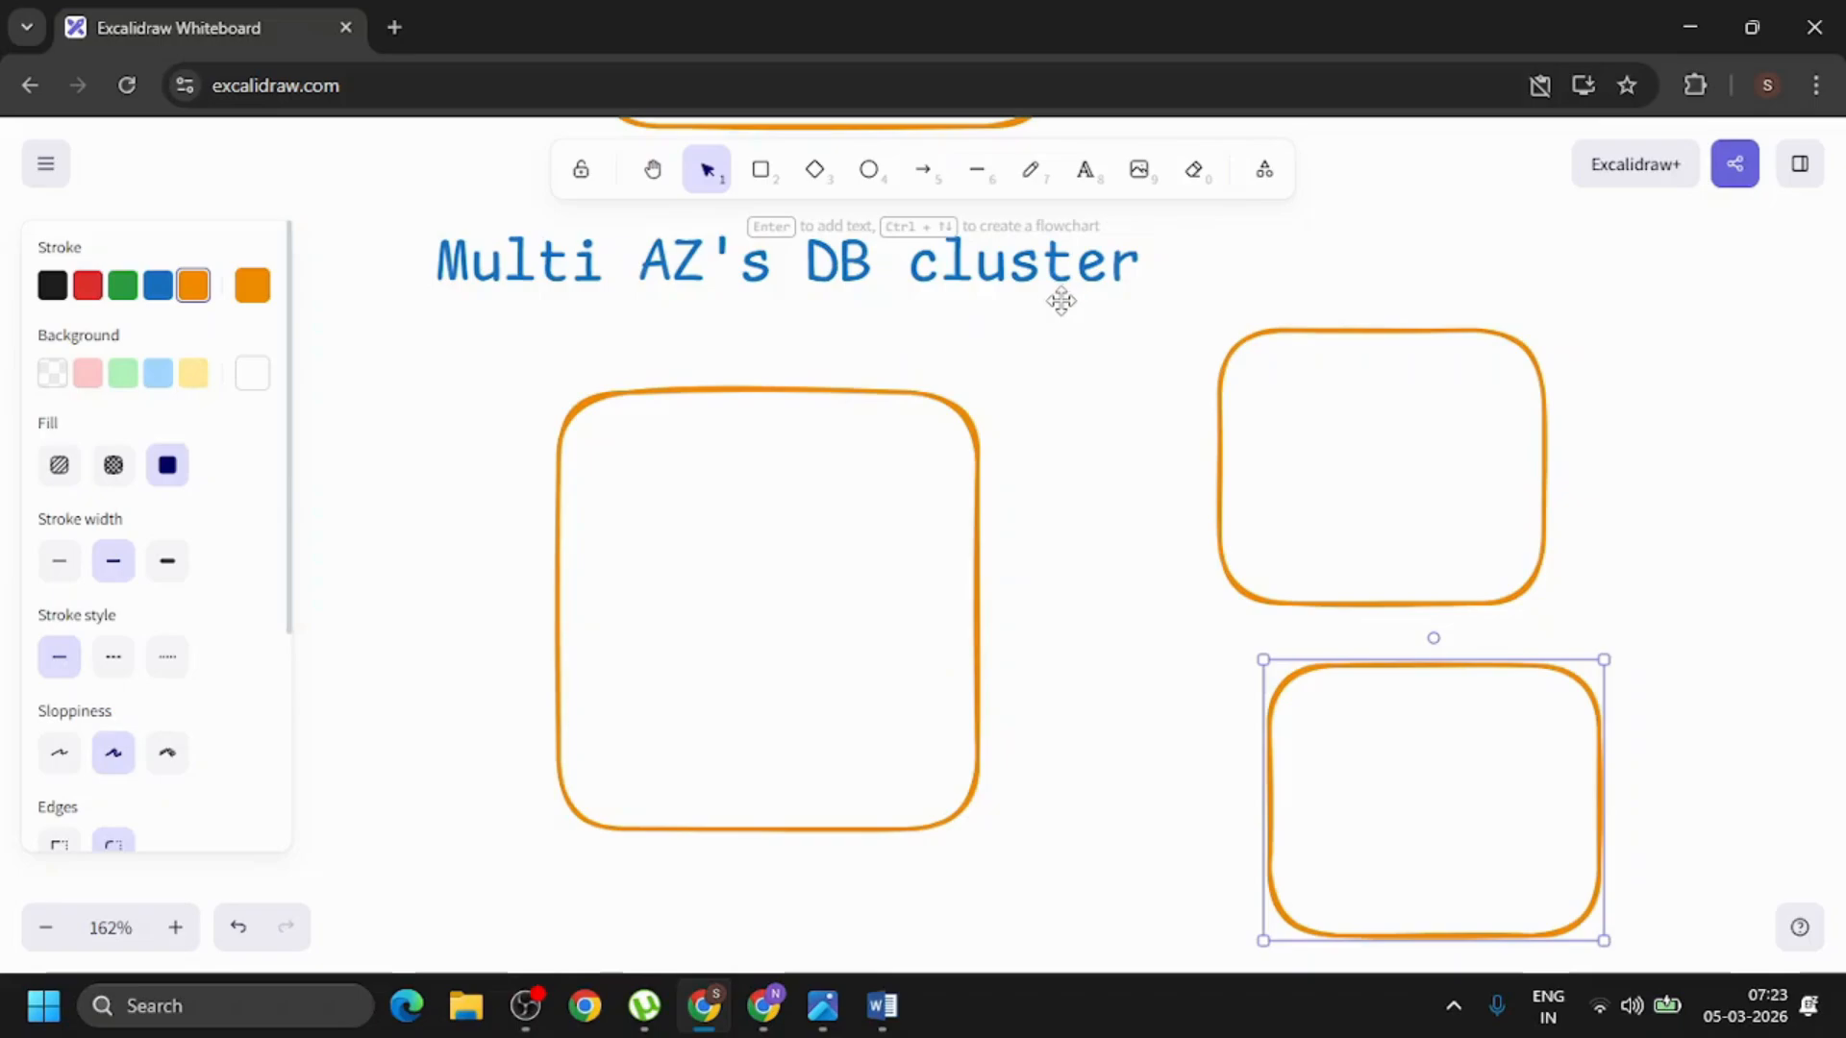
Add the label 'Inbuilt read replica' just below the large box
left_click(1085, 171)
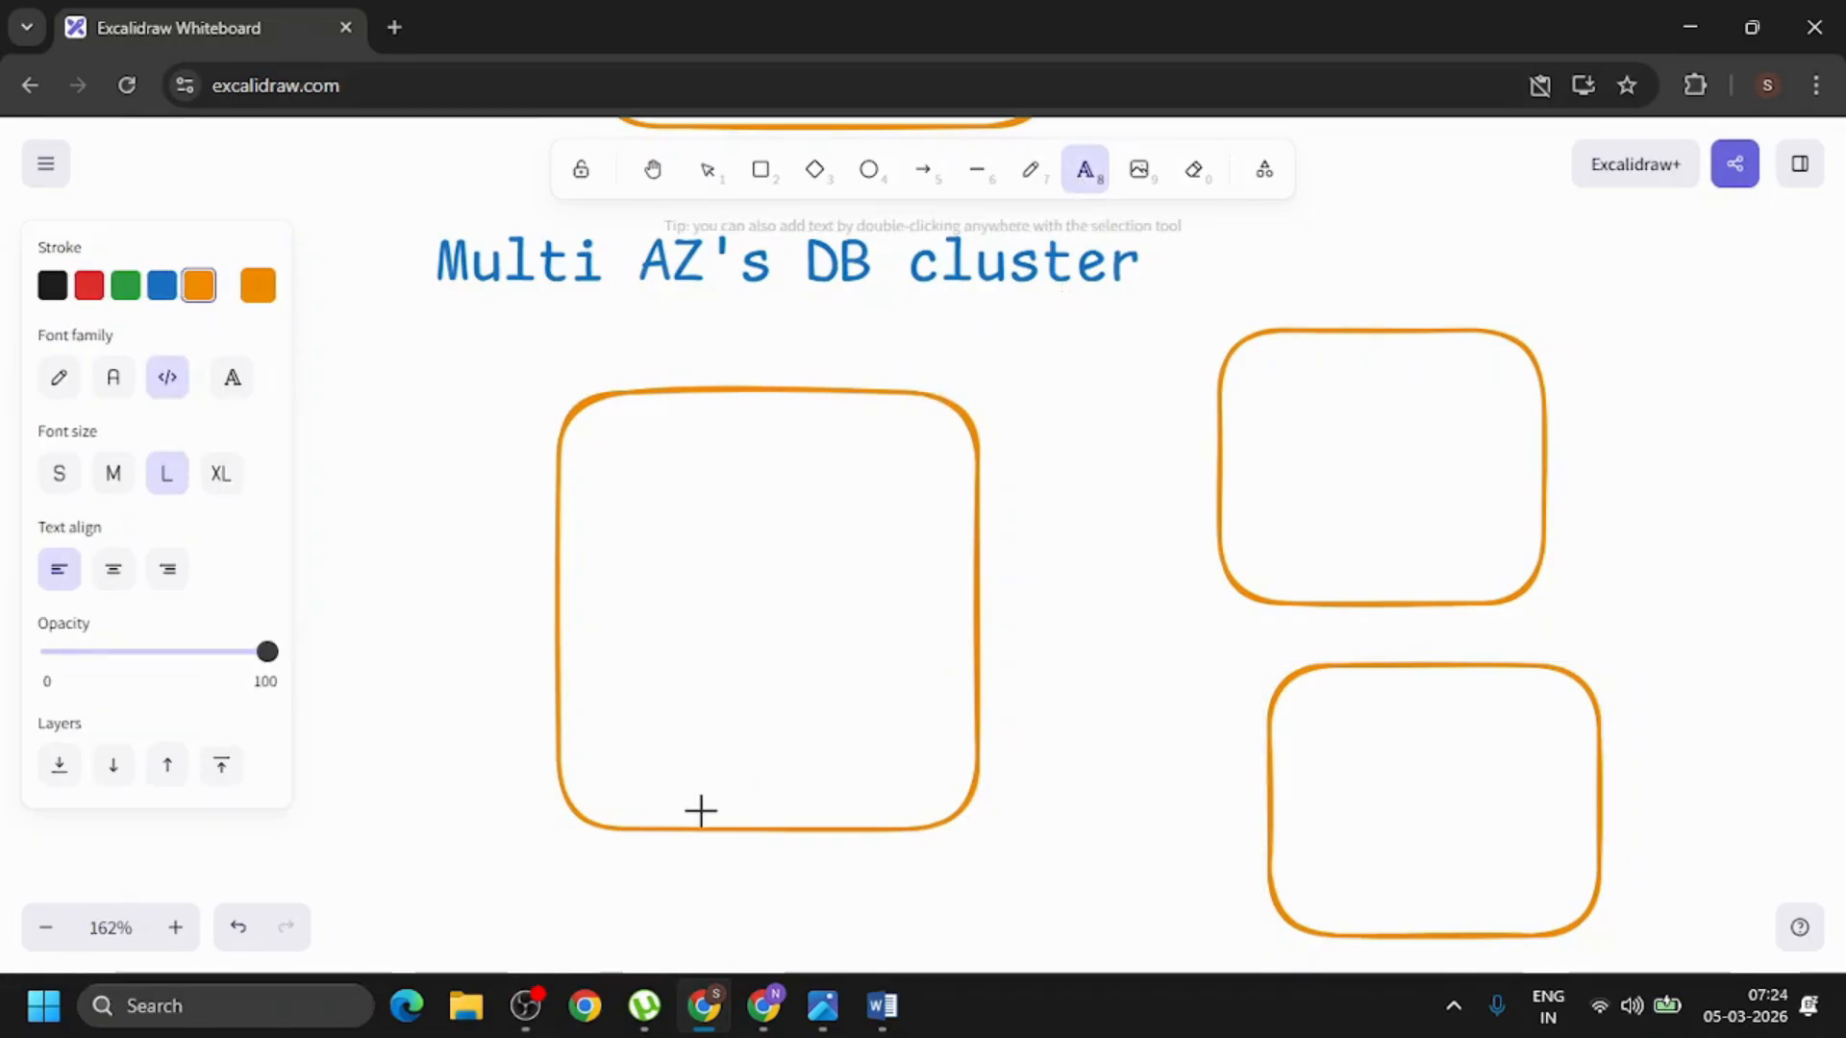
left_click(690, 806)
type("In")
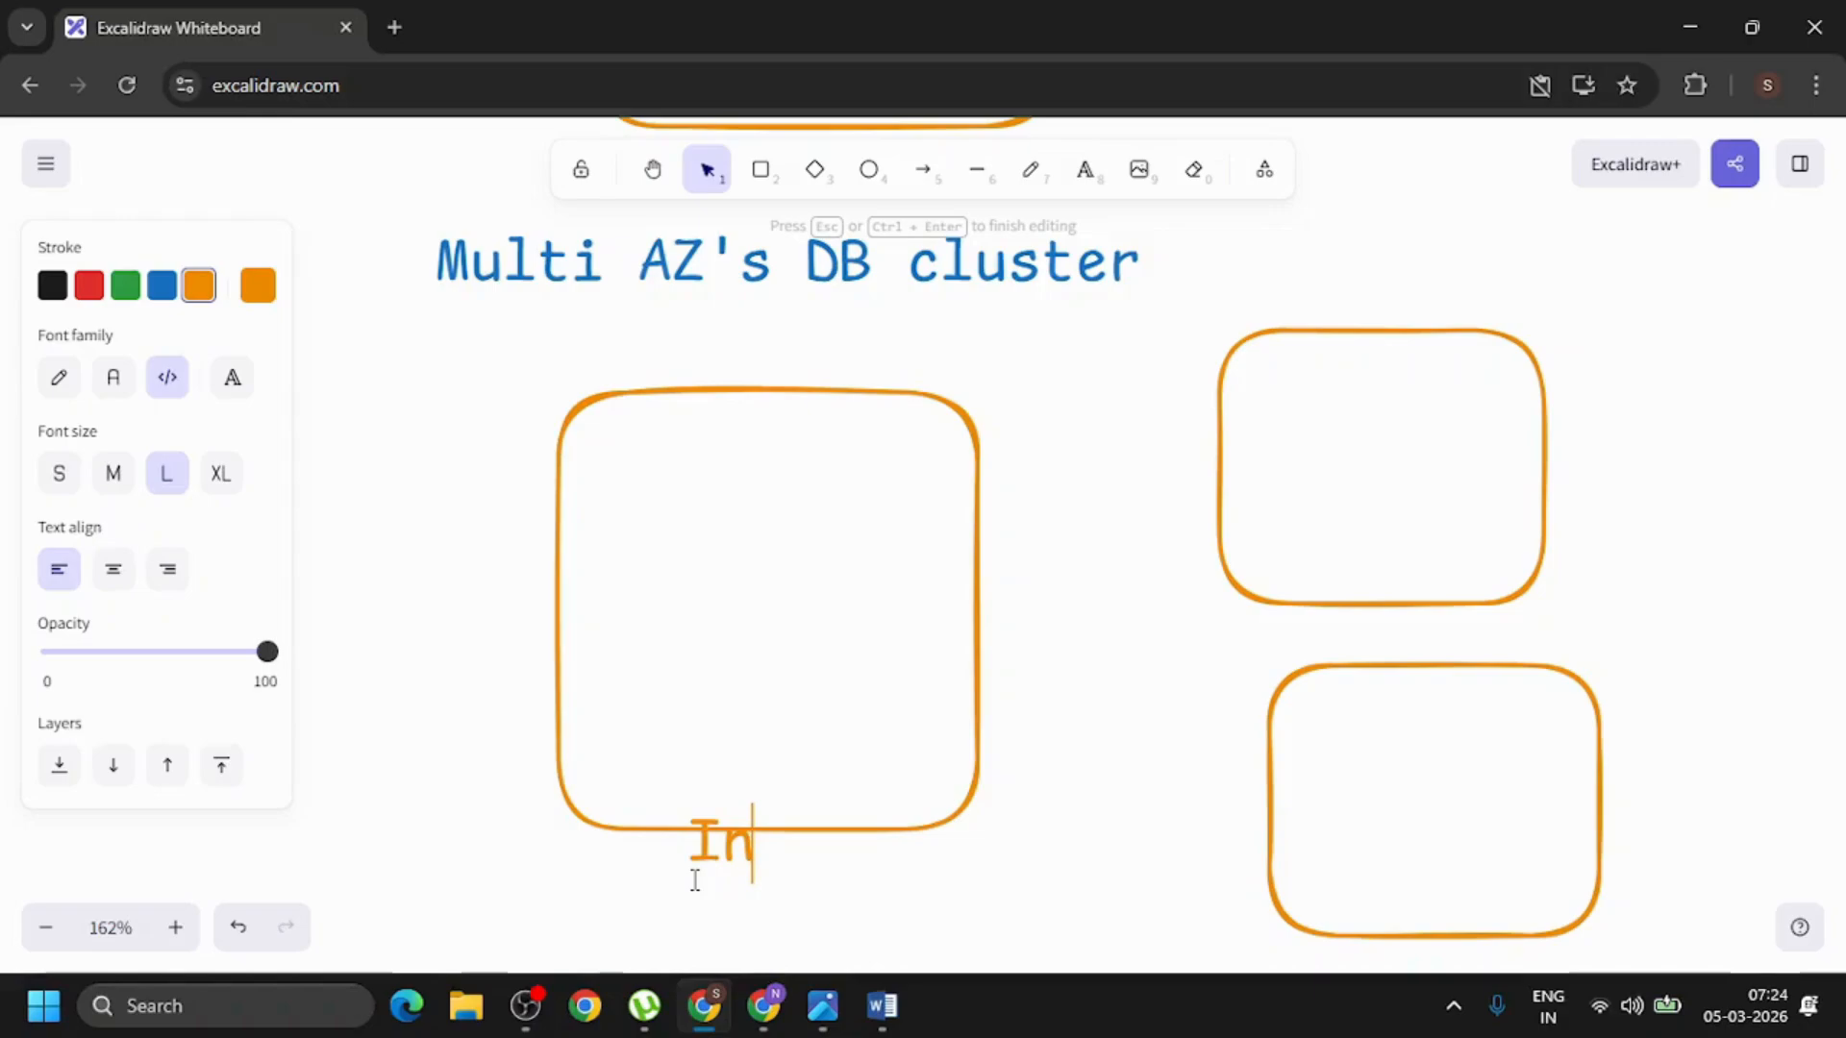
type("built ")
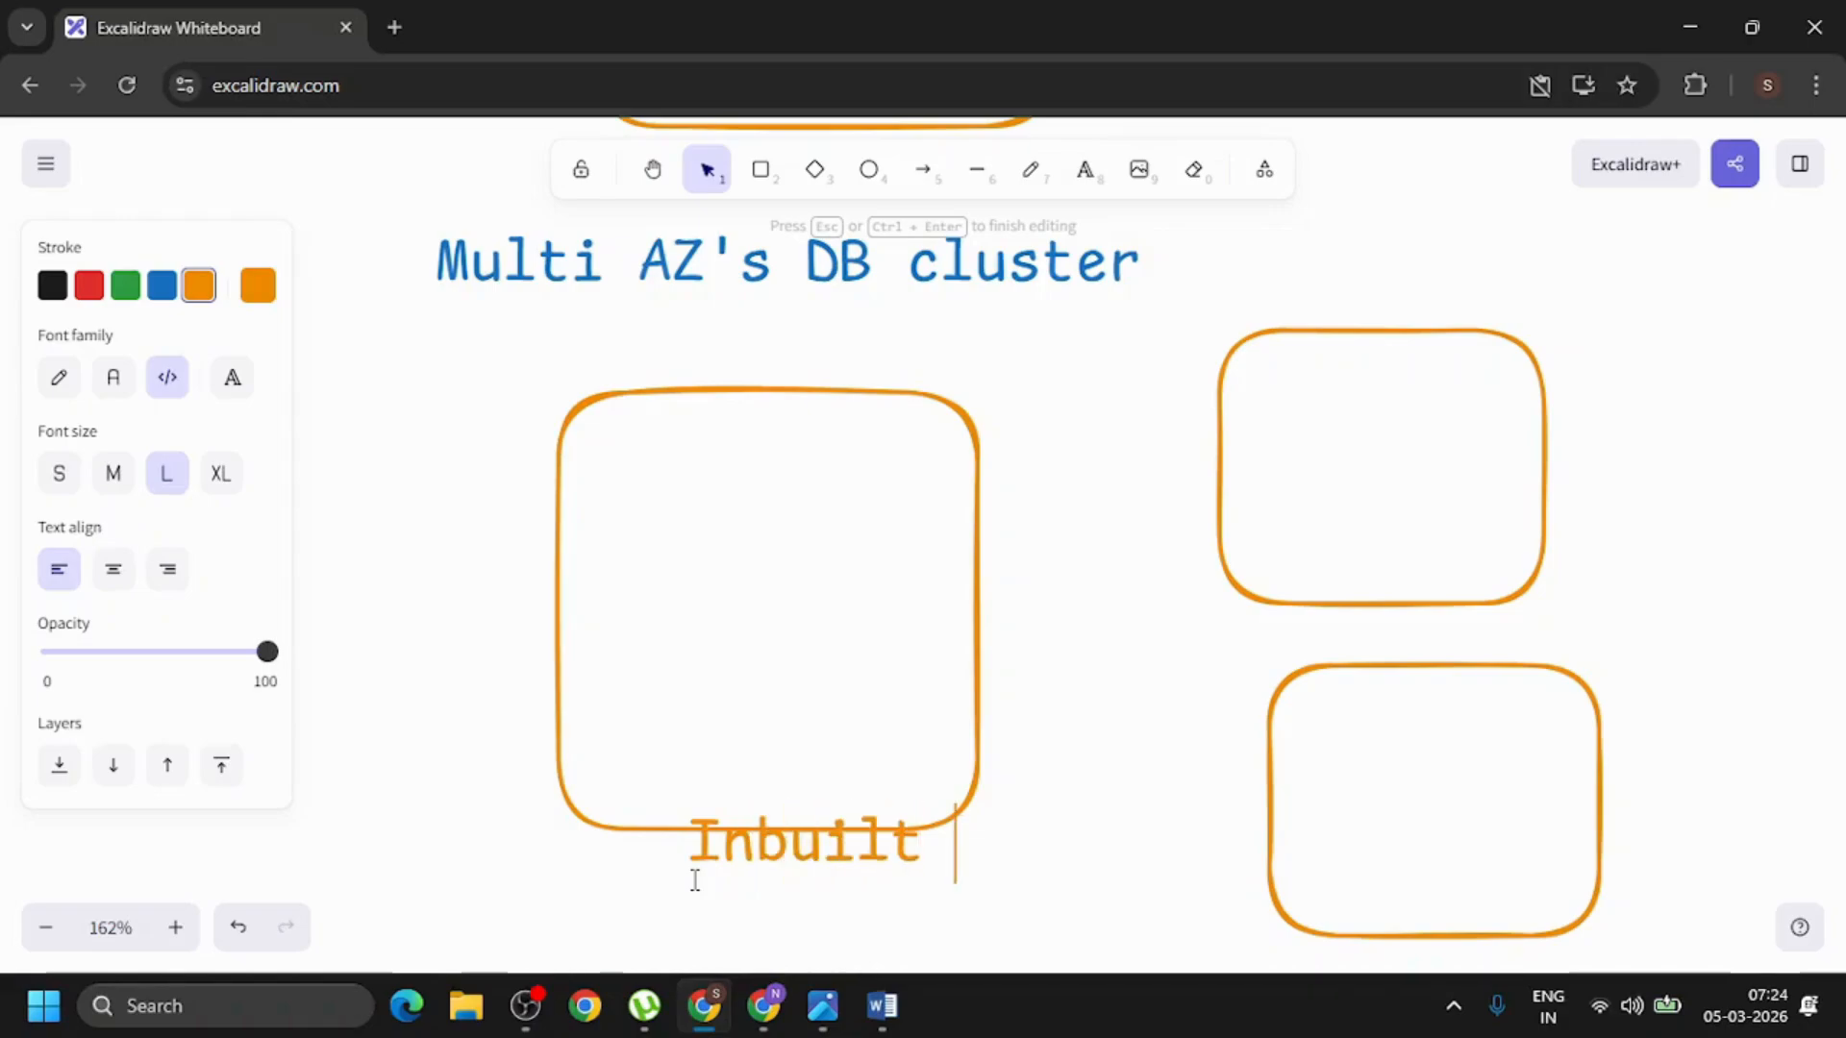
type("read repl")
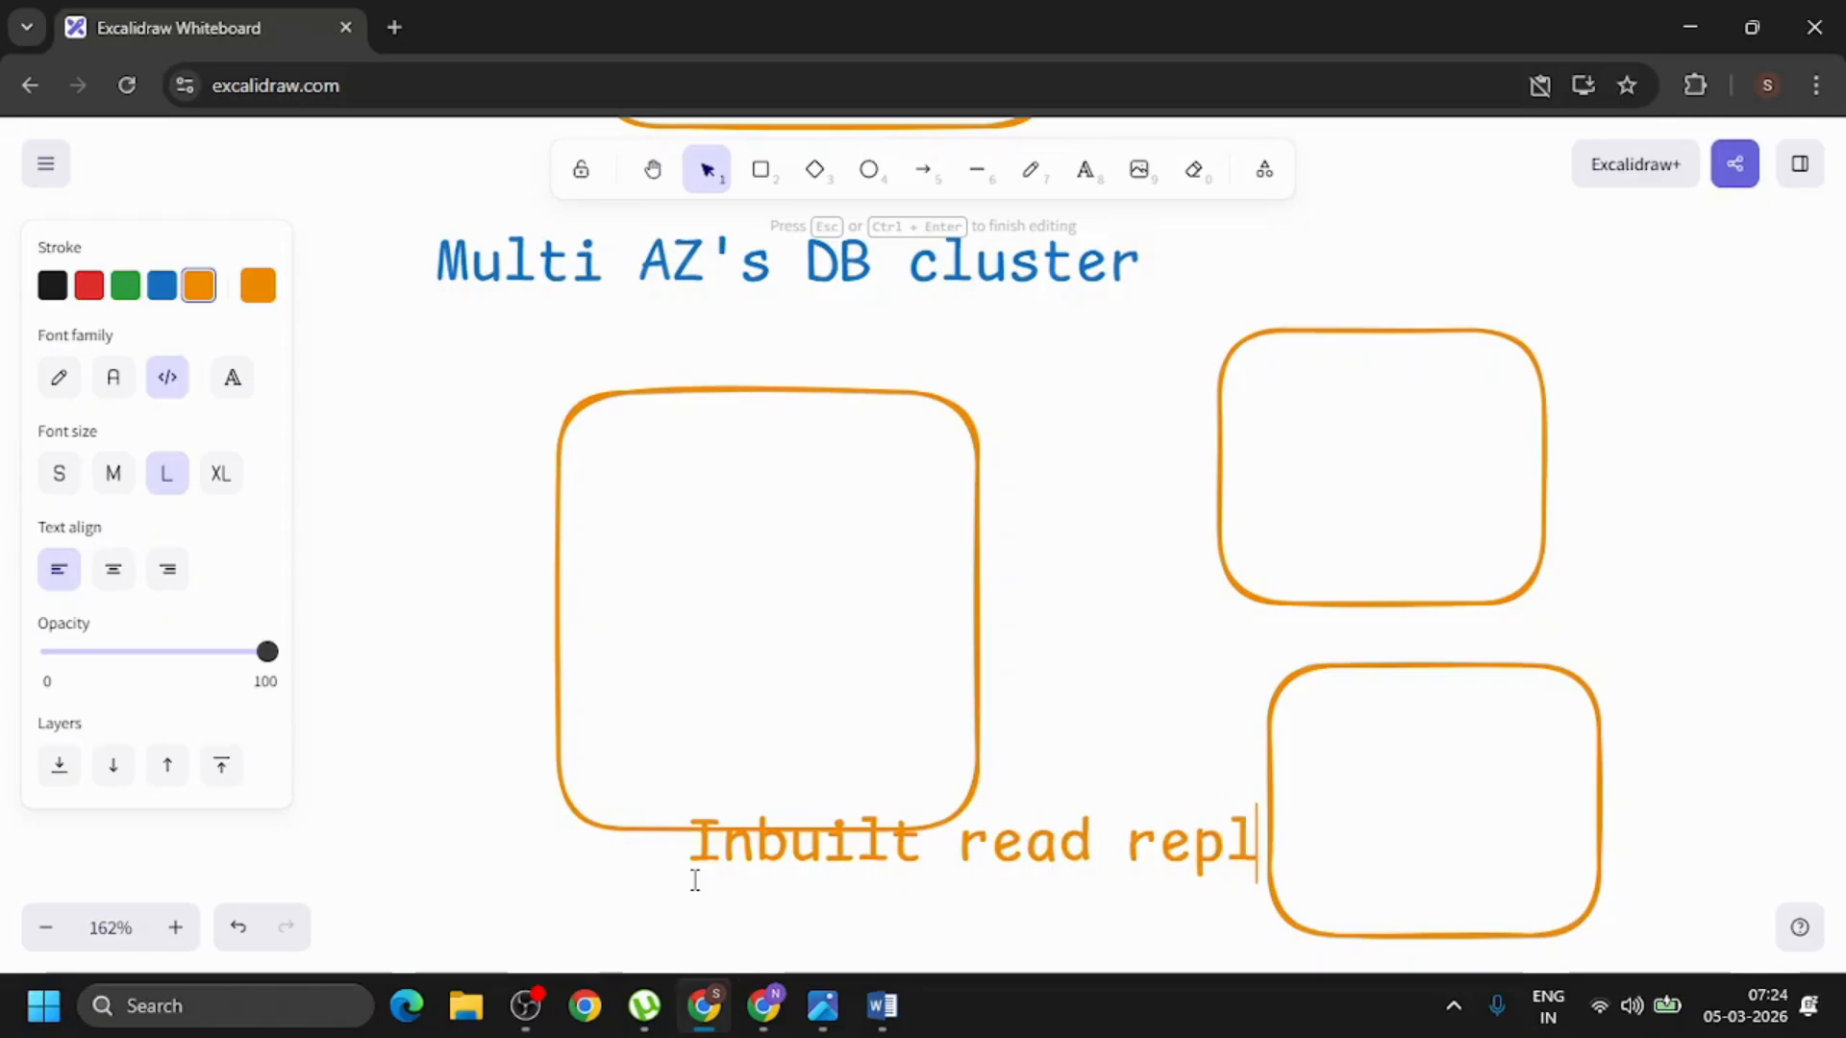
type("ica")
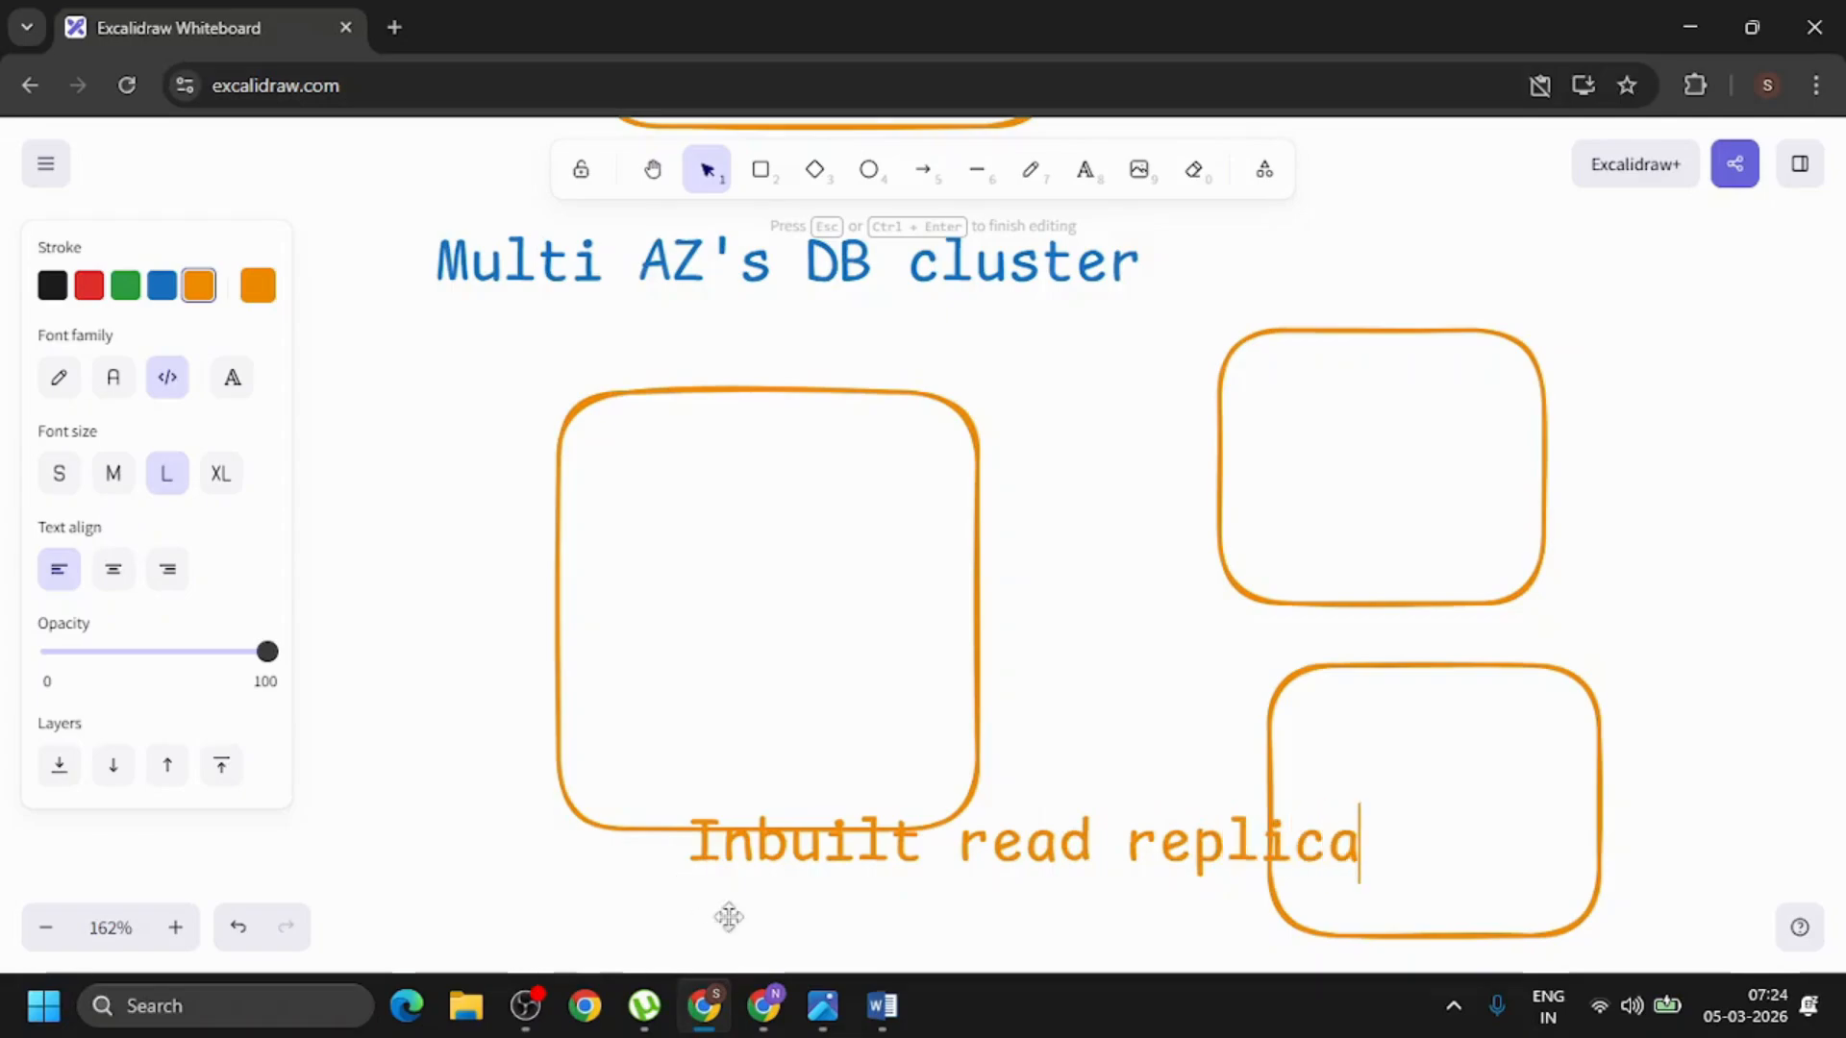
left_click(835, 952)
left_click_drag(856, 865, 670, 889)
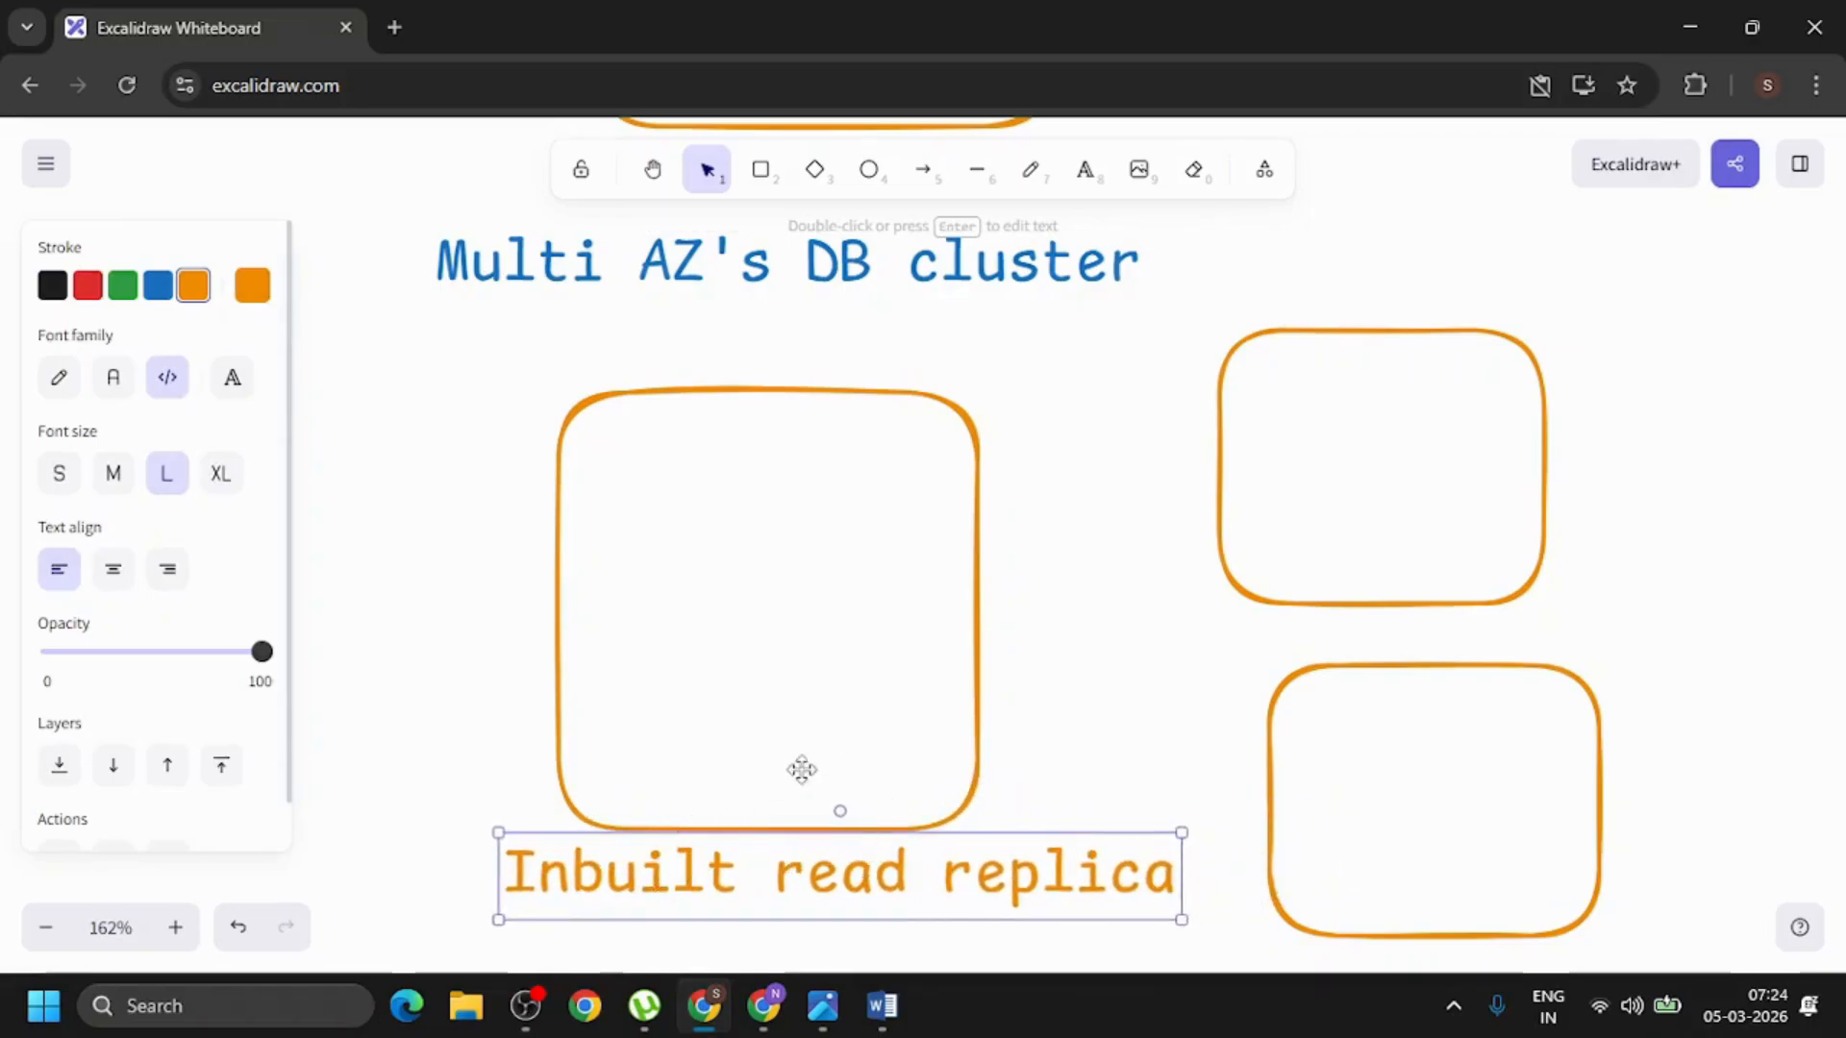
Label the large box 'Primary DB / Writer / /reader' on three lines
left_click(1066, 188)
left_click(674, 466)
type("Prima")
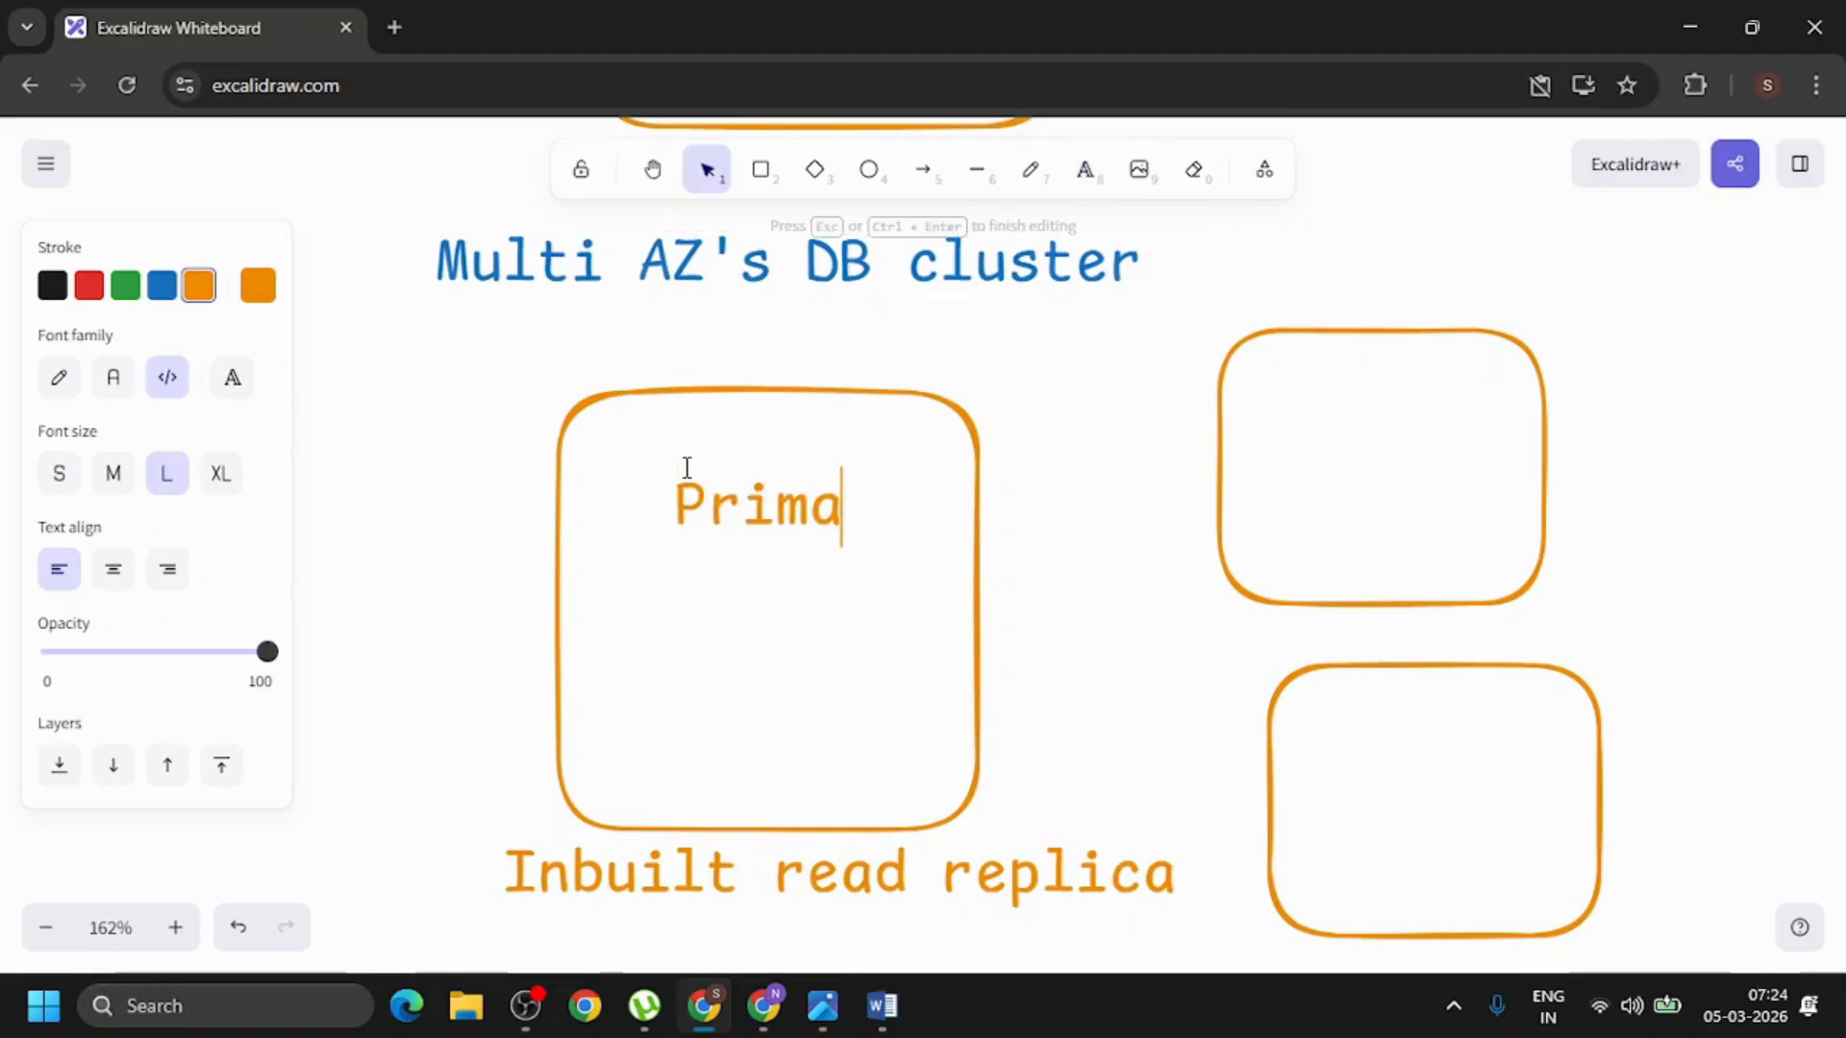
type("ry DB")
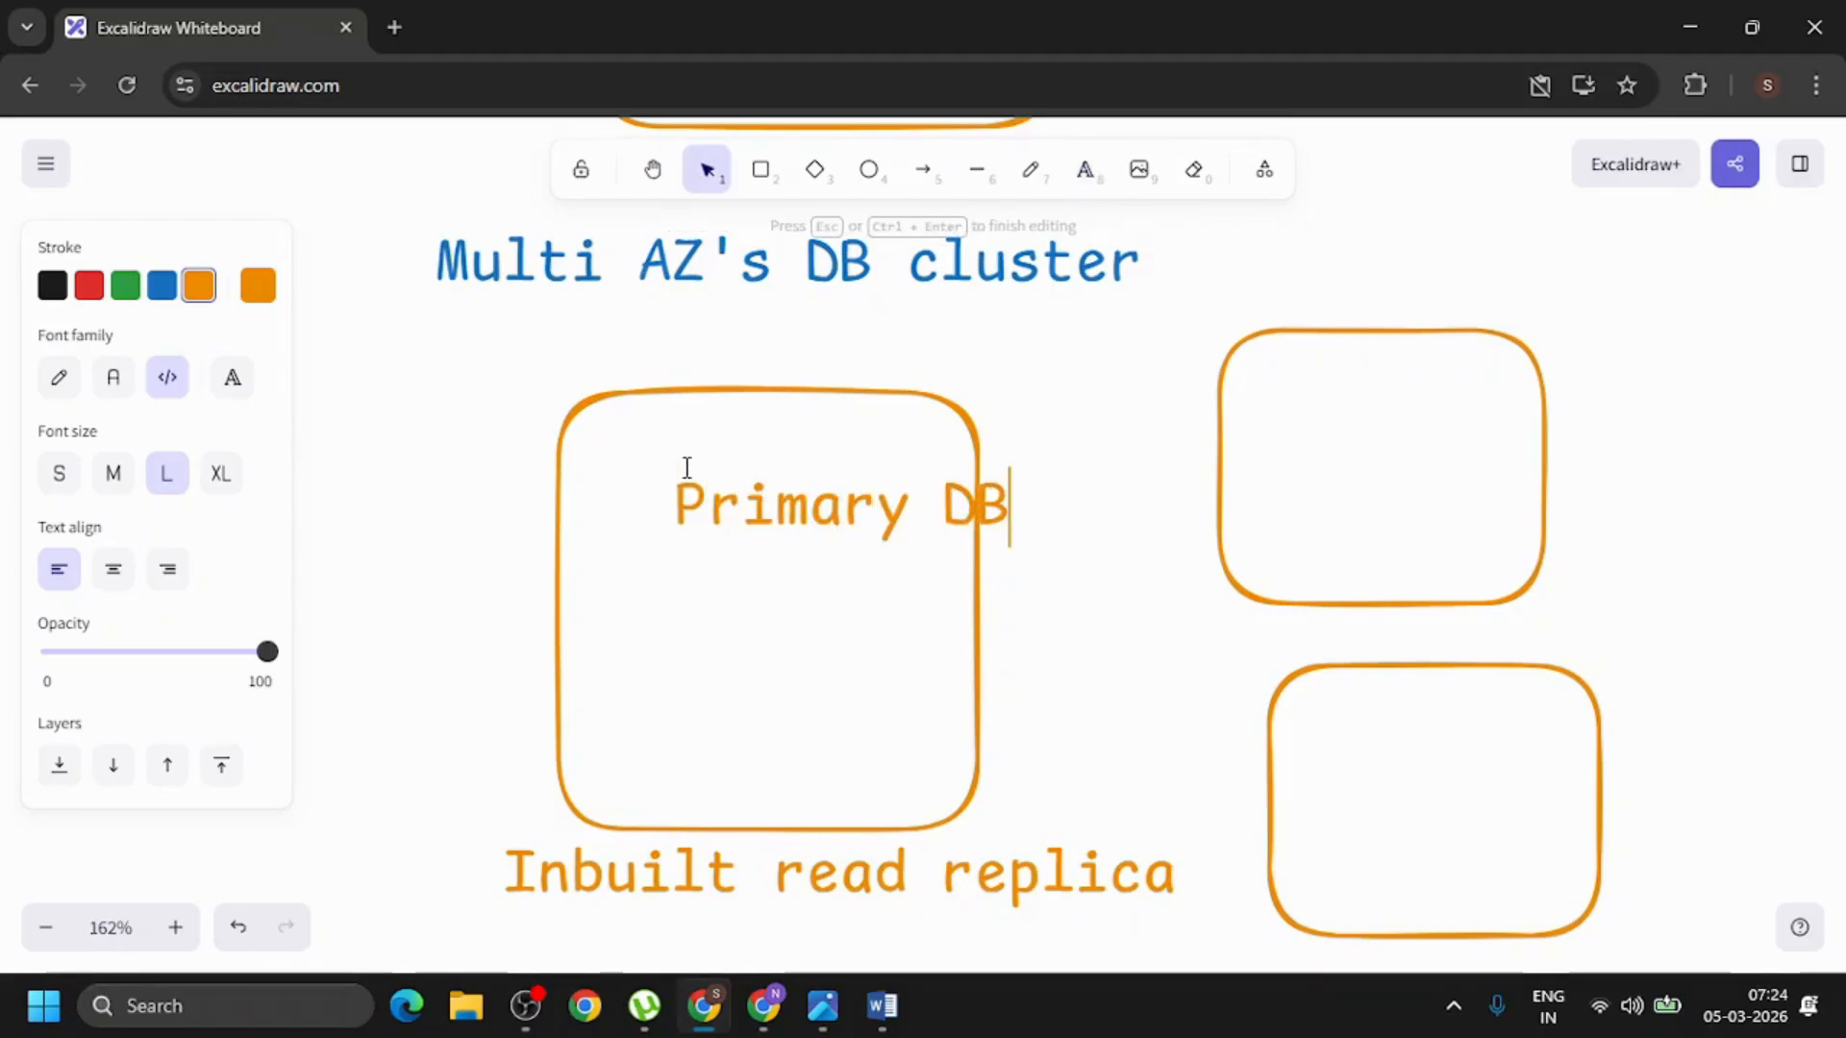
key("Return")
type("Writer")
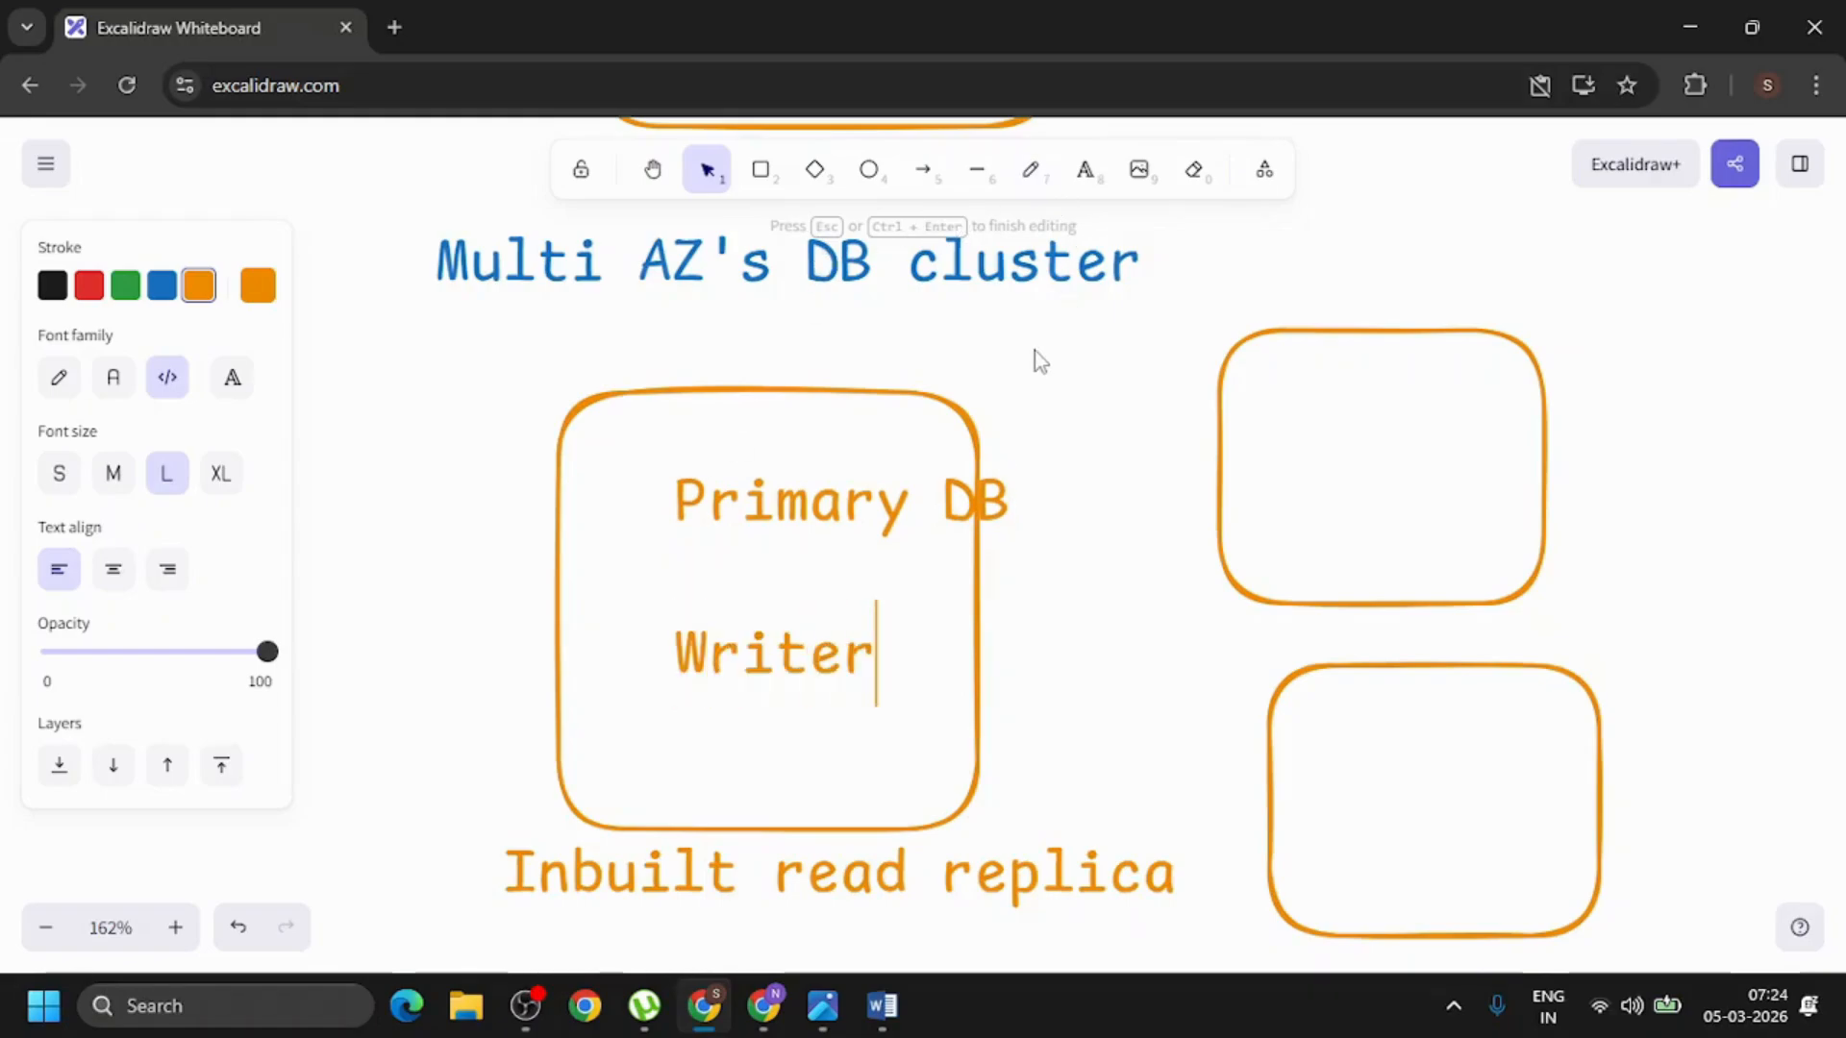
key("Return")
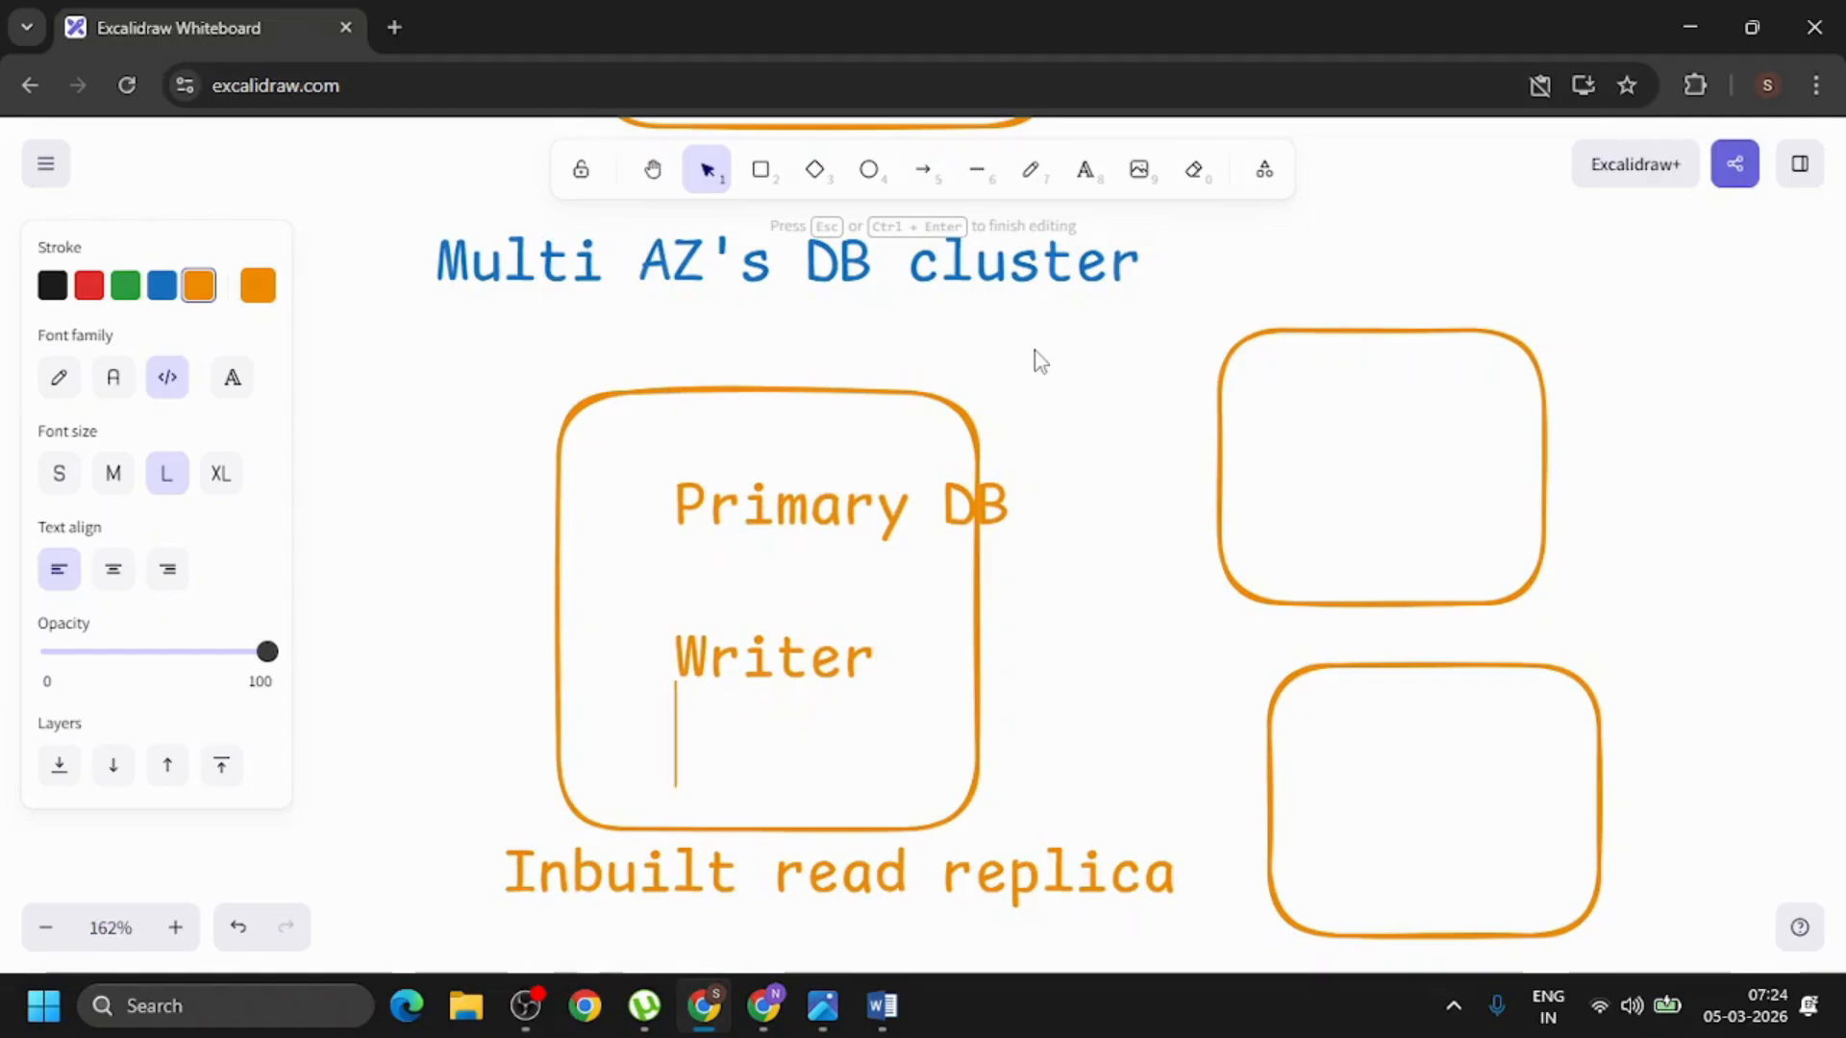
type("/reader")
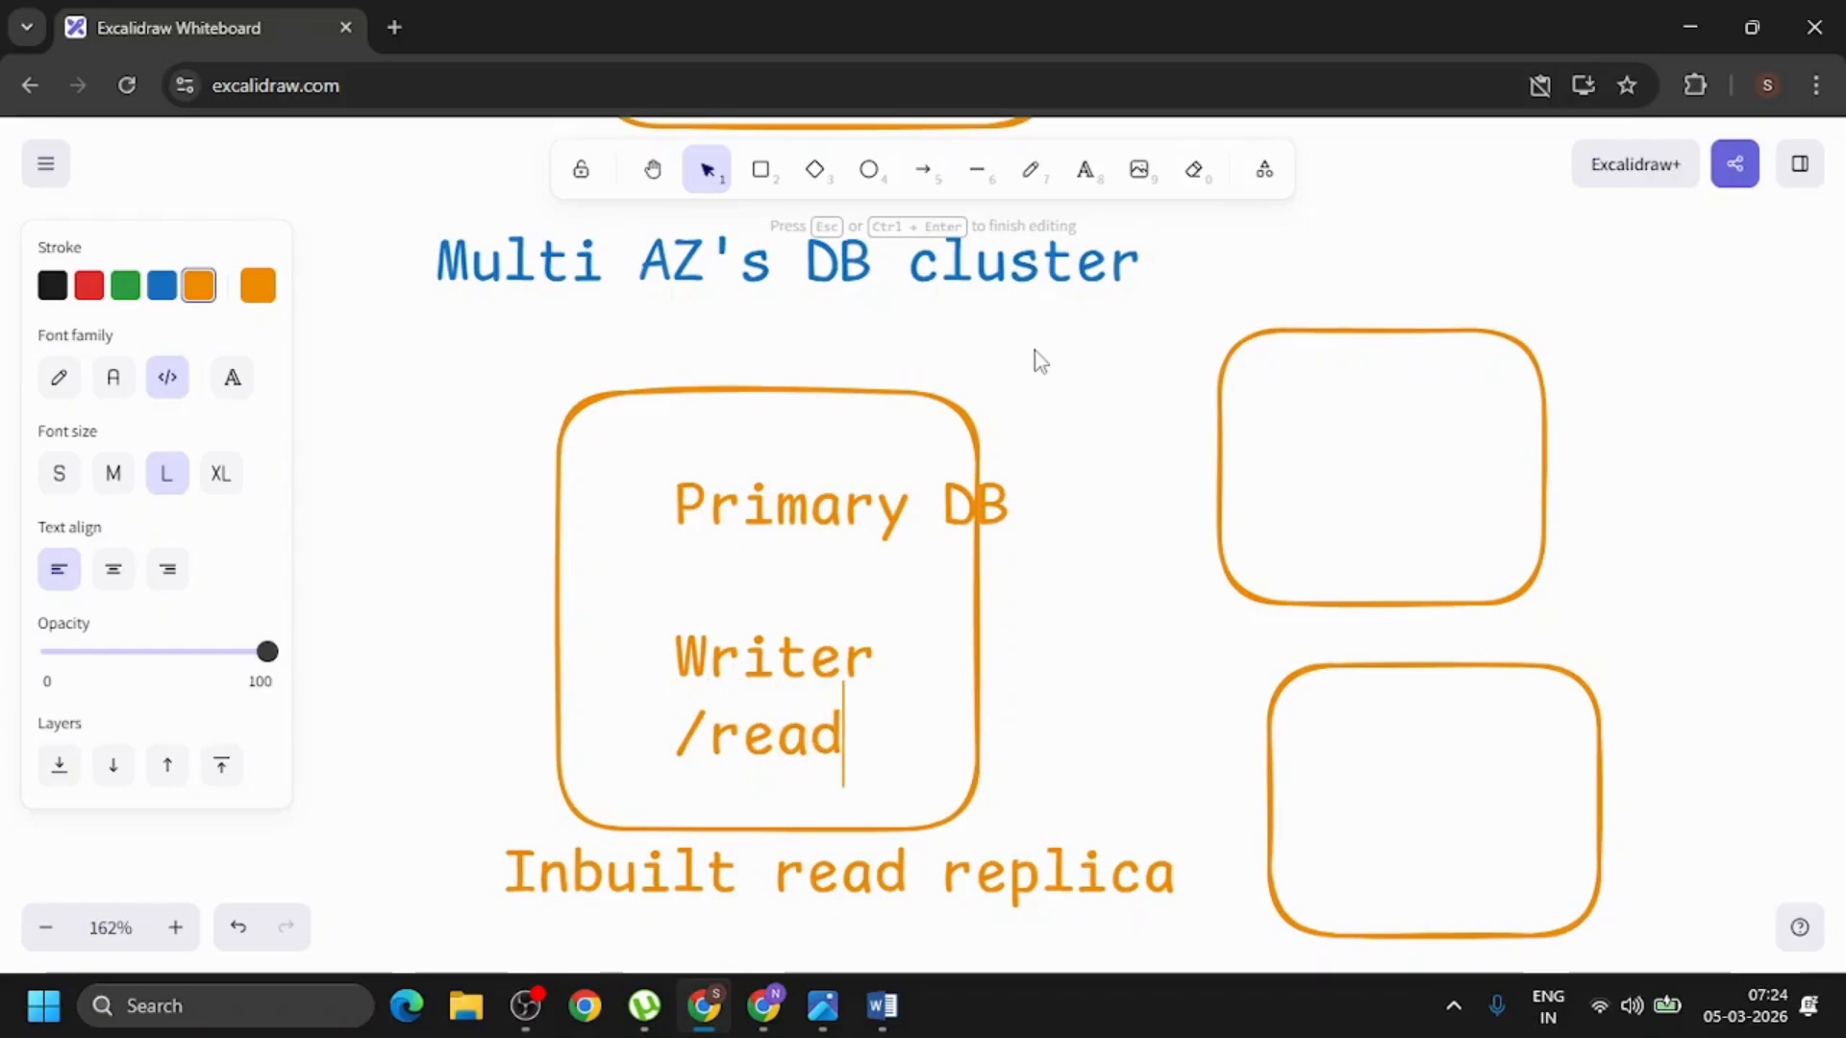
Write 'StandBy mode' in the upper-right box and paste a copy into the lower box
left_click(1084, 170)
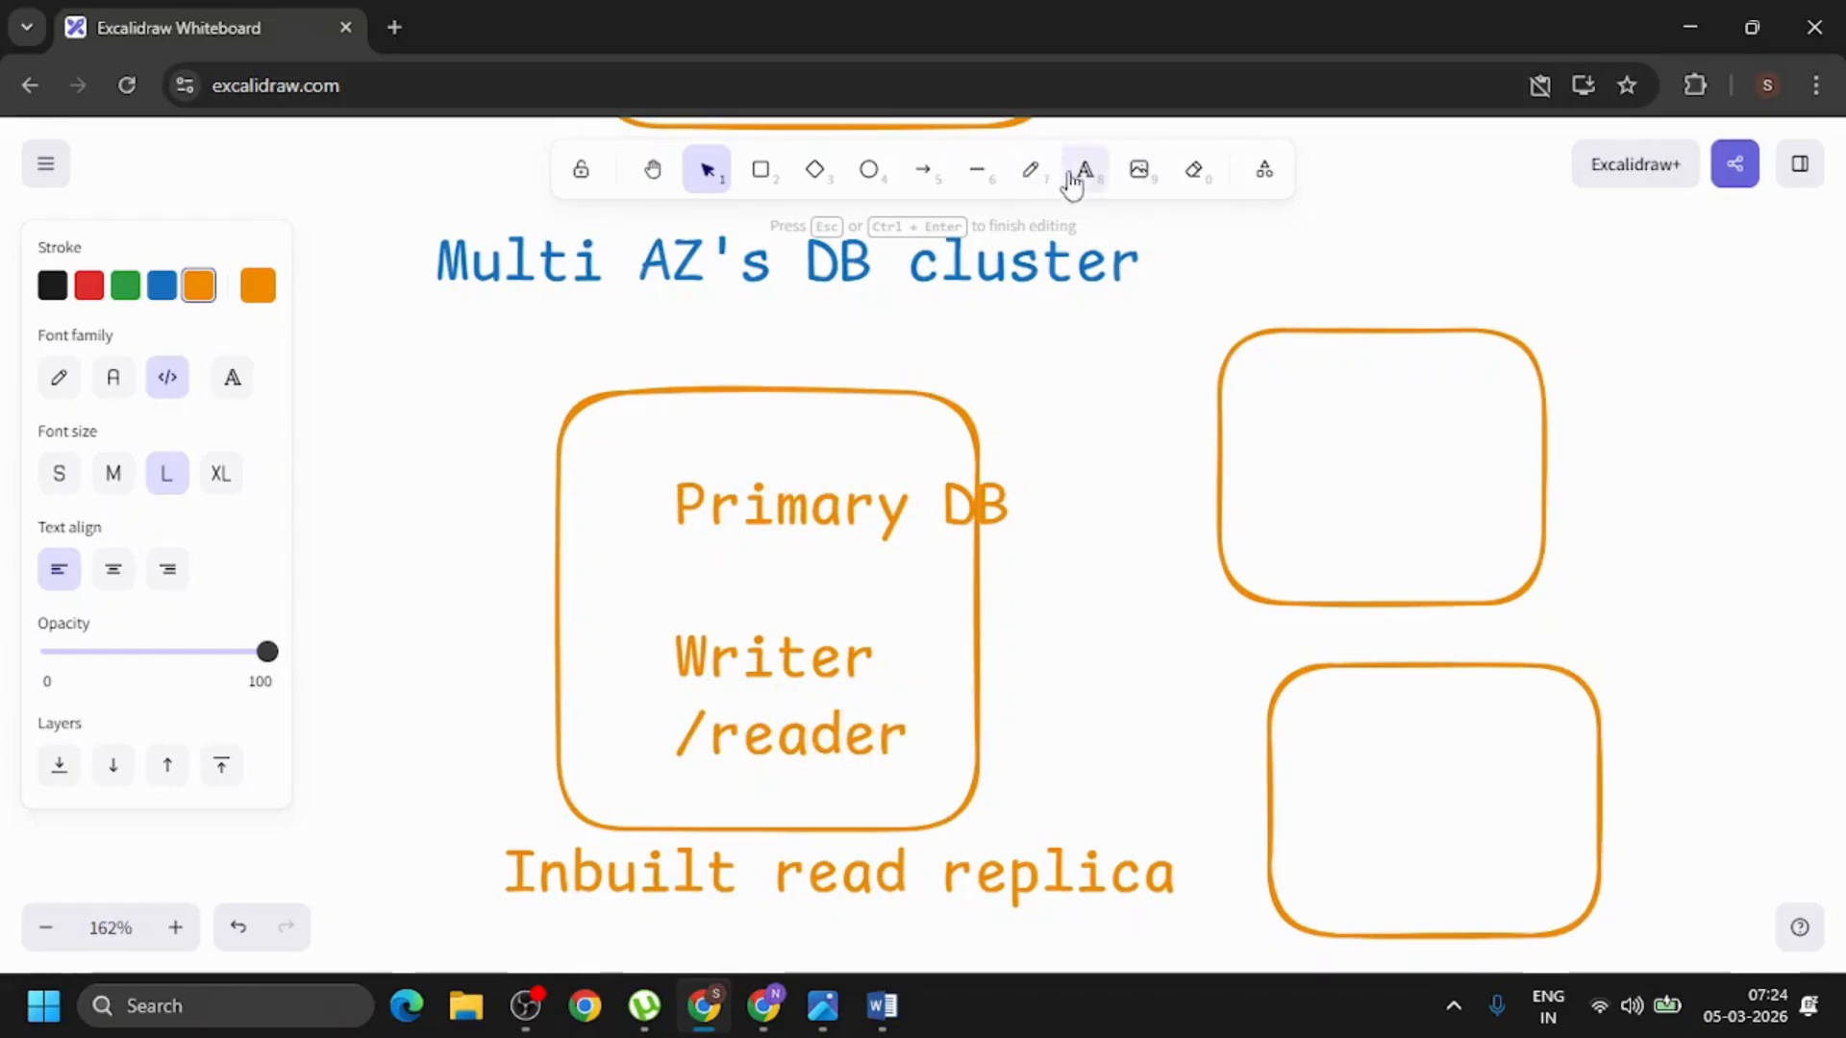
left_click(1311, 436)
type("StandB")
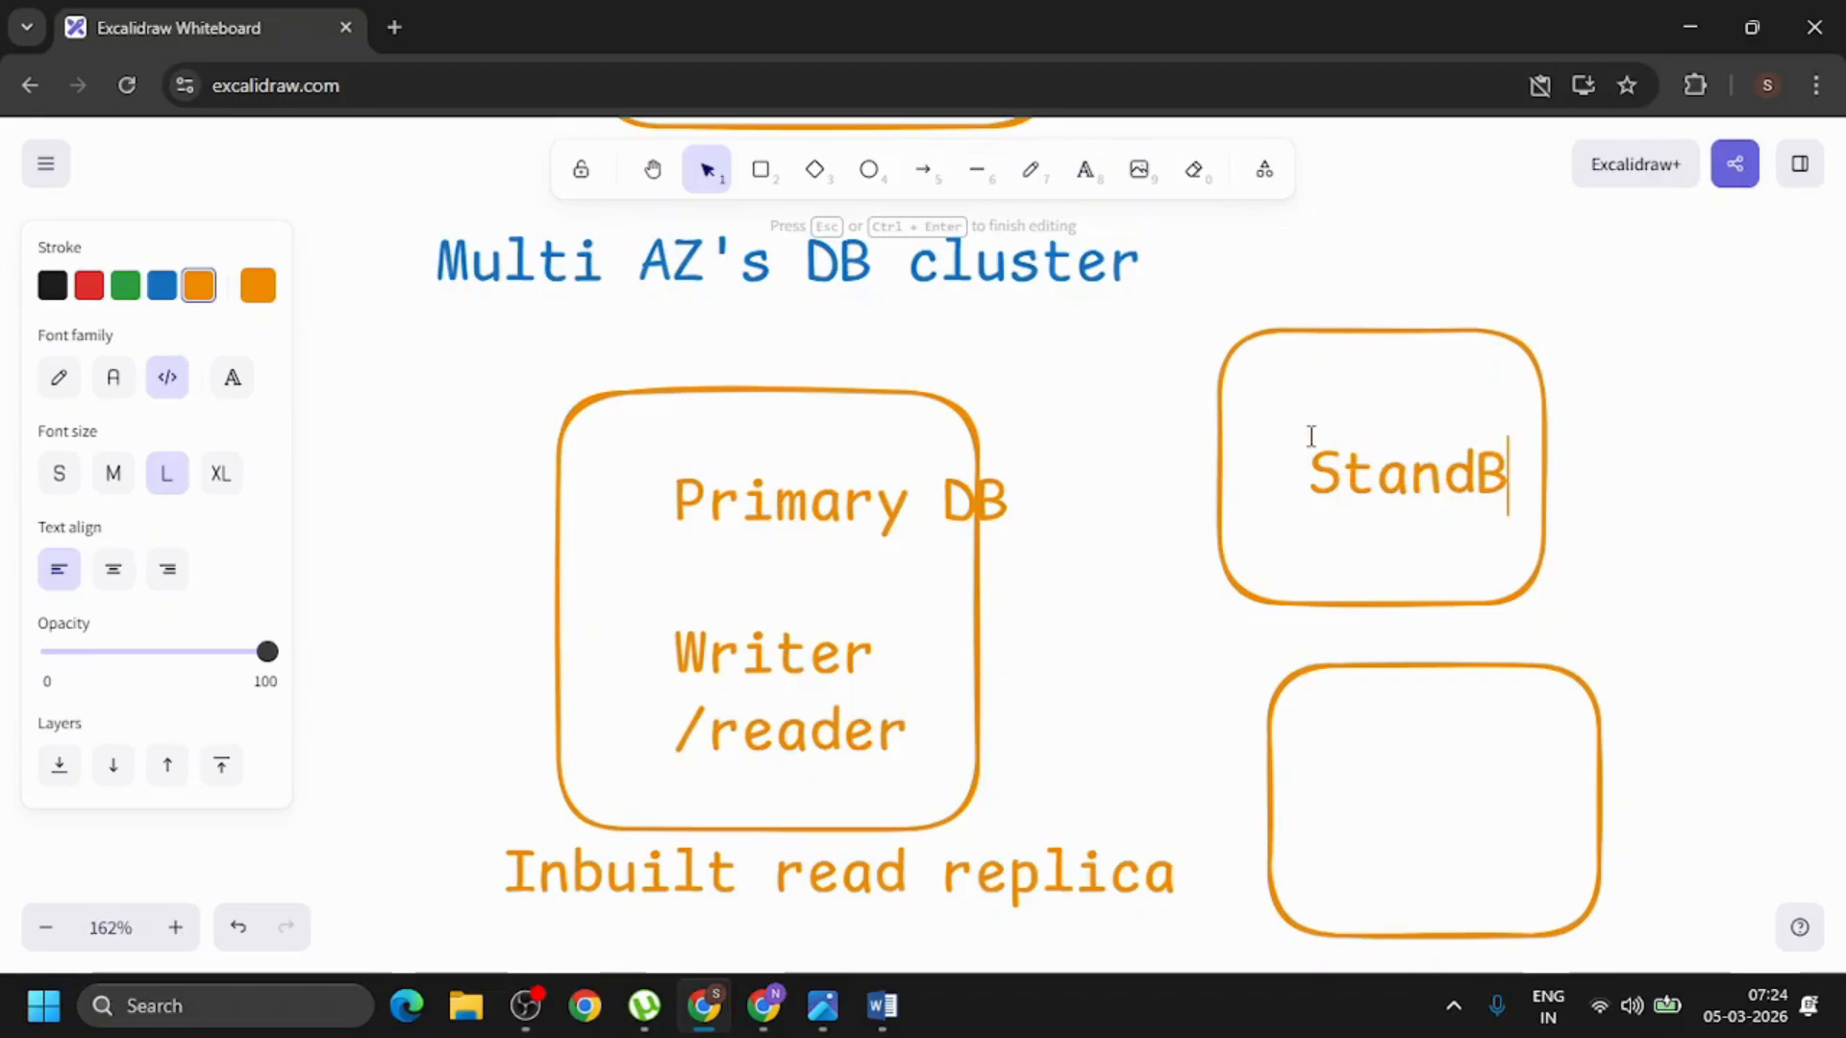
type("y mode")
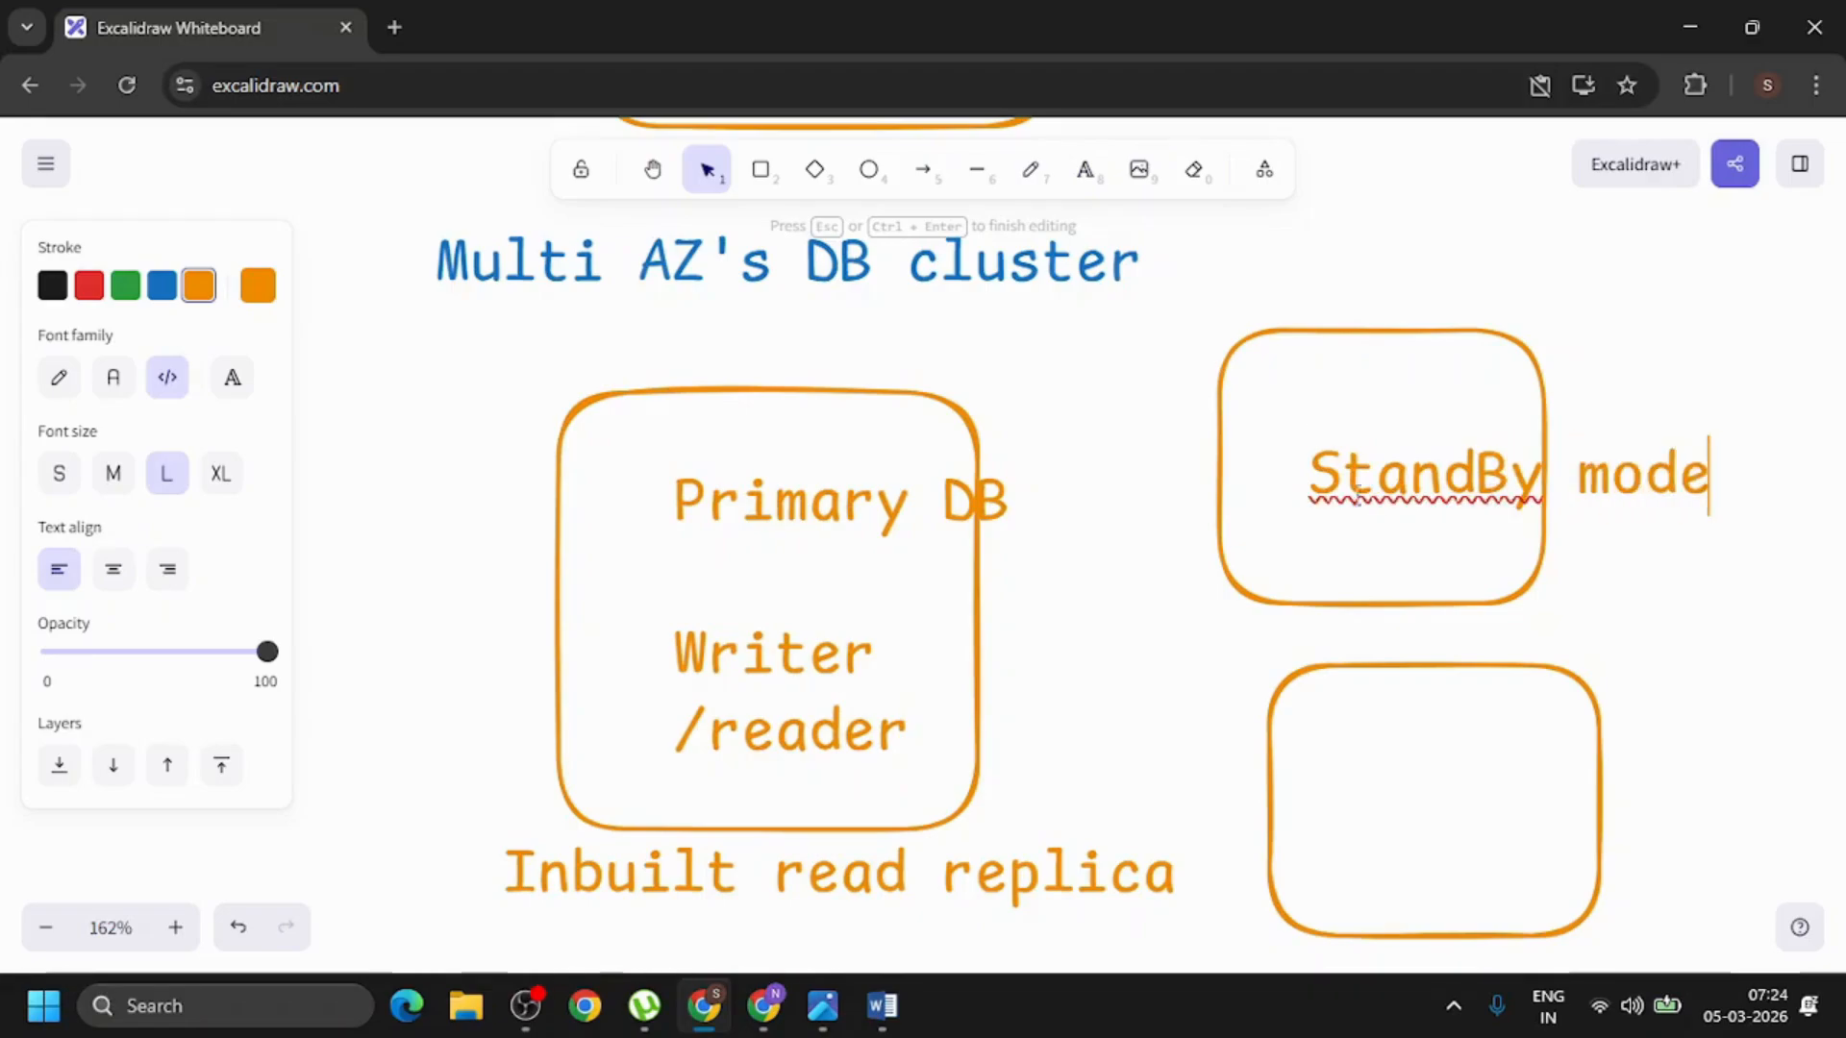
left_click_drag(1310, 452, 1750, 501)
key("ctrl+c")
left_click(1357, 772)
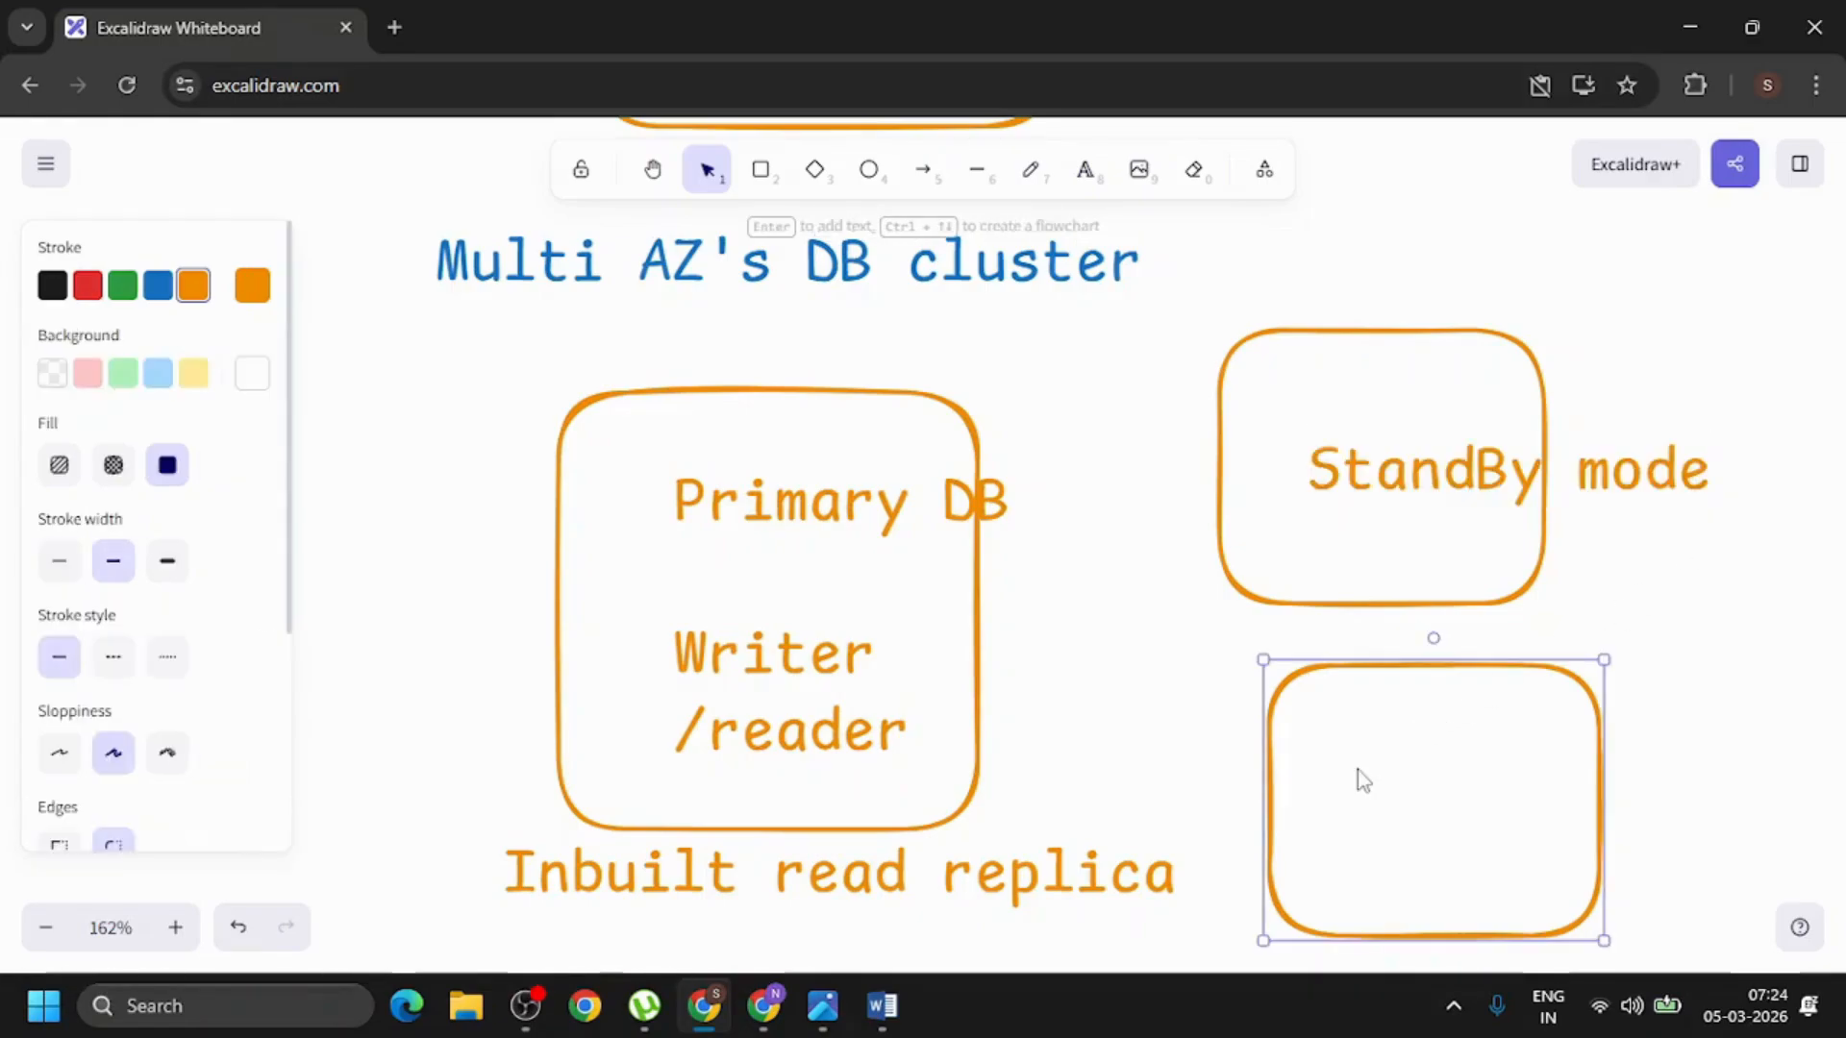
key("ctrl+v")
left_click_drag(1375, 771, 1514, 769)
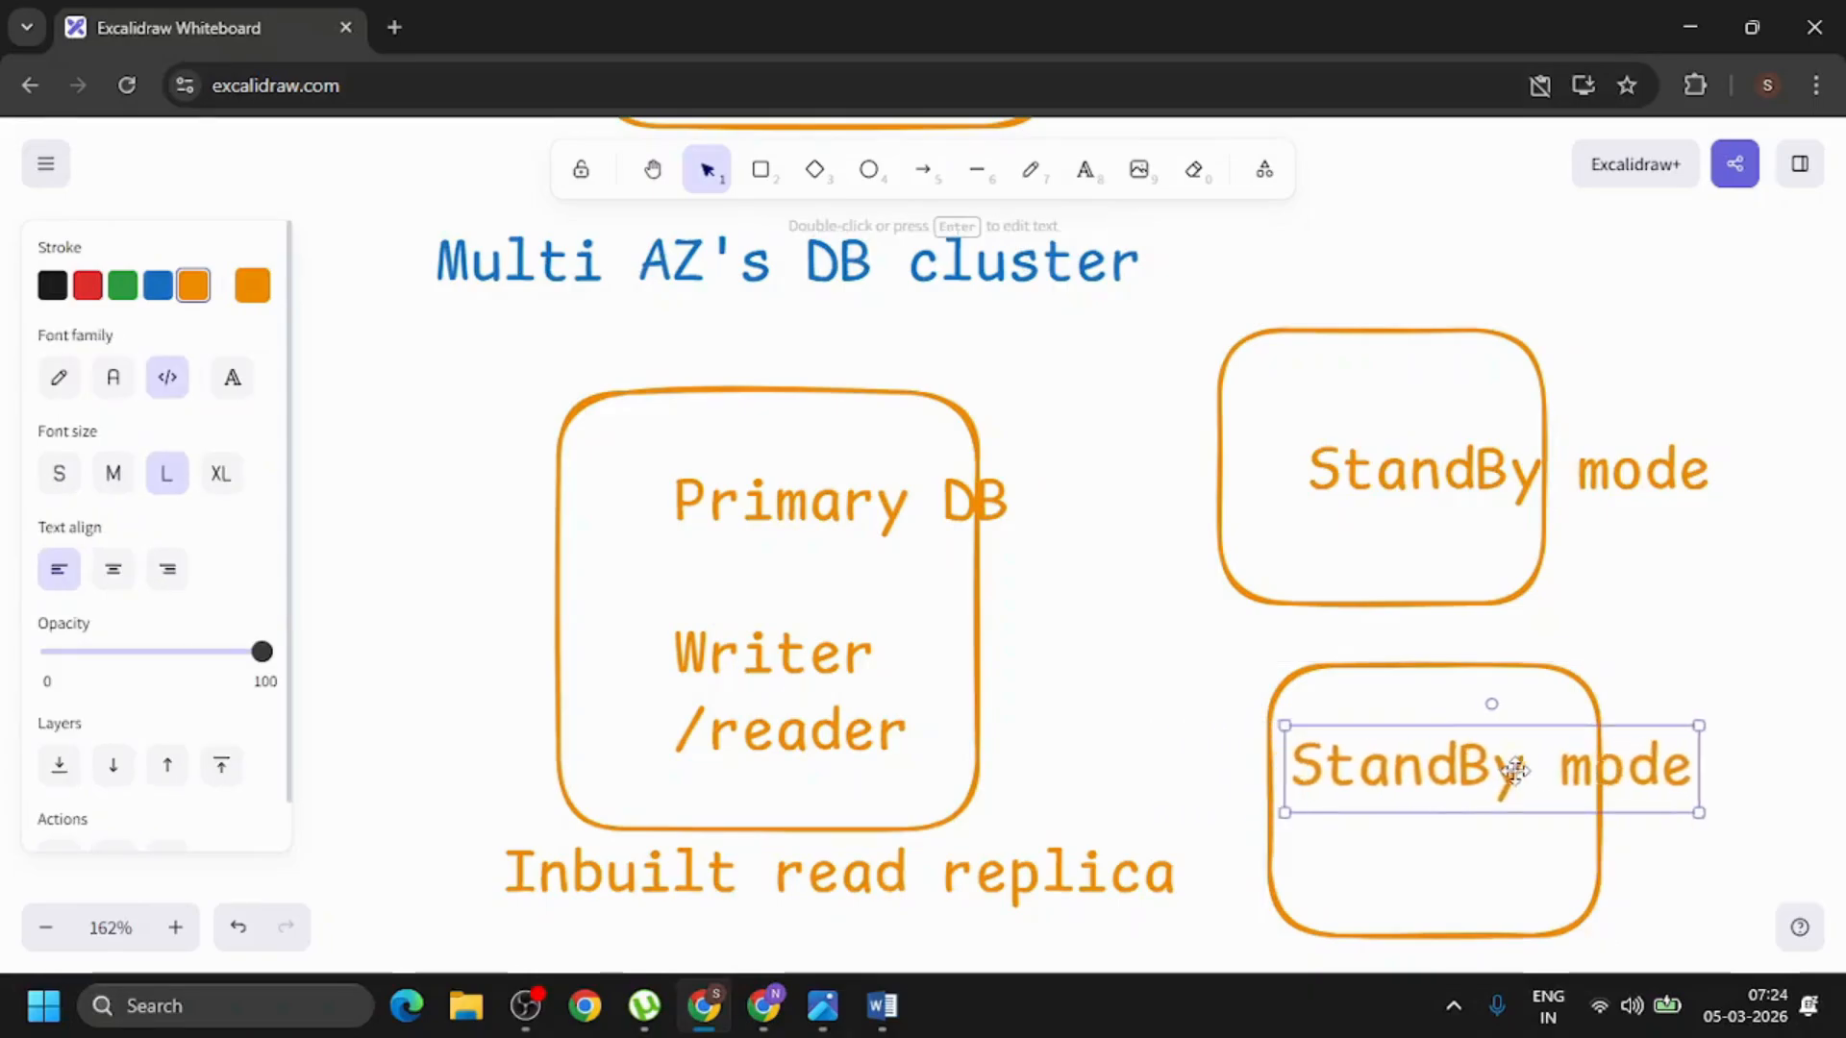
Draw arrows from the Primary DB box to the upper and lower StandBy boxes
left_click(923, 169)
left_click_drag(998, 532, 1213, 420)
key("a")
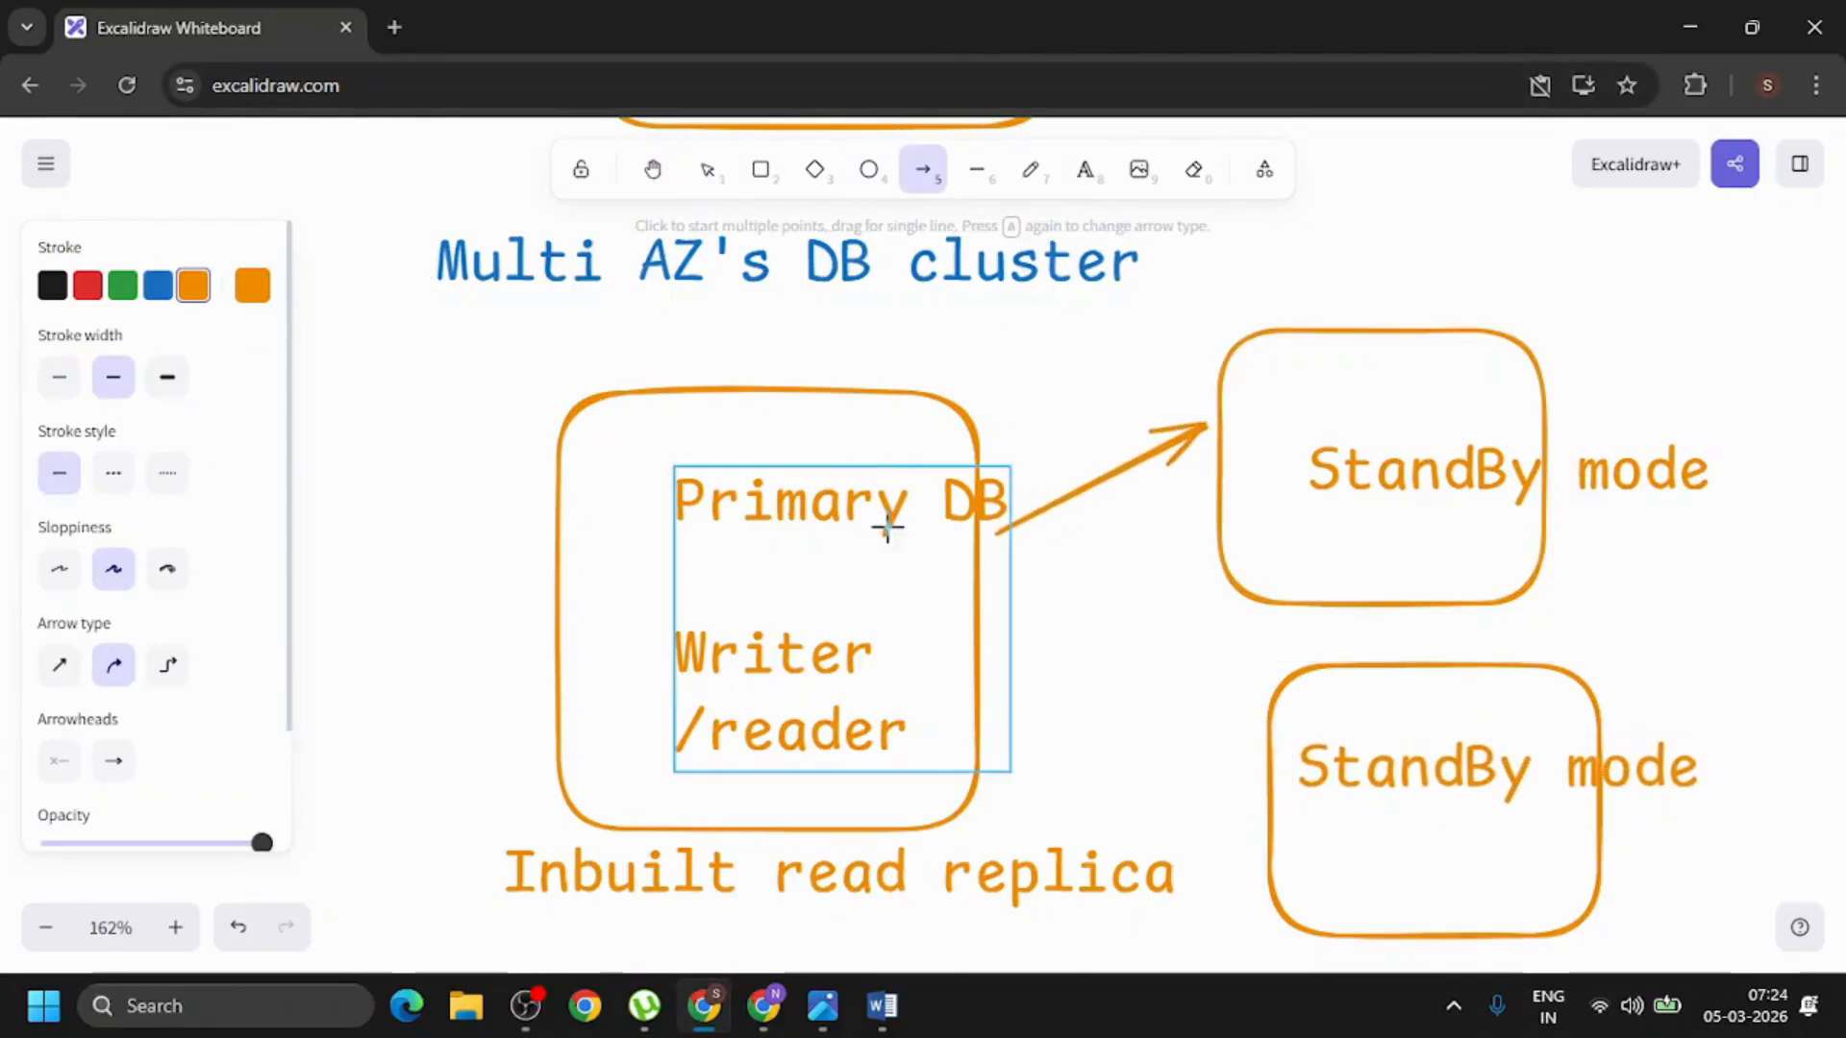
left_click_drag(989, 601, 1284, 762)
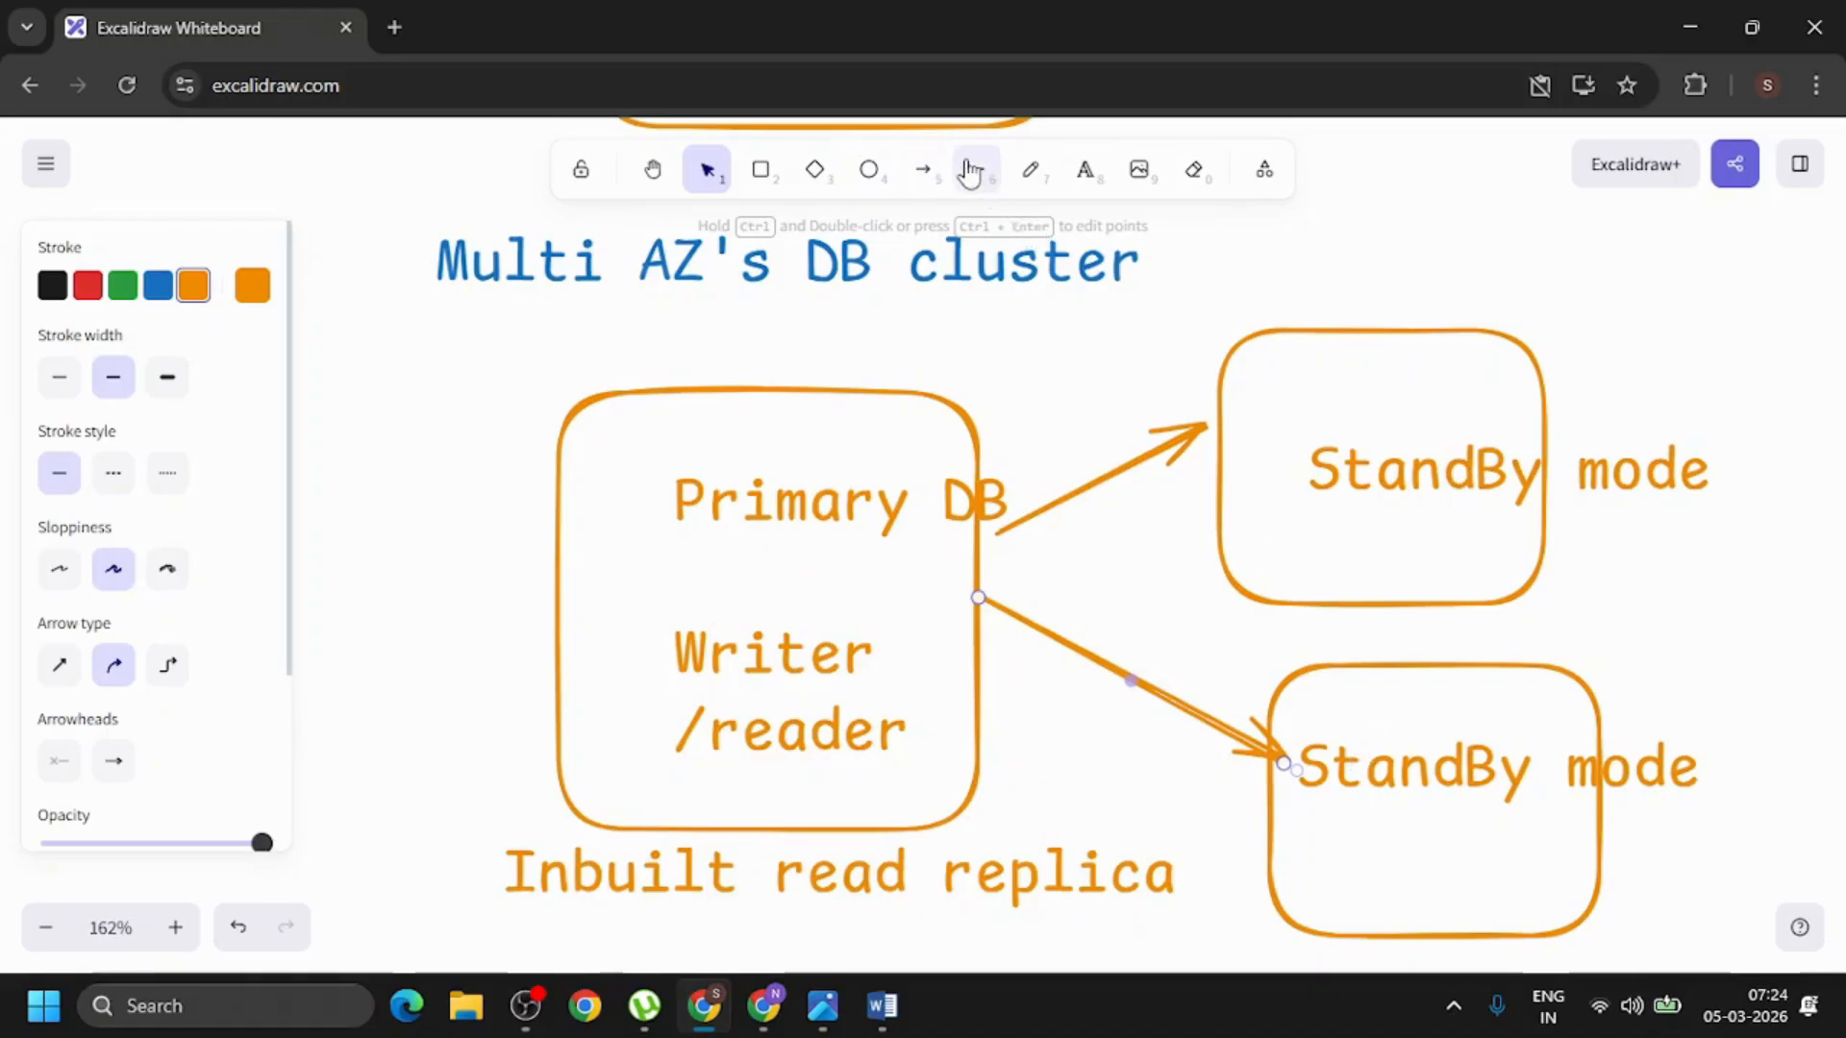
Strike a diagonal line through the Primary DB box
left_click(975, 172)
left_click_drag(1563, 322, 1363, 486)
key("Delete")
left_click(976, 170)
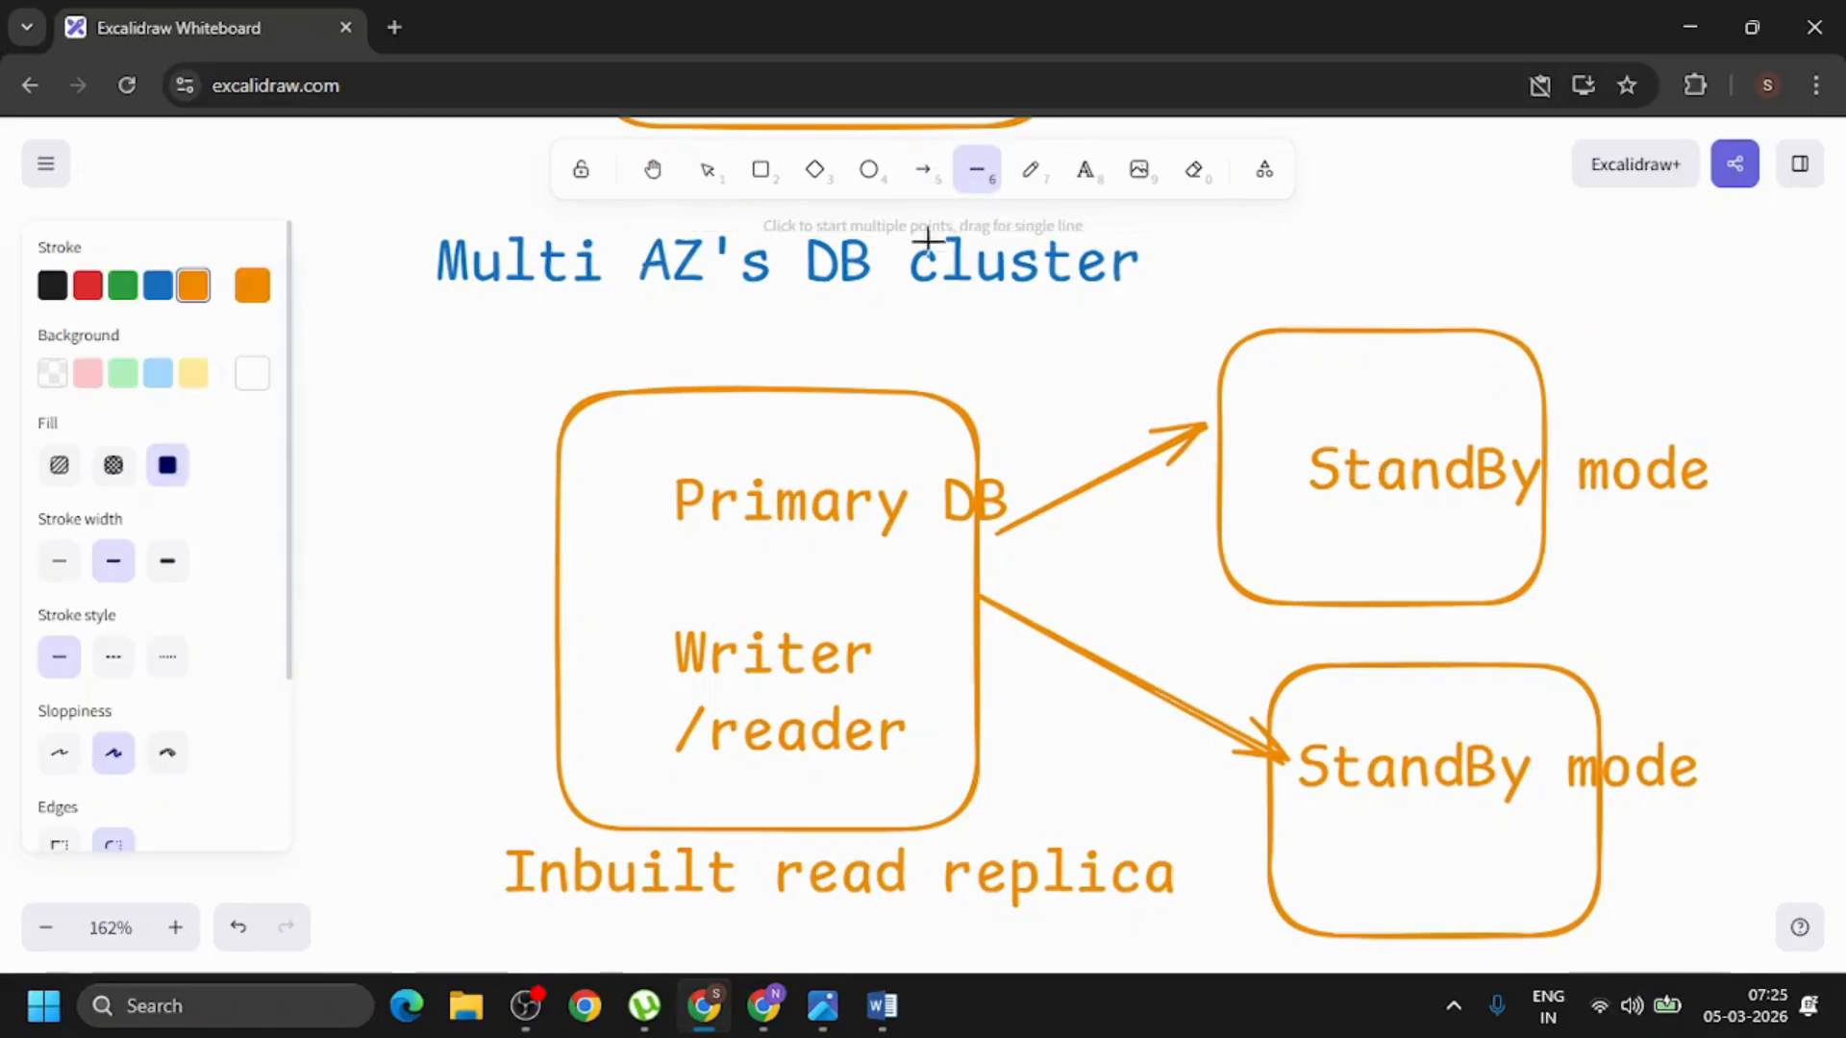
mouse_move(883, 343)
left_mouse_down()
mouse_move(758, 556)
mouse_move(676, 750)
left_mouse_up()
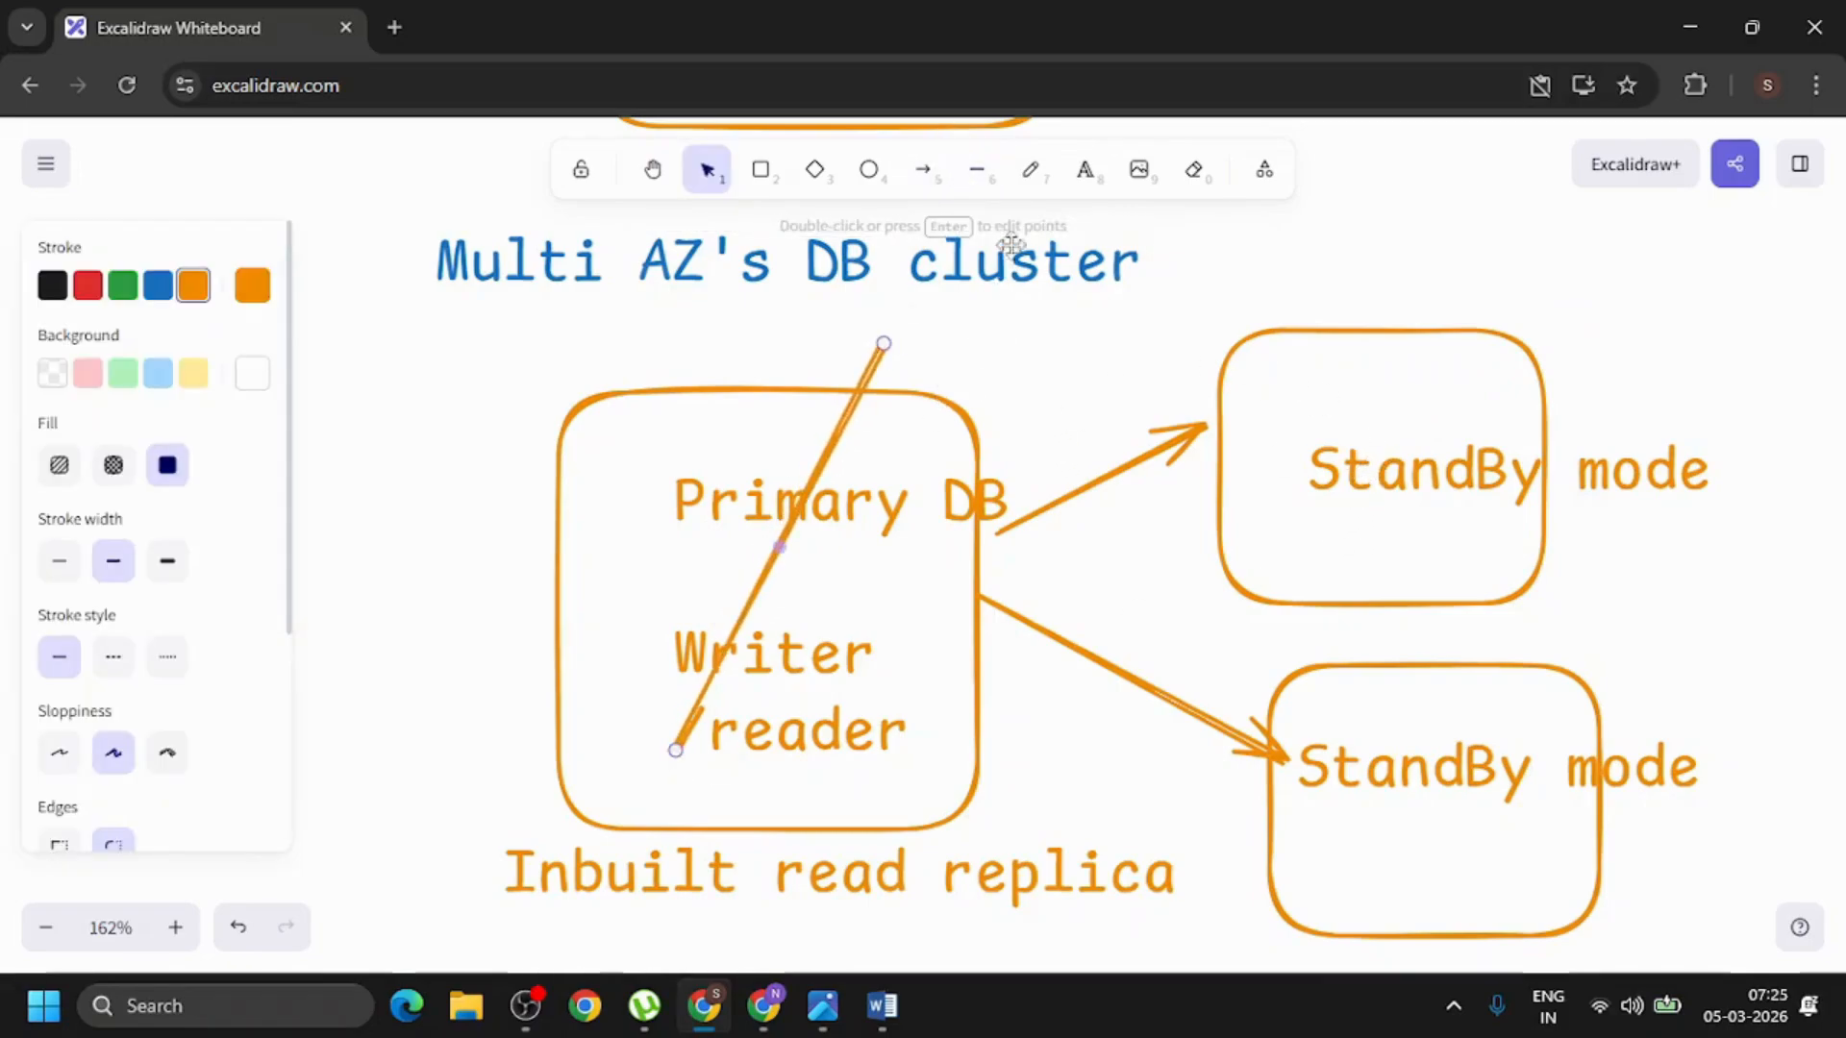
Add the label 'Automatic fastest recovery' between the two StandBy boxes
left_click(1084, 170)
left_click(1240, 608)
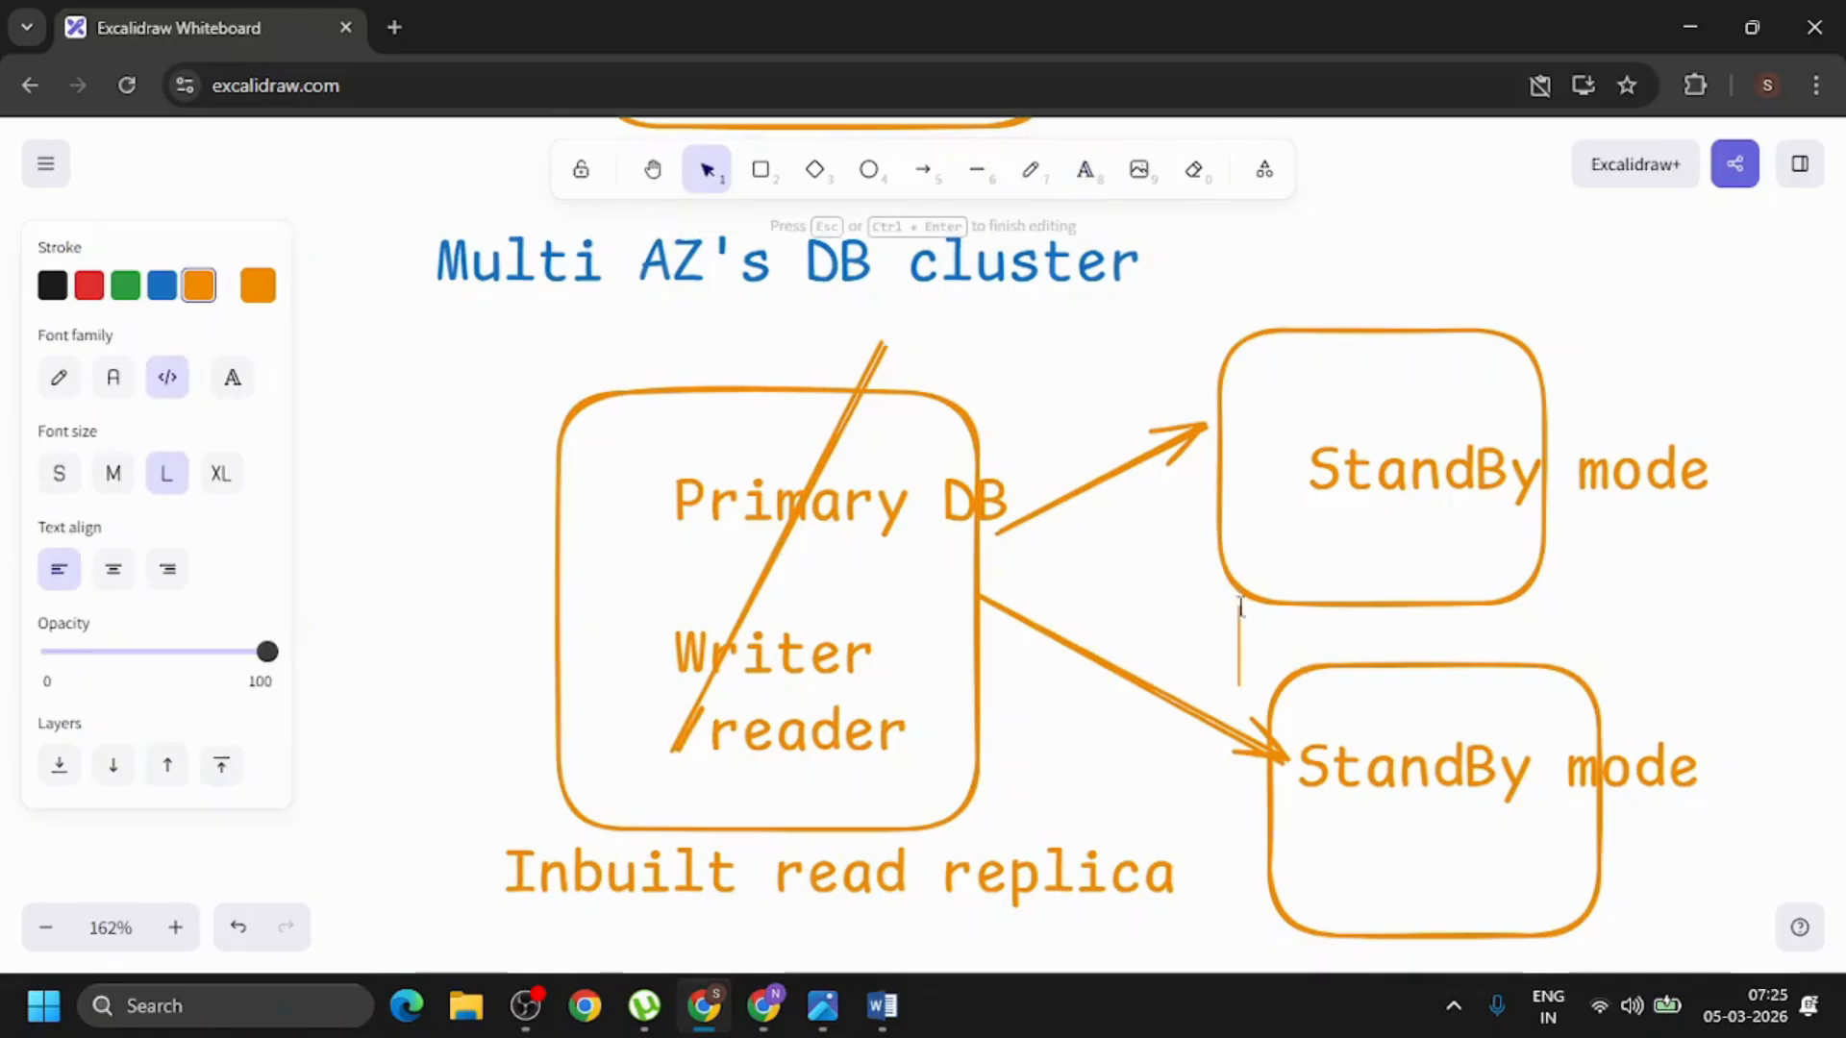
type("Aut")
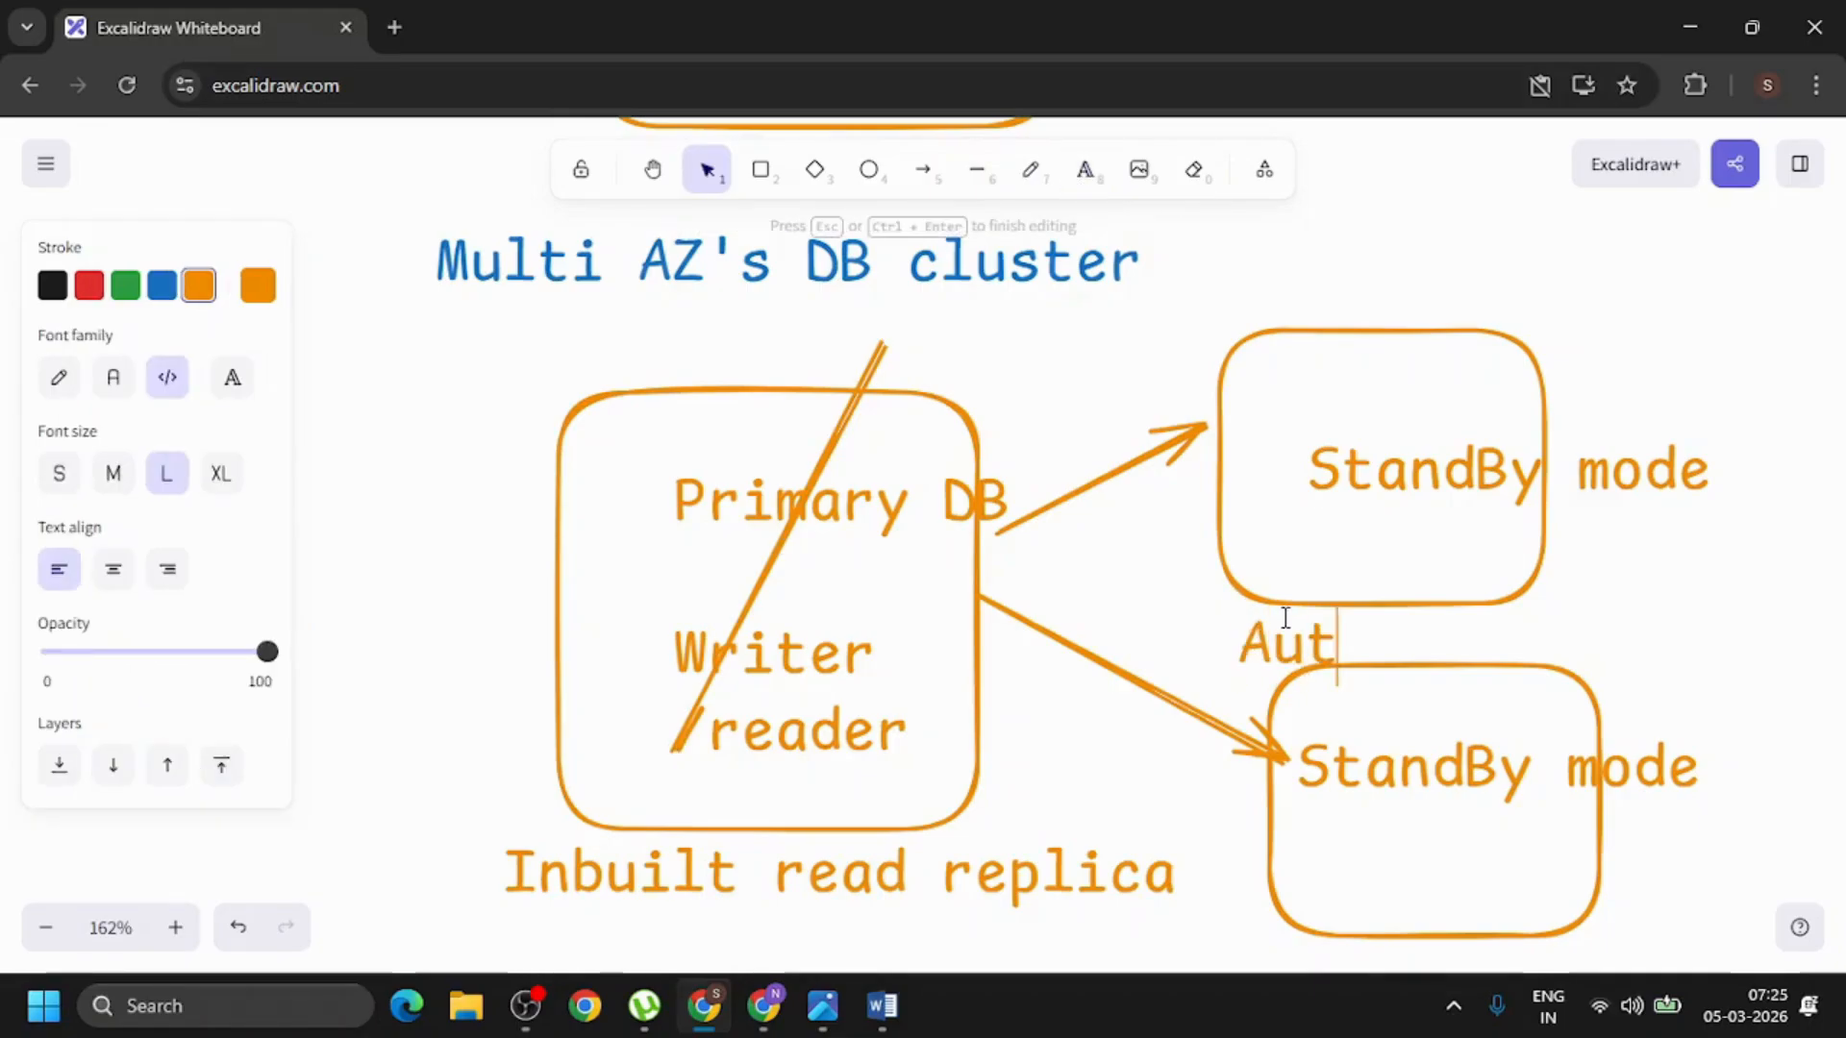
type("omatom")
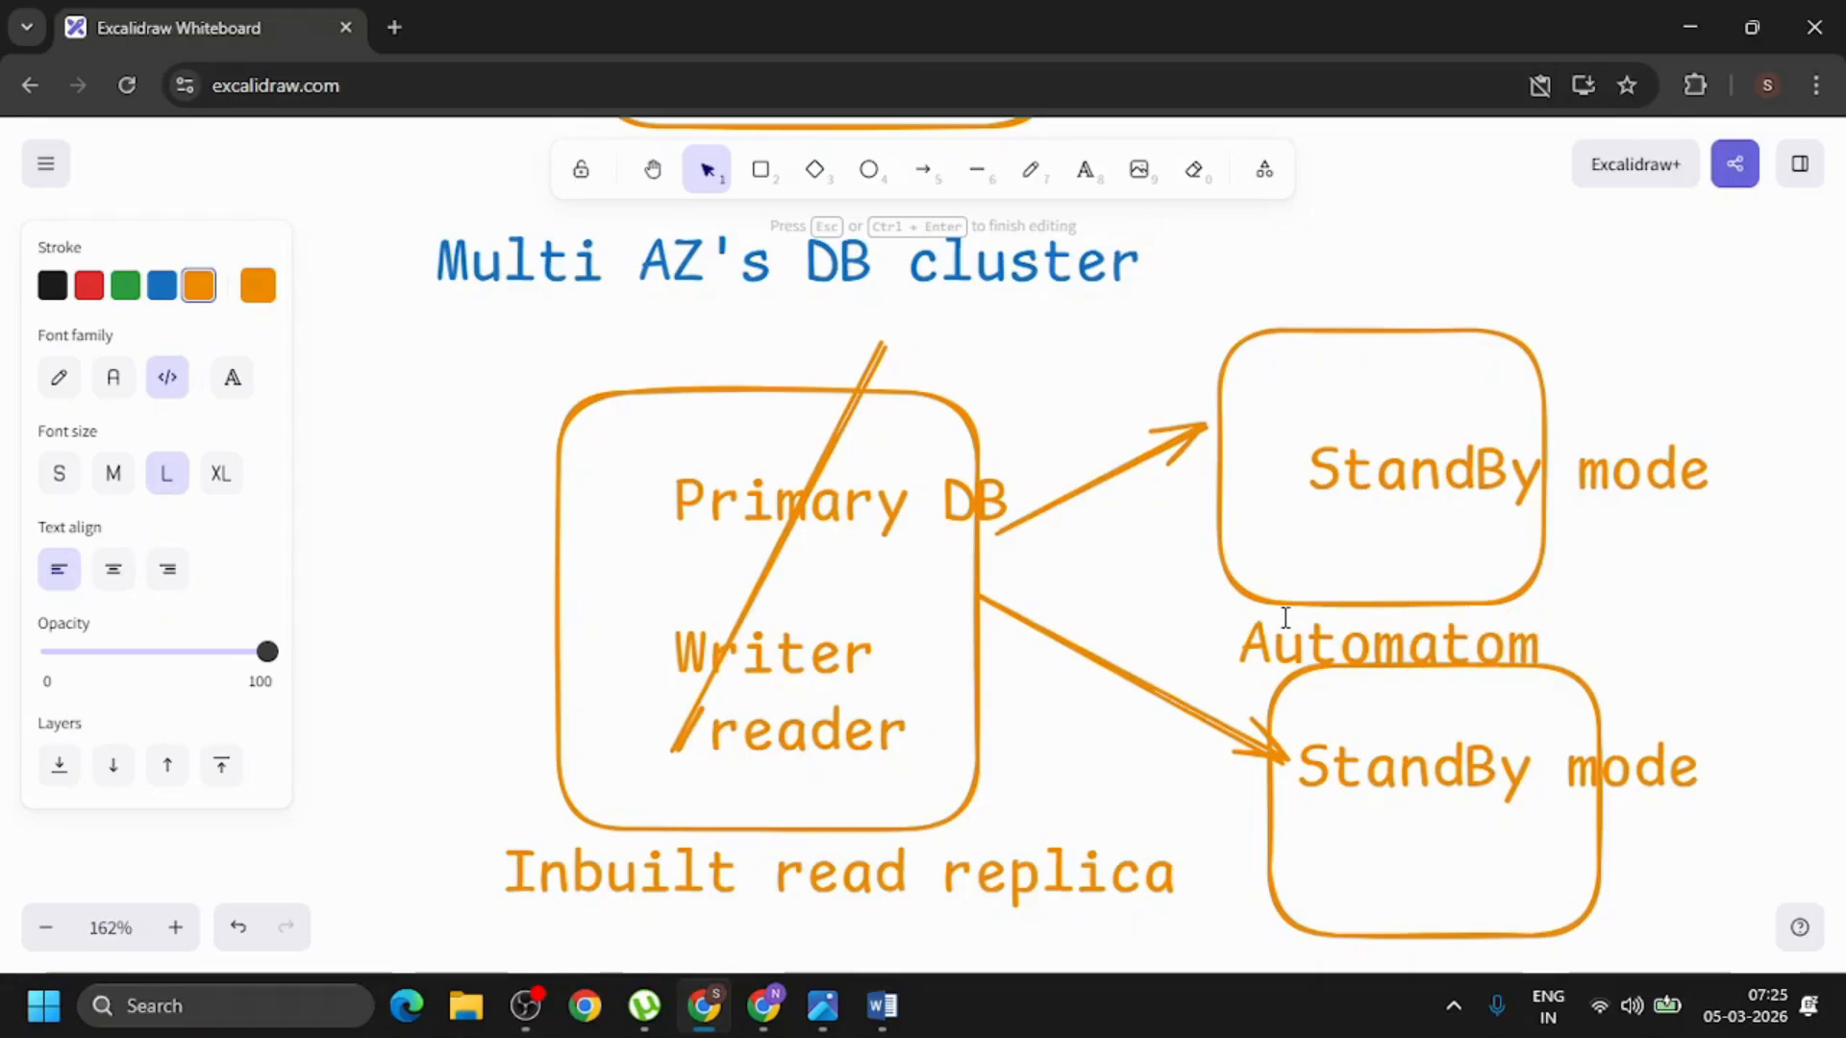
type("e")
key("BackSpace")
key("BackSpace")
scroll(1286, 616, "up", 7)
scroll(1397, 556, "down", 8)
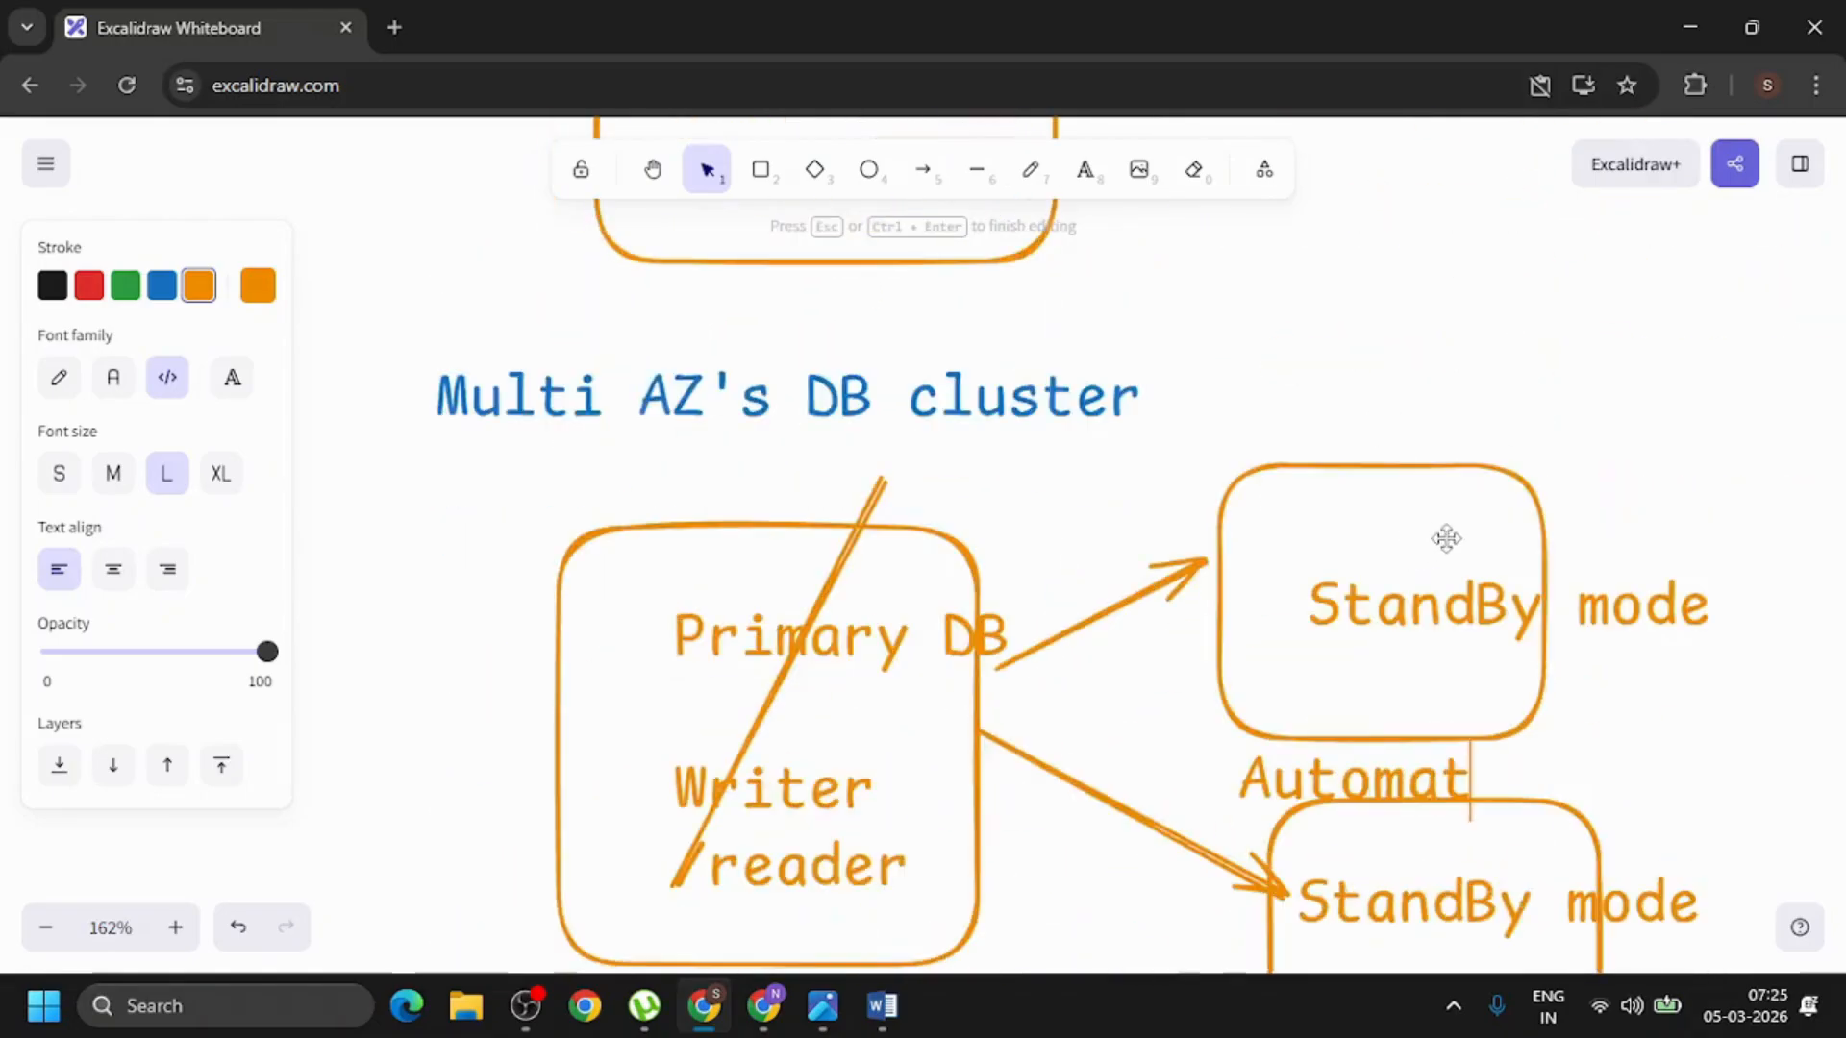
type("ic")
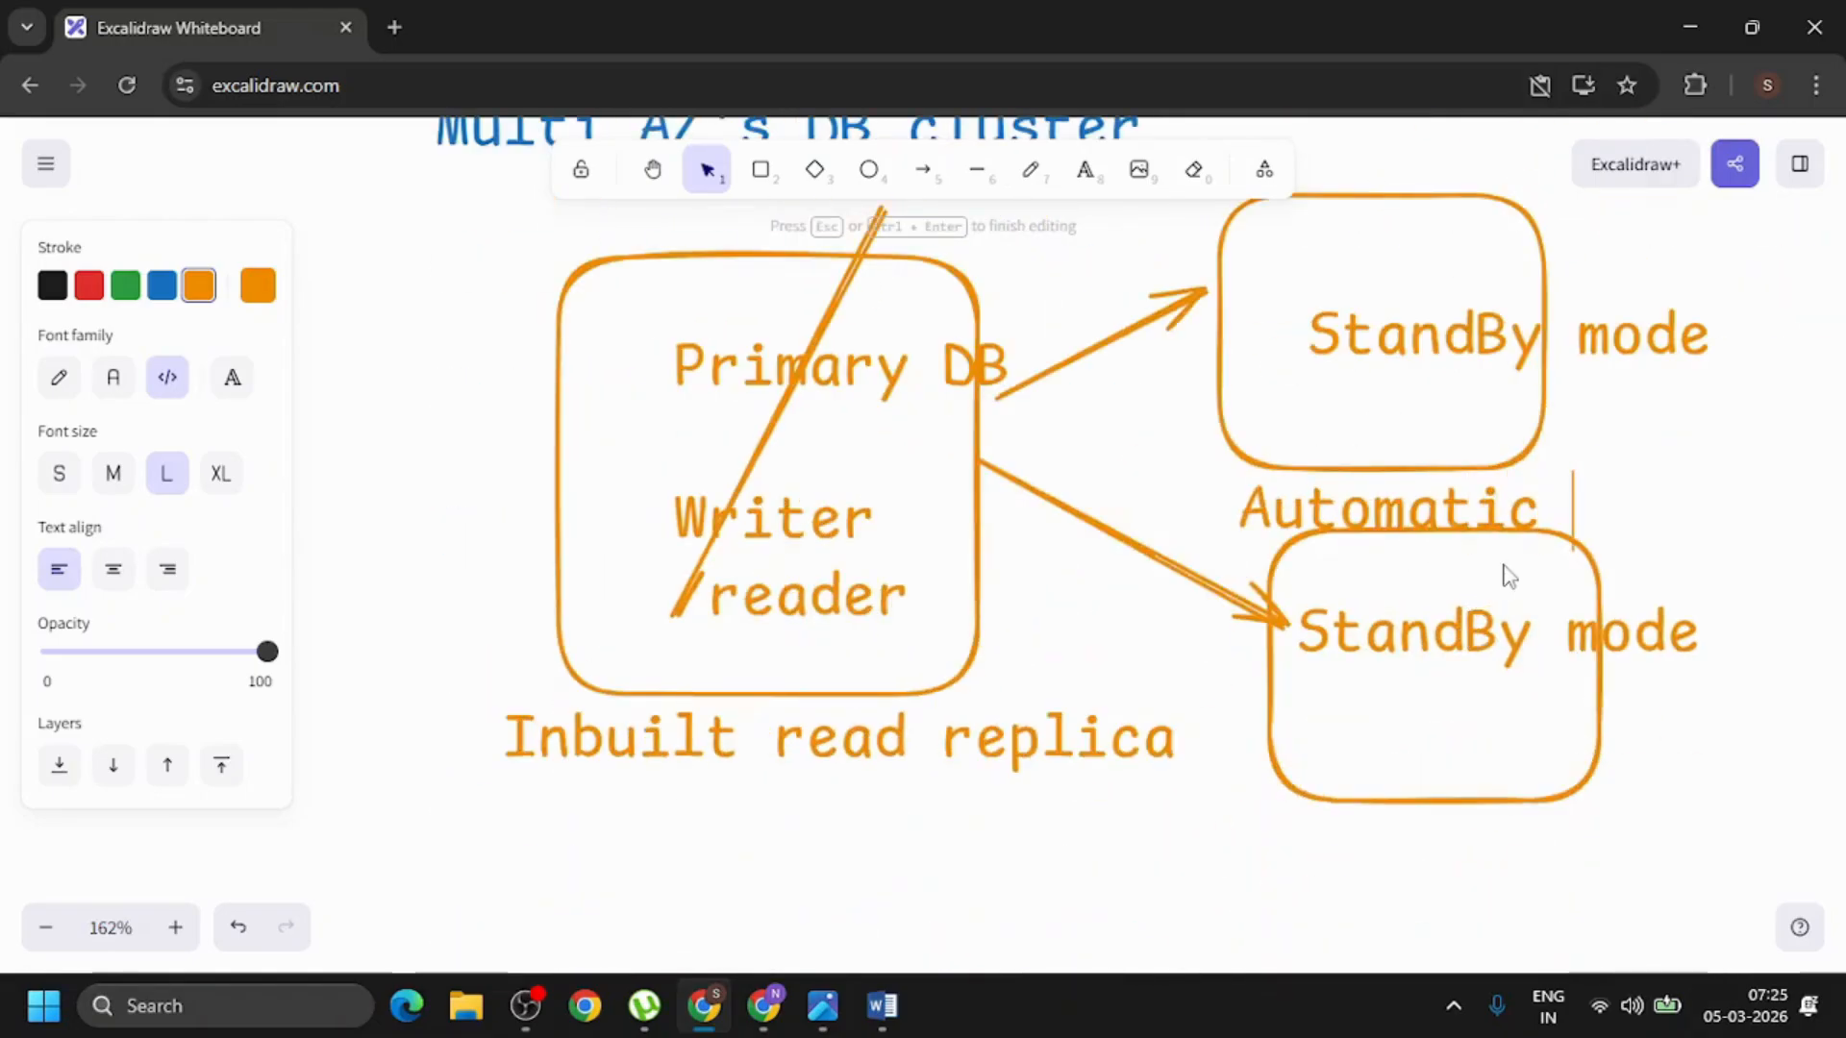
type(" fas")
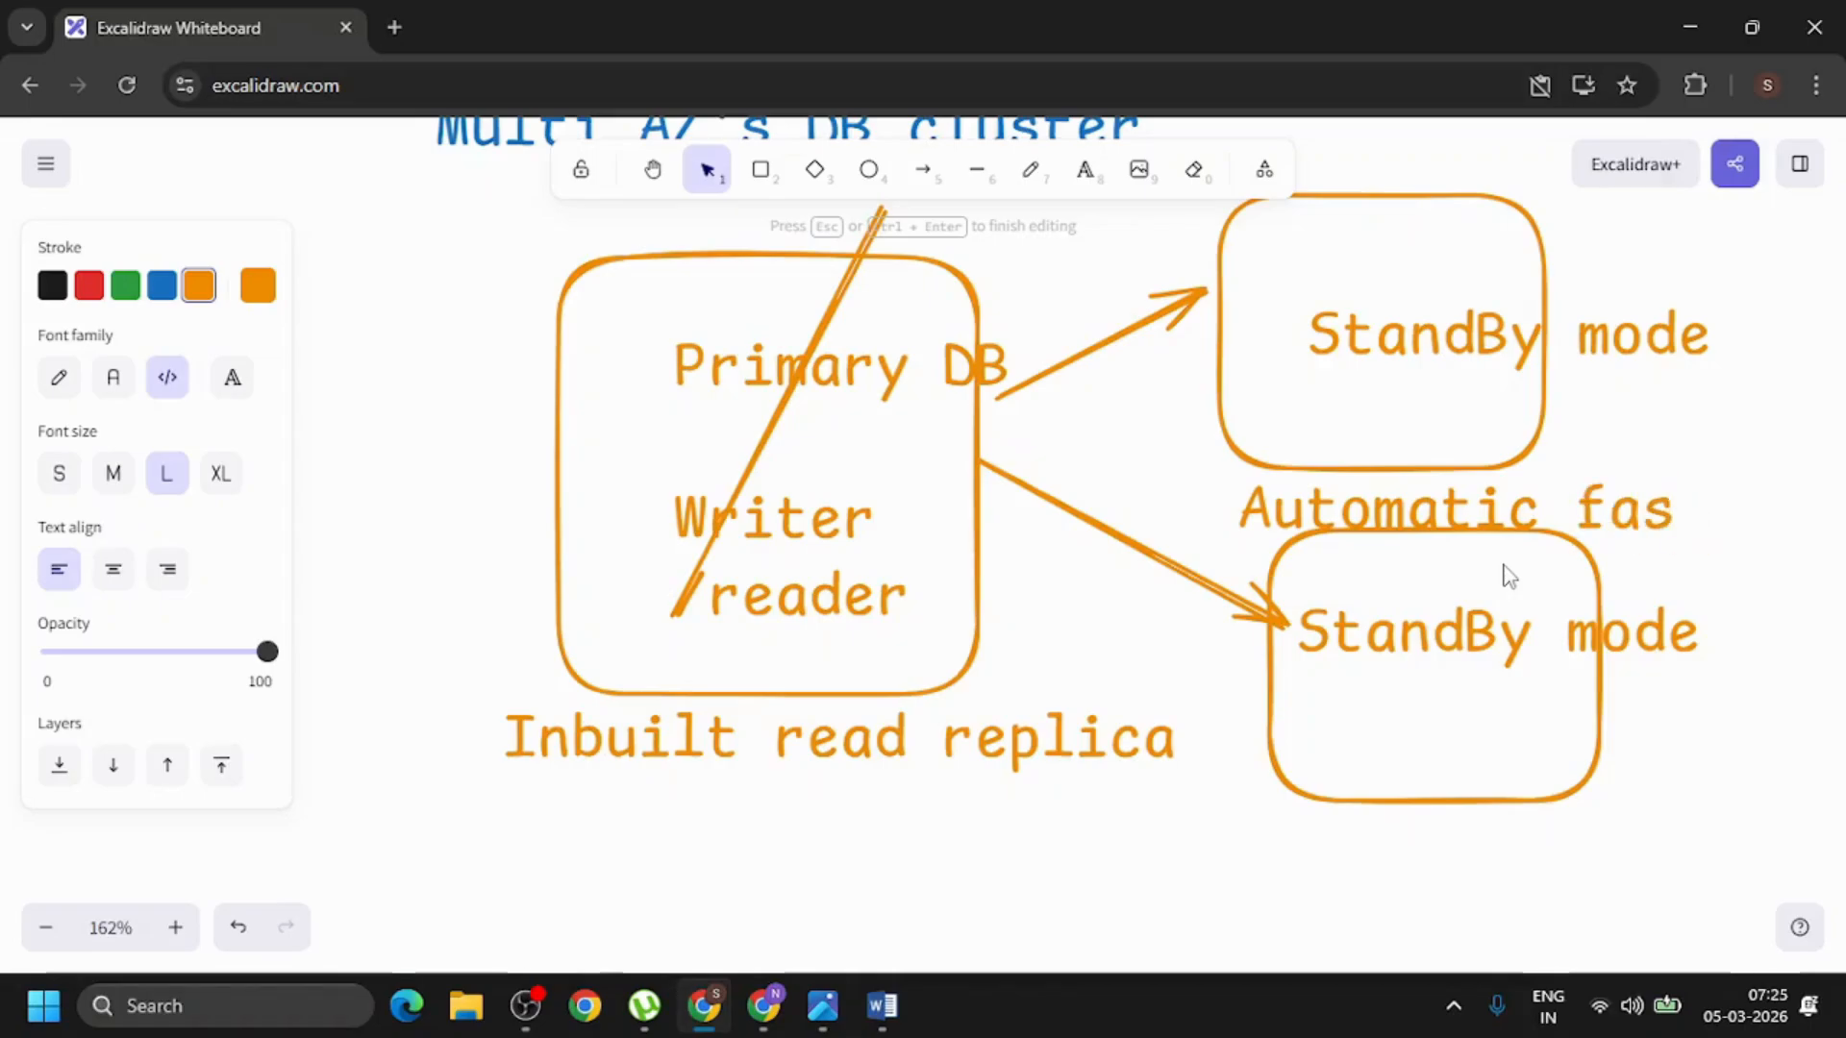
type("stest reco")
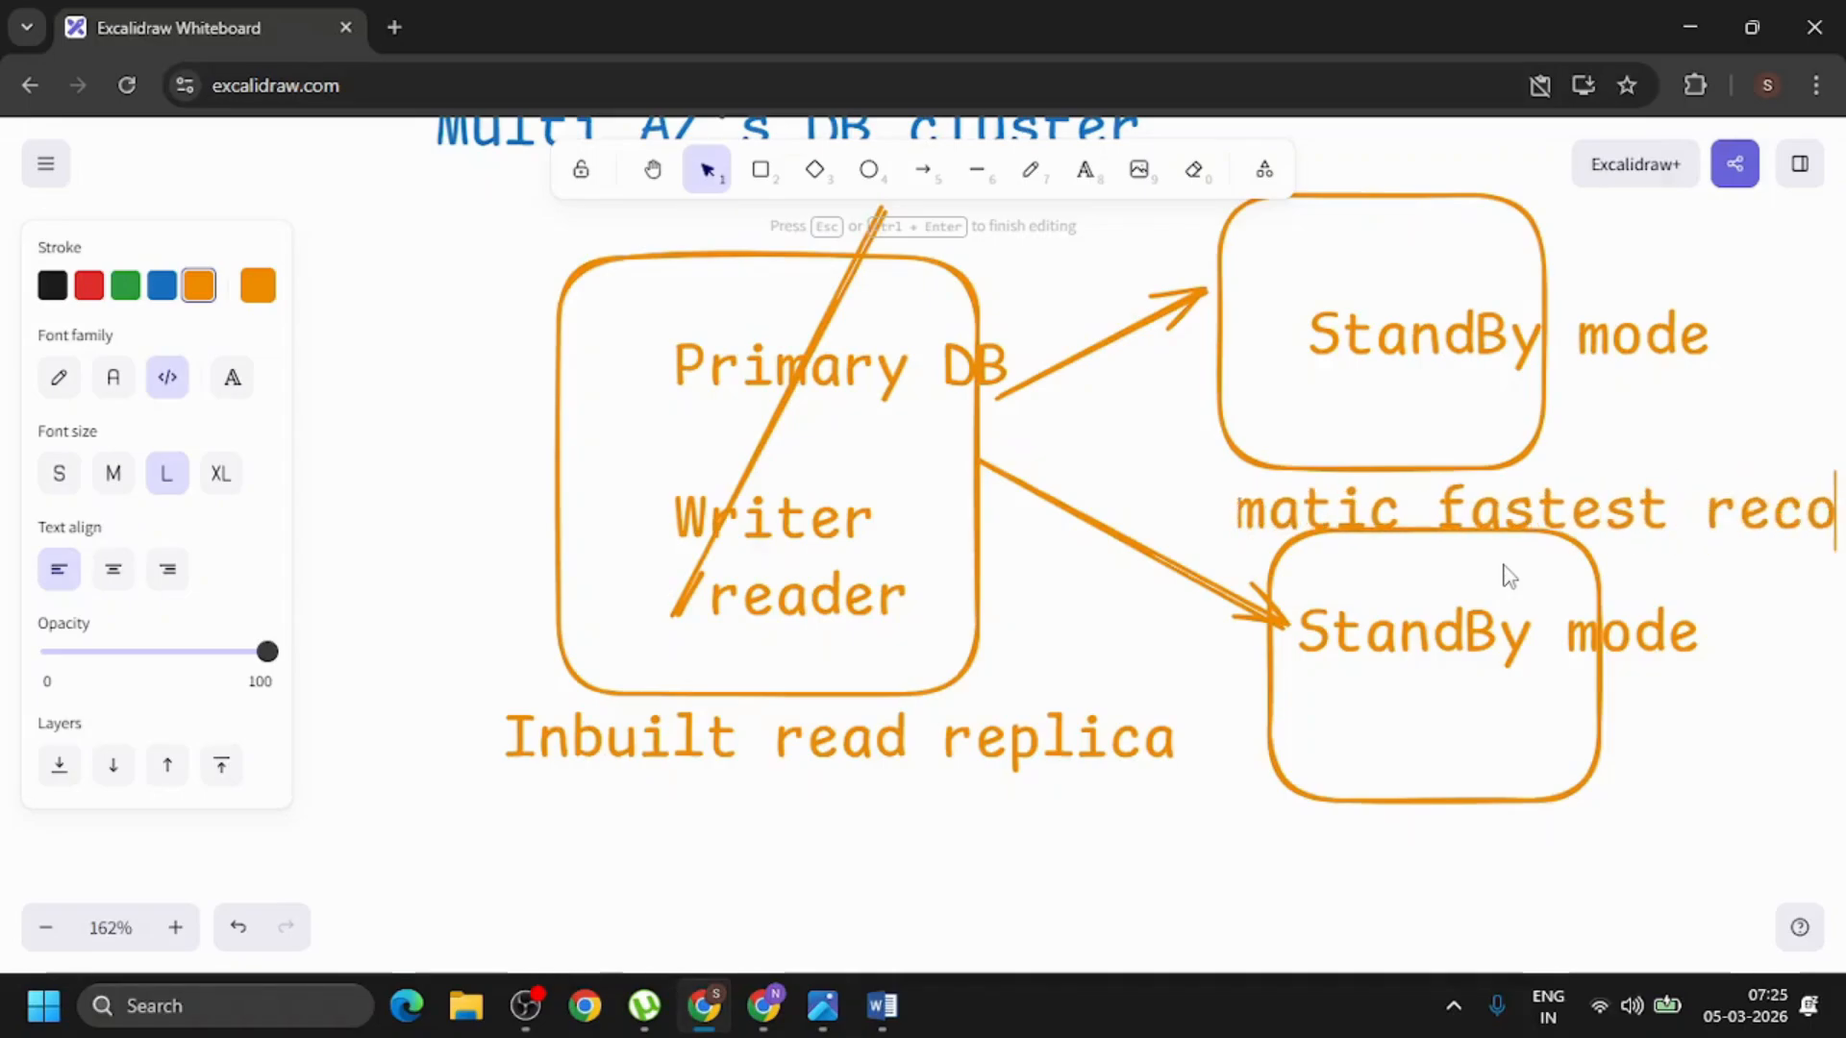
type("very")
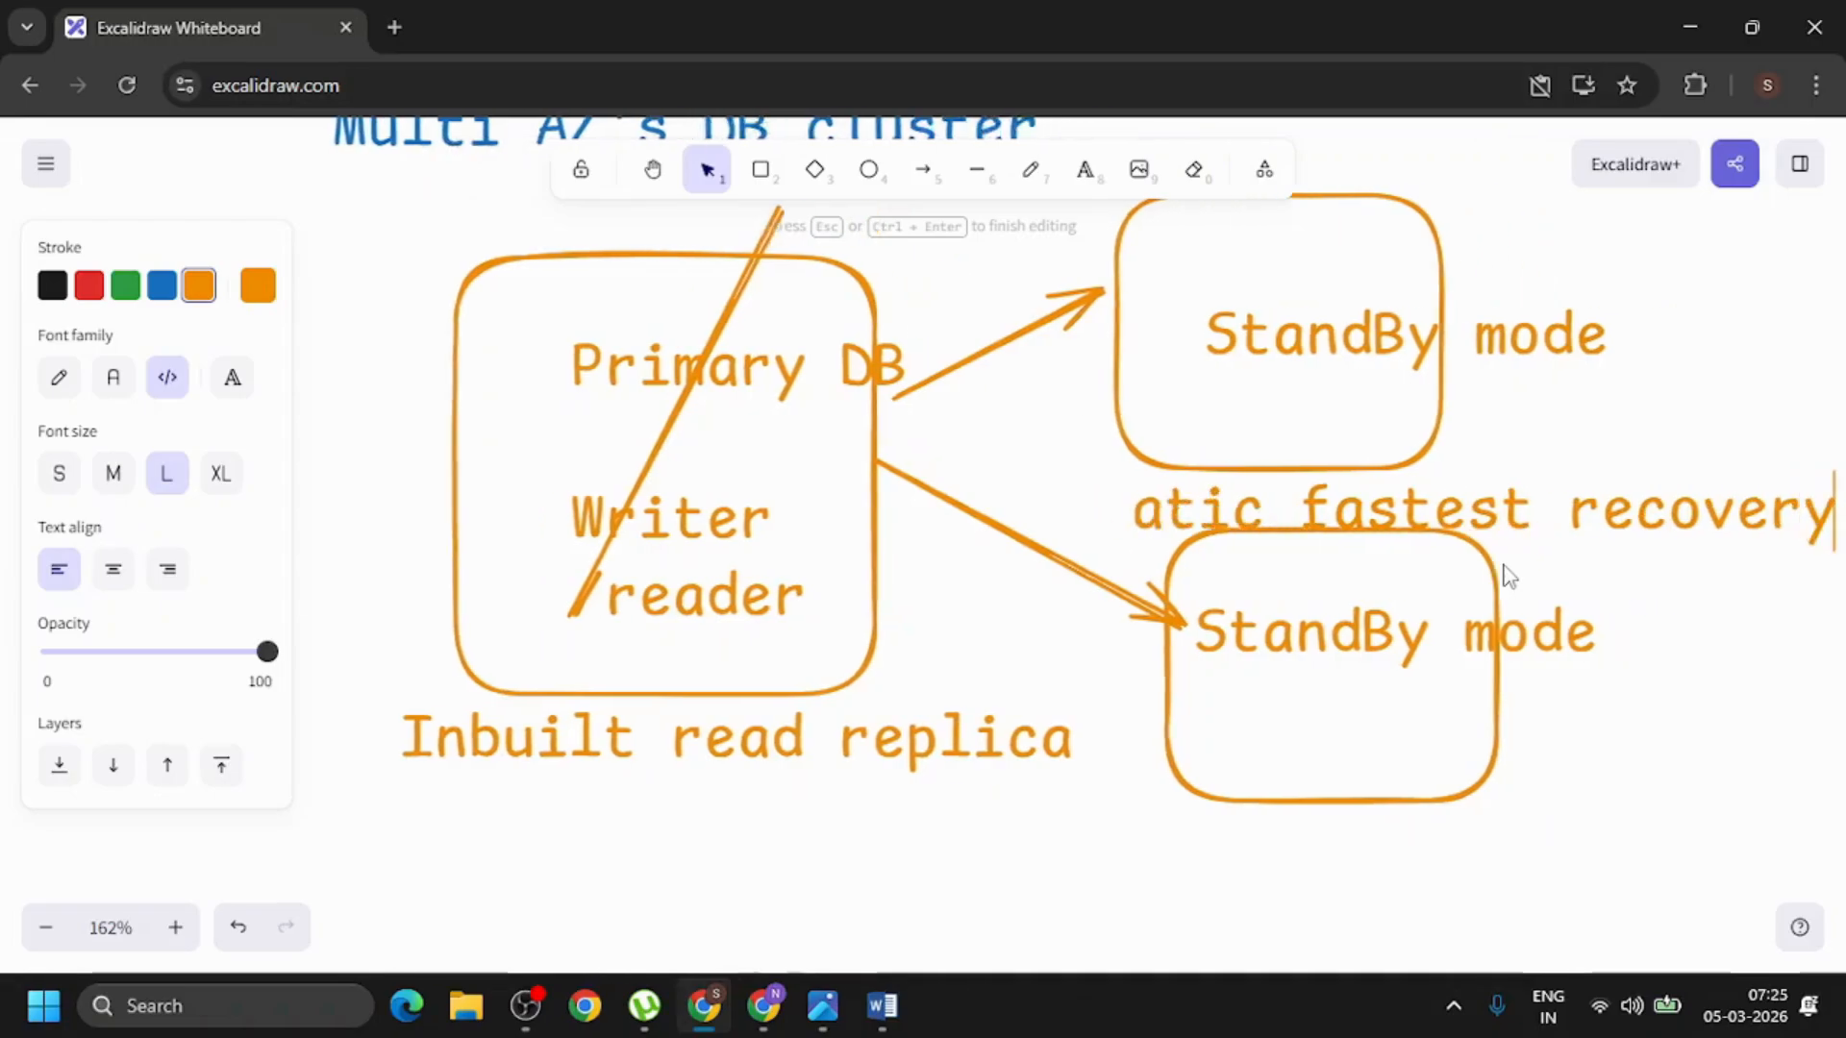
key("Escape")
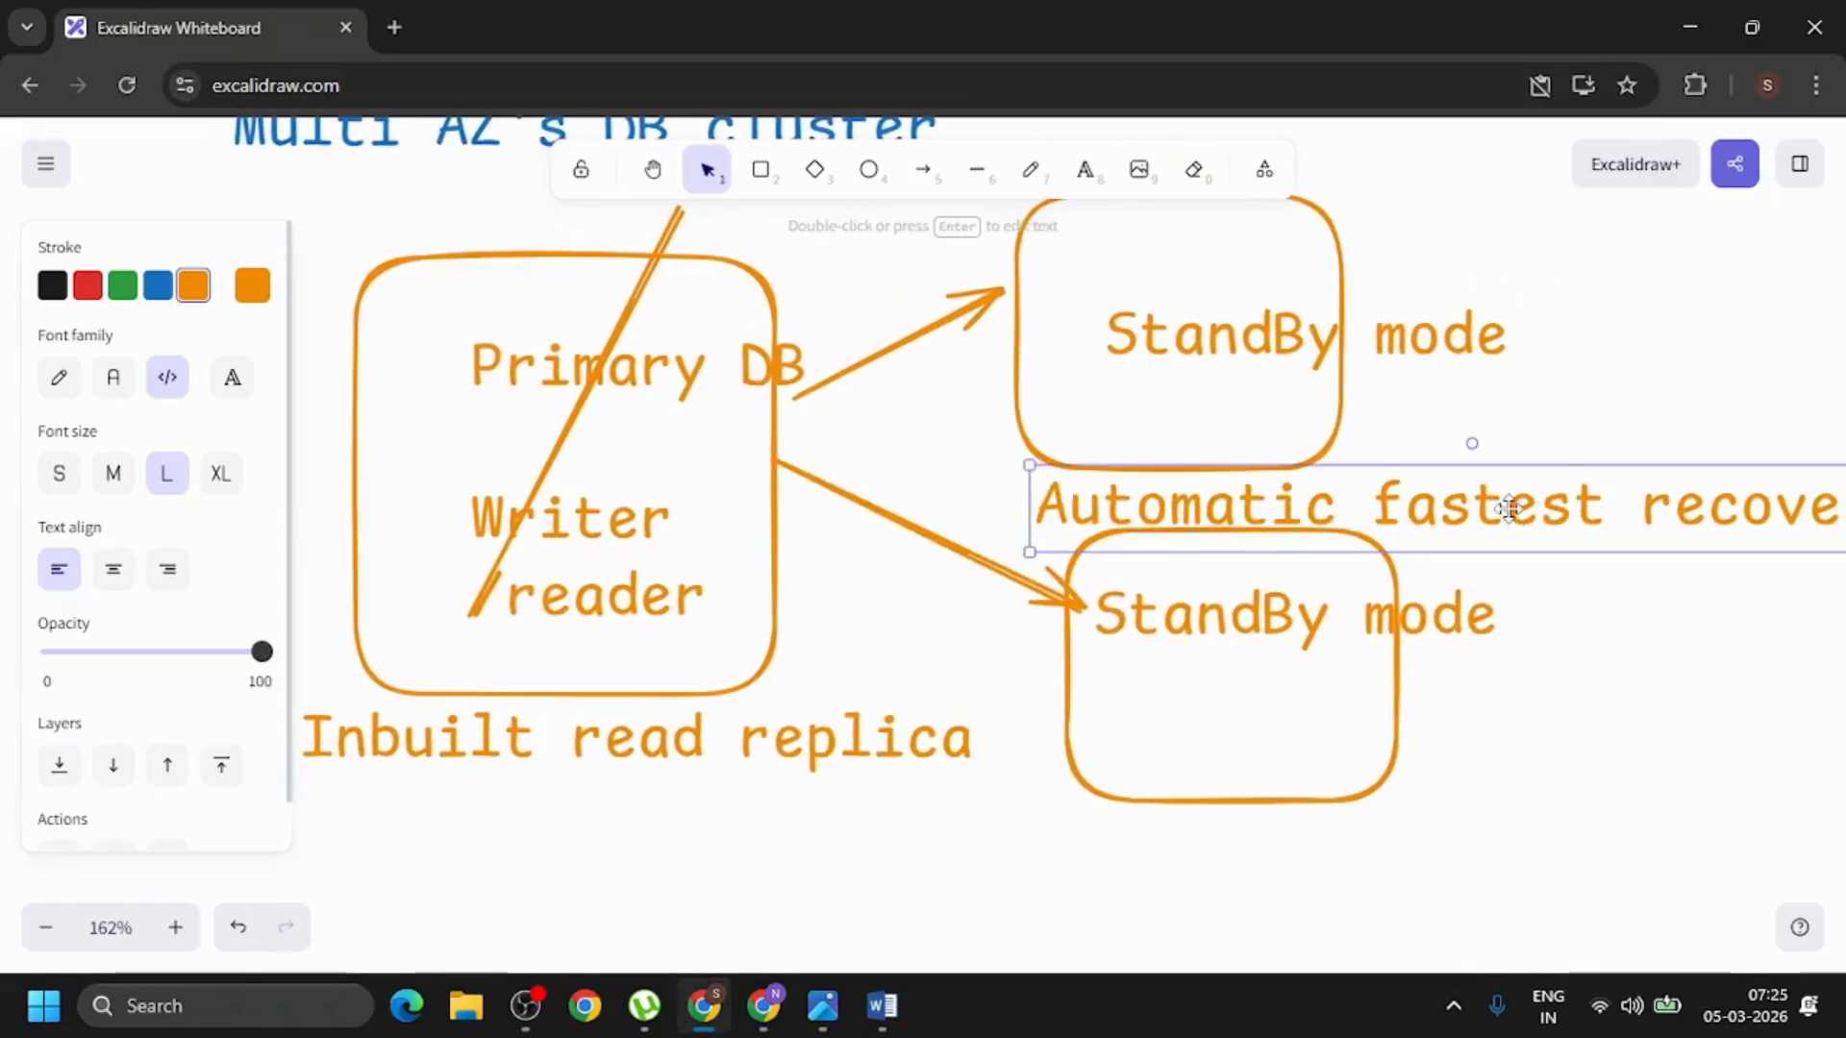
scroll(1509, 510, "left", 4)
scroll(853, 754, "up", 3)
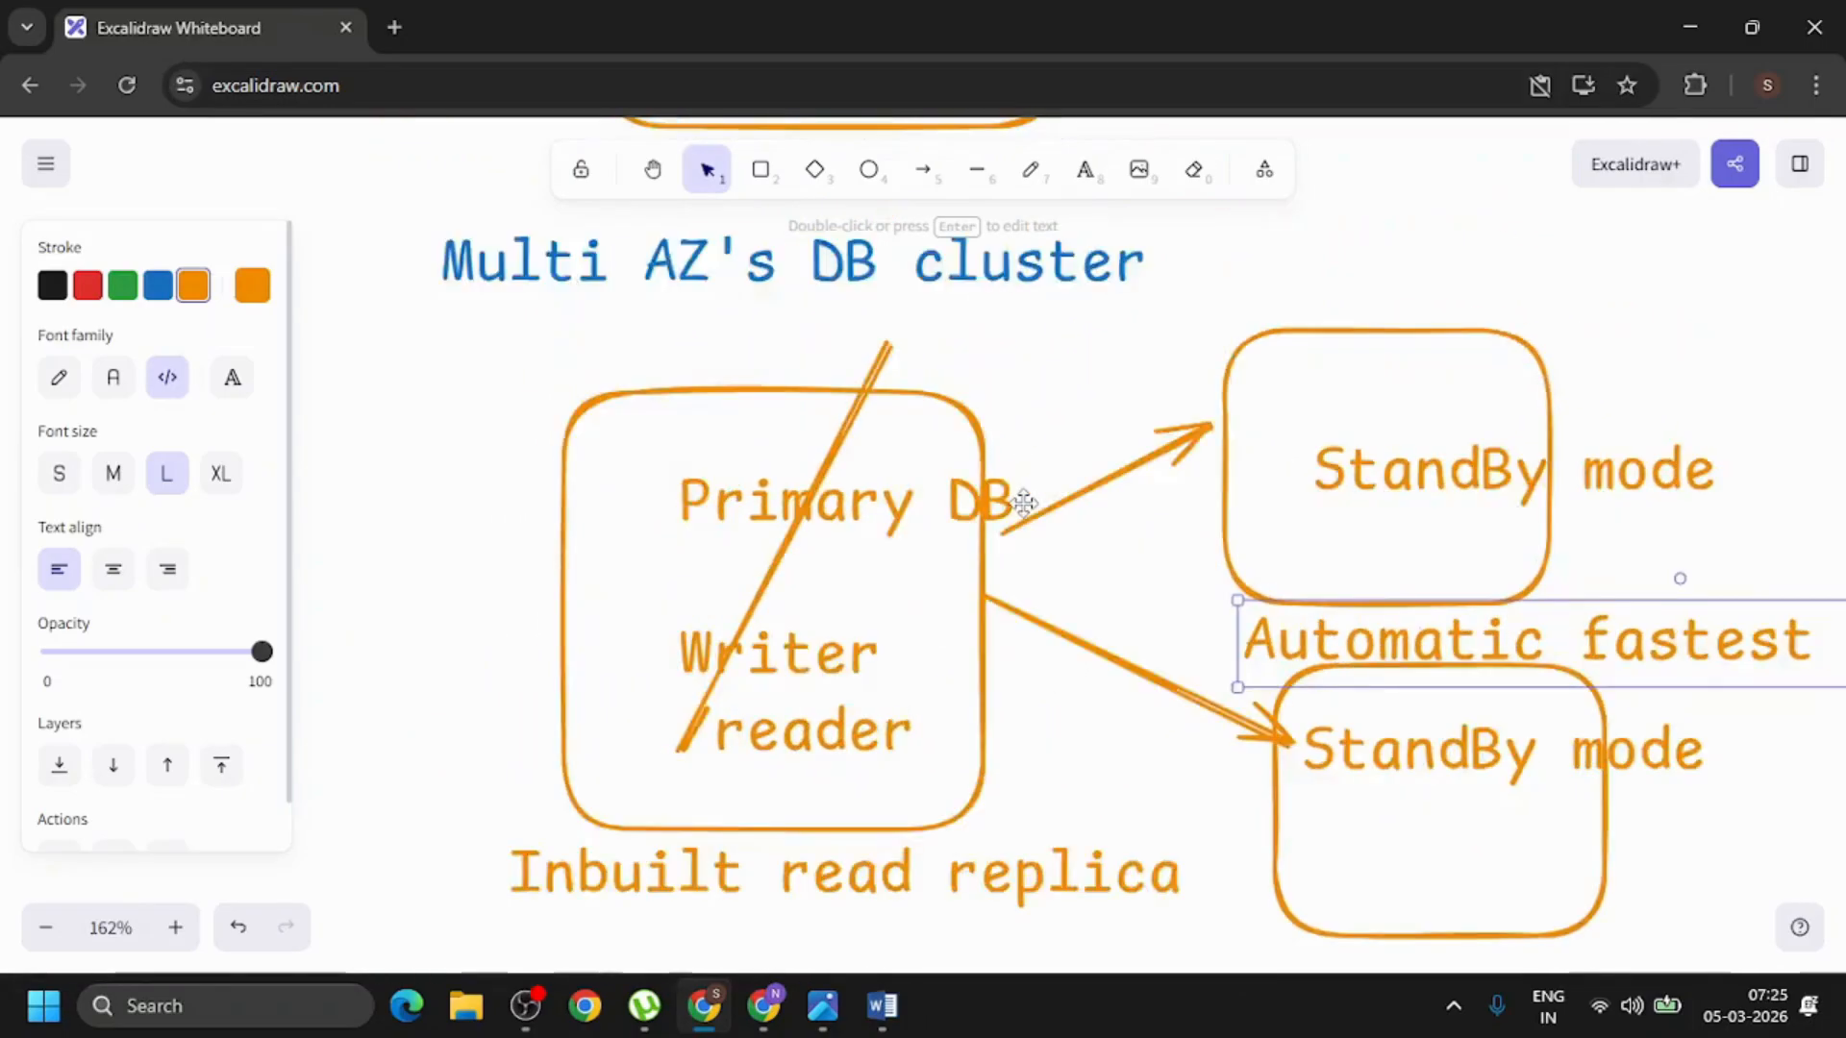
Add a 'SYNC' label above the line between the Active and StandBy boxes
scroll(1024, 510, "up", 20)
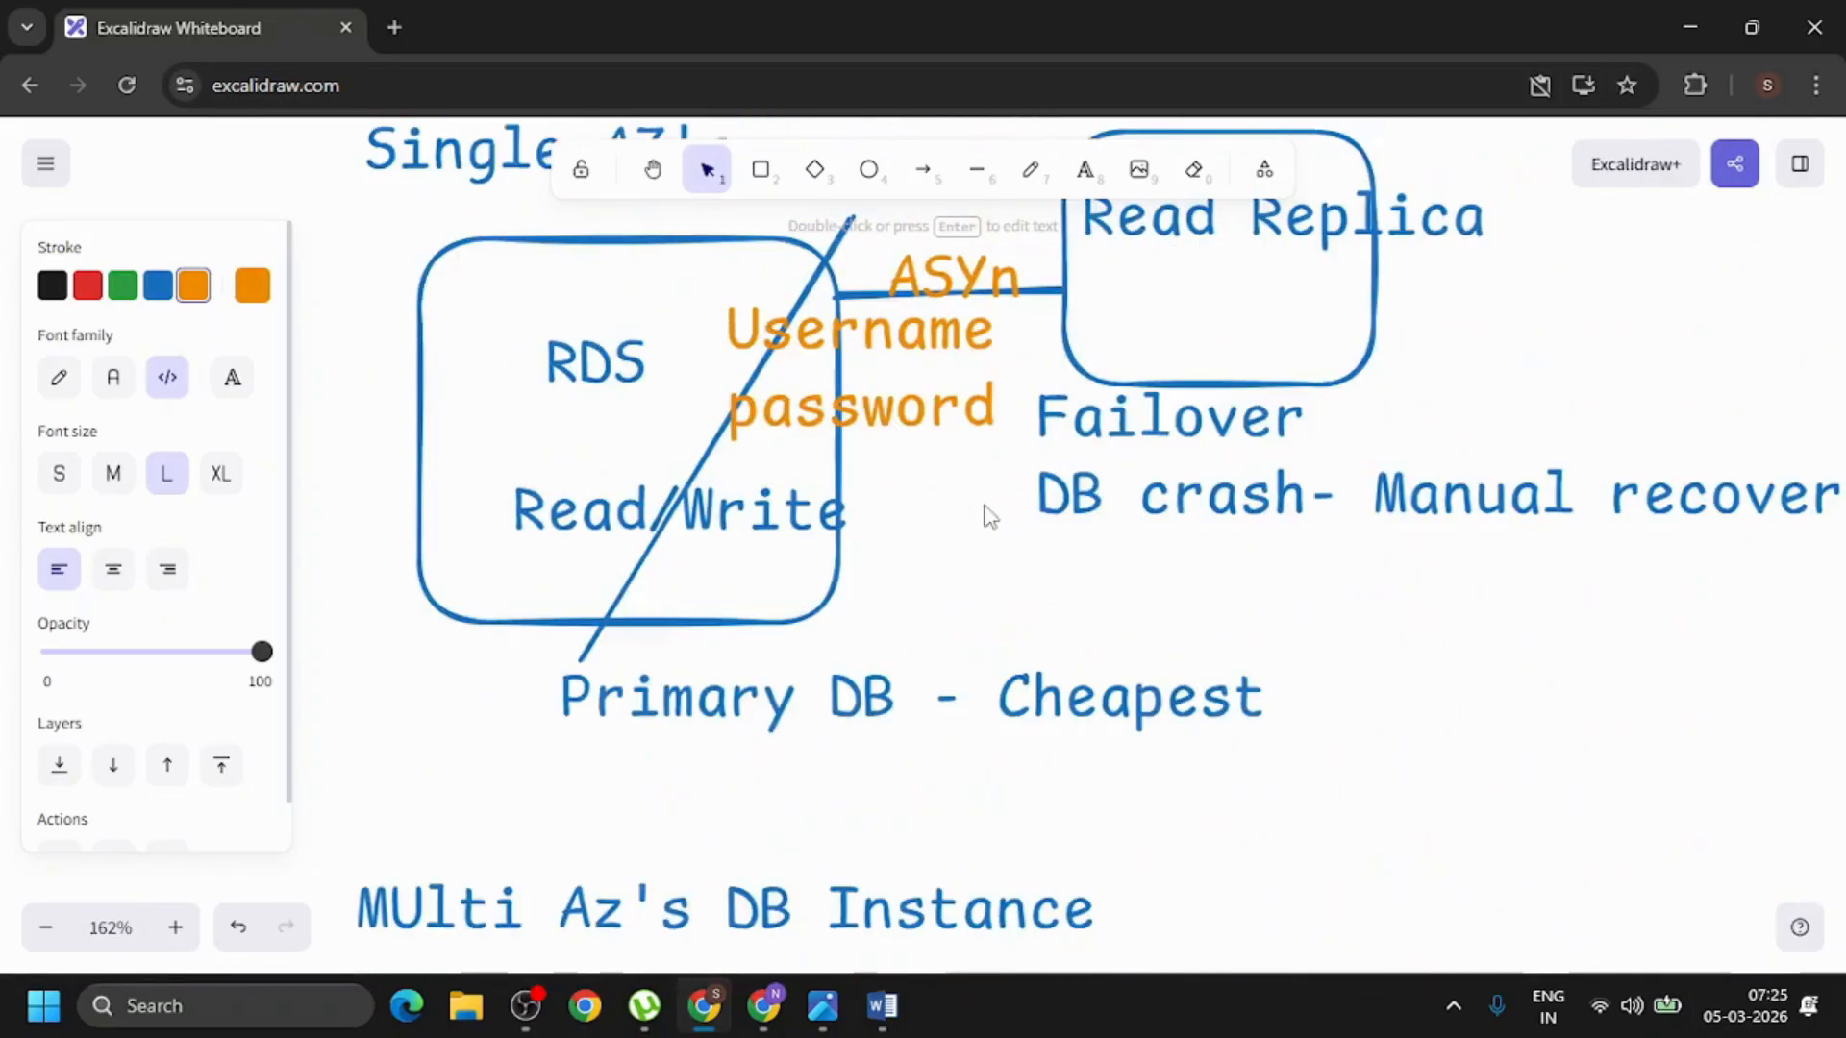
scroll(984, 507, "up", 1)
scroll(984, 507, "down", 1)
scroll(1229, 316, "down", 8)
scroll(1224, 499, "up", 3)
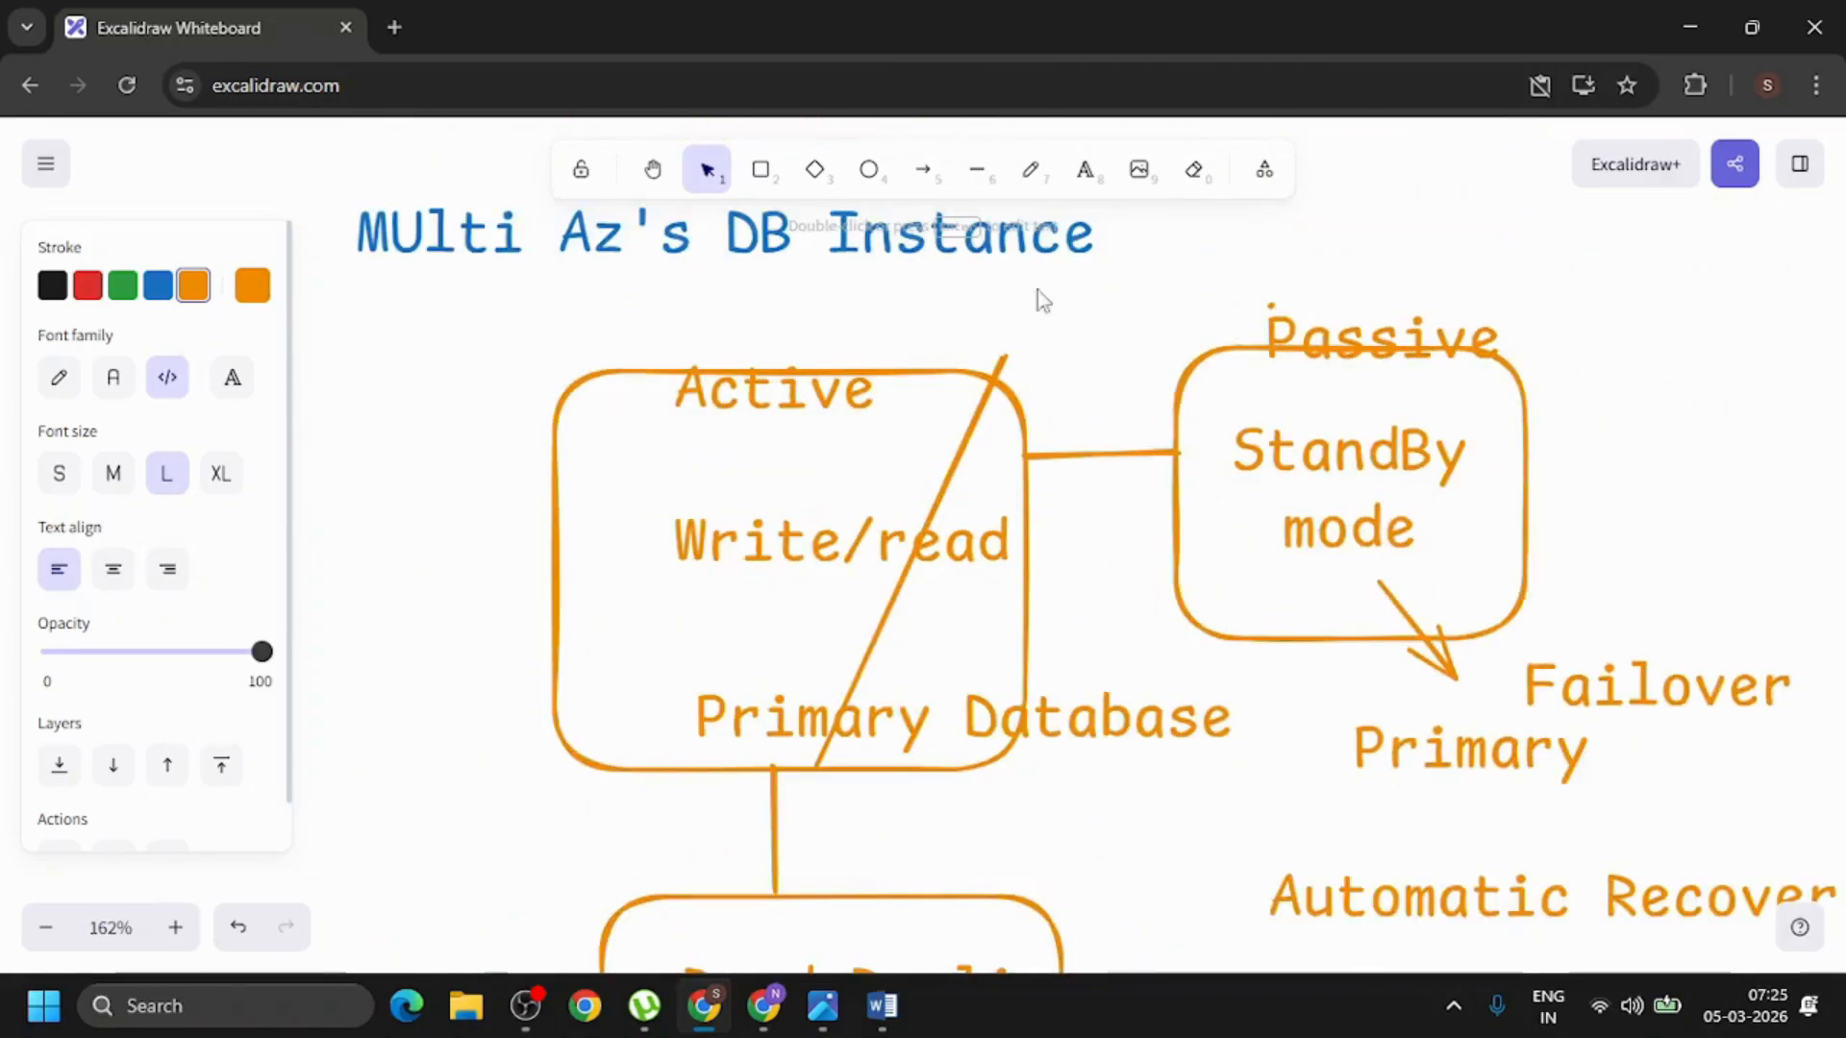
left_click(1085, 171)
left_click(1058, 416)
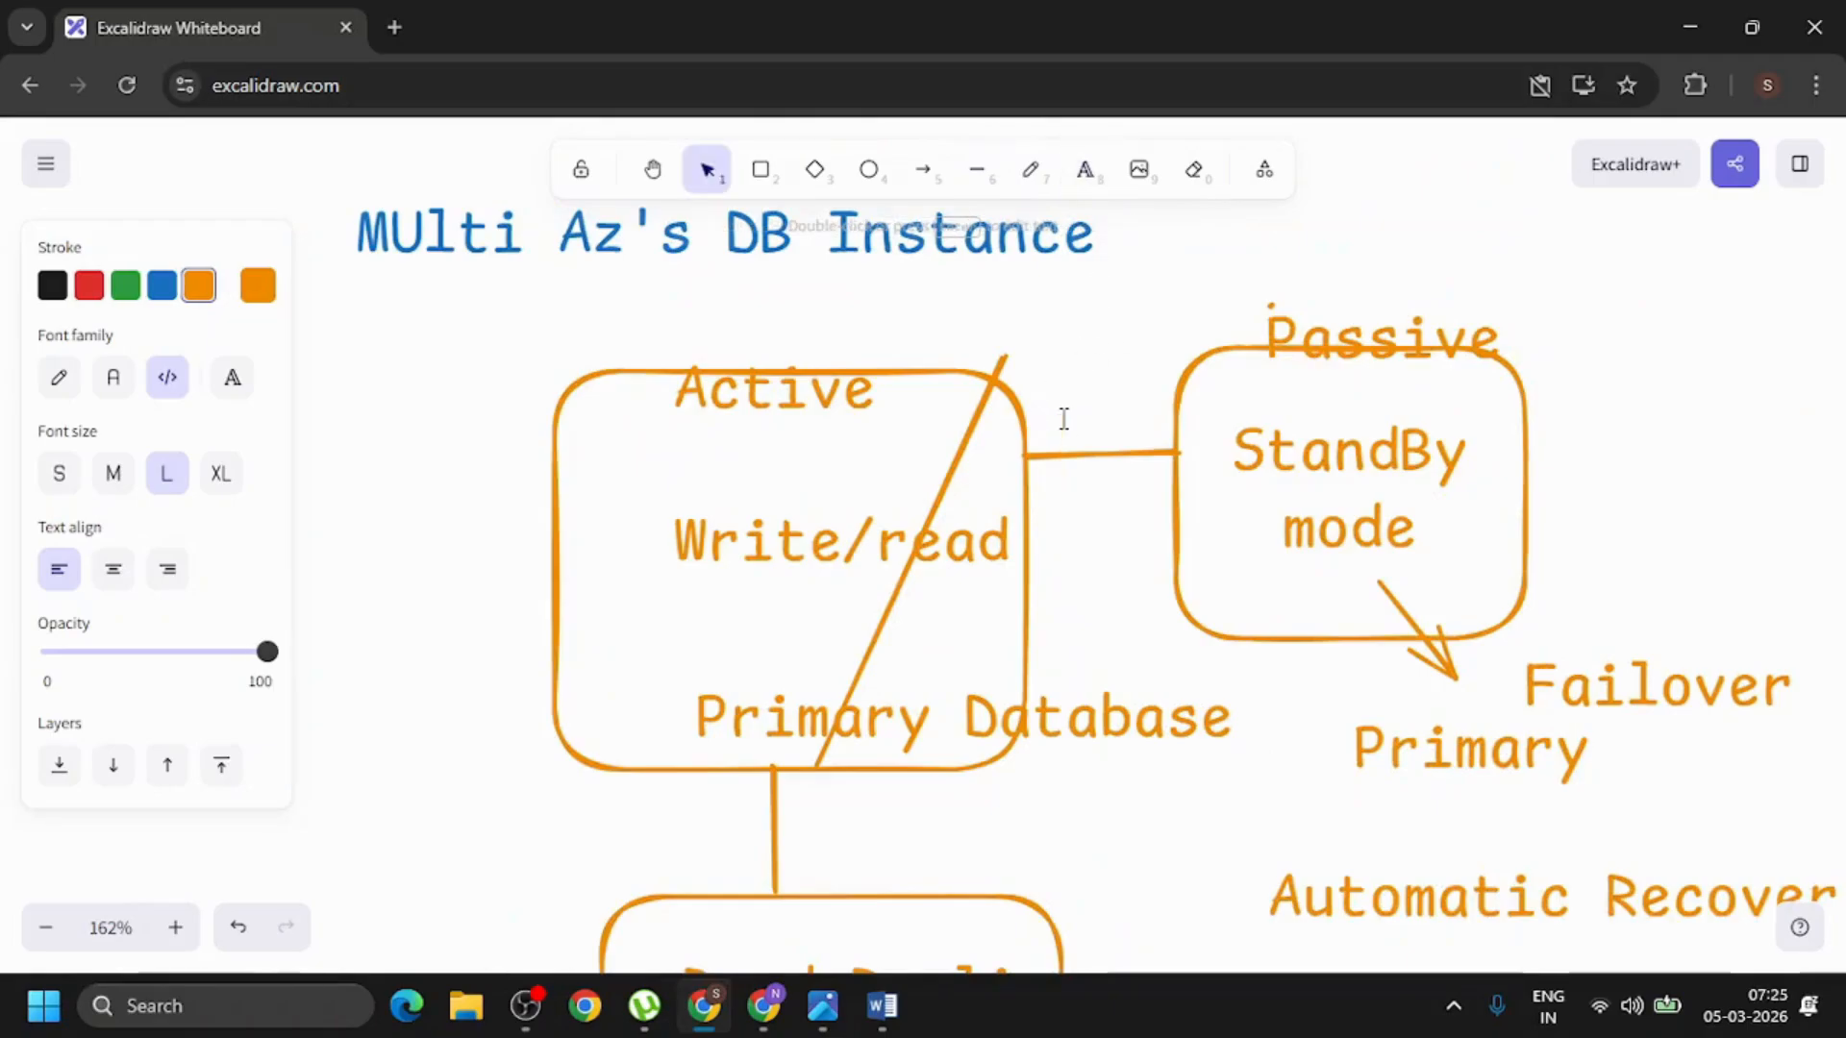
type("SYNC")
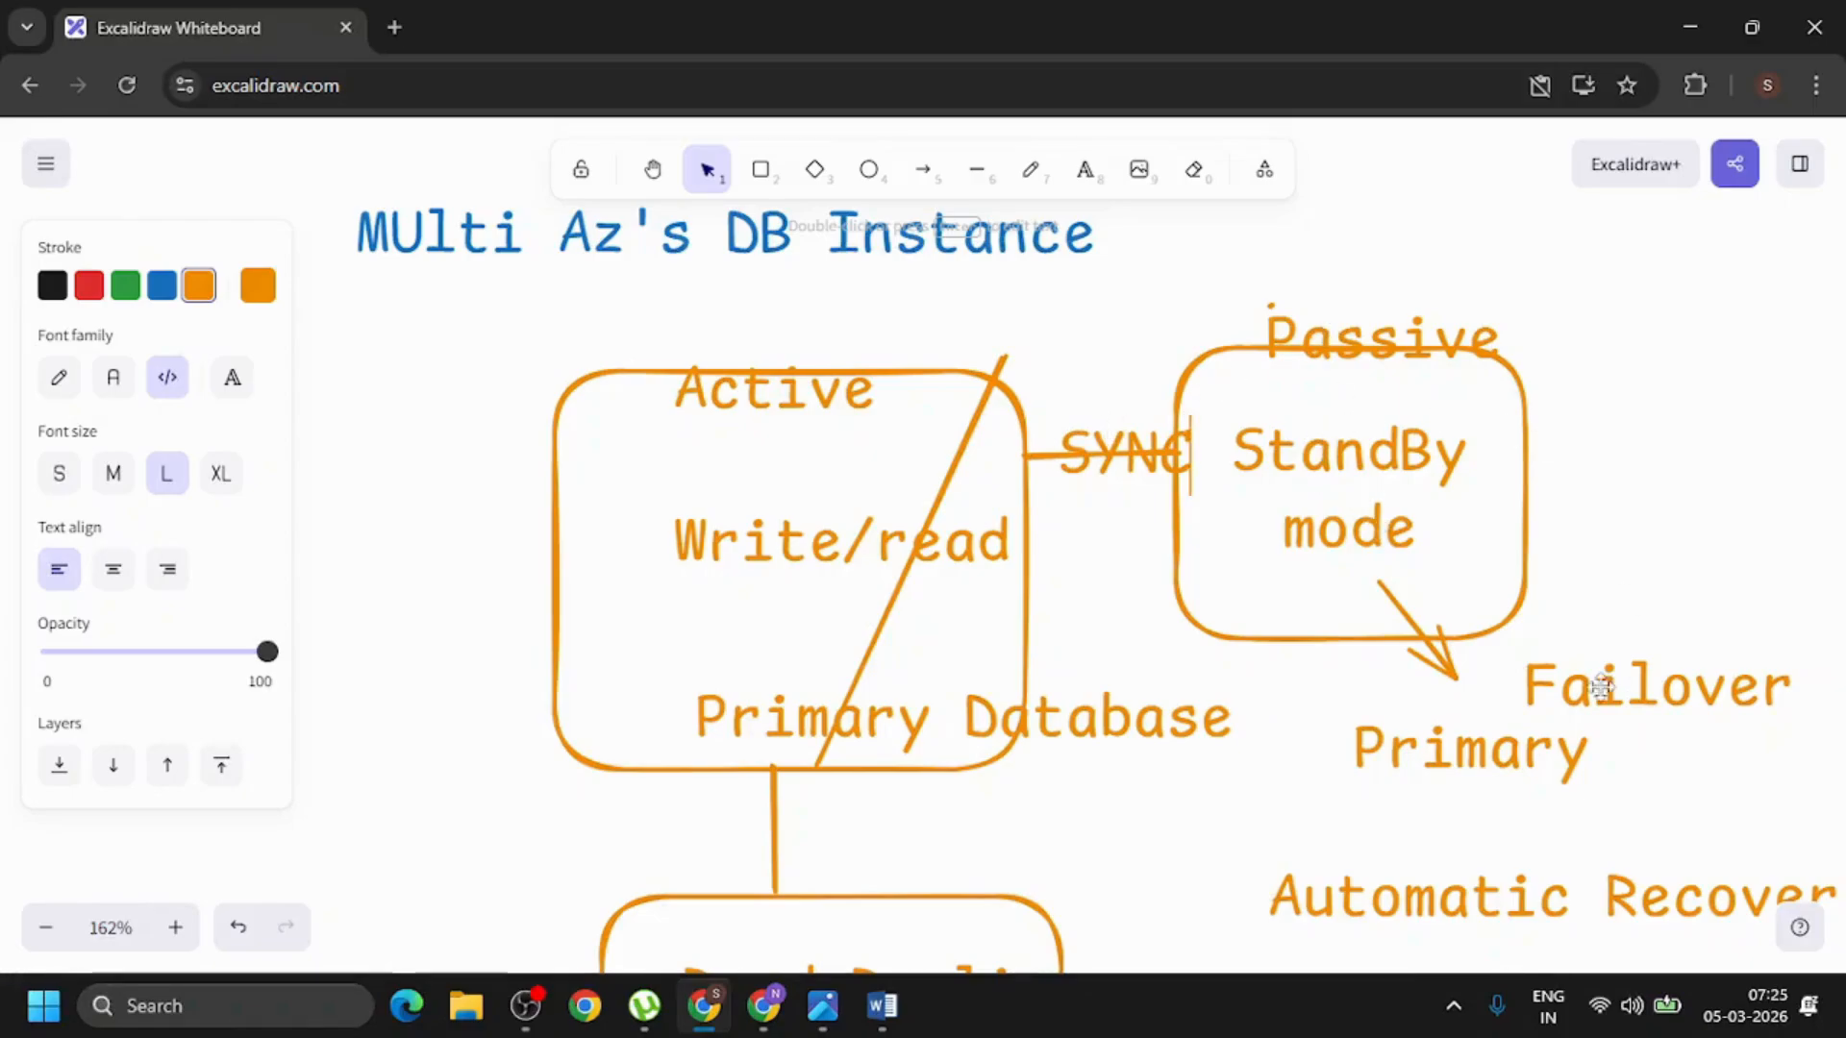
left_click(1149, 563)
left_click_drag(1127, 446, 1112, 399)
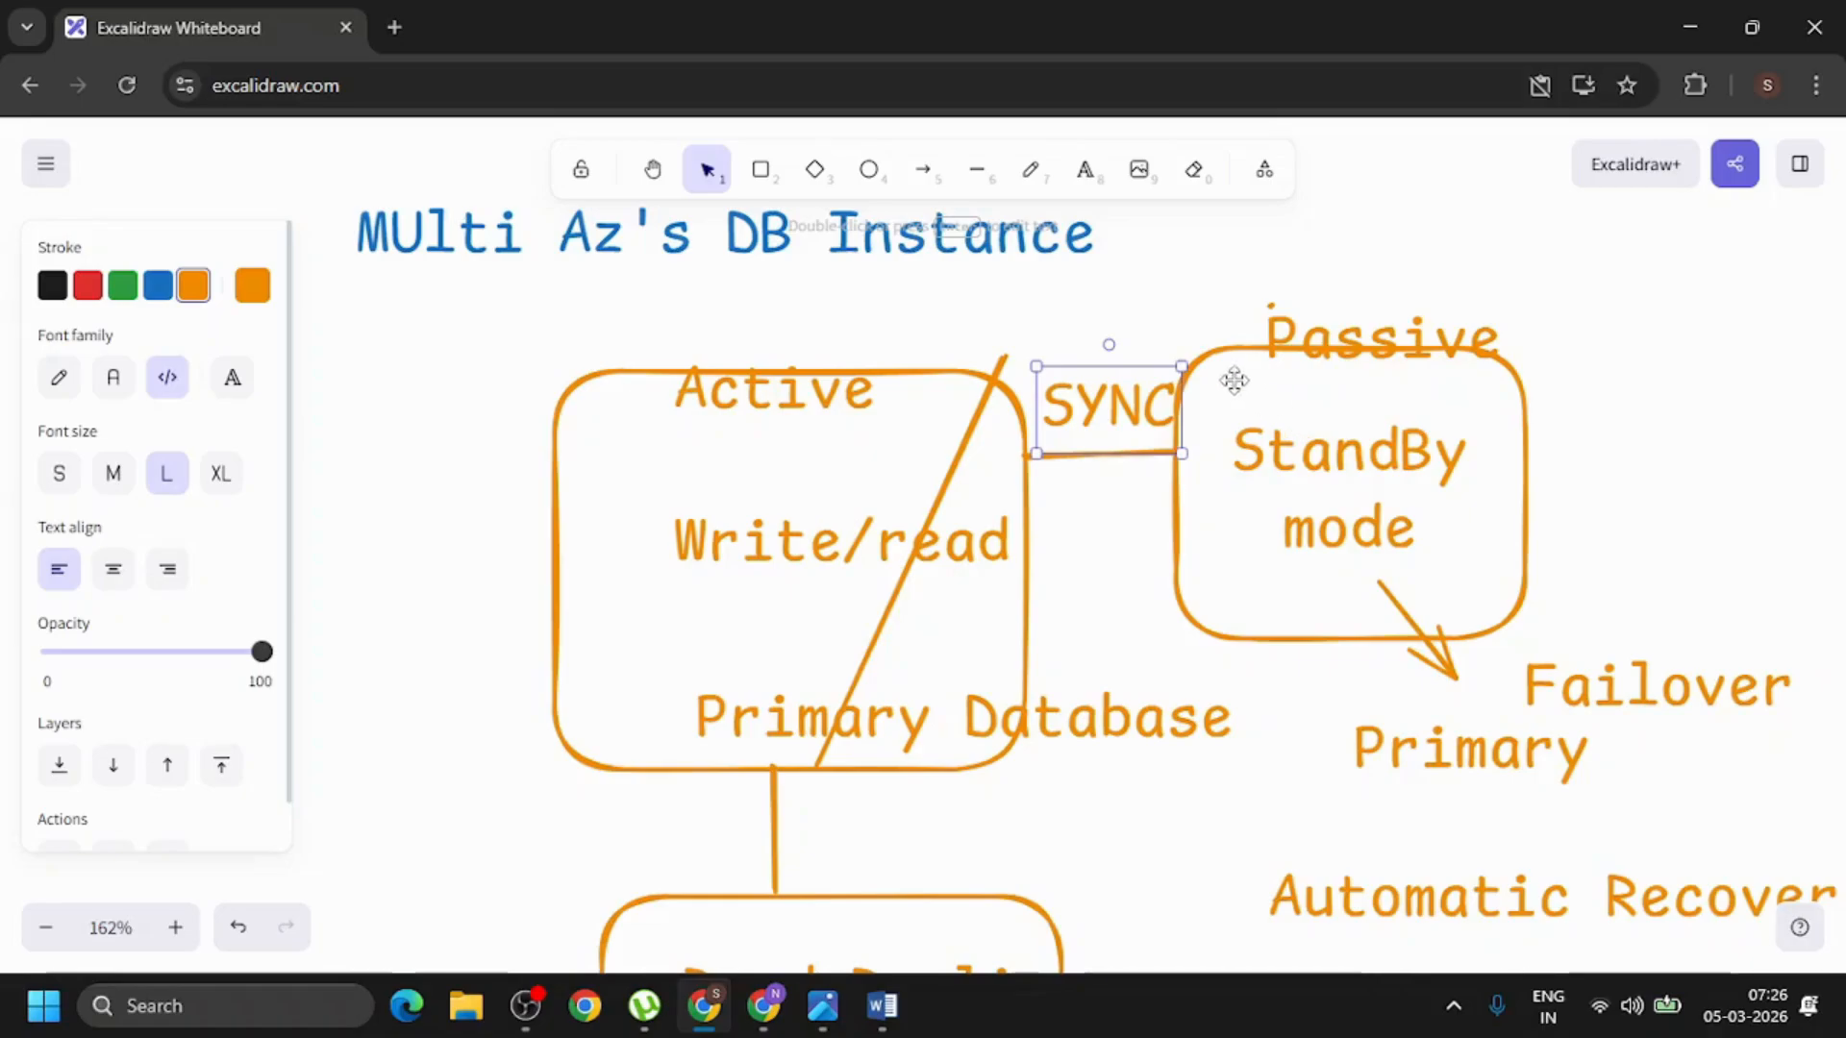
Add 'SYNC' labels beside the upper and lower cluster arrows
scroll(1240, 389, "up", 6)
scroll(1243, 394, "up", 2)
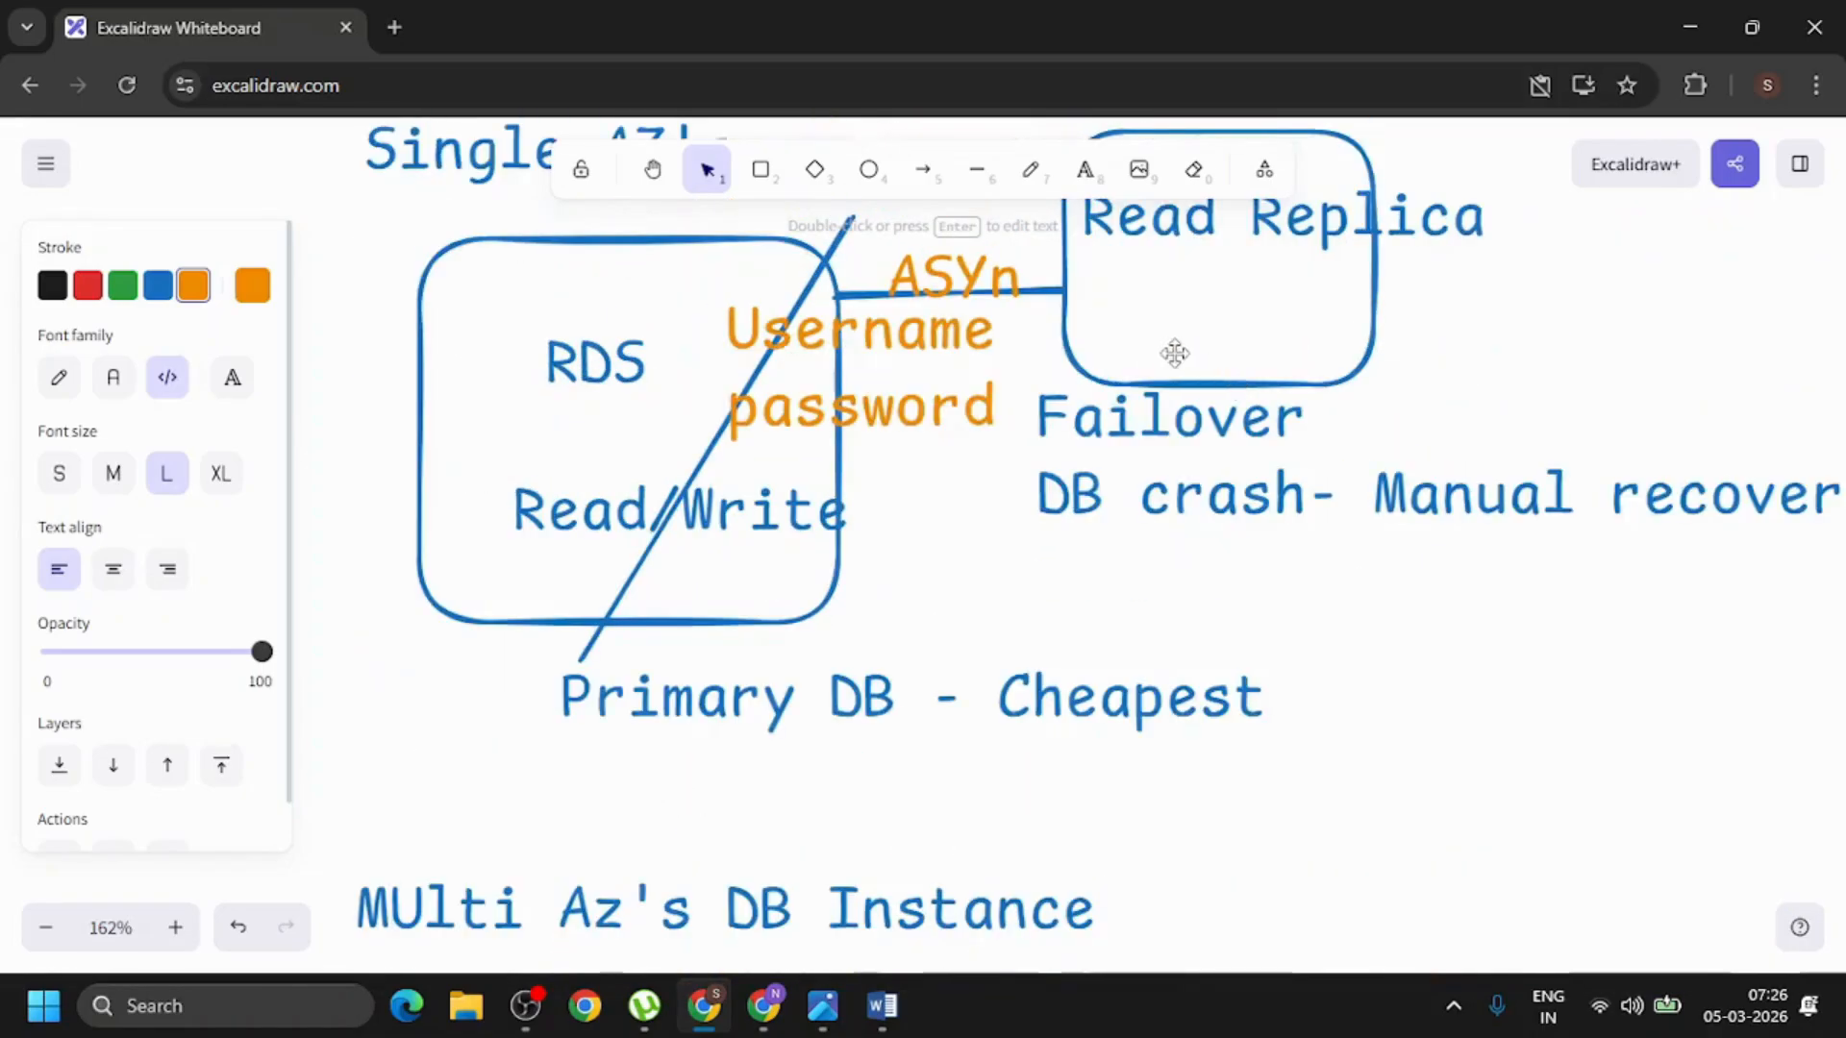
scroll(1280, 385, "down", 18)
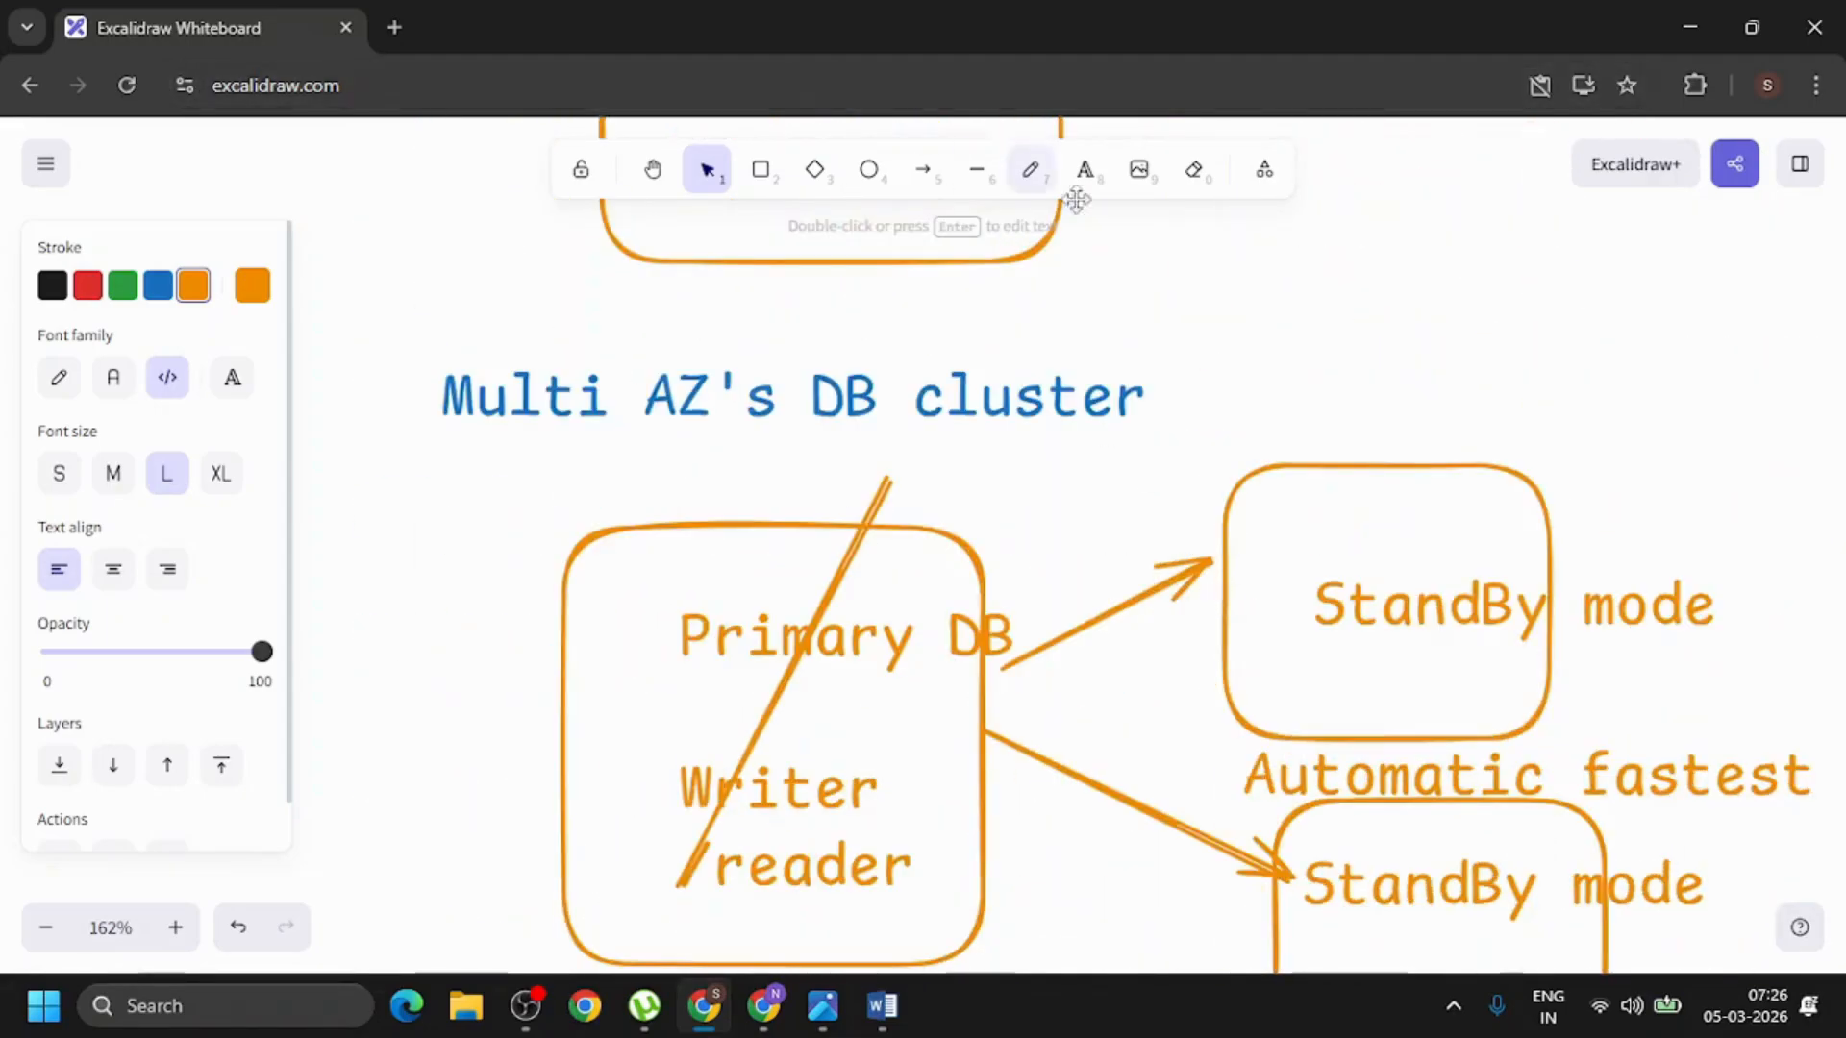
left_click(1084, 169)
left_click(1037, 555)
type("SYNC")
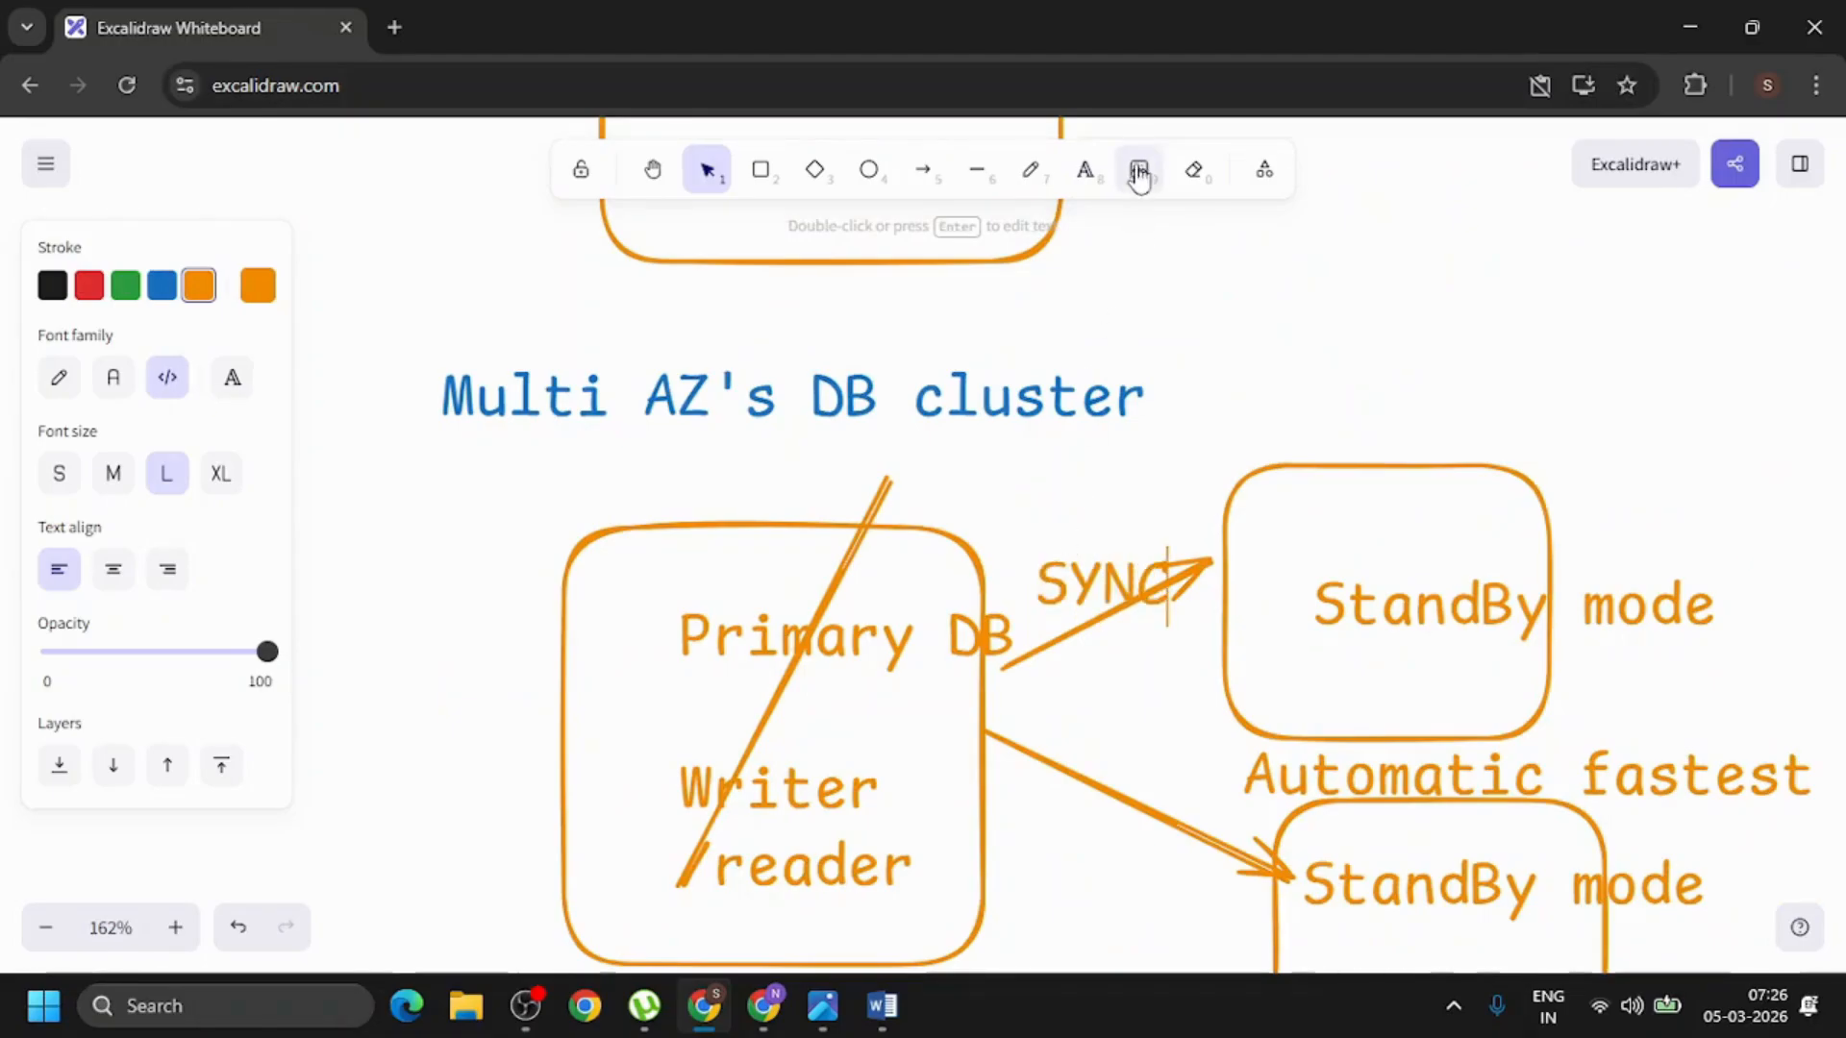
left_click(1085, 169)
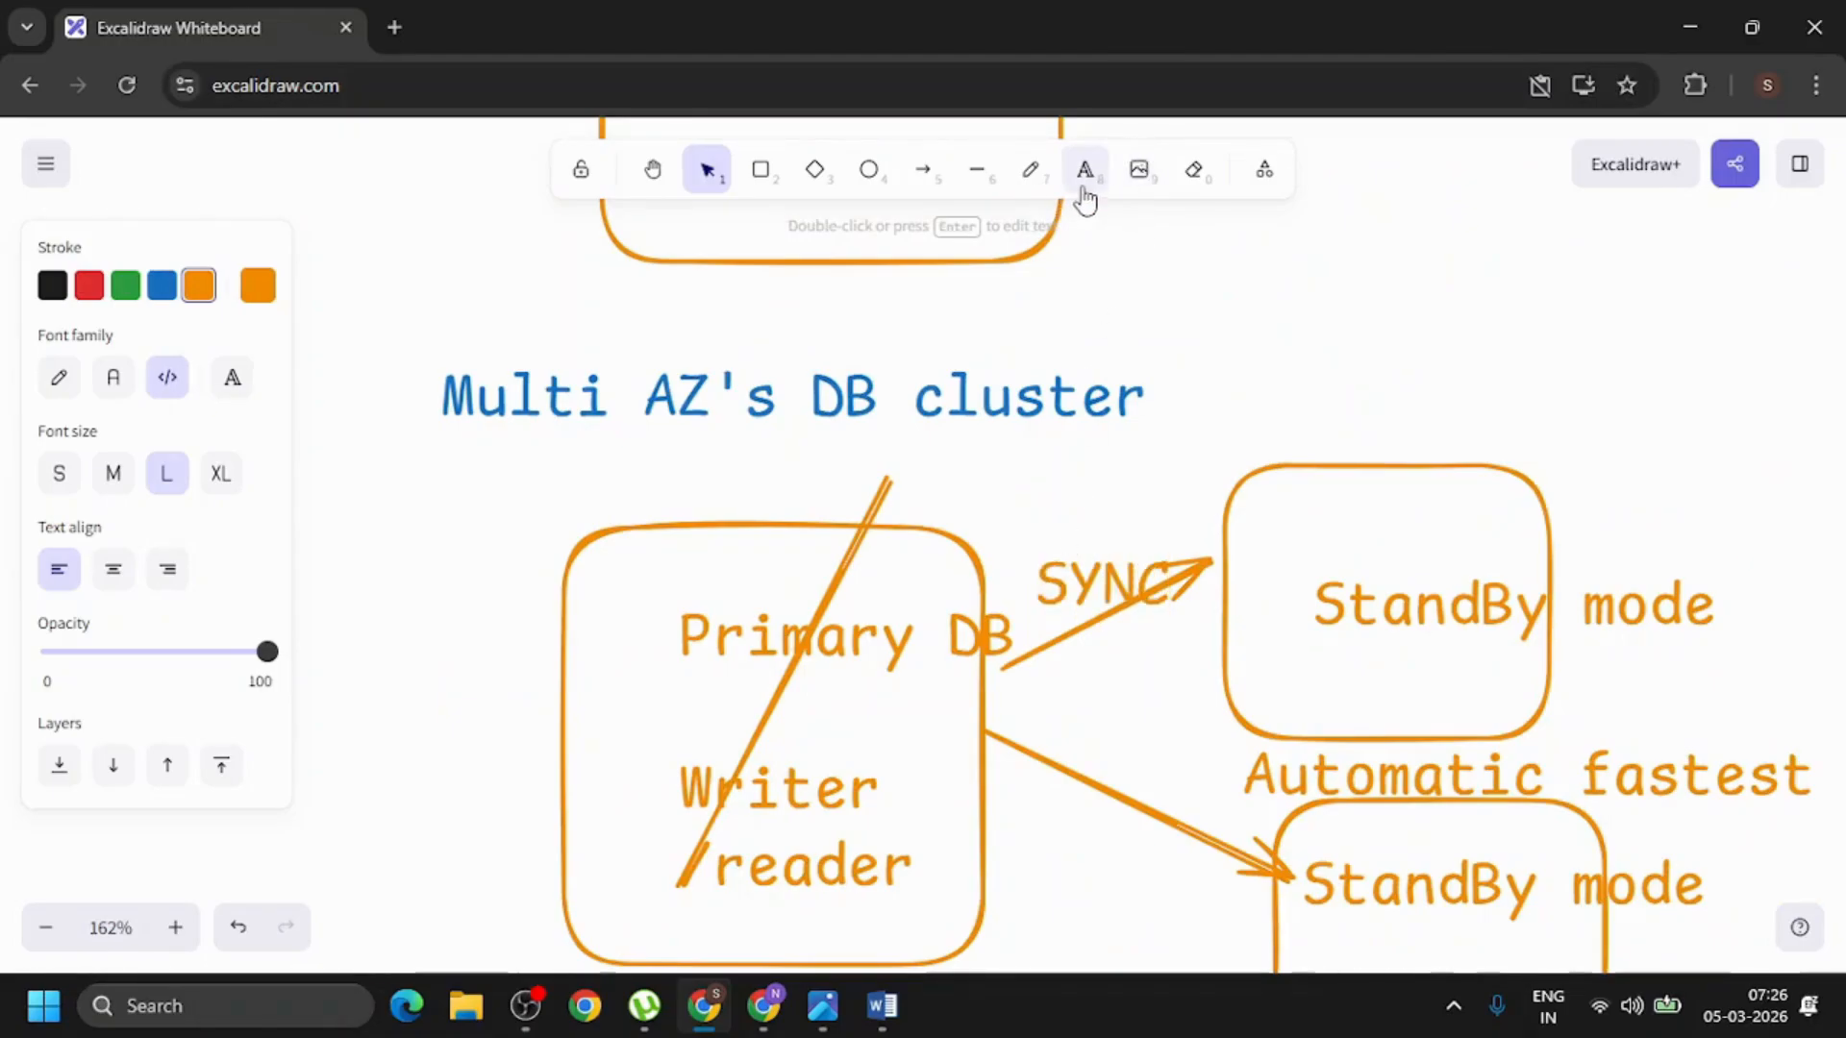
scroll(1006, 734, "down", 3)
left_click(1037, 664)
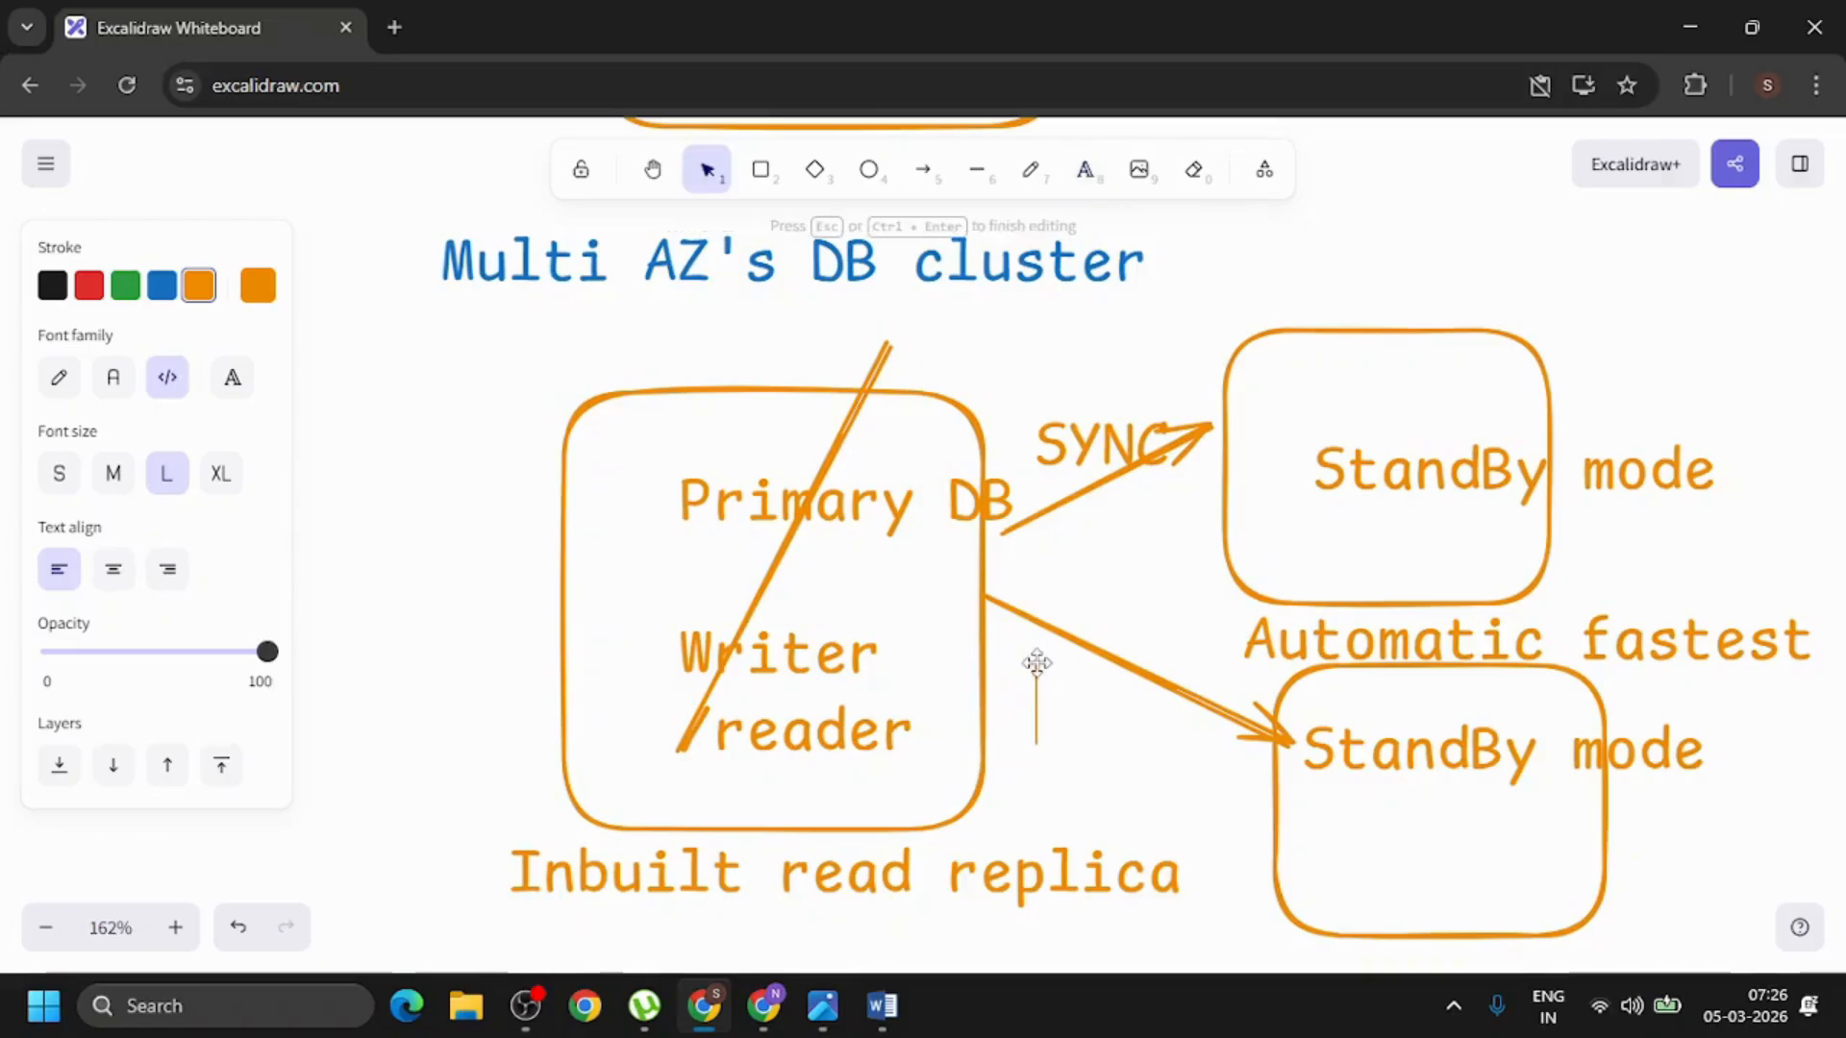
type("SYNC")
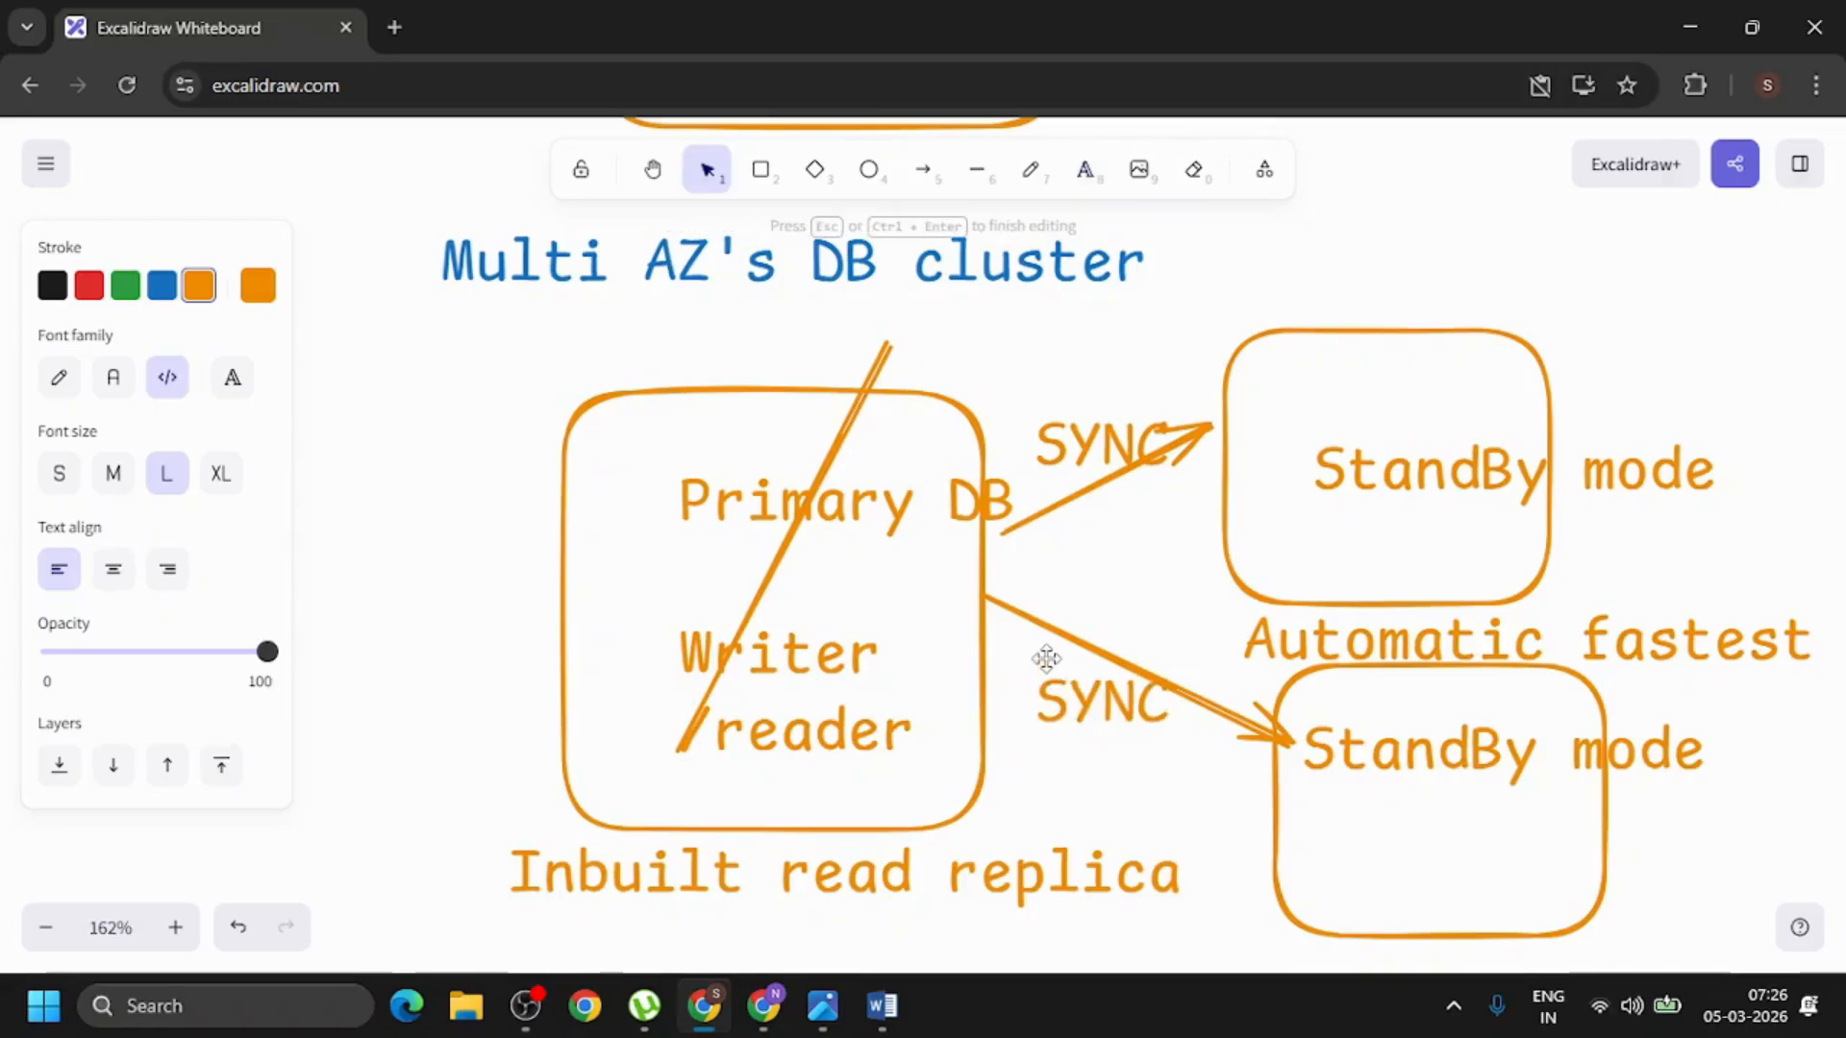
Leave the sketch and bring up the RDS Databases page in the browser
scroll(1046, 658, "up", 15)
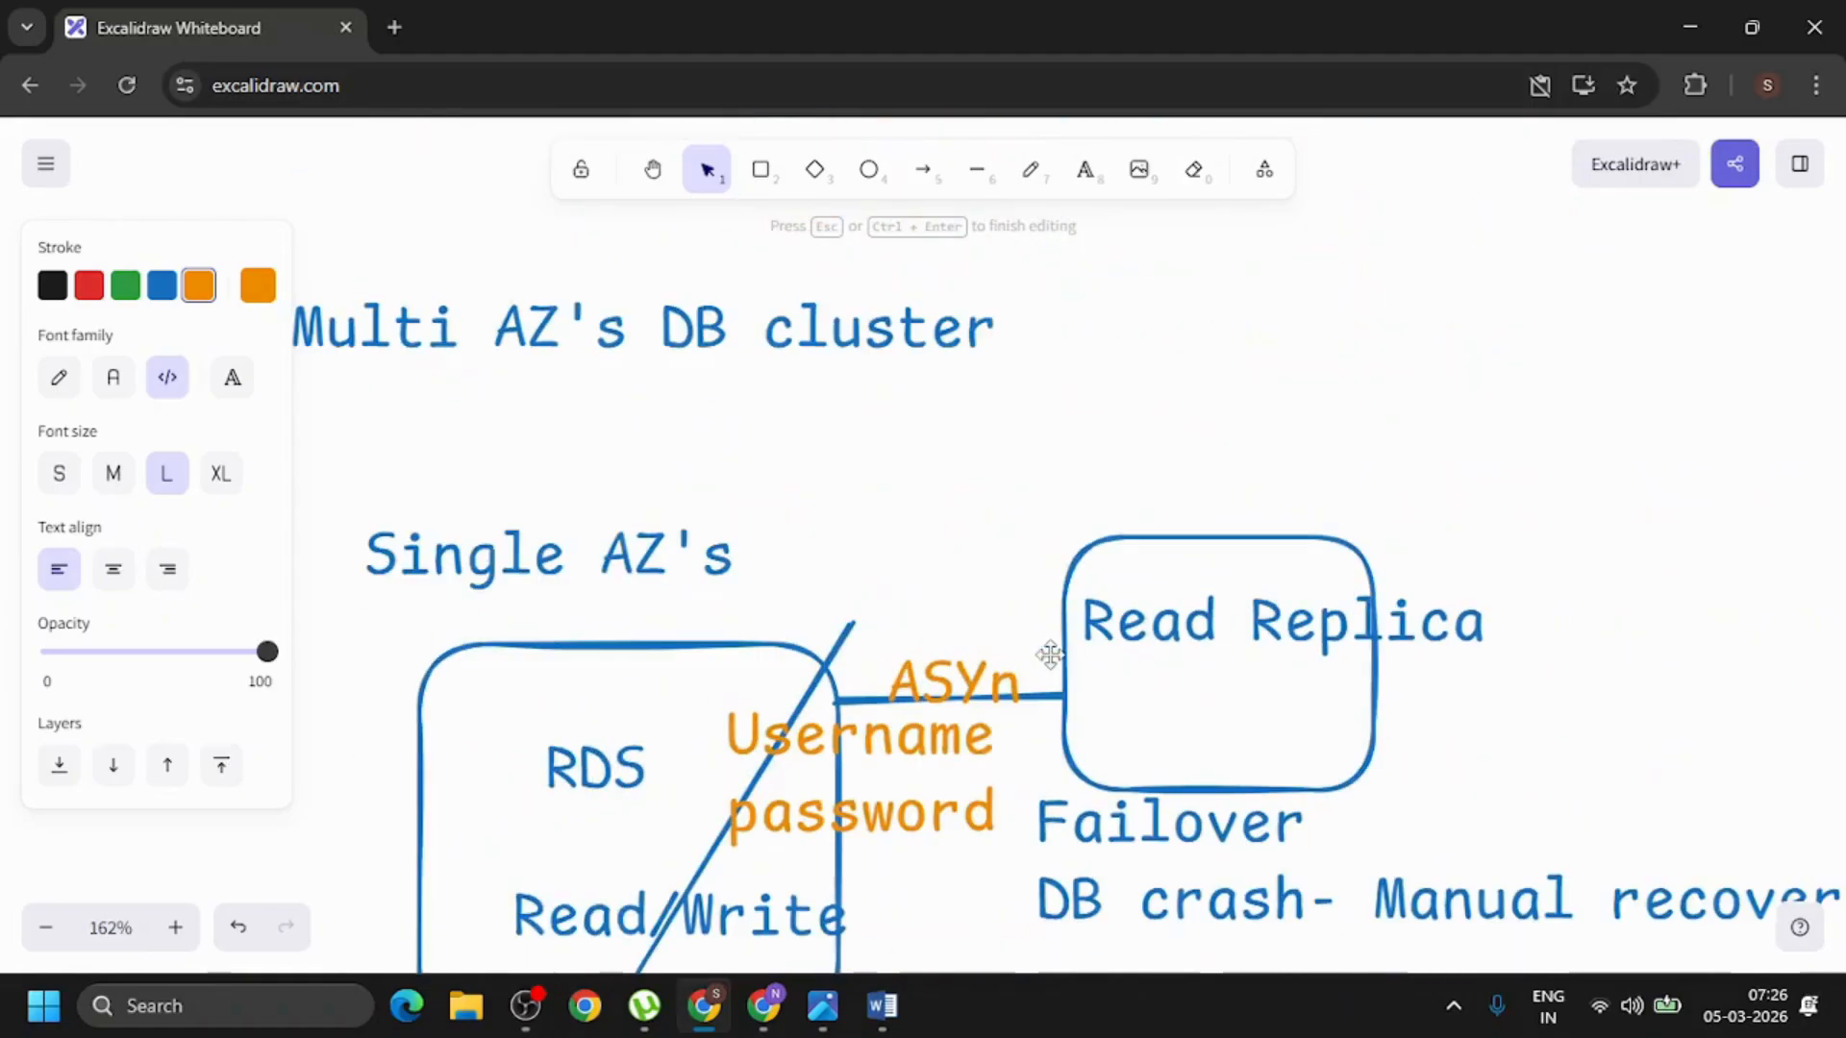
scroll(1049, 655, "down", 2)
scroll(1051, 651, "up", 8)
scroll(1056, 647, "left", 3)
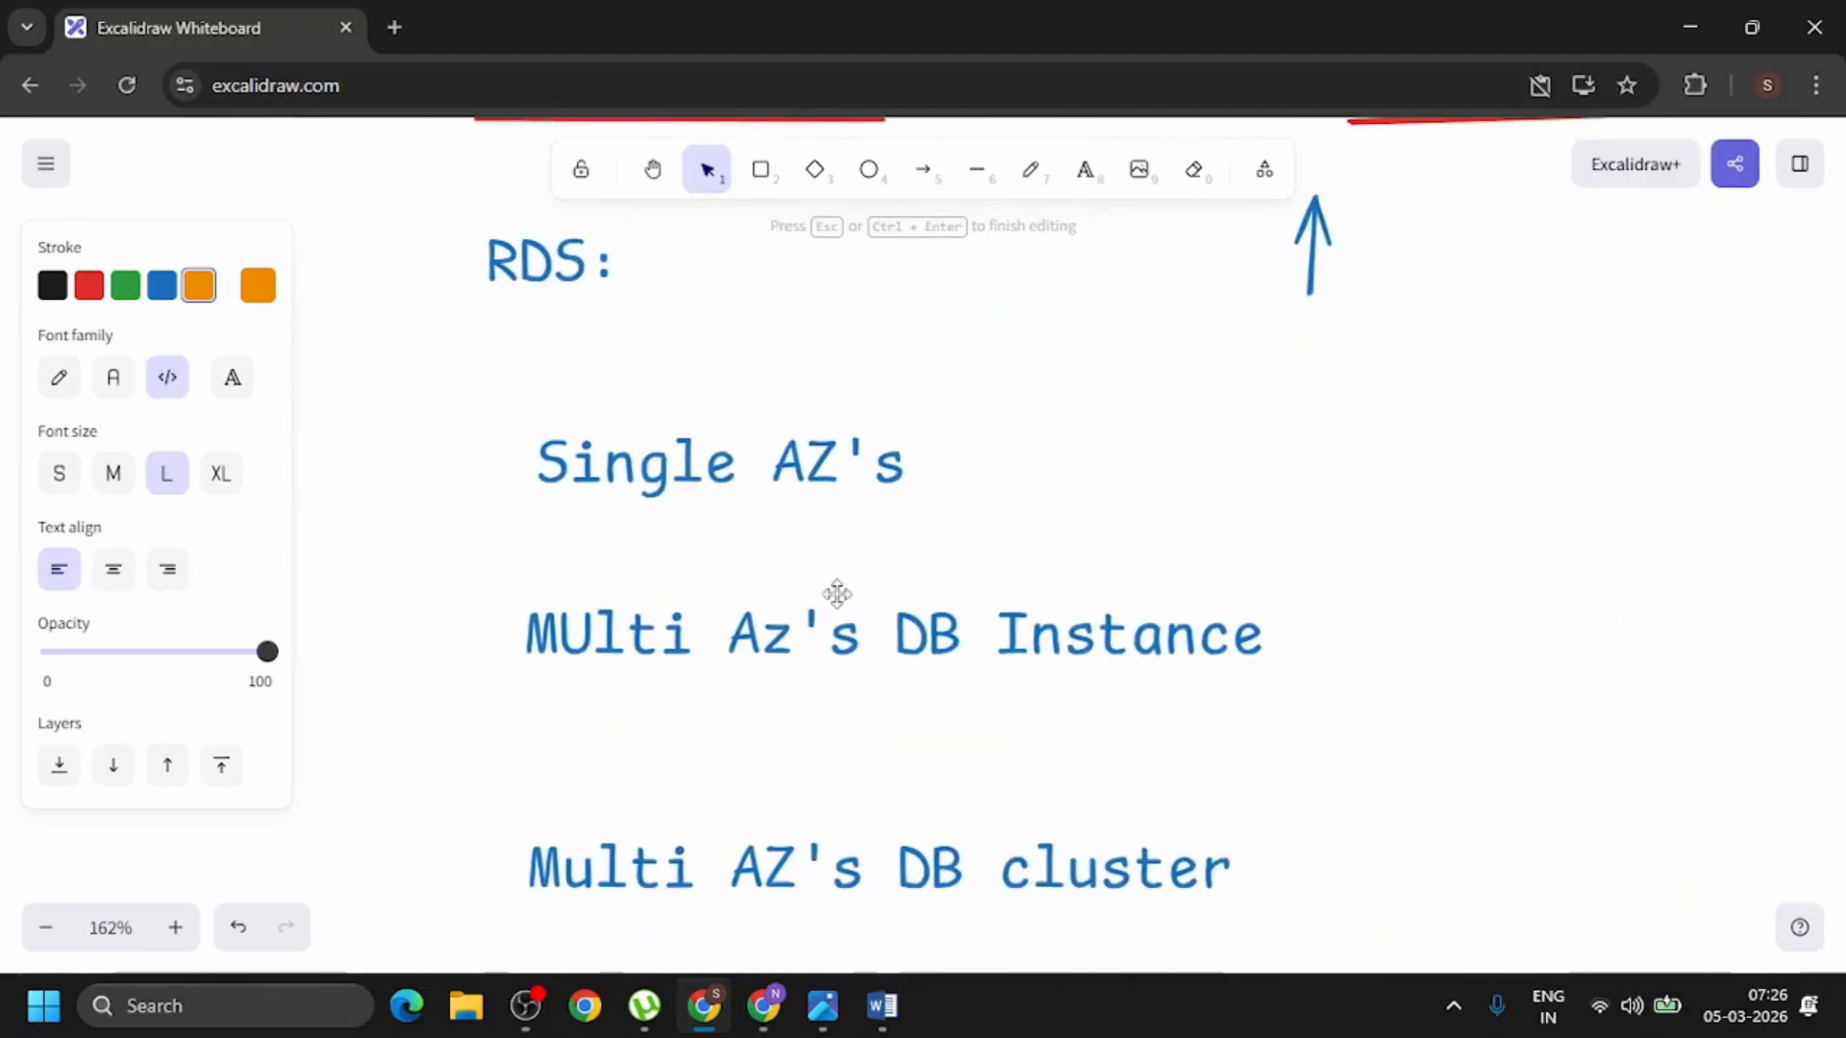
scroll(945, 699, "up", 6)
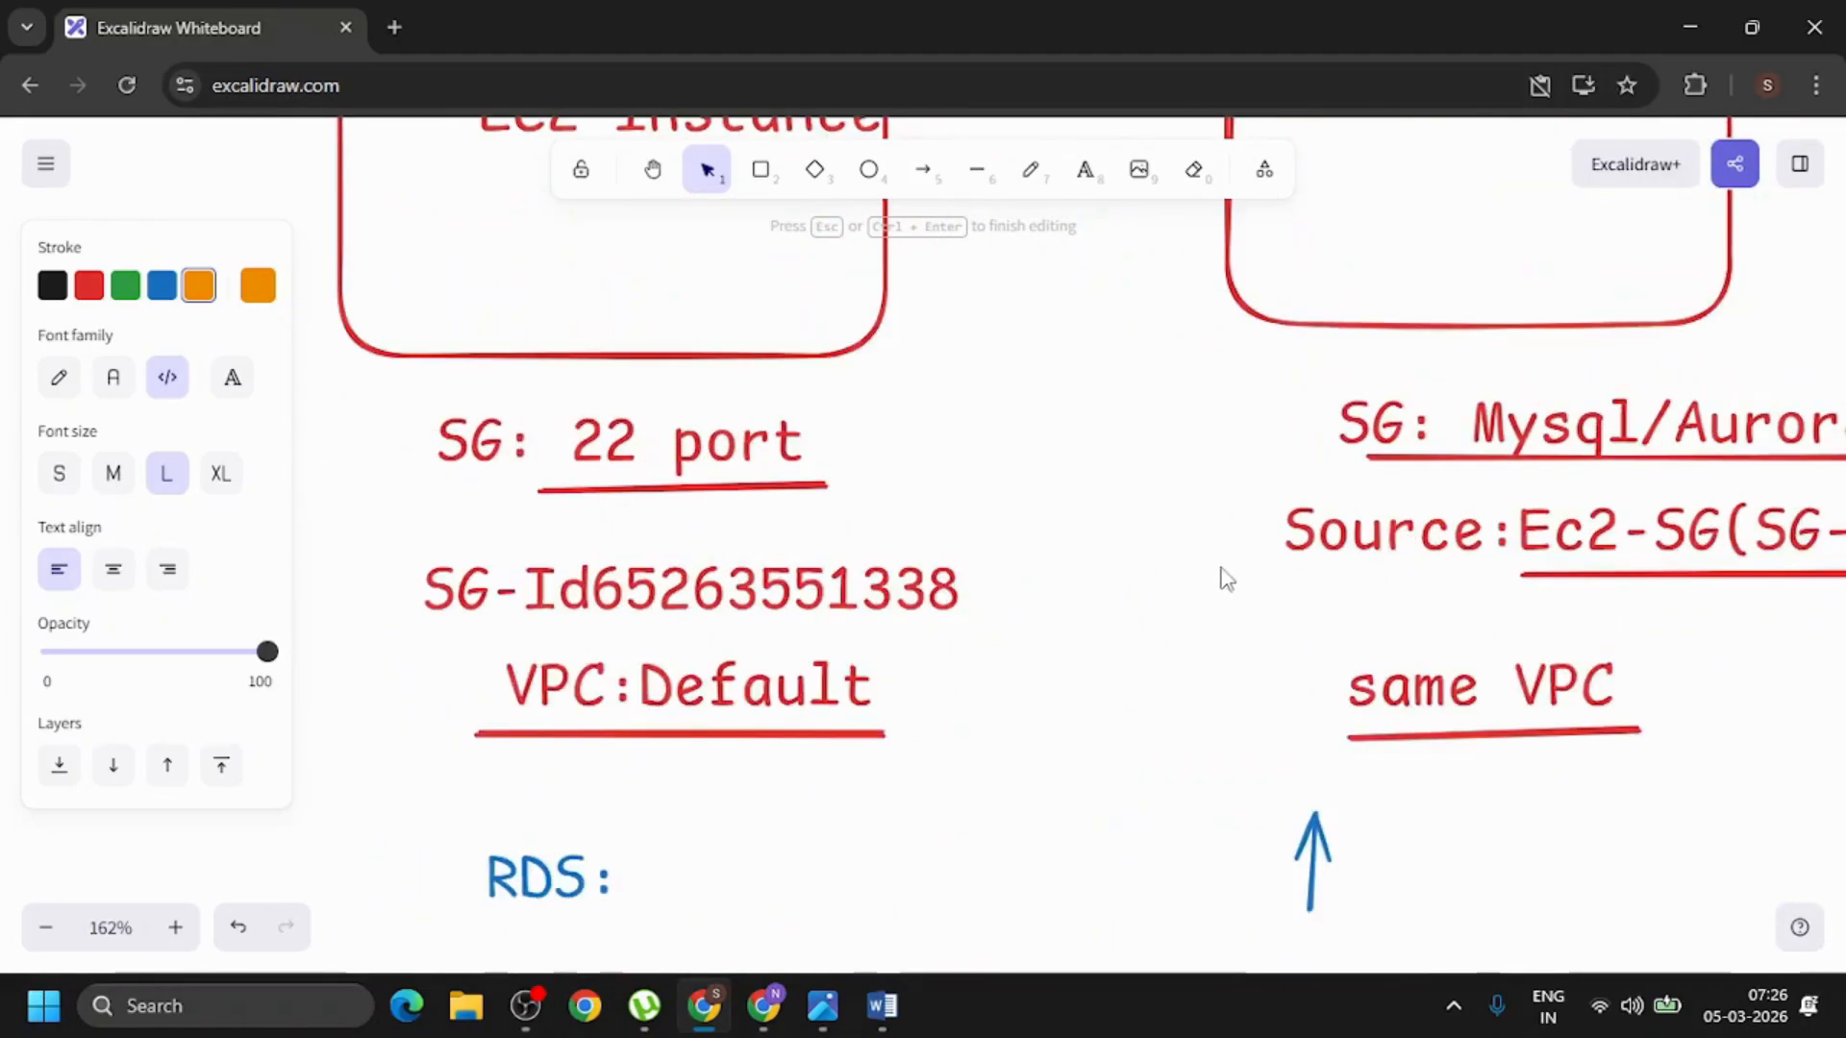
scroll(1106, 600, "up", 3)
scroll(1105, 597, "down", 11)
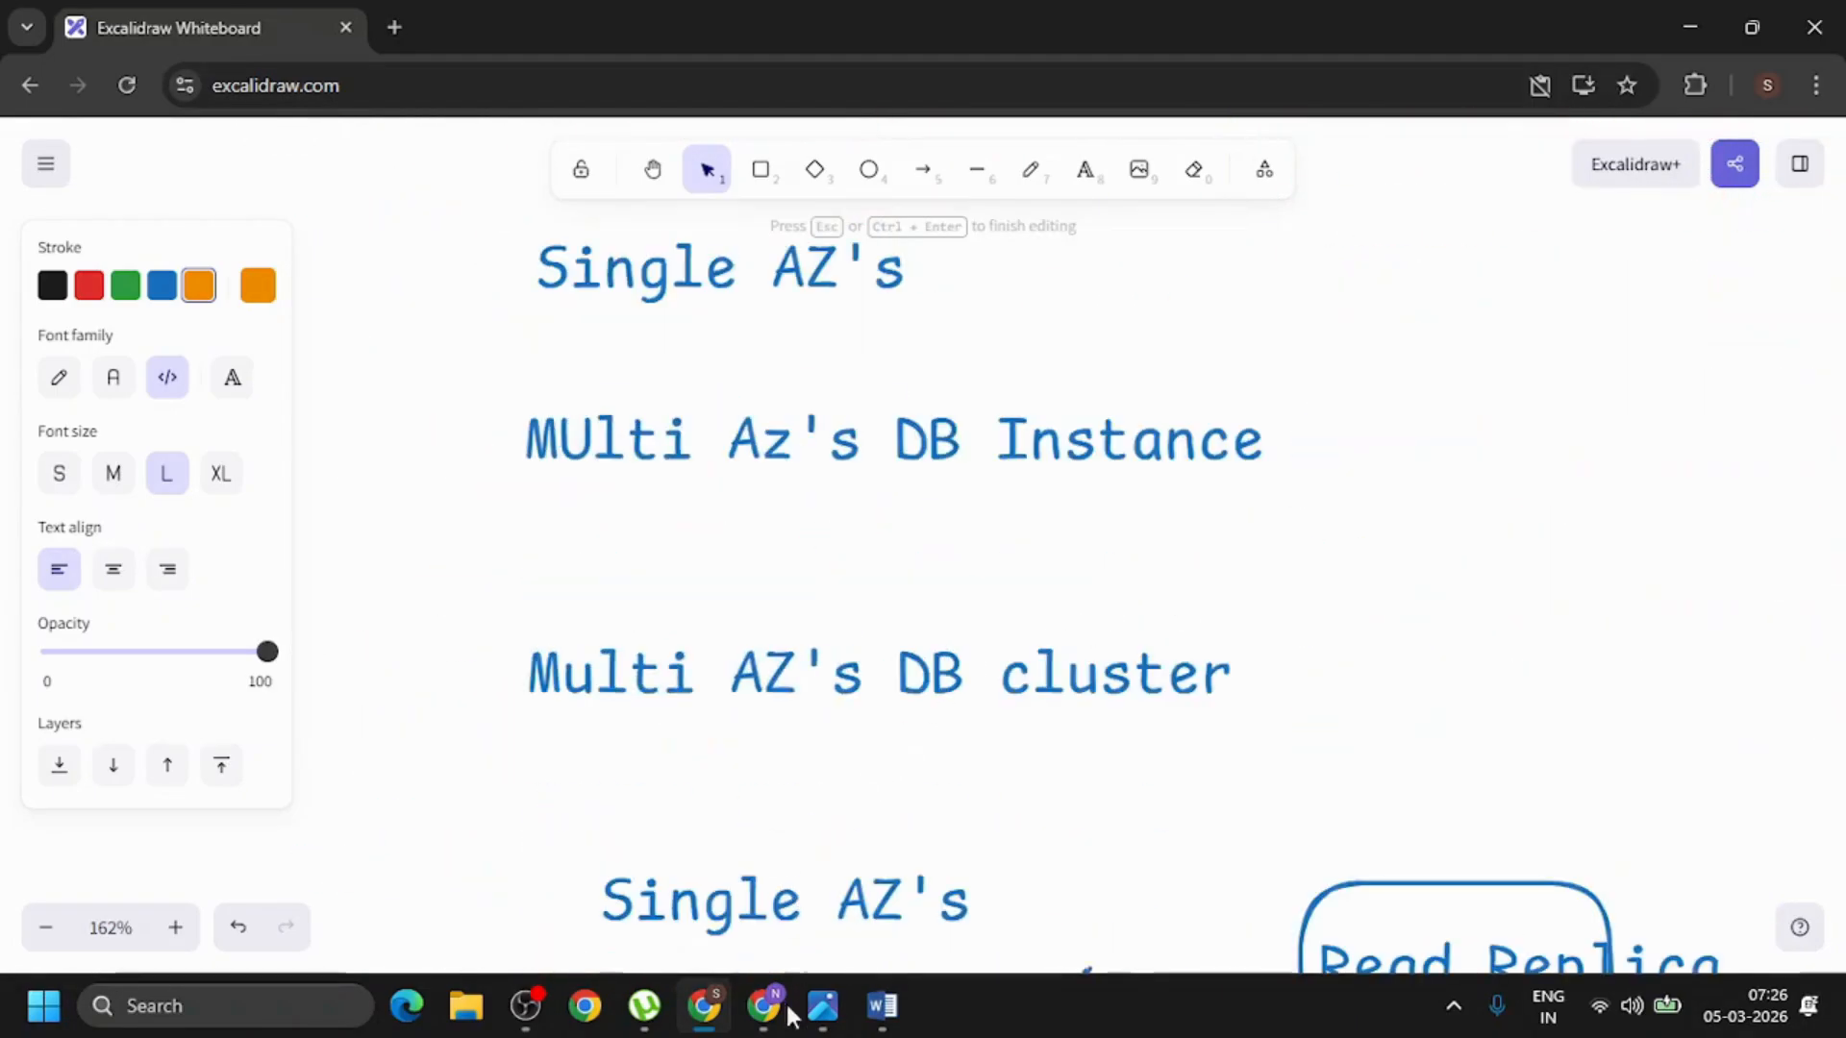
left_click(787, 1010)
left_click(639, 24)
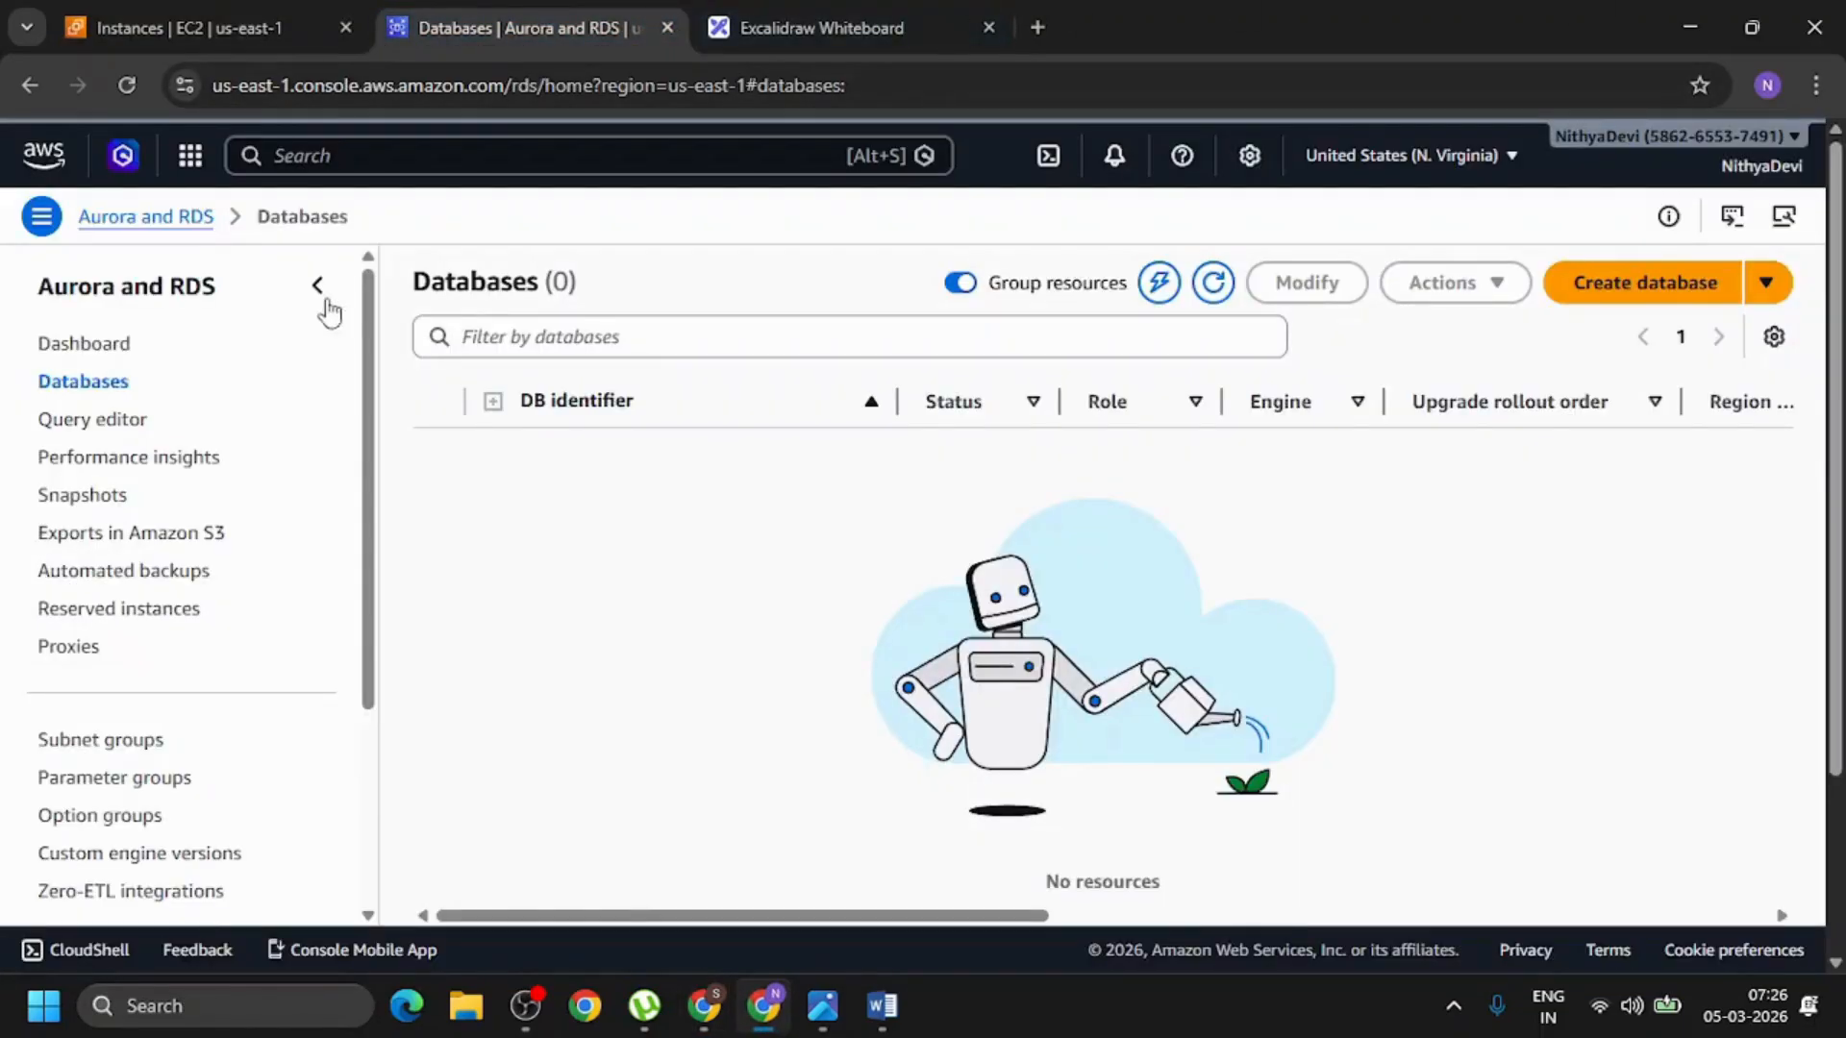
Go to the EC2 Instances page and start launching a new instance
left_click(336, 156)
left_click(252, 23)
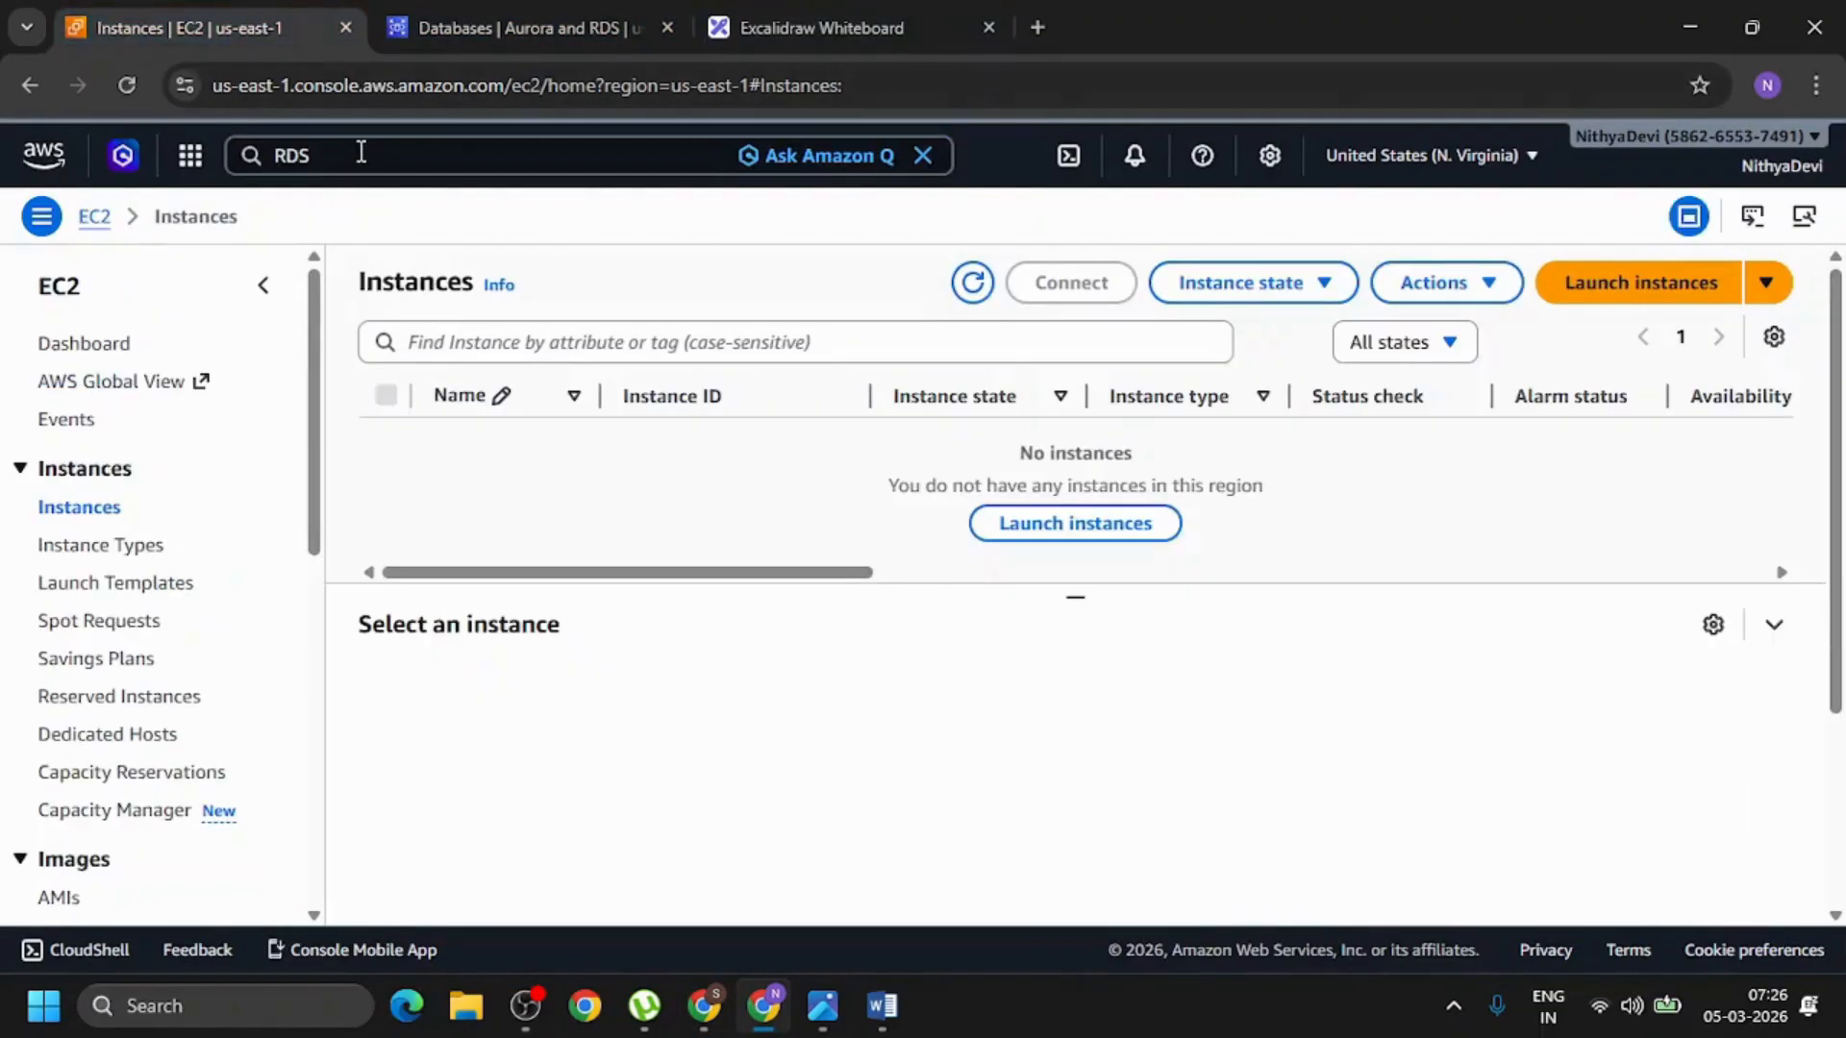
left_click(539, 31)
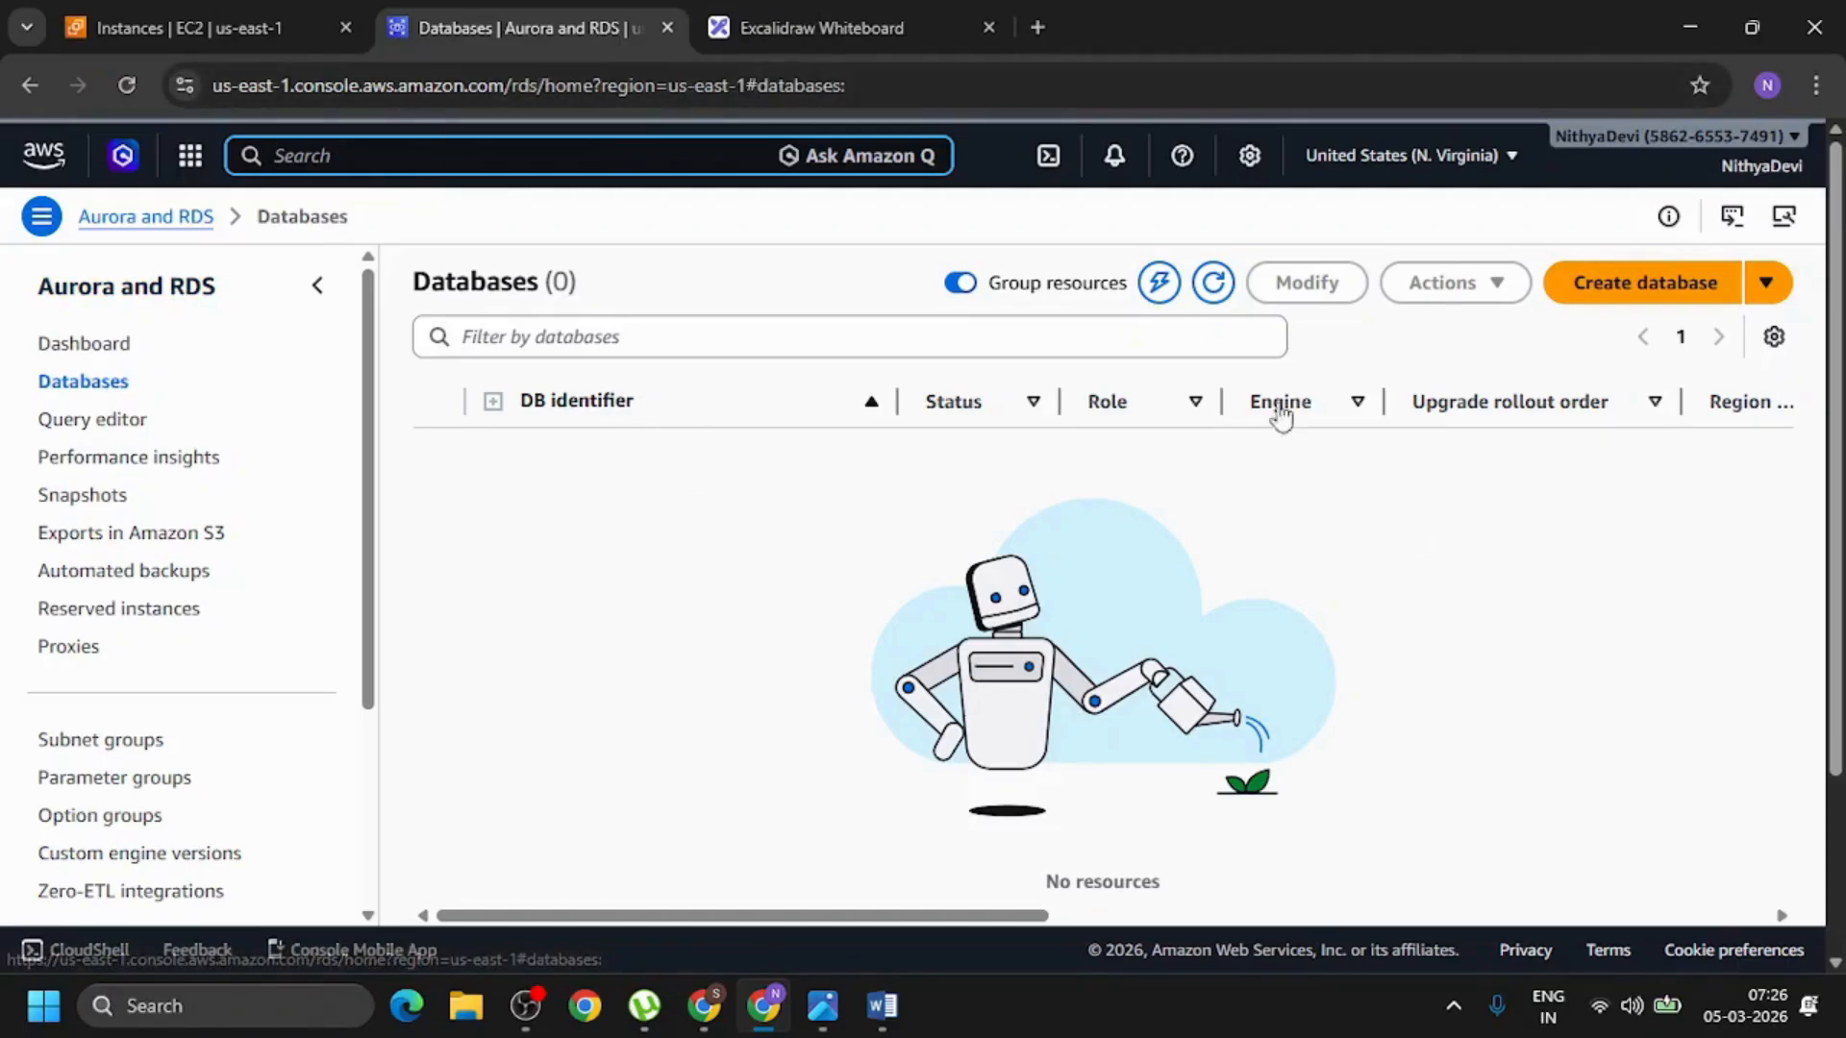
left_click(205, 34)
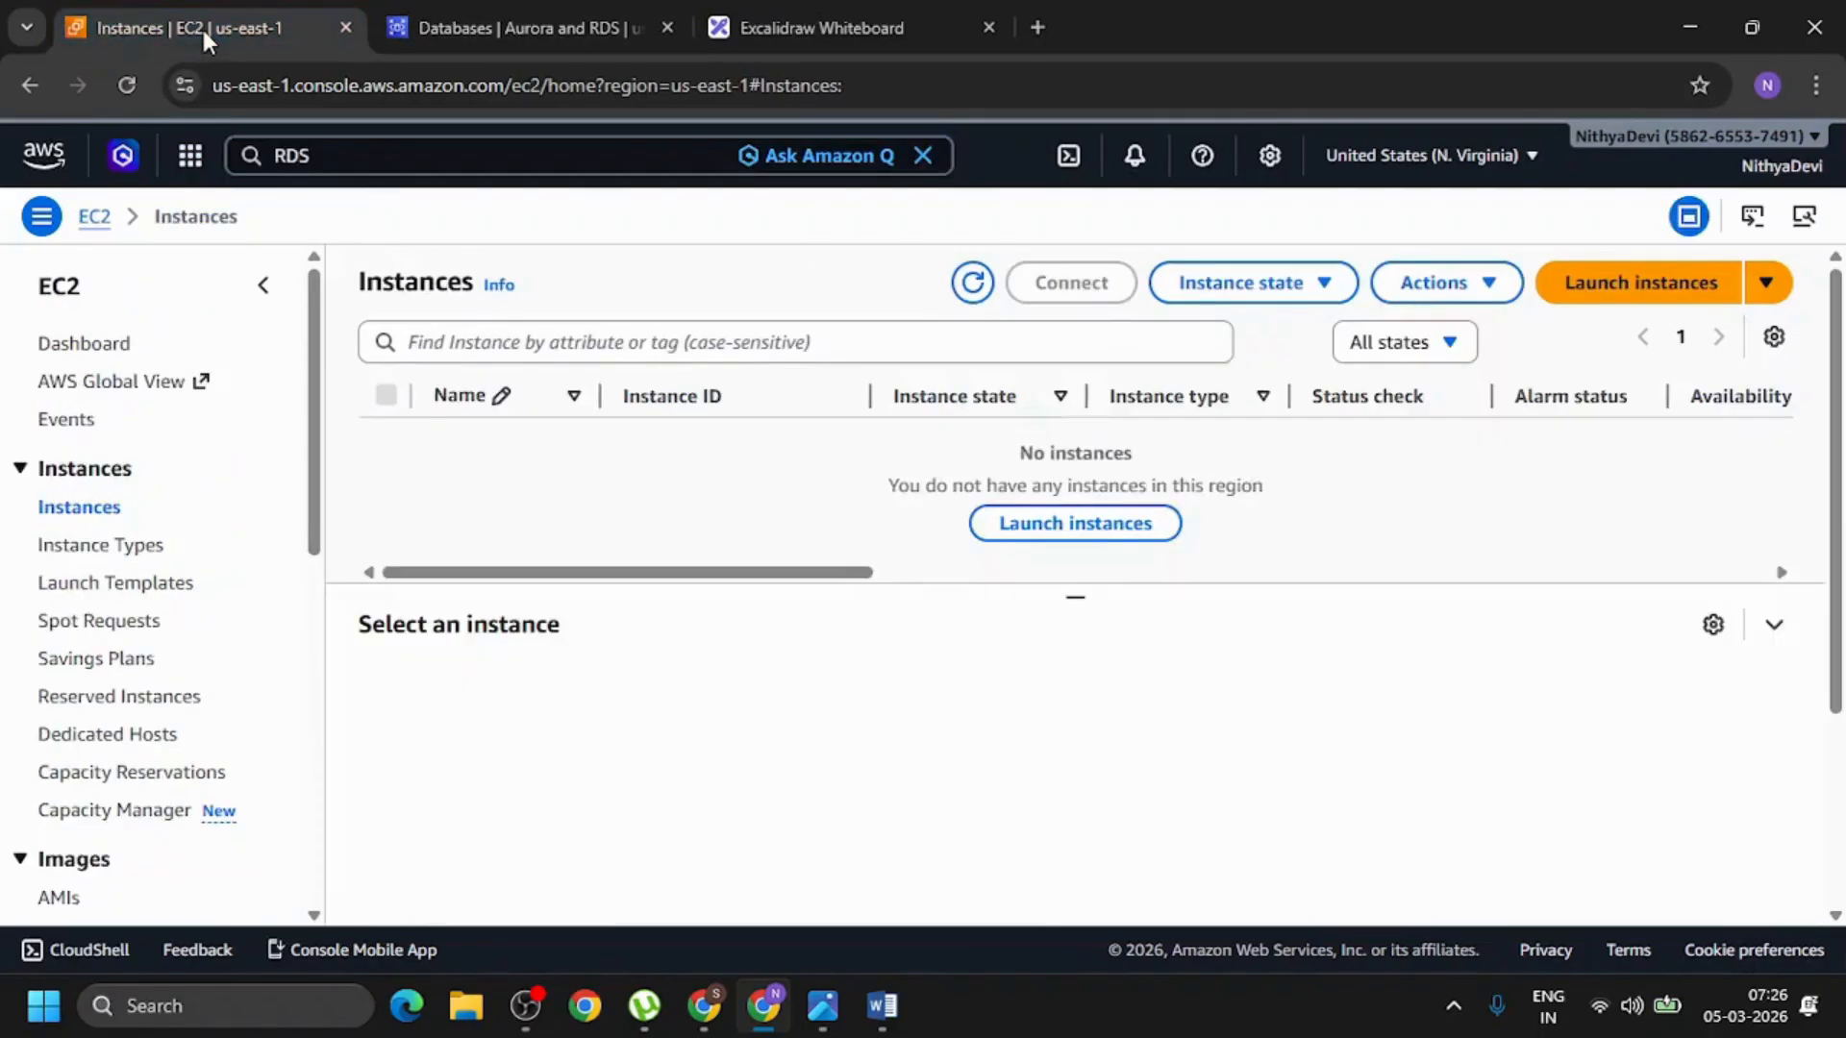
left_click(1637, 282)
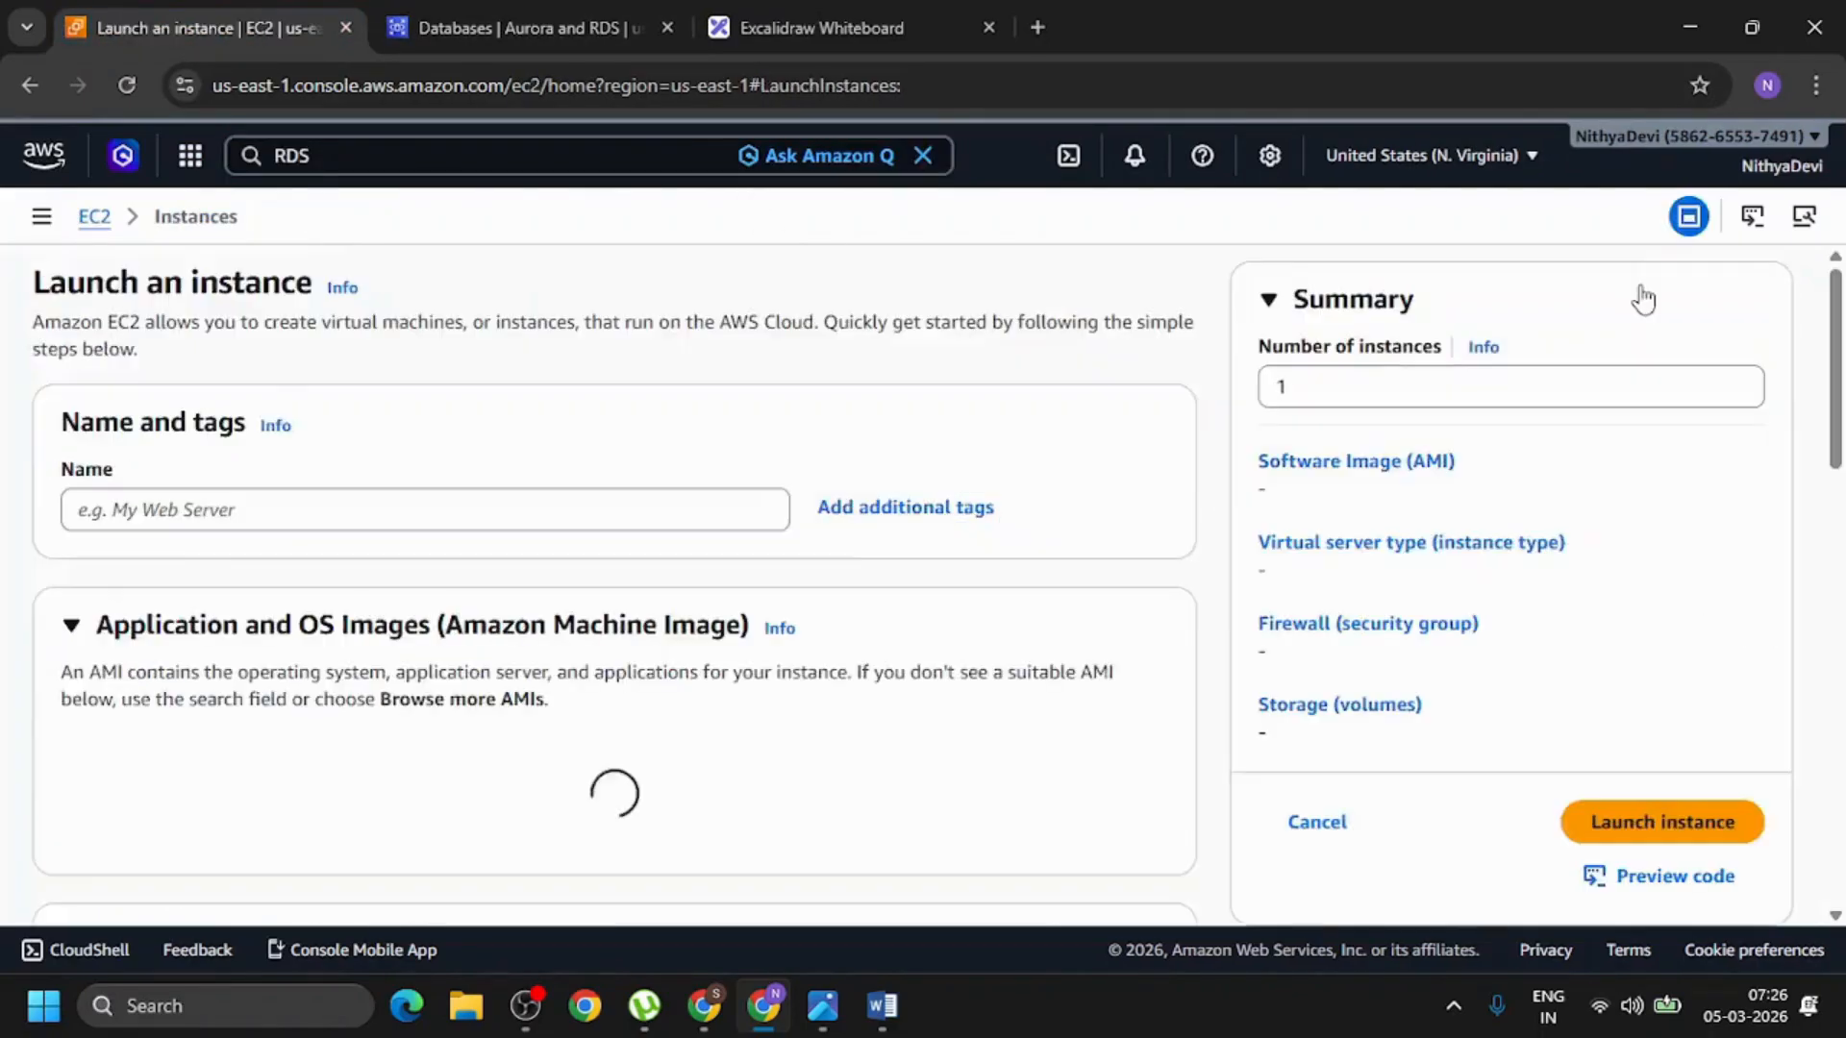
Name the instance 'YT-RDS-Insta' and choose the Ubuntu Server 24.04 LTS image
scroll(556, 446, "down", 3)
left_click(550, 358)
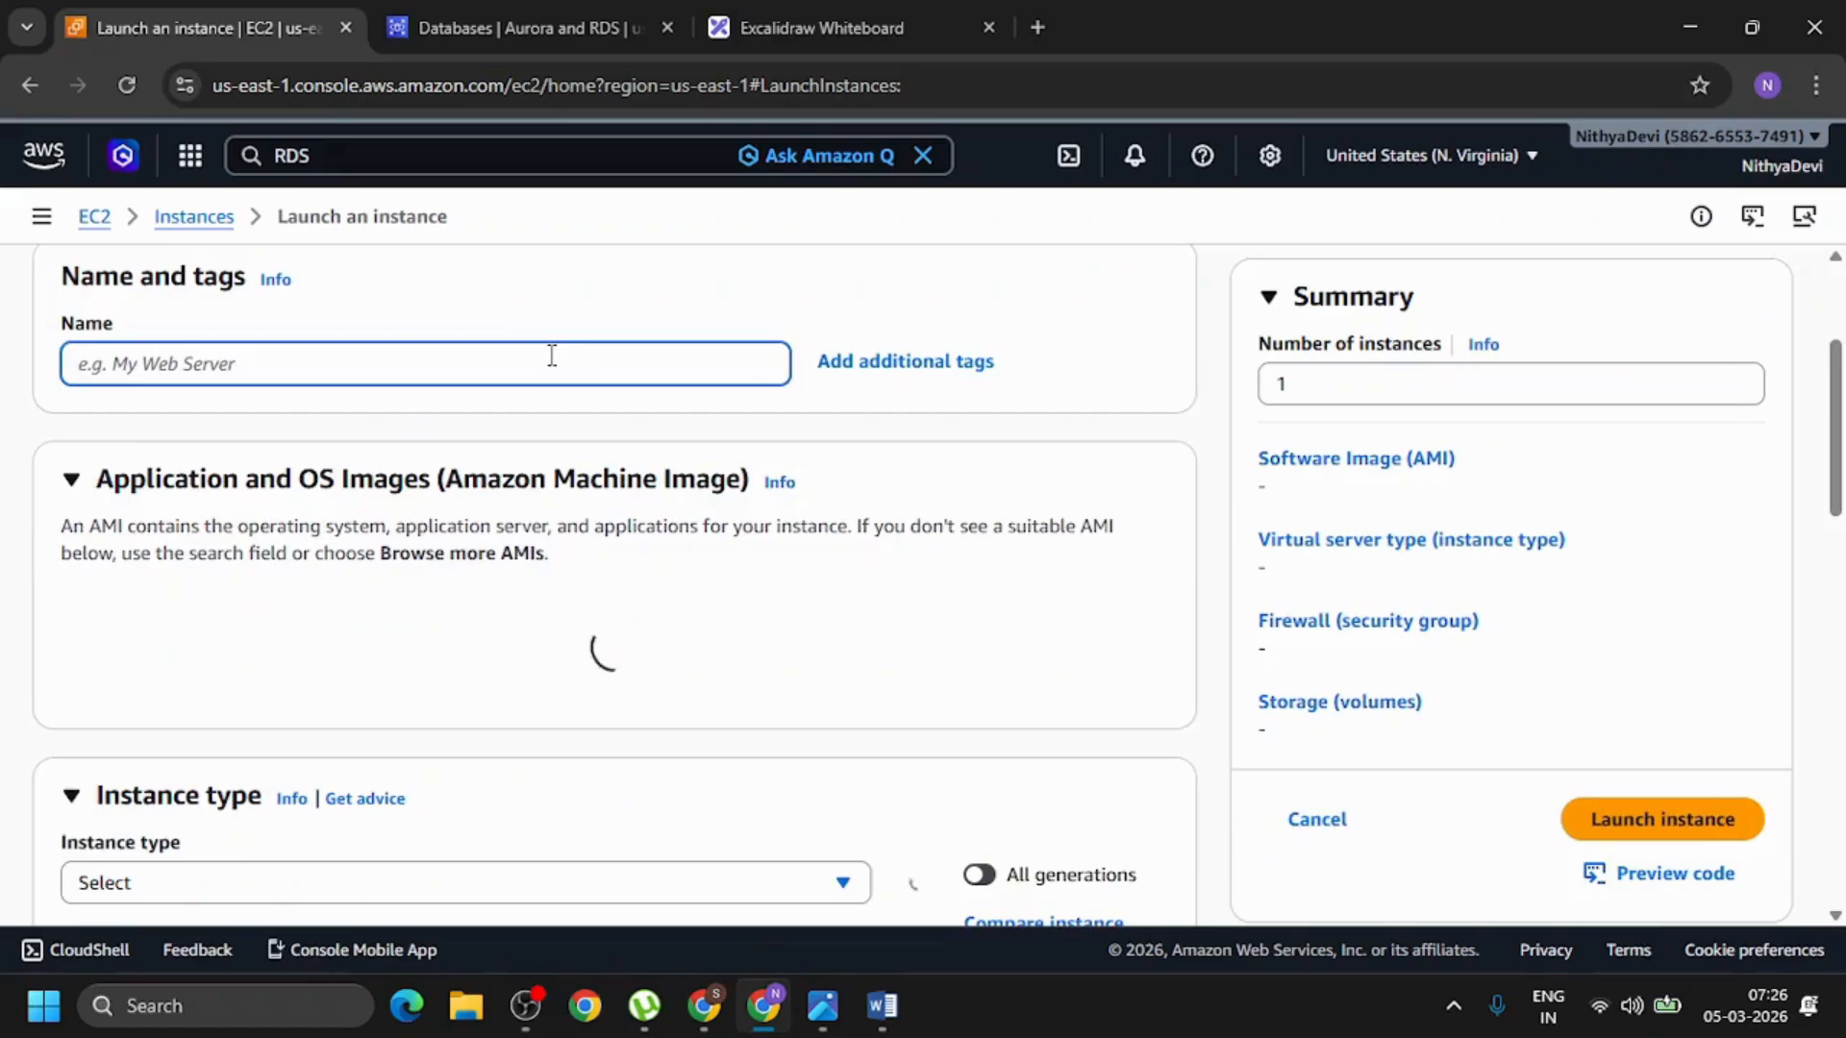
type("YT-RD")
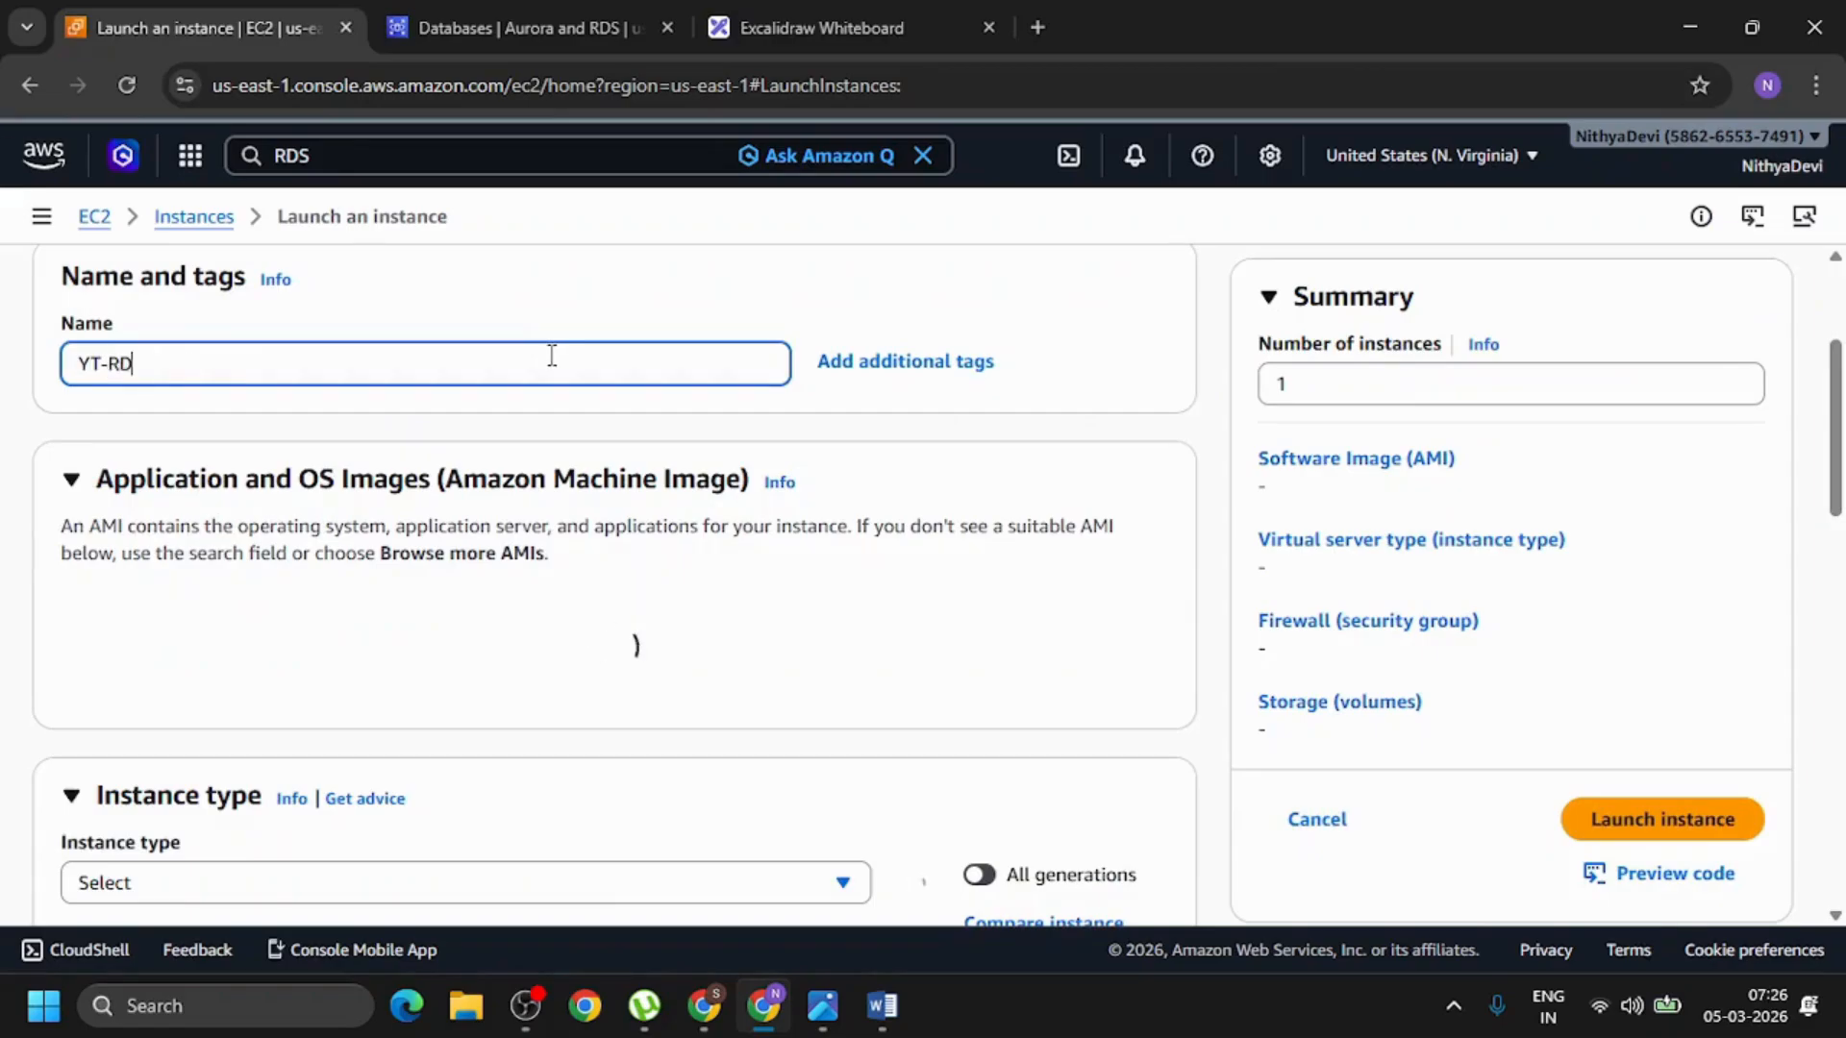
type("S-Instance")
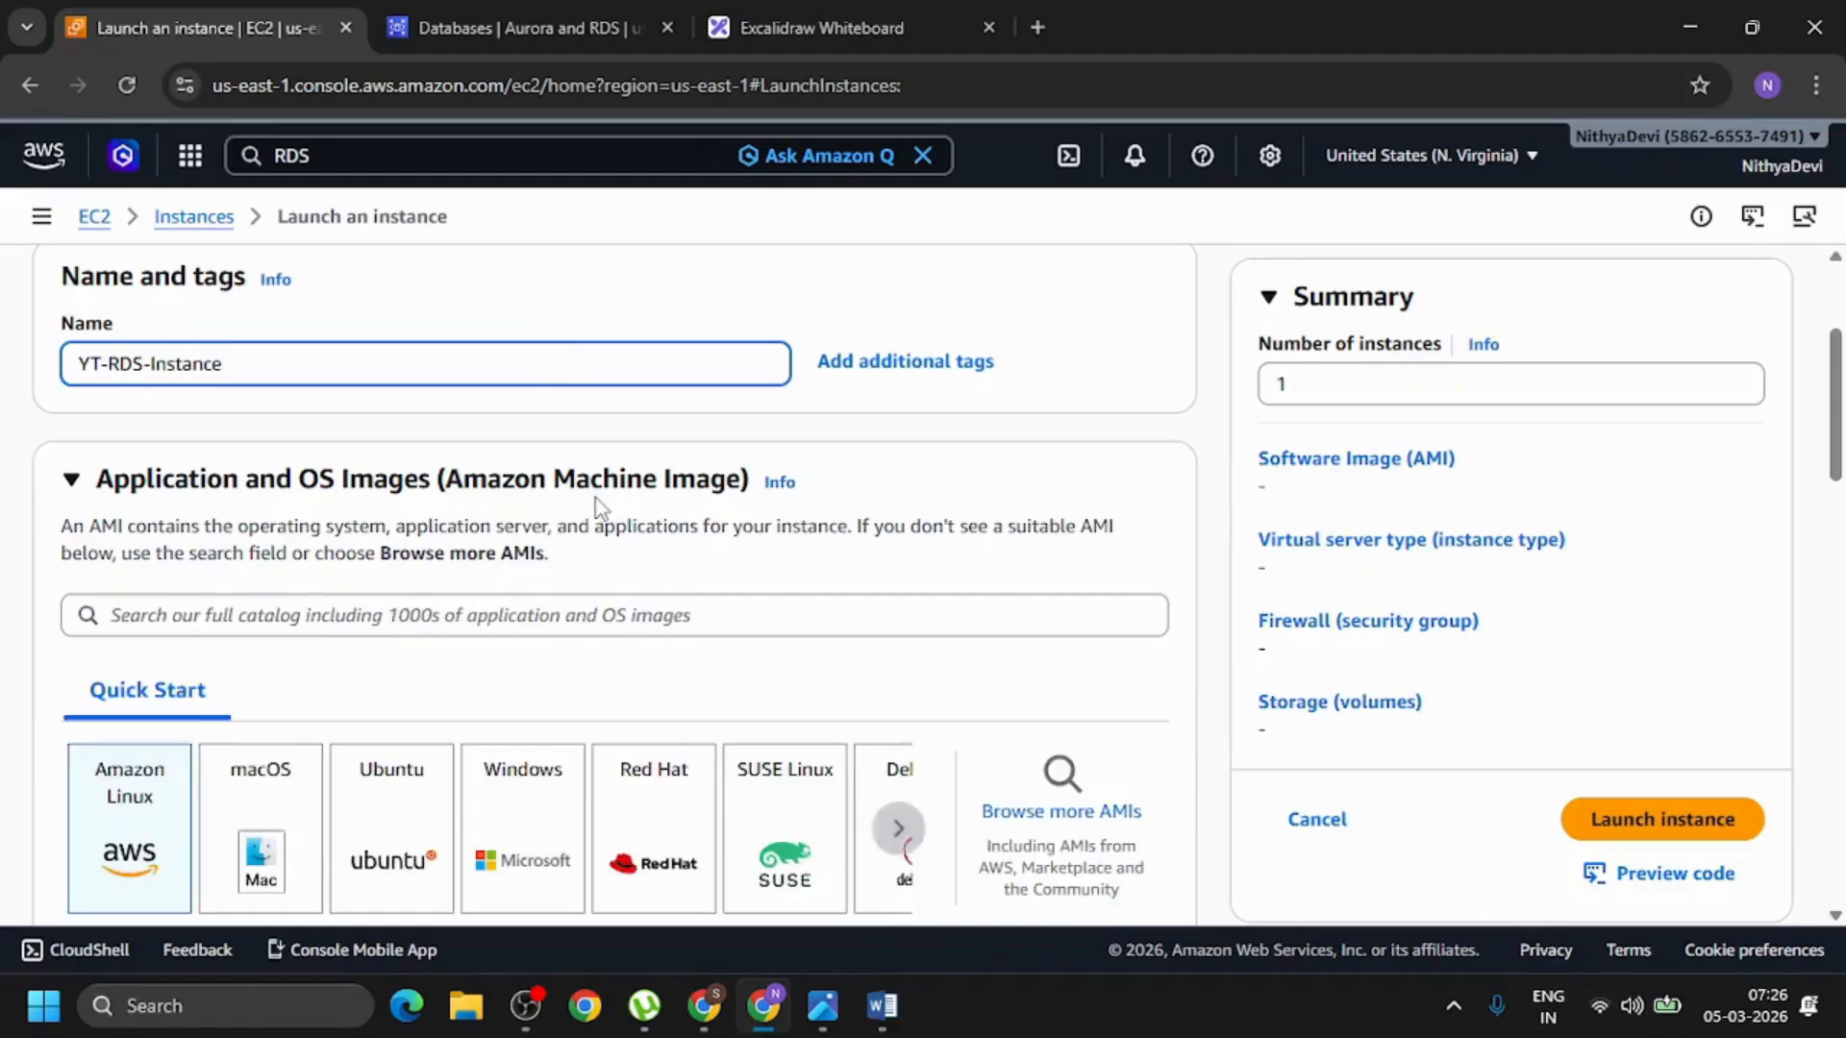
scroll(515, 486, "down", 3)
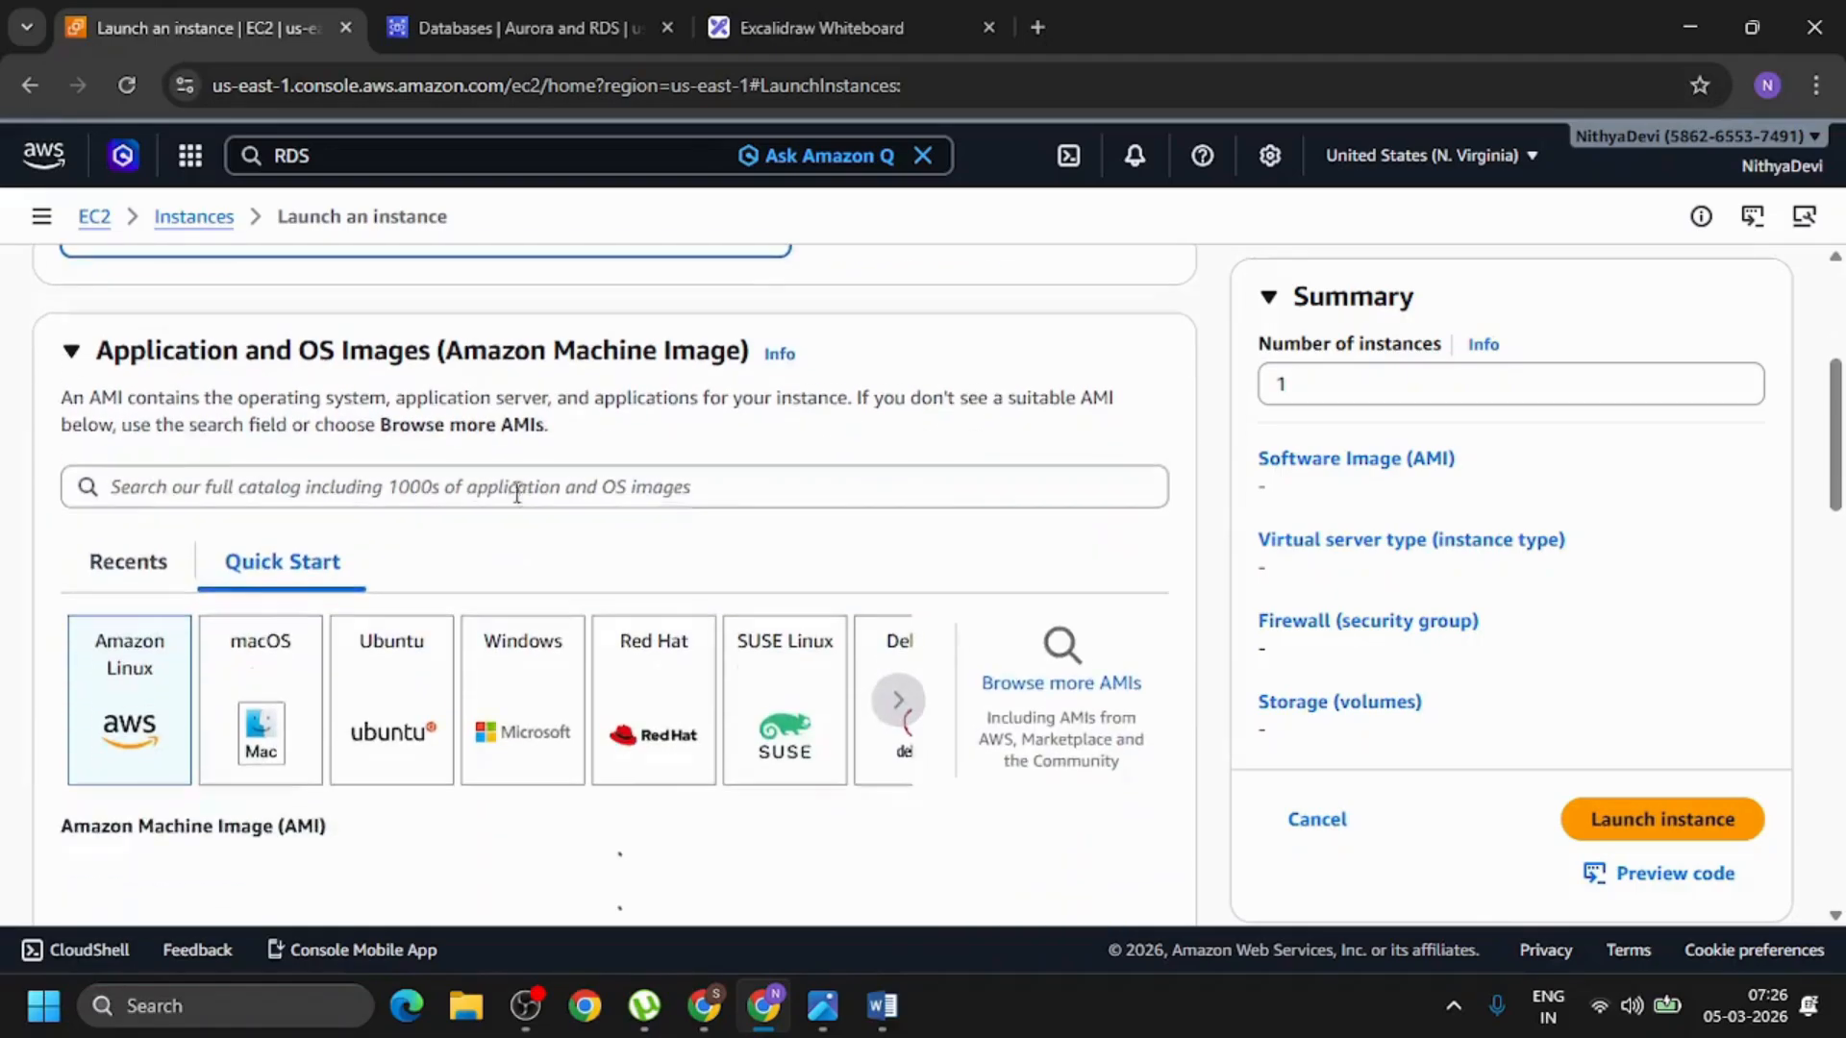
left_click(386, 581)
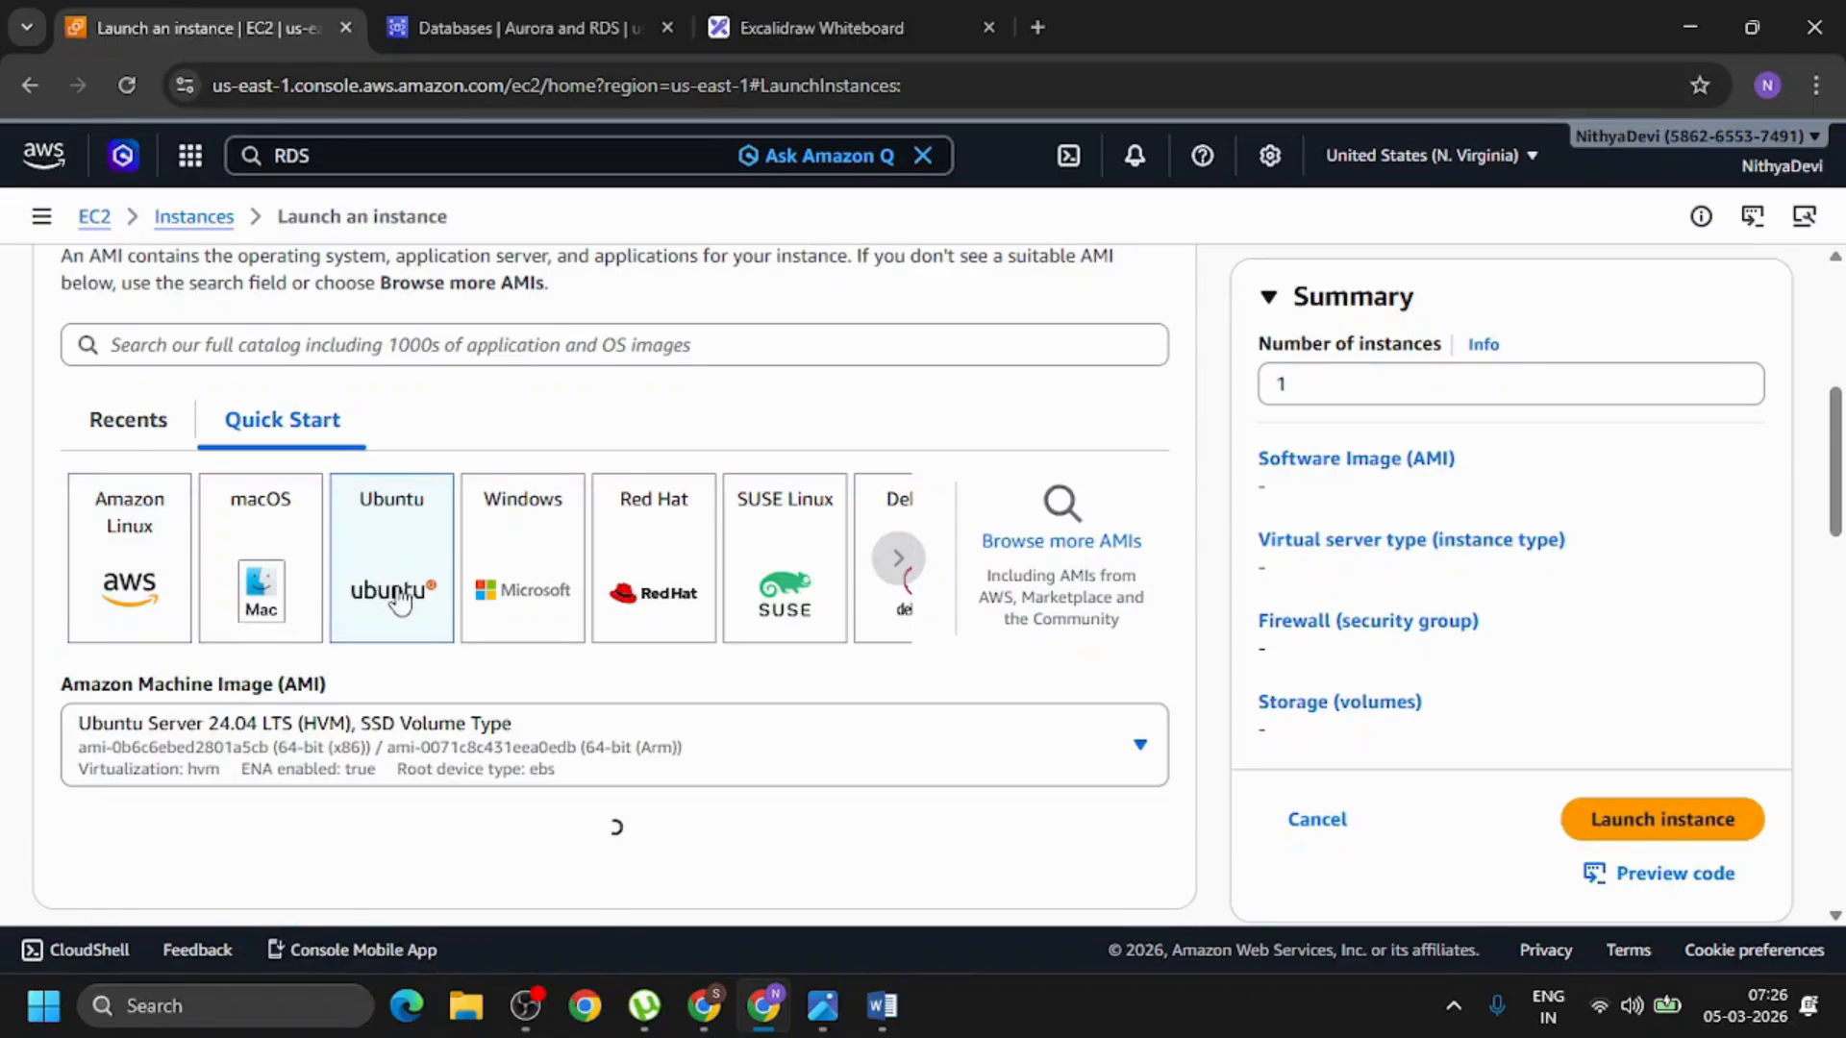
scroll(395, 610, "down", 5)
scroll(442, 521, "up", 2)
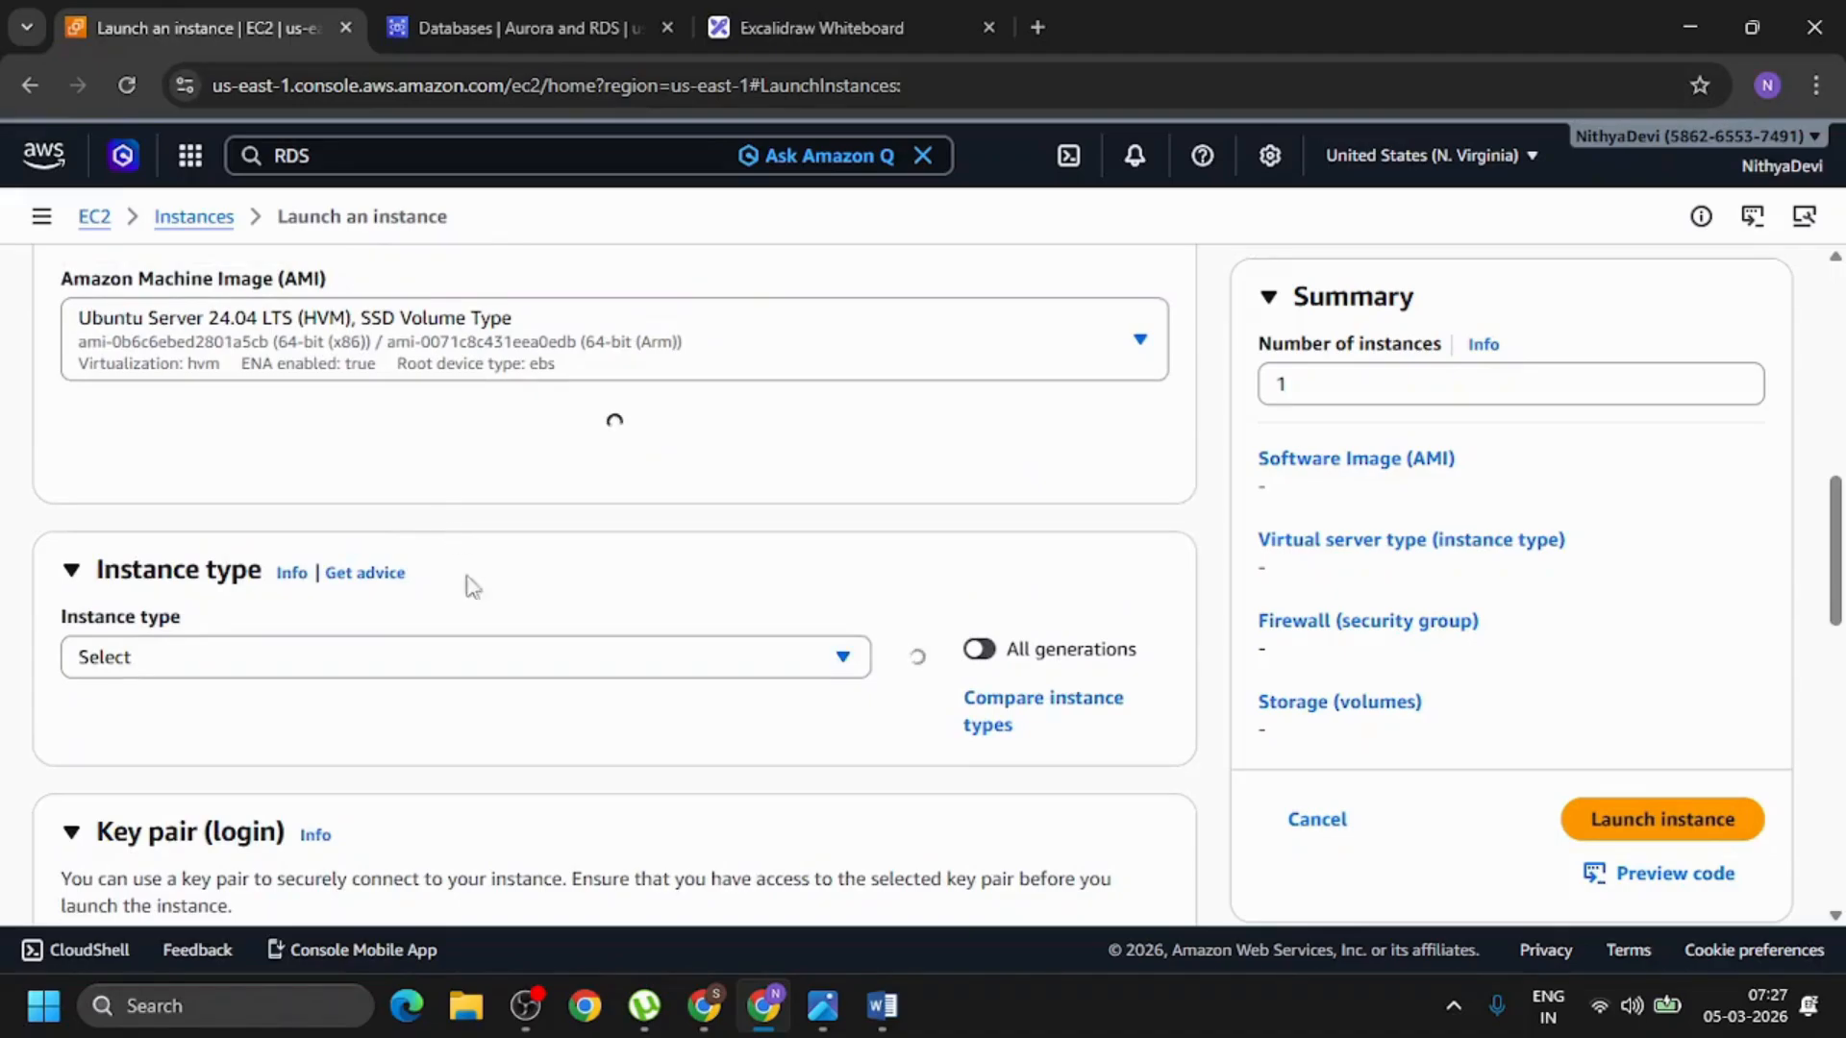
Set the instance type to t3.micro
left_click(522, 659)
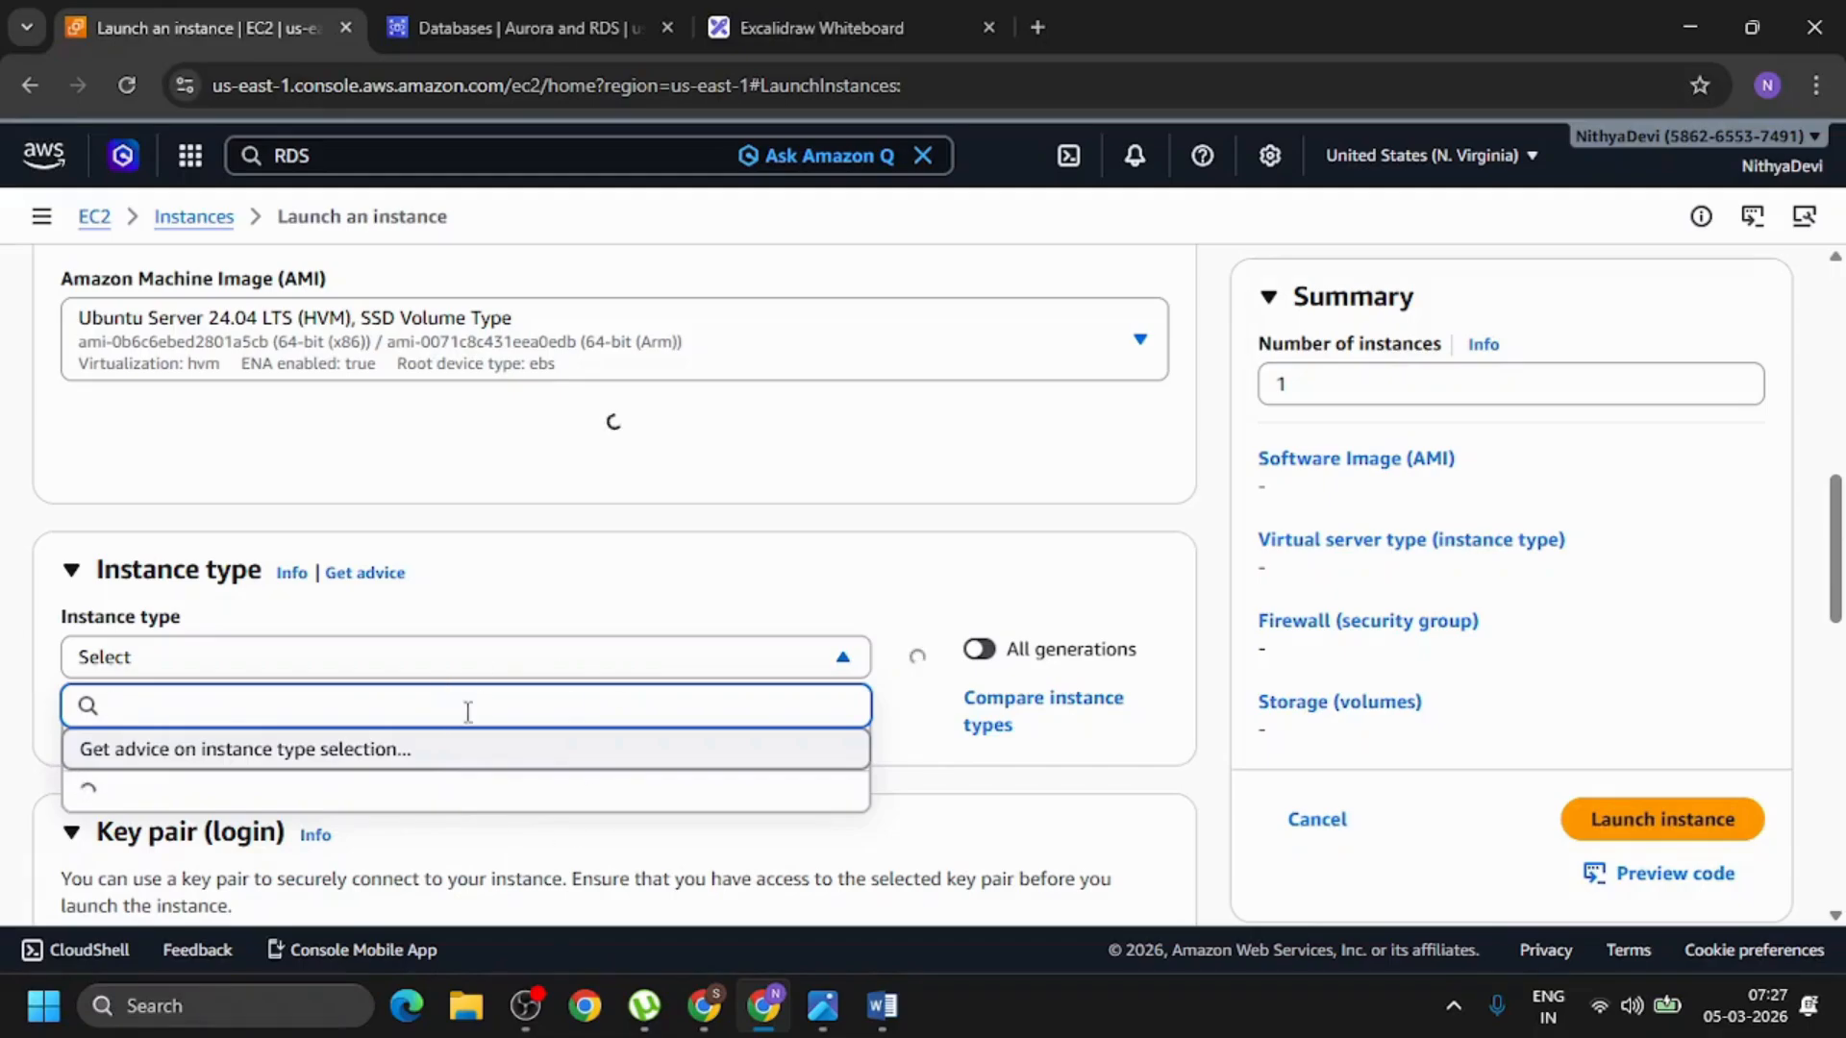
scroll(585, 616, "up", 1)
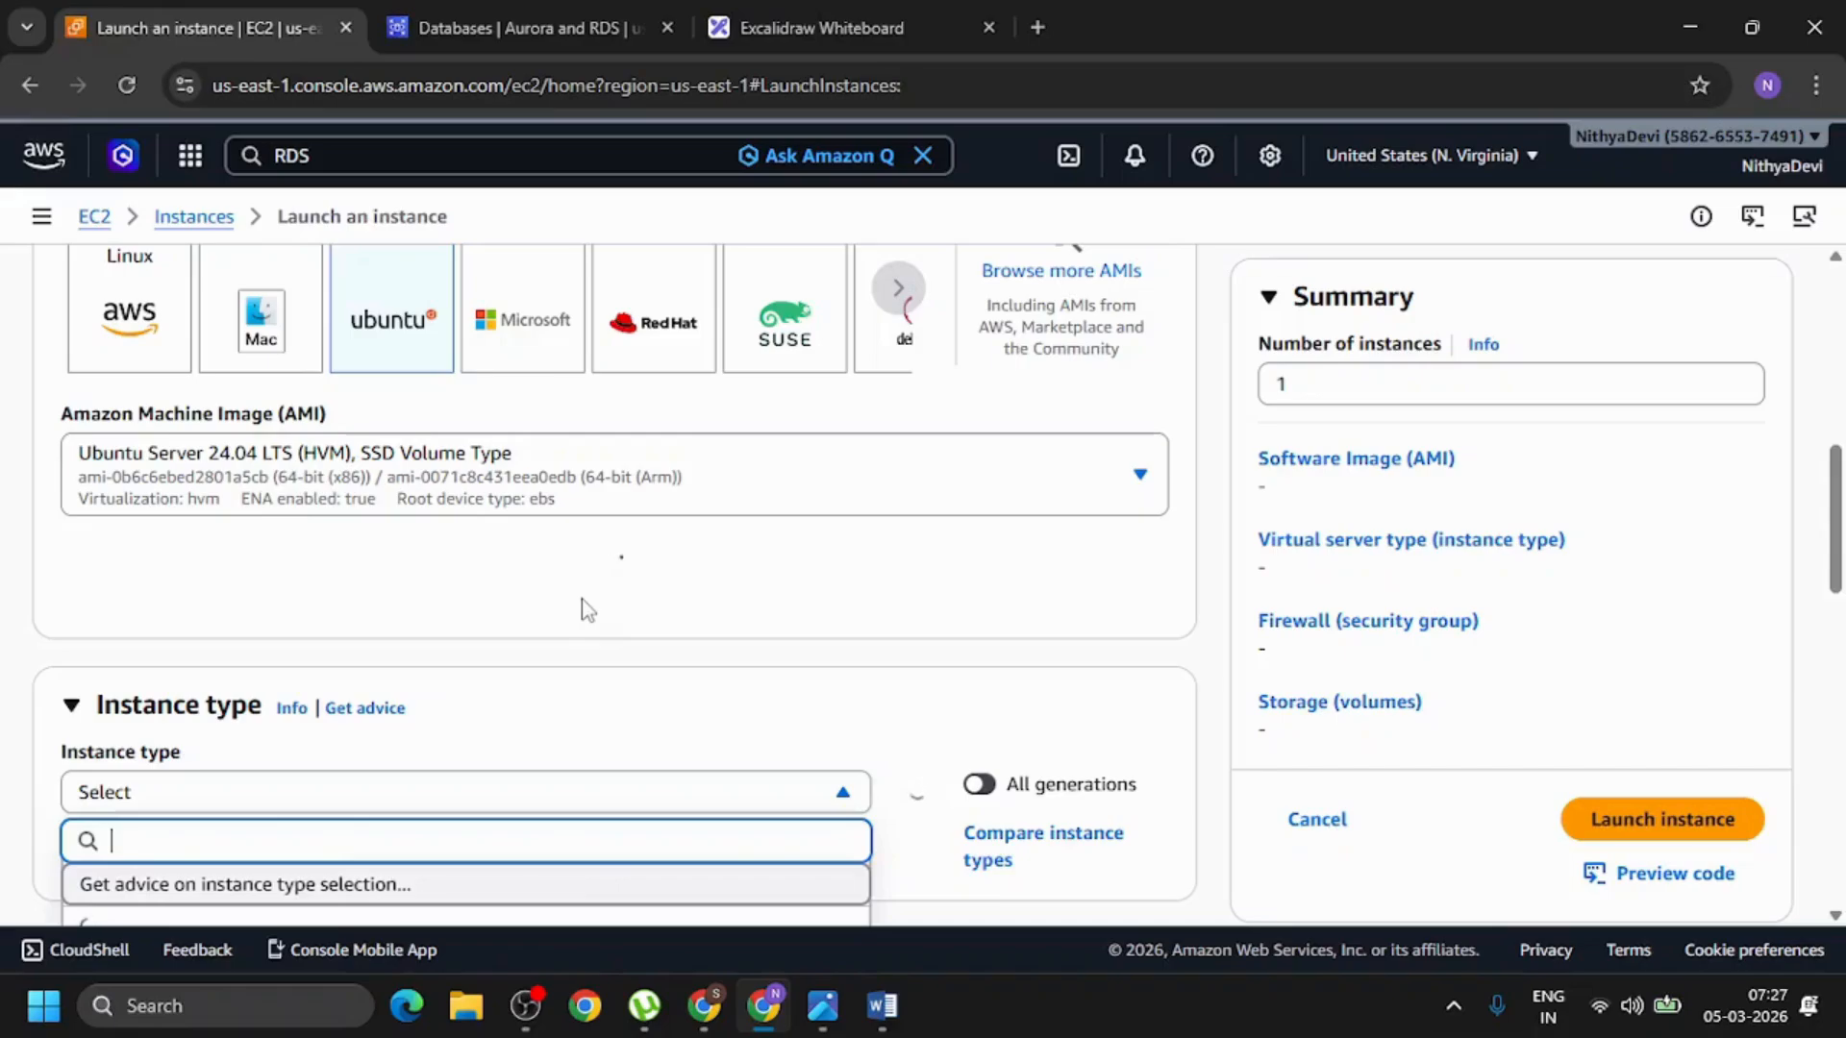
scroll(581, 601, "up", 1)
scroll(577, 606, "down", 5)
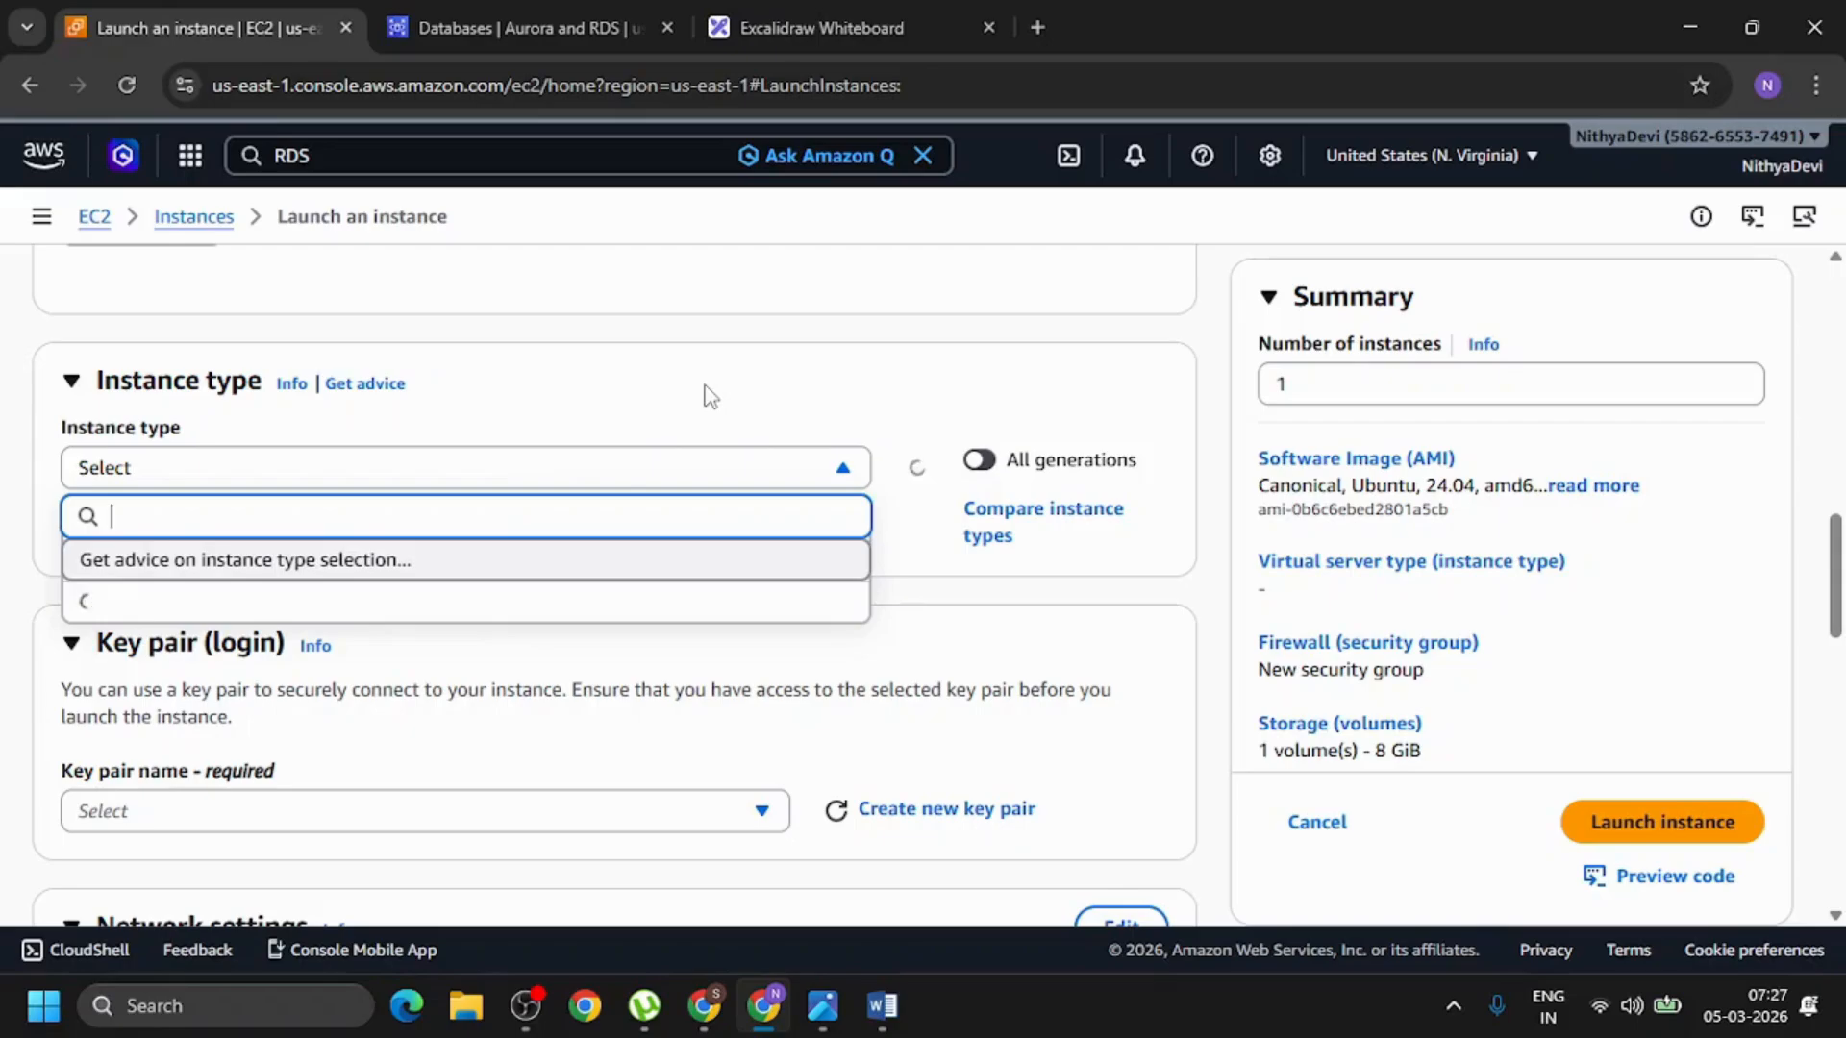
left_click(734, 402)
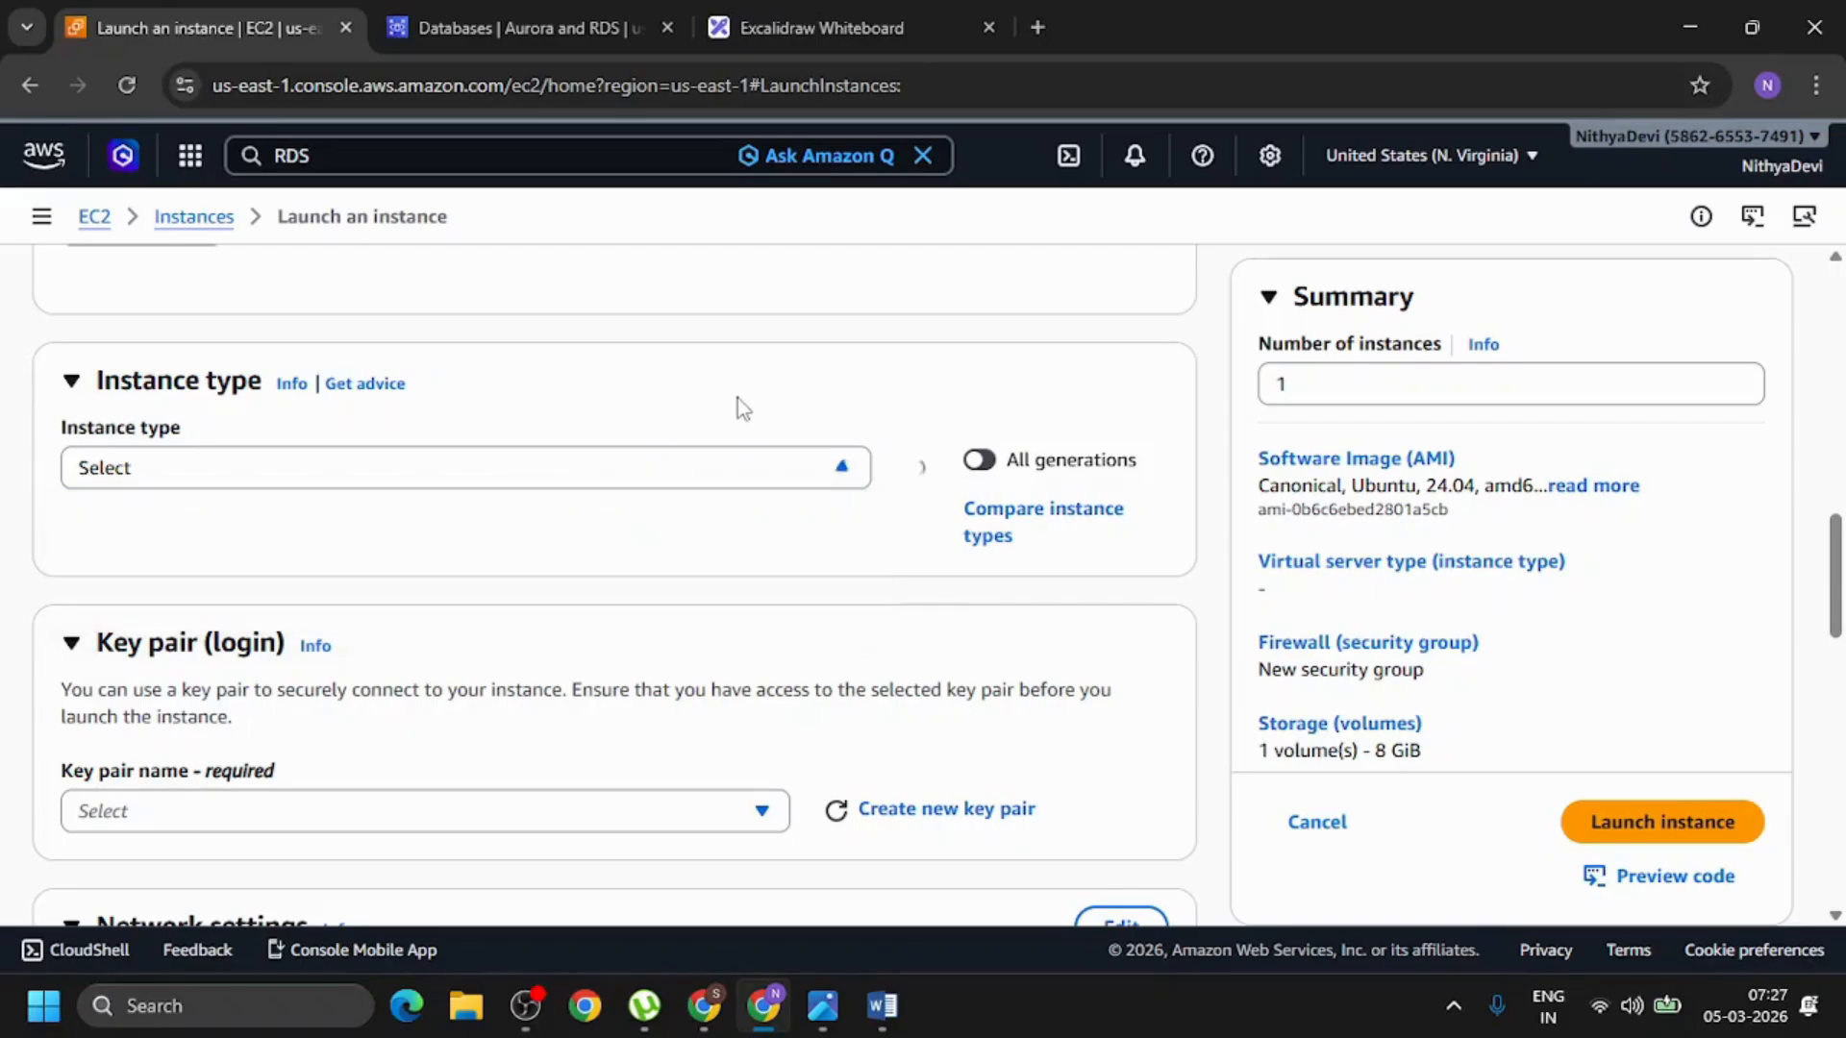
scroll(673, 423, "up", 4)
scroll(626, 440, "up", 3)
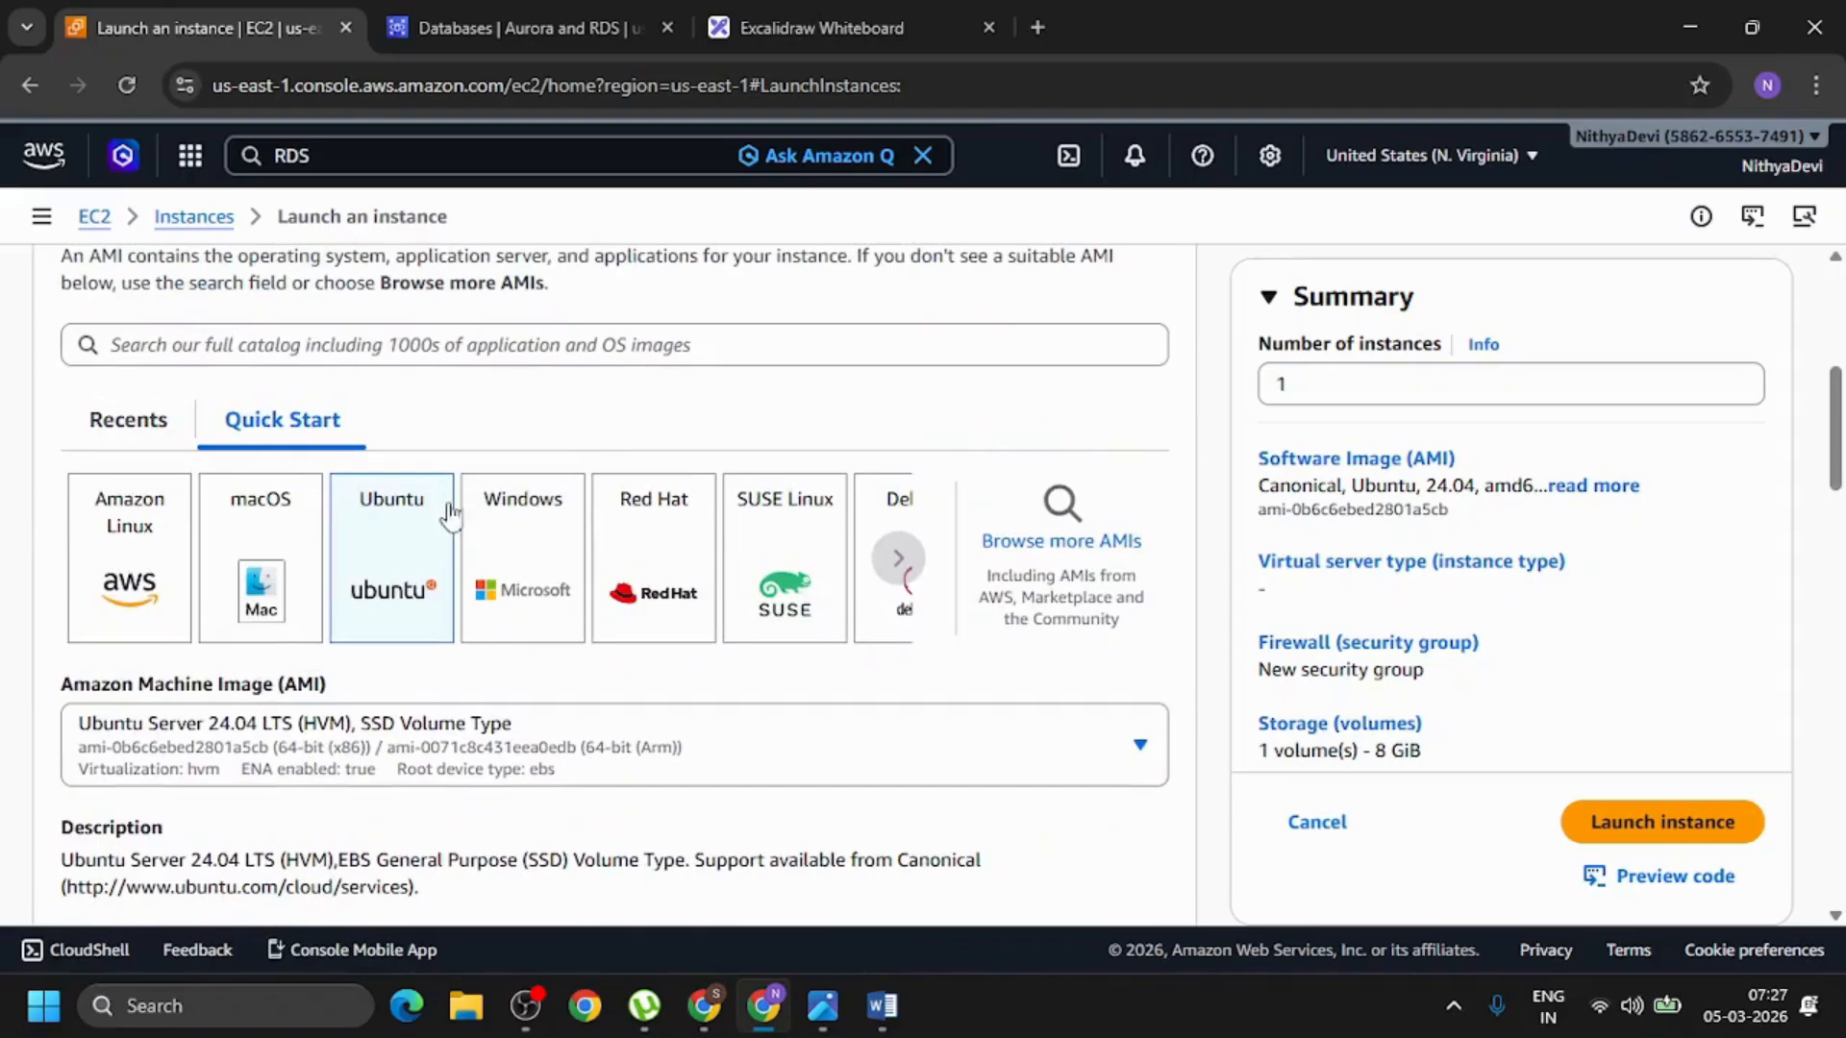
scroll(428, 548, "down", 5)
left_click(429, 752)
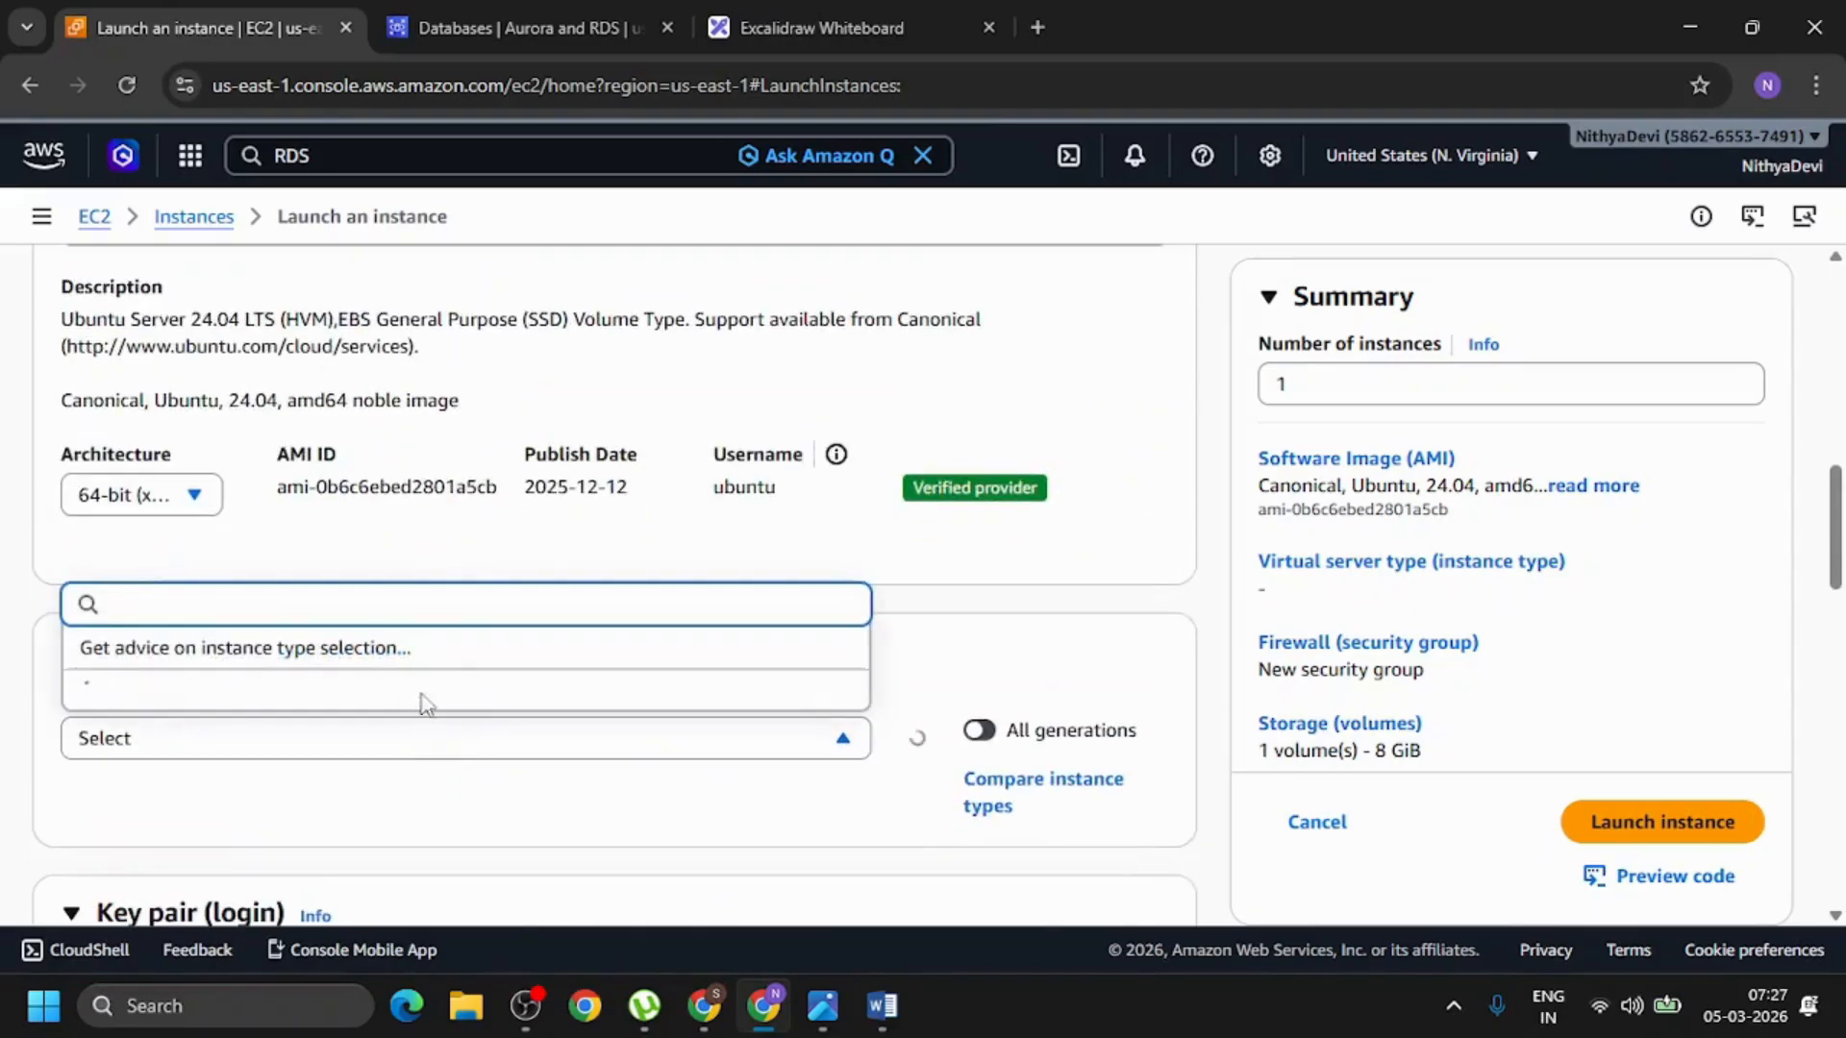
scroll(573, 507, "down", 2)
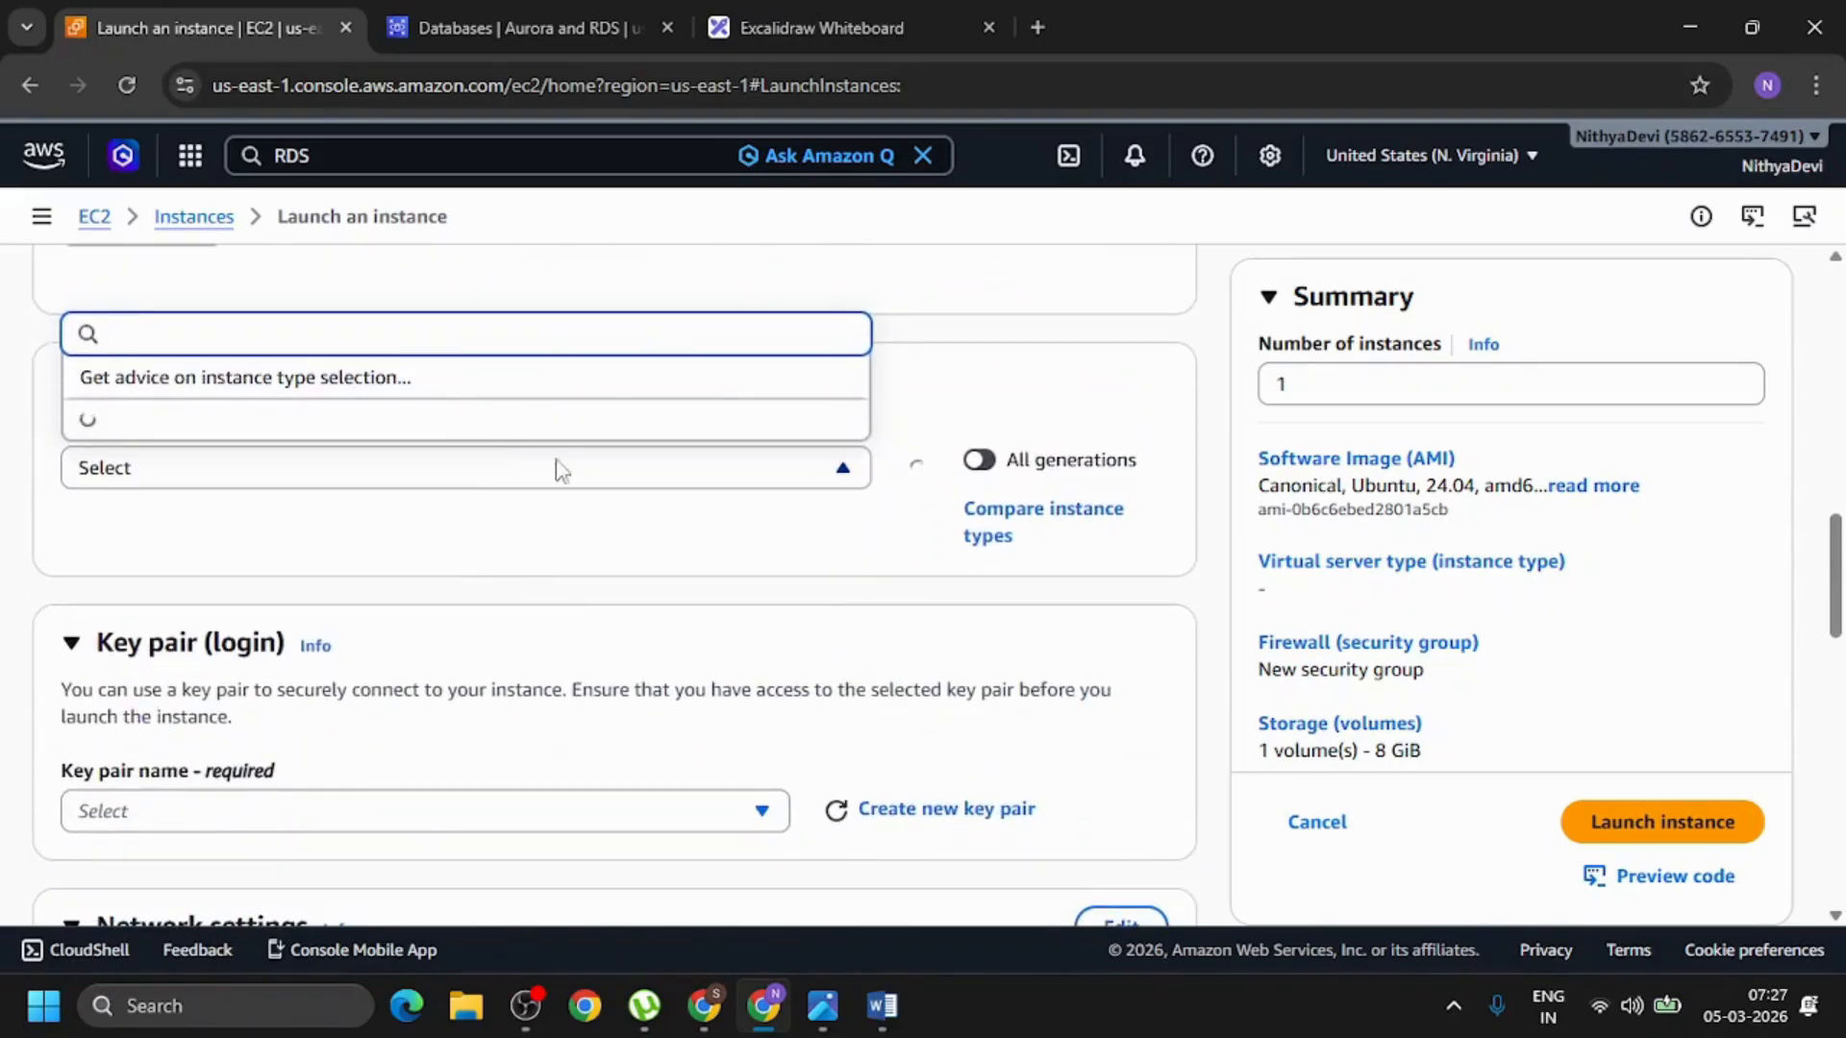
Check the available Wi-Fi networks in the Windows system panel
left_click(1631, 1005)
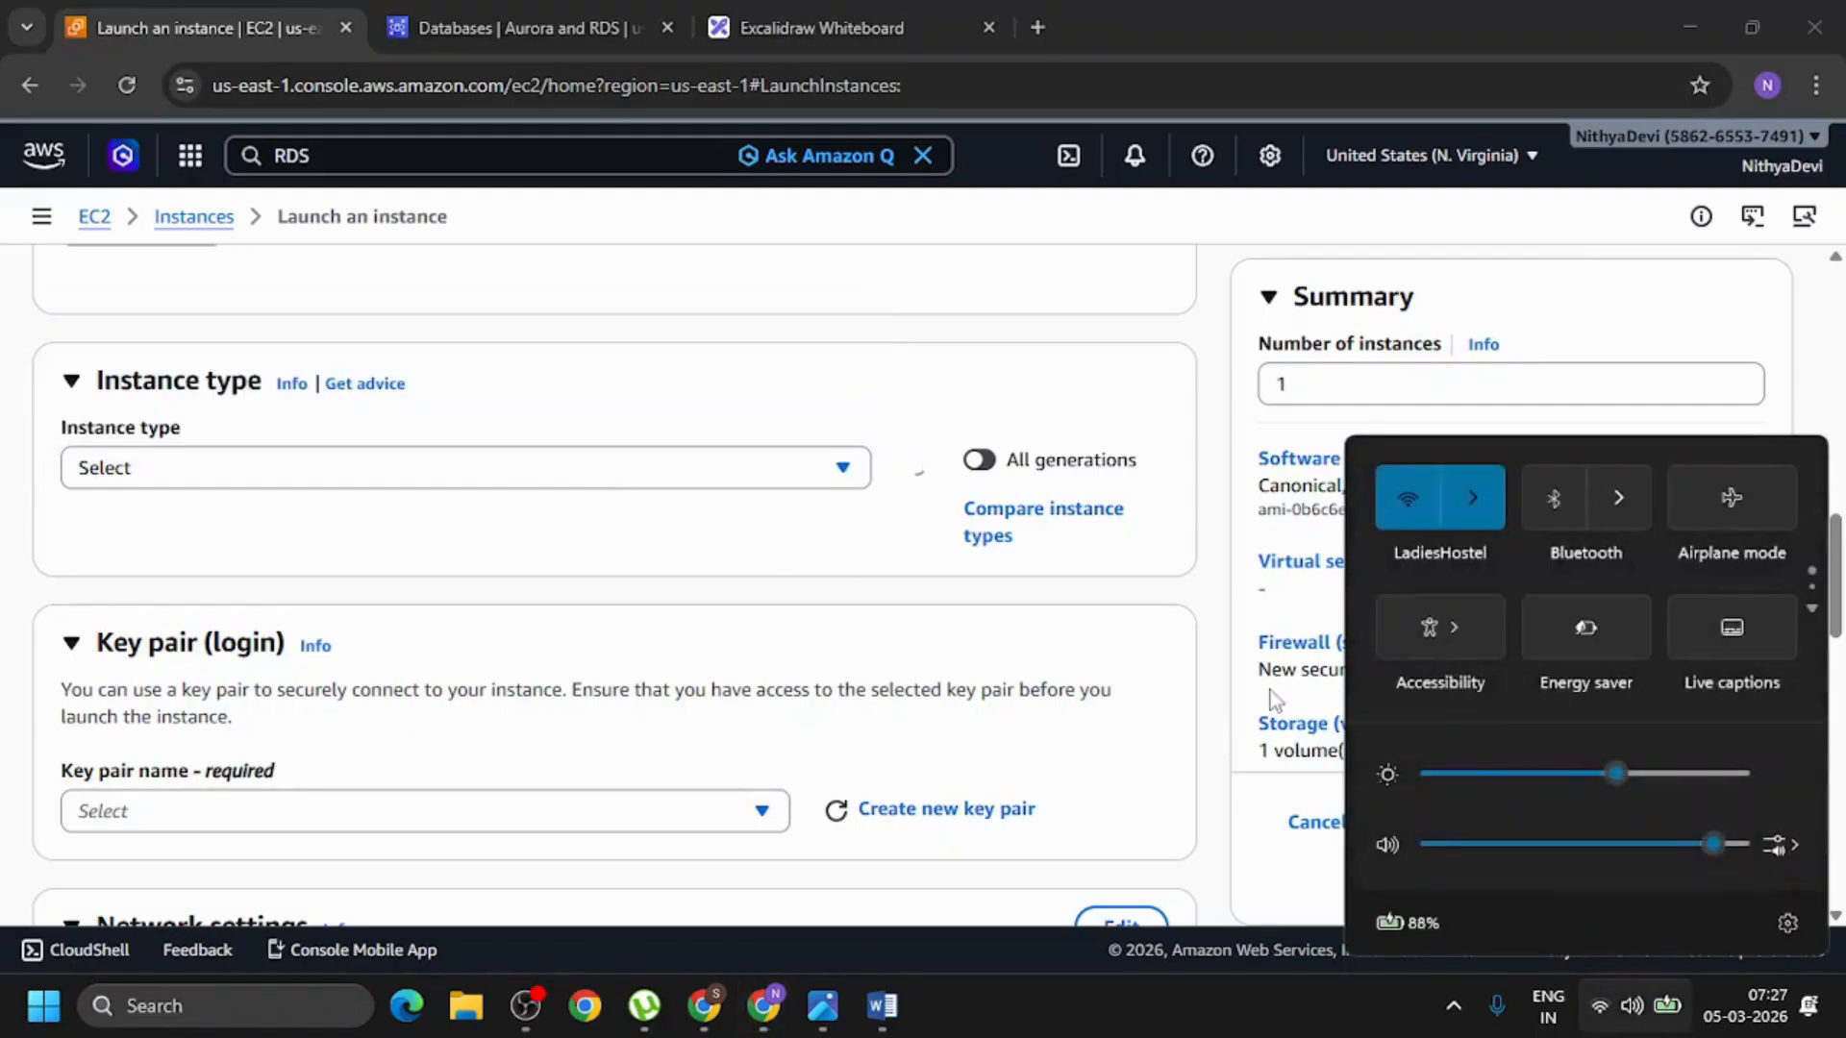
left_click(1472, 497)
left_click(909, 671)
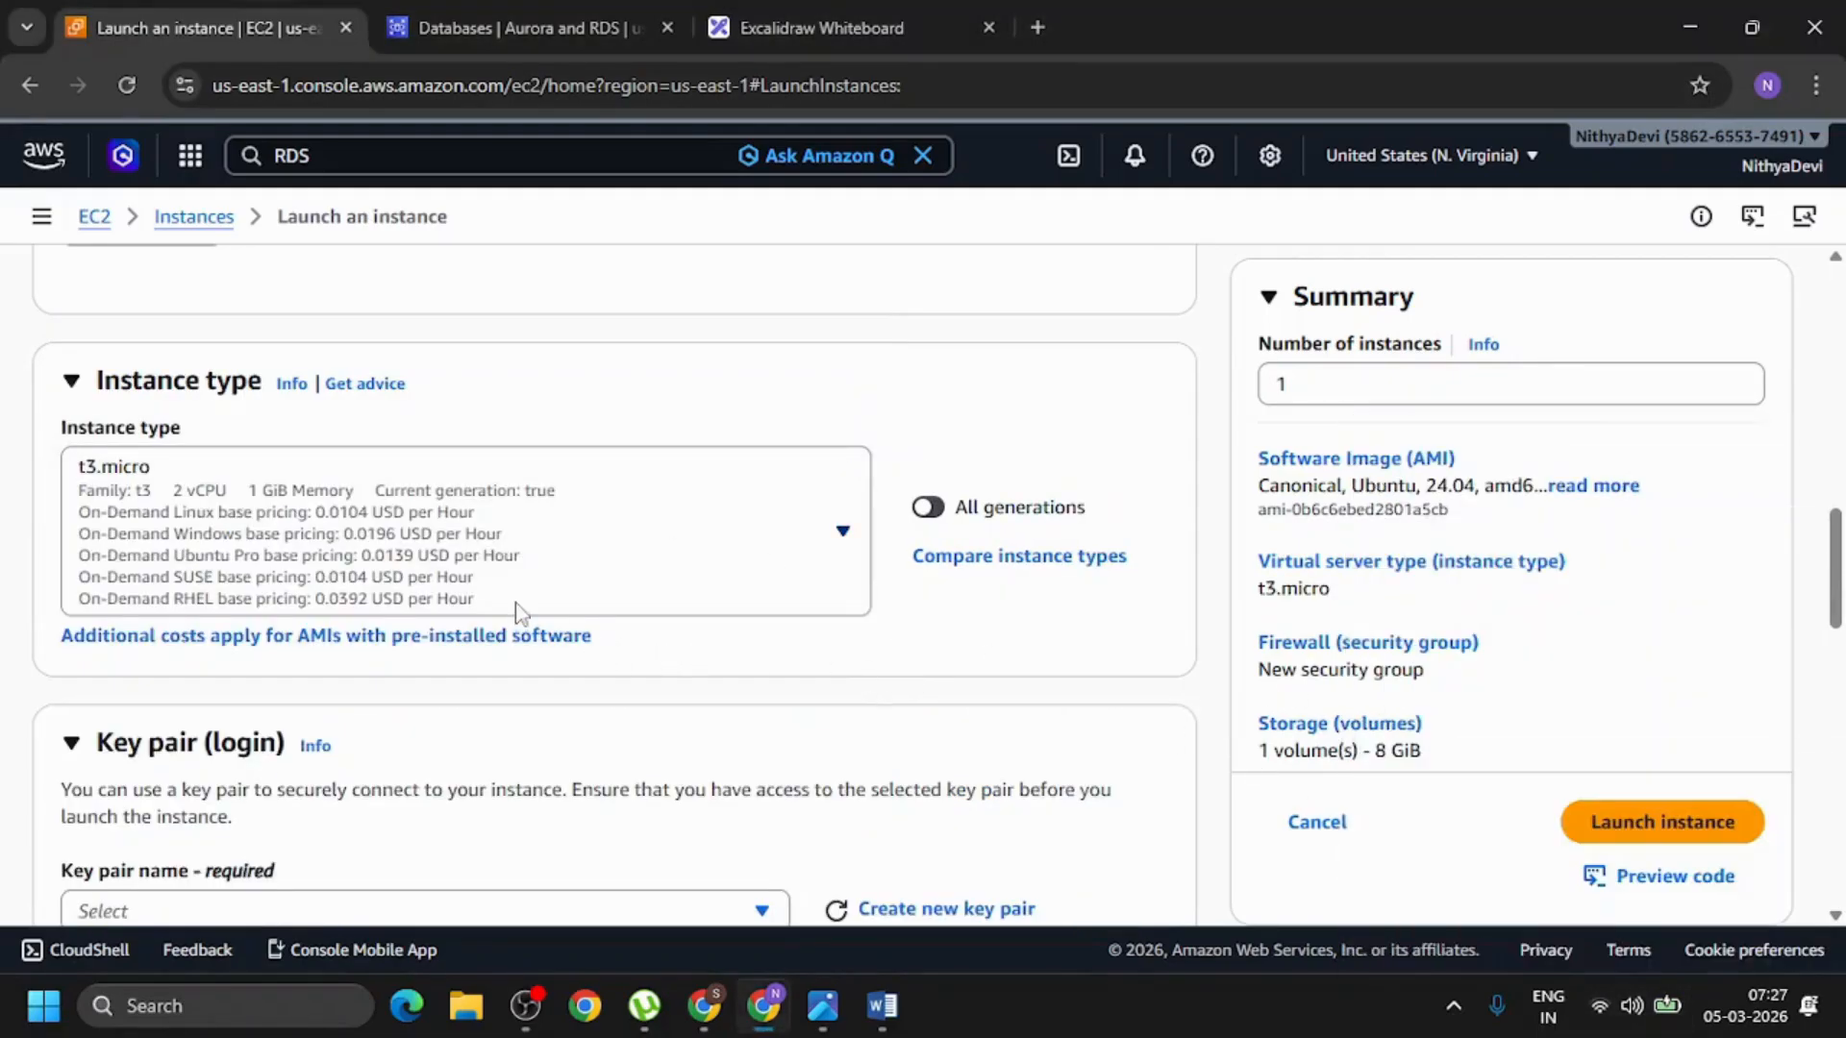
scroll(604, 579, "down", 4)
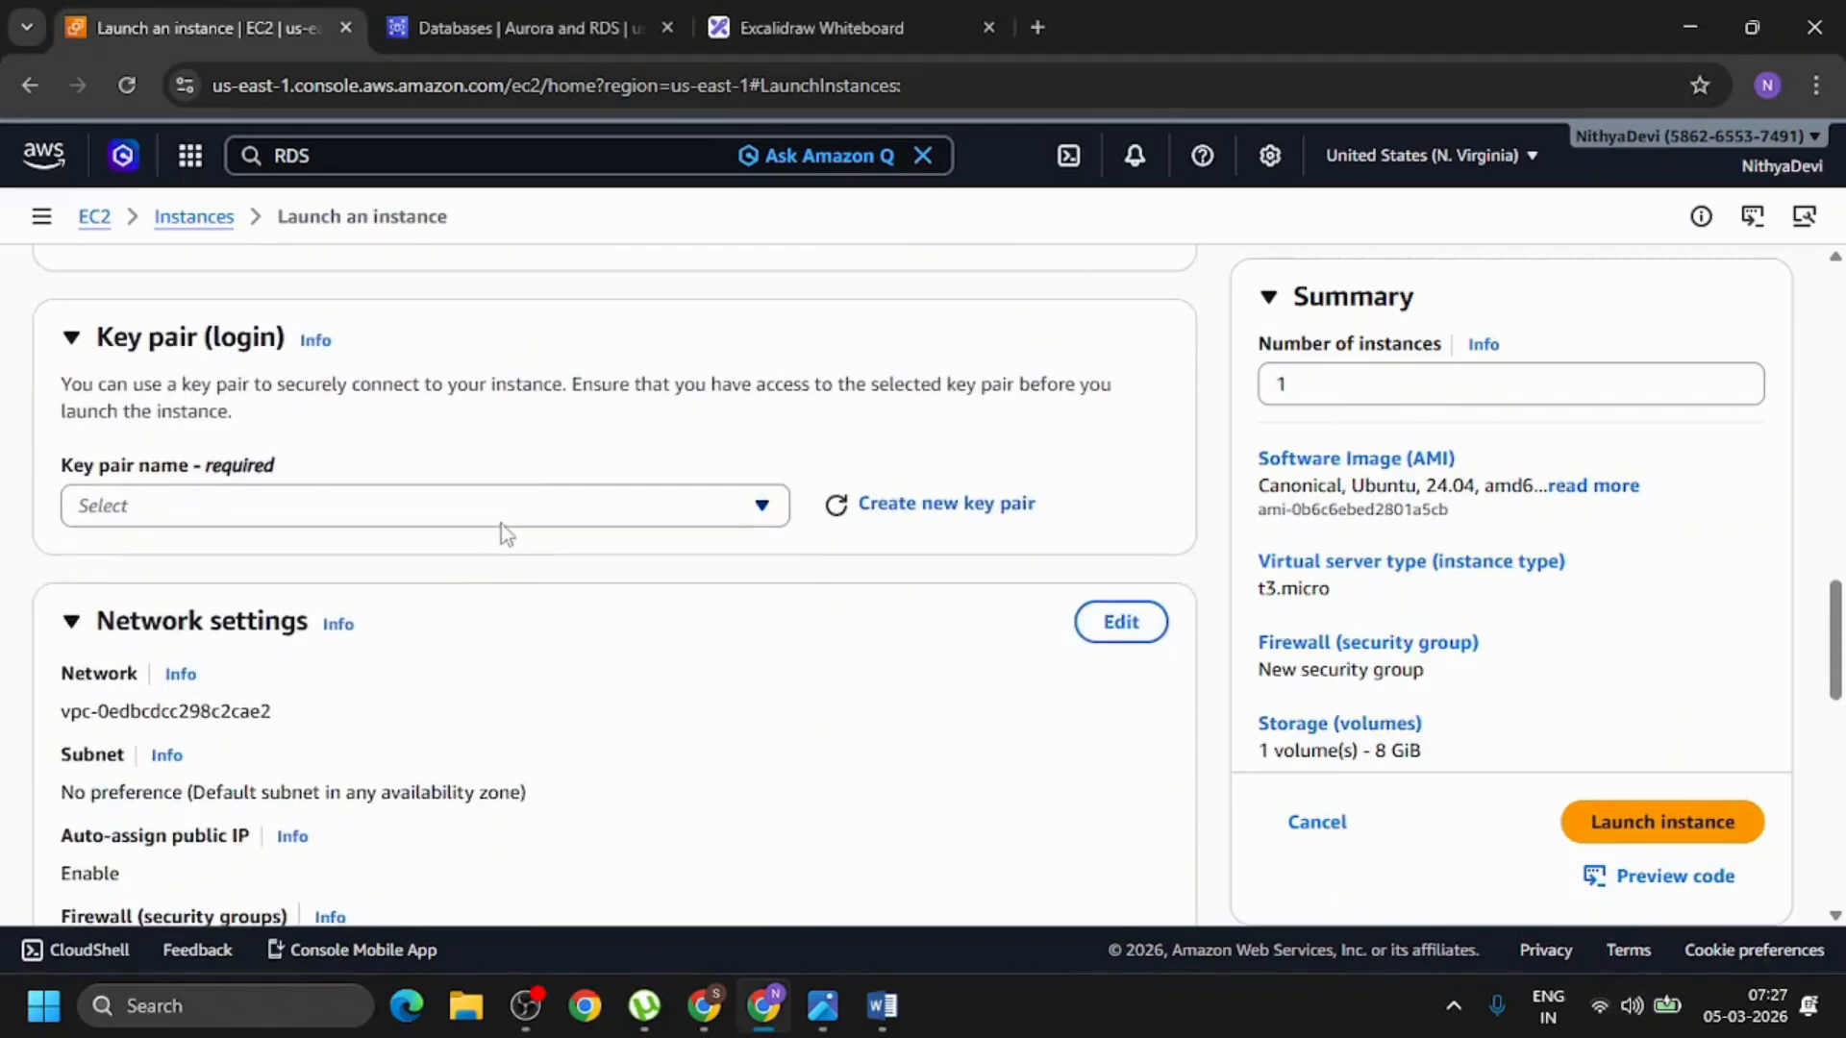
Choose the North key pair and make the network settings editable
left_click(495, 514)
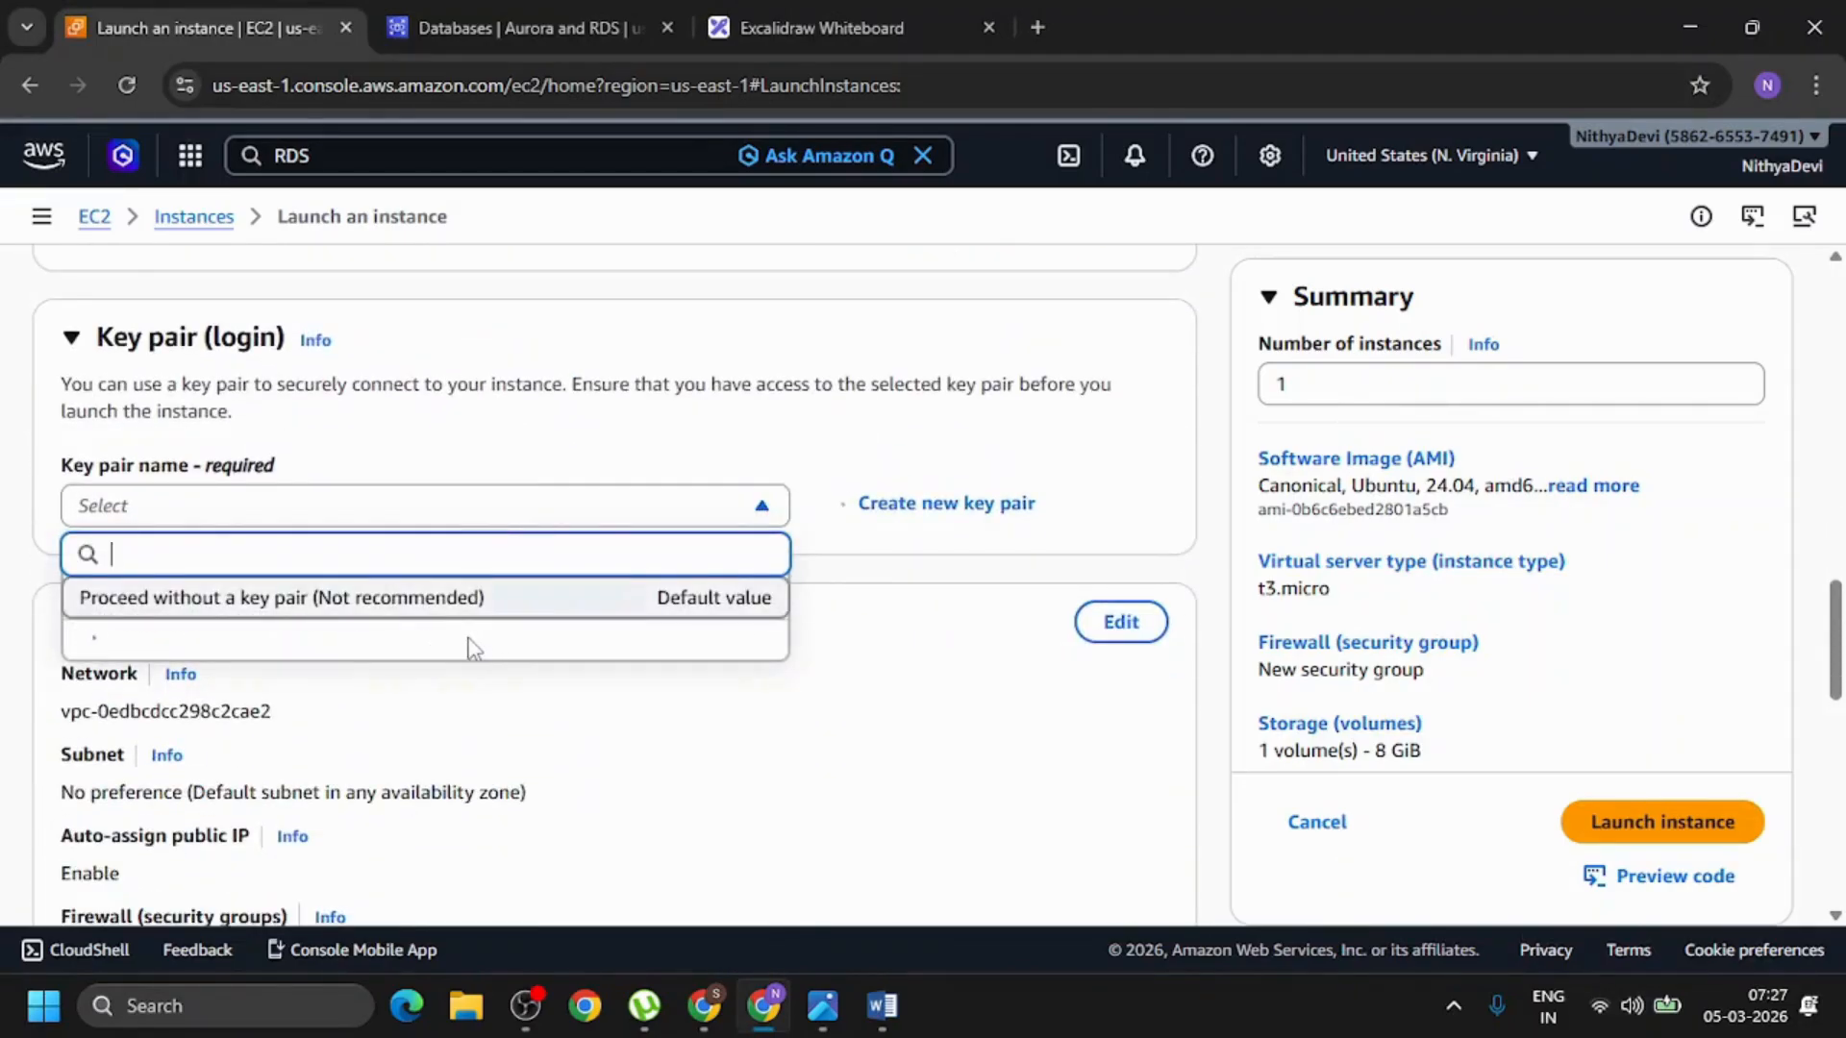
left_click(420, 654)
scroll(561, 631, "down", 2)
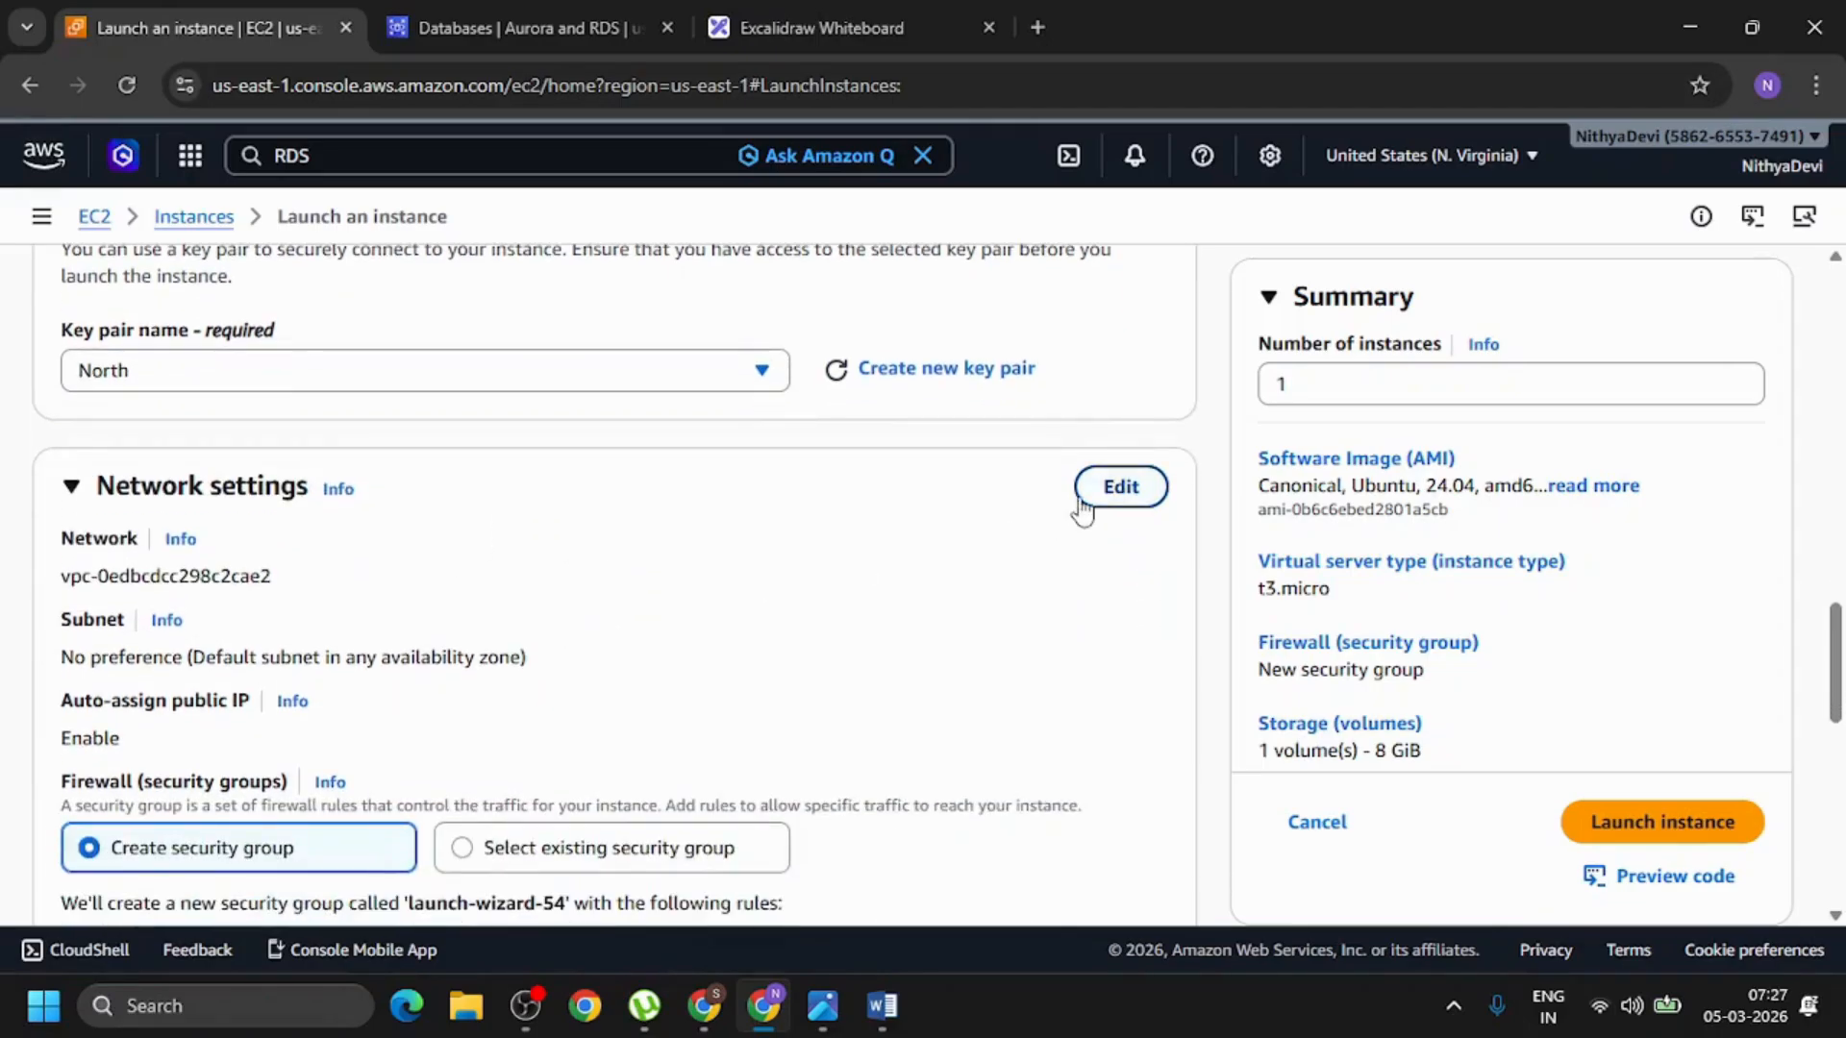
left_click(1120, 487)
scroll(592, 632, "down", 2)
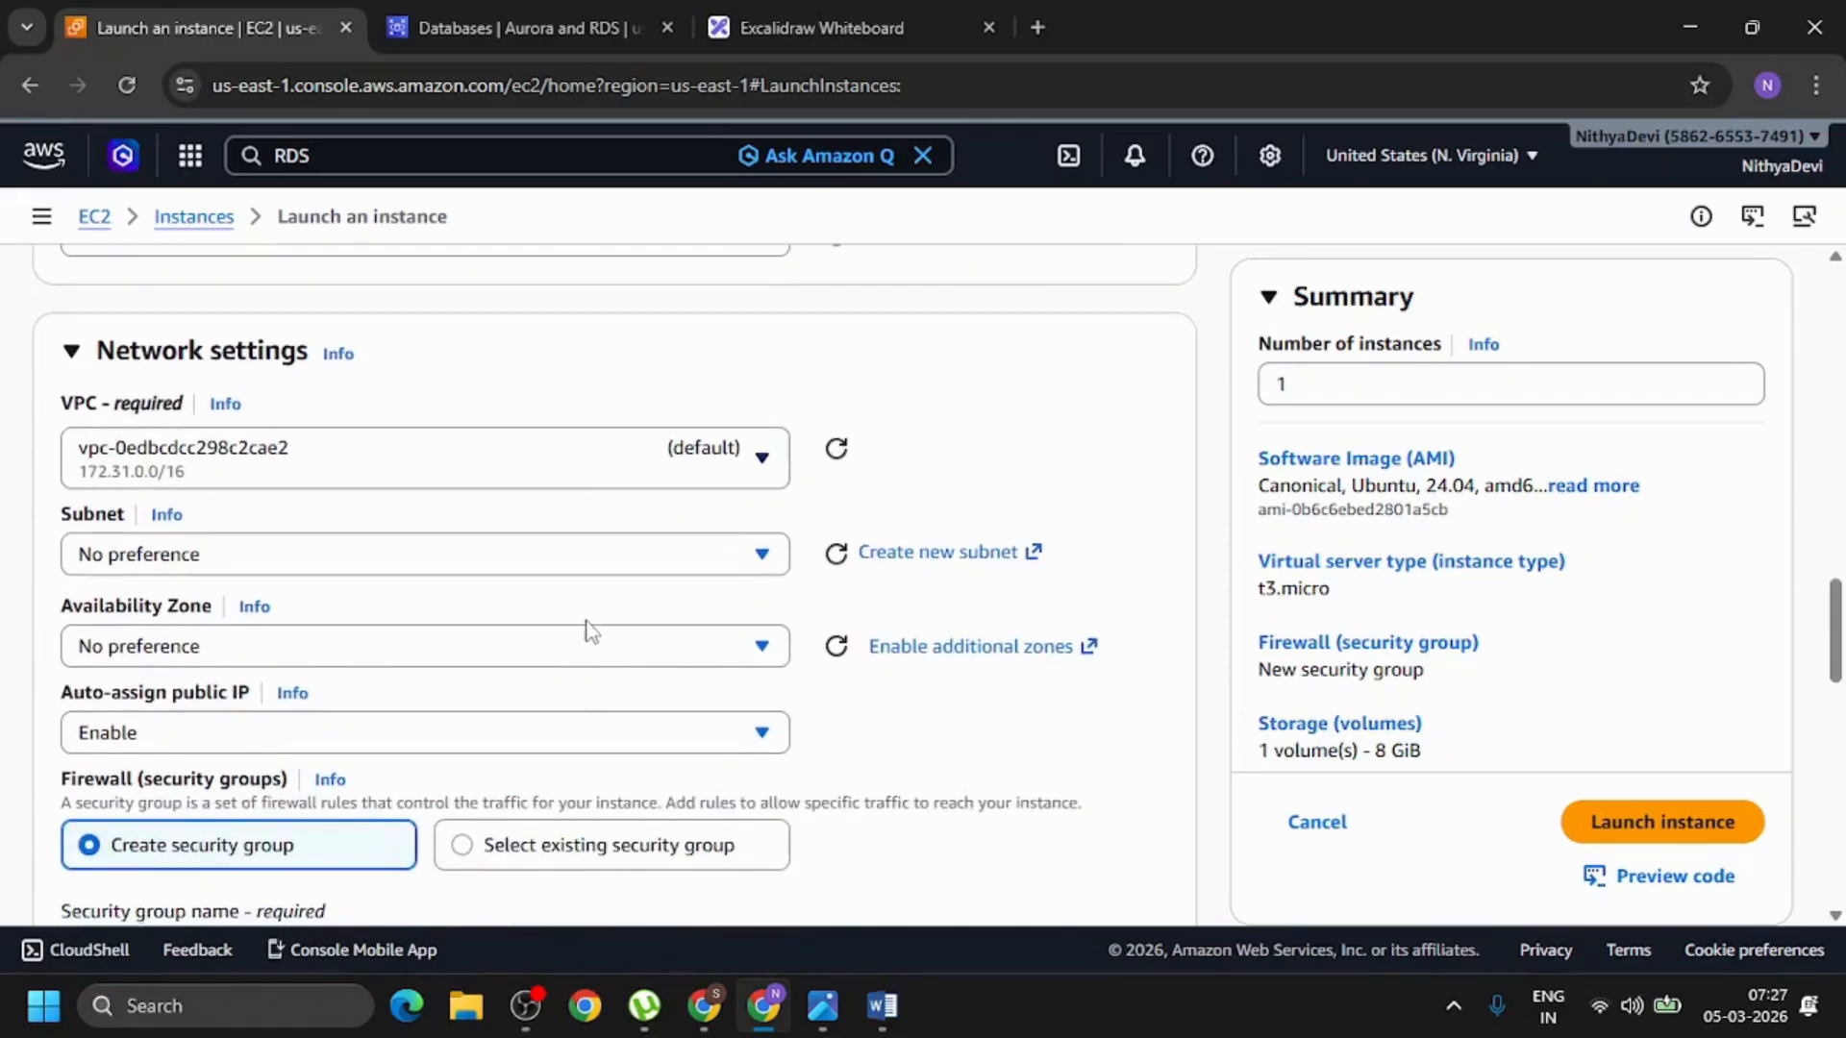
Review the architecture diagram, then return to the EC2 launch form
left_click(731, 990)
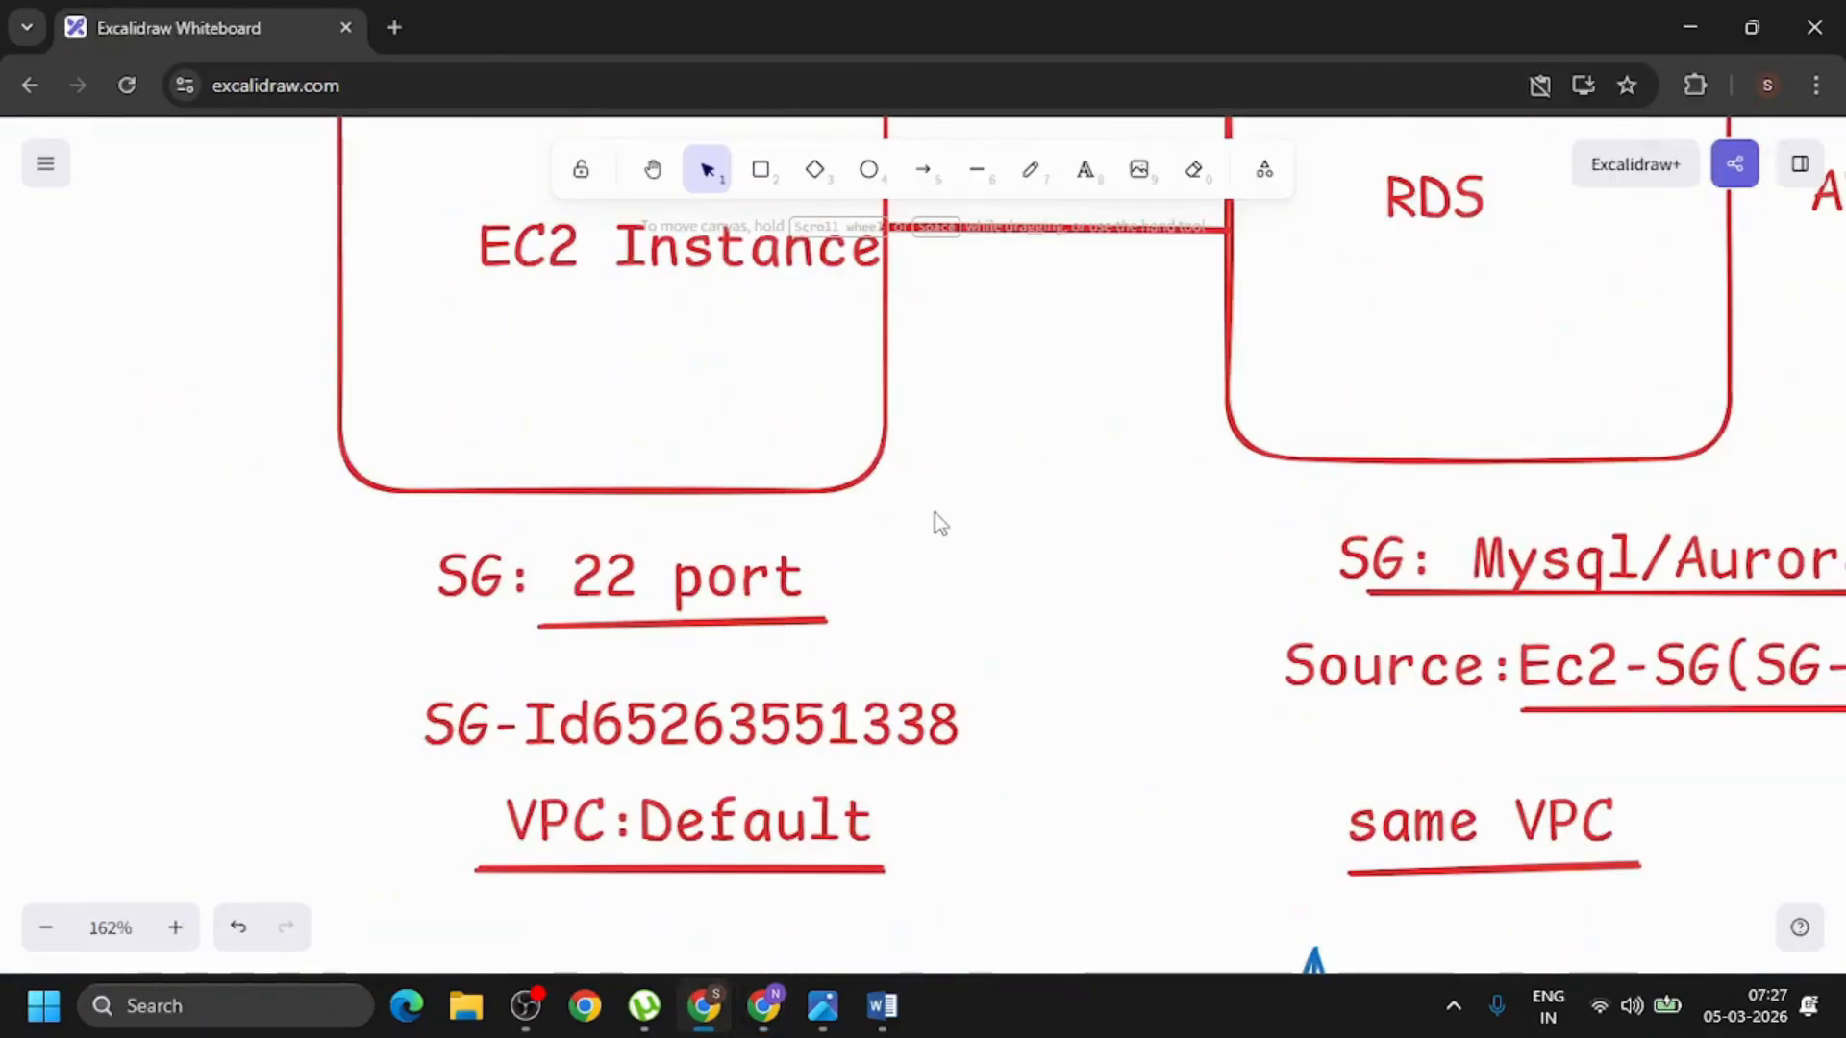
scroll(937, 516, "up", 2)
scroll(962, 527, "down", 1)
scroll(963, 526, "right", 1)
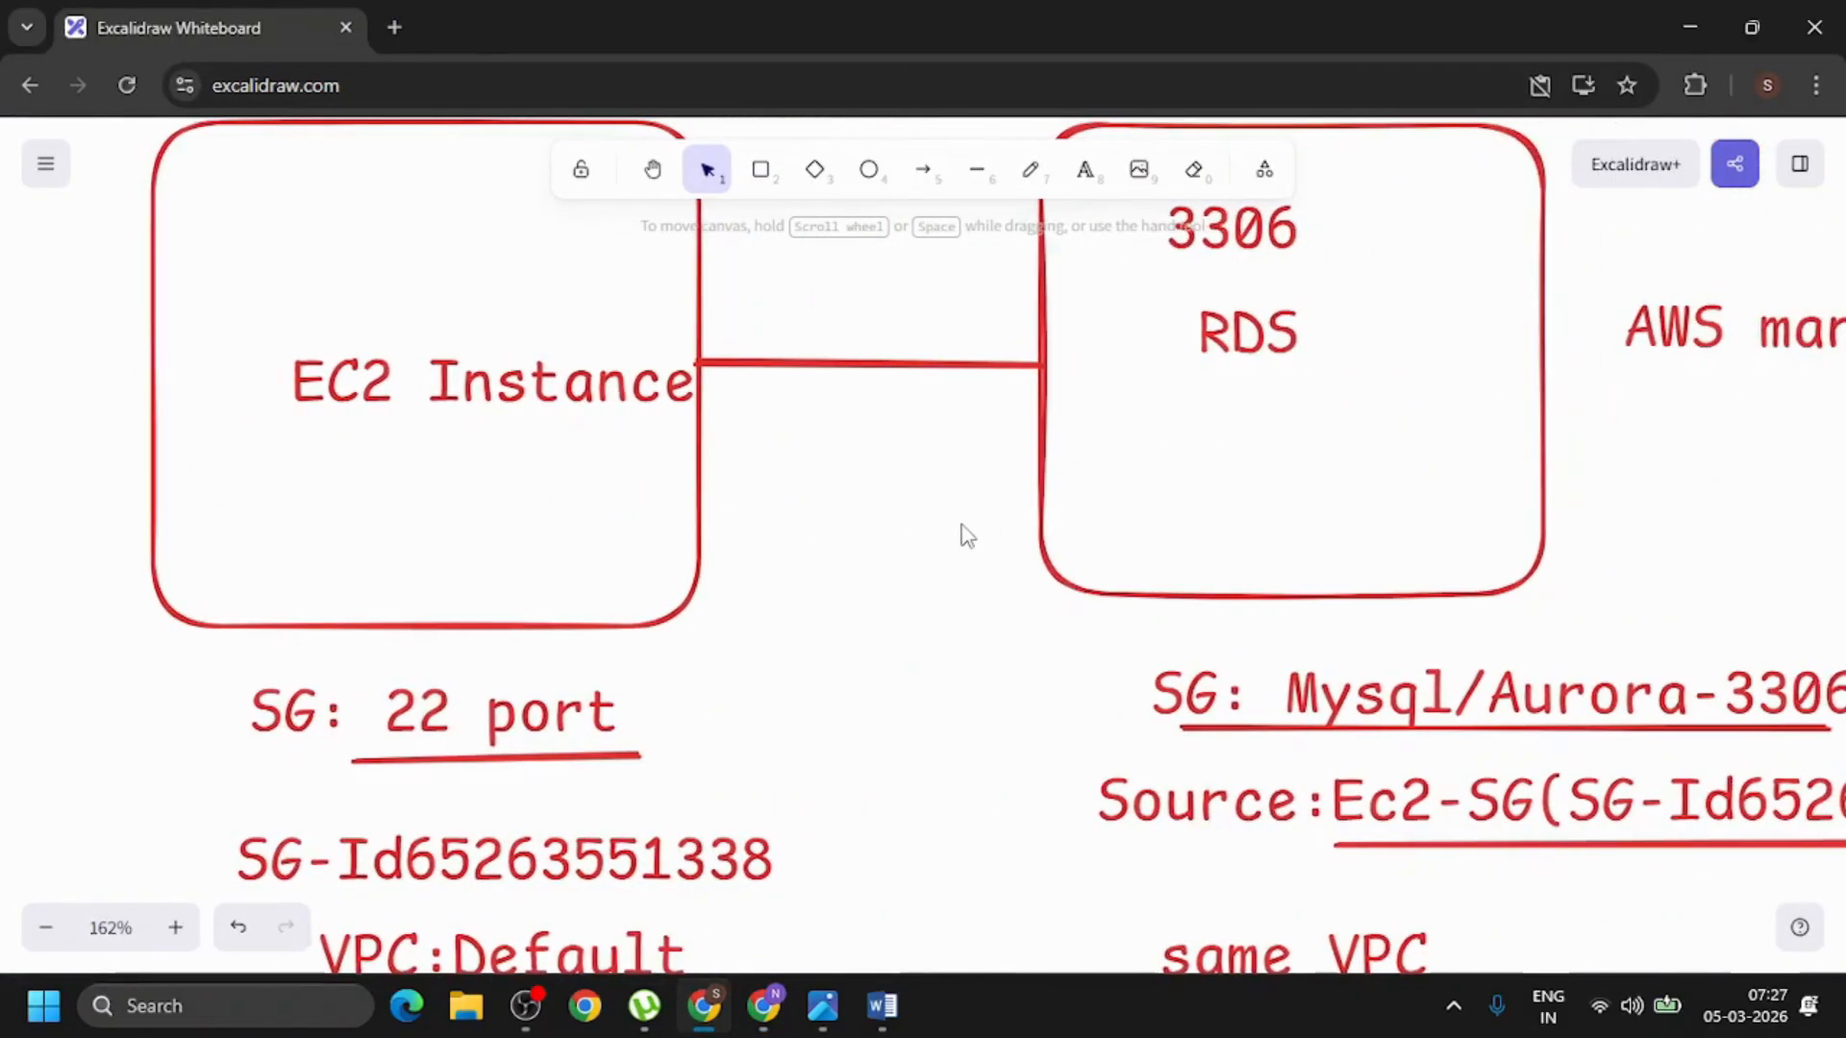
scroll(963, 526, "down", 2)
scroll(966, 535, "down", 3)
scroll(967, 531, "up", 1)
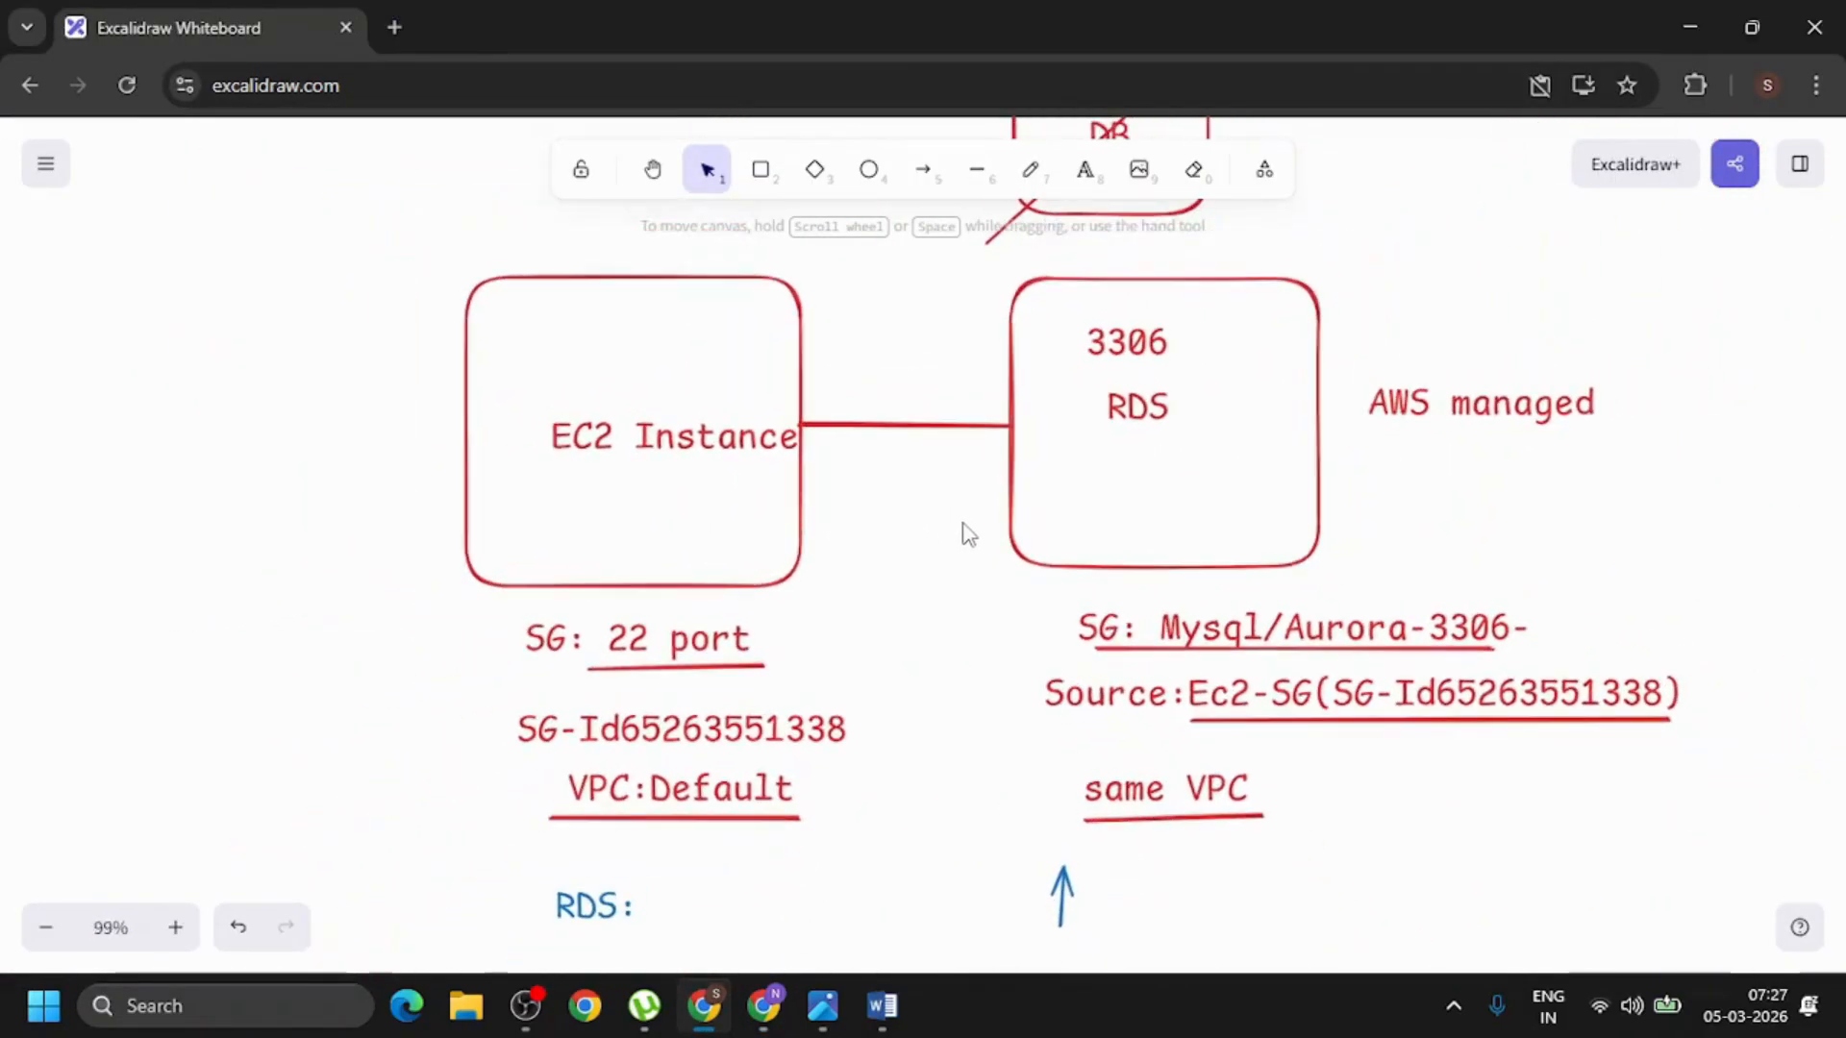
key("alt+Tab")
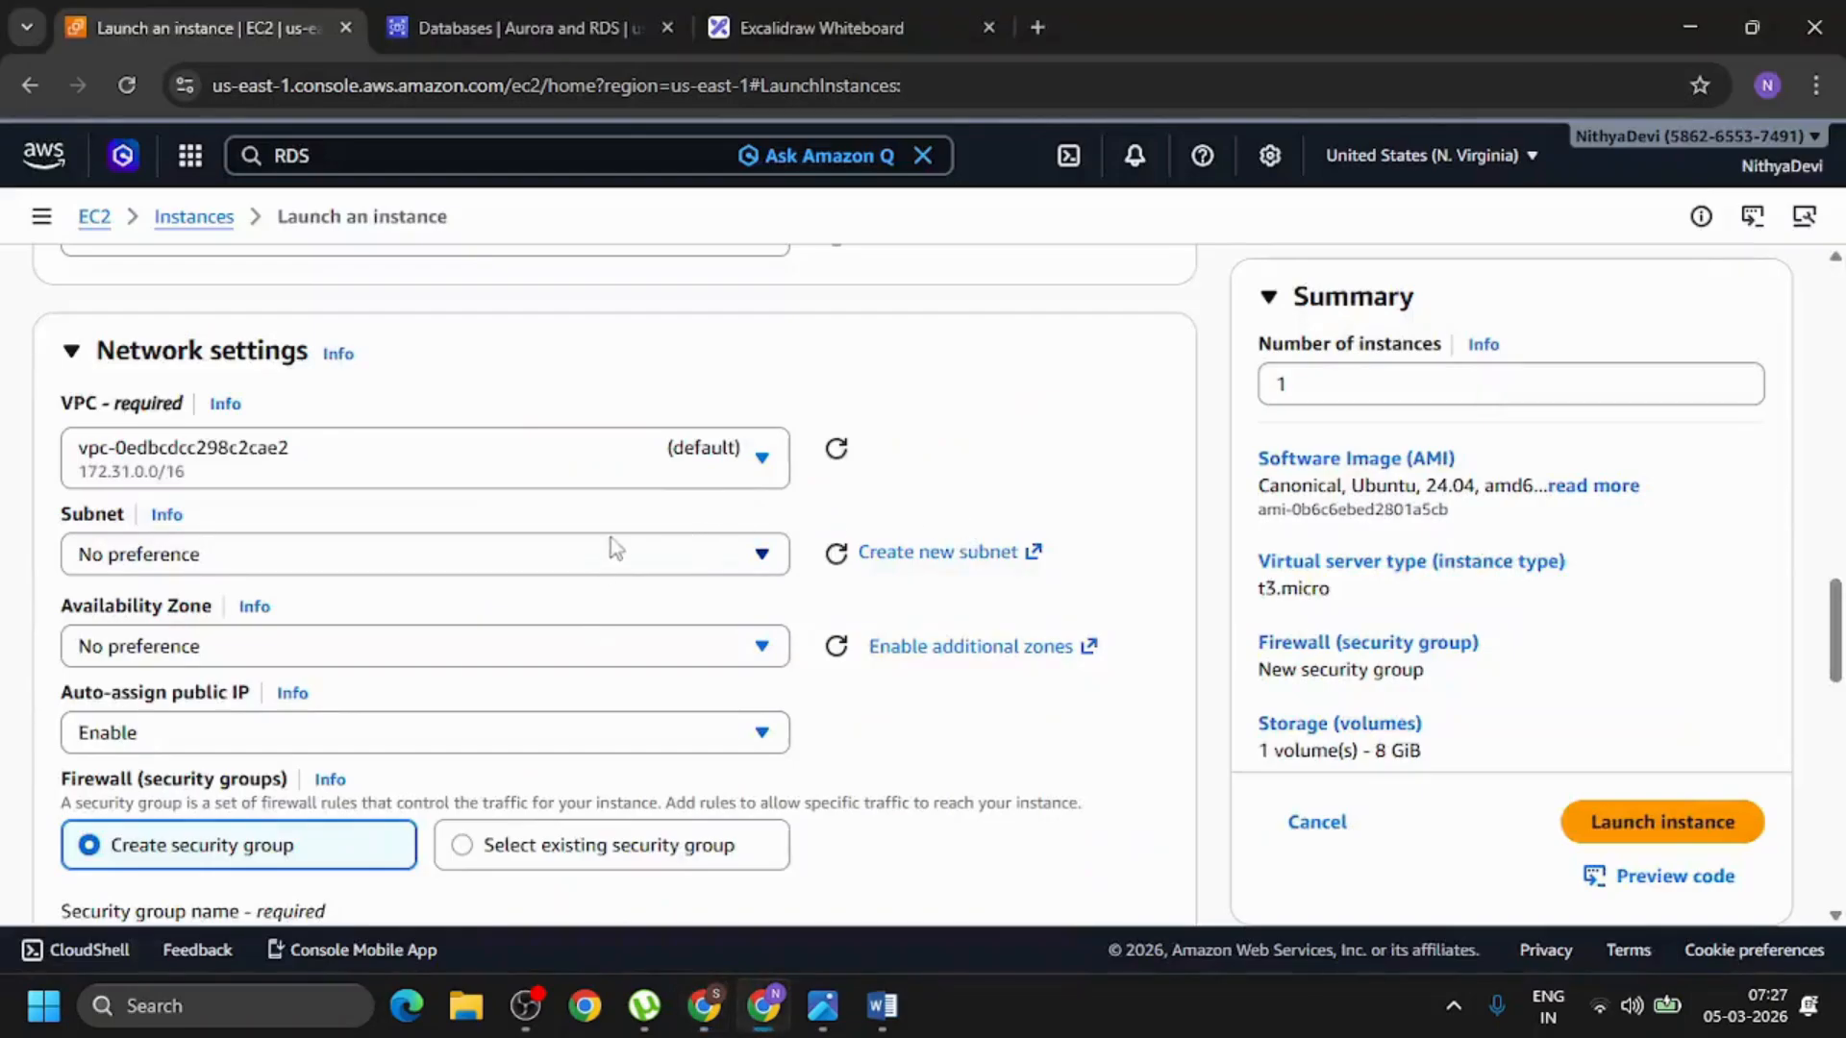
Place the instance in subnet-08c6dd4574dde0da8 and launch it
left_click(623, 560)
left_click(589, 684)
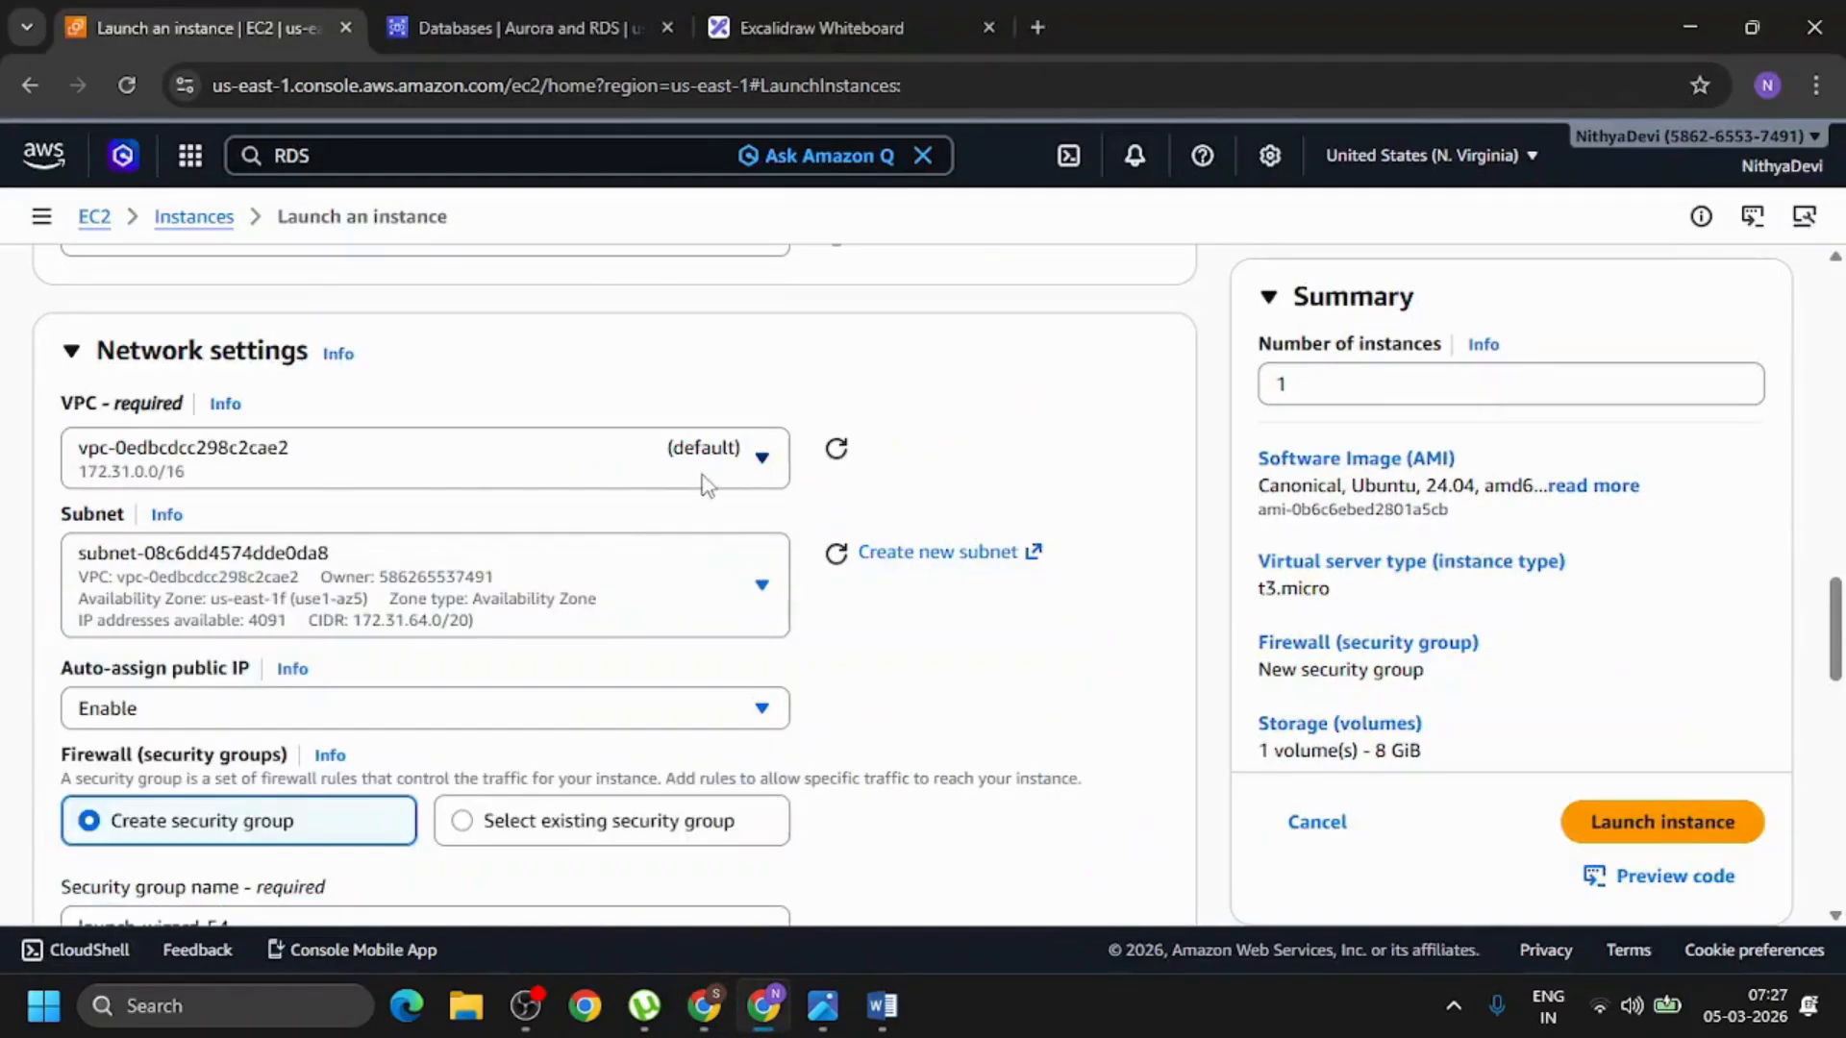
scroll(584, 733, "down", 6)
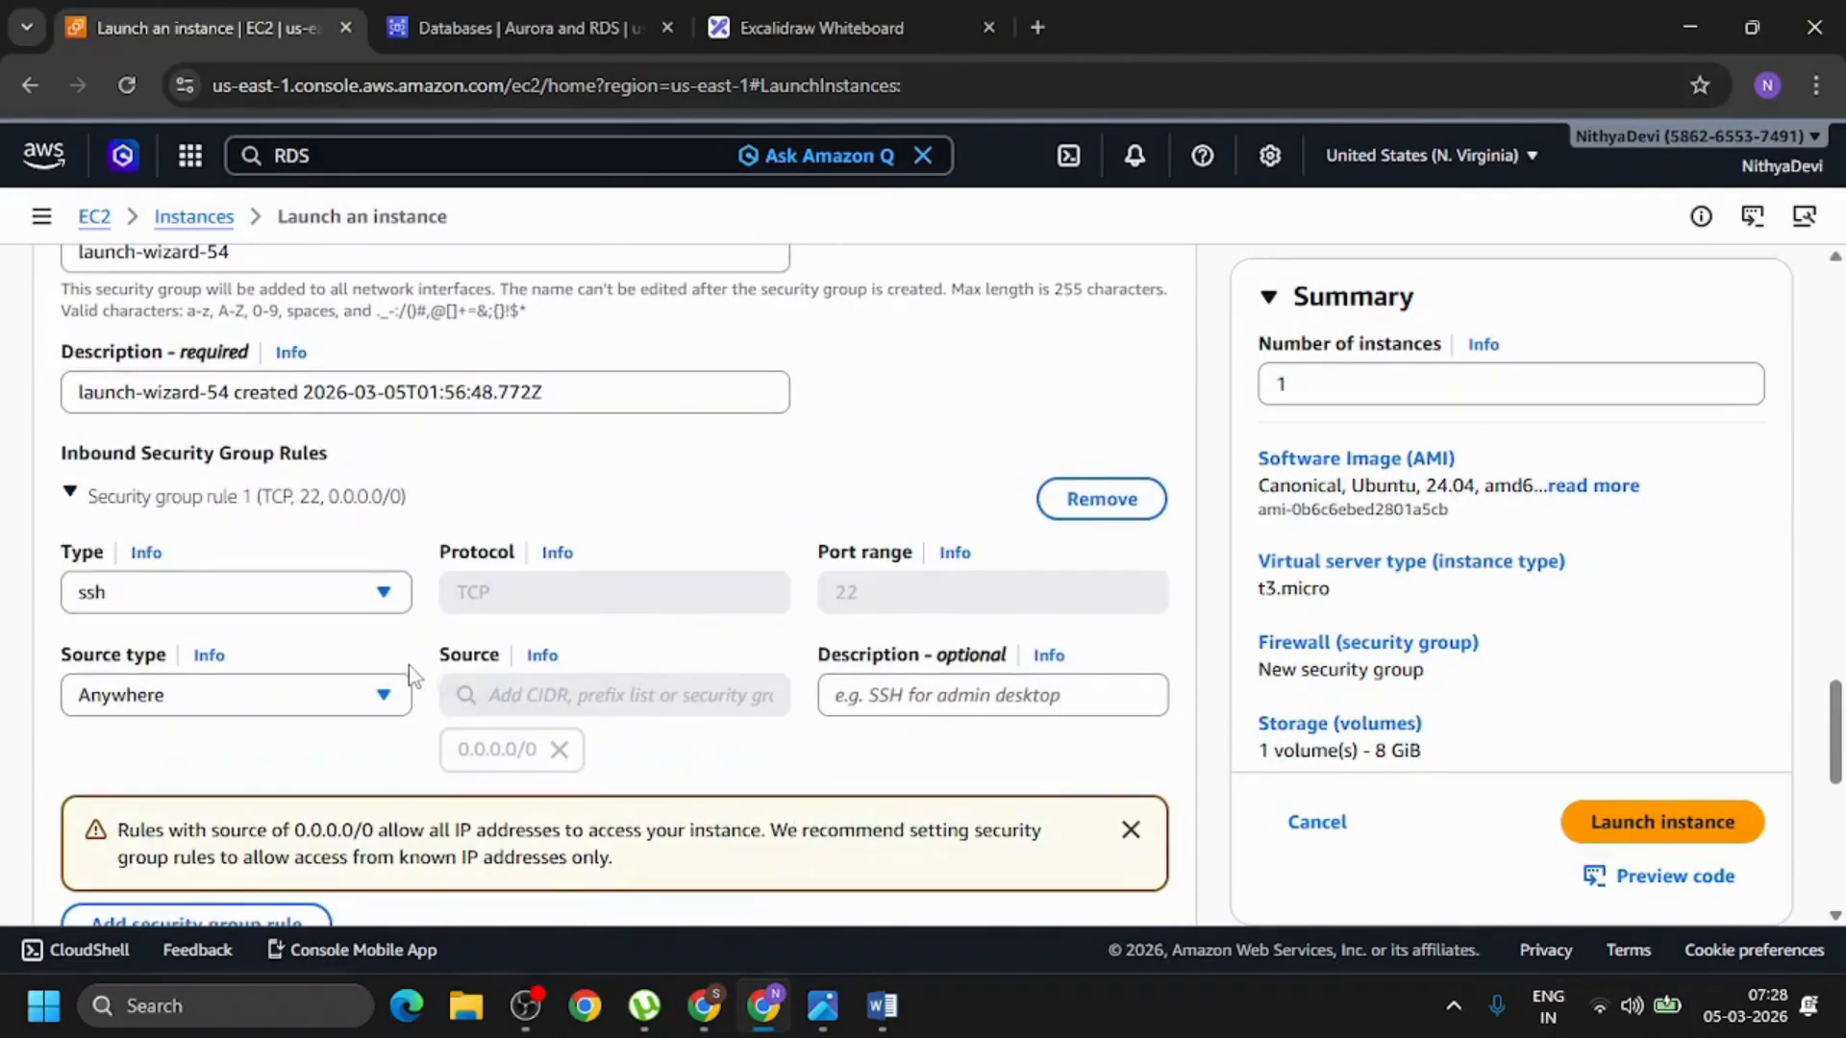
key("alt+Tab")
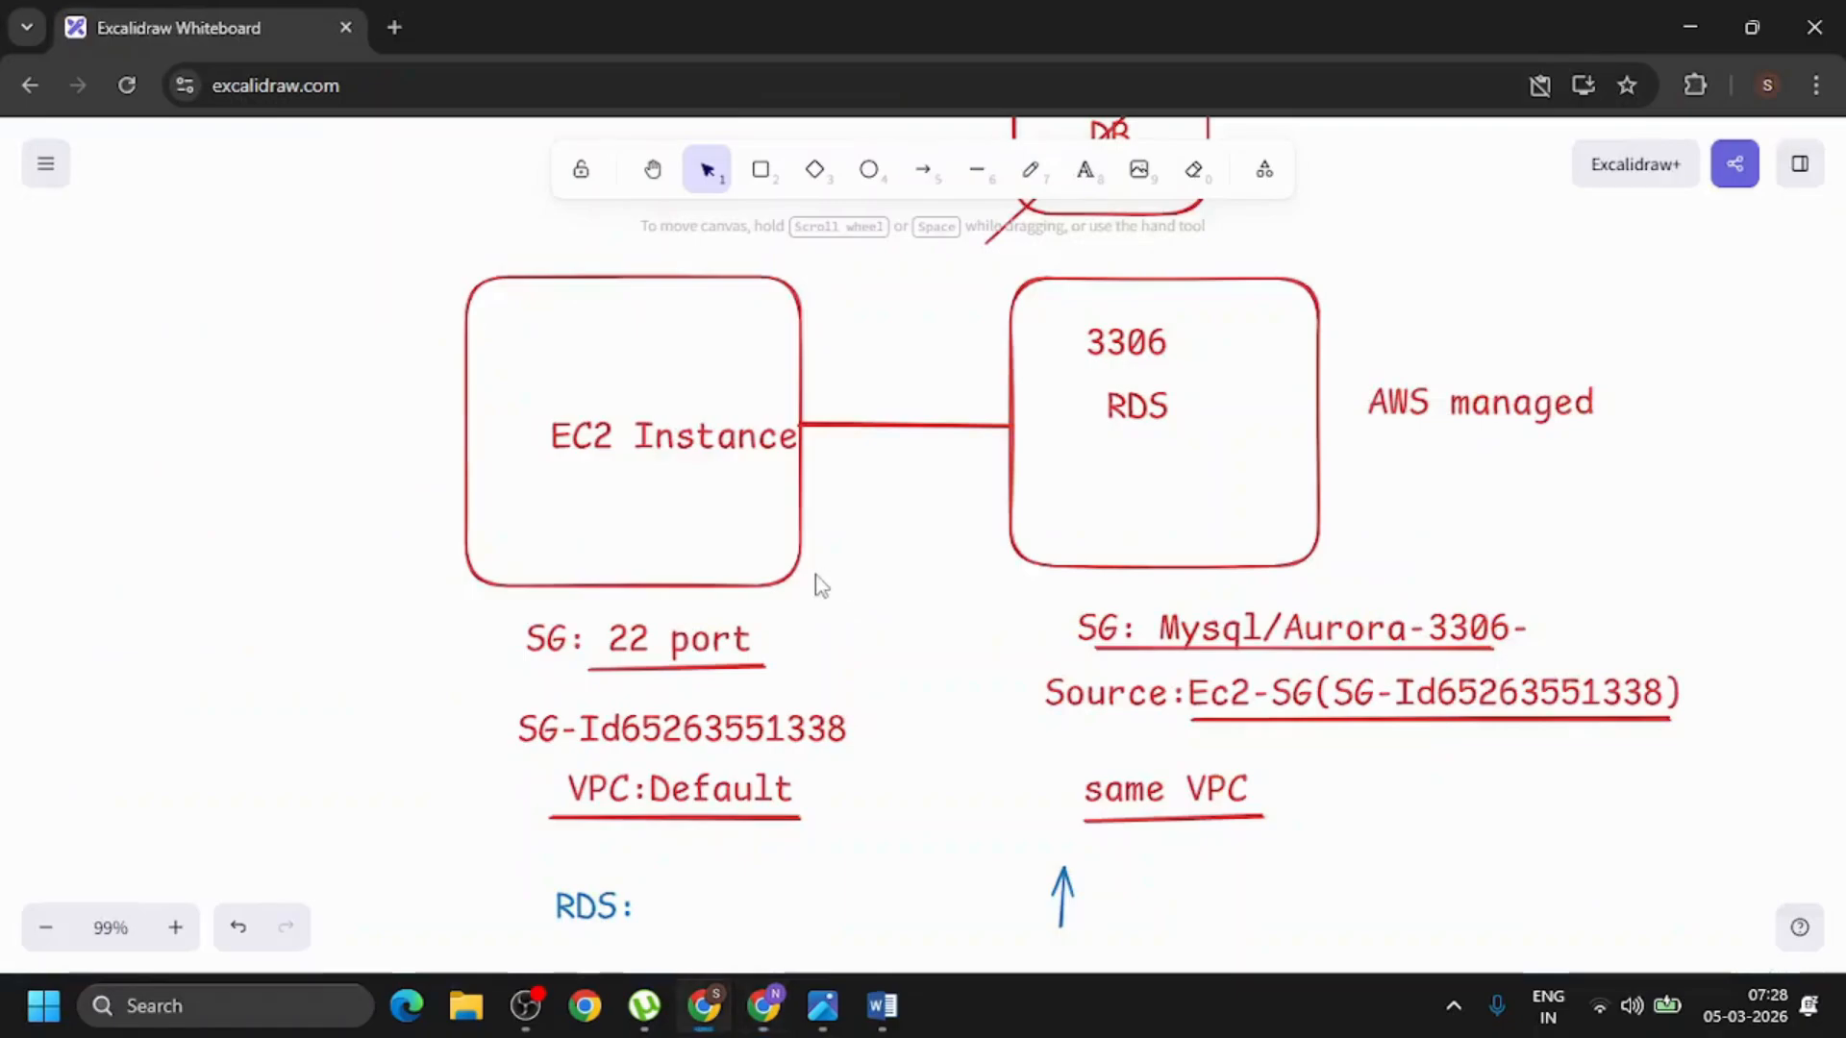
key("alt+Tab")
scroll(558, 694, "down", 4)
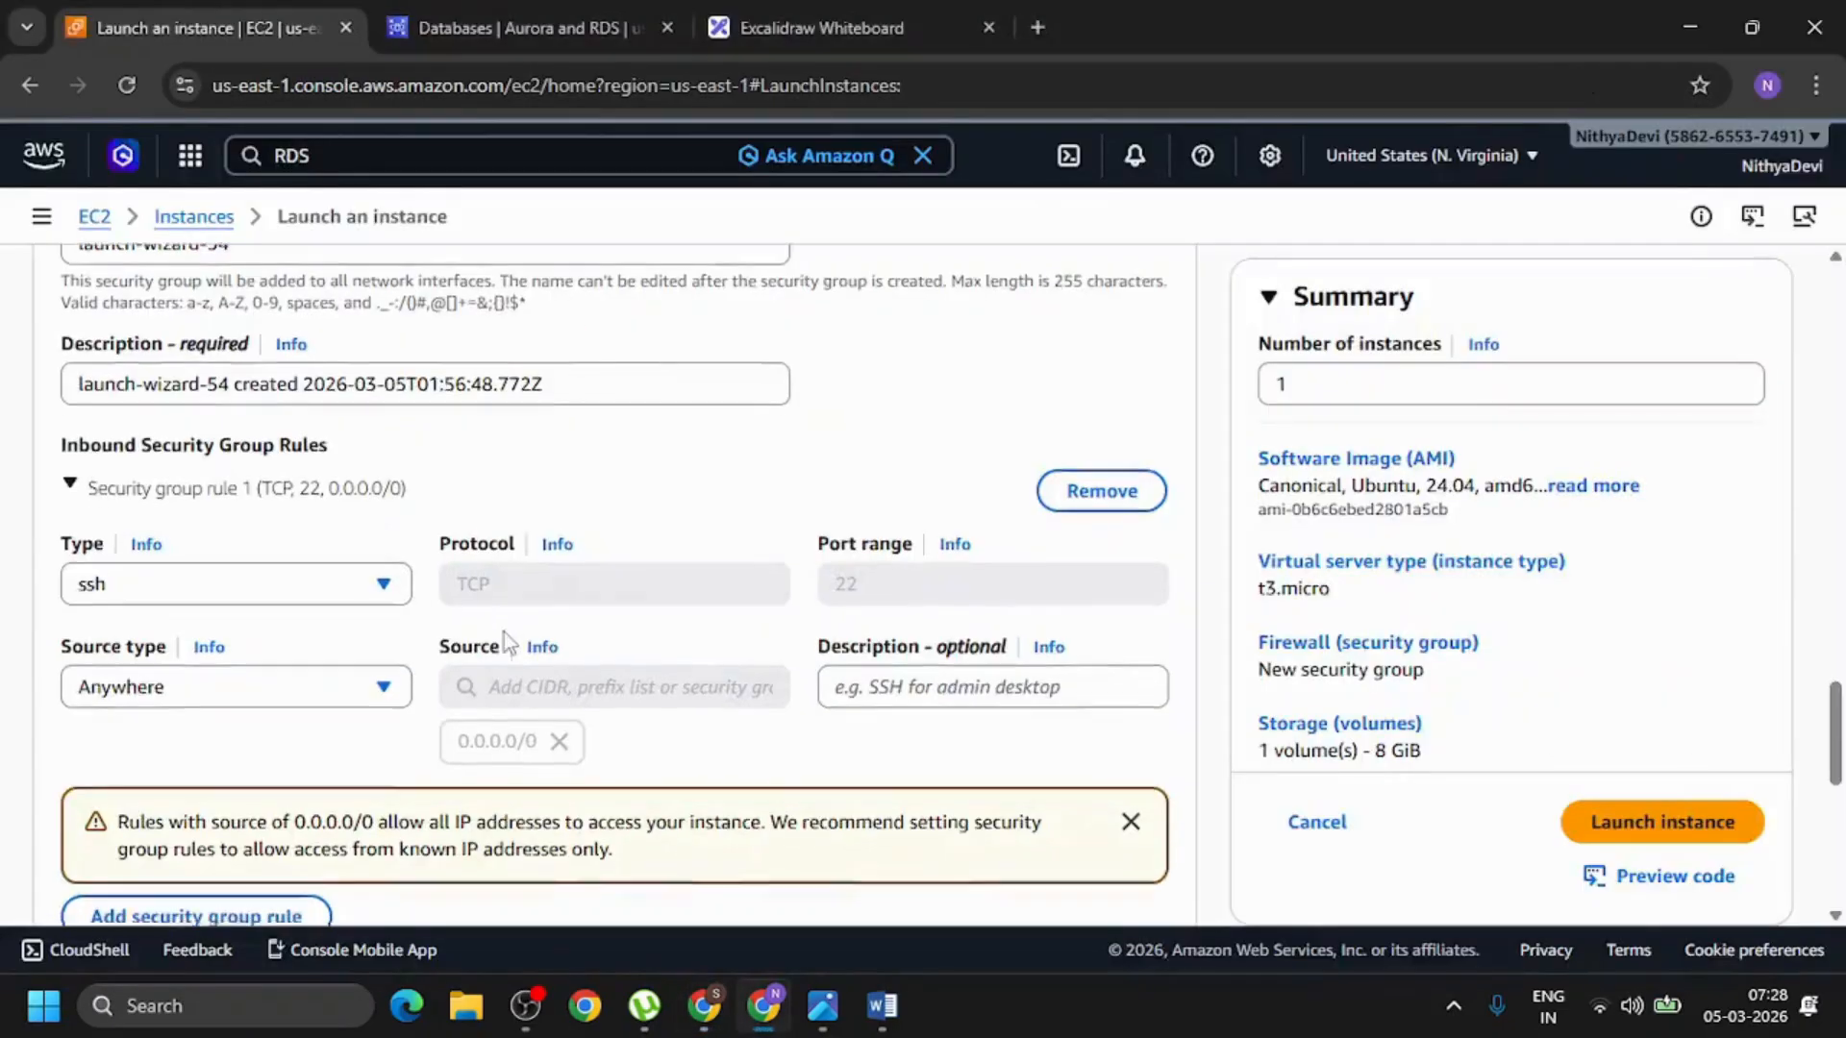
left_click(1661, 824)
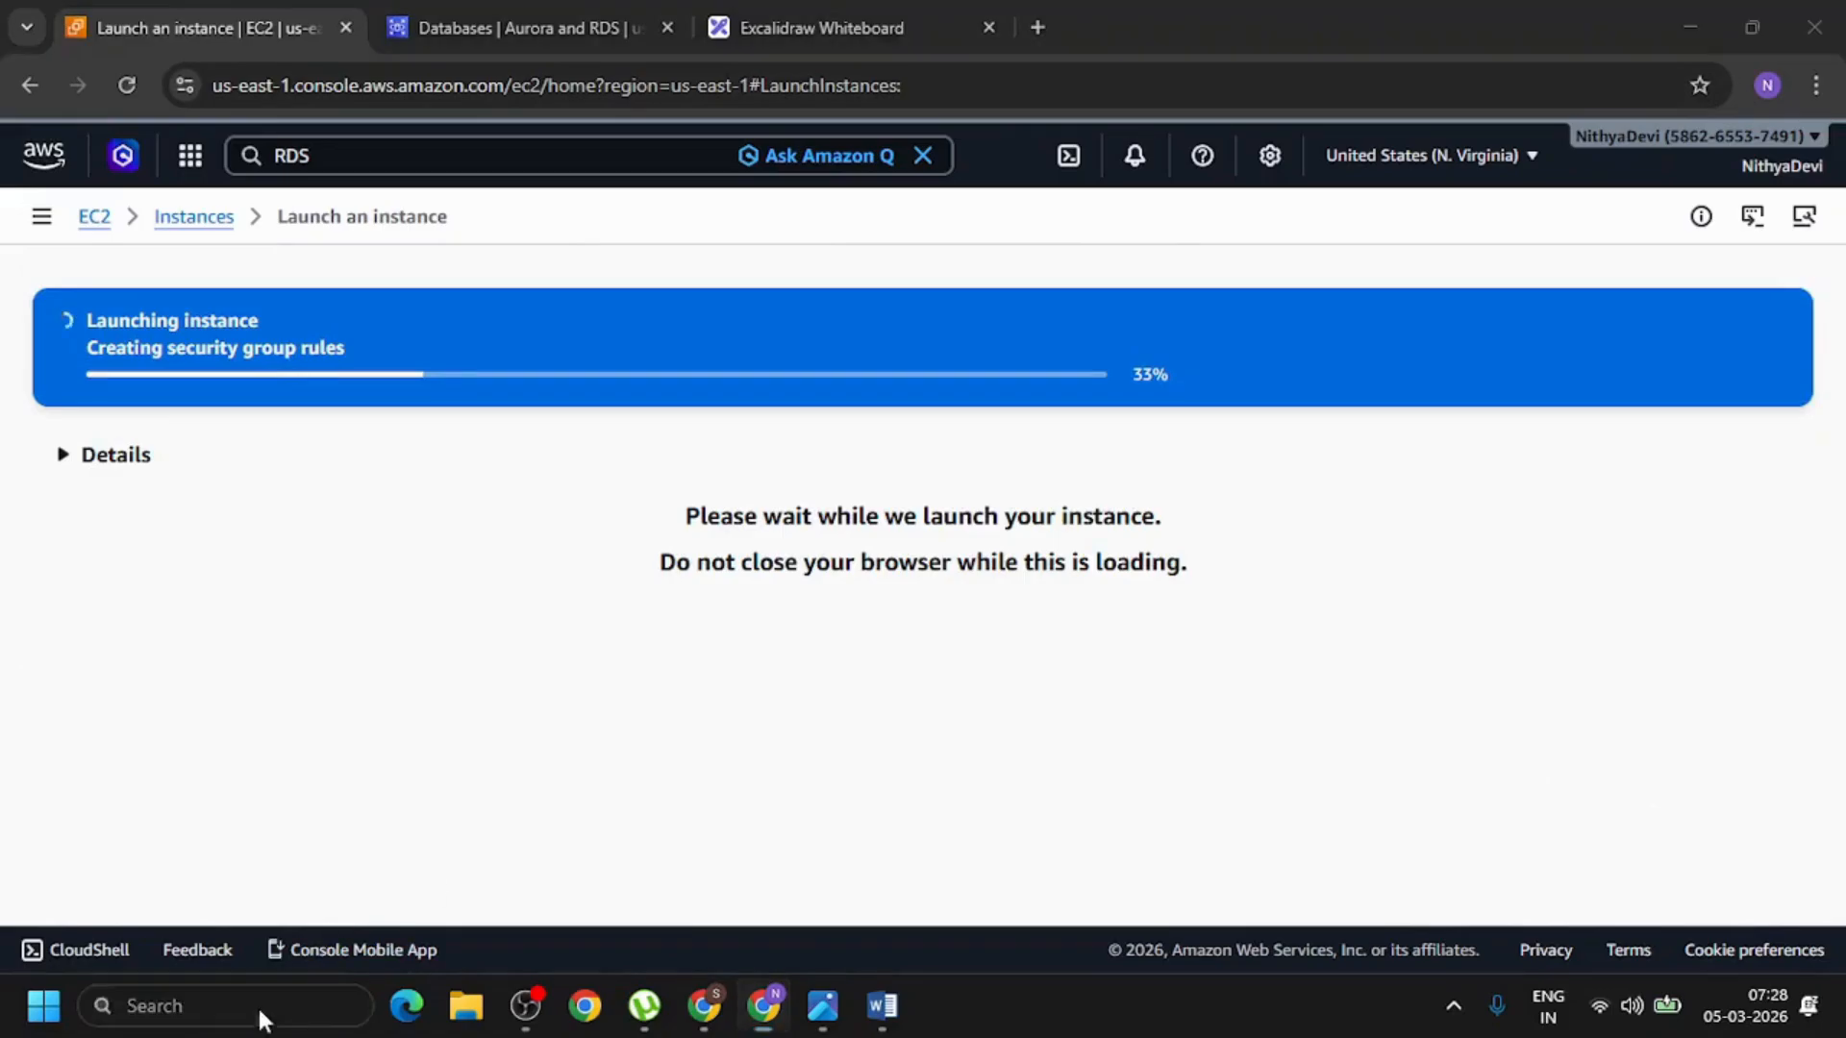
left_click(260, 1006)
Open a full-screen Git Bash, change into Documents/AWS PEM, and clear the screen
type("git")
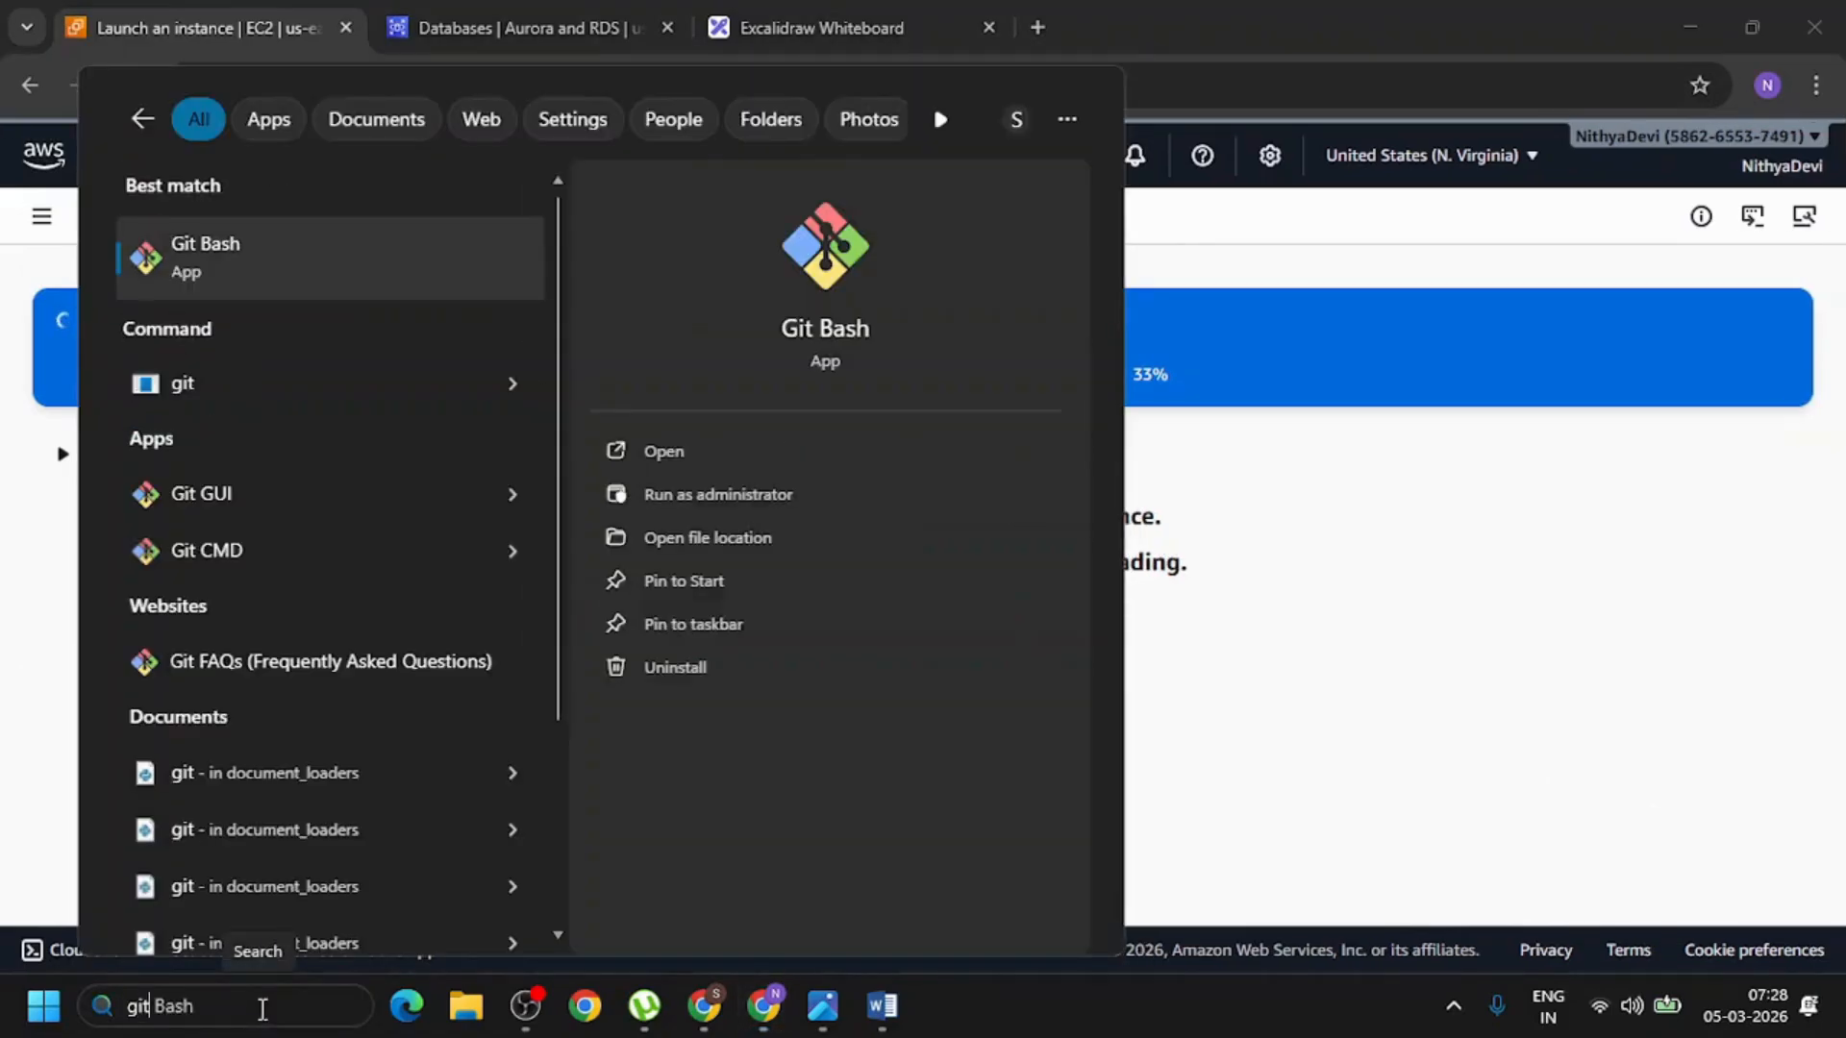
key("Return")
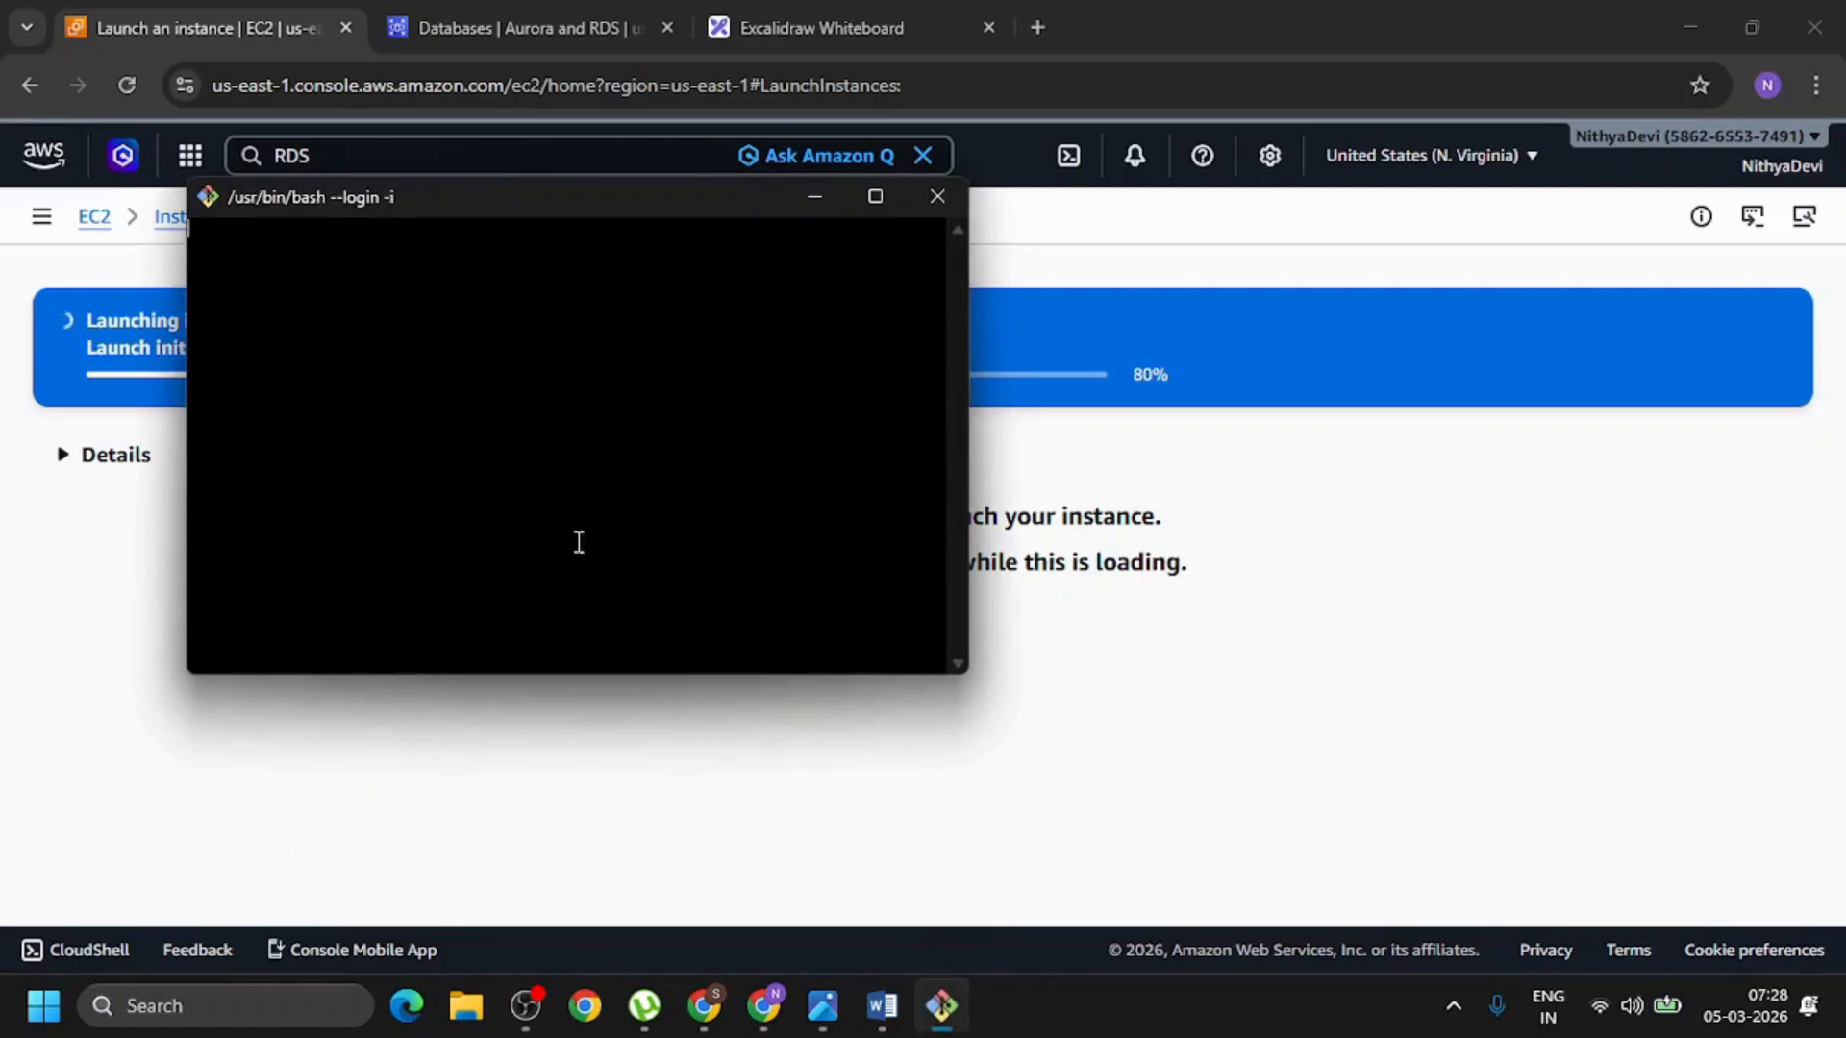
left_click(875, 198)
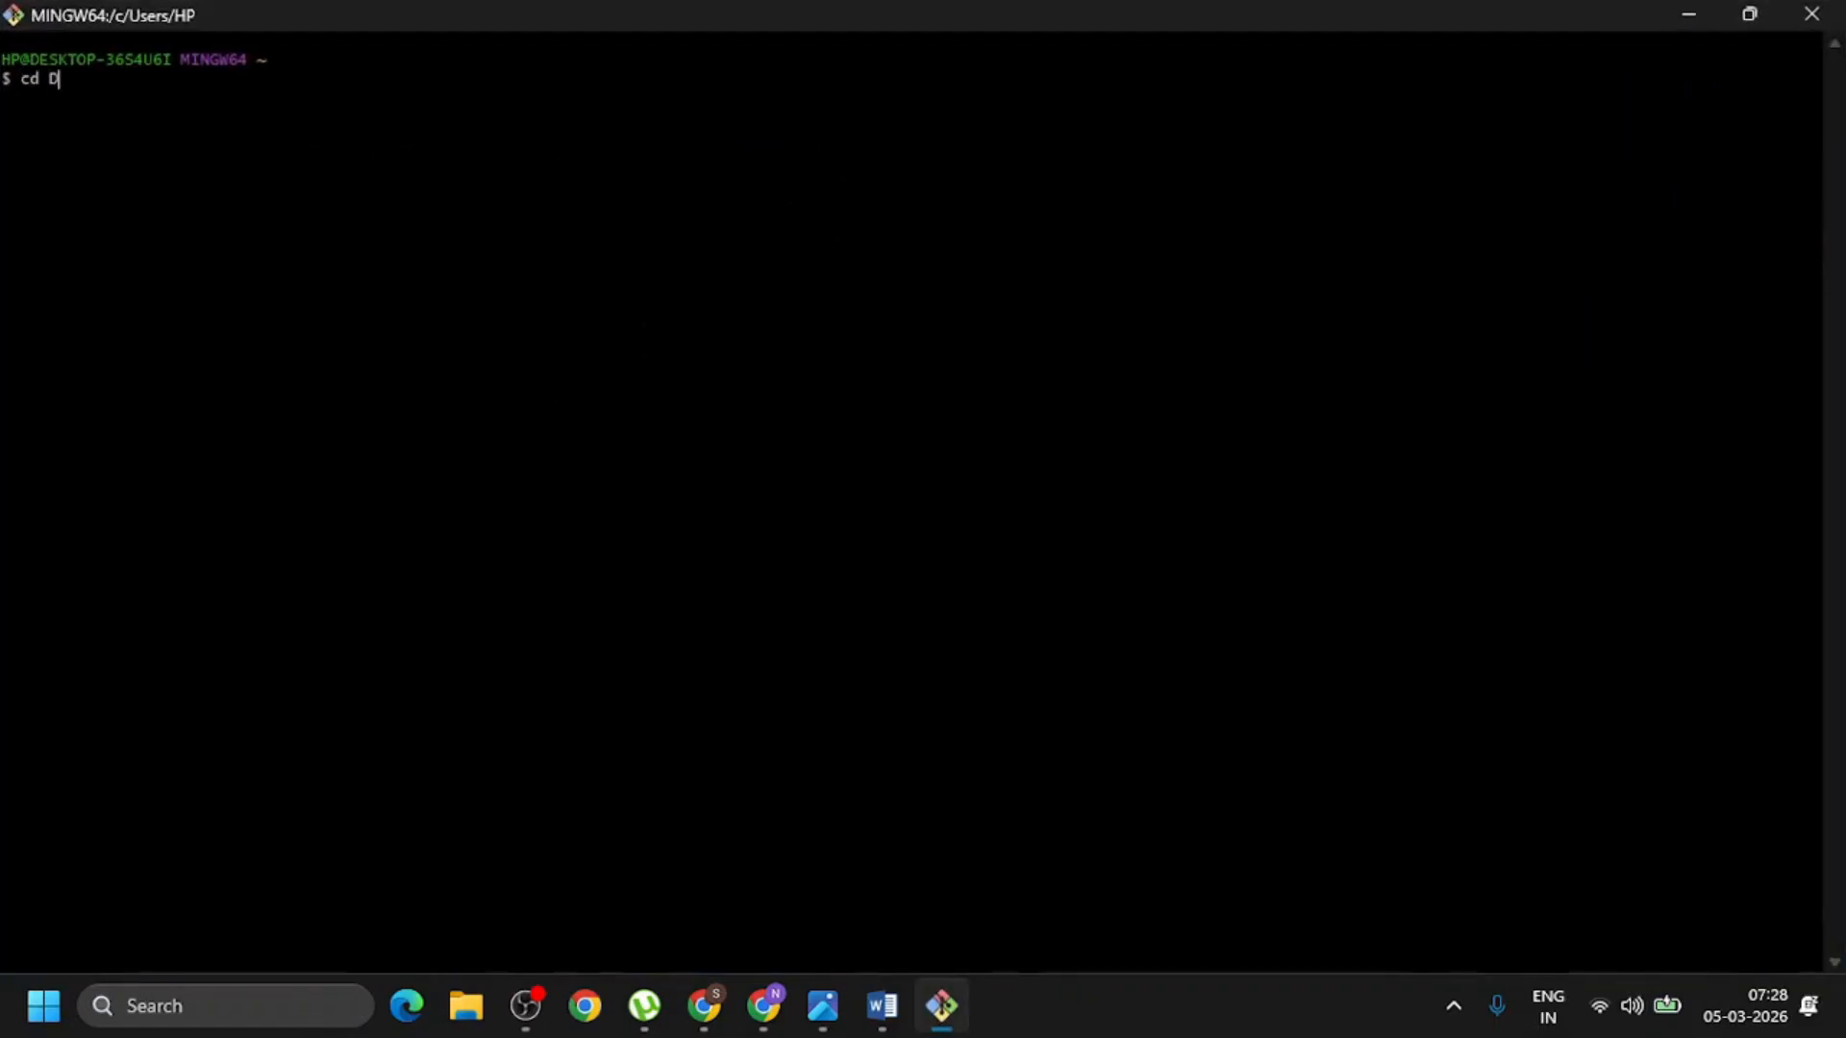
type("cd Docu")
key("Tab")
type("AWS")
key("Tab")
key("Return")
scroll(923, 500, "up", 5)
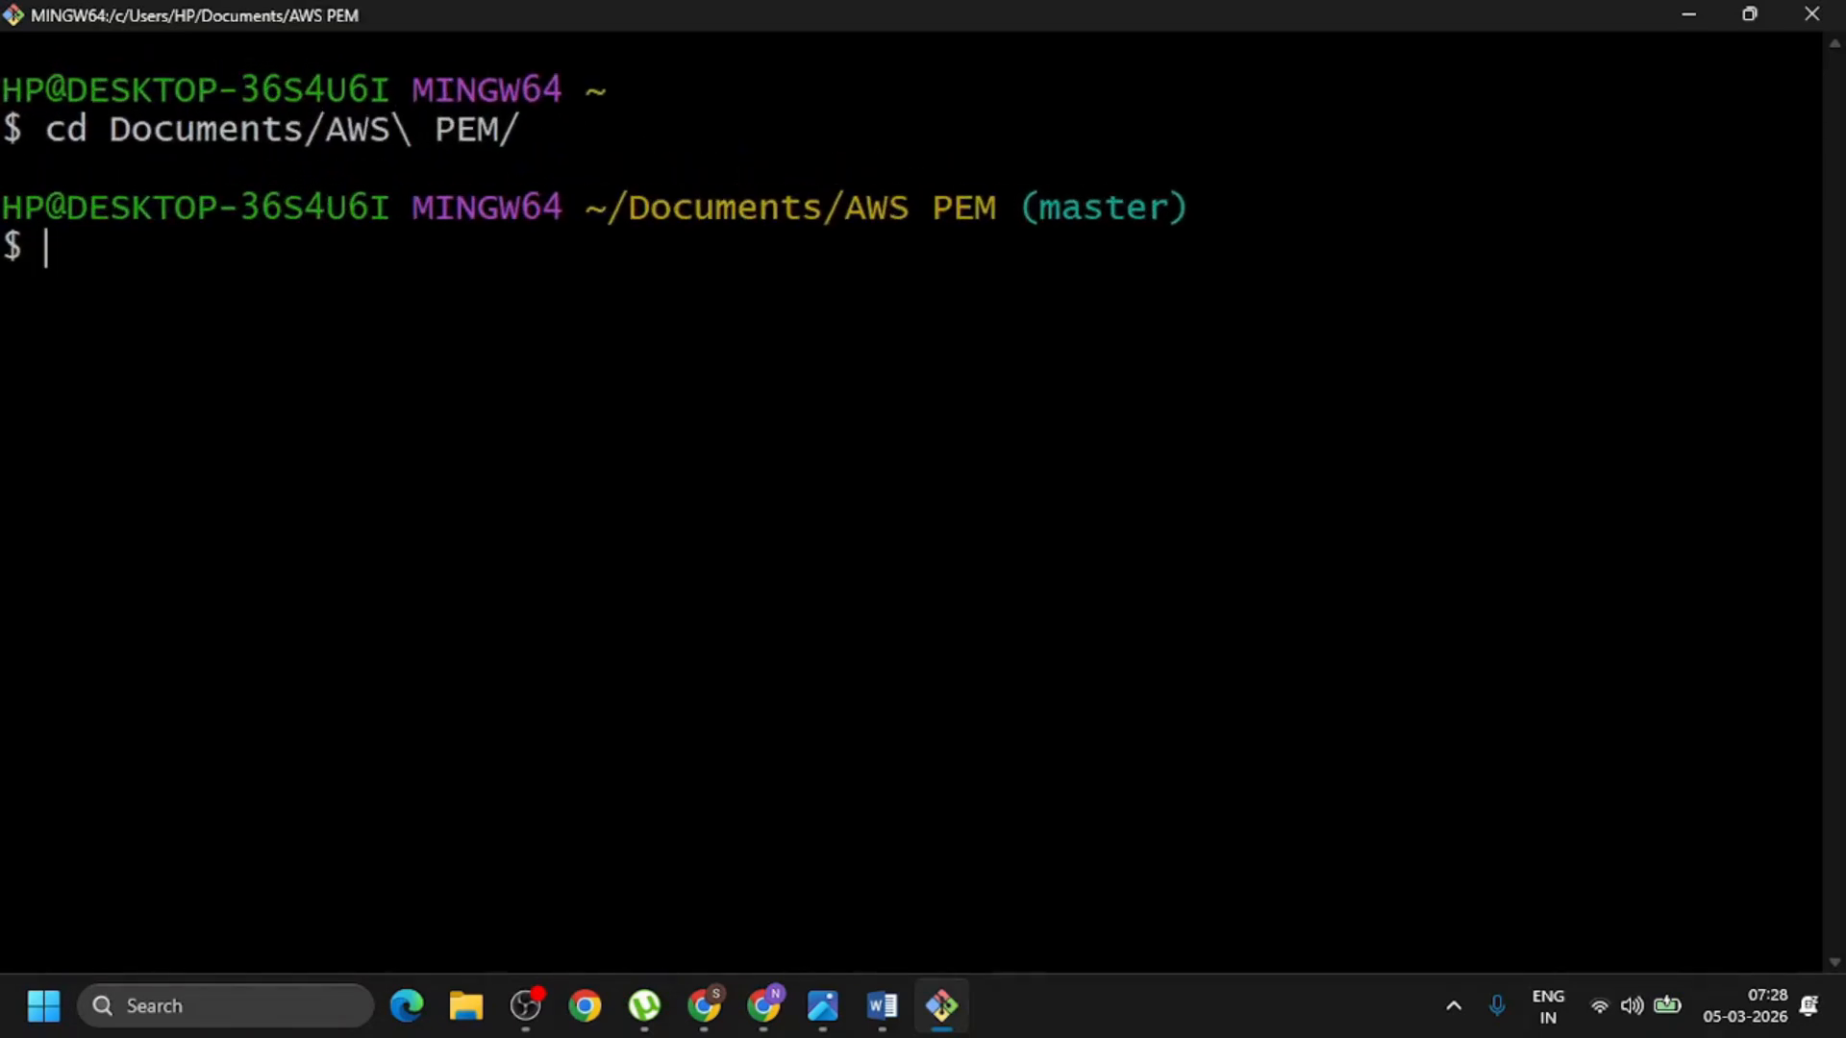
type("clear")
key("Return")
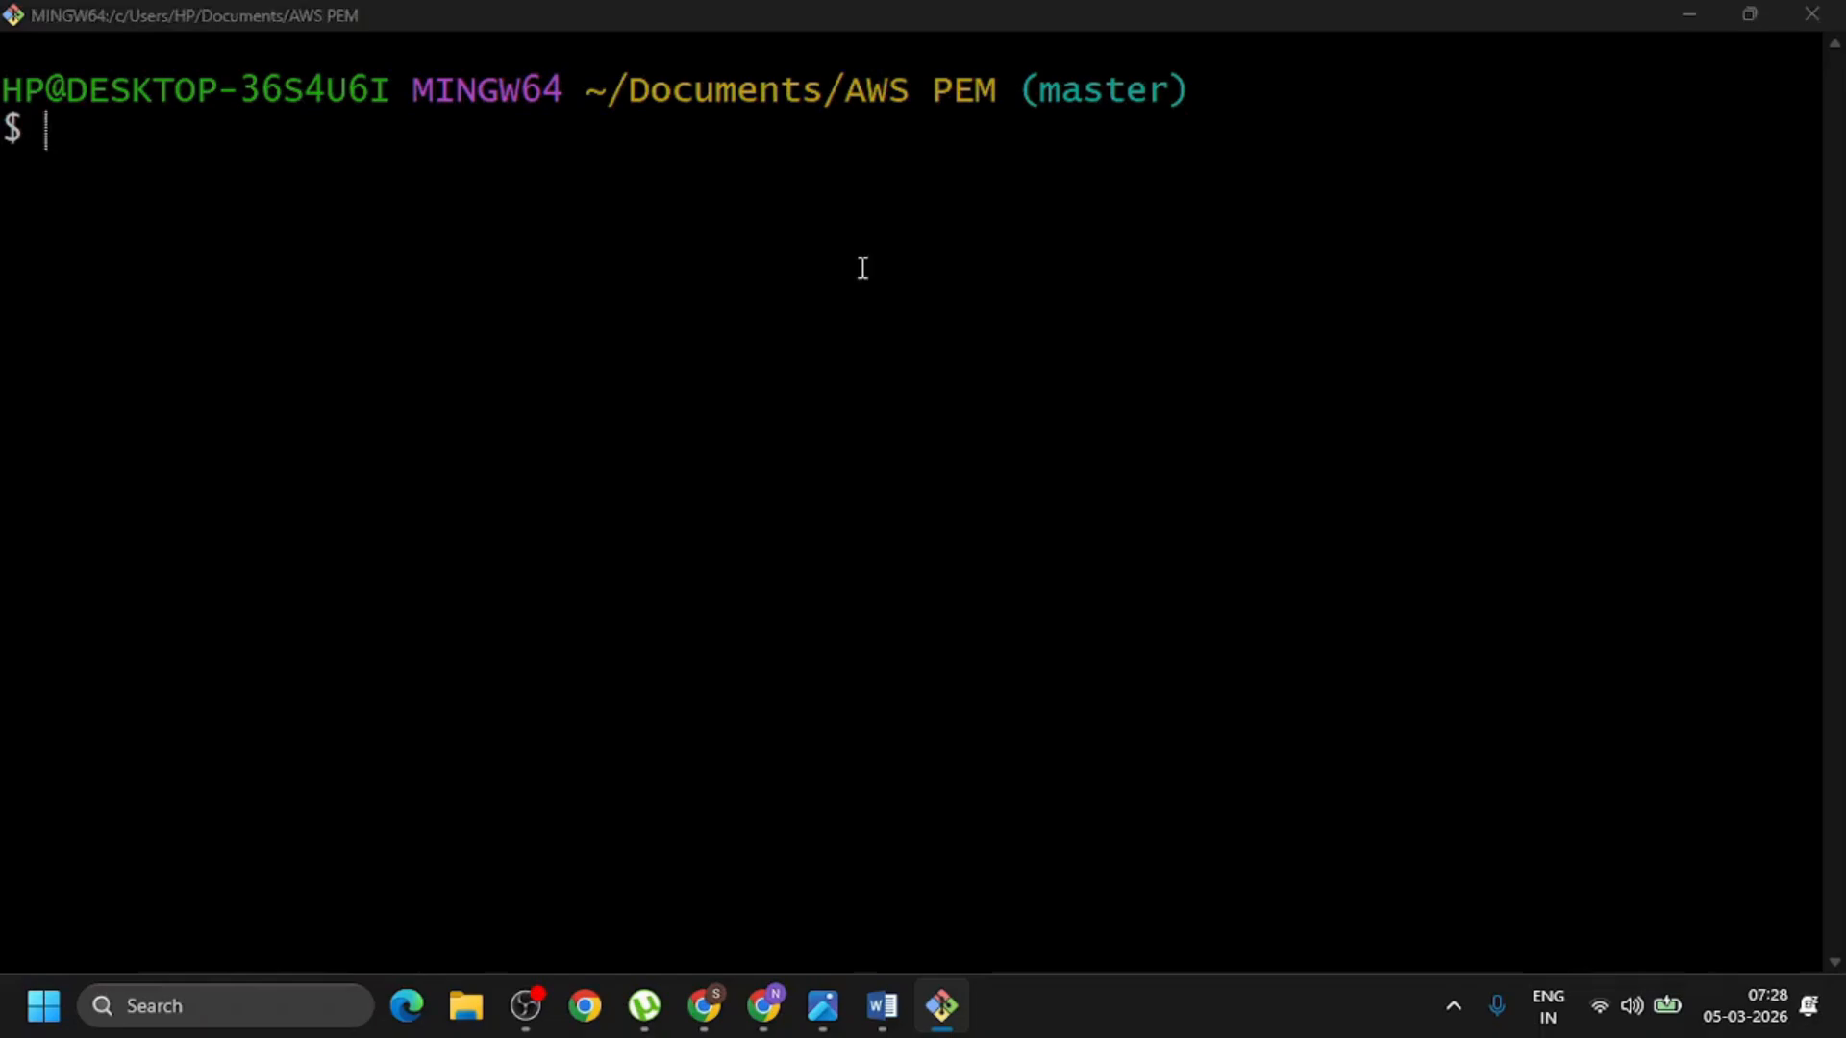
key("alt+Tab")
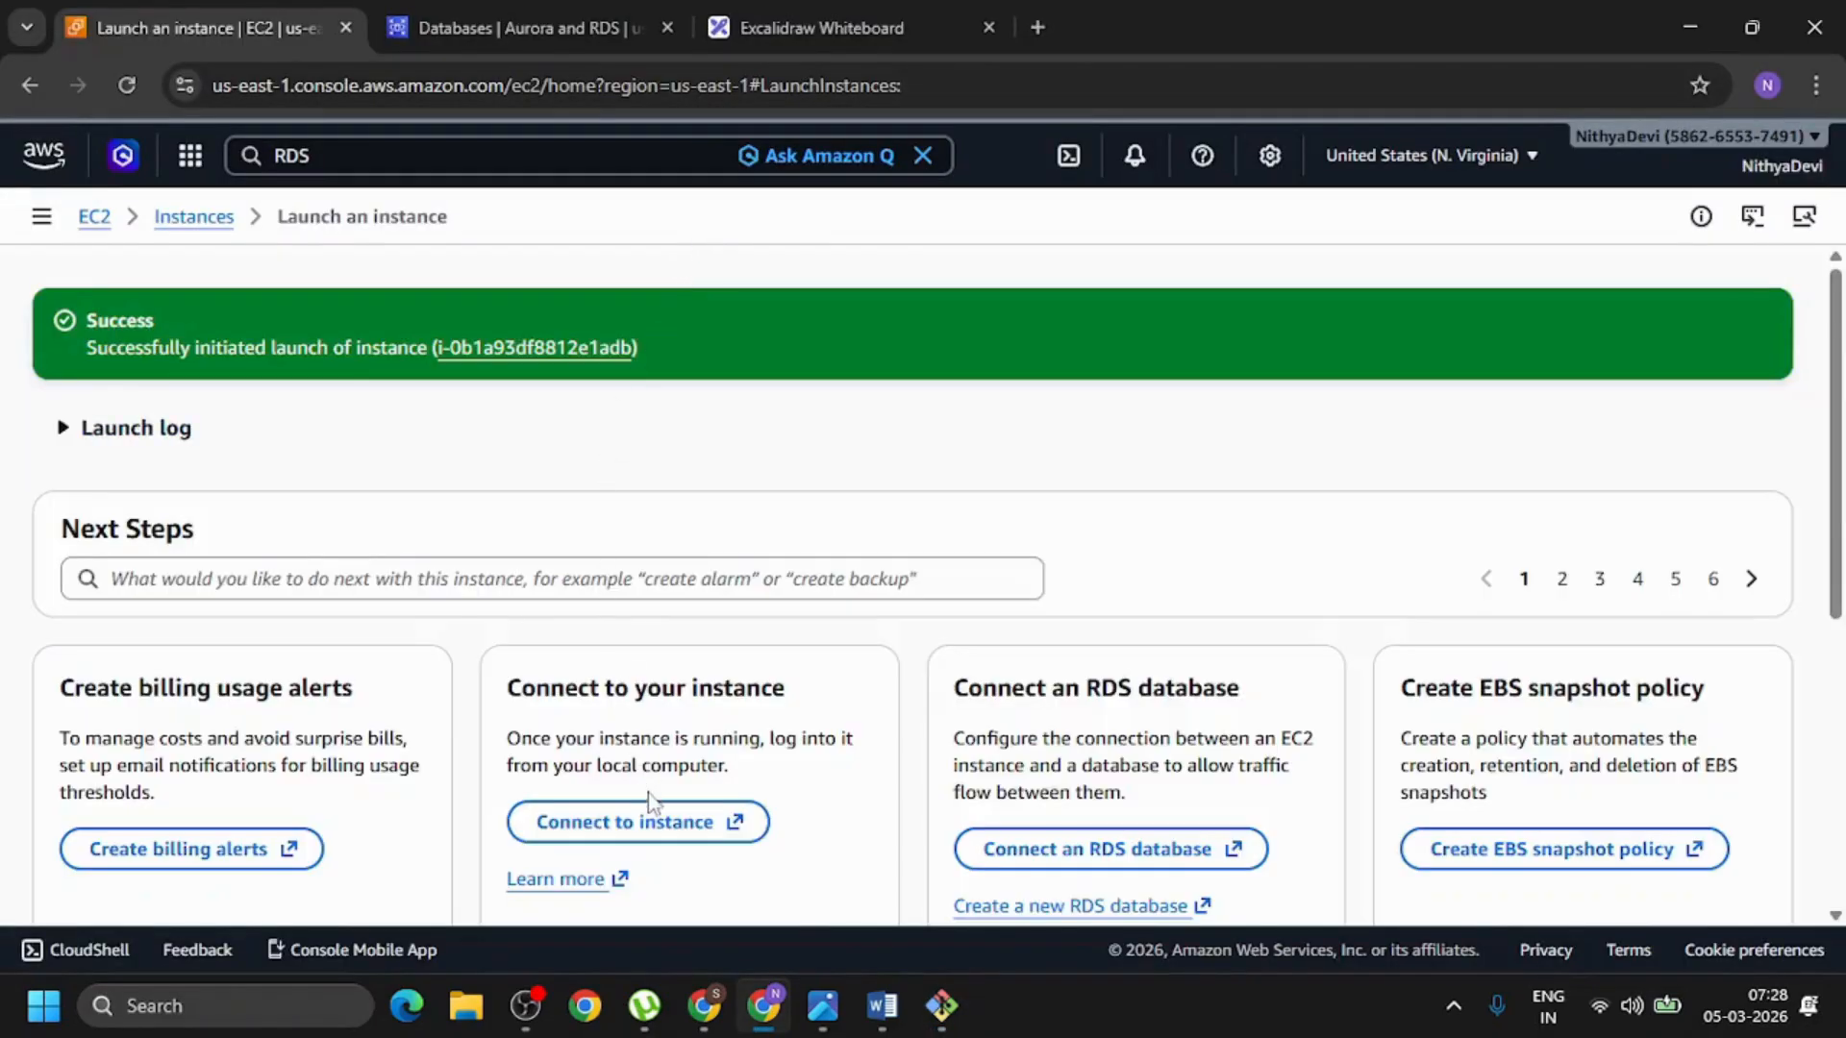
View the instance's connect page, then start creating a database in RDS
left_click(644, 825)
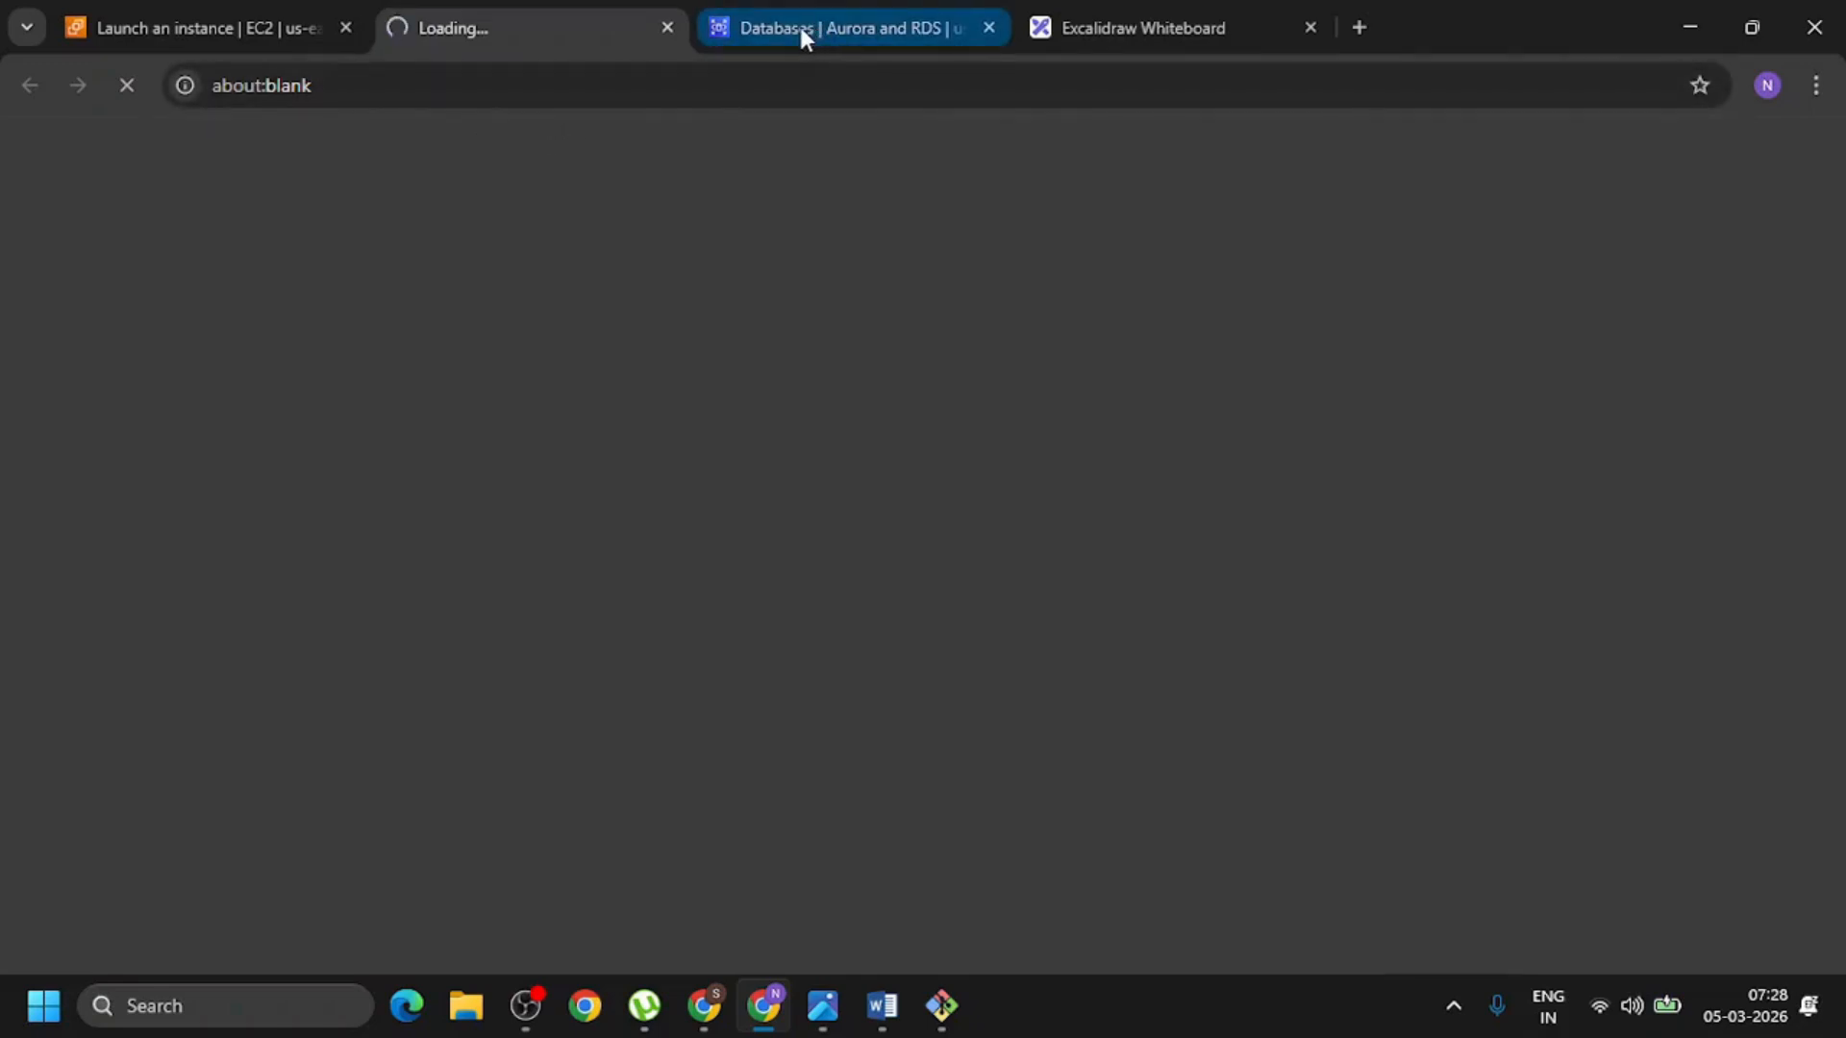
left_click(842, 19)
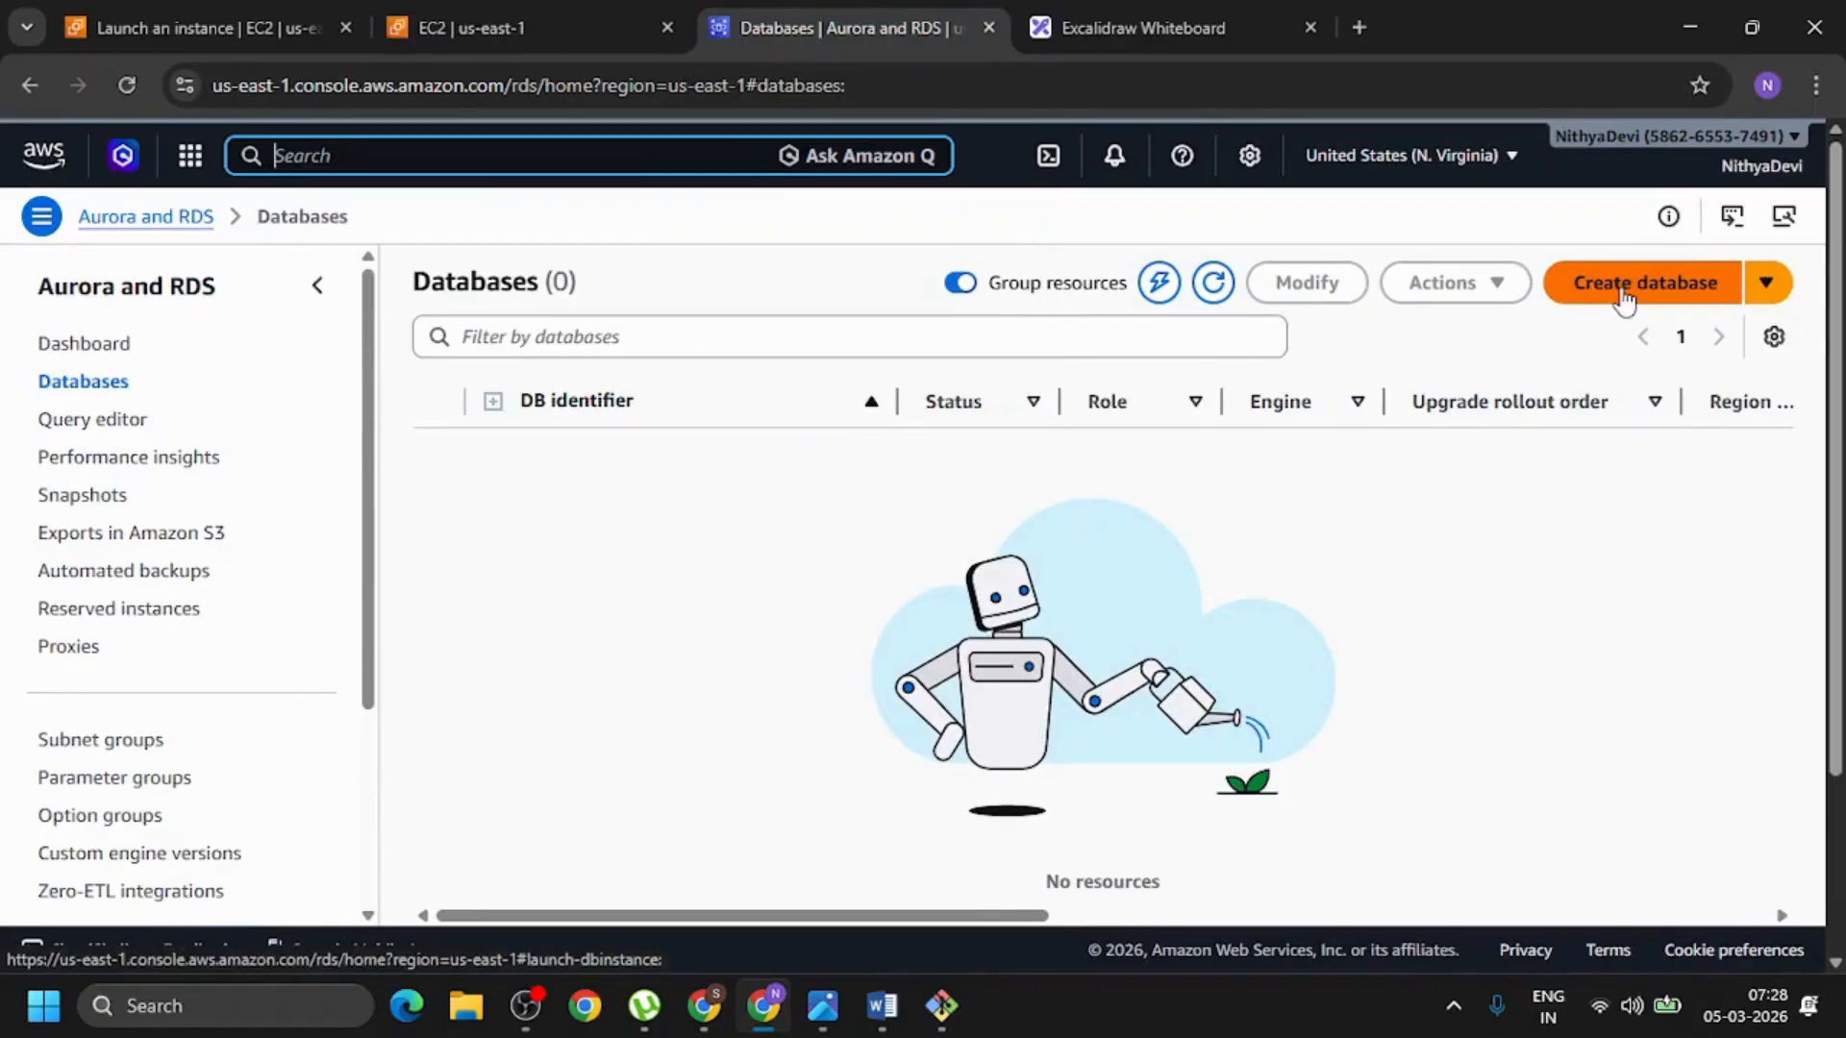
left_click(703, 1005)
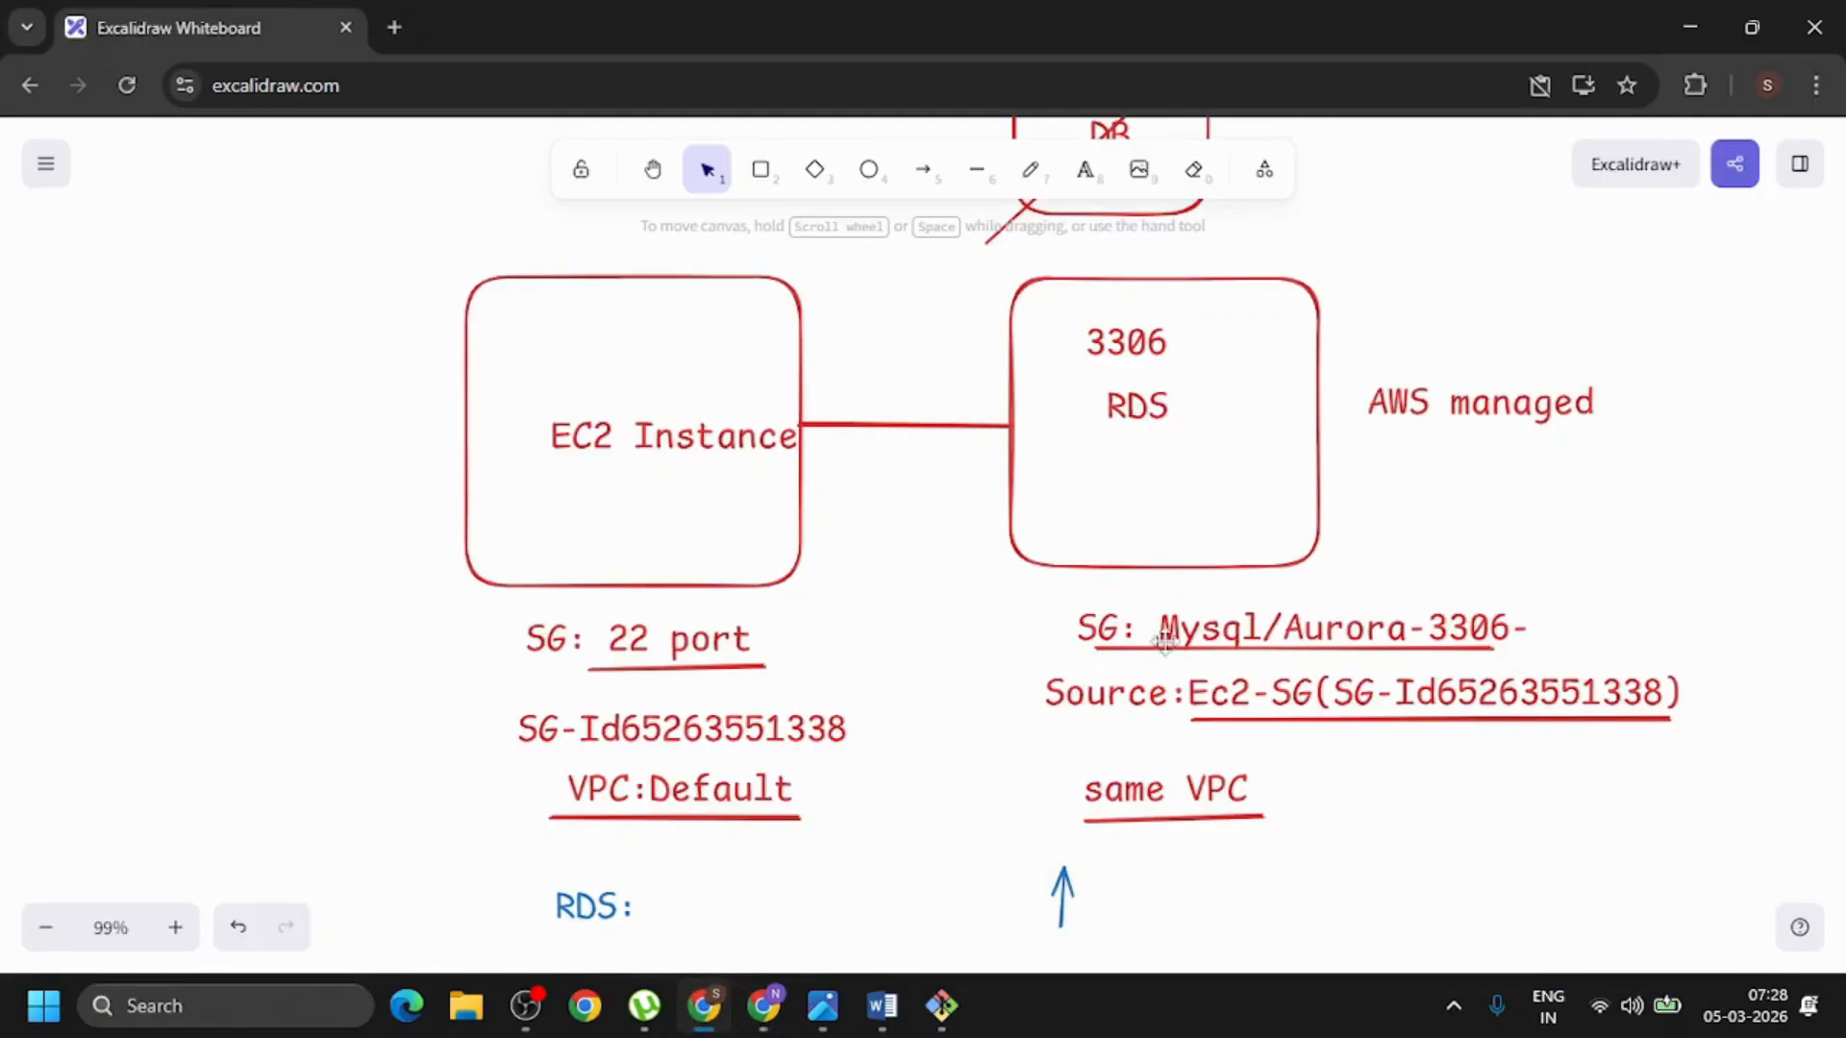
left_click(1689, 26)
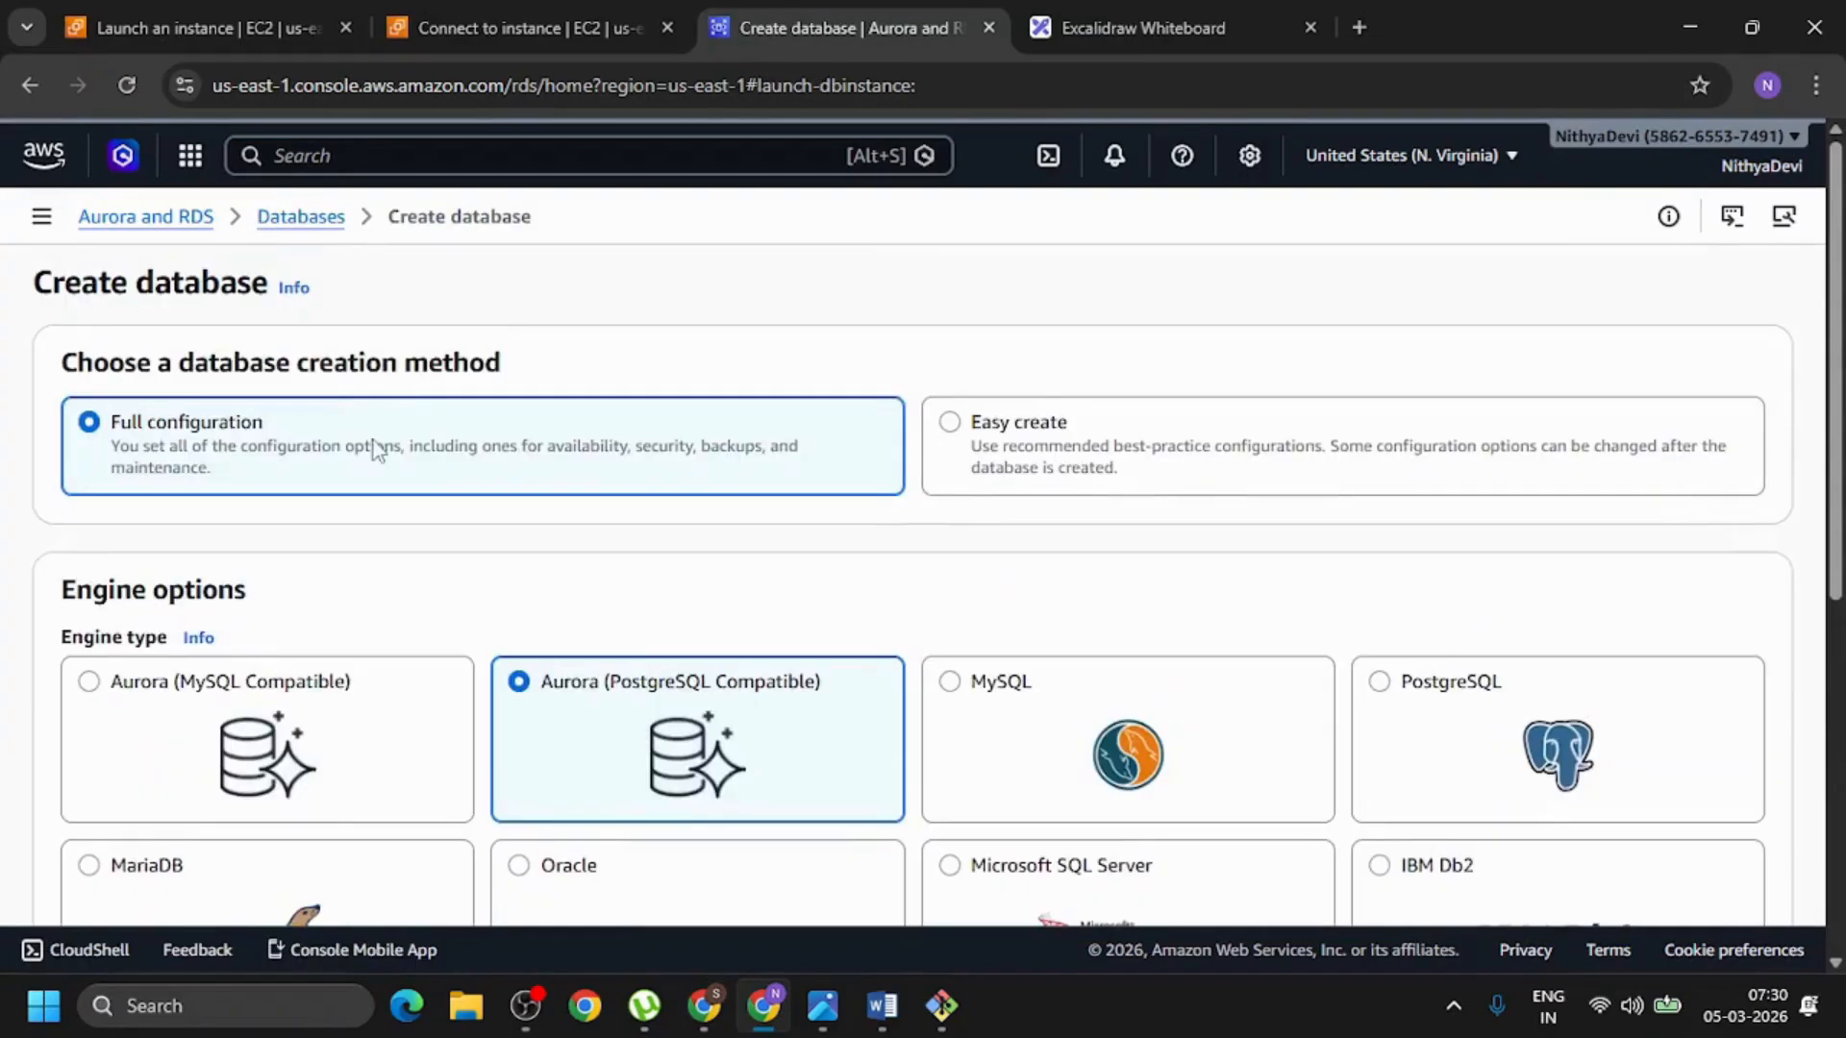
Choose the MySQL engine with version MySQL Community 8.4.7
scroll(548, 498, "down", 3)
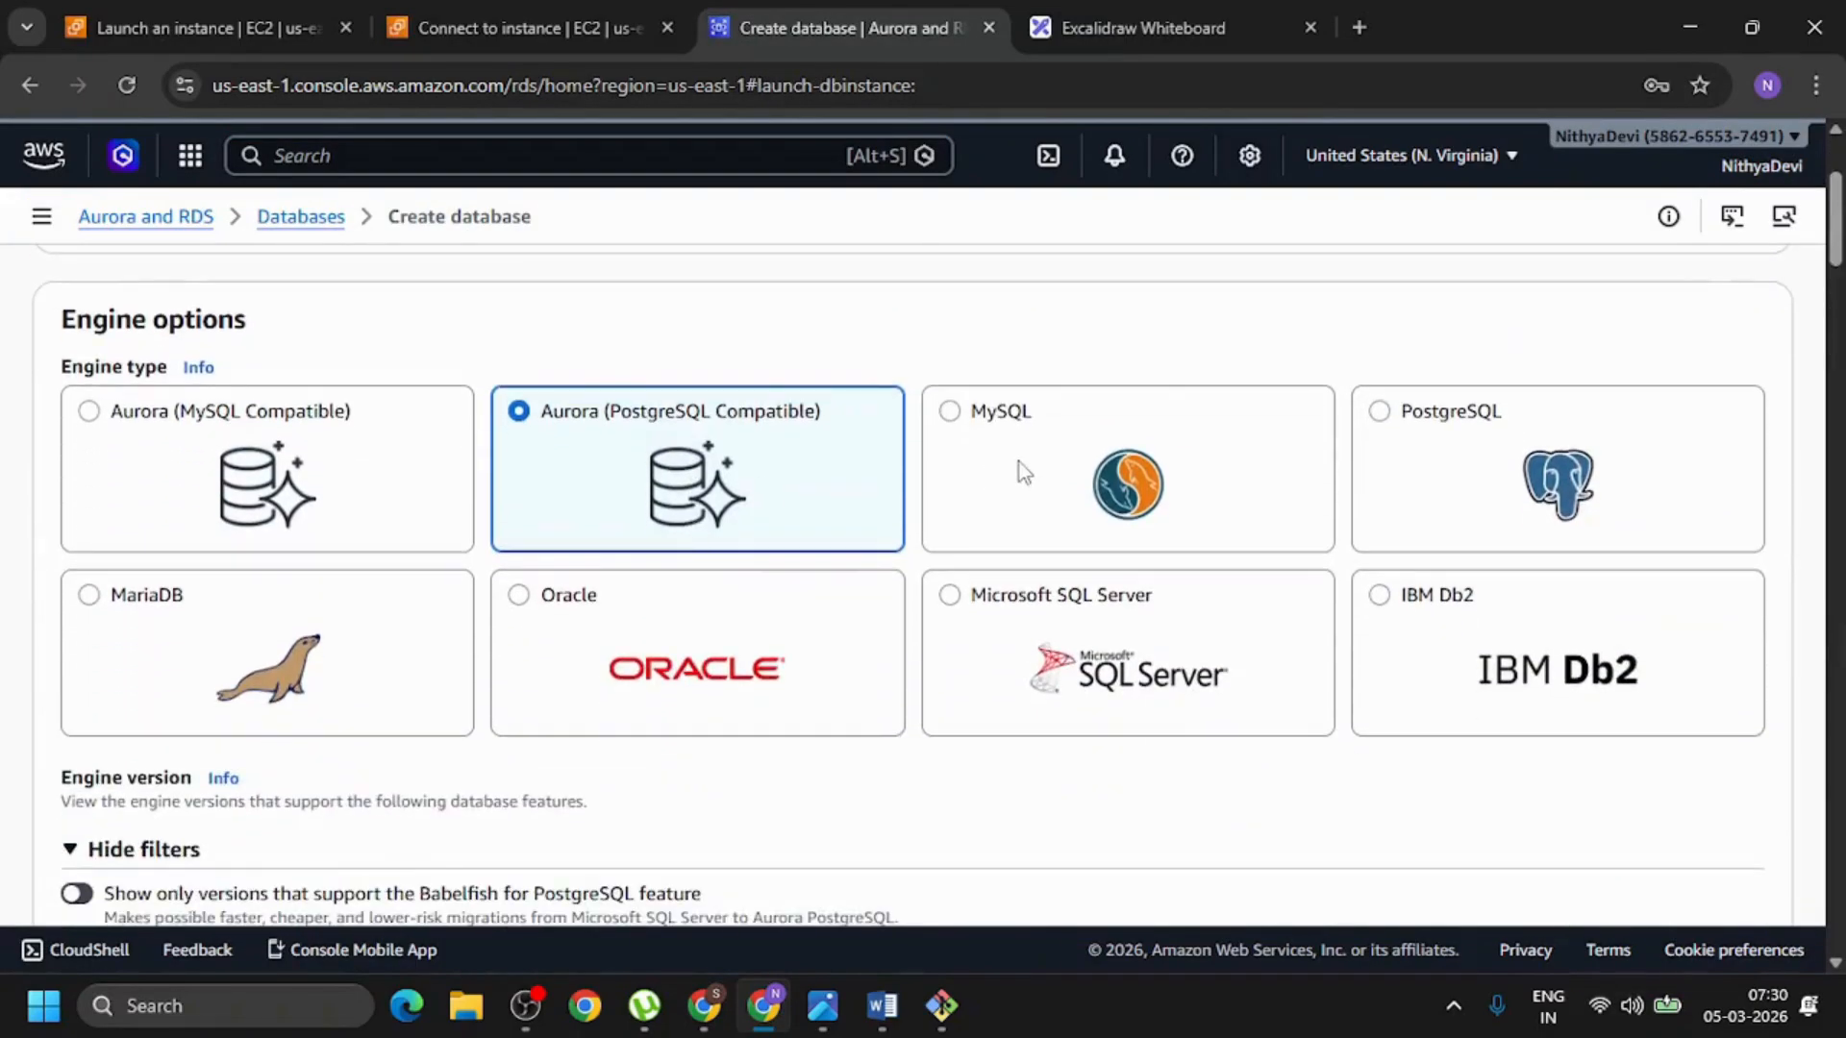
left_click(1019, 469)
scroll(996, 467, "down", 6)
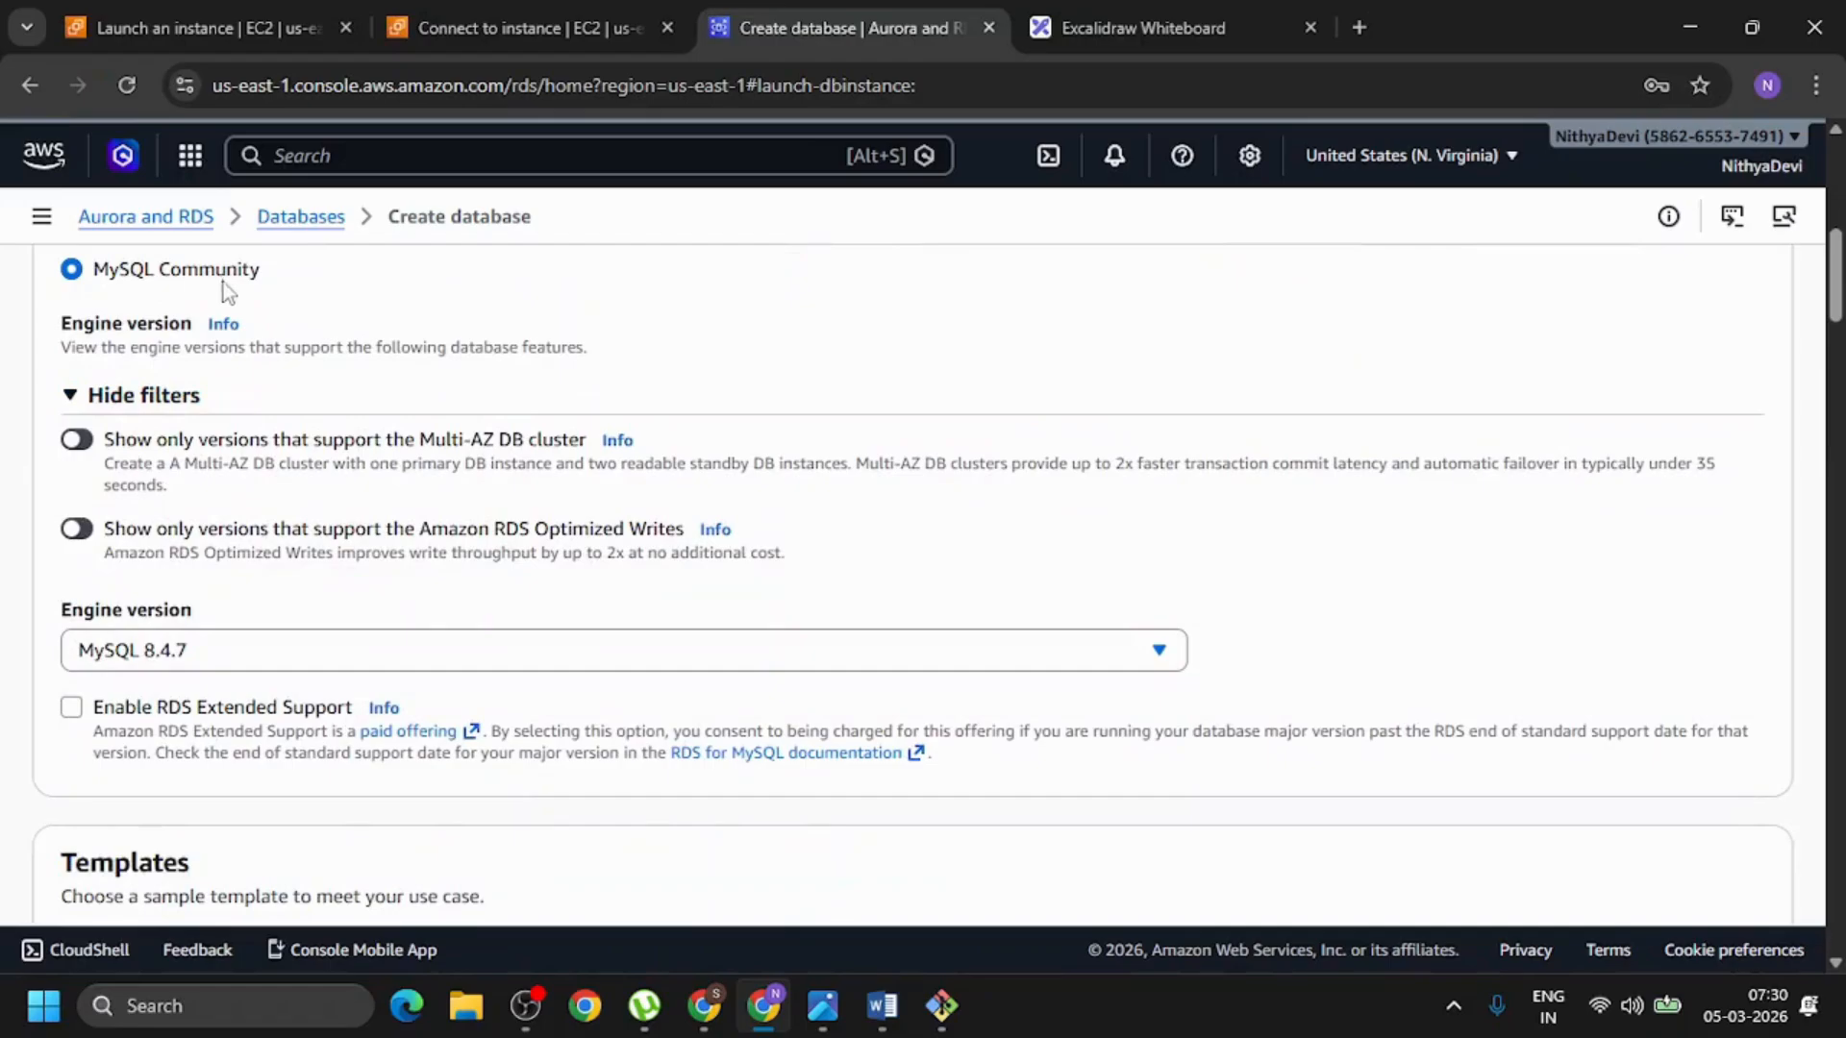
scroll(227, 291, "down", 3)
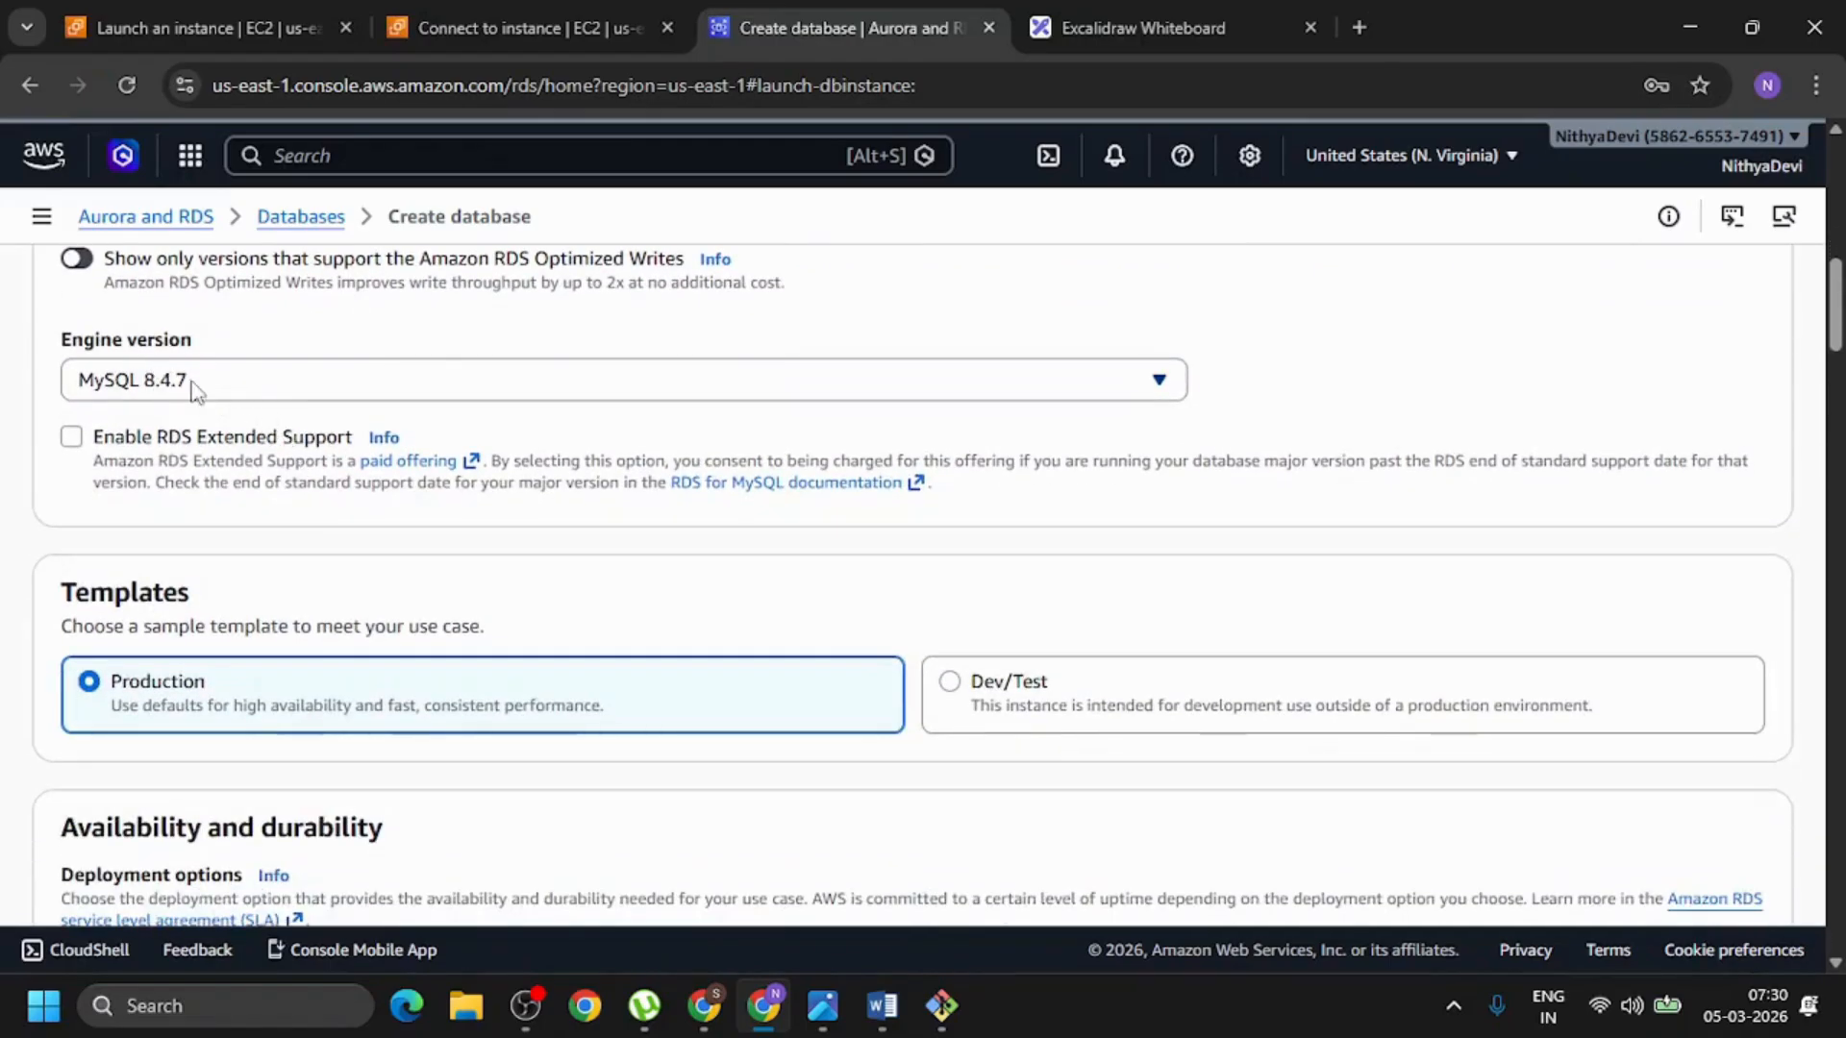
left_click(190, 390)
left_click(178, 394)
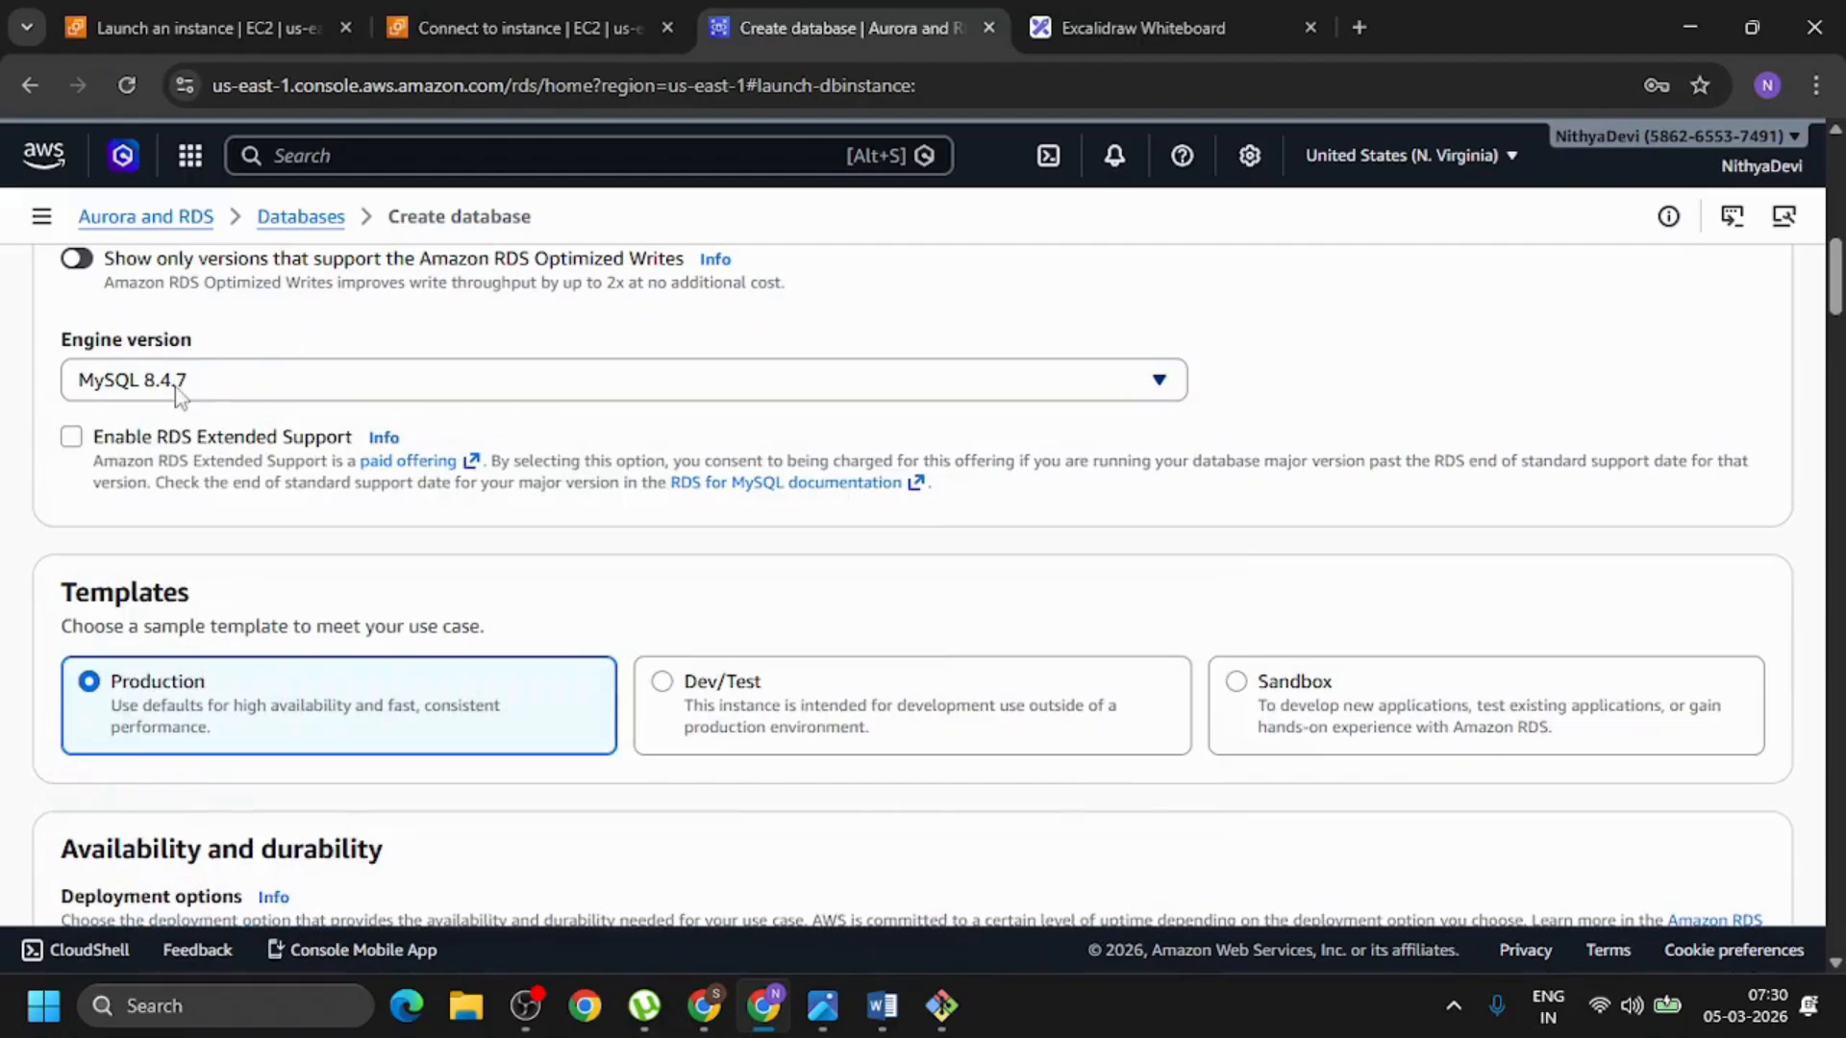
scroll(285, 412, "down", 2)
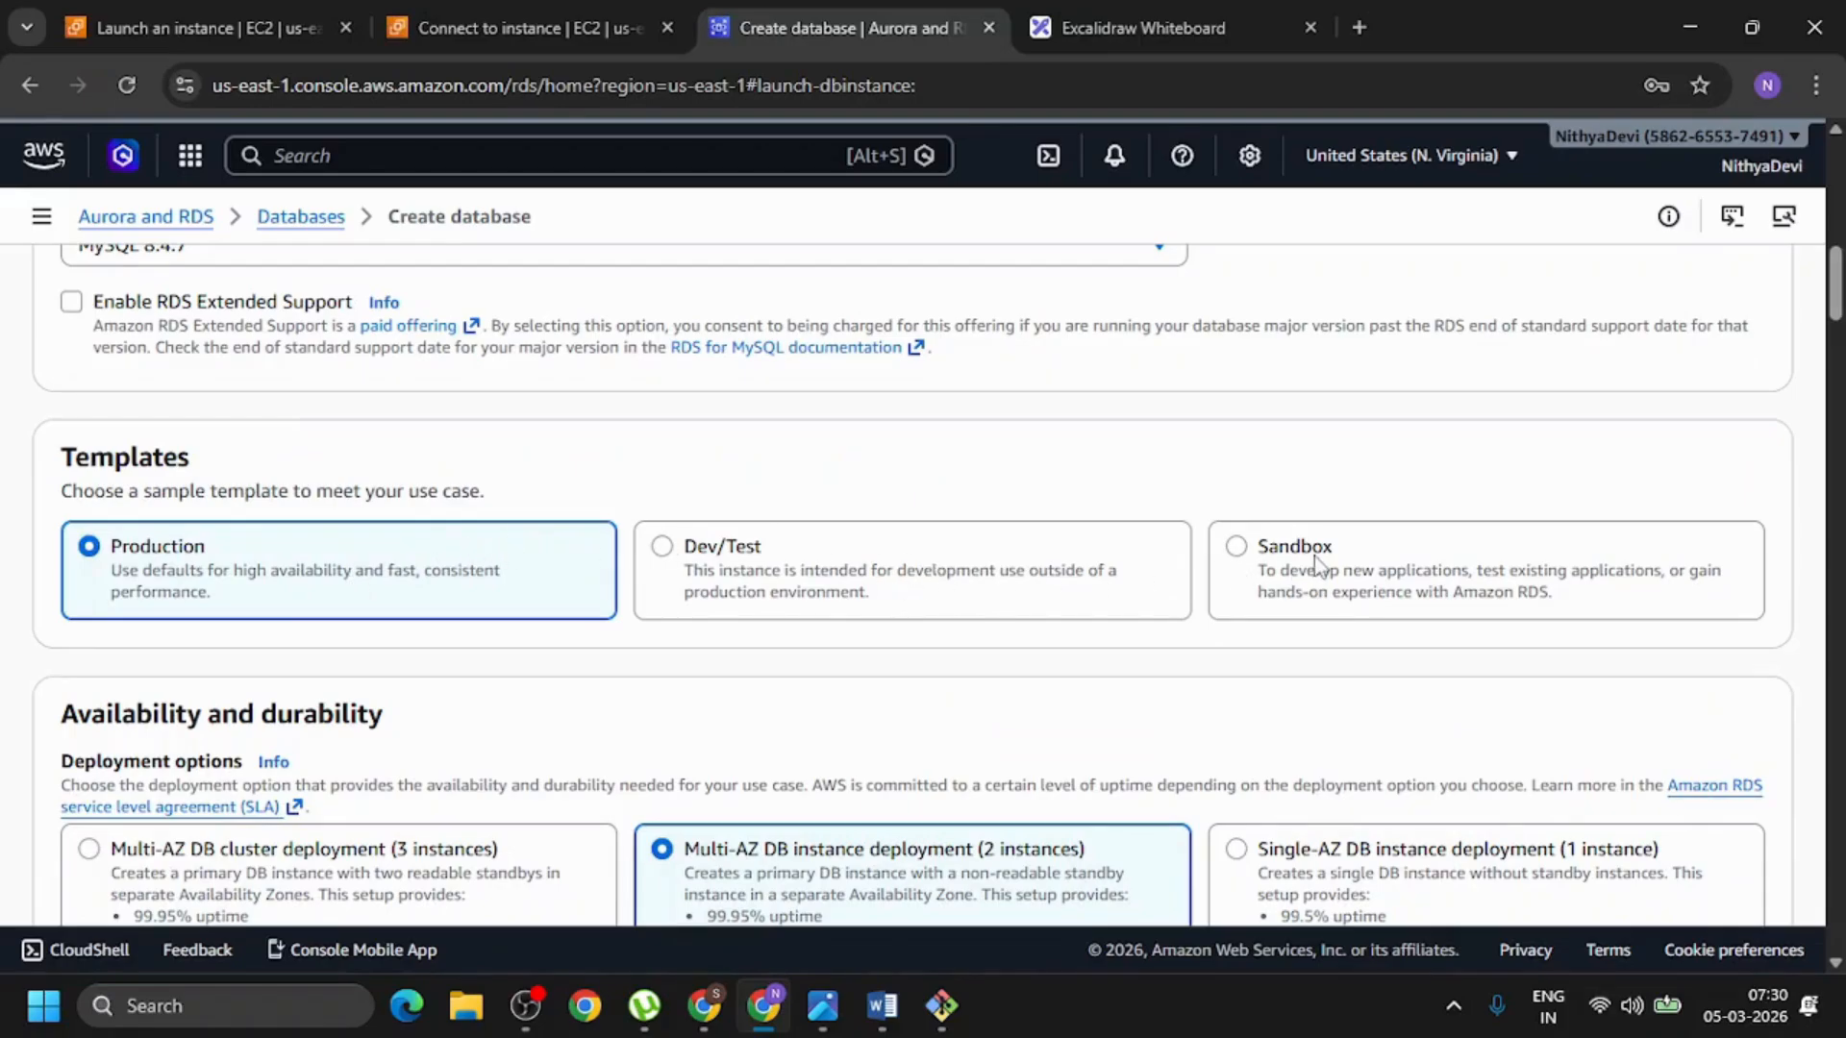
Review the Excalidraw RDS notes whiteboard, then return to the Create database form
scroll(441, 519, "down", 2)
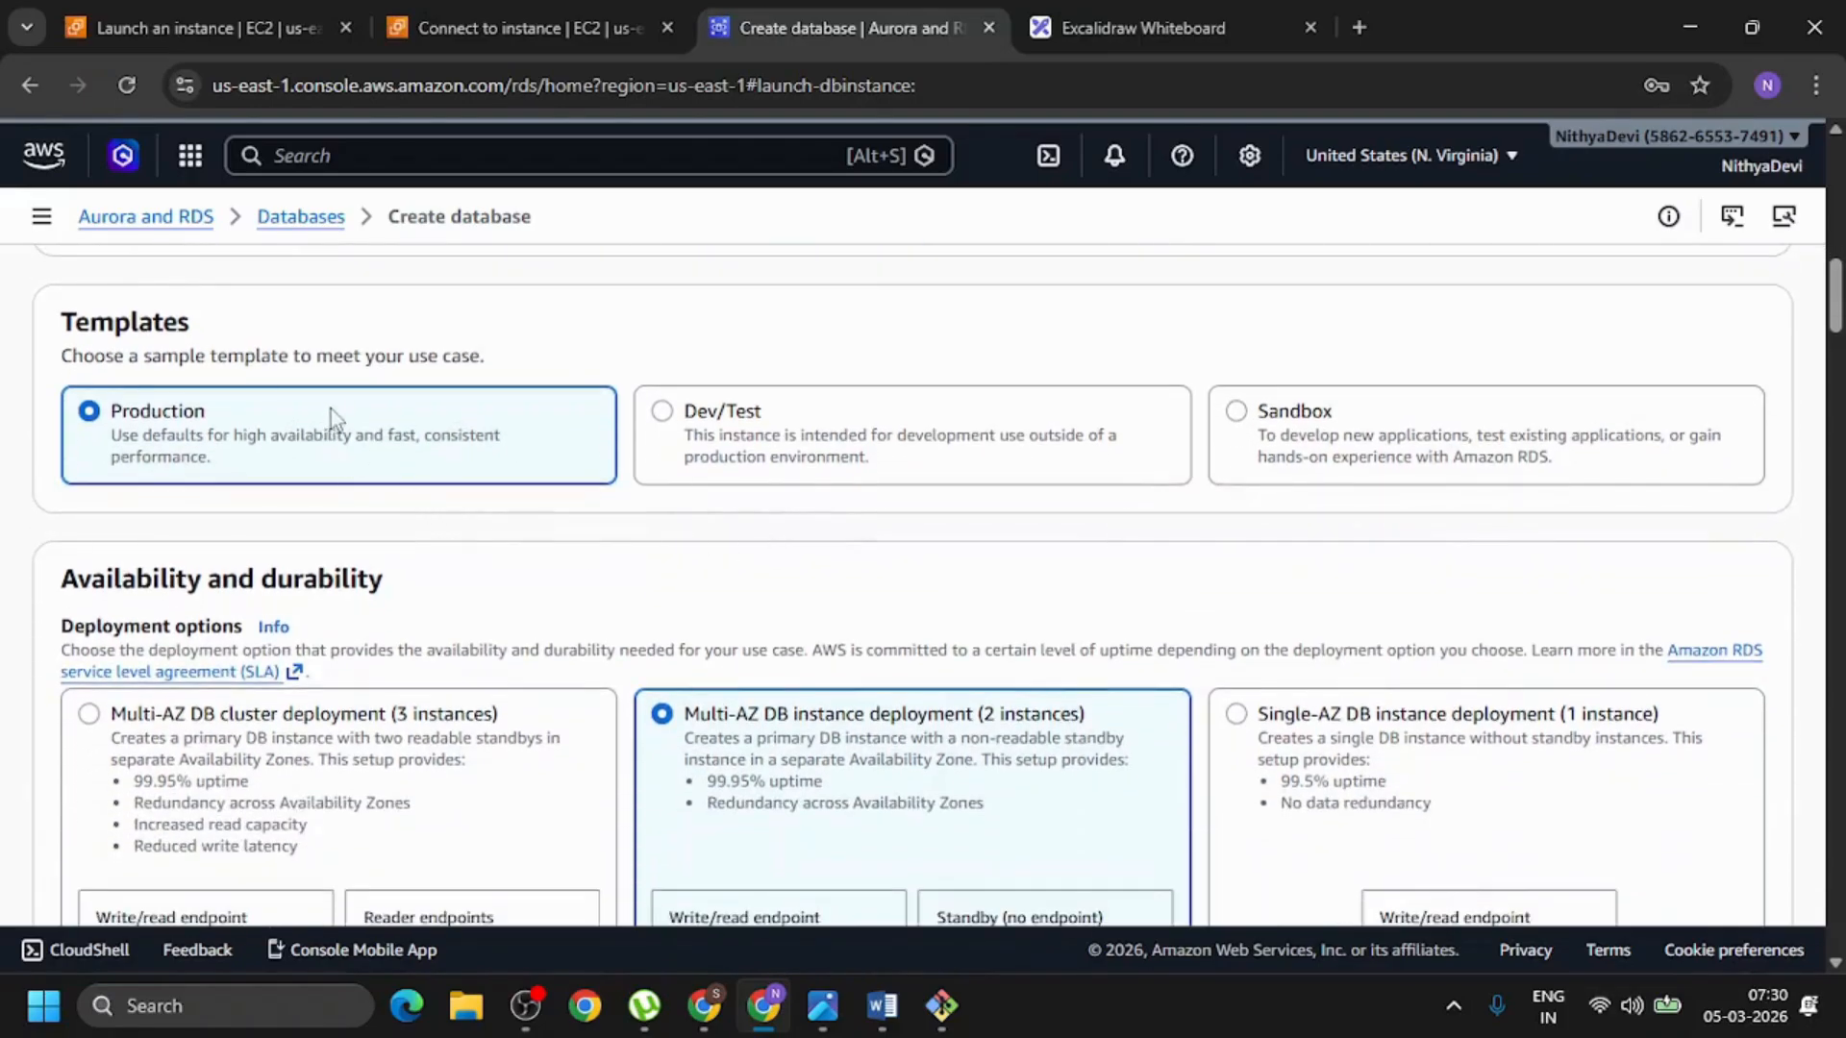
scroll(337, 423, "down", 2)
scroll(449, 601, "down", 3)
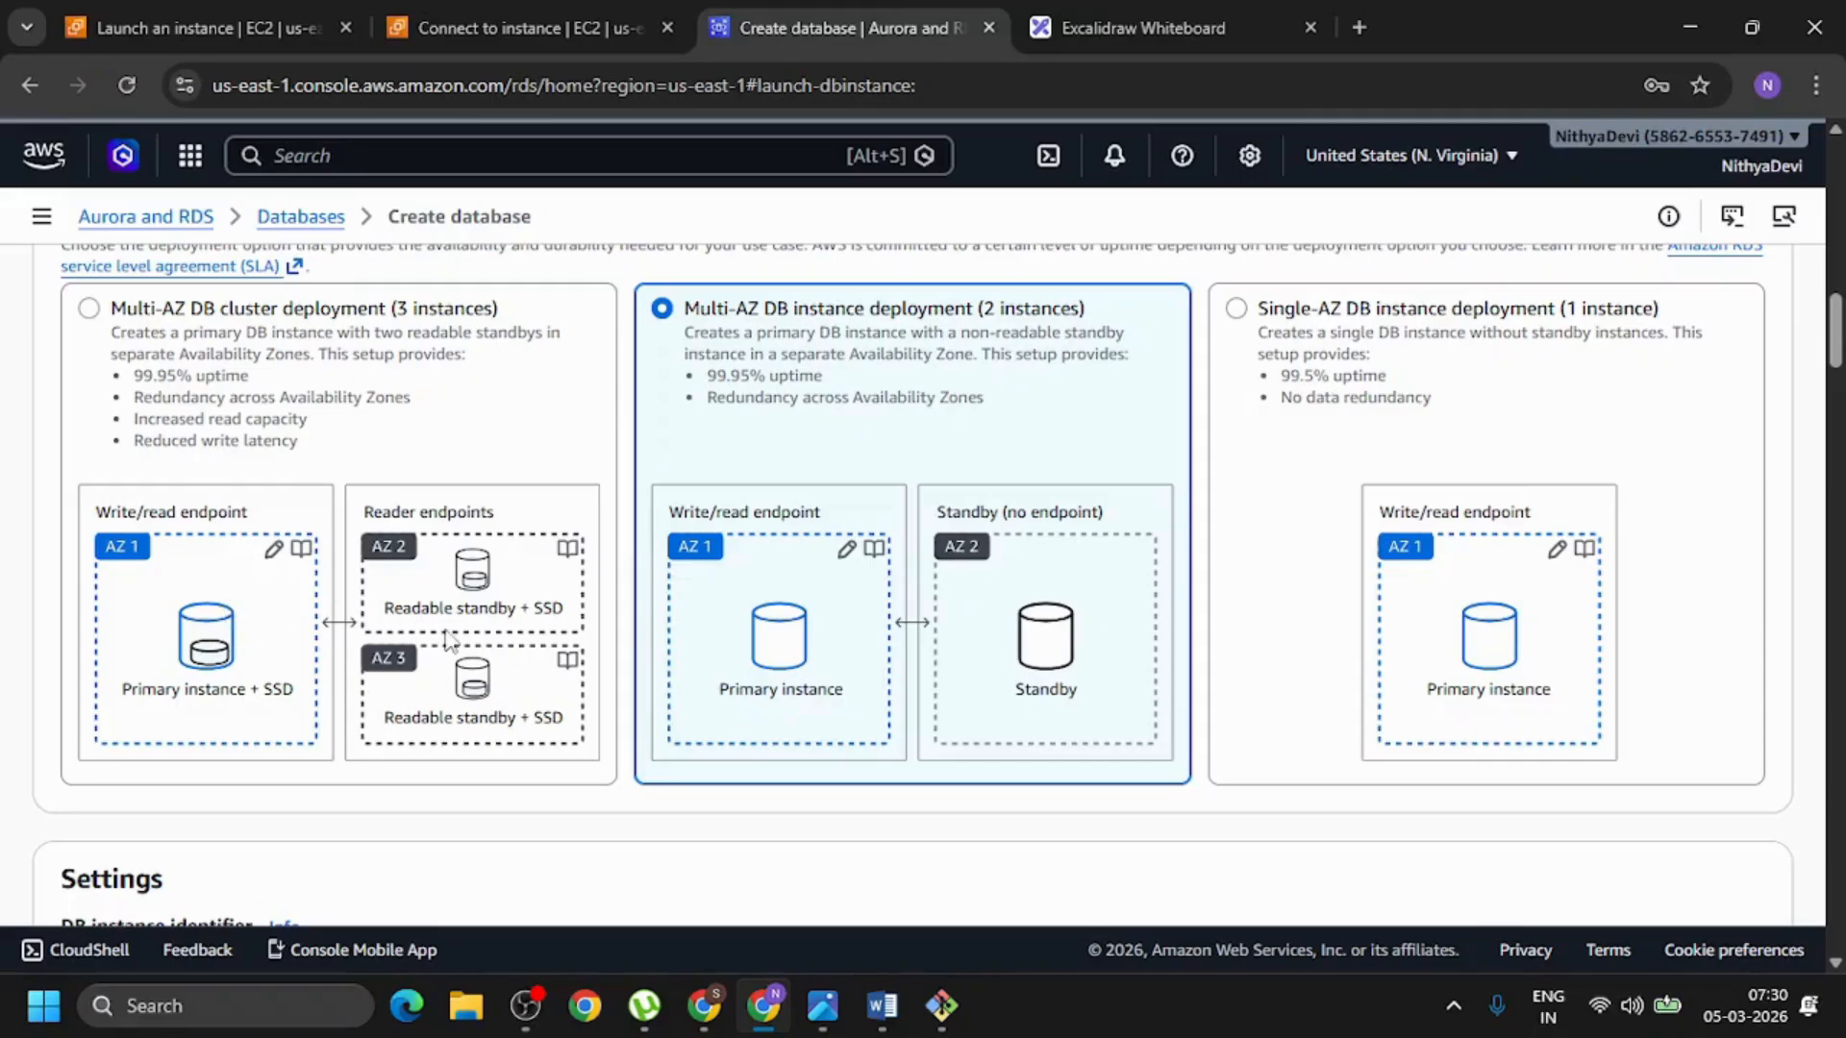
scroll(813, 510, "up", 1)
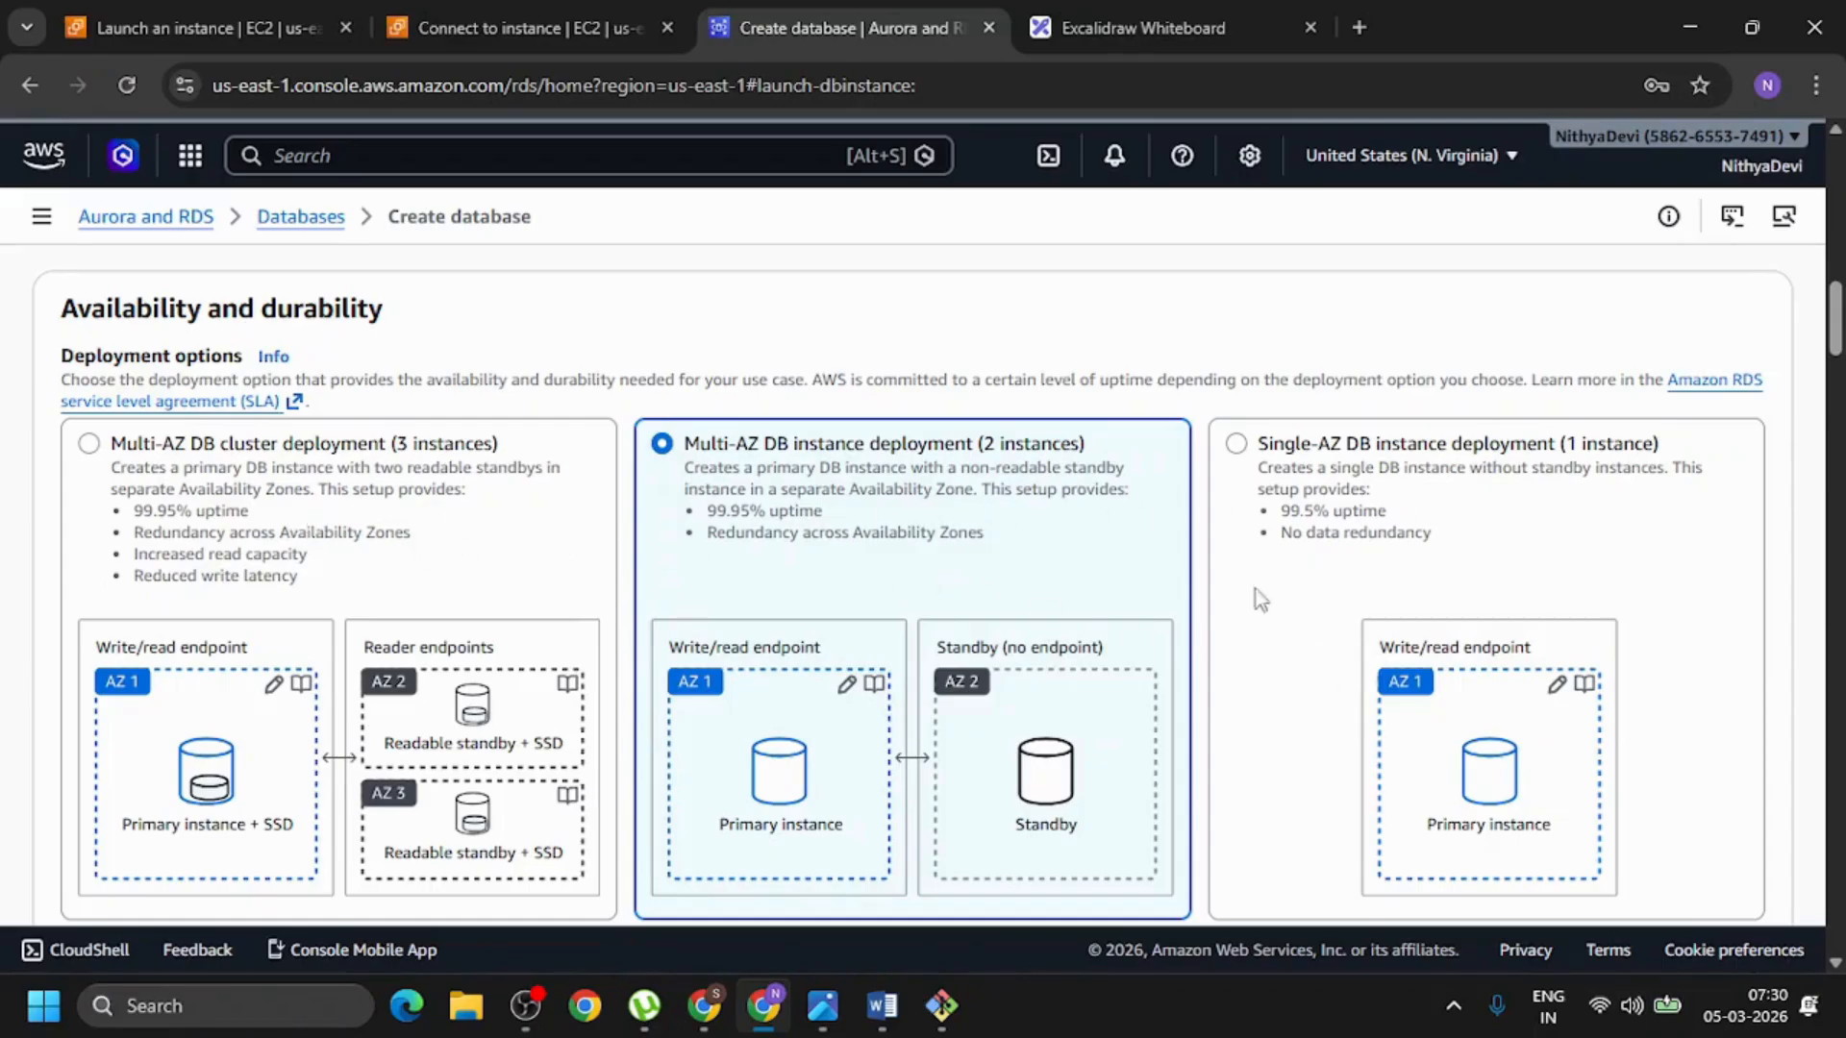
left_click(712, 1006)
scroll(796, 692, "down", 7)
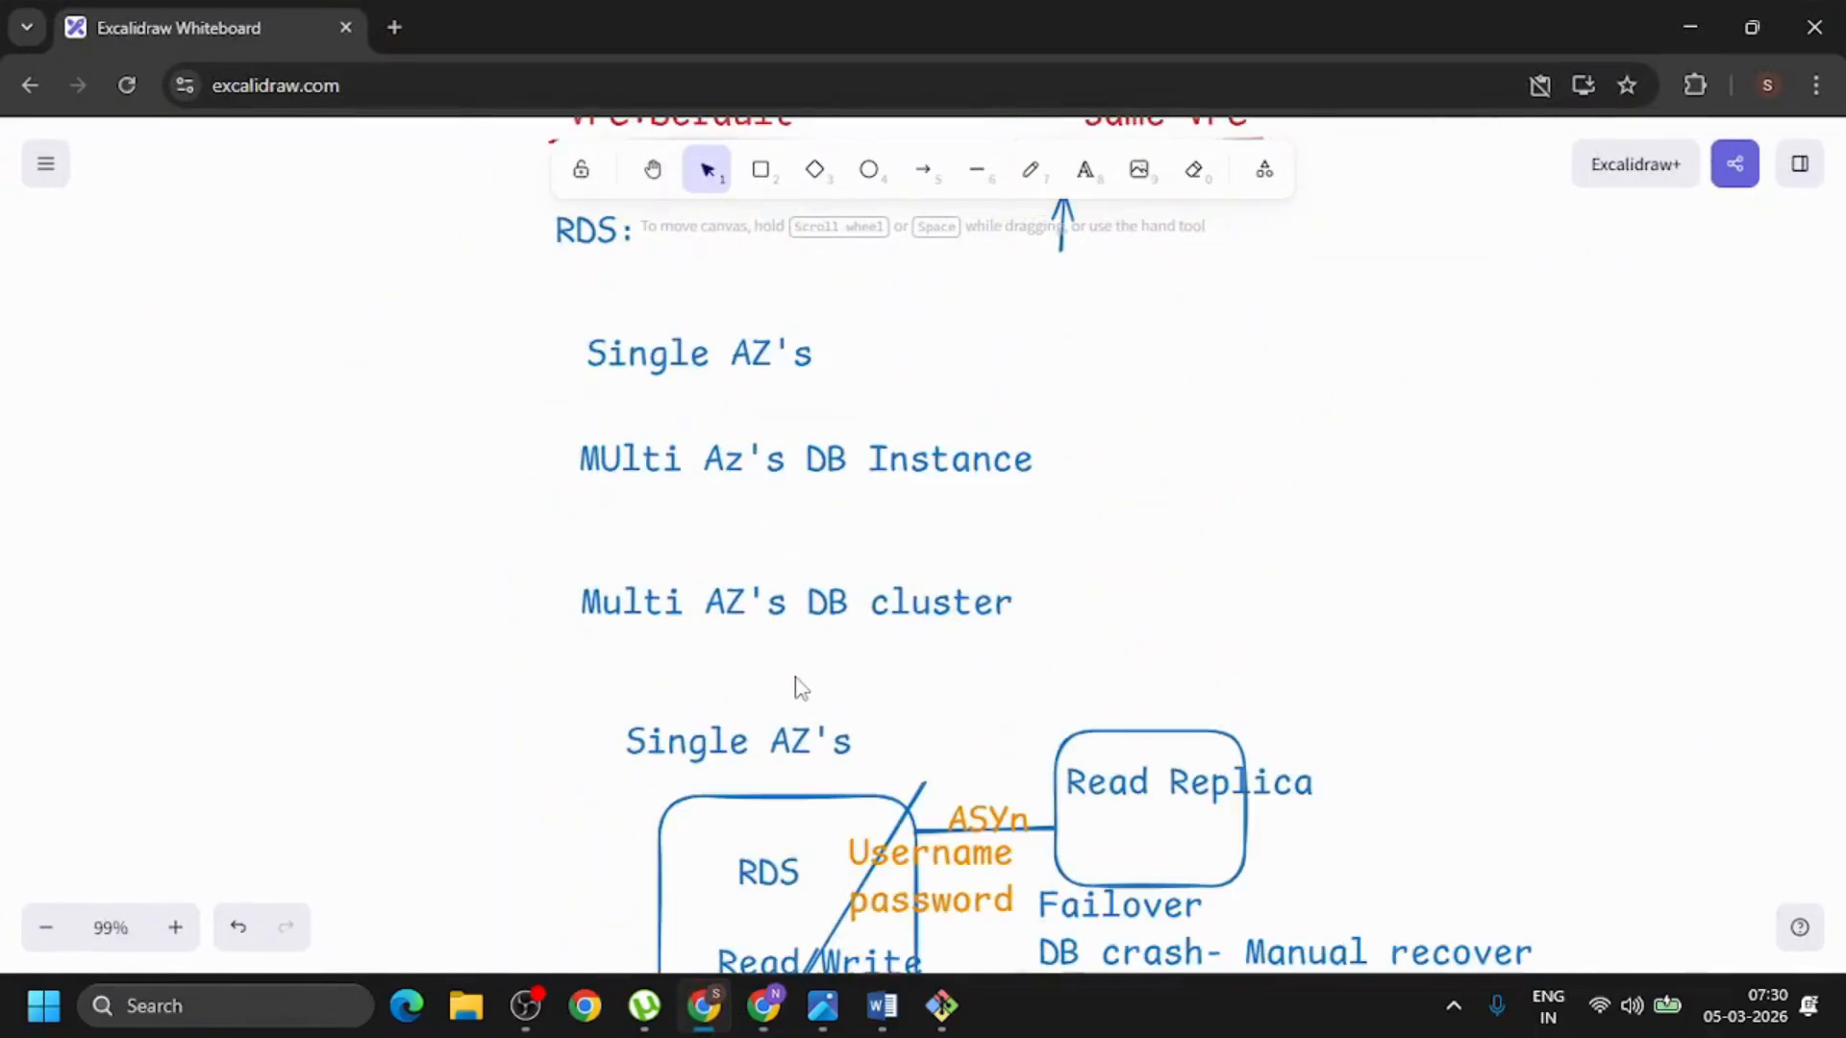
scroll(795, 678, "down", 3)
scroll(700, 432, "up", 4)
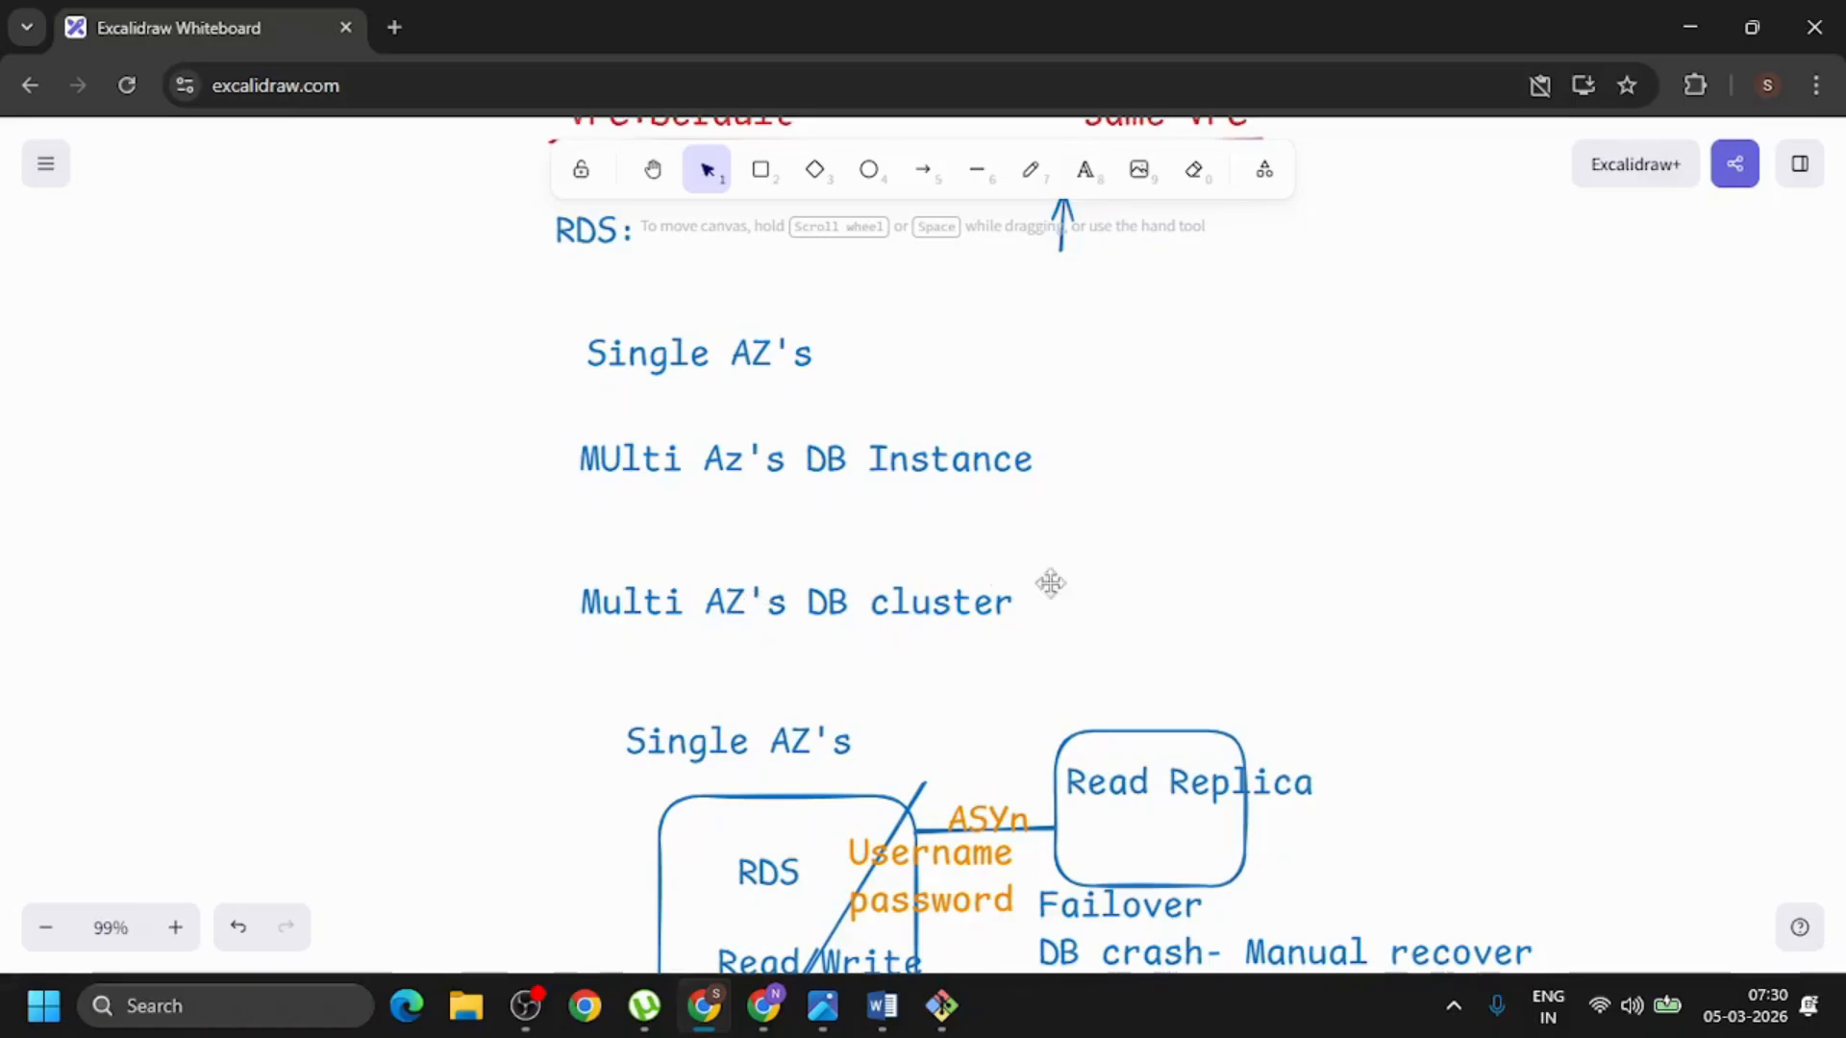
left_click(1710, 21)
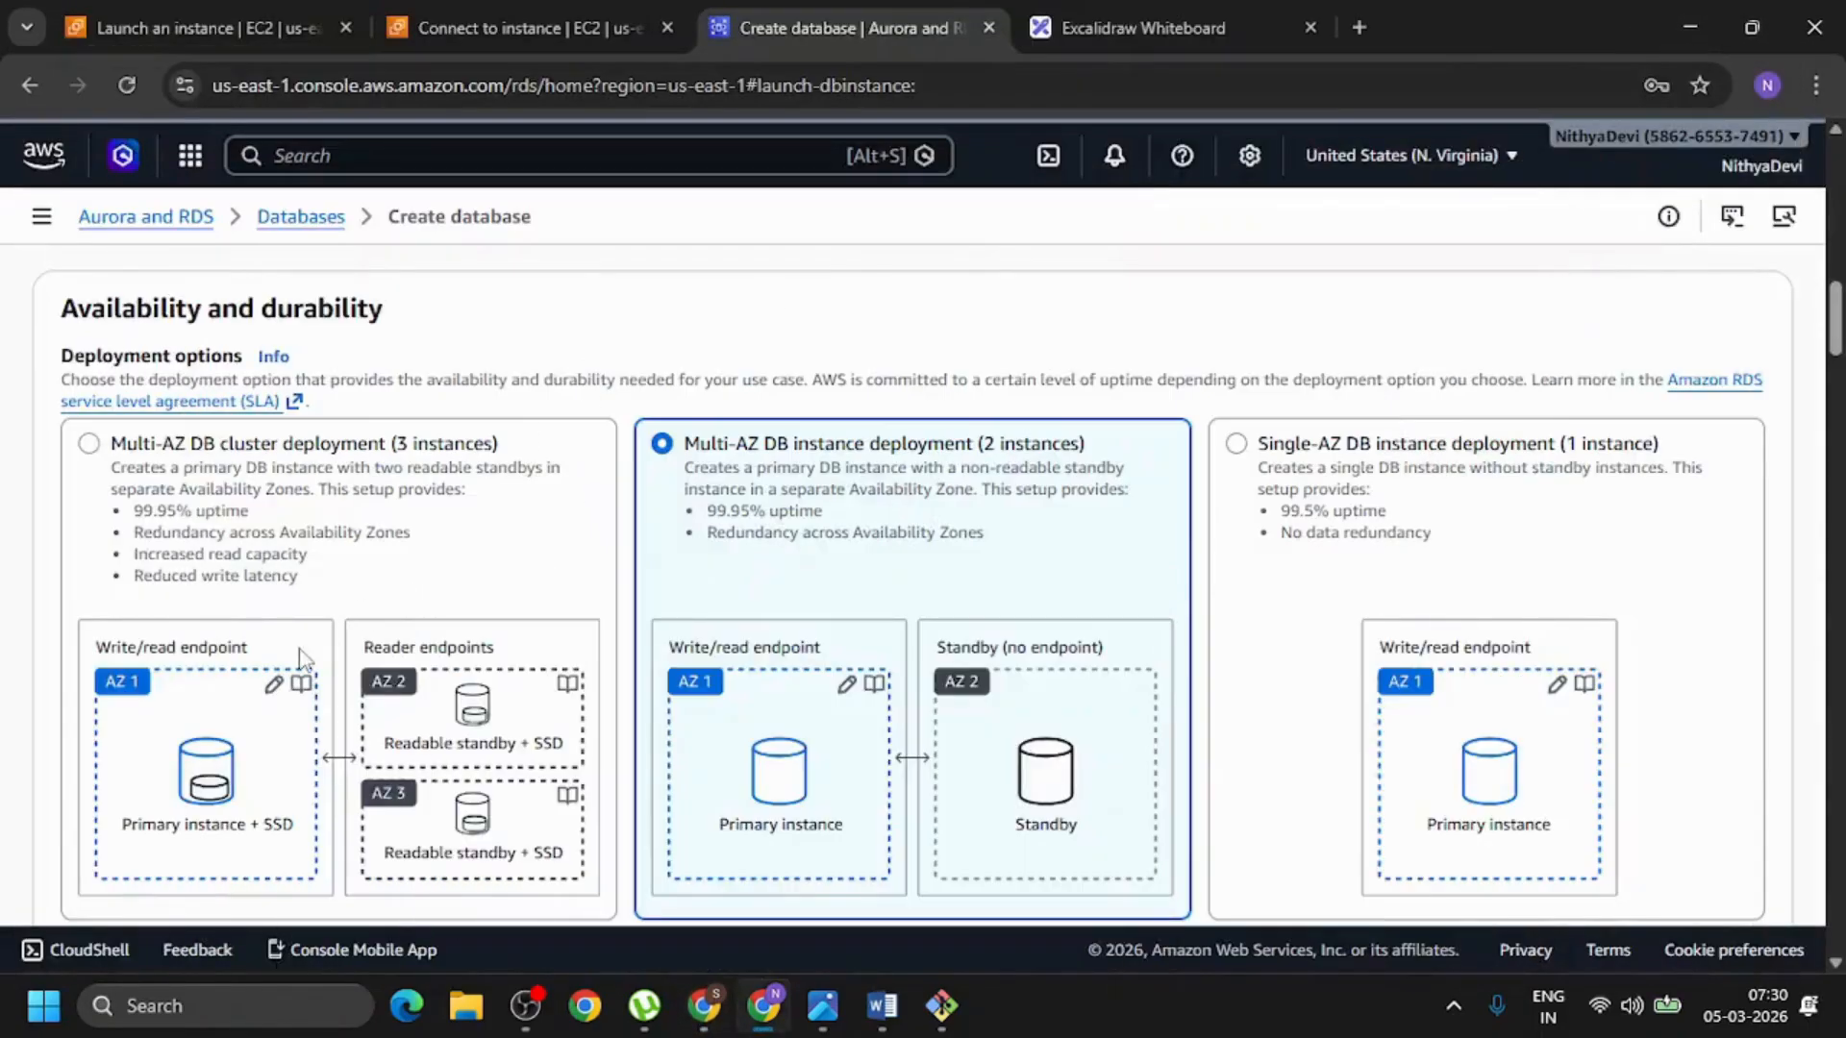
Pick Dev/Test, then the Sandbox template, so the database uses Single-AZ deployment
scroll(384, 495, "up", 2)
scroll(384, 495, "up", 1)
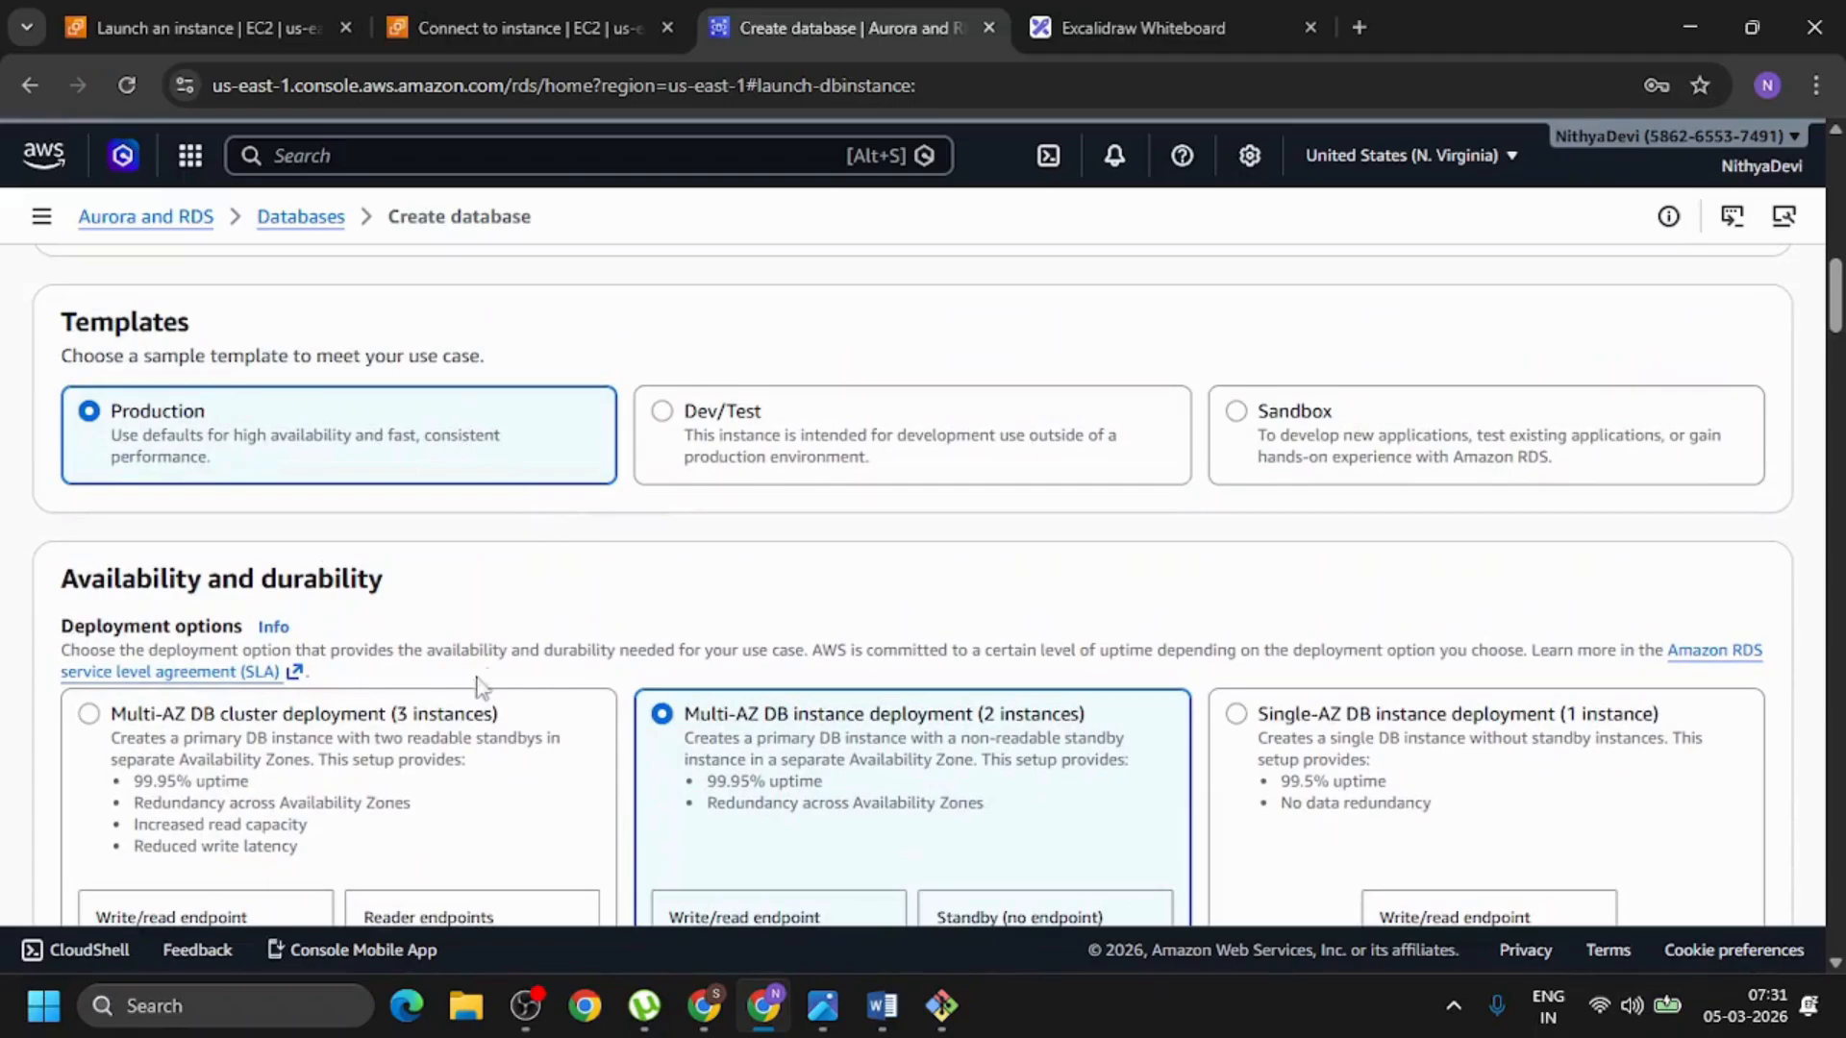
scroll(240, 673, "down", 1)
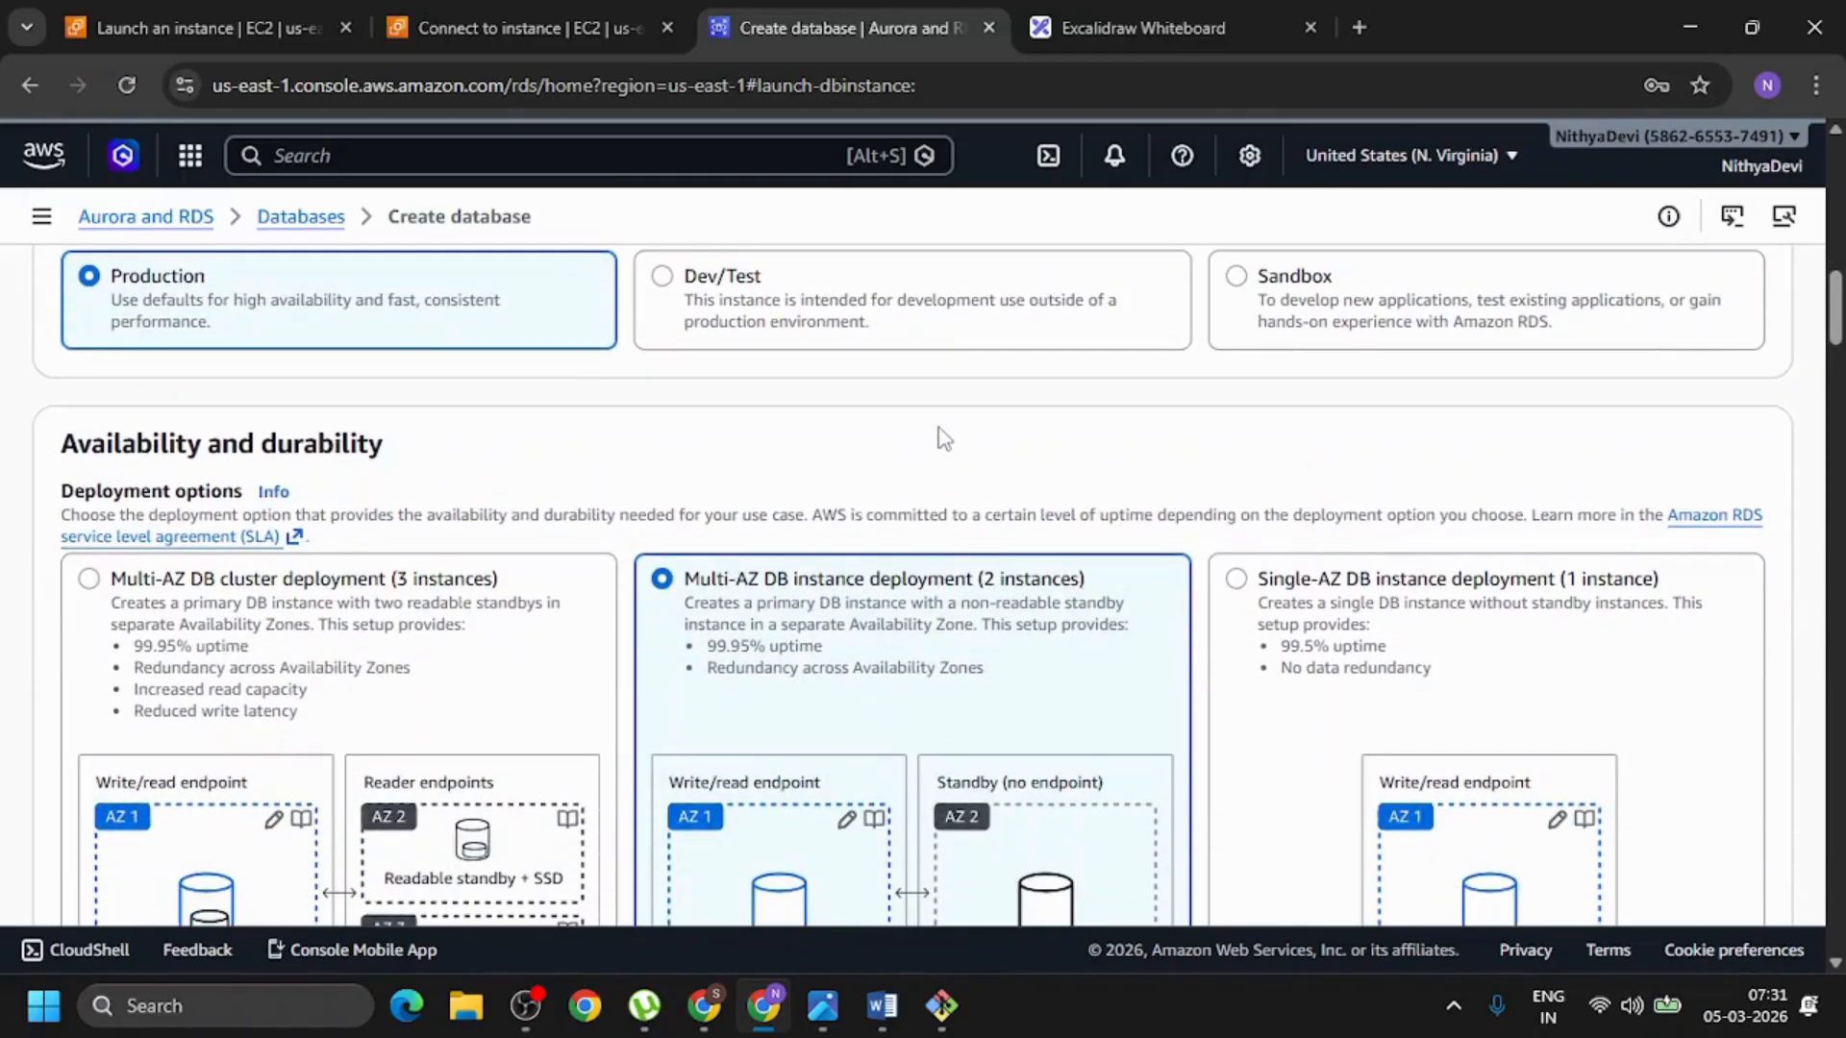
left_click(833, 307)
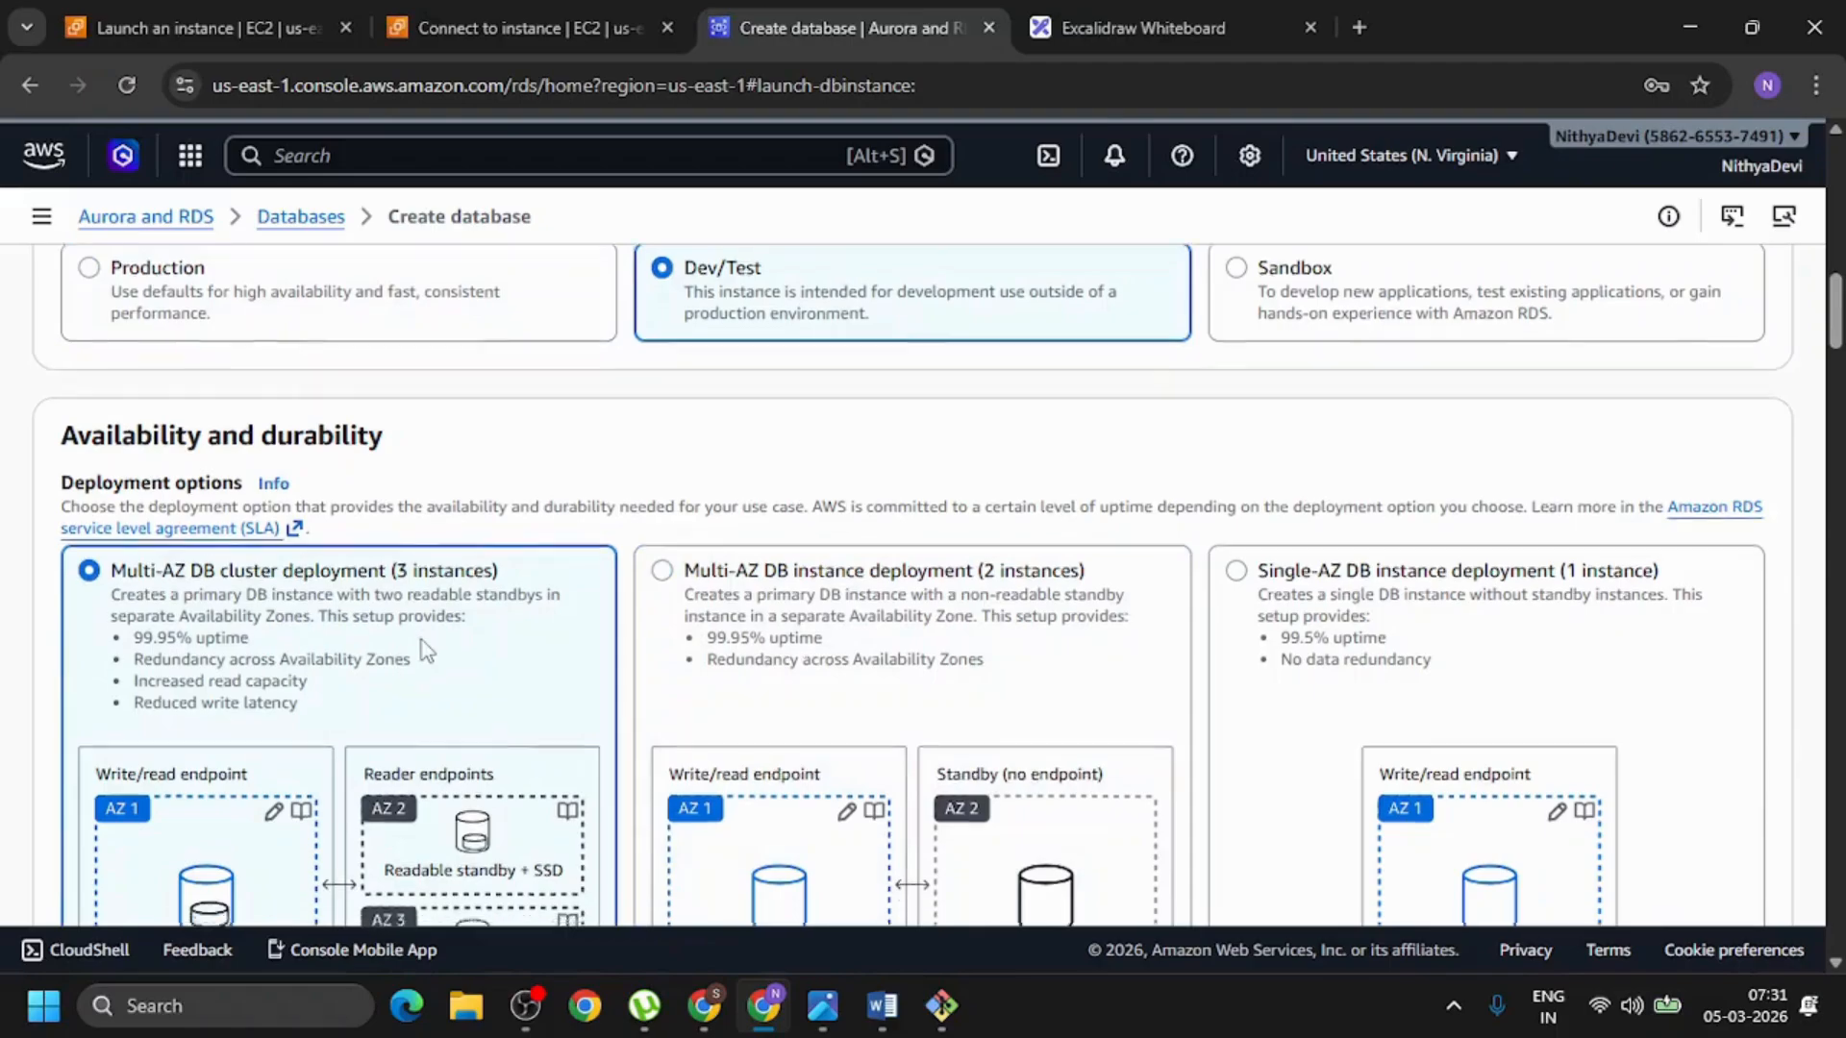
scroll(535, 589, "down", 3)
scroll(582, 581, "up", 3)
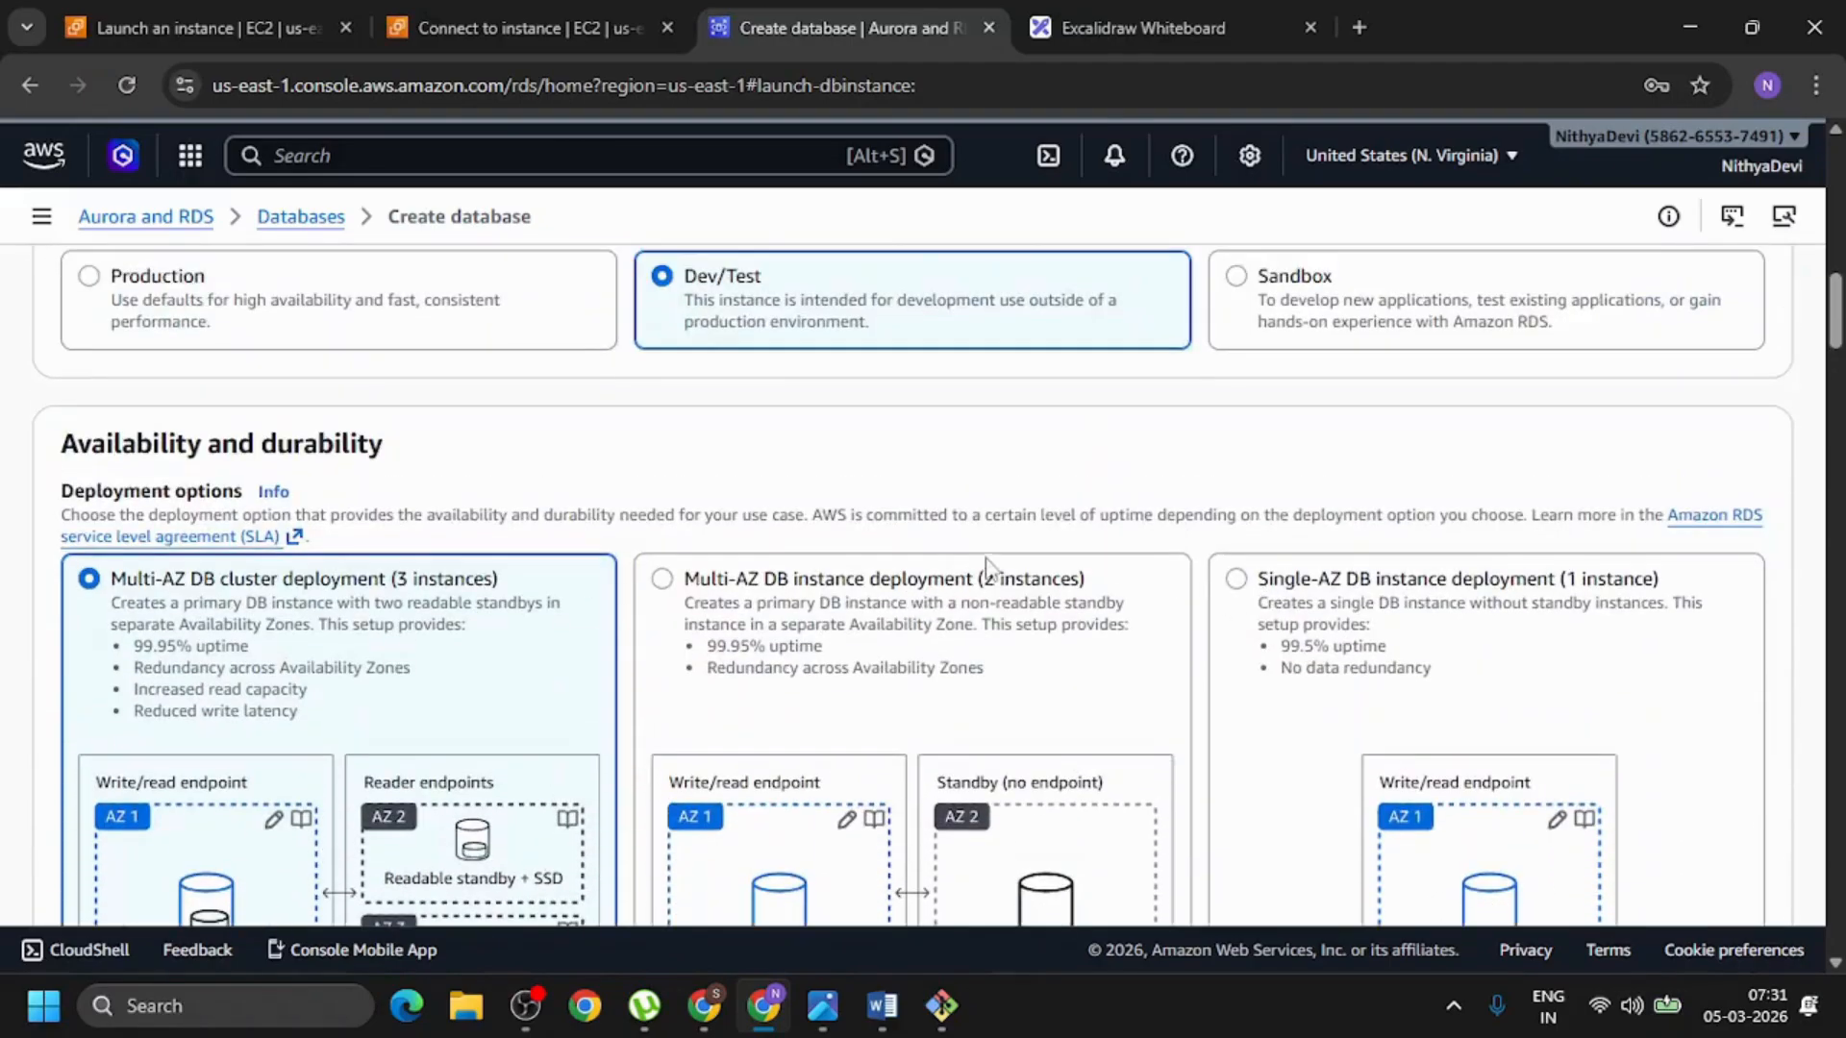
scroll(1250, 481, "up", 2)
left_click(1339, 444)
Highlight the Master username label under Credentials Settings and bring Excalidraw forward
scroll(1342, 446, "down", 1)
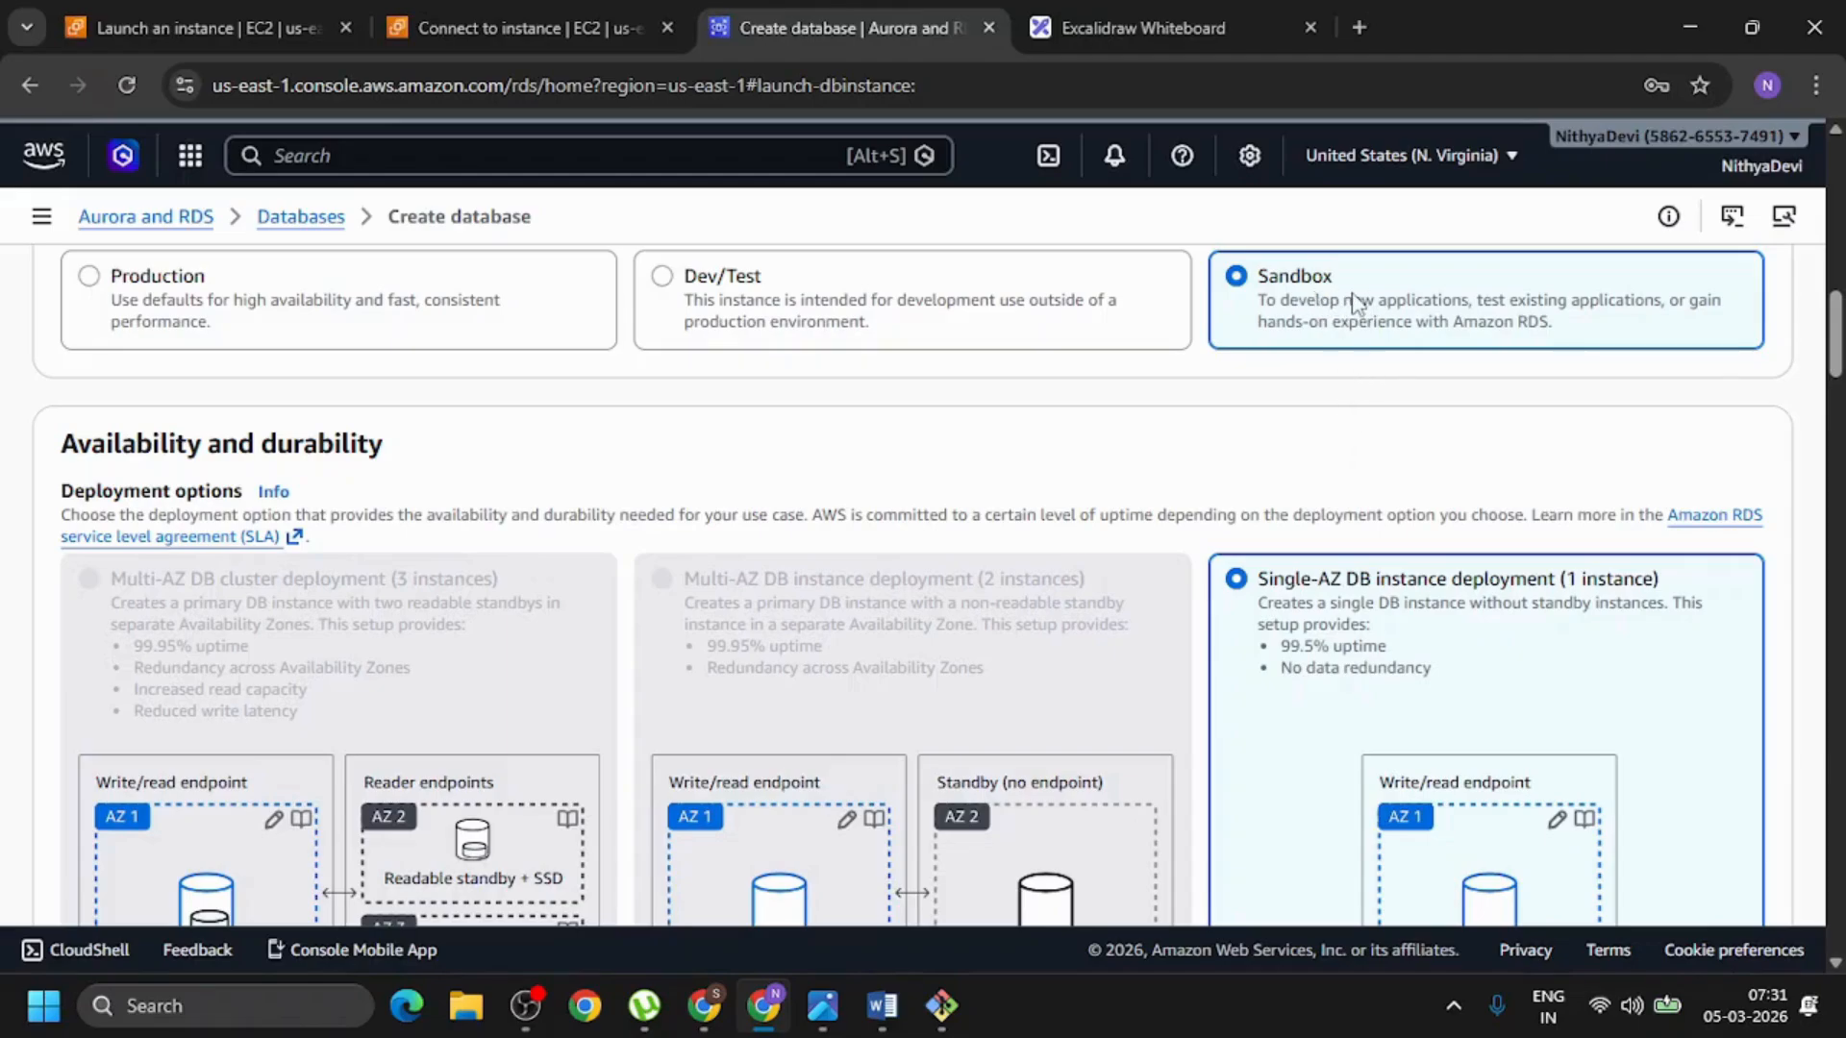
scroll(1356, 302, "down", 2)
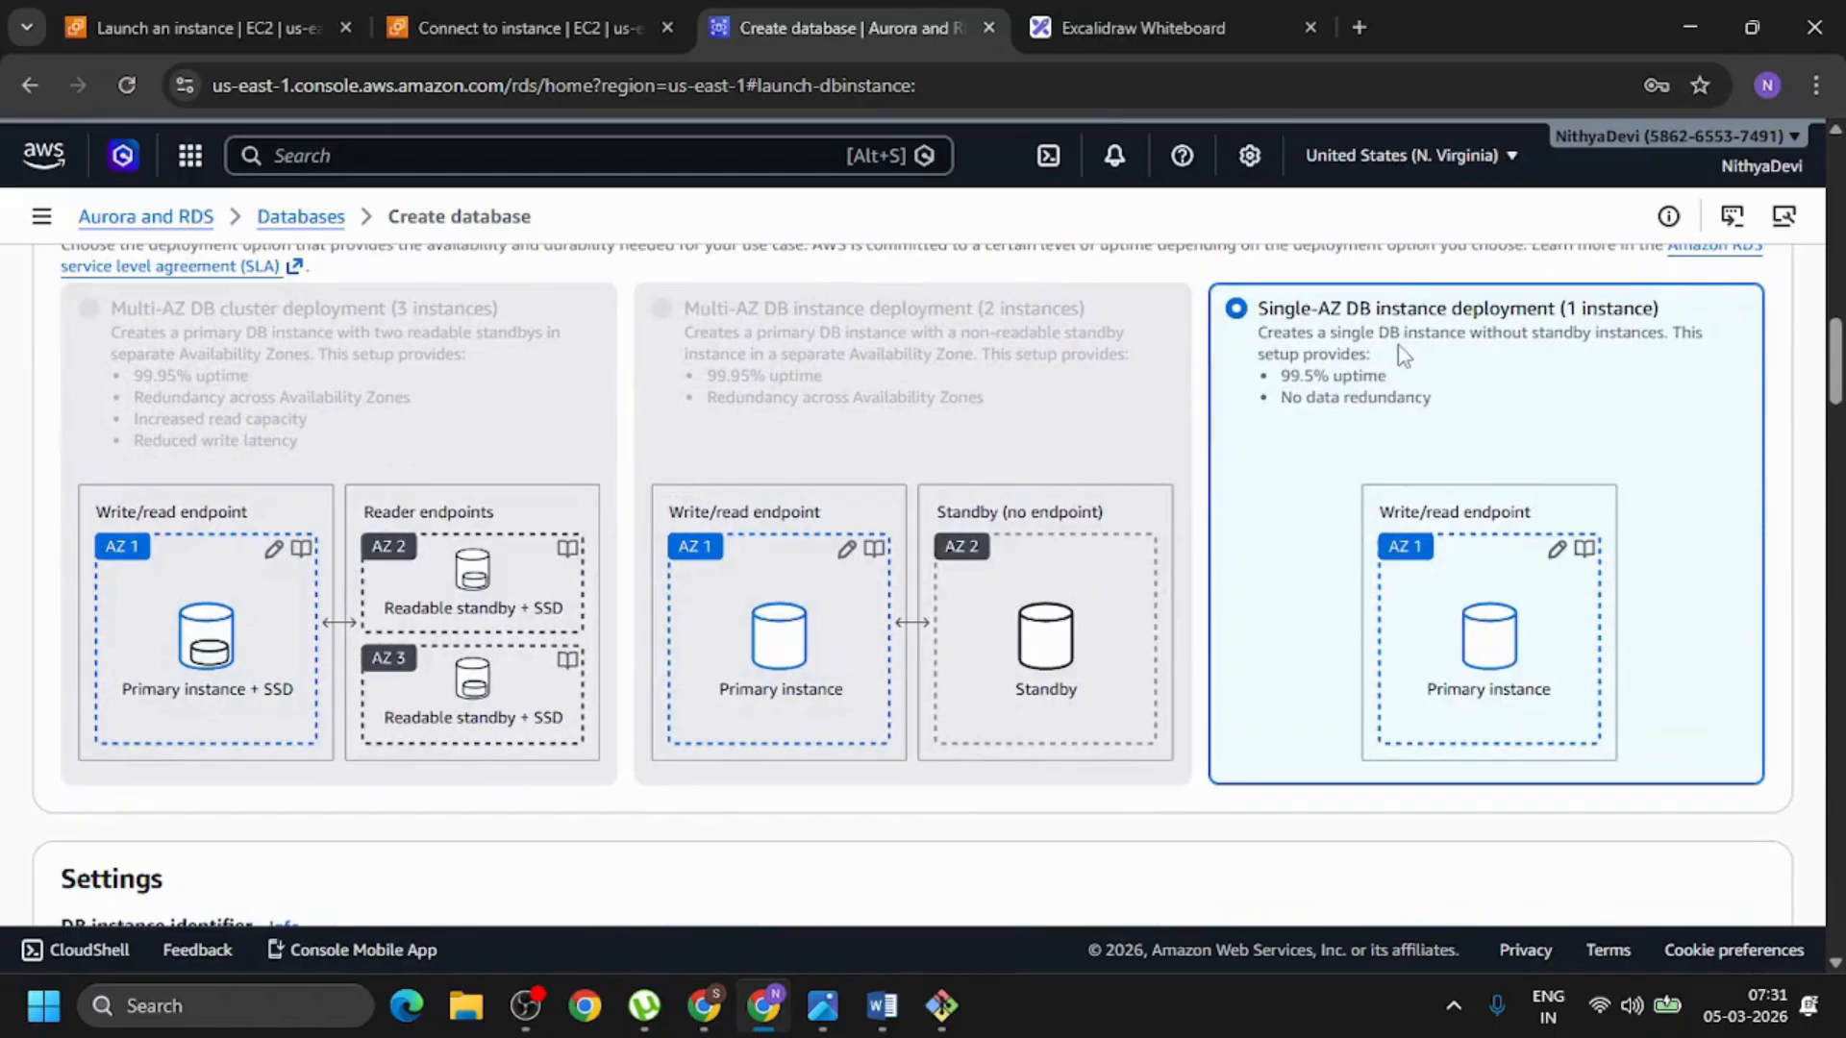
scroll(1332, 398, "down", 2)
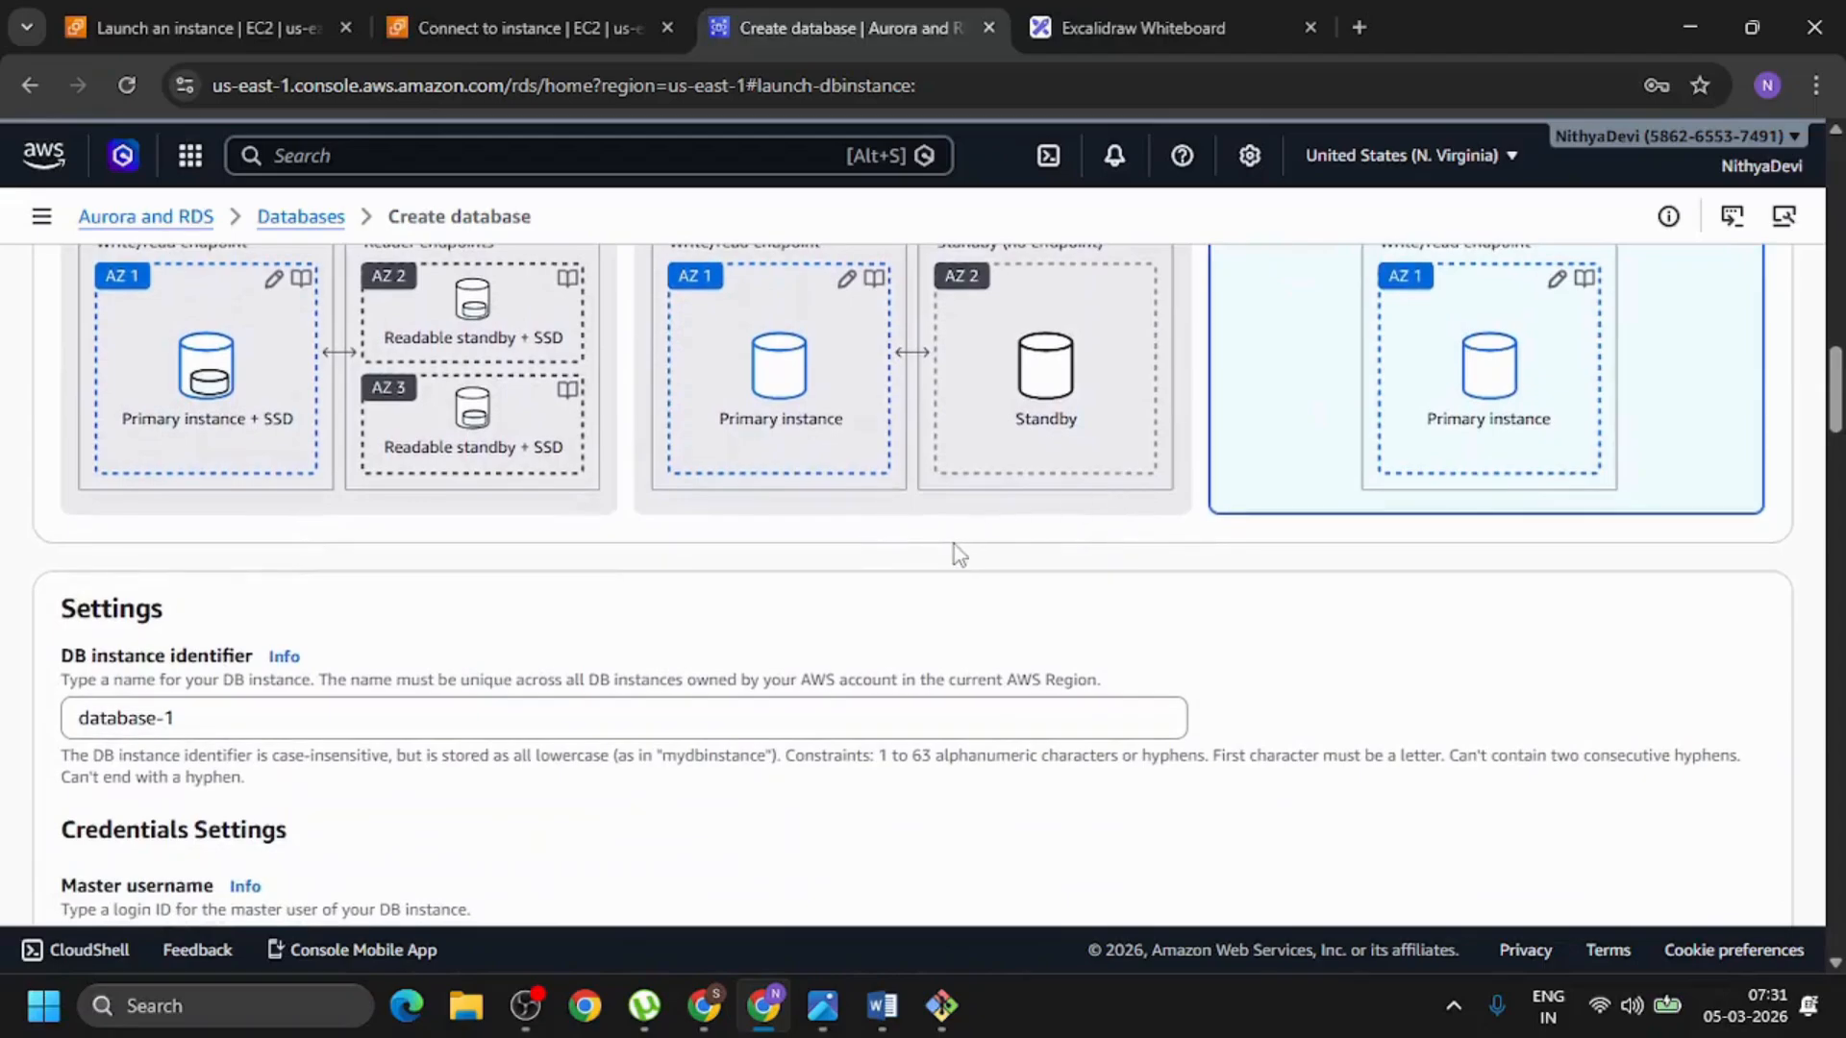
scroll(954, 544, "down", 2)
scroll(200, 452, "down", 1)
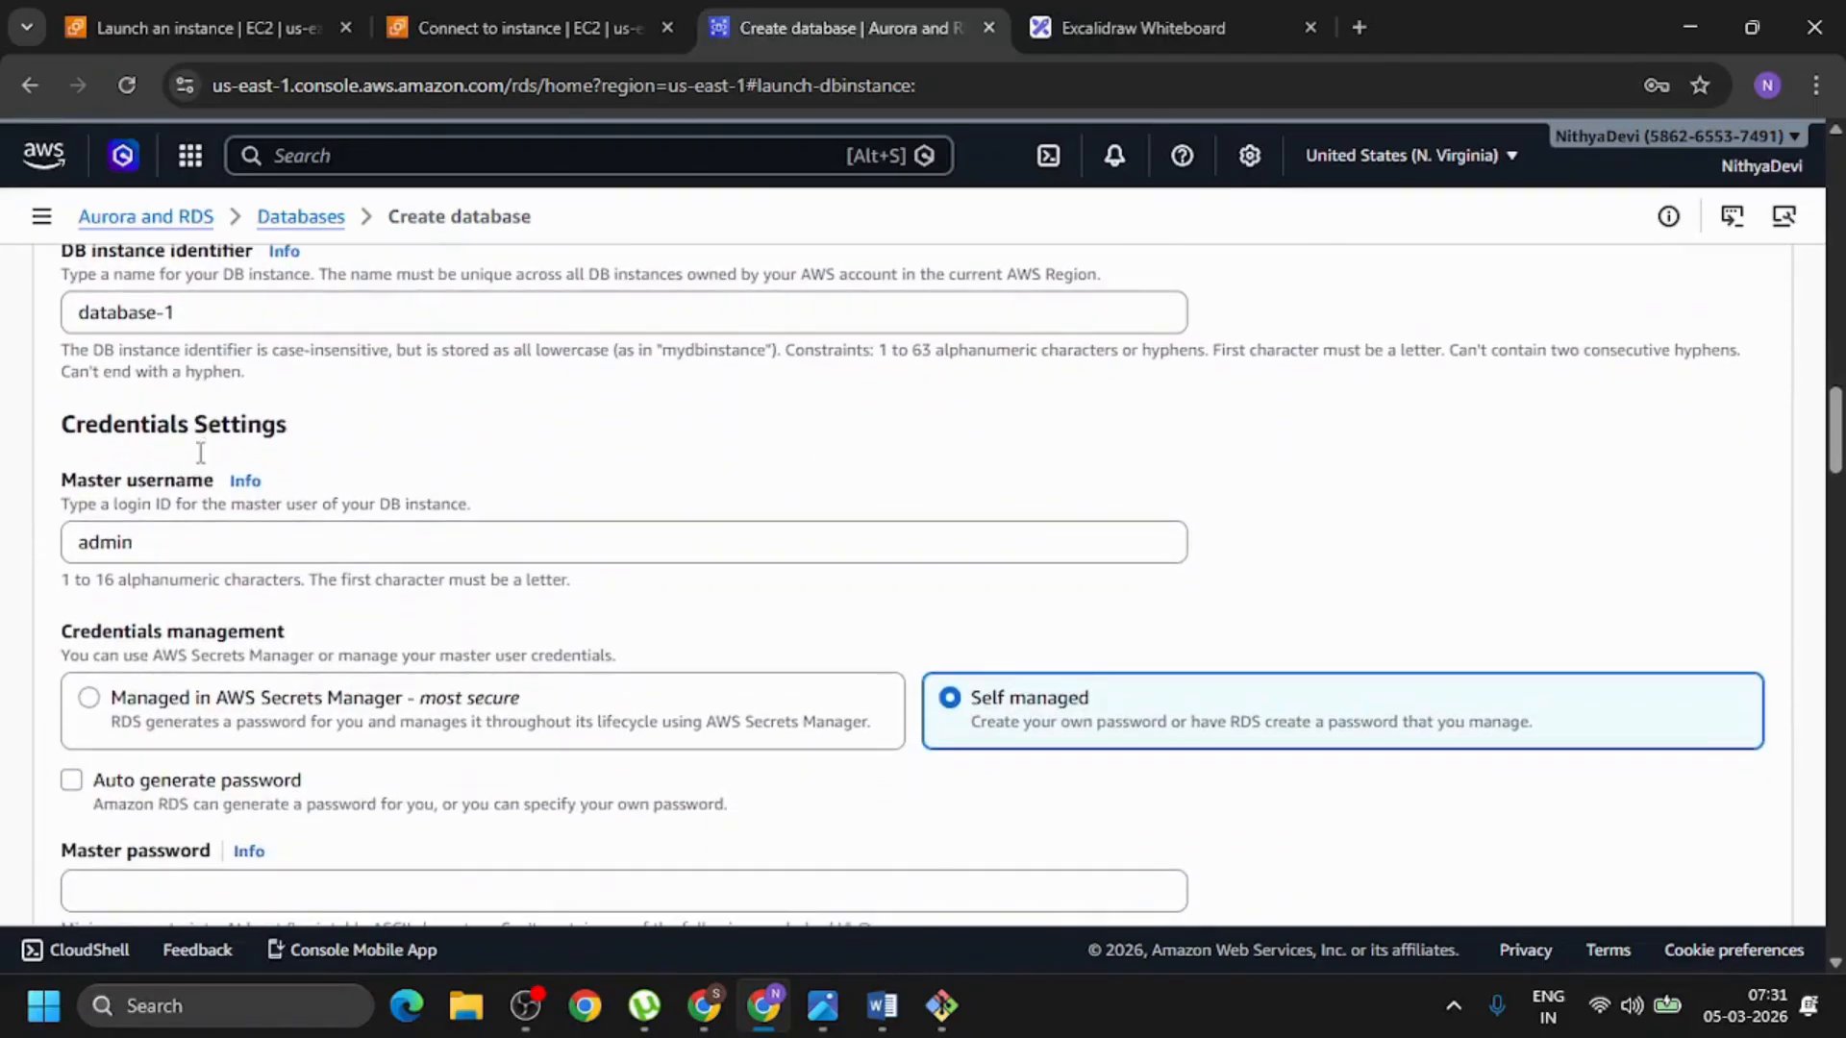
scroll(204, 521, "down", 1)
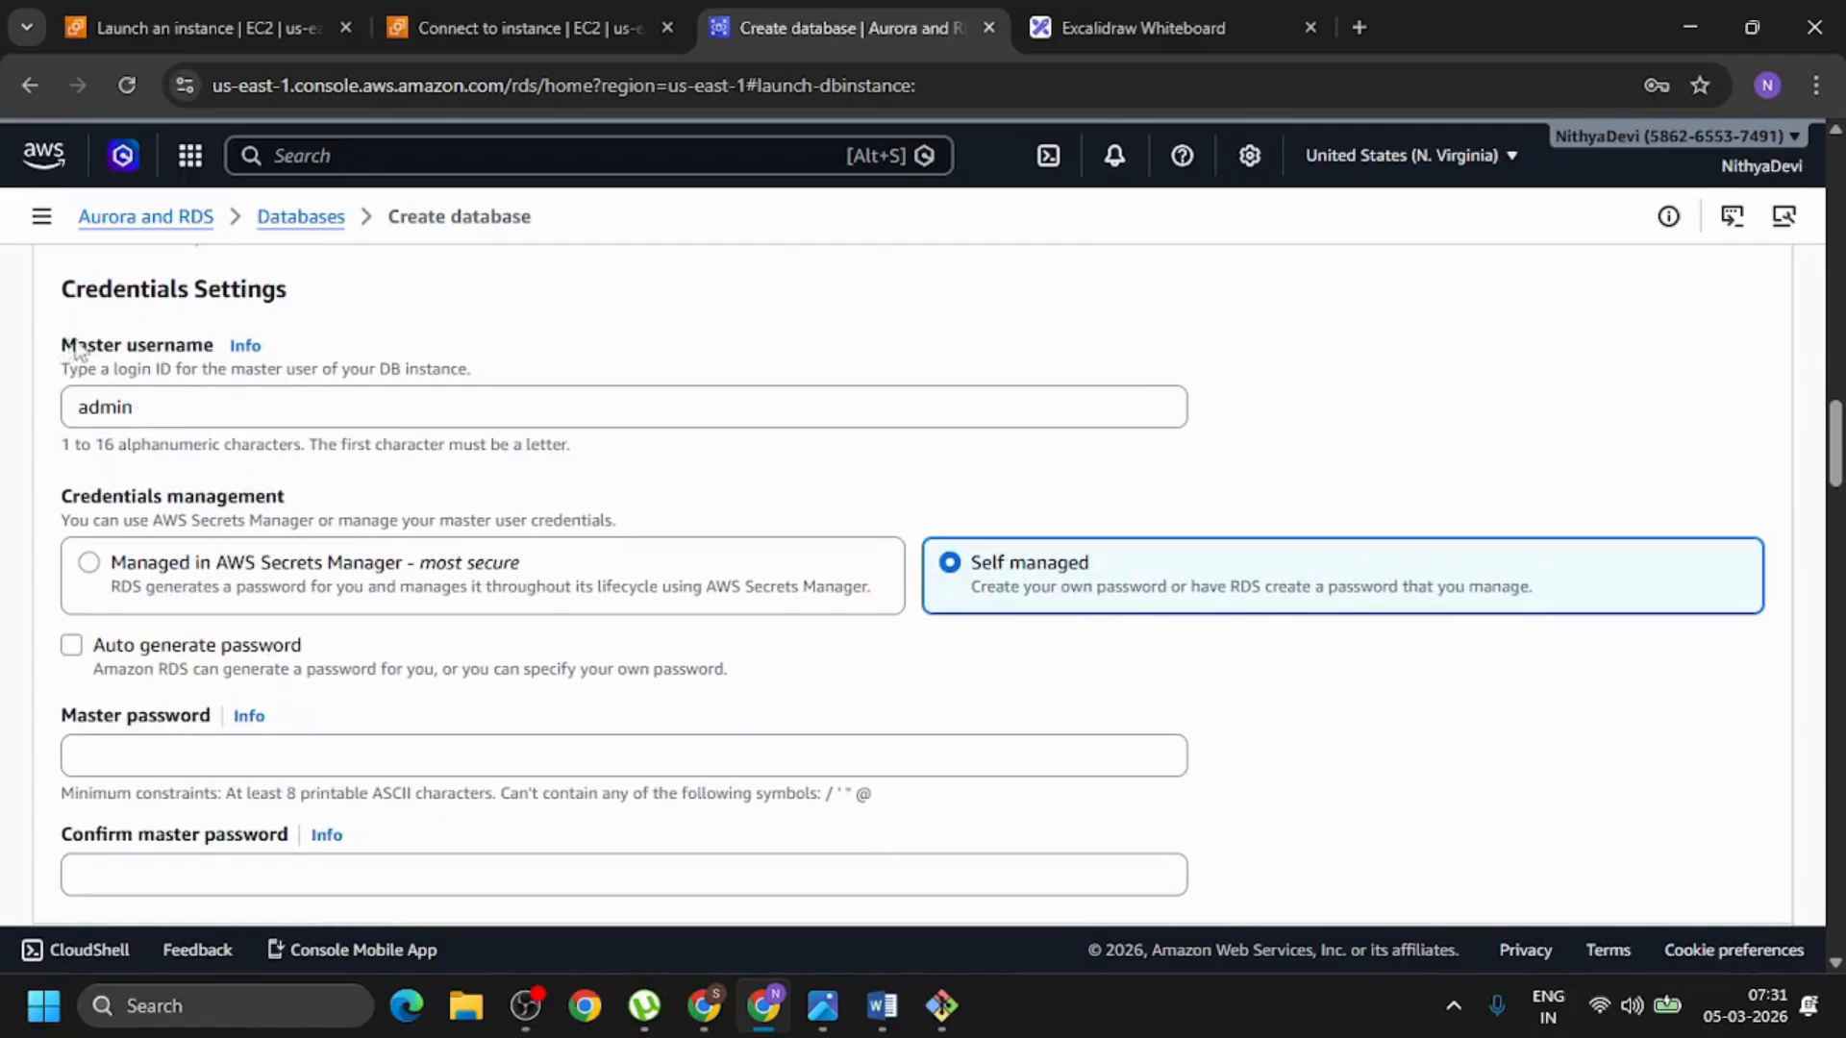
left_click_drag(73, 348, 214, 357)
key("ctrl+c")
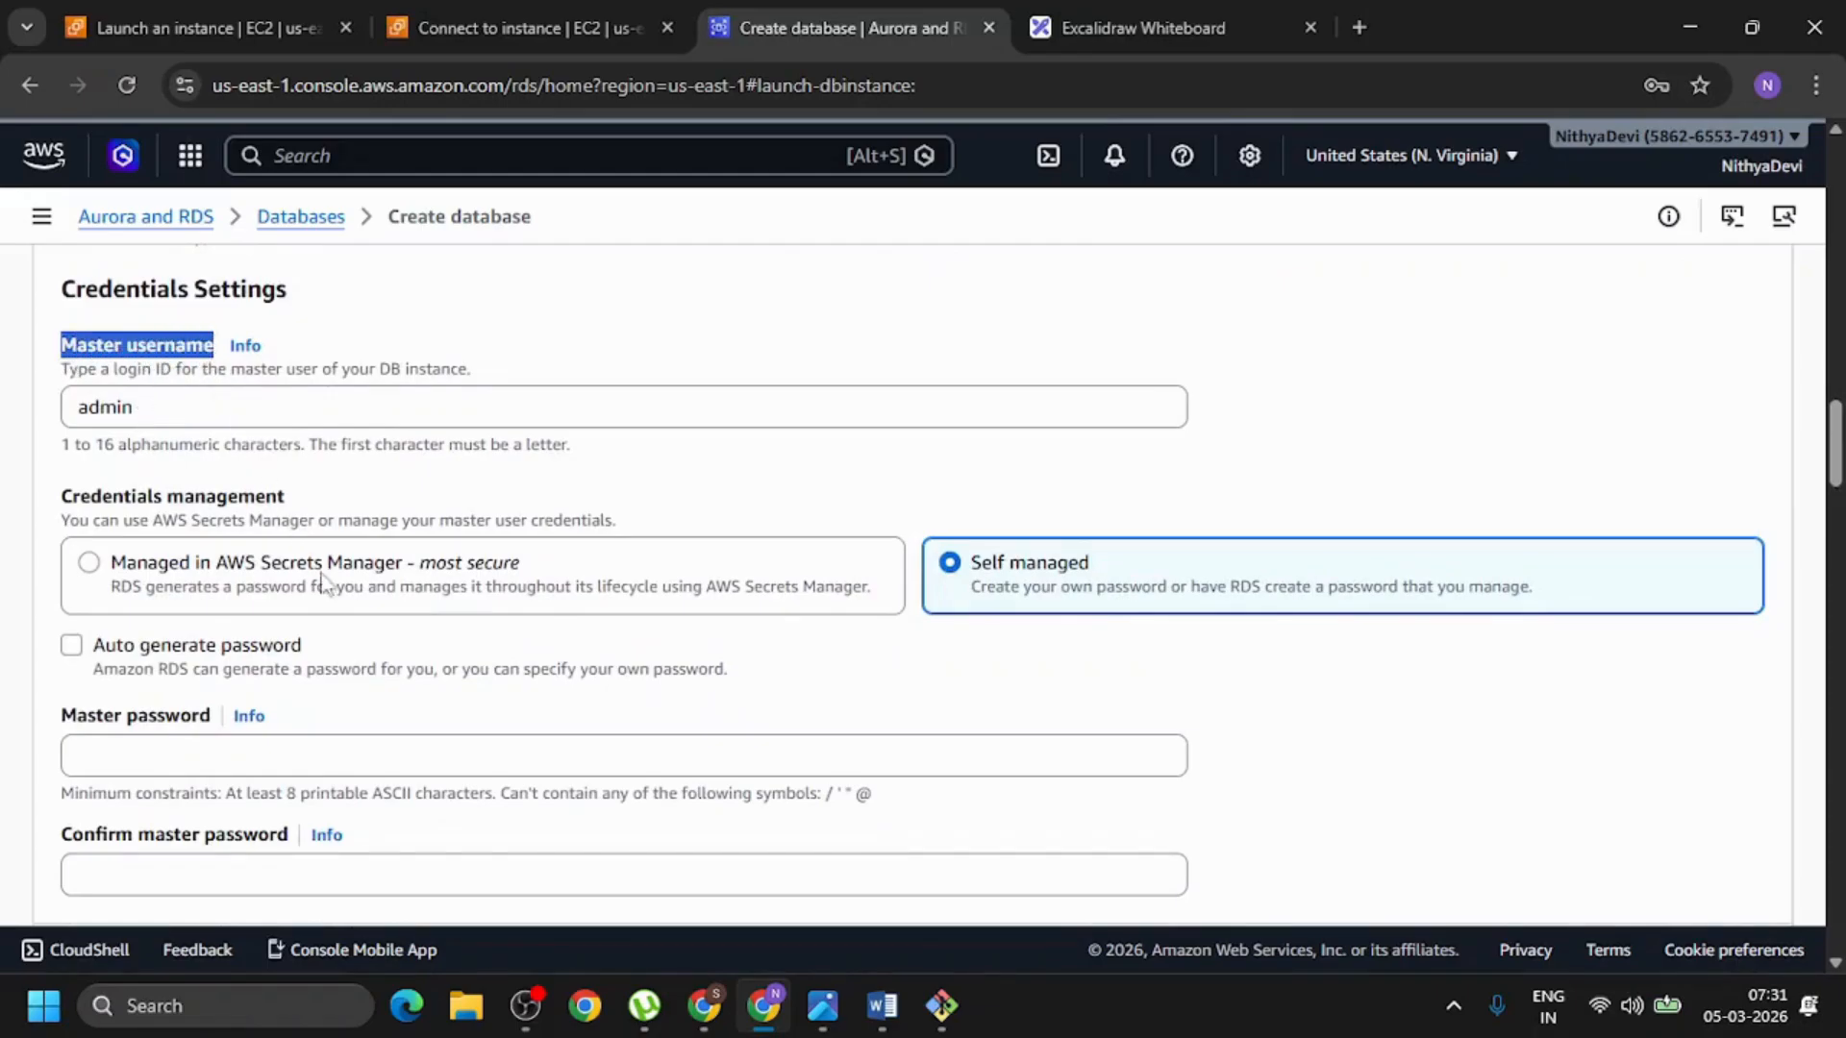
left_click(704, 1006)
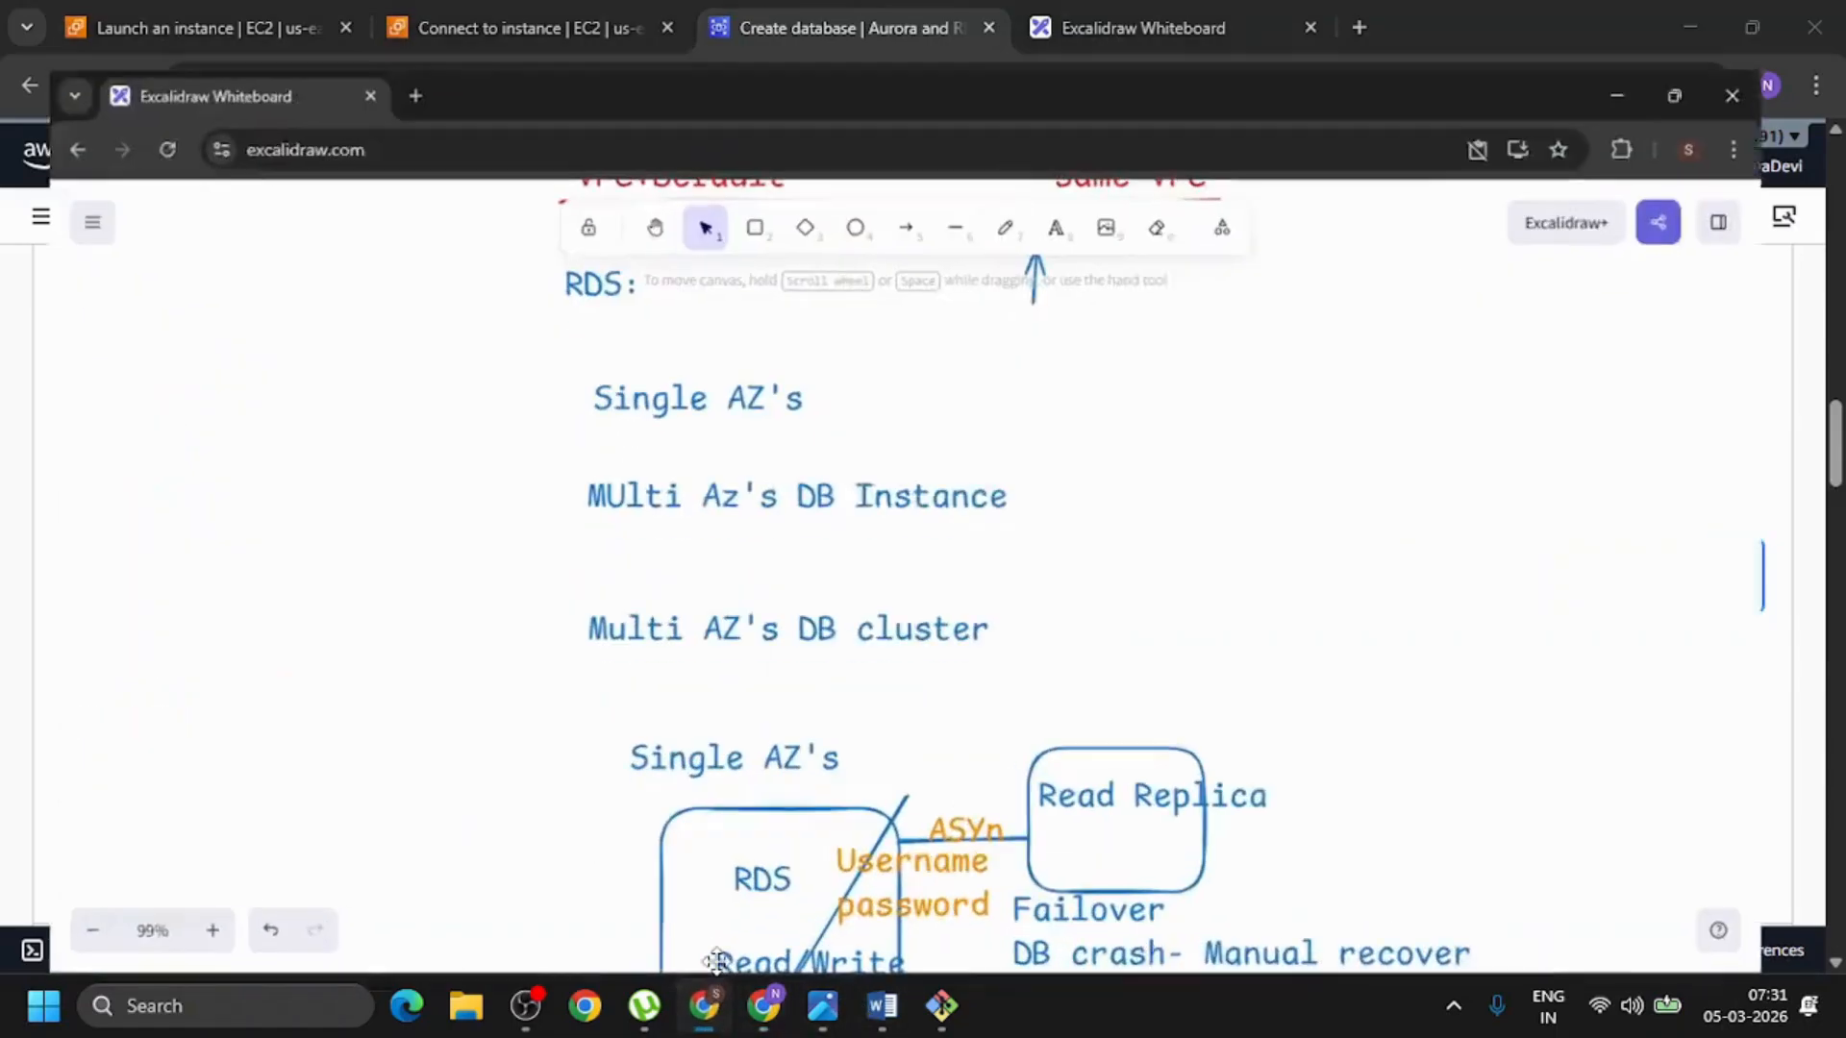
Paste 'Master username' onto the whiteboard and place the copied 'admin' username just beneath it
scroll(1121, 619, "down", 10)
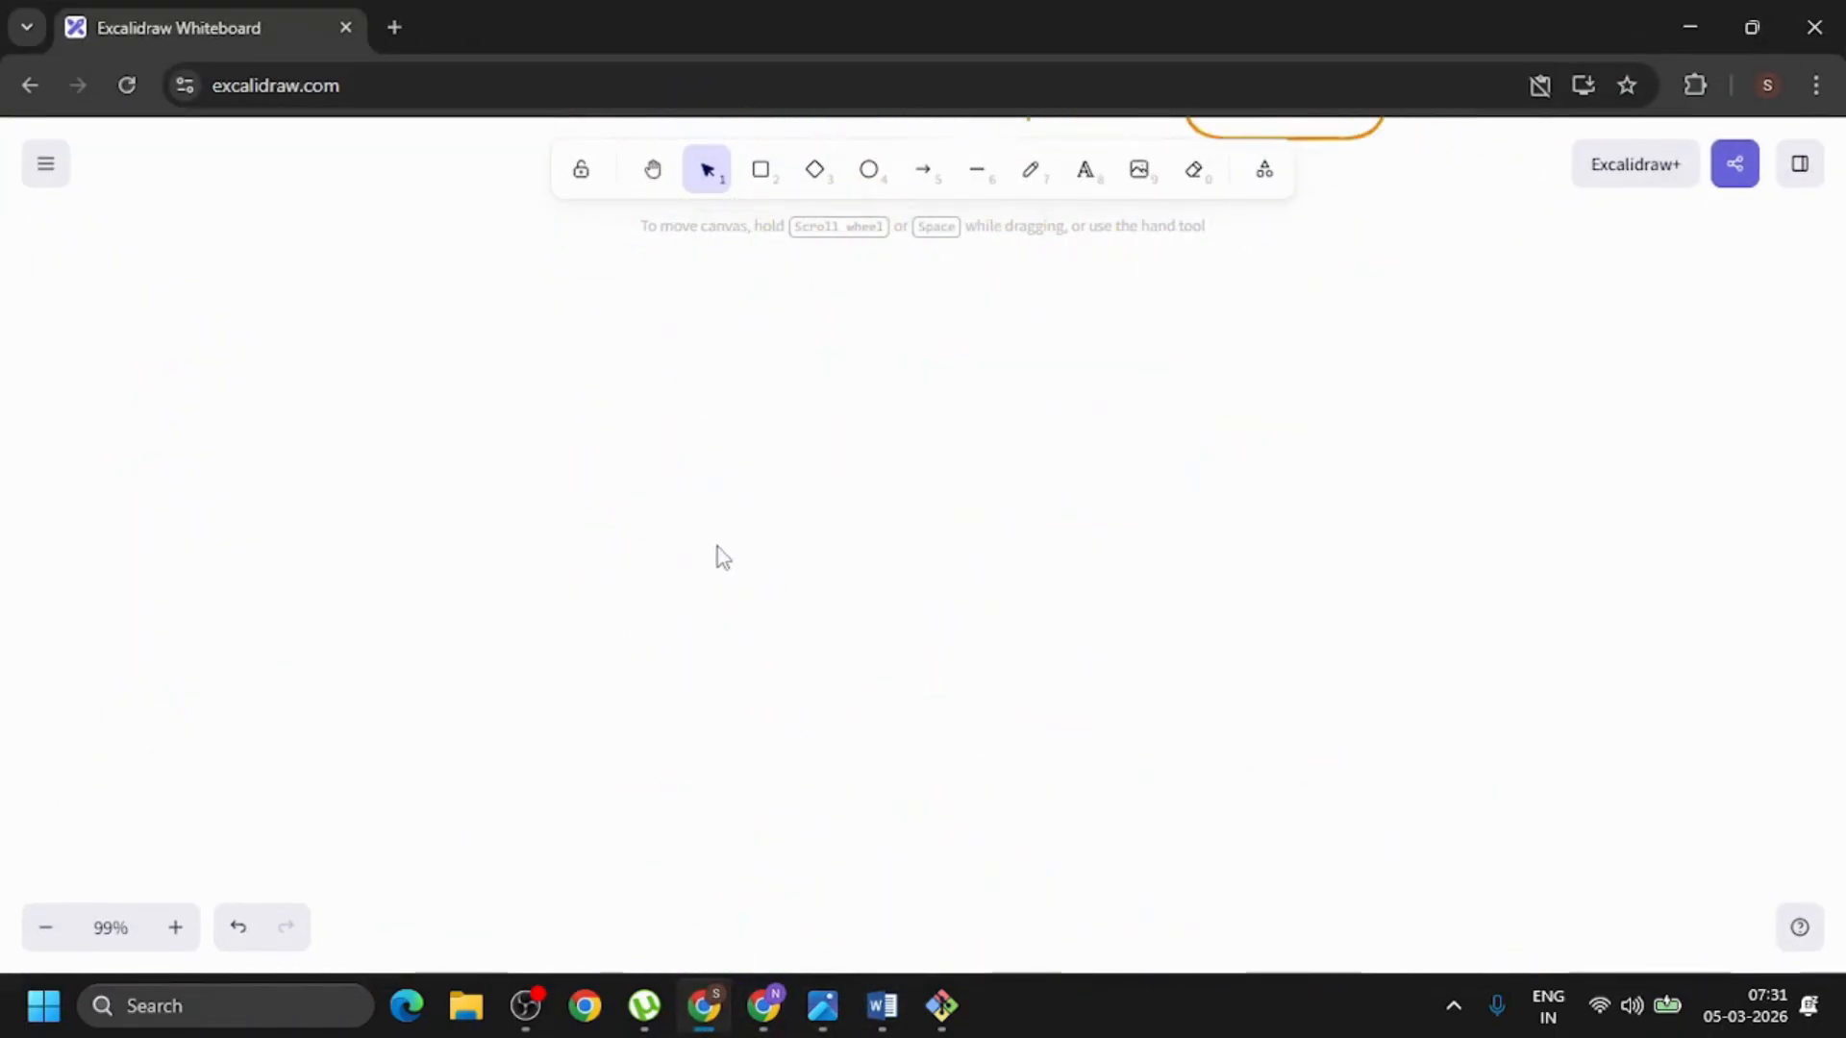
scroll(723, 553, "up", 4)
key("ctrl+v")
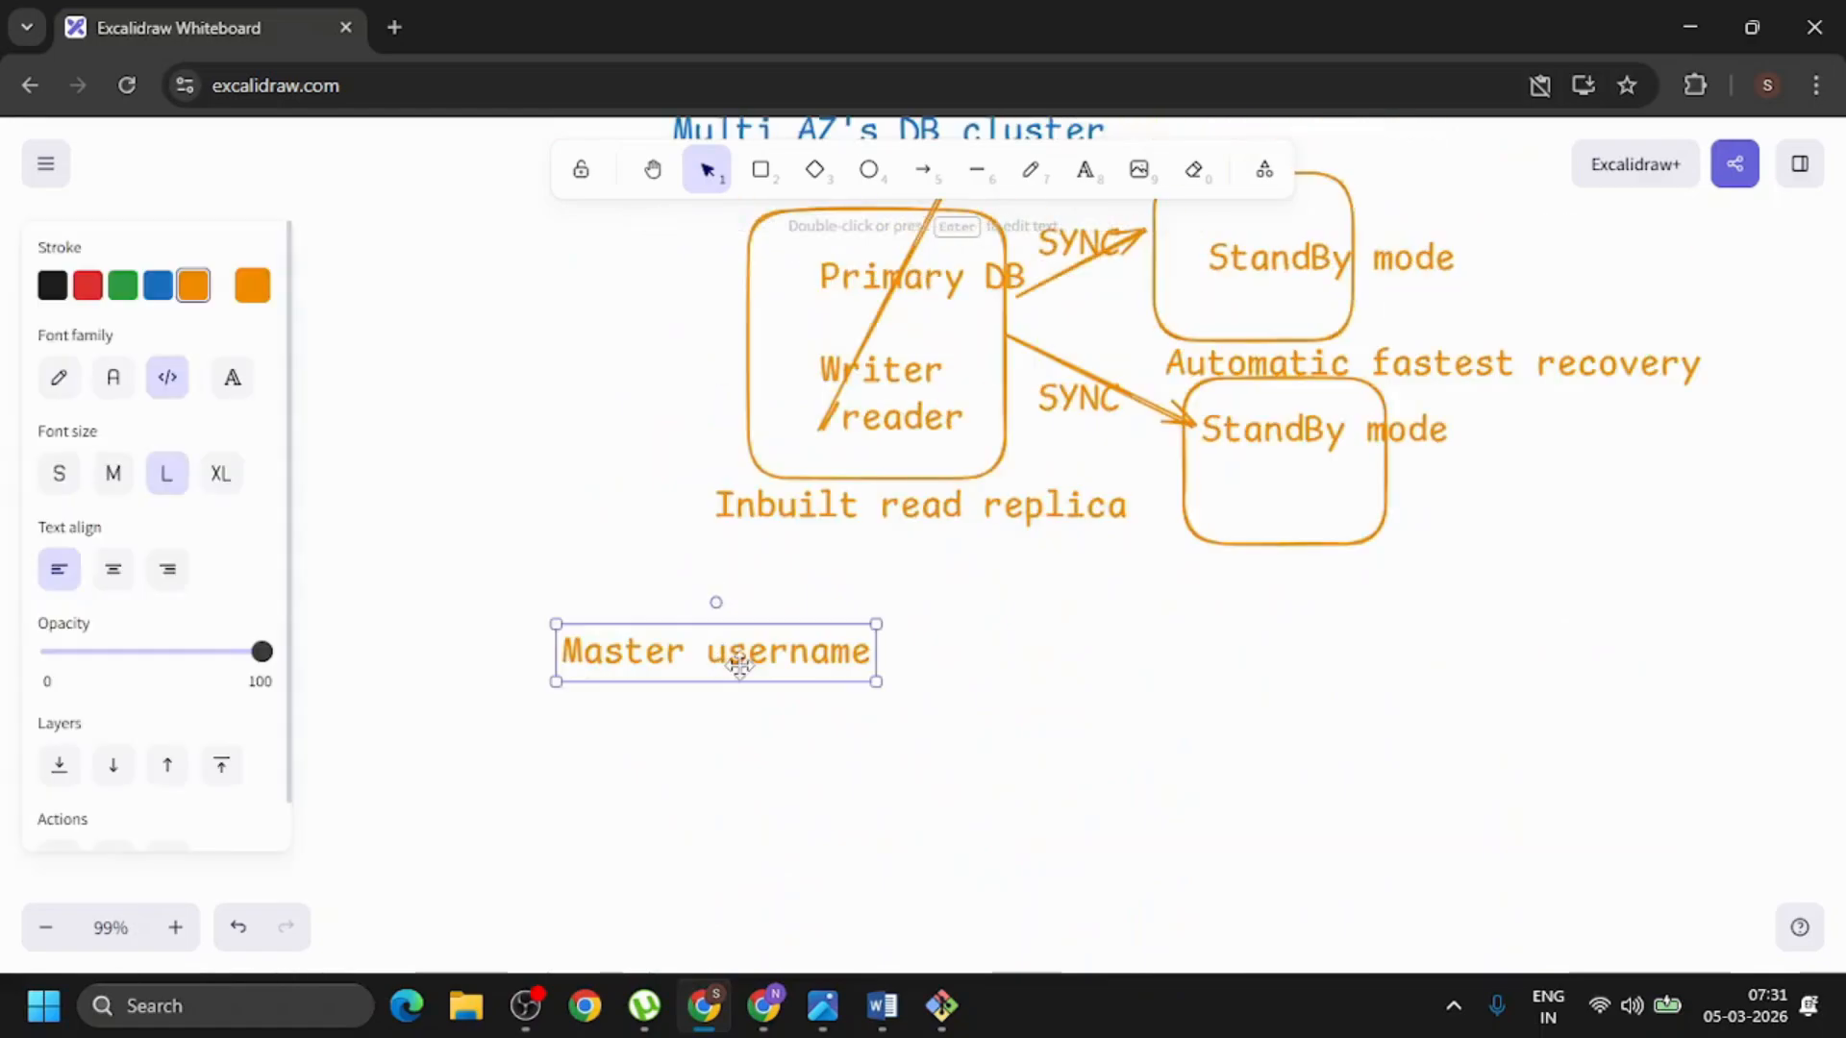
key("alt+Tab")
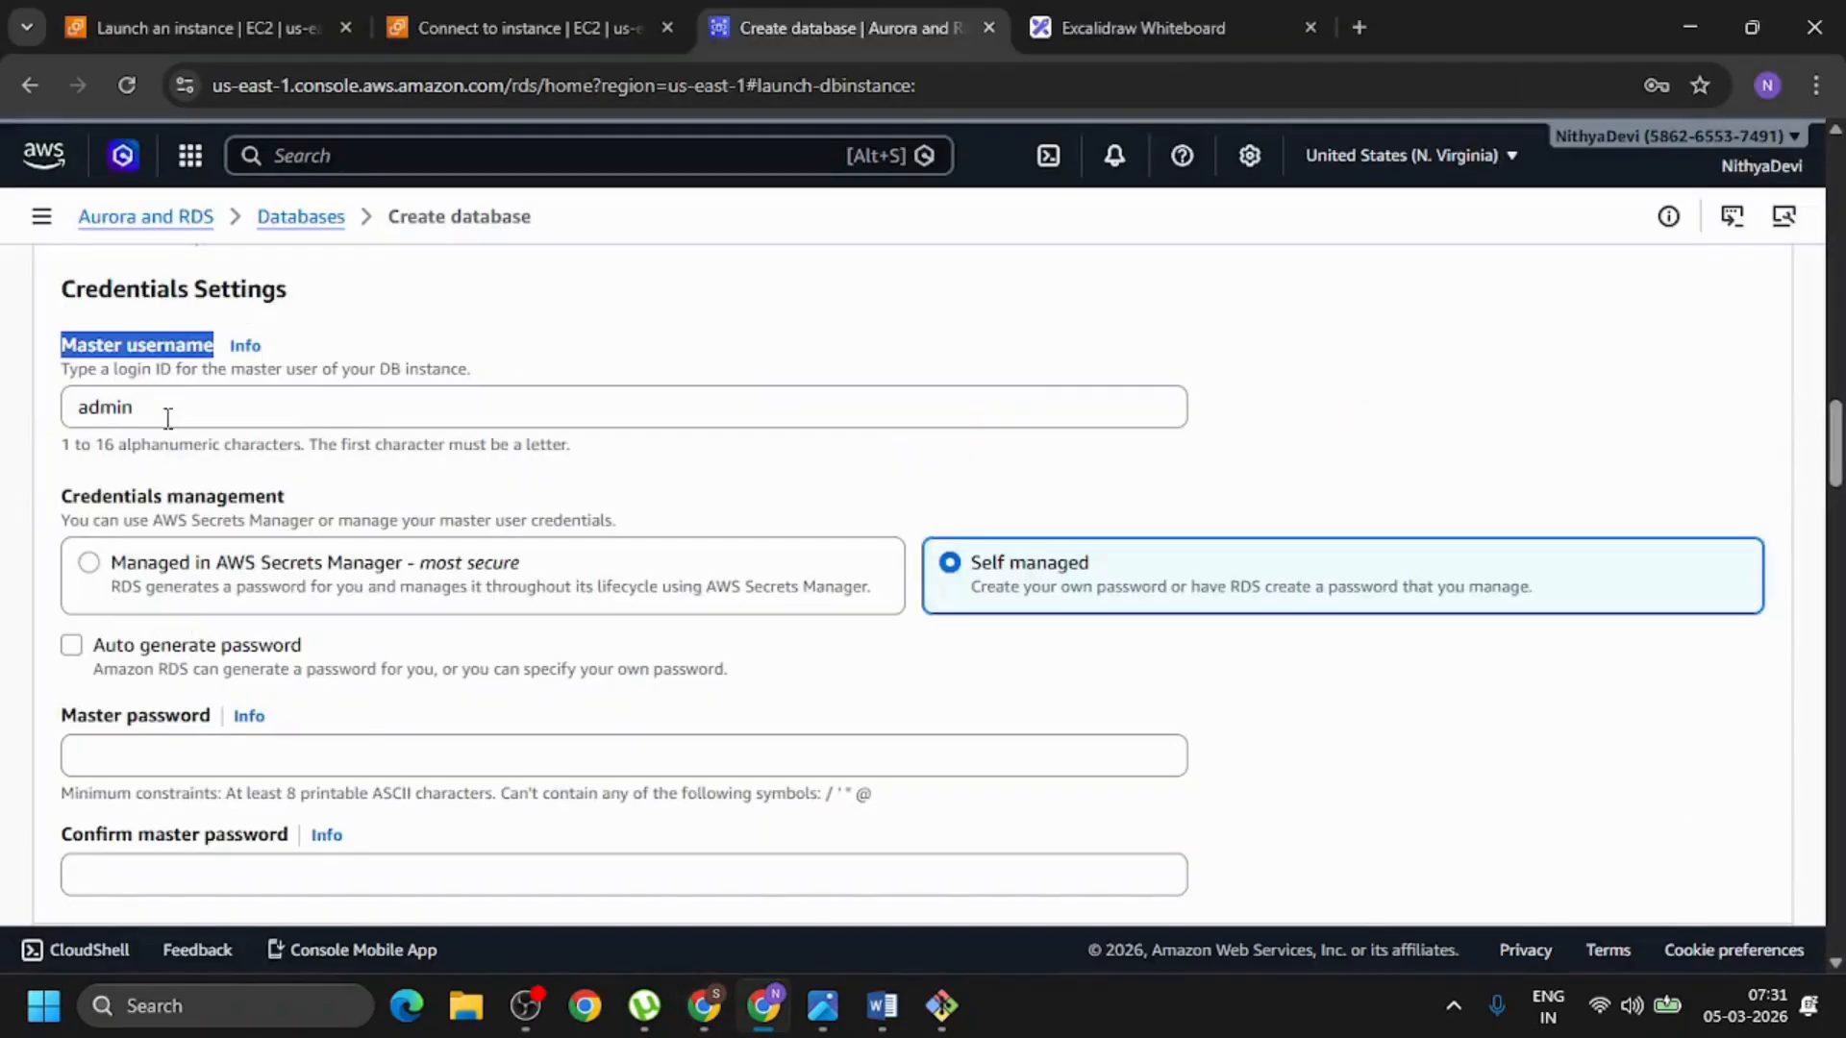
double_click(167, 418)
key("ctrl+c")
key("alt+Tab")
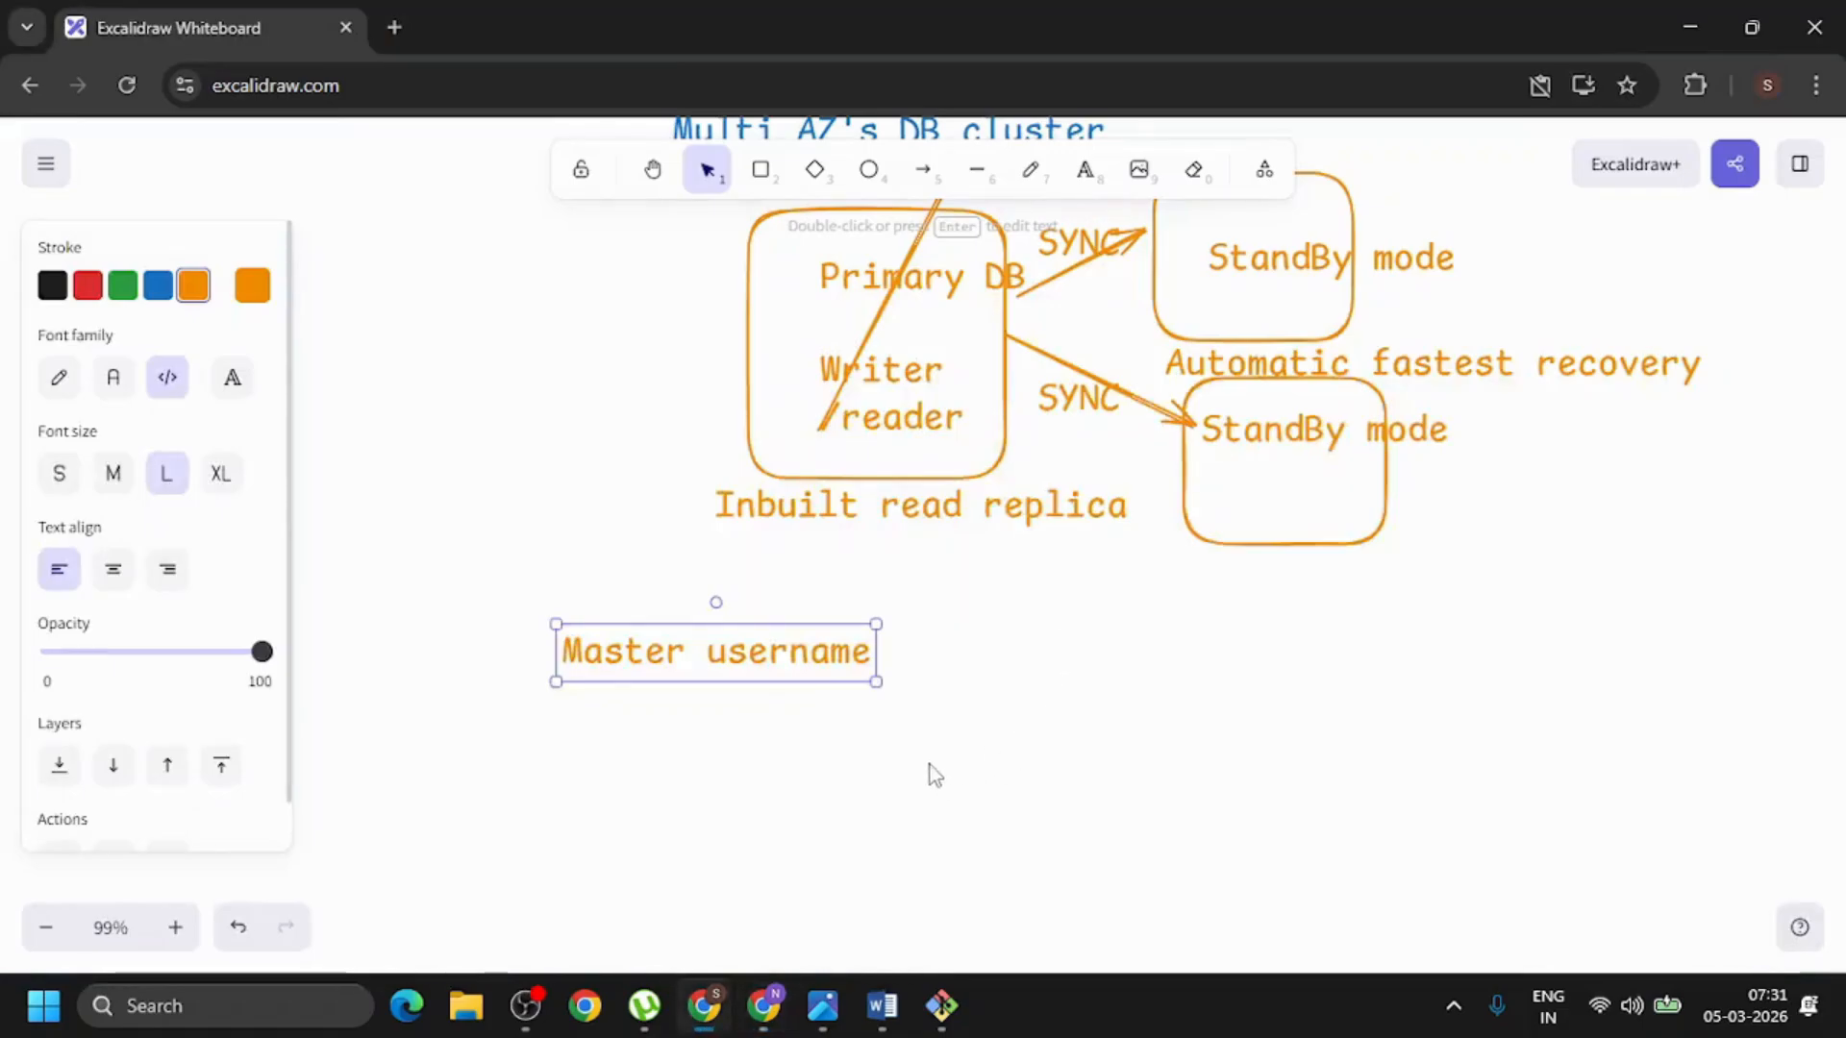
key("ctrl+v")
left_click_drag(891, 779, 707, 747)
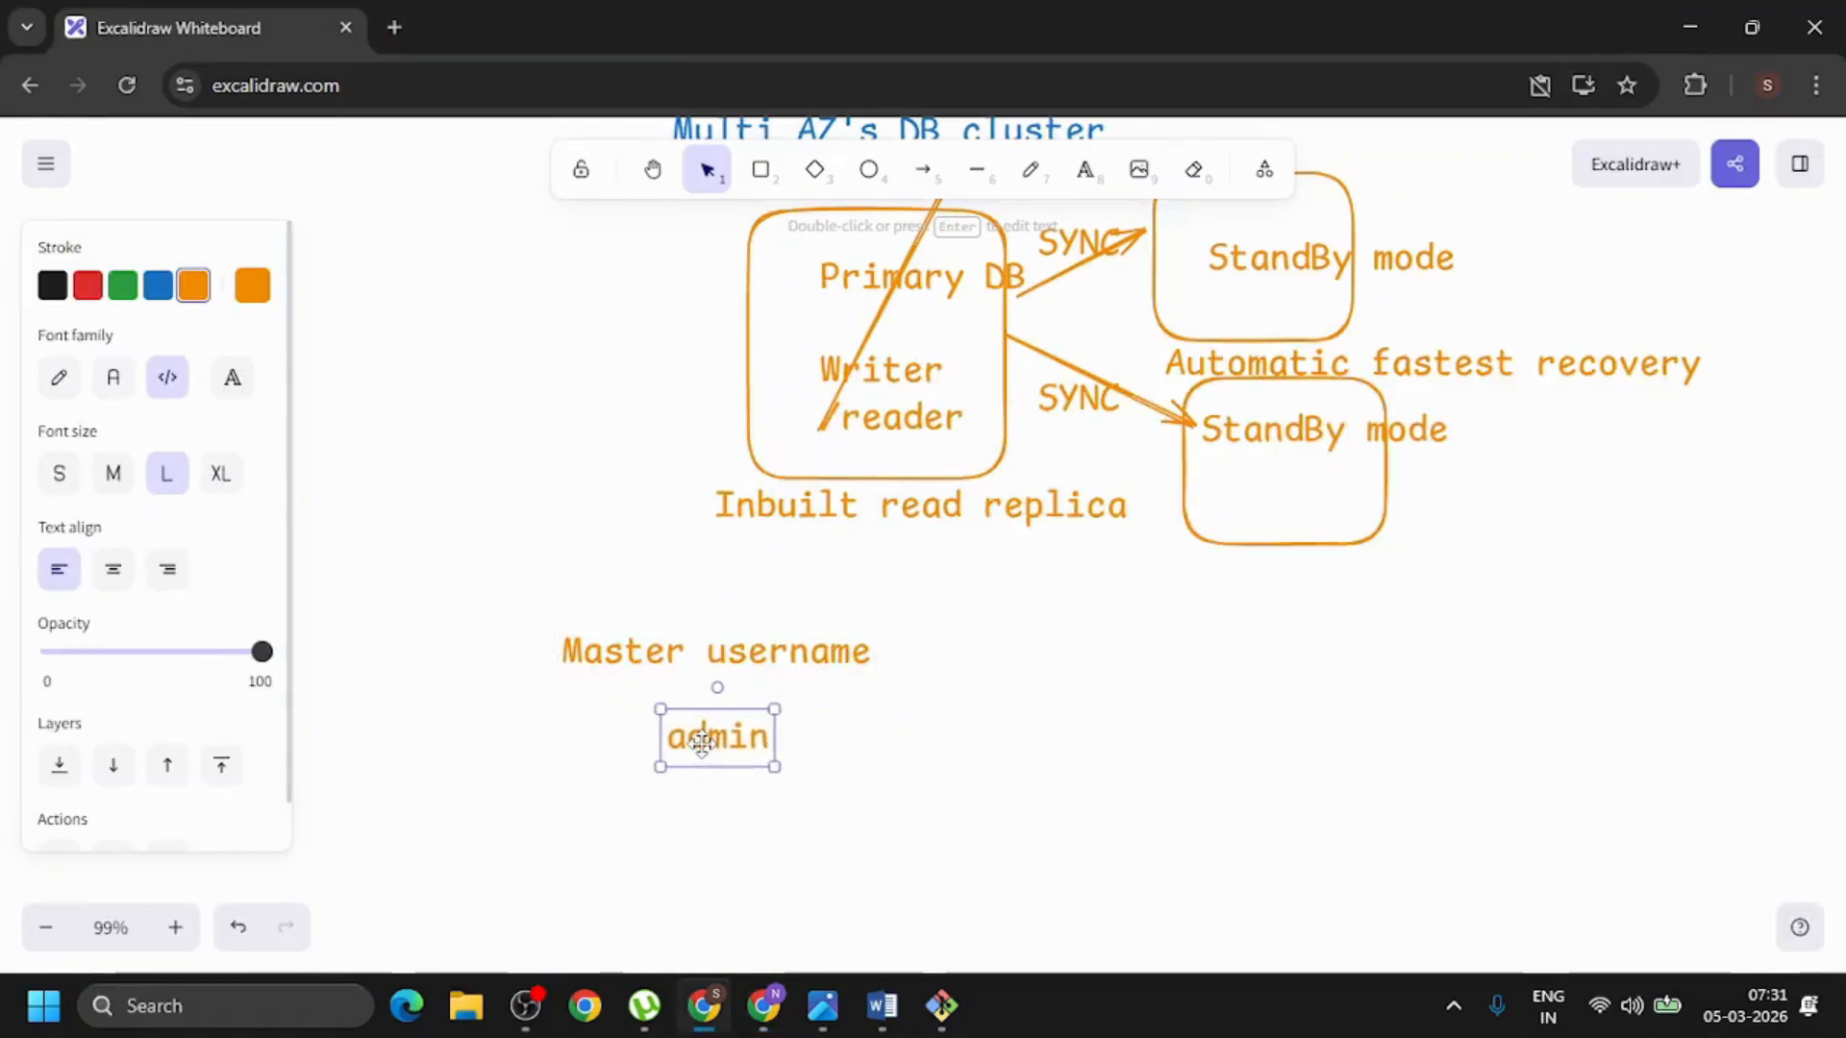
key("alt+Tab")
scroll(288, 591, "down", 2)
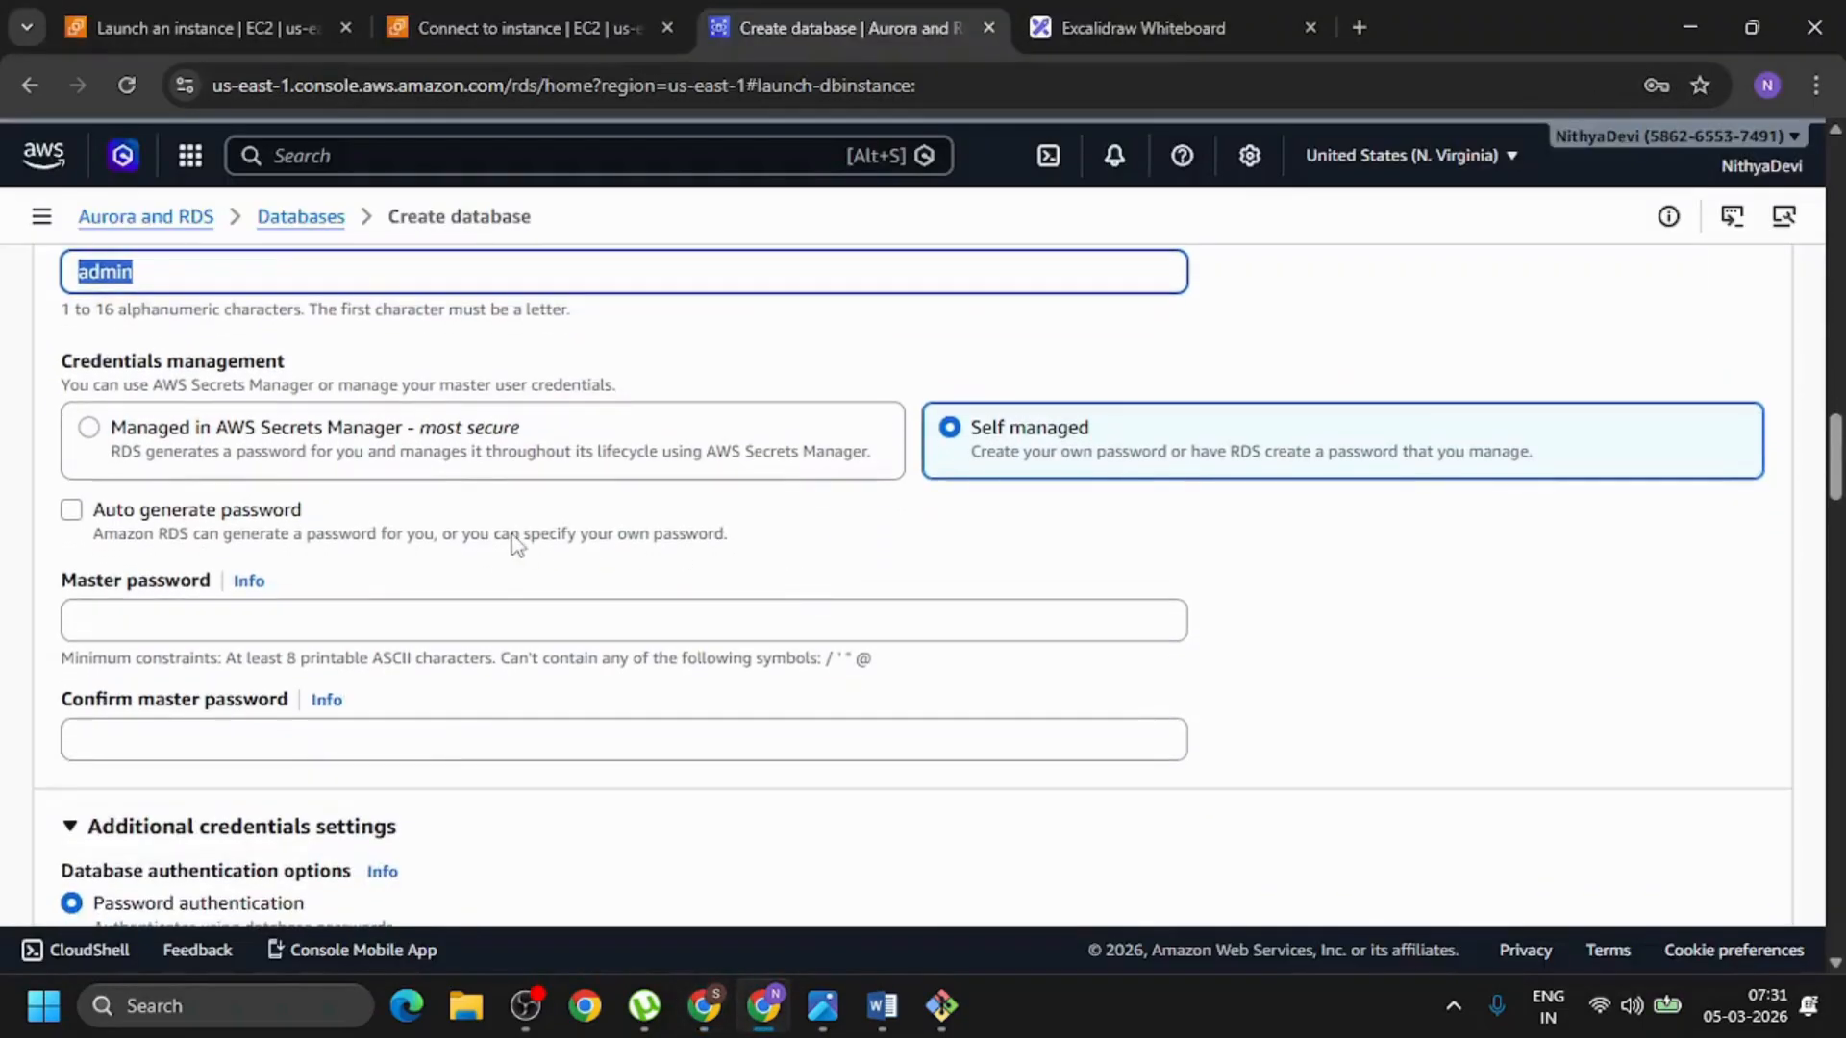
Keep auto-generate off, enter and confirm a Strong master password, and collapse Additional credentials settings
left_click(360, 524)
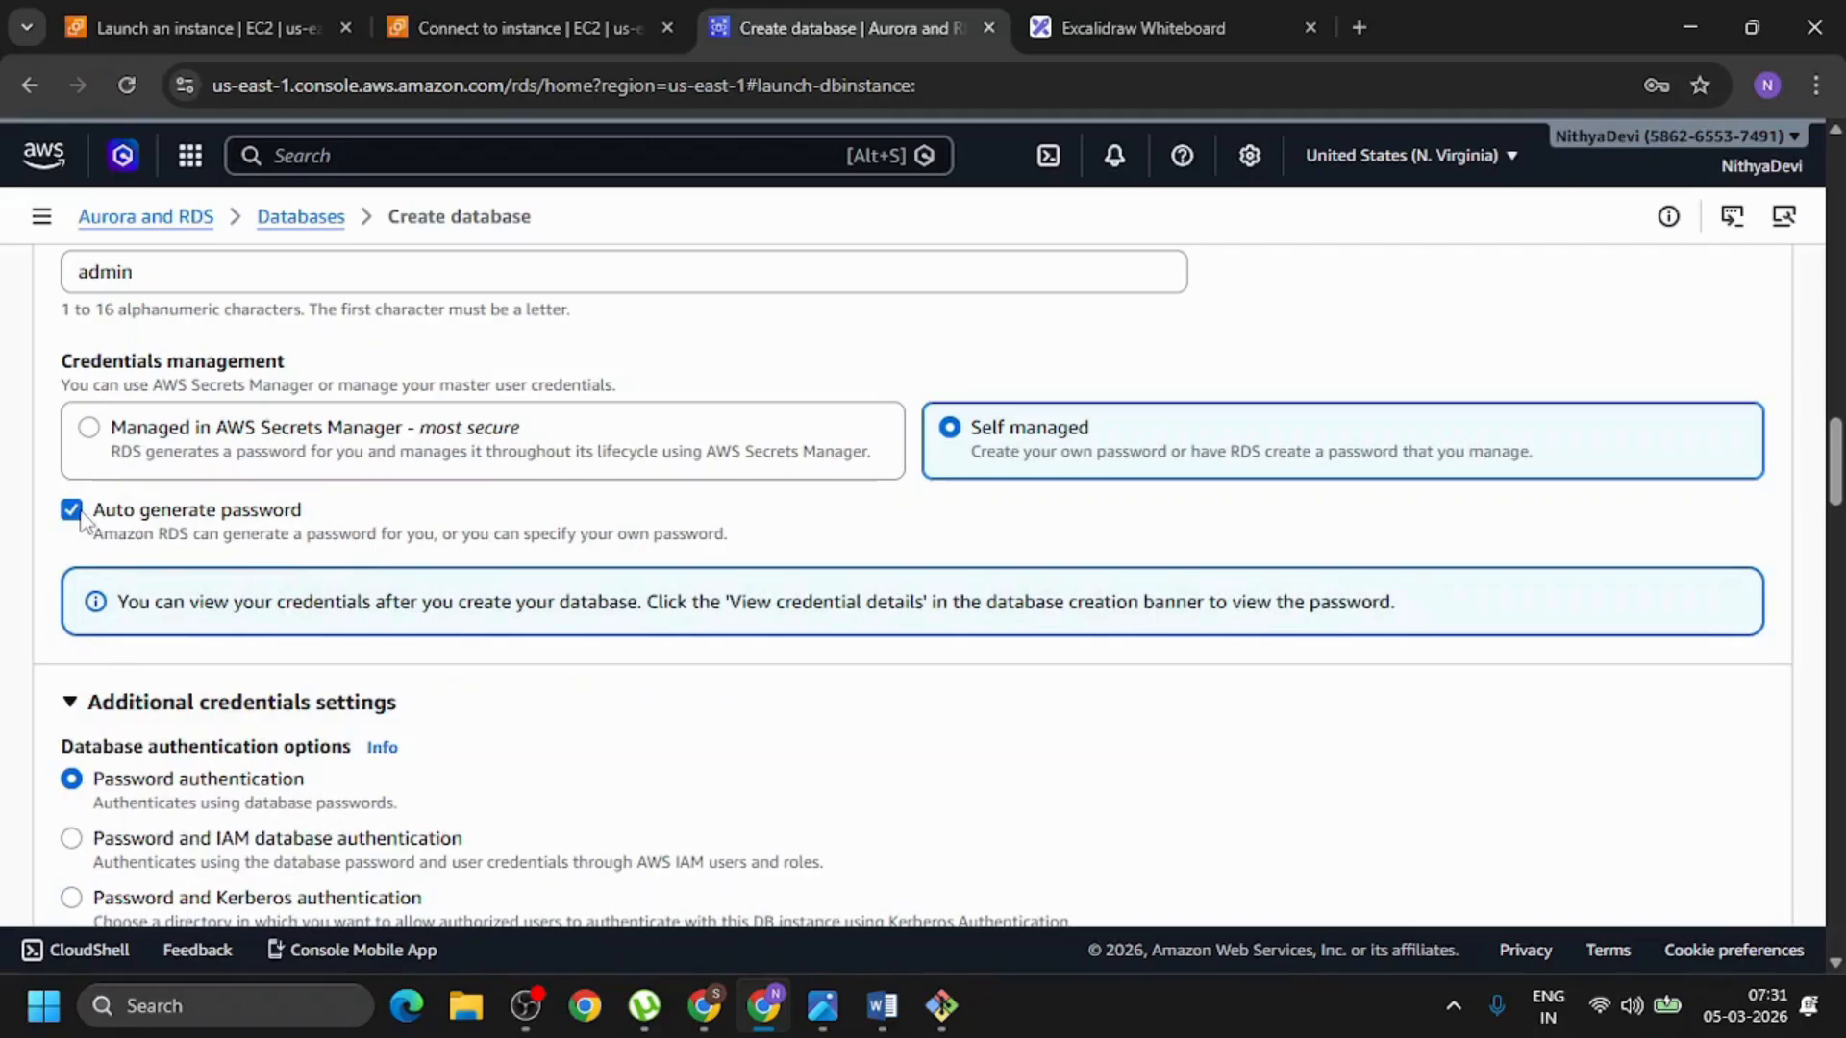
left_click(178, 519)
scroll(160, 604, "down", 2)
left_click(204, 487)
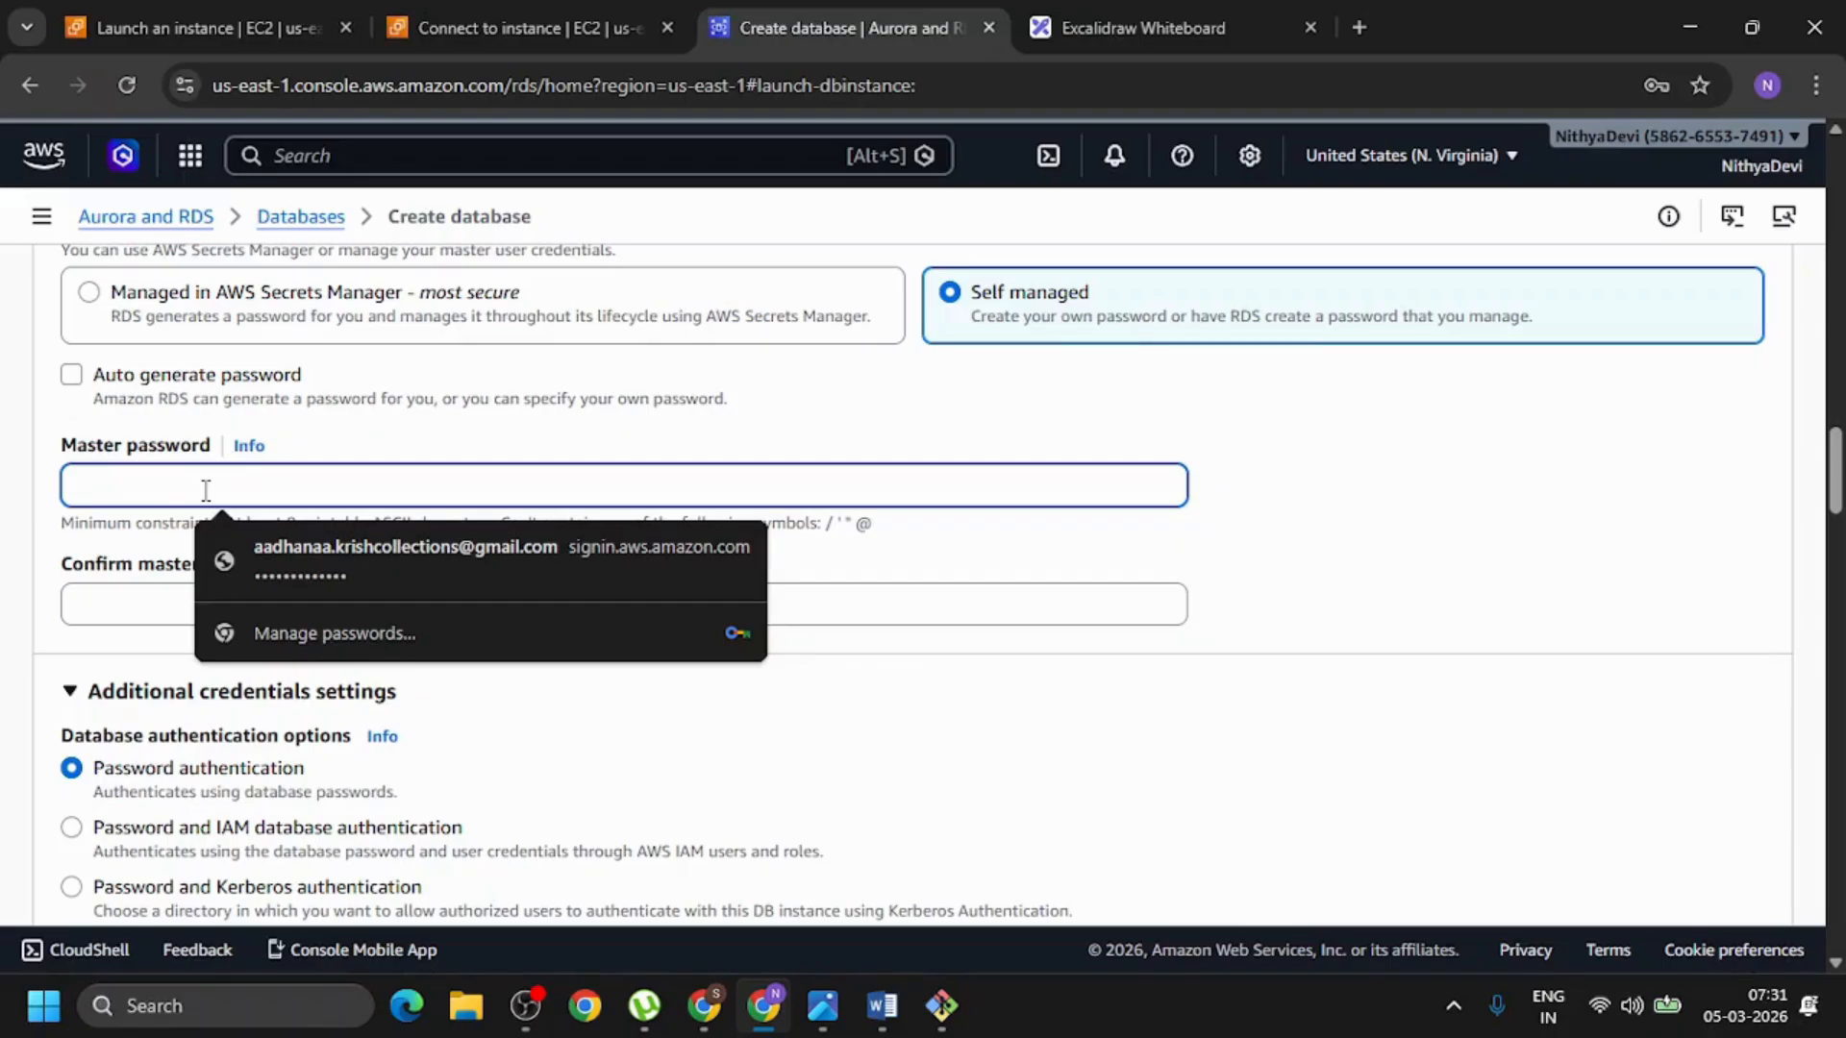
type("••")
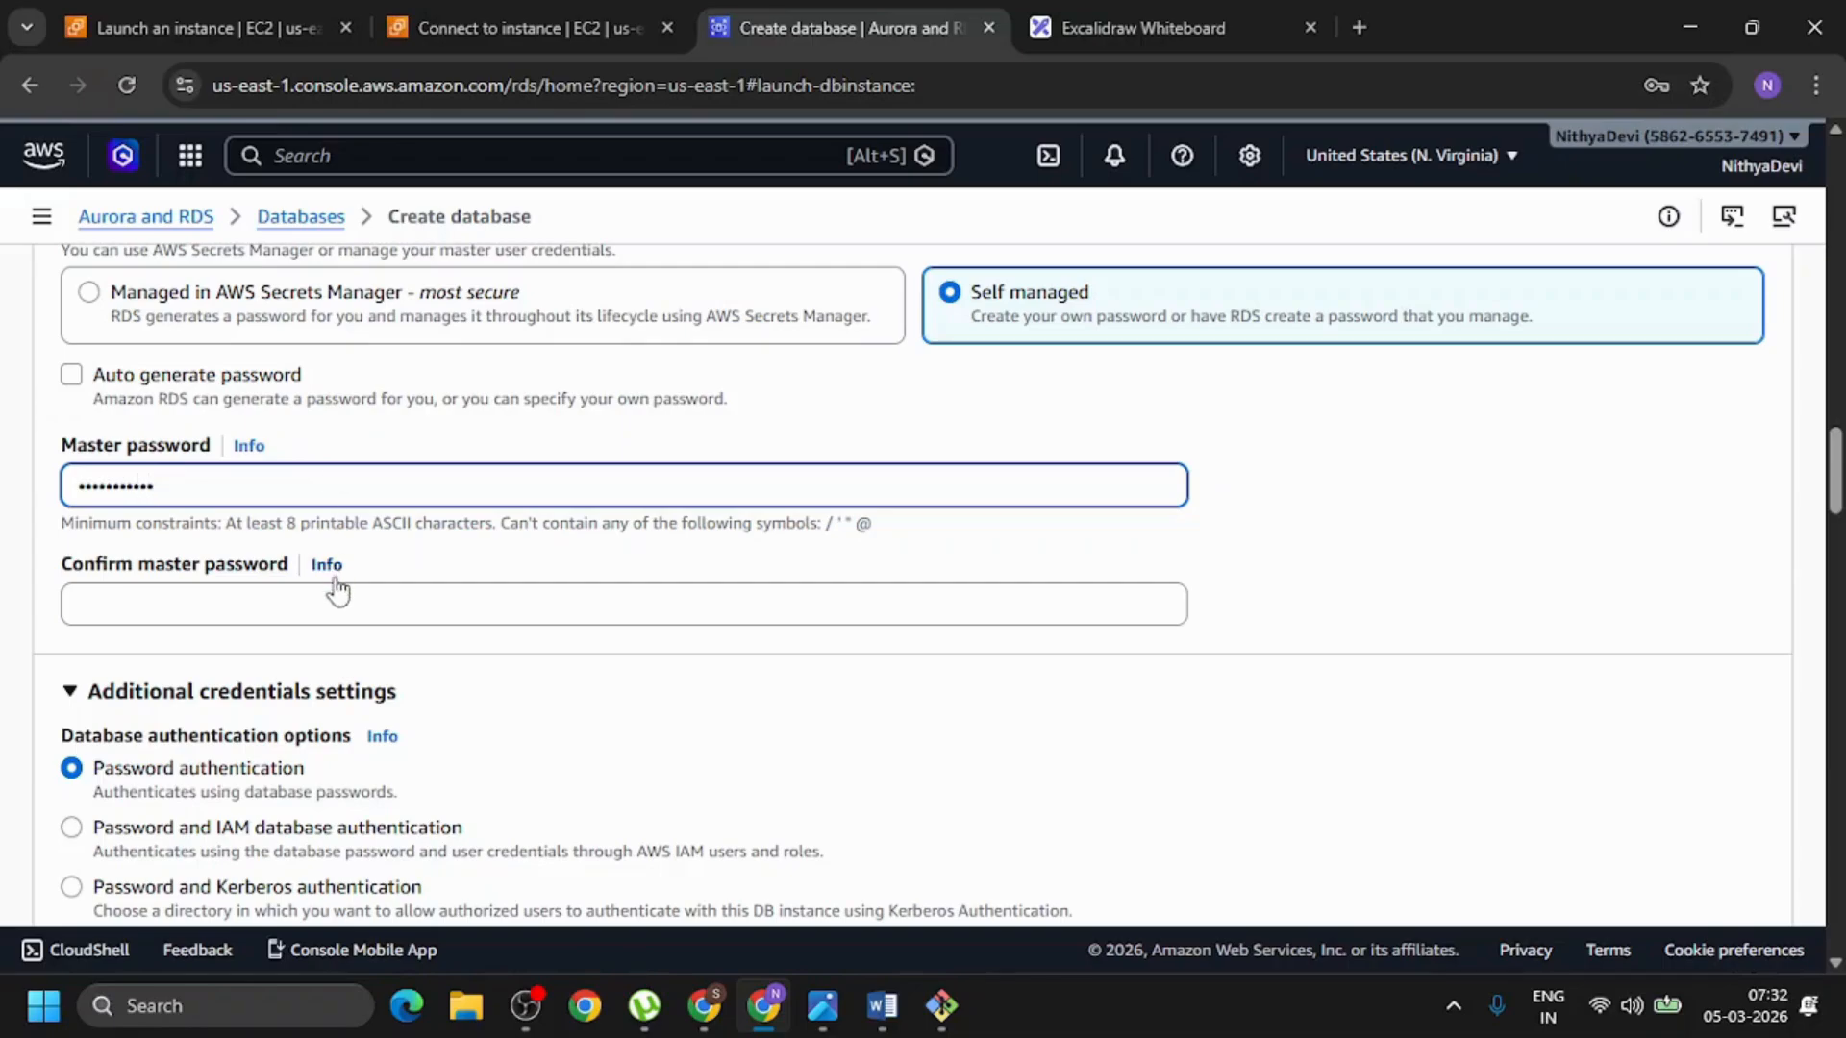
left_click(337, 611)
type("••")
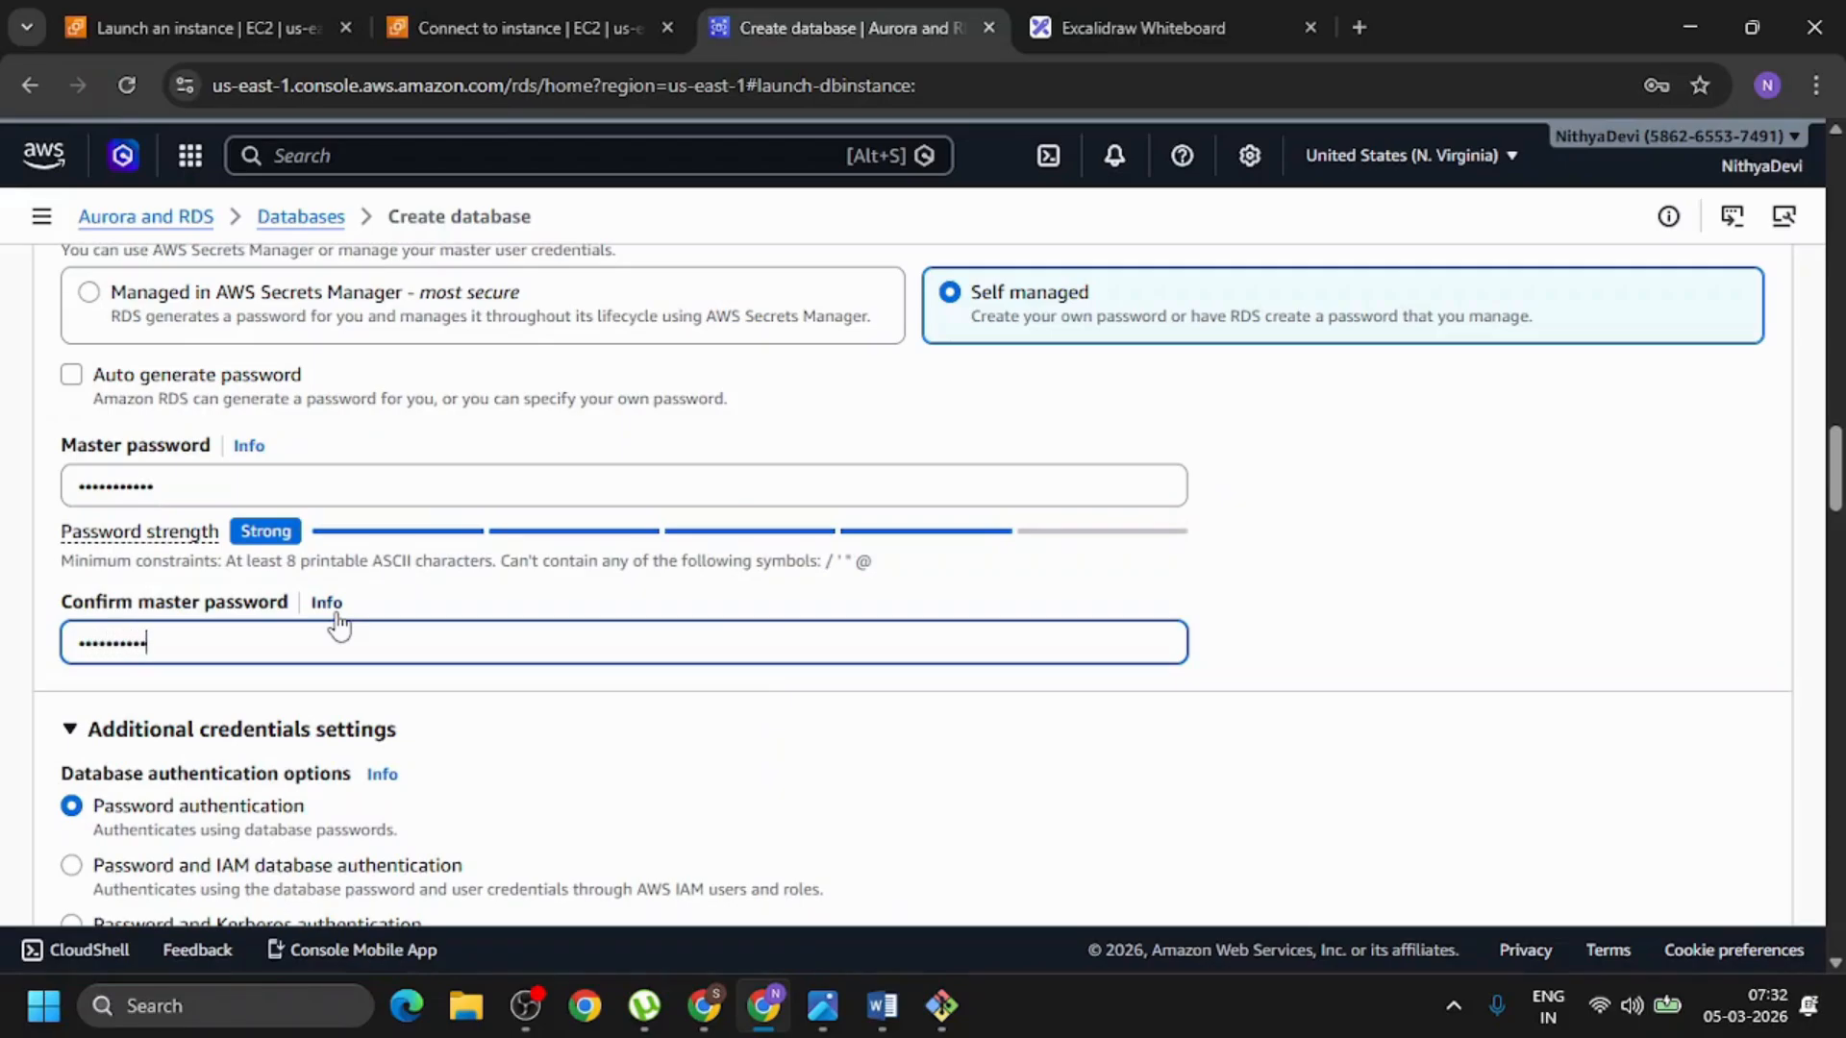
left_click(442, 731)
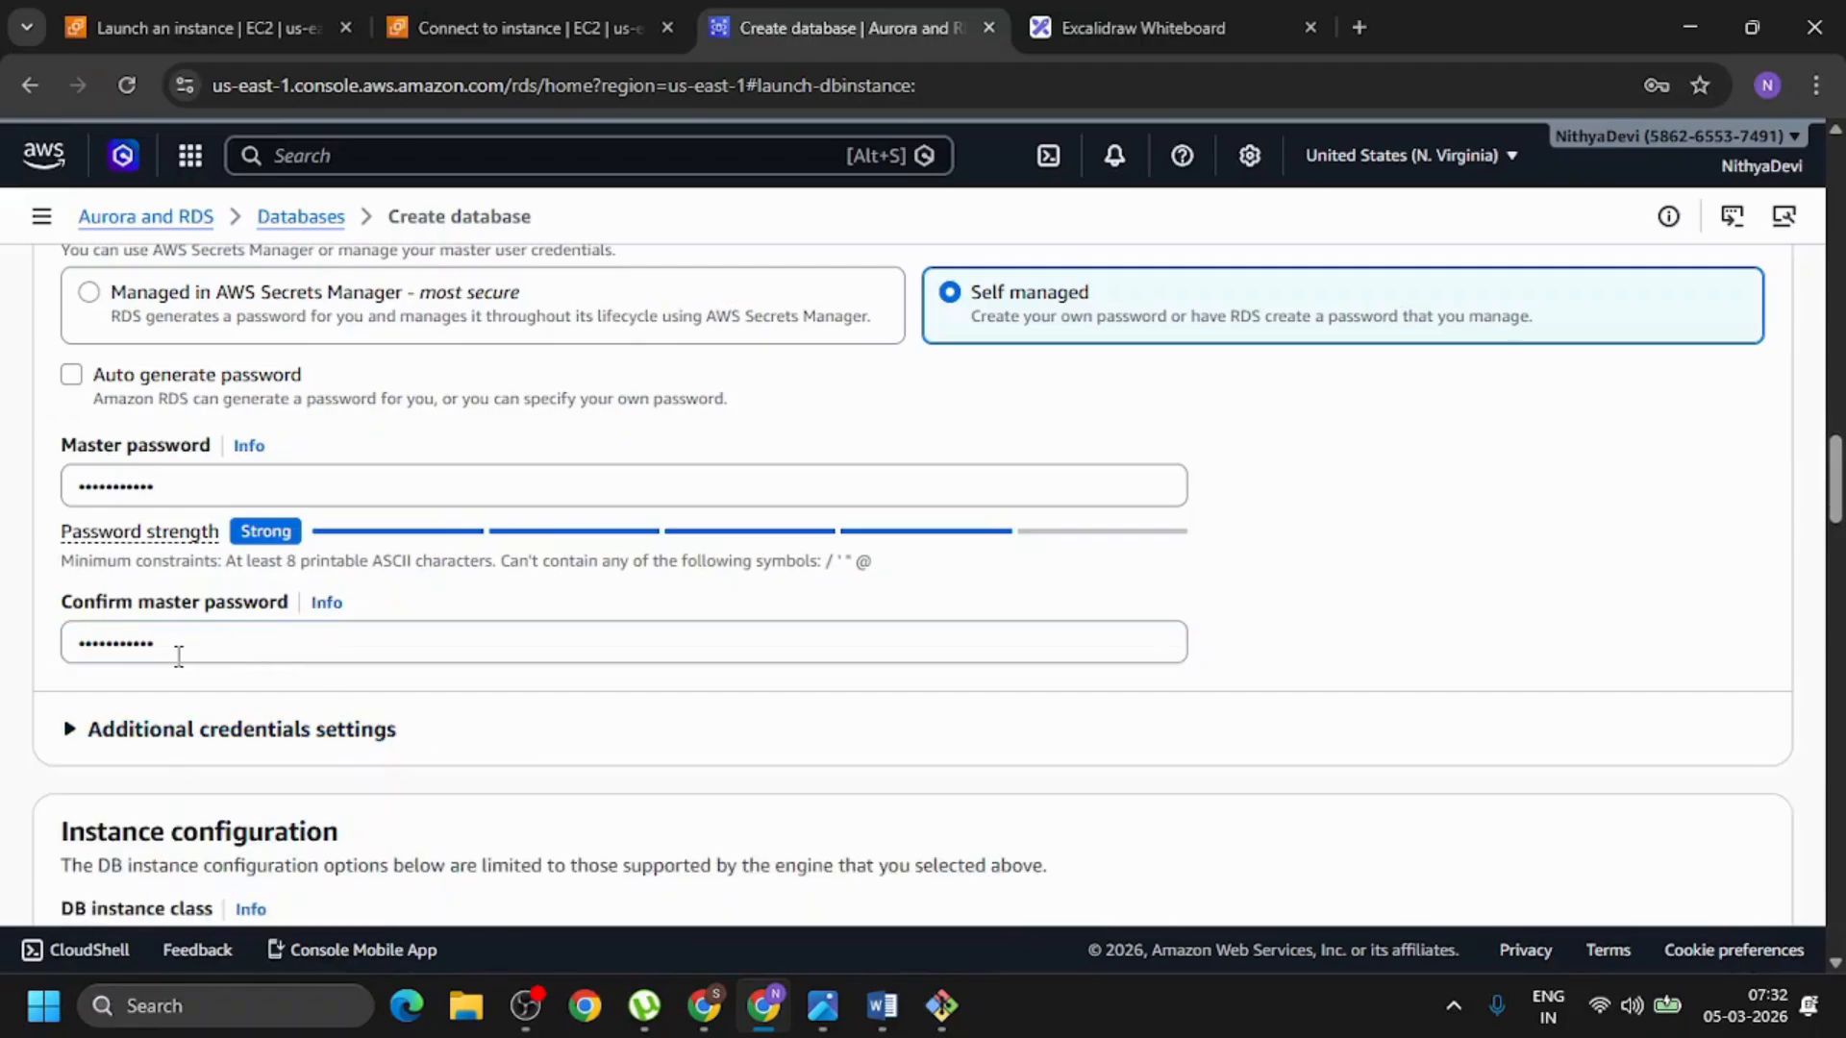
left_click_drag(177, 651, 75, 642)
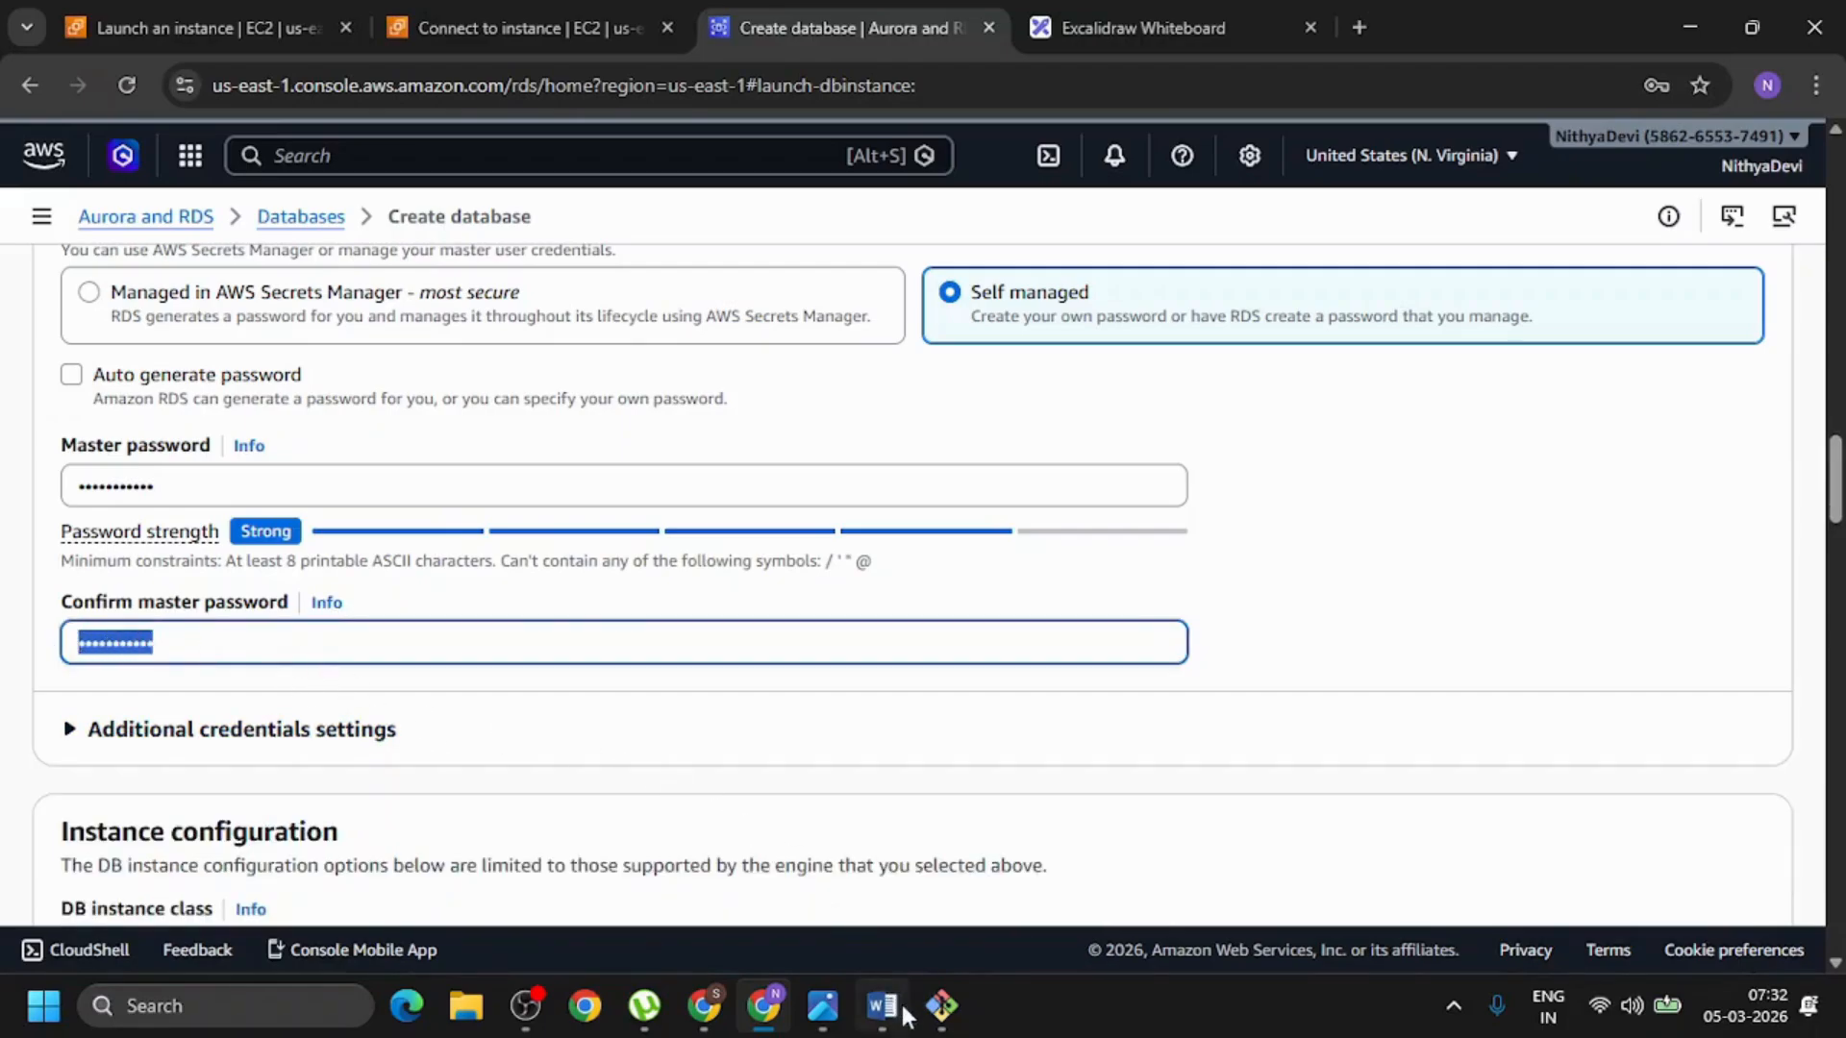
Delete the duplicate 'admin' label pasted onto the Excalidraw whiteboard
mouse_move(769, 1014)
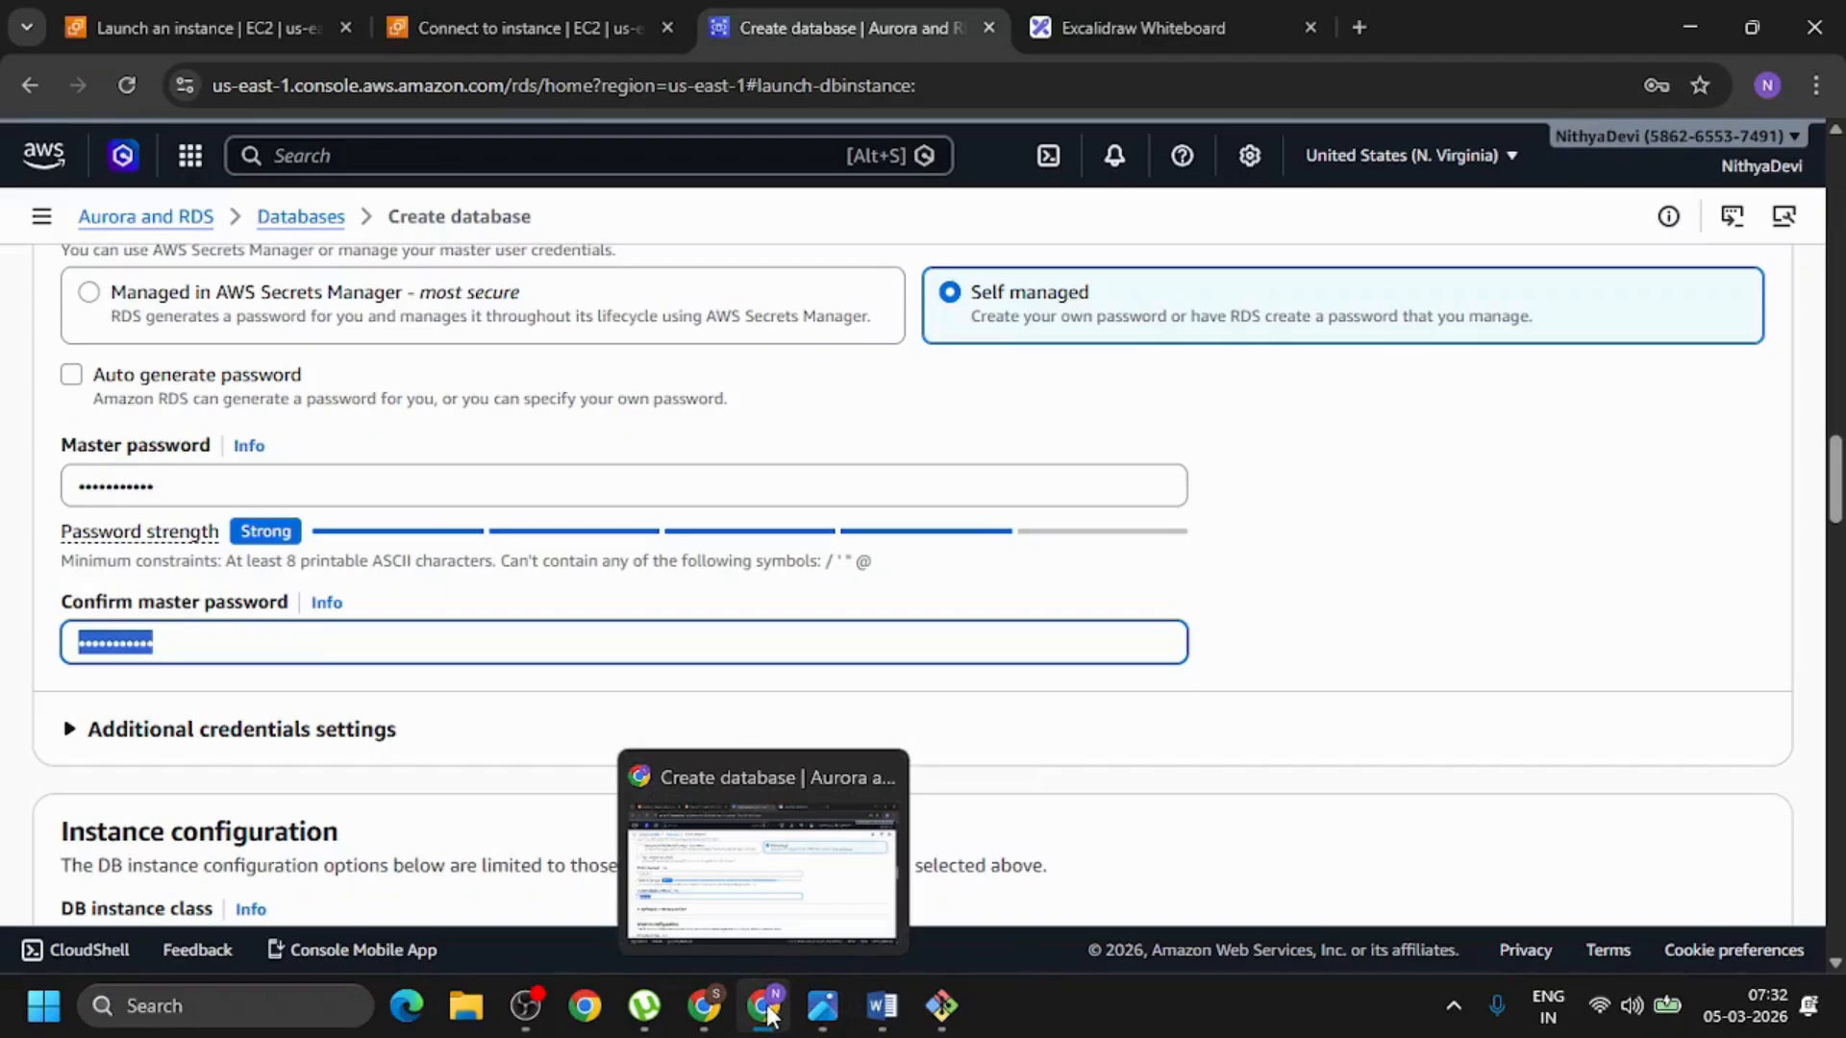
left_click(704, 1006)
key("ctrl+v")
left_click_drag(820, 835, 719, 839)
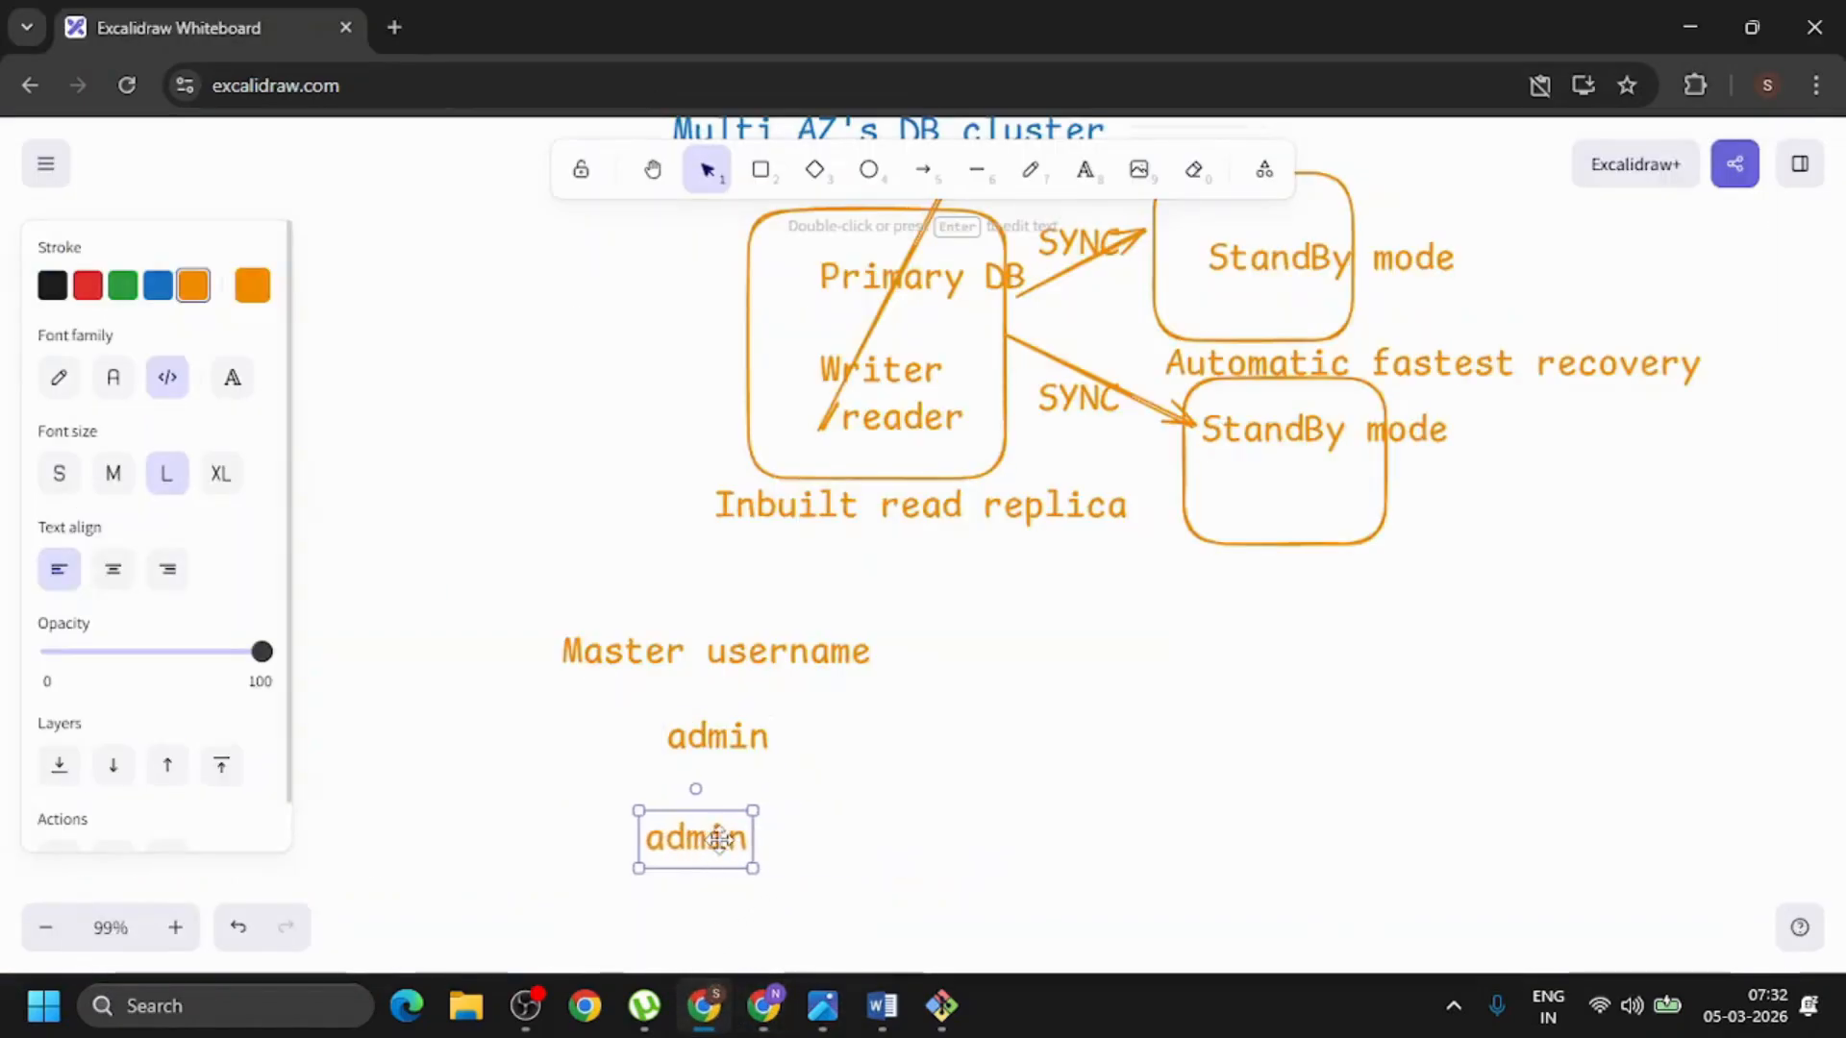
key("Delete")
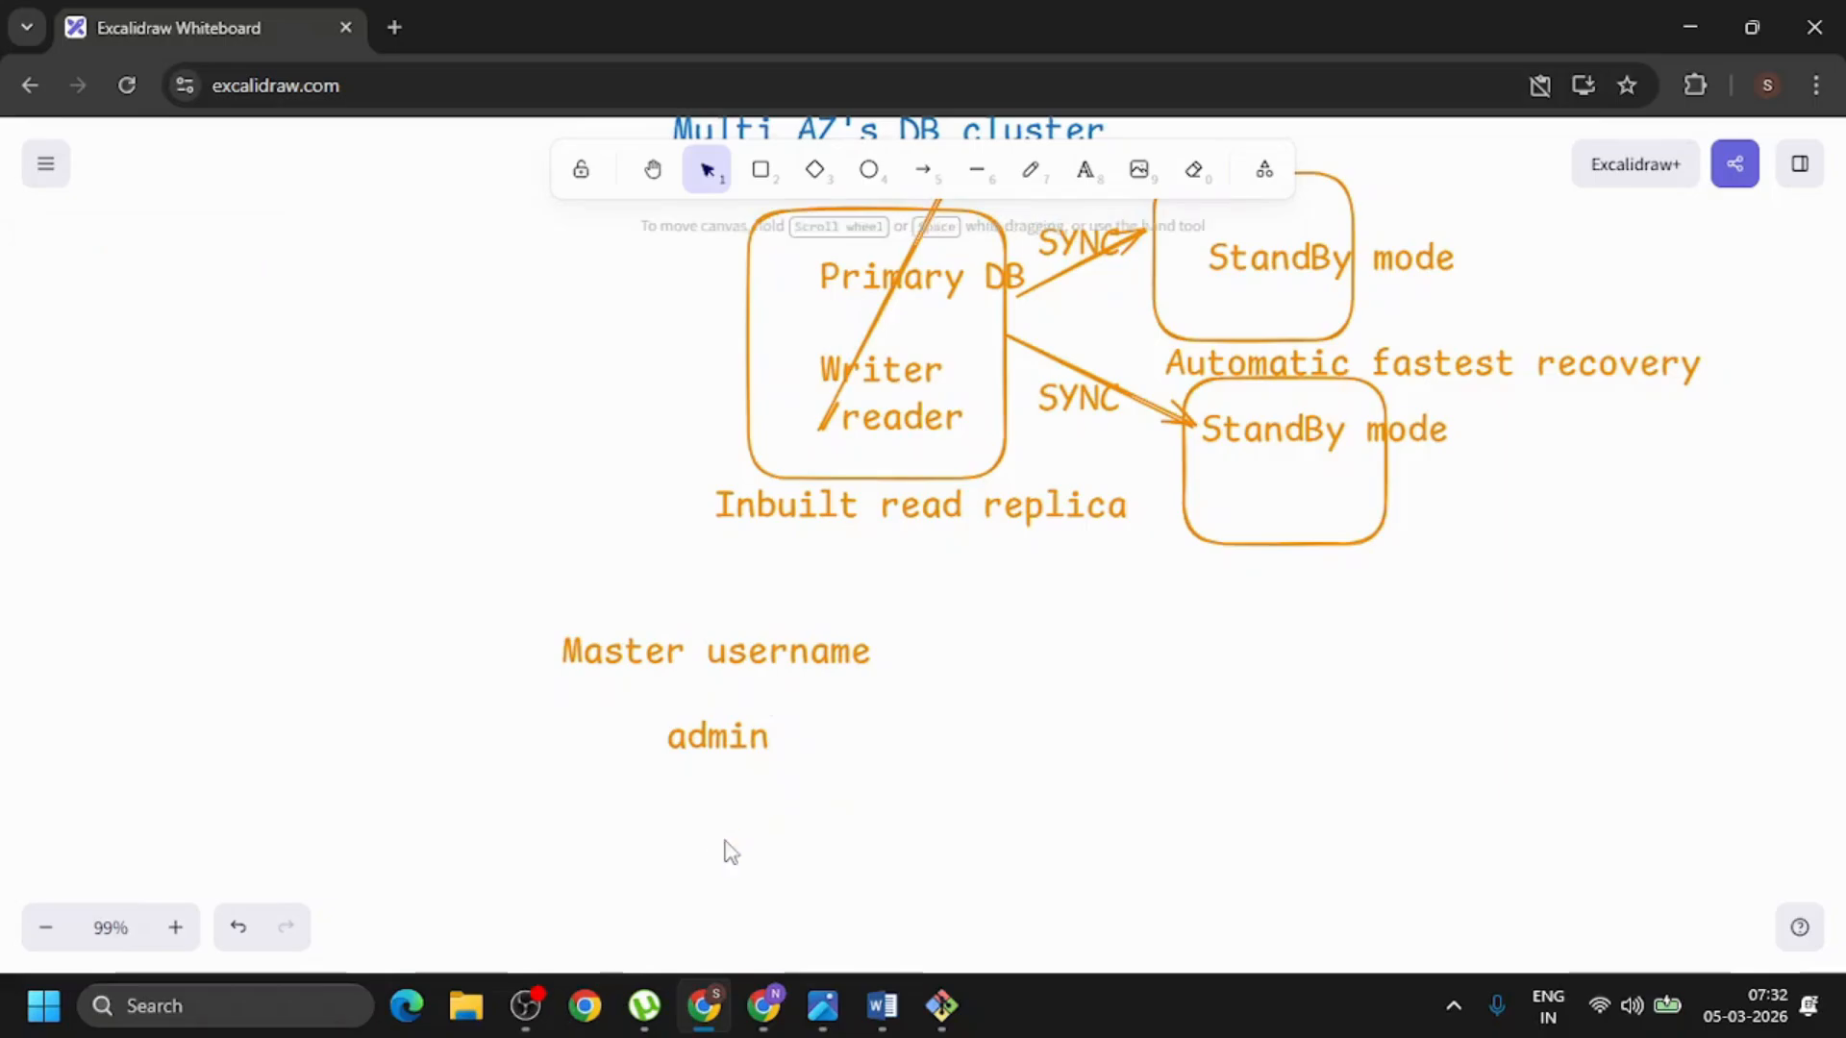
left_click(1084, 170)
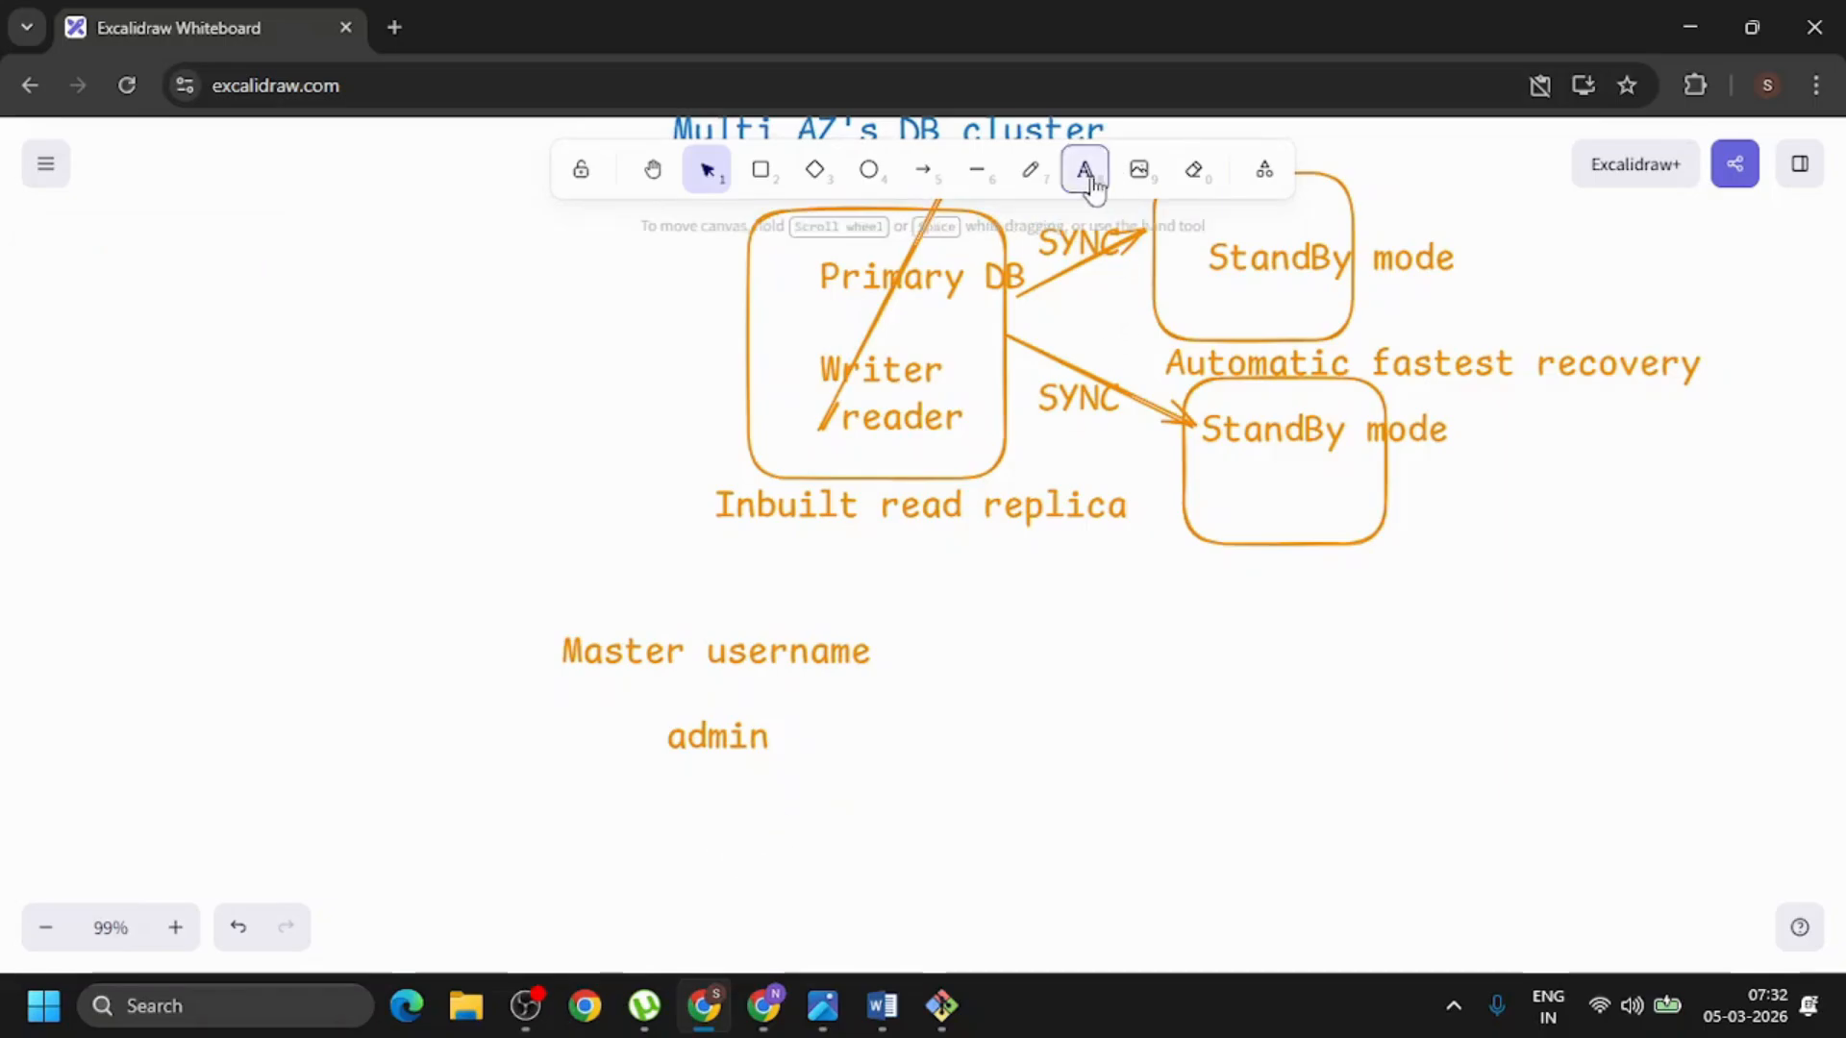
left_click(682, 811)
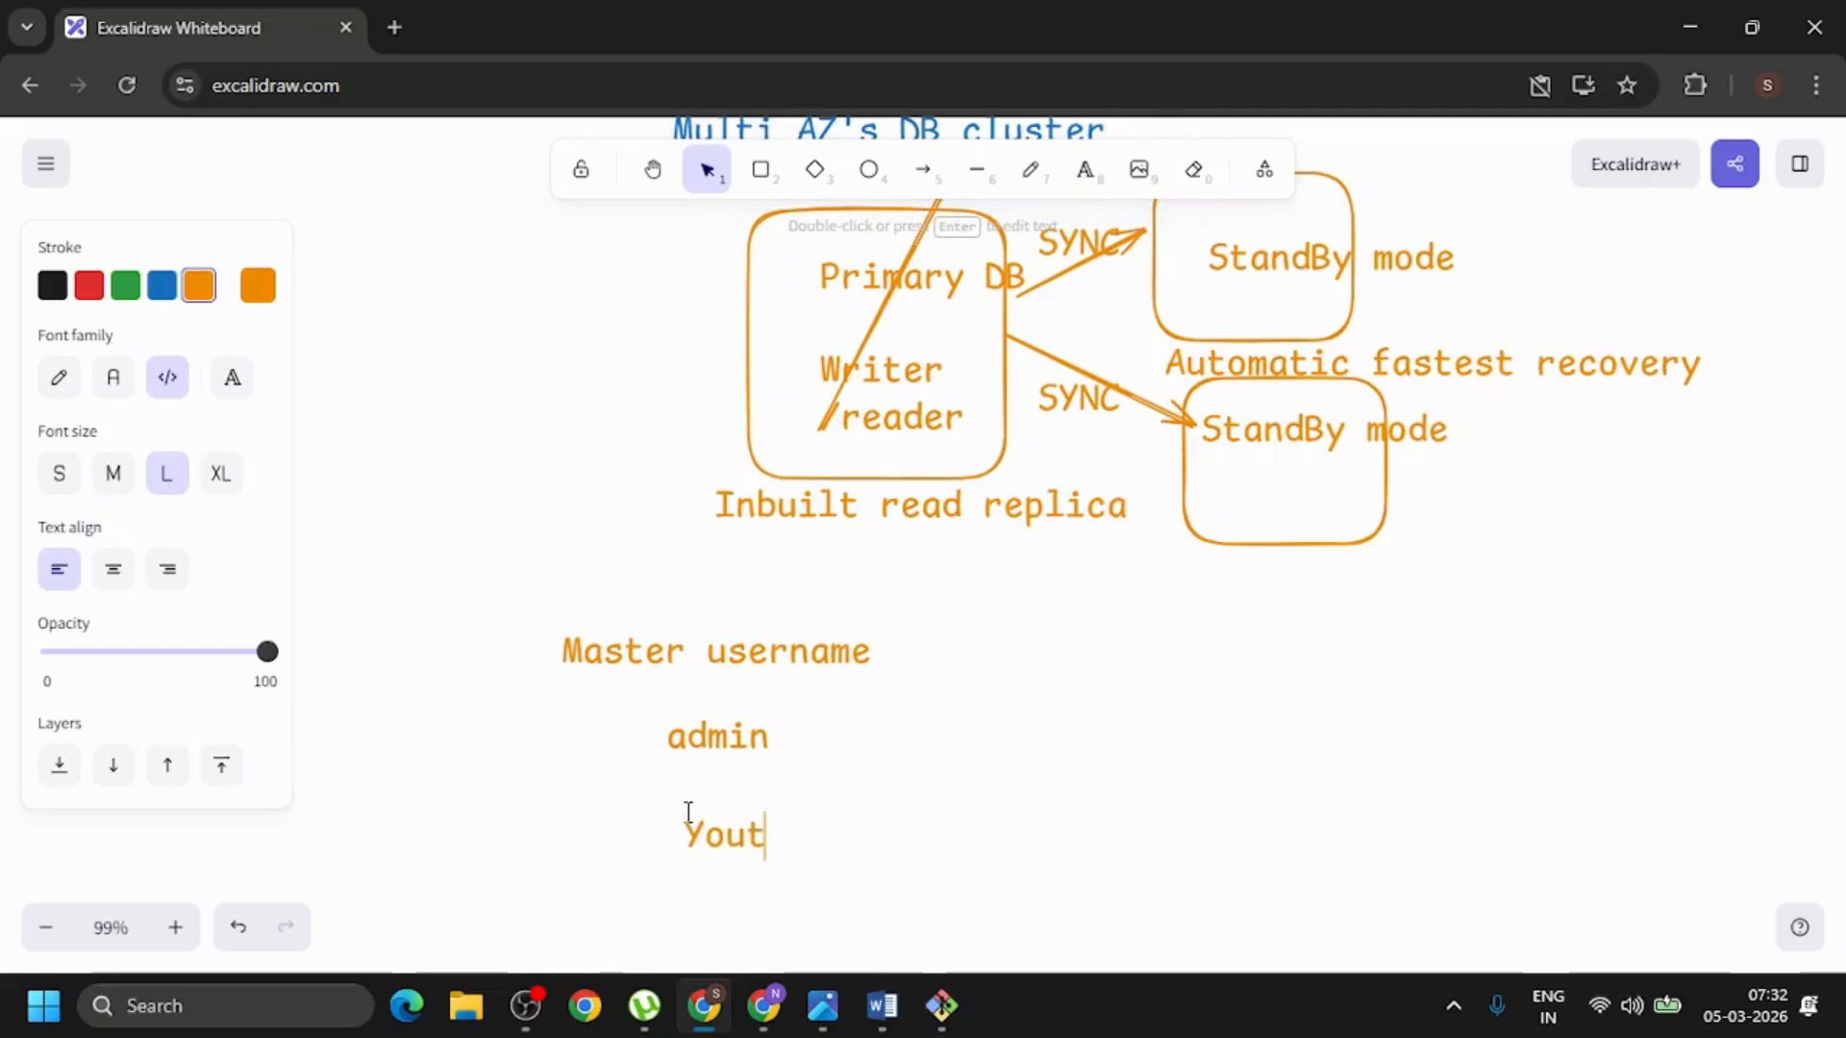
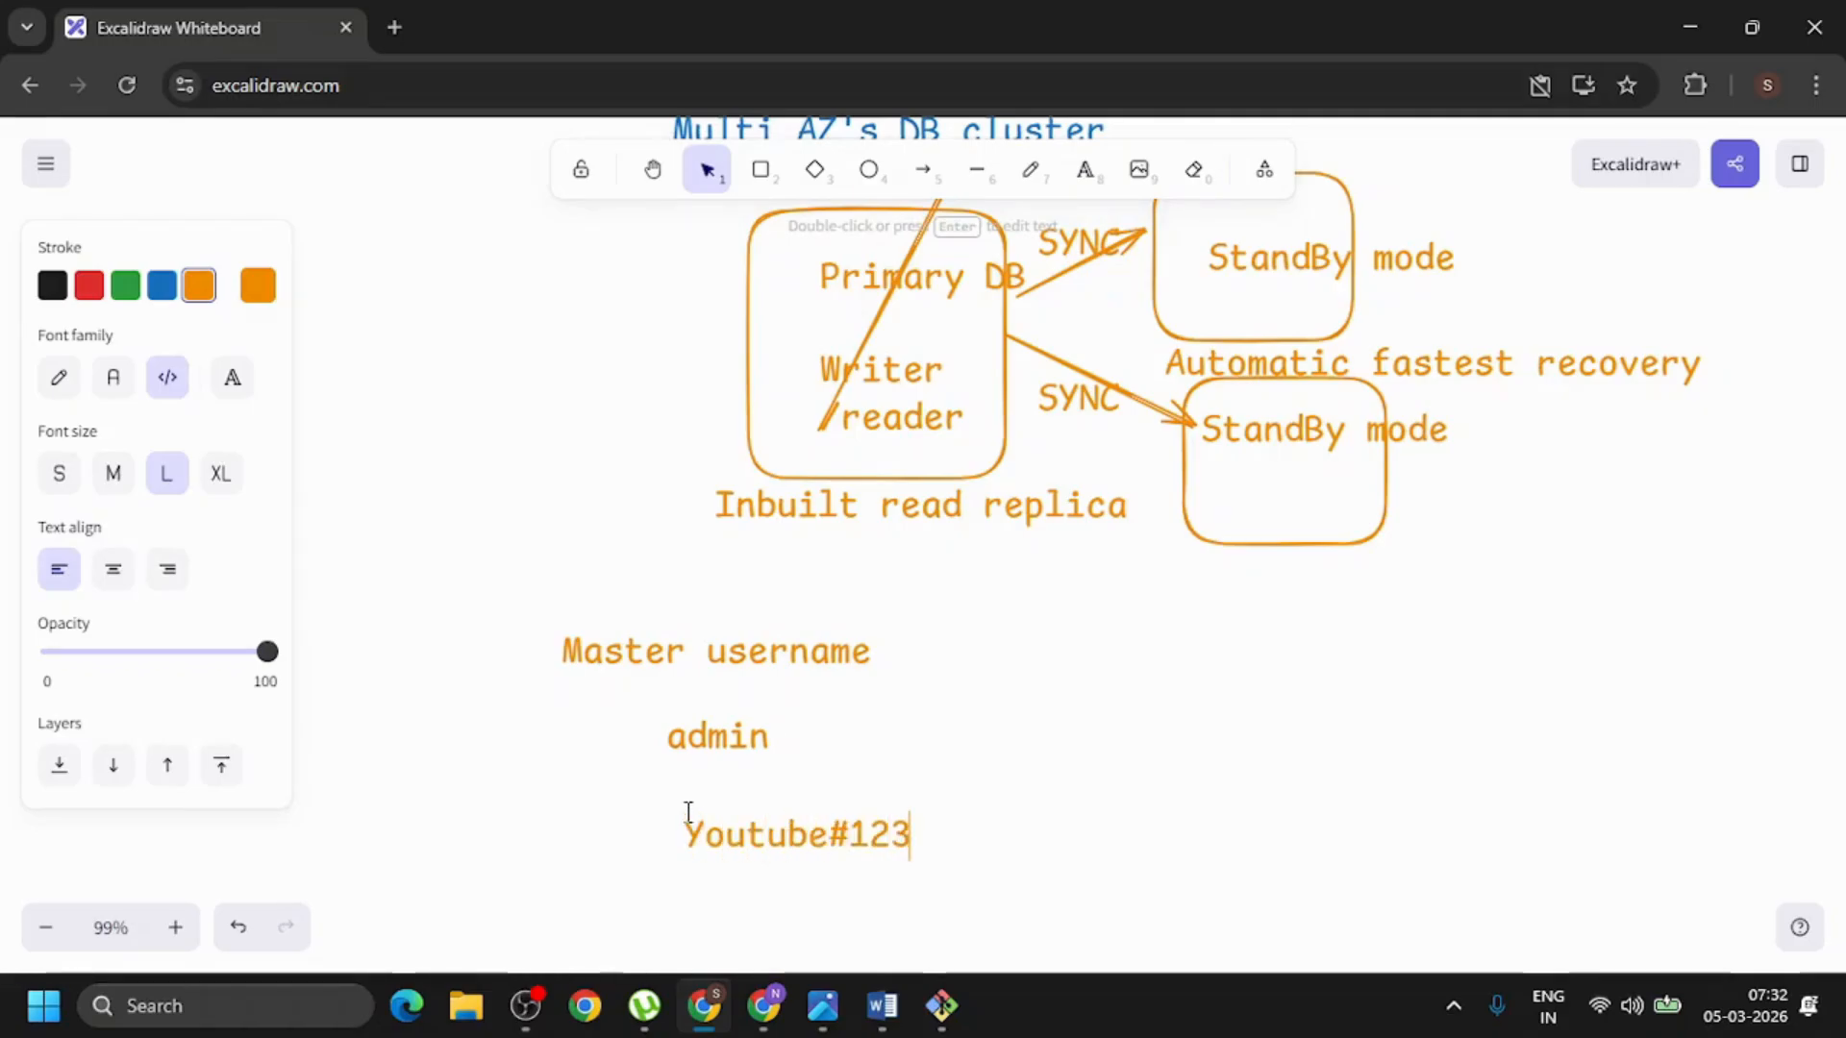
key("Escape")
key("alt+Tab")
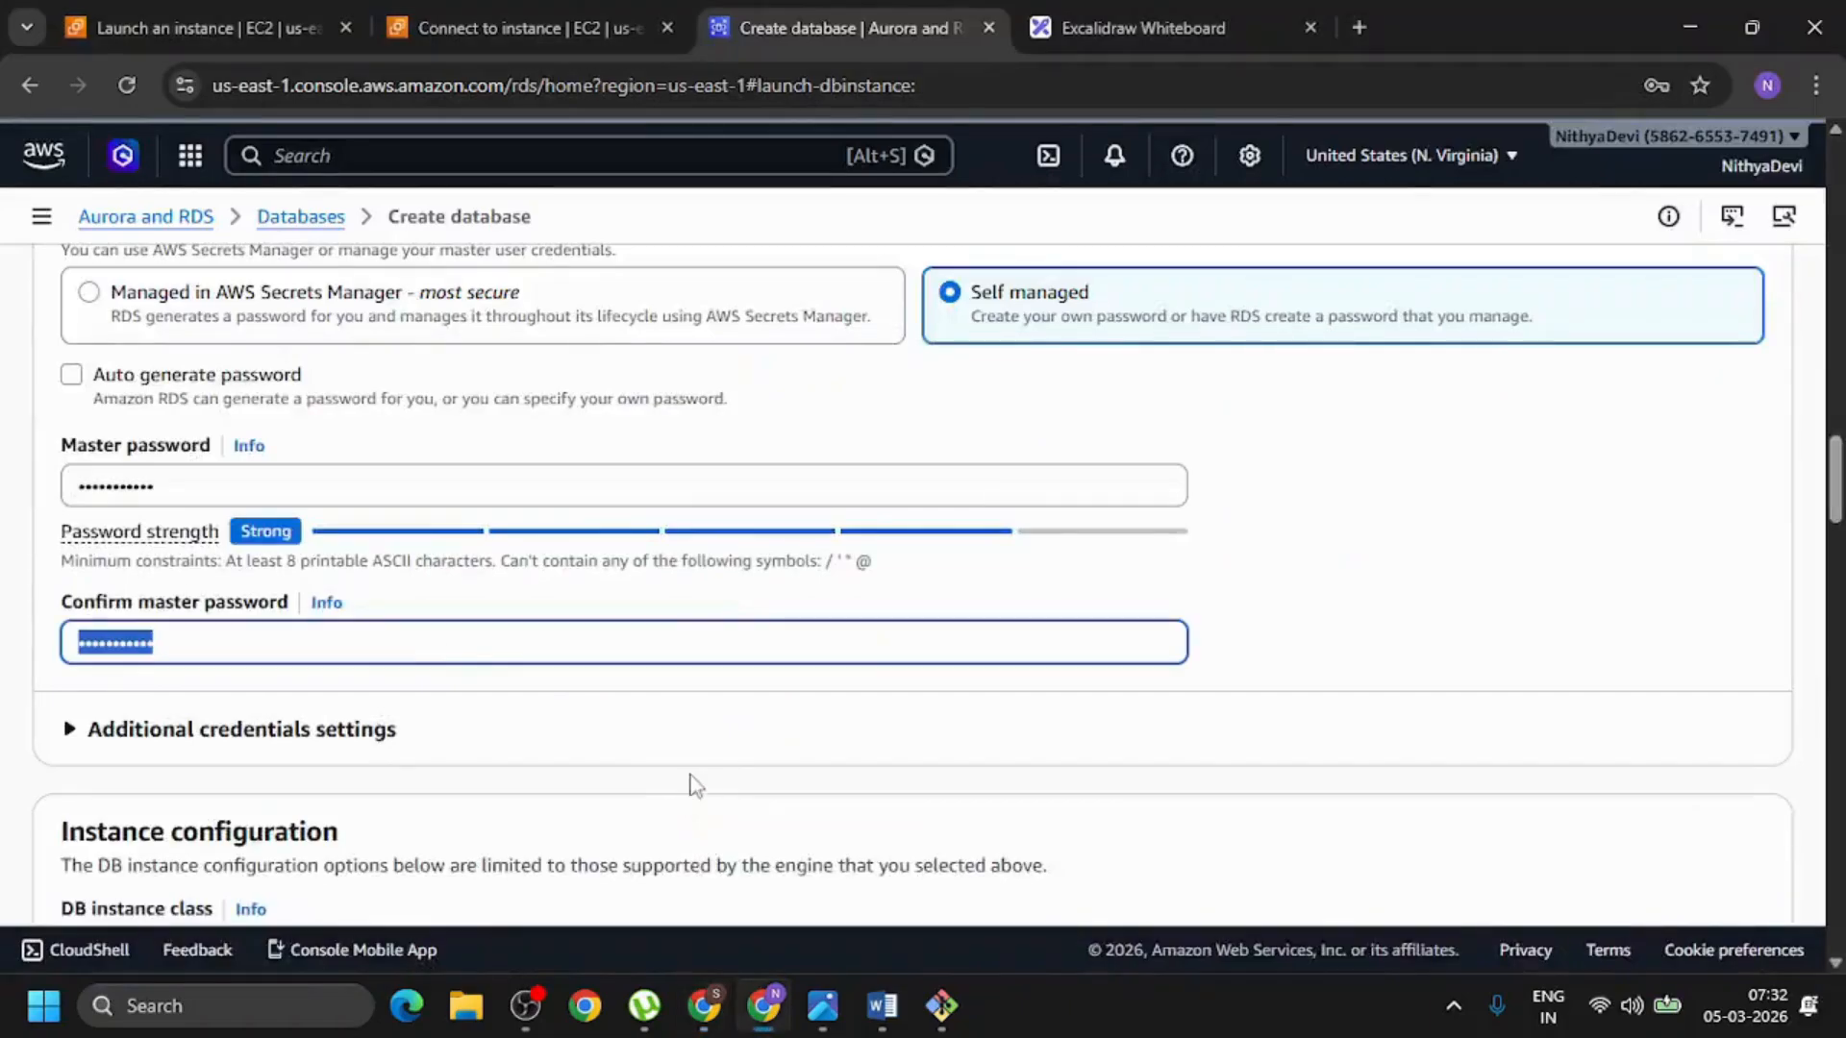
Expand Additional credentials settings and scroll down to Instance configuration
left_click(514, 731)
scroll(470, 638, "down", 4)
scroll(331, 429, "up", 2)
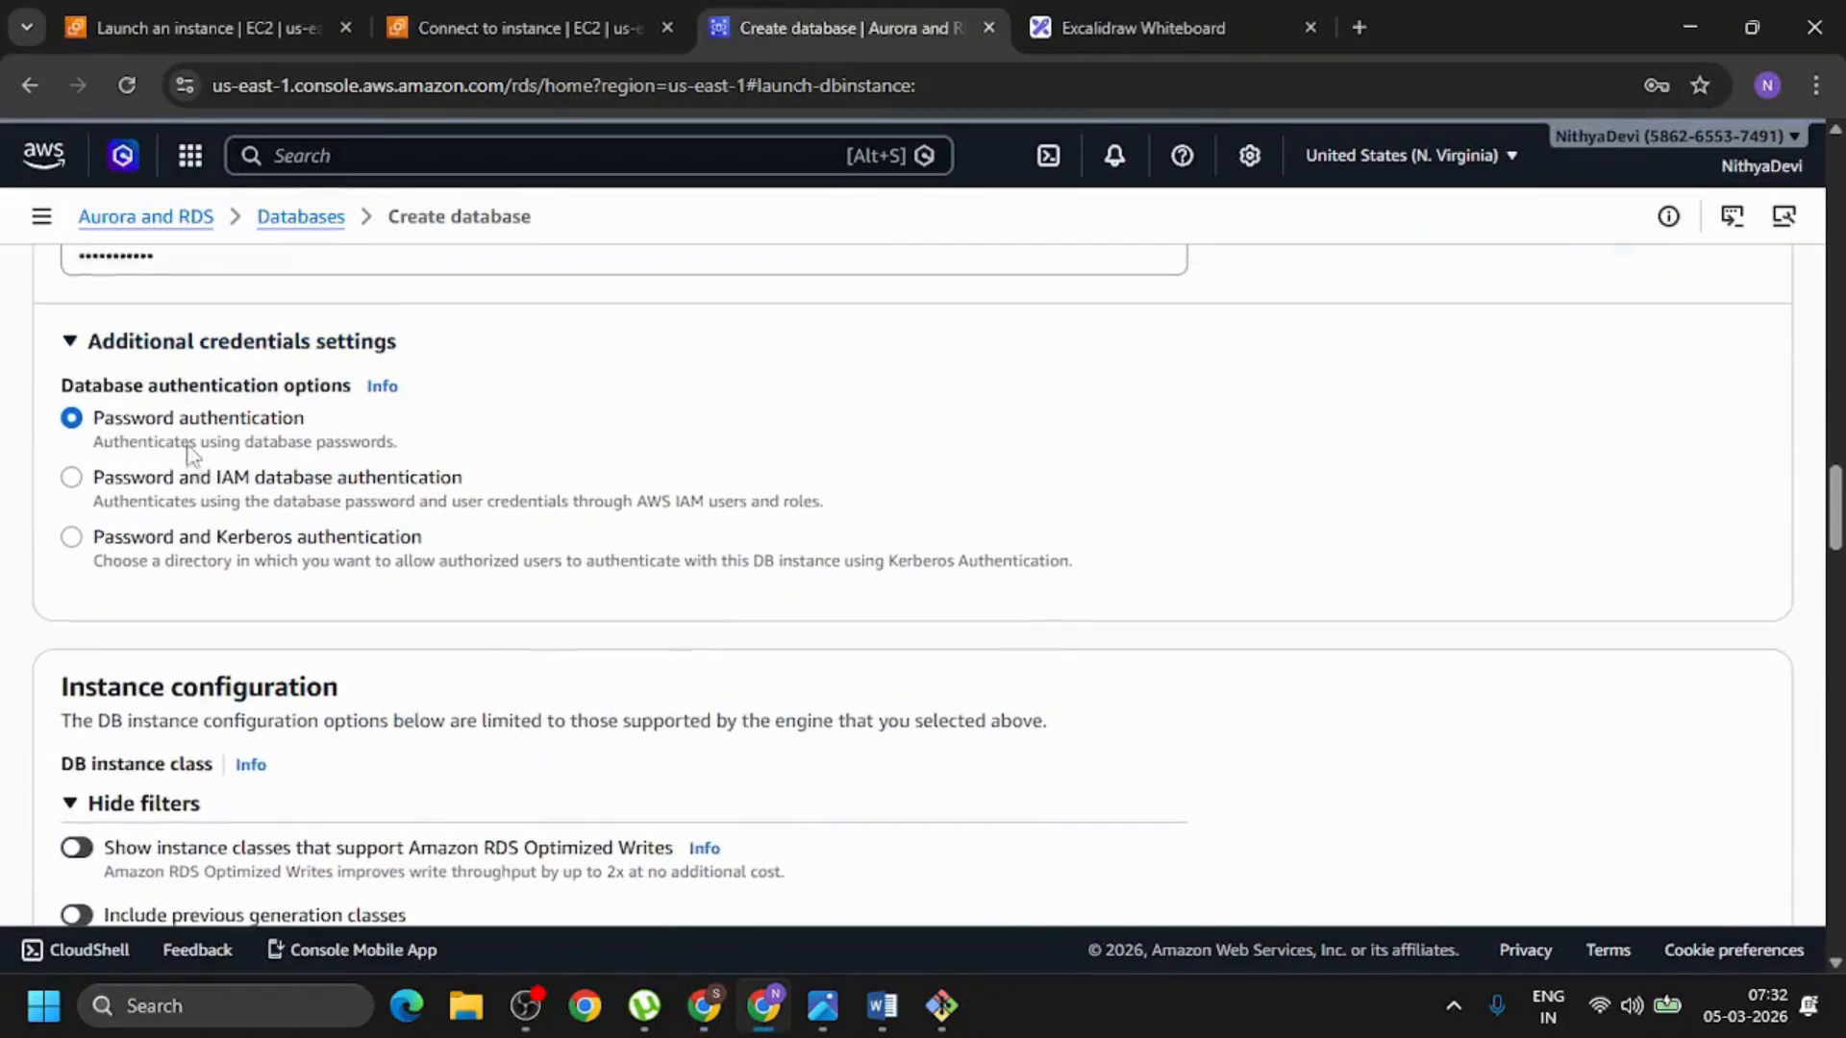
scroll(351, 645, "down", 1)
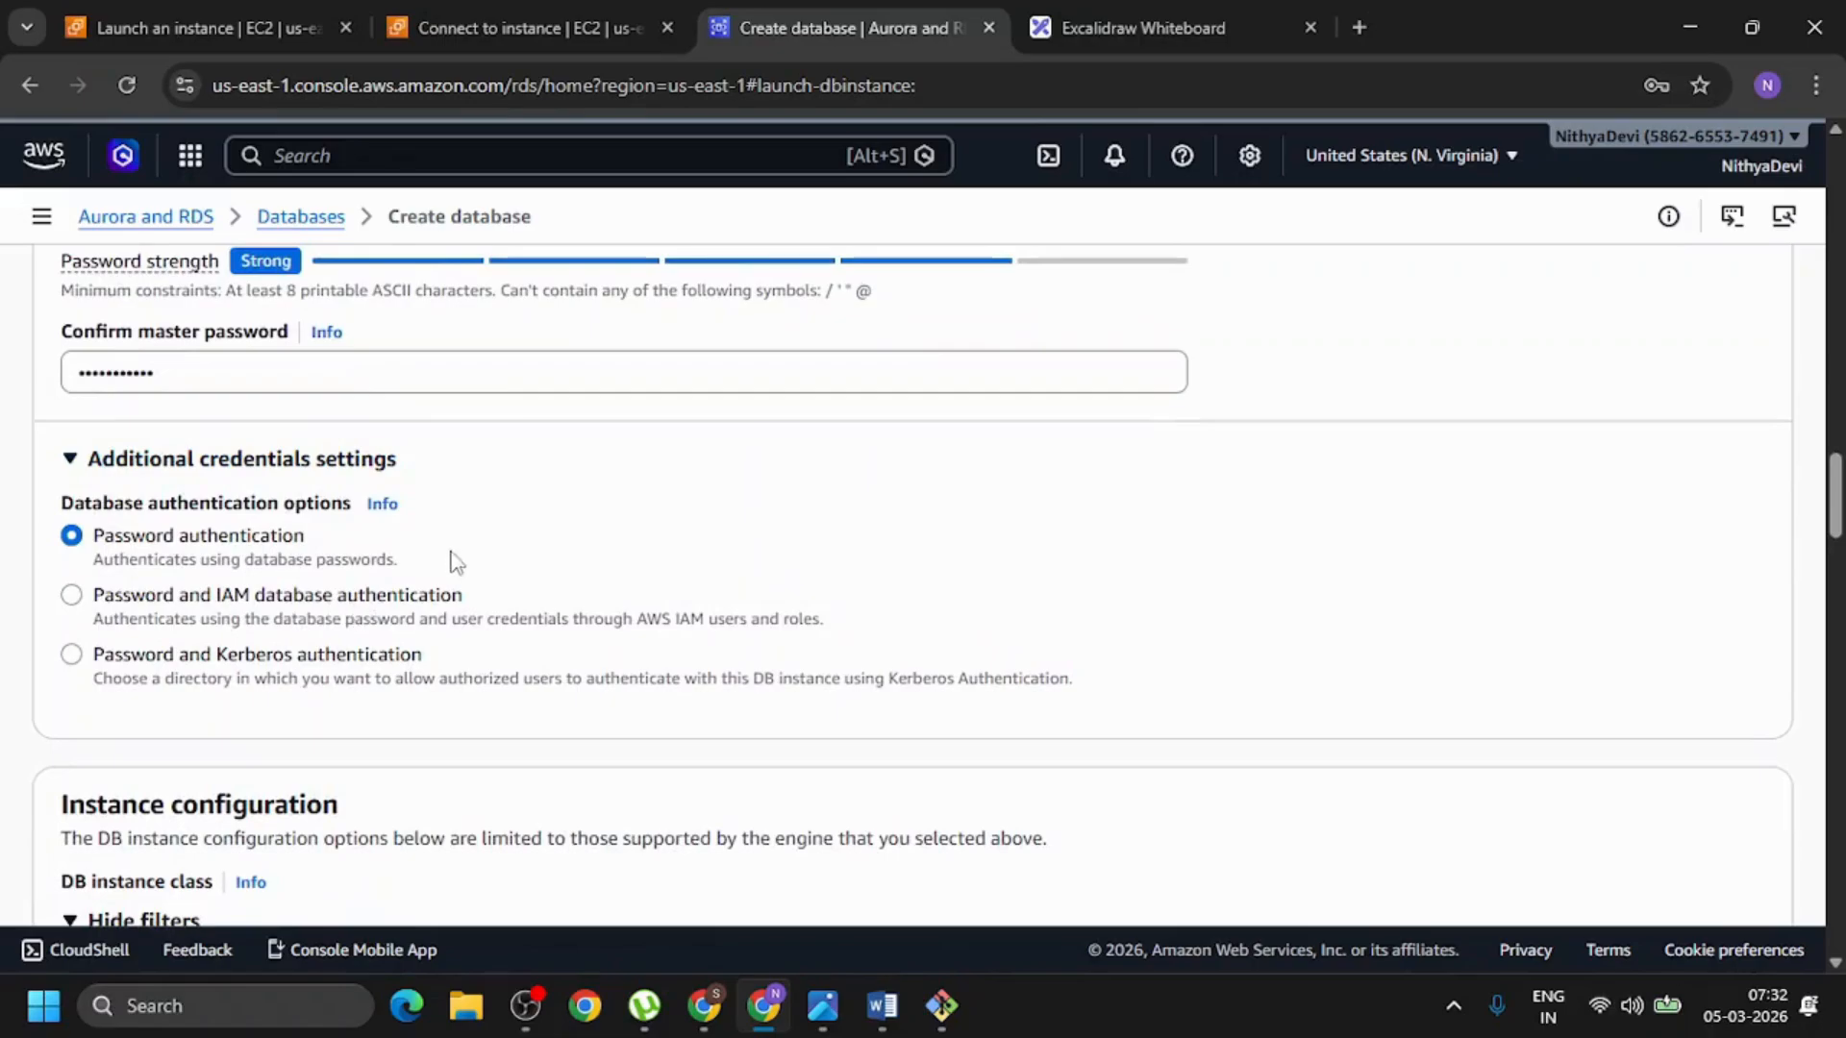
scroll(453, 561, "up", 3)
scroll(365, 586, "up", 1)
scroll(377, 584, "down", 4)
scroll(379, 580, "up", 3)
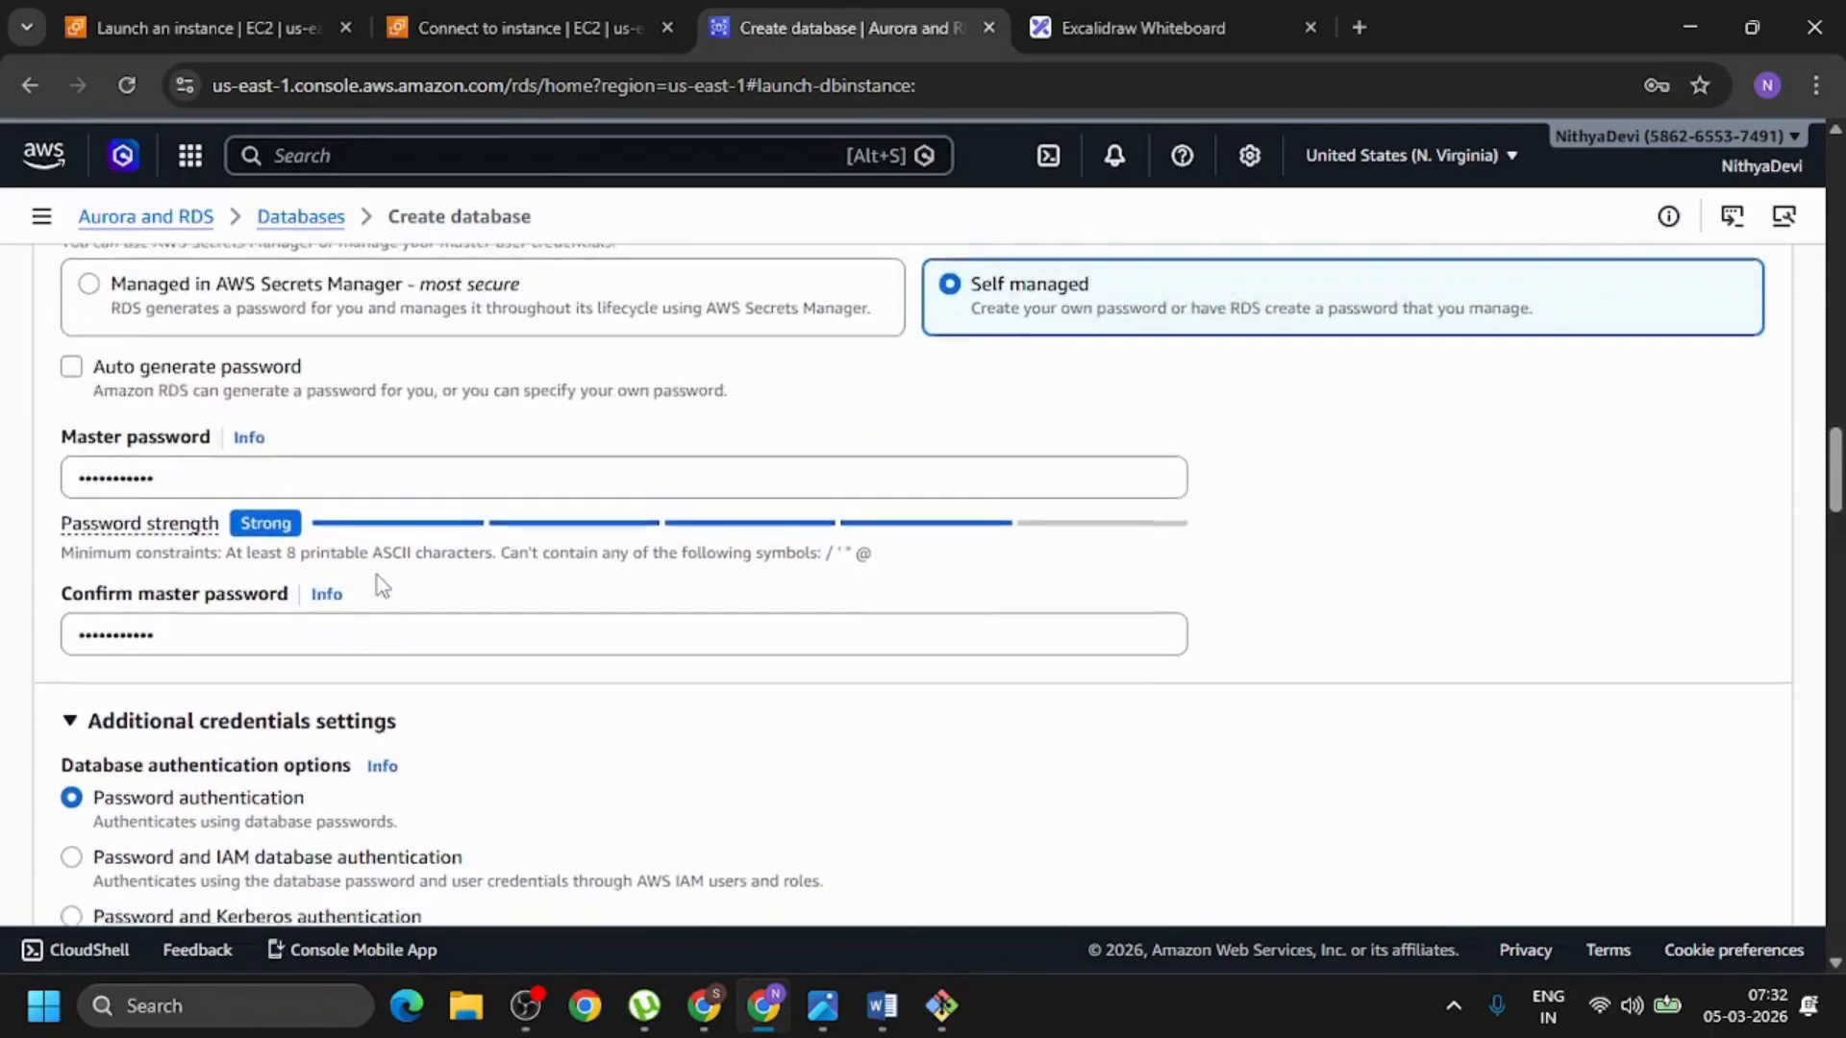
scroll(330, 578, "down", 3)
scroll(385, 556, "down", 3)
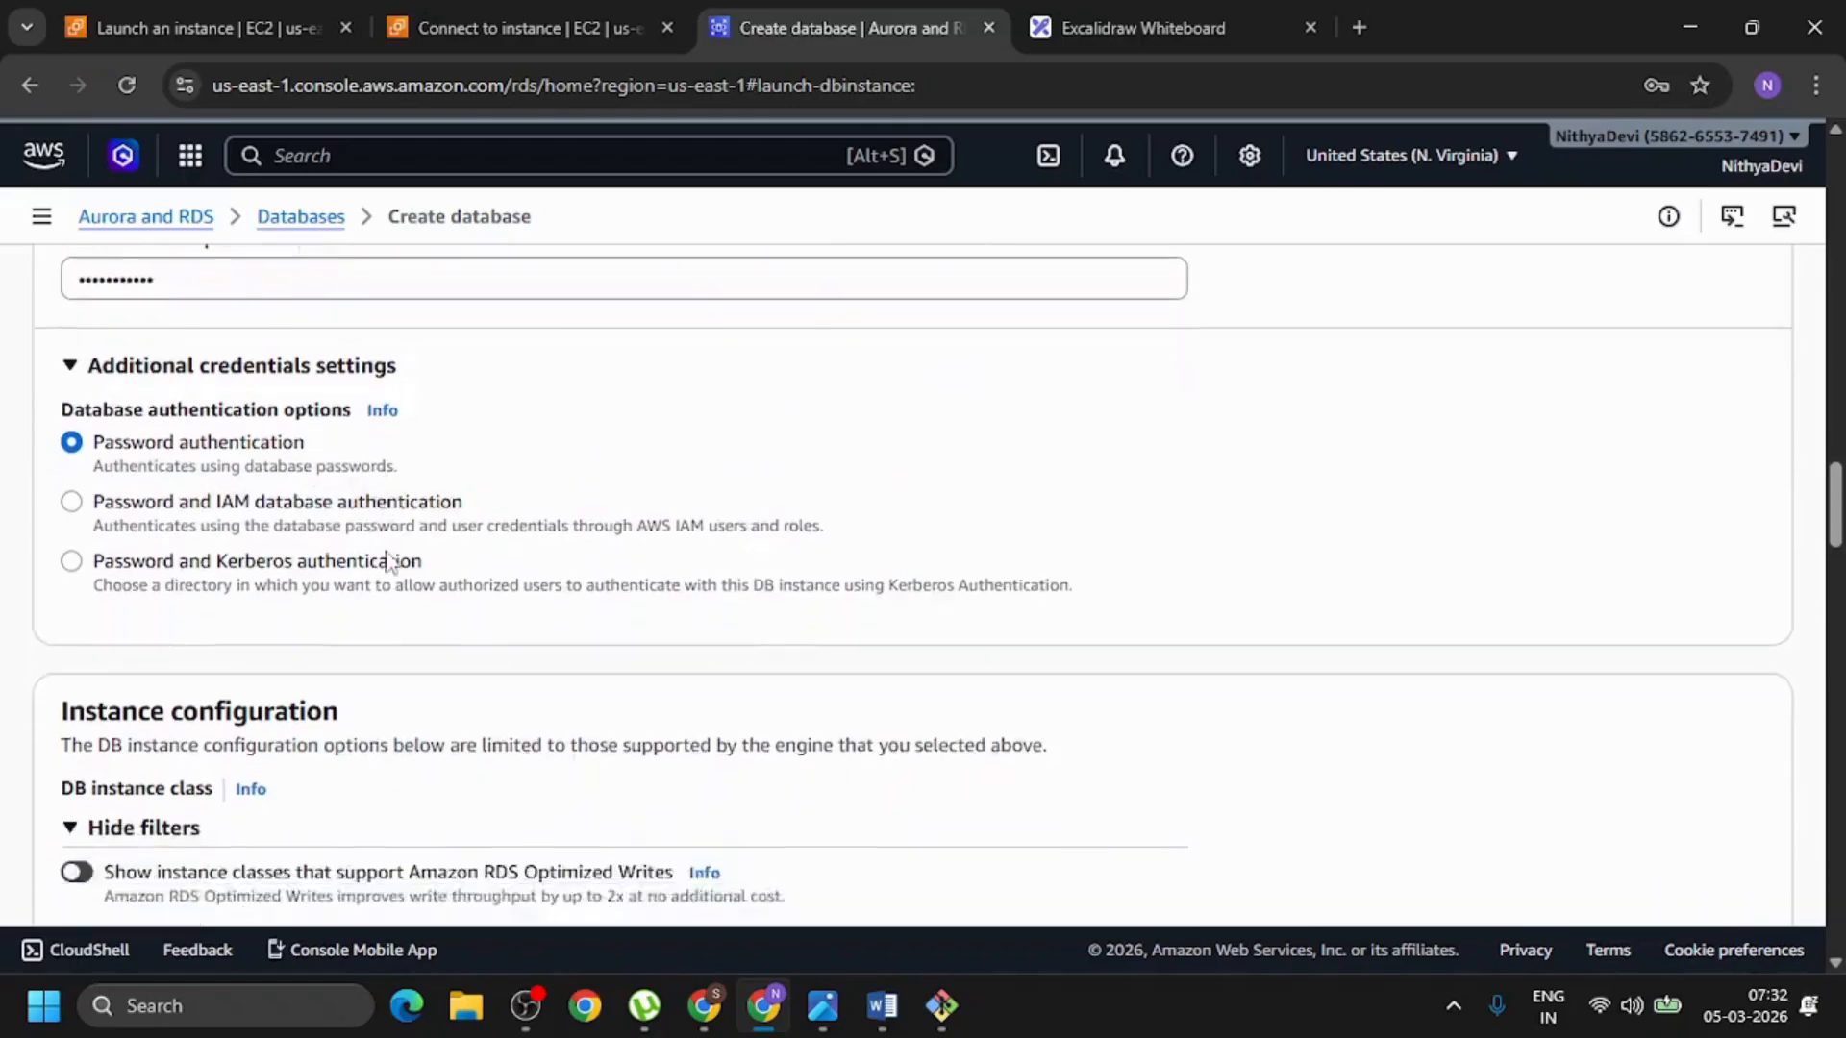
scroll(391, 553, "up", 1)
scroll(391, 550, "down", 3)
scroll(391, 553, "down", 5)
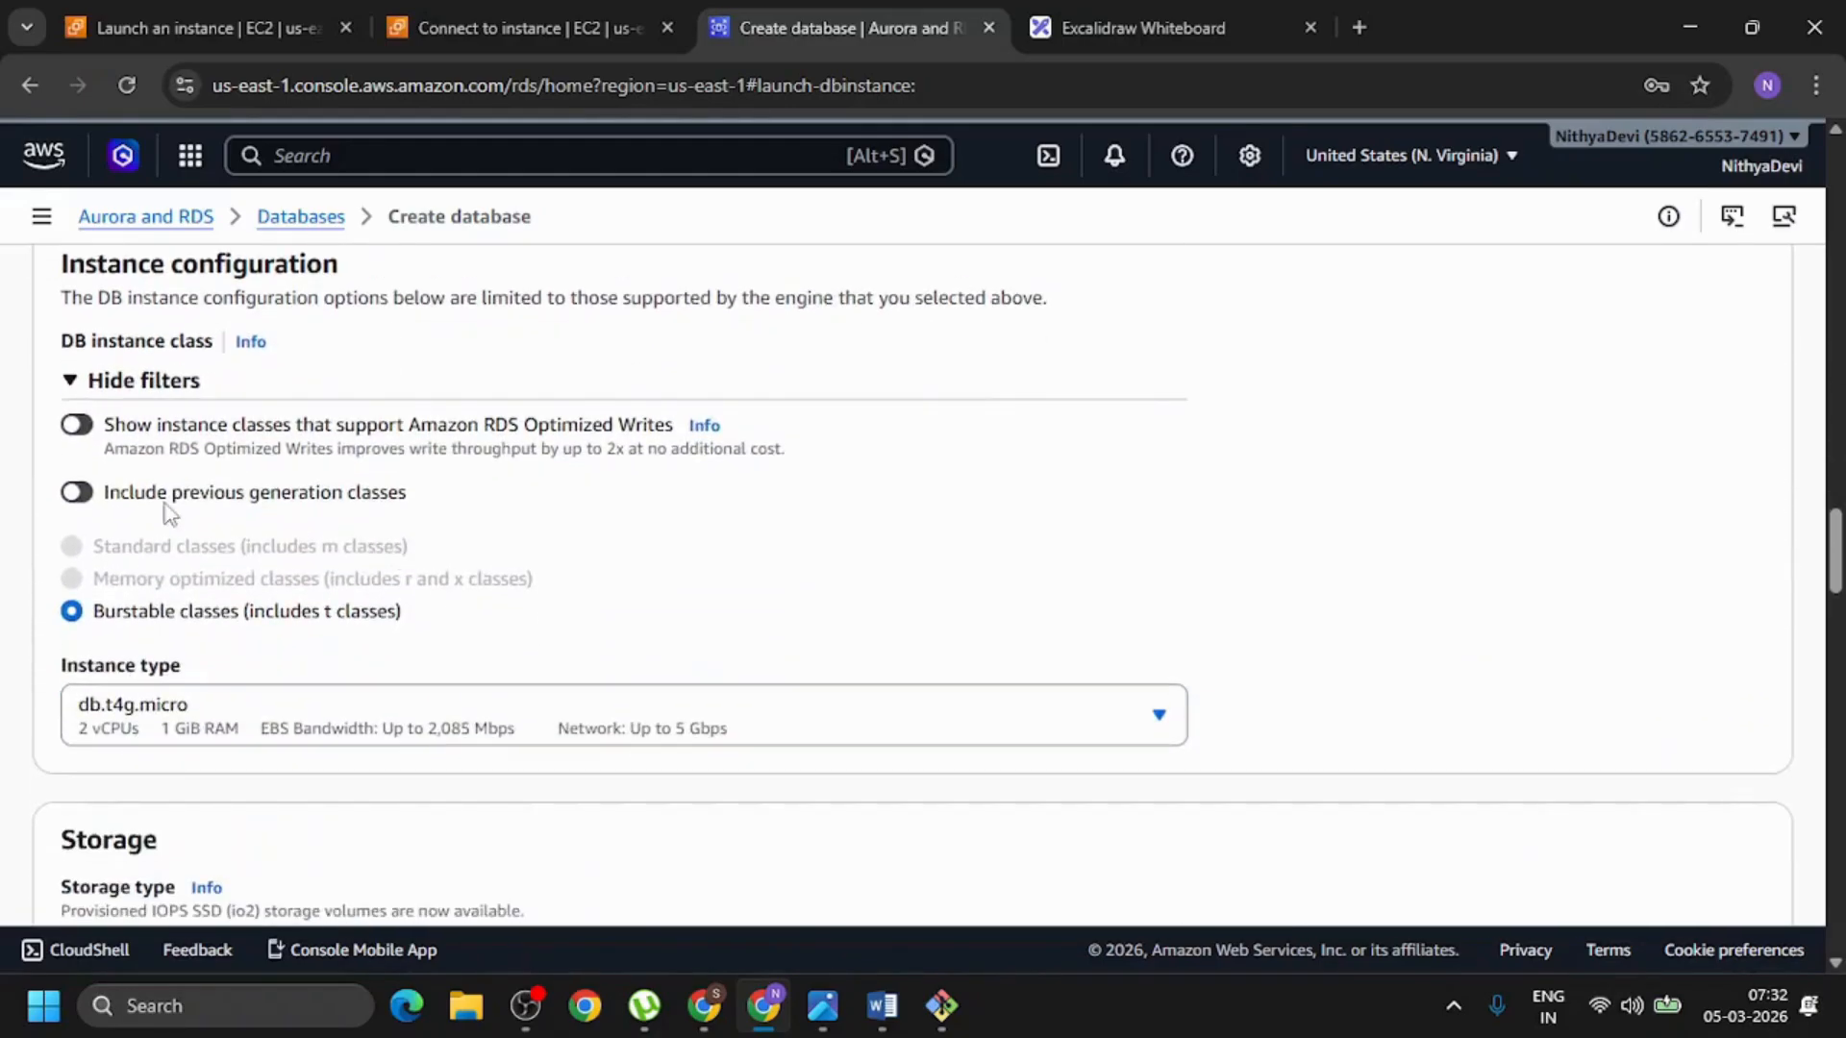
scroll(408, 539, "up", 1)
scroll(402, 497, "up", 1)
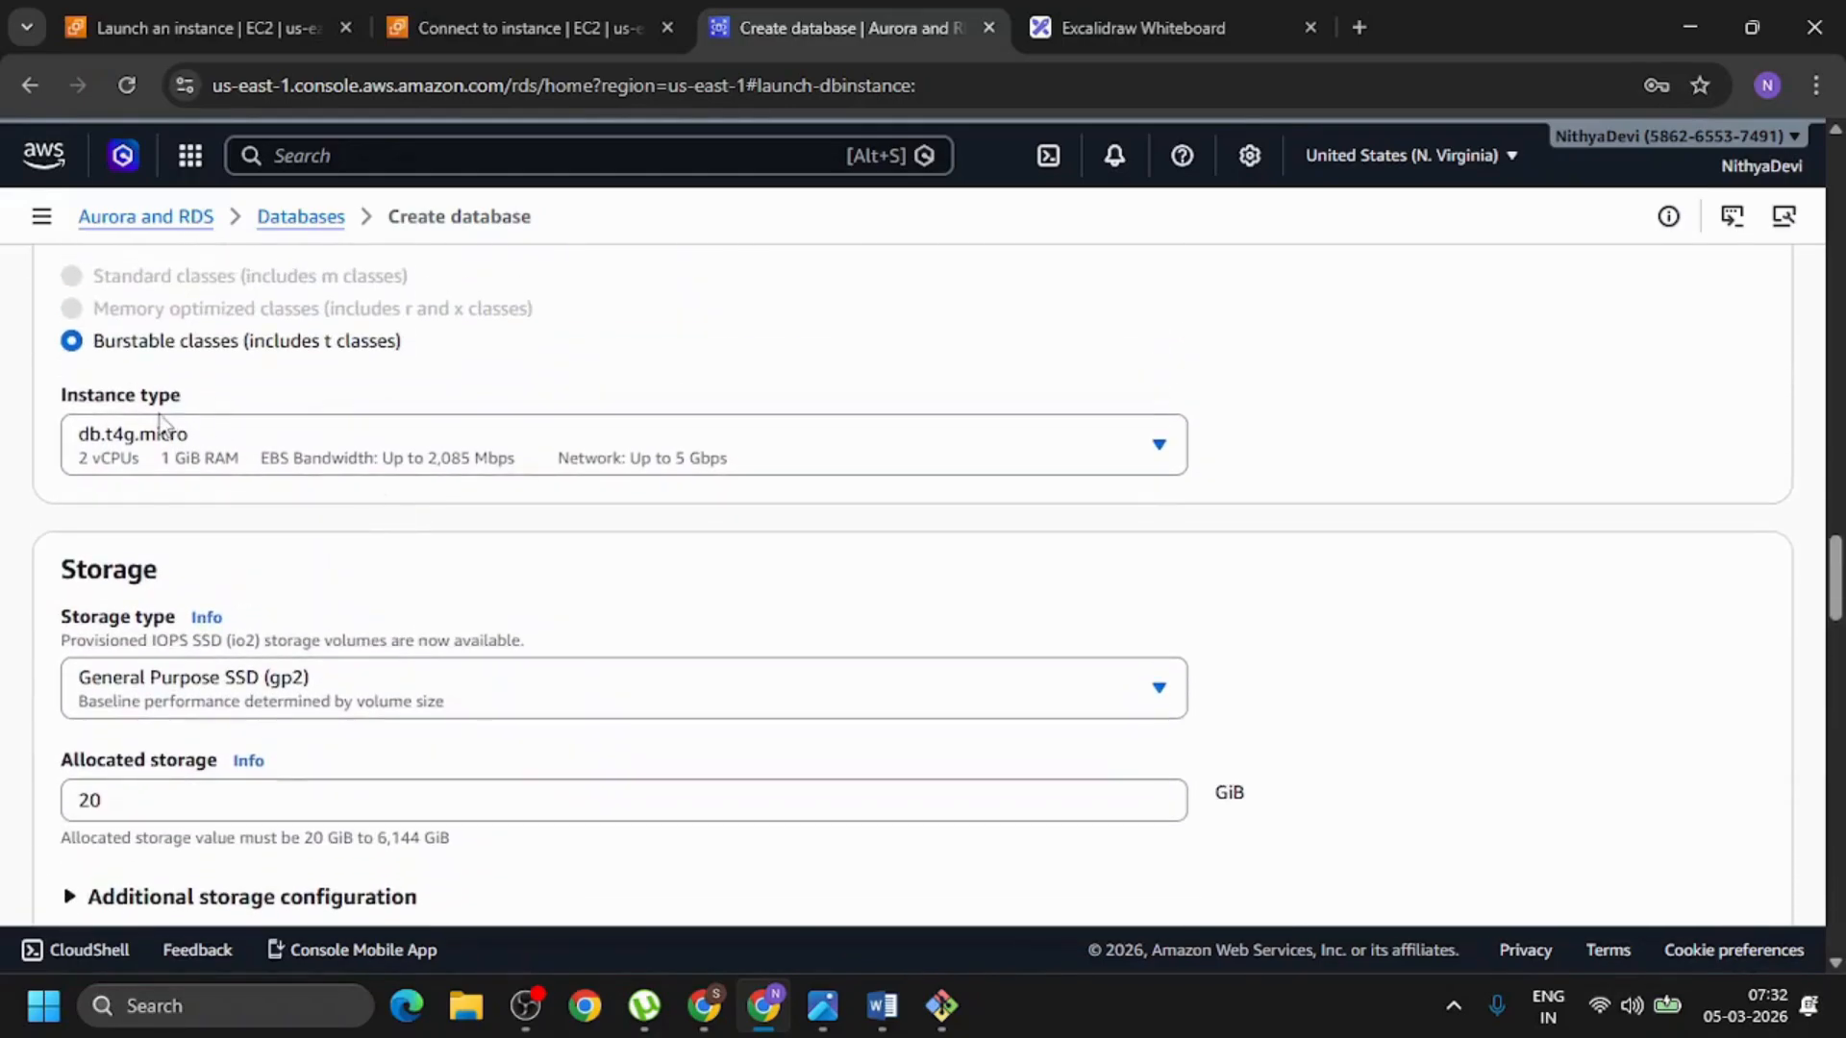
Change the instance type from db.t4g.micro to db.t3.micro
left_click(213, 458)
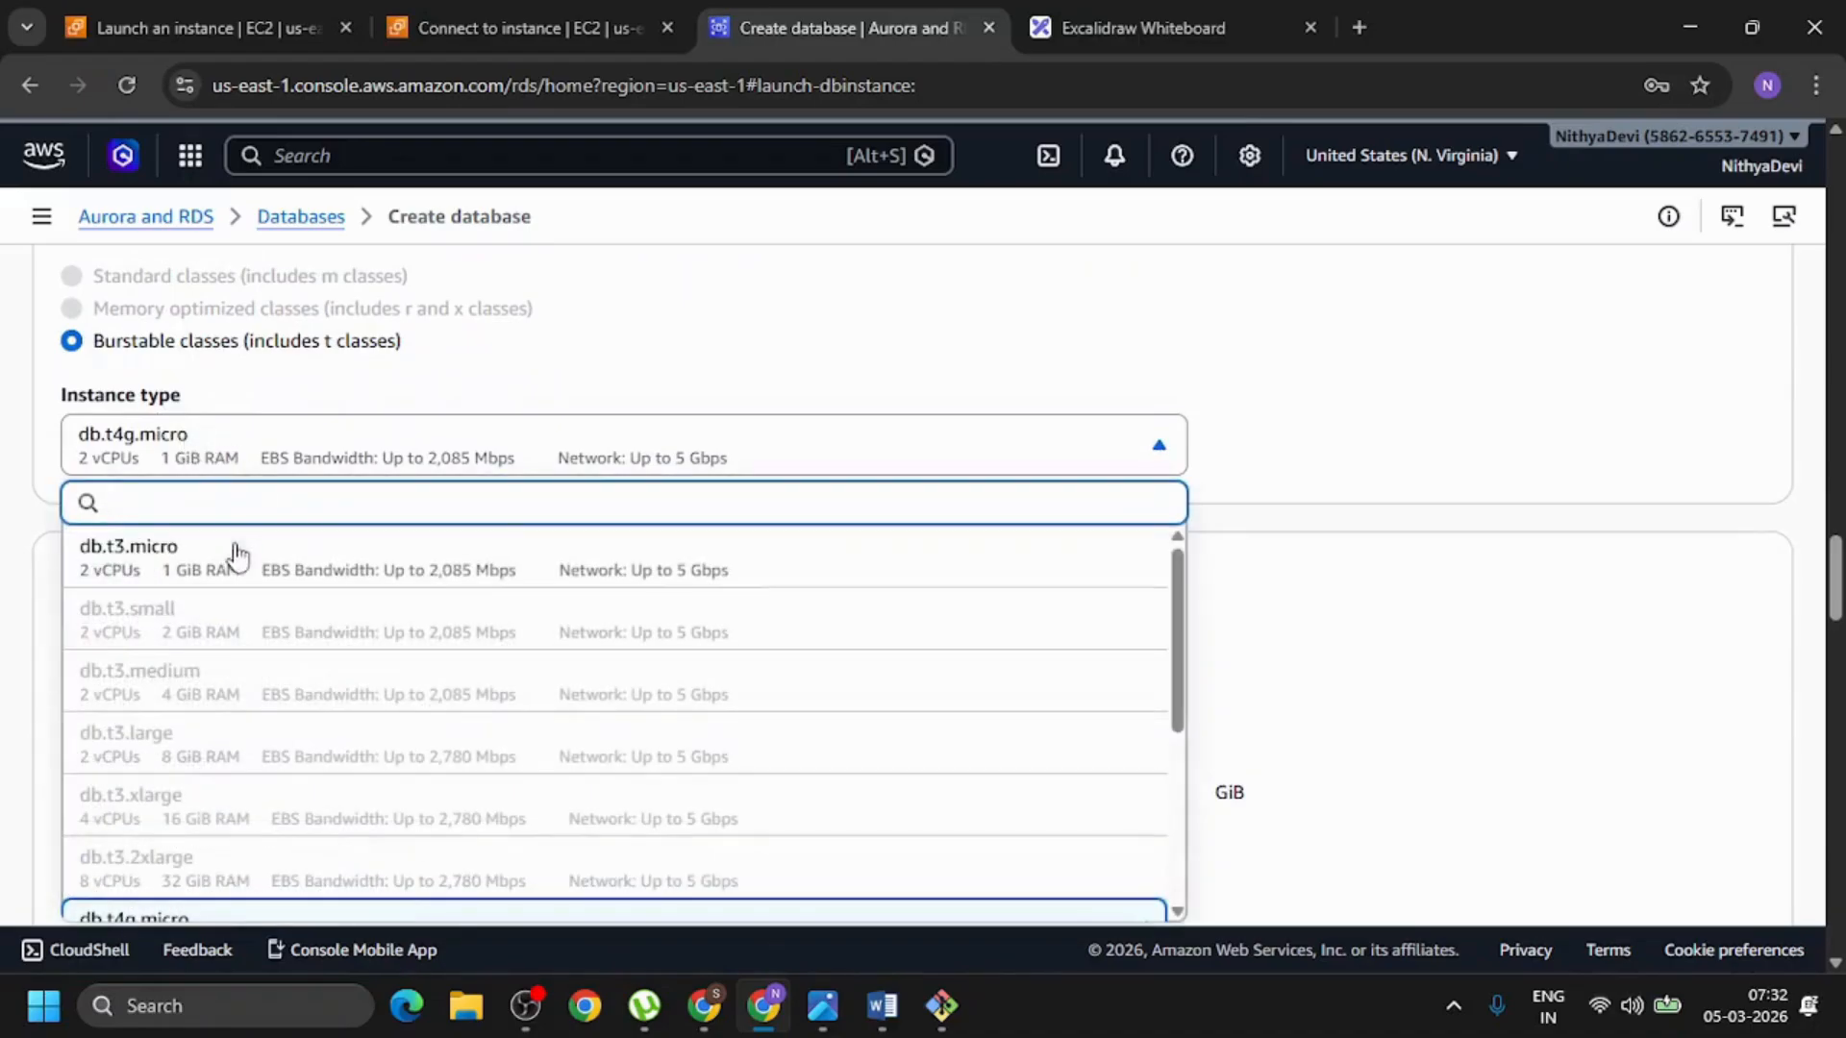
scroll(235, 548, "down", 3)
scroll(247, 651, "up", 5)
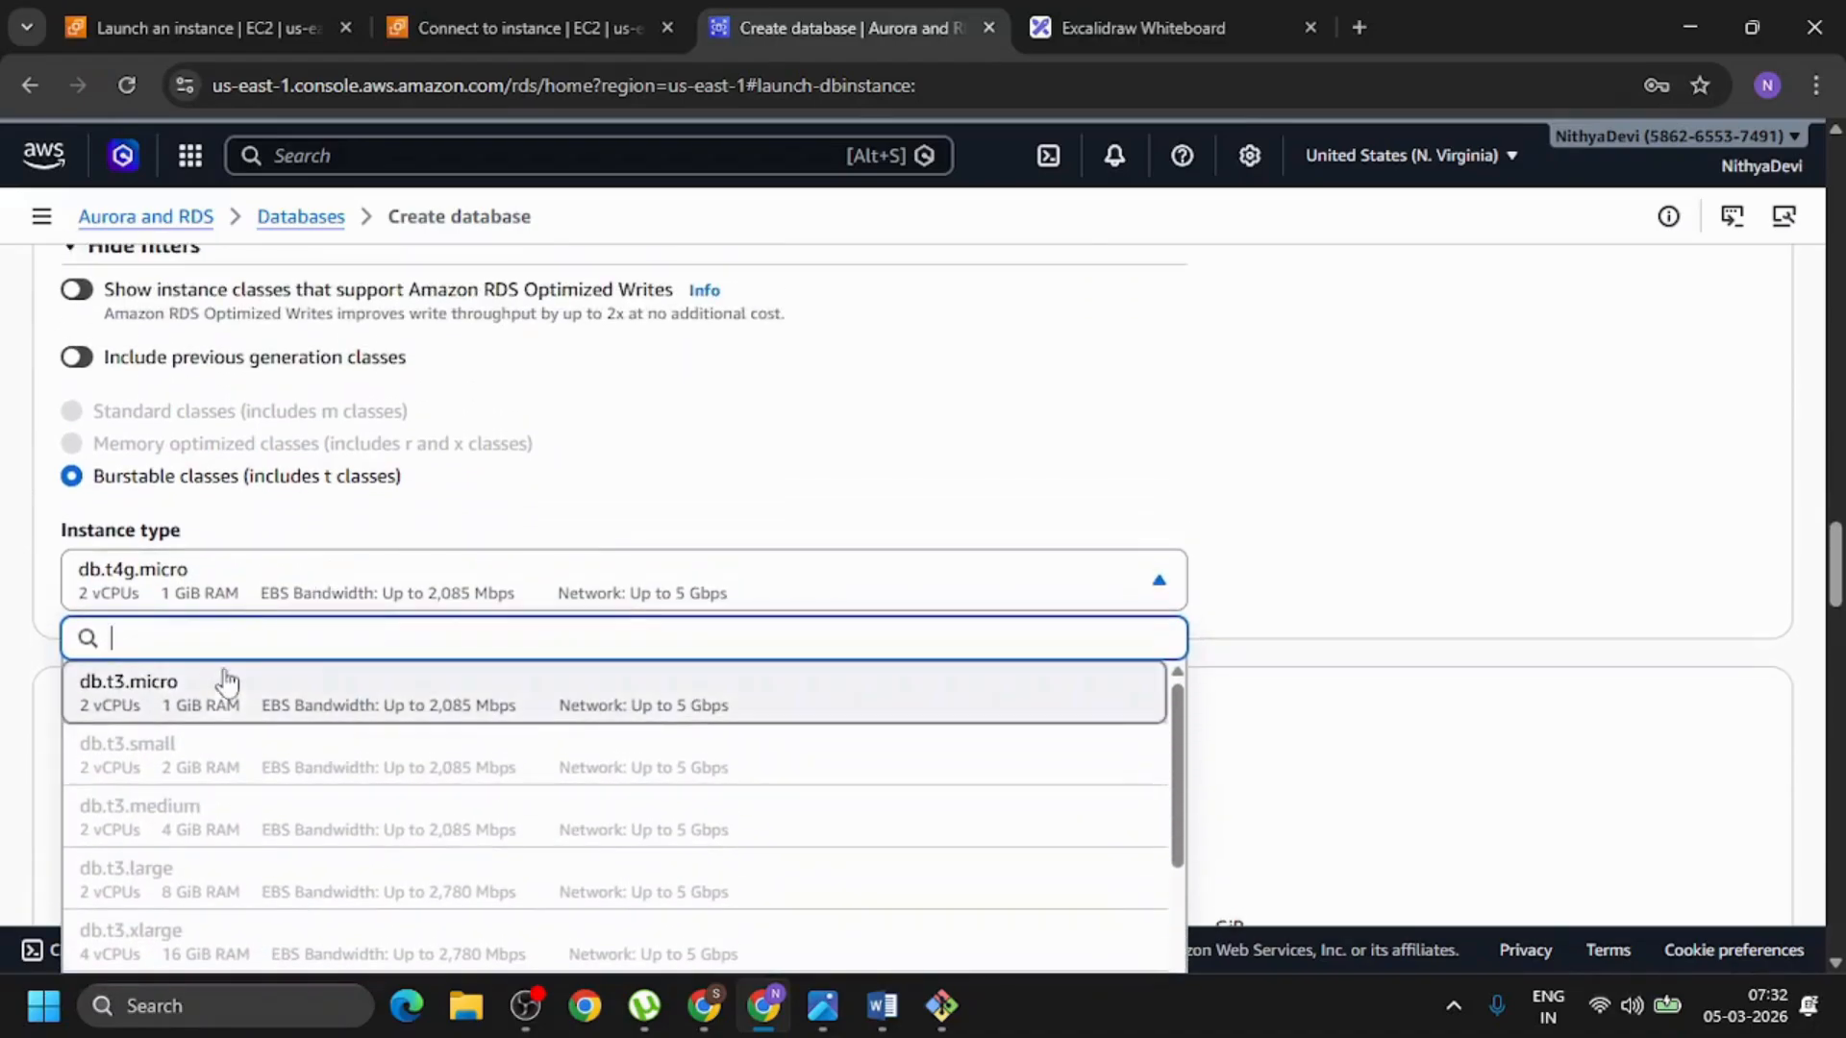
left_click(231, 678)
scroll(381, 586, "down", 4)
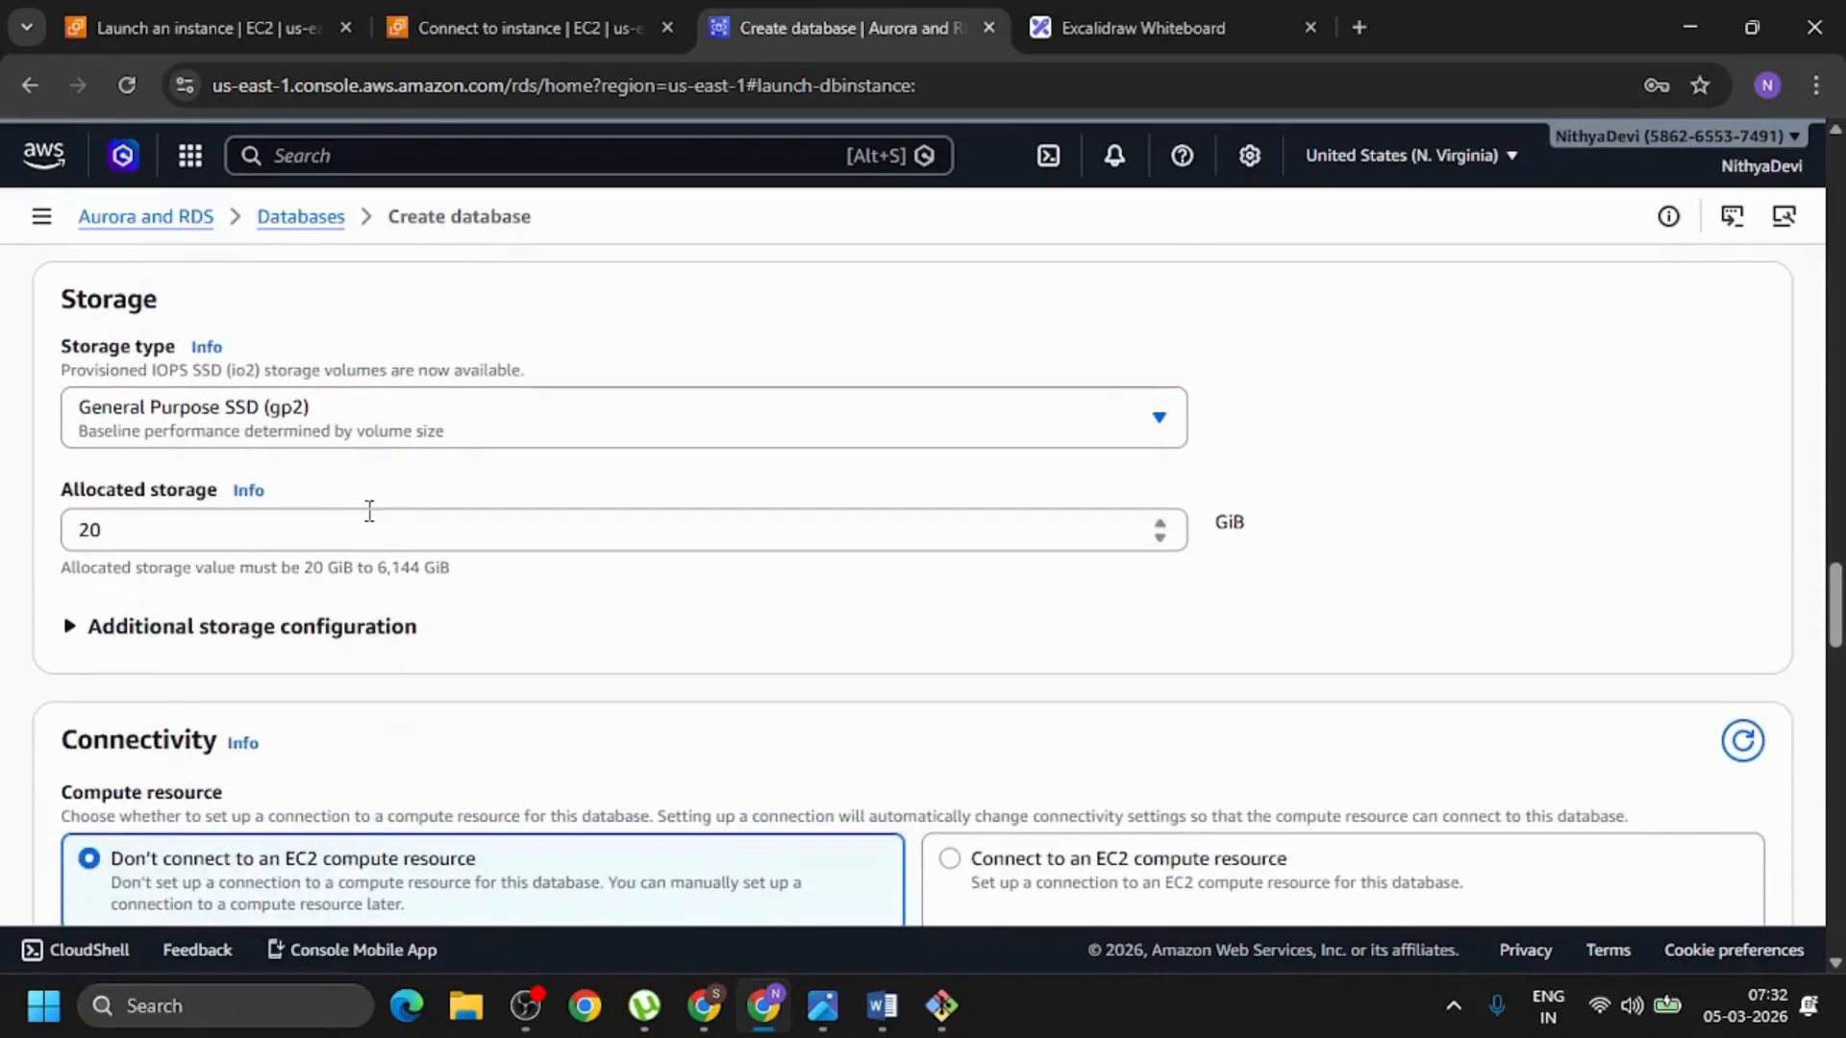
scroll(416, 524, "down", 10)
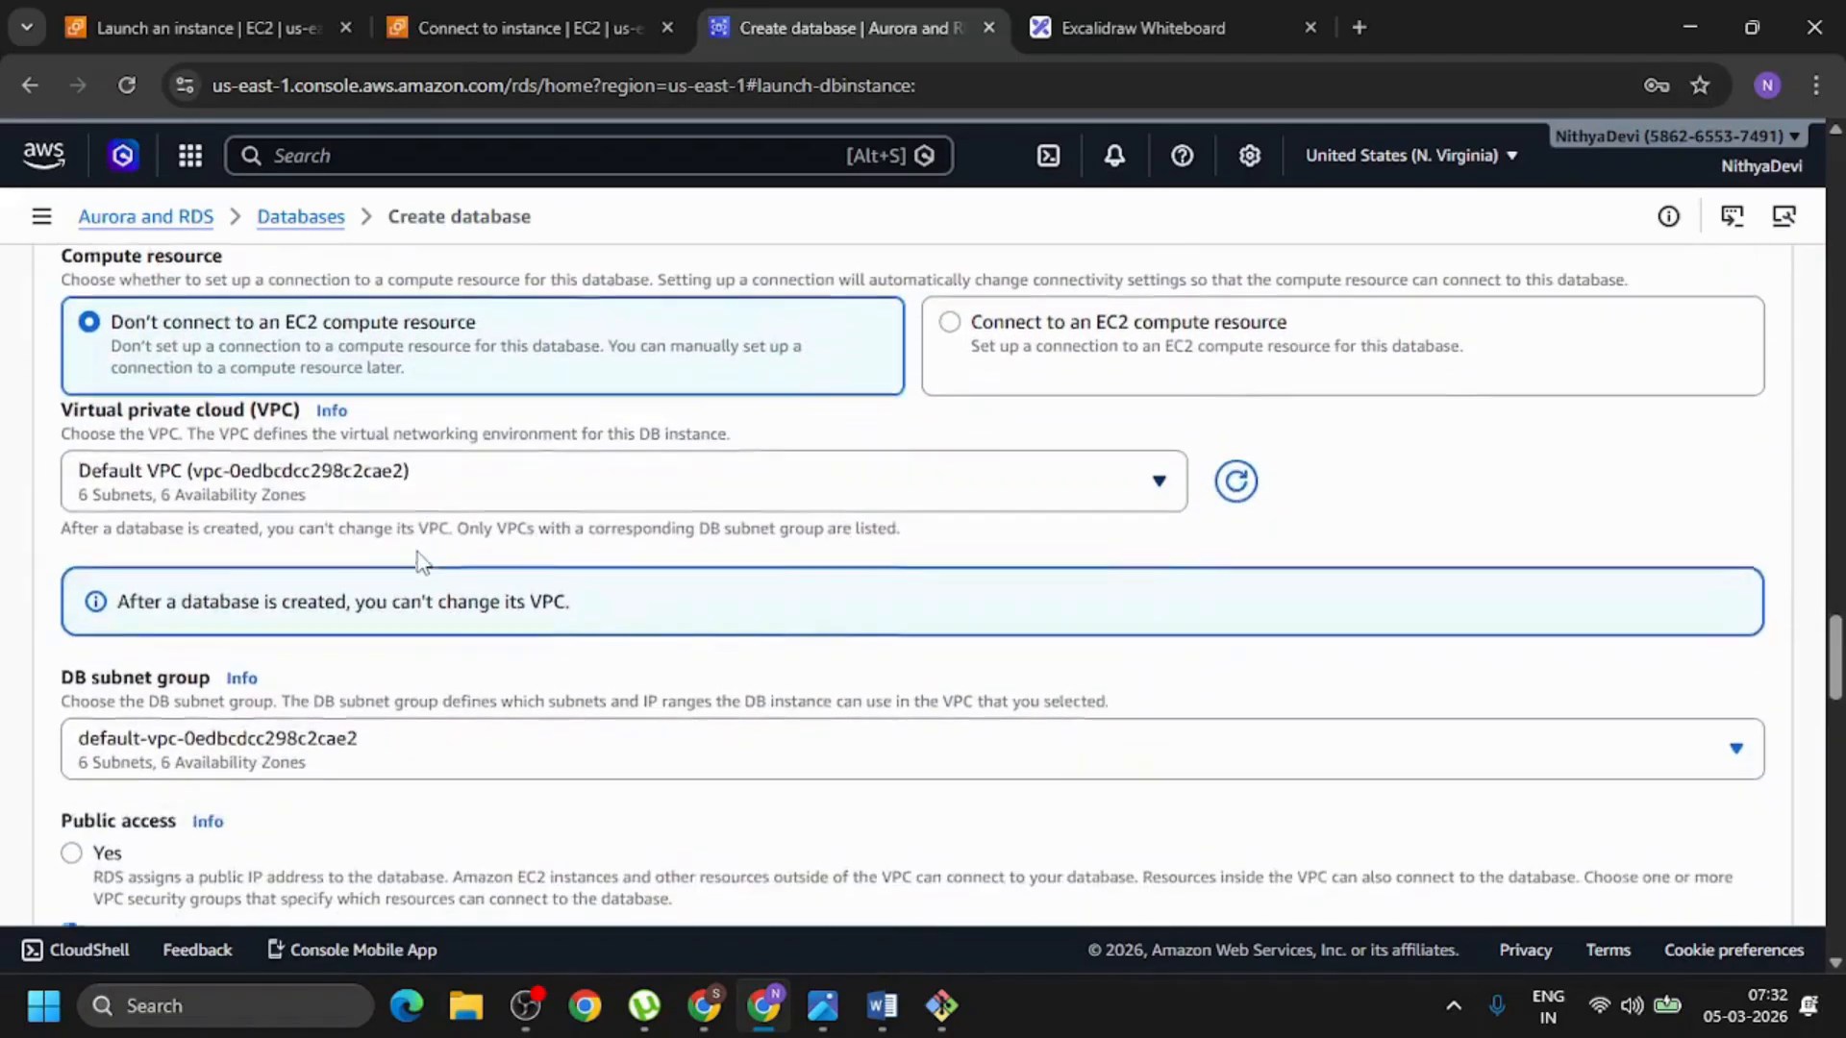
scroll(417, 557, "up", 4)
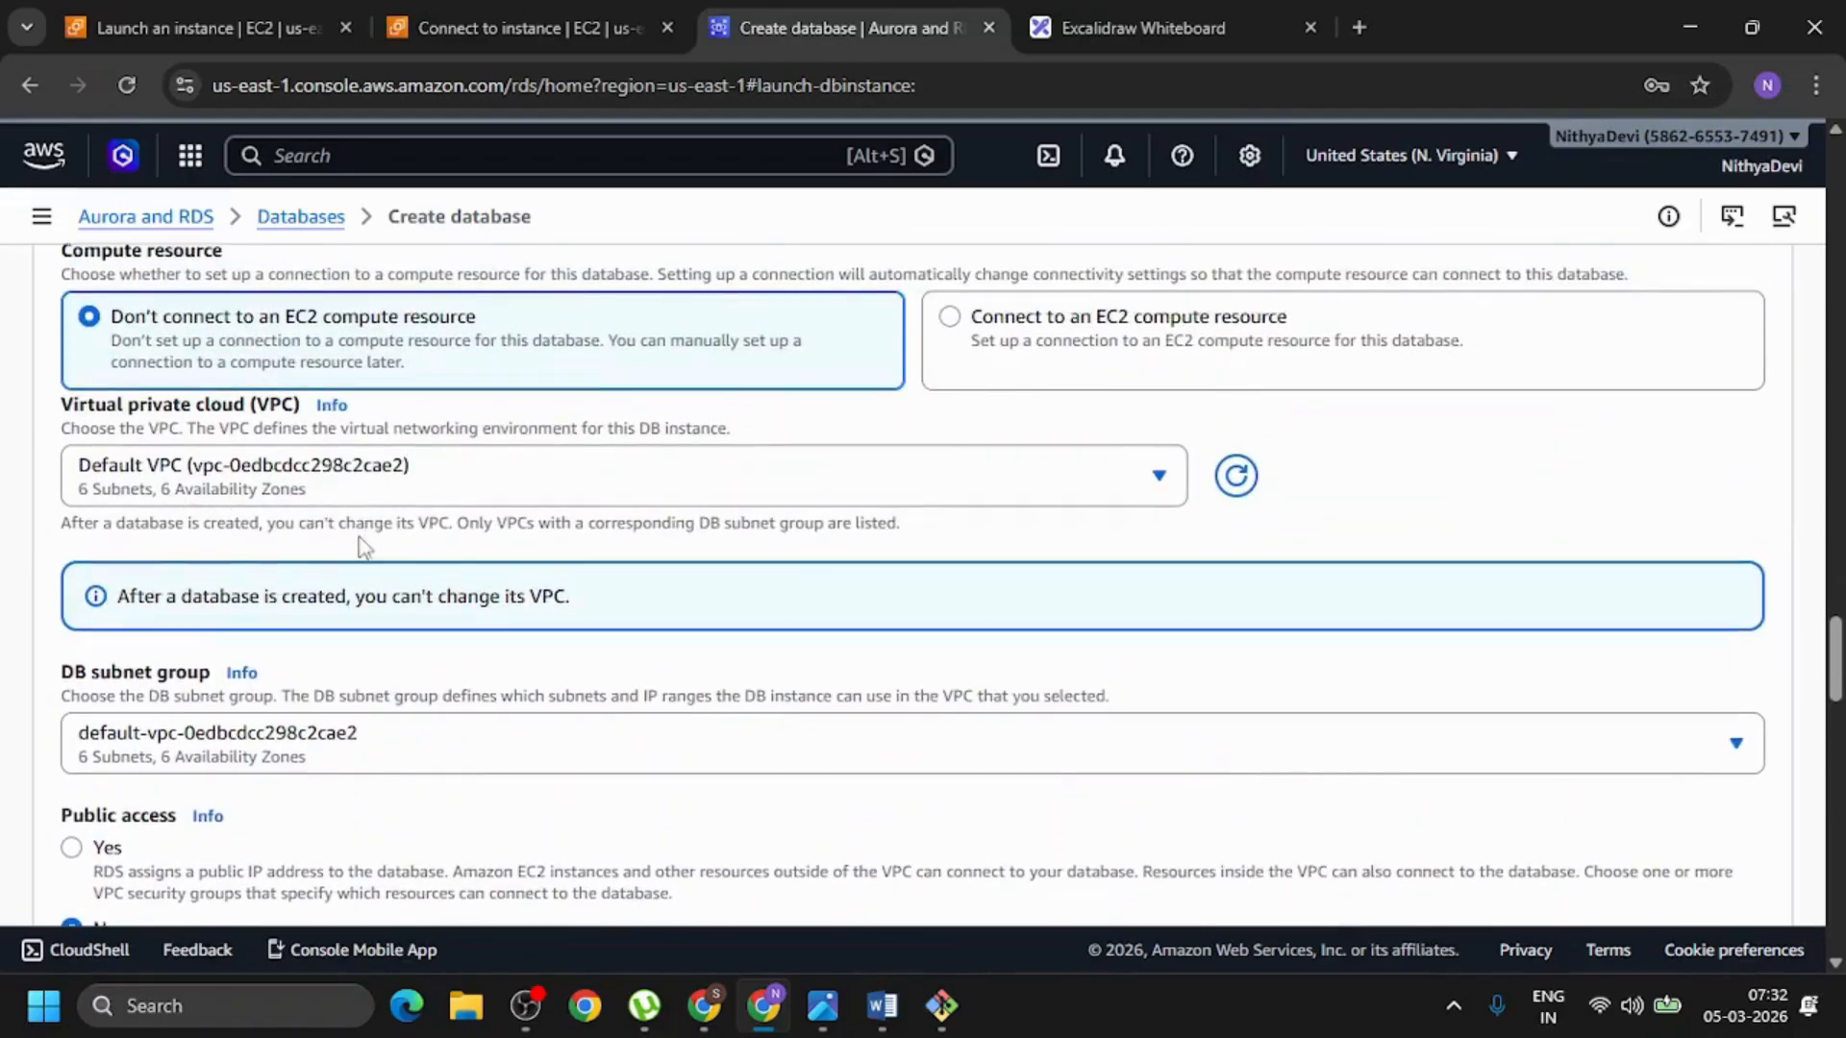
scroll(248, 505, "down", 3)
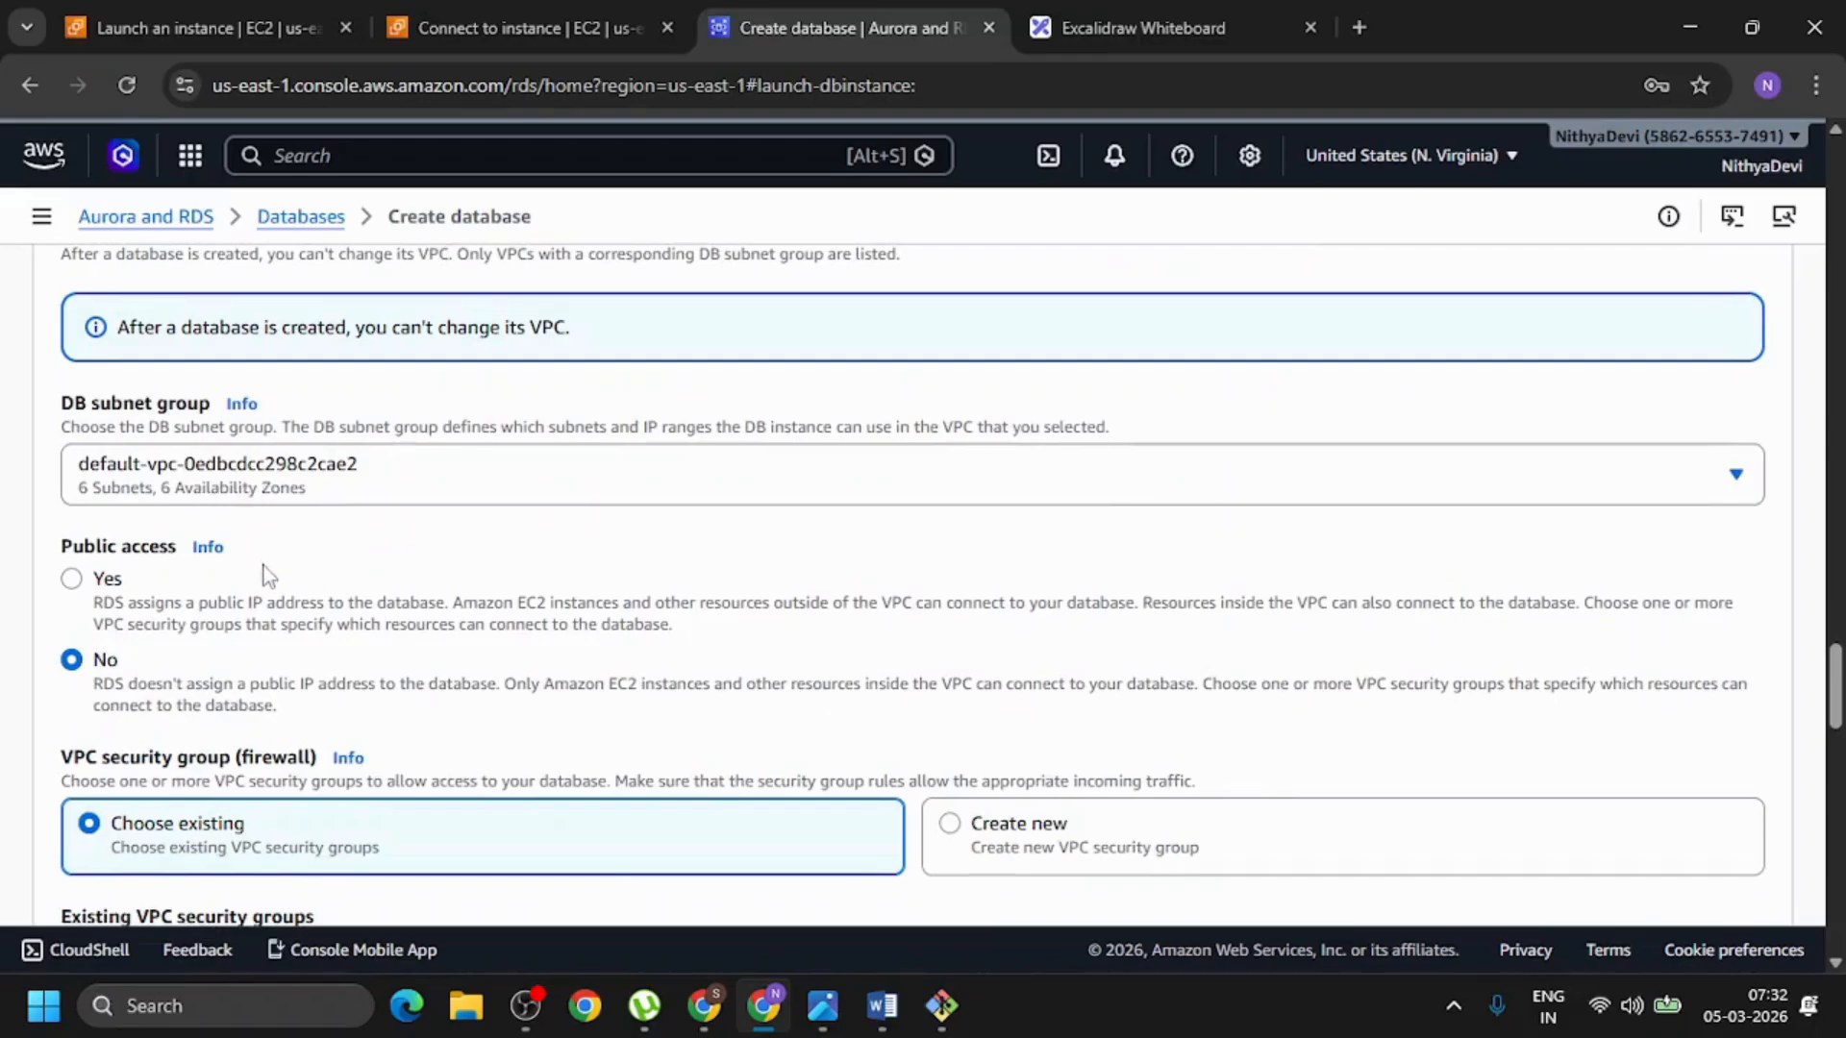
scroll(268, 577, "down", 3)
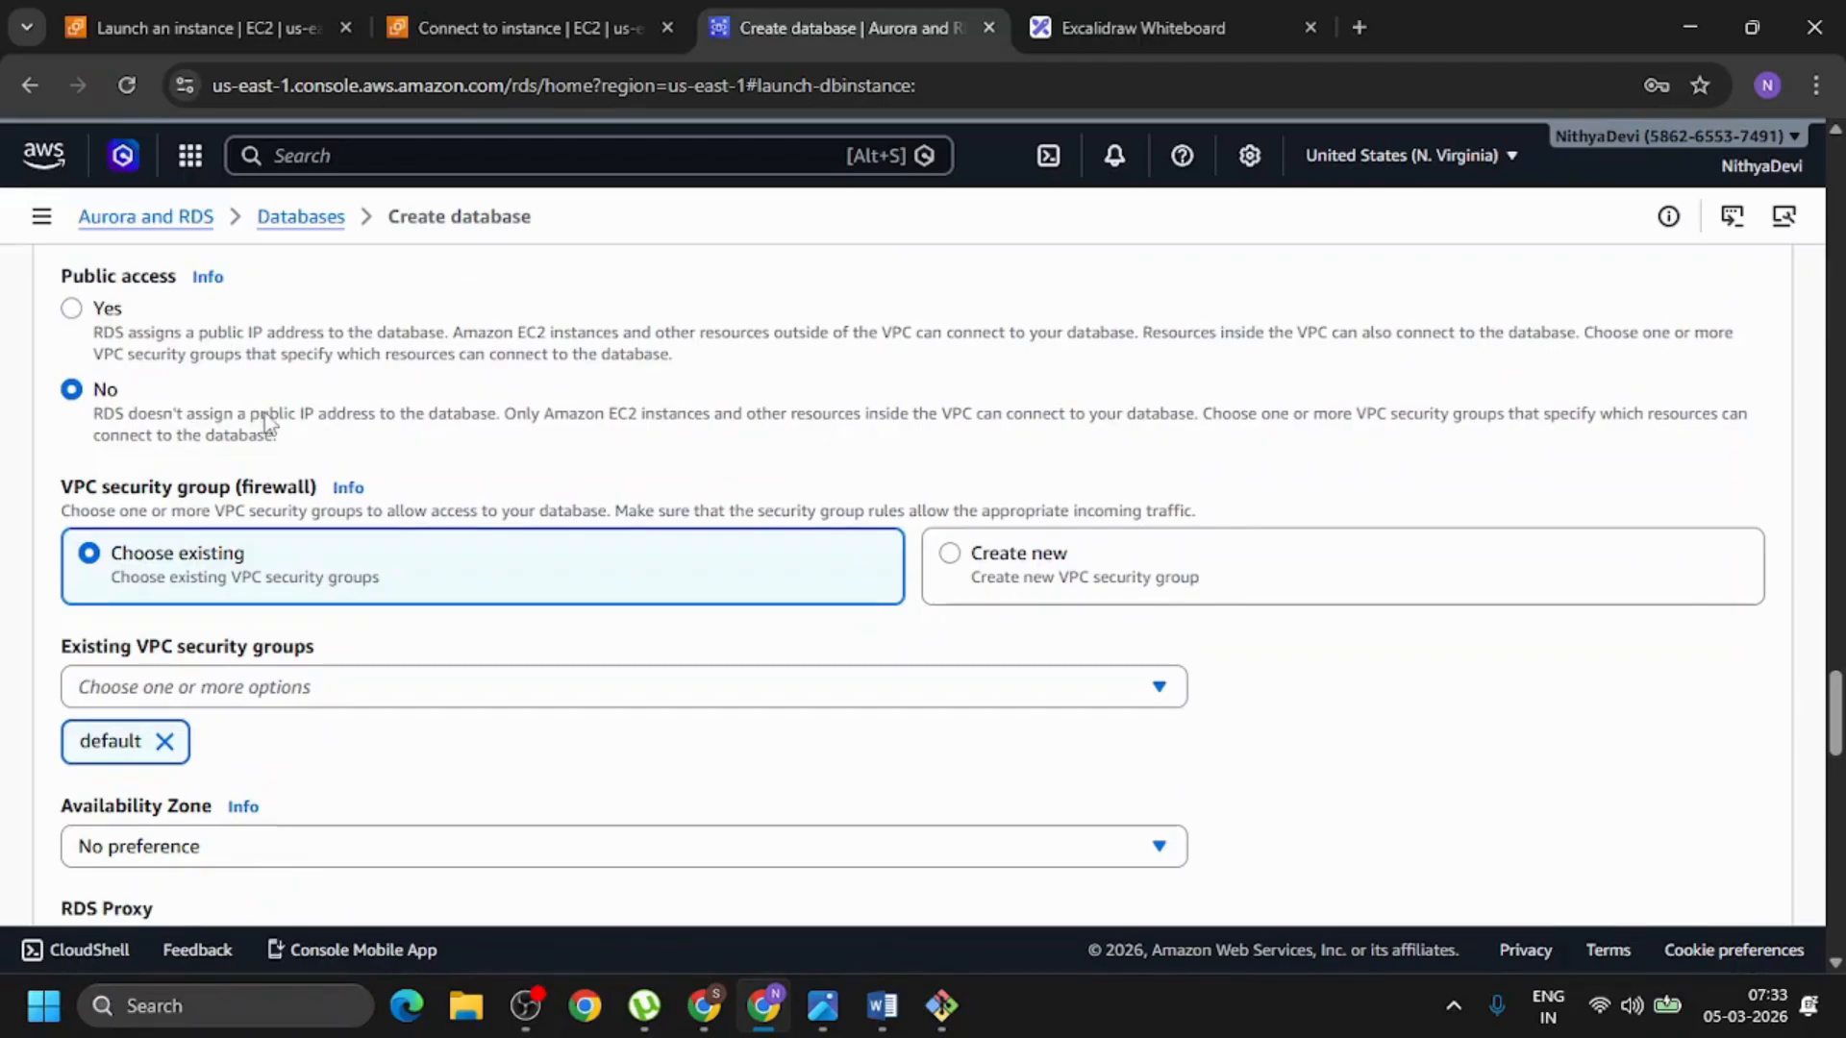
scroll(297, 680, "down", 1)
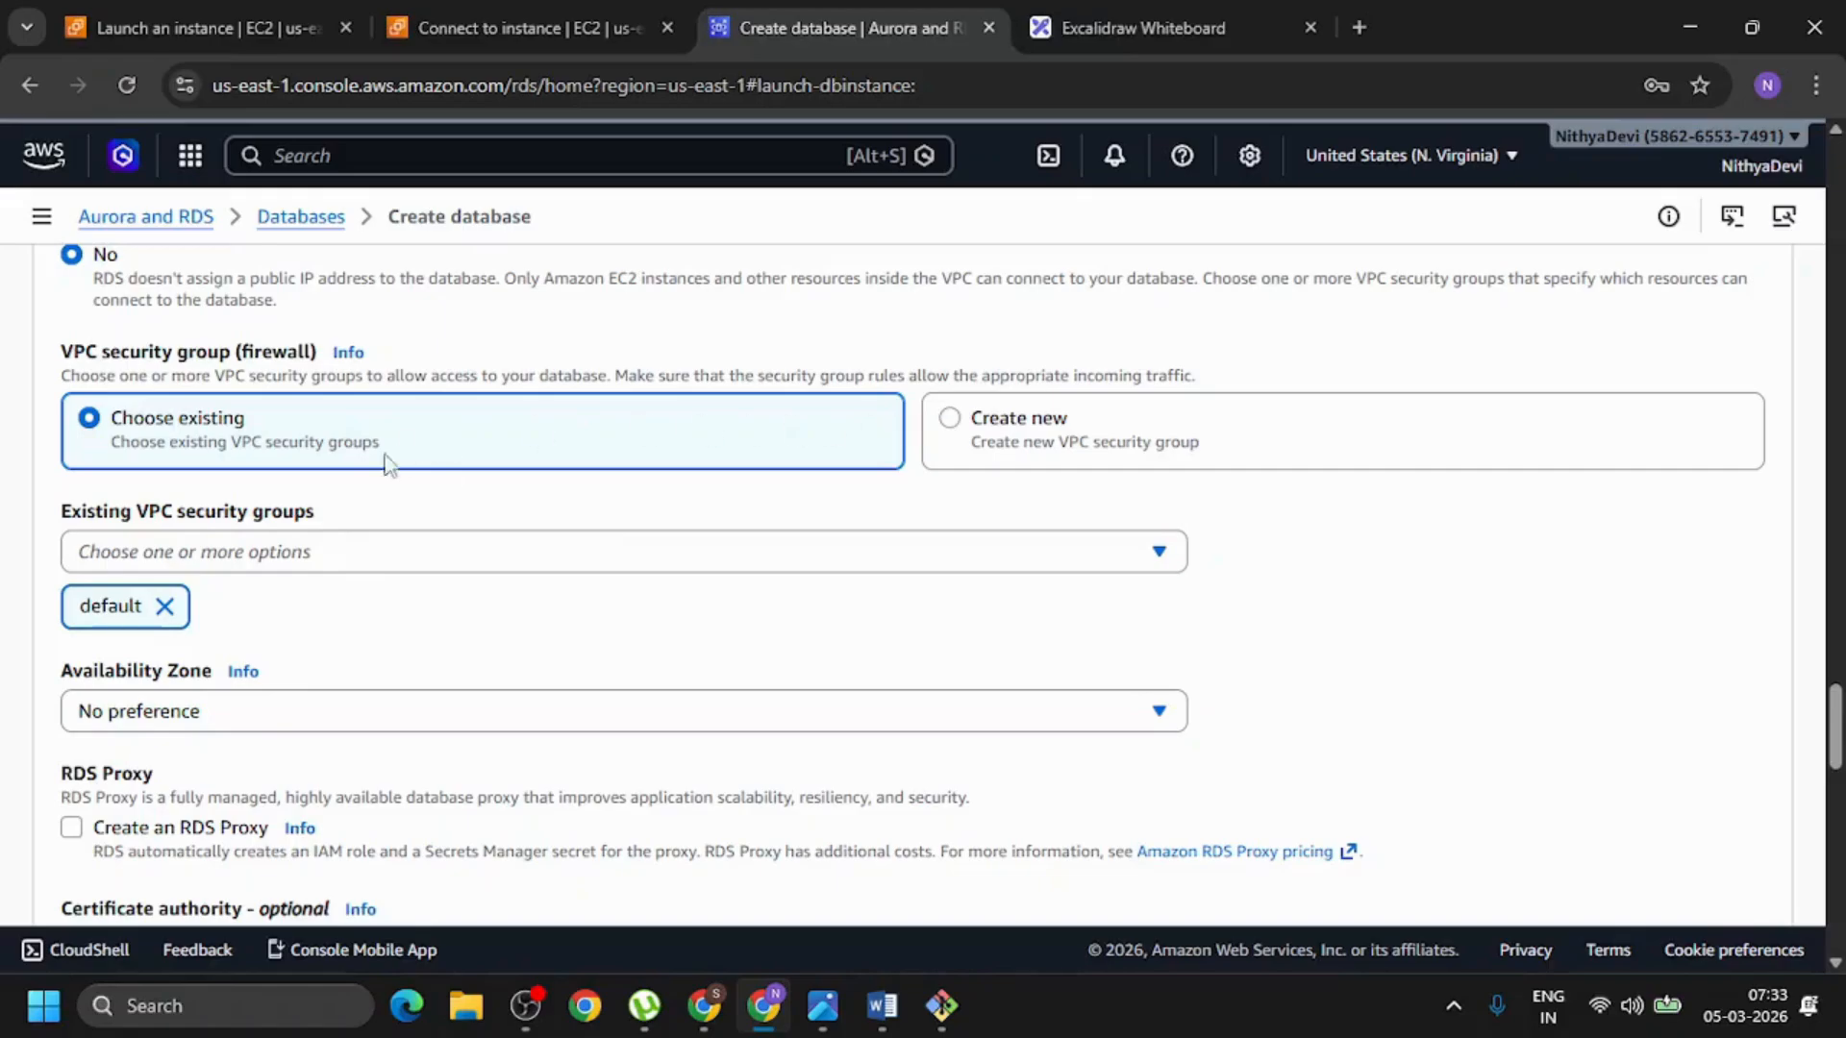
Add the RDS-SG security group, found by searching 'rds', alongside default
left_click(321, 556)
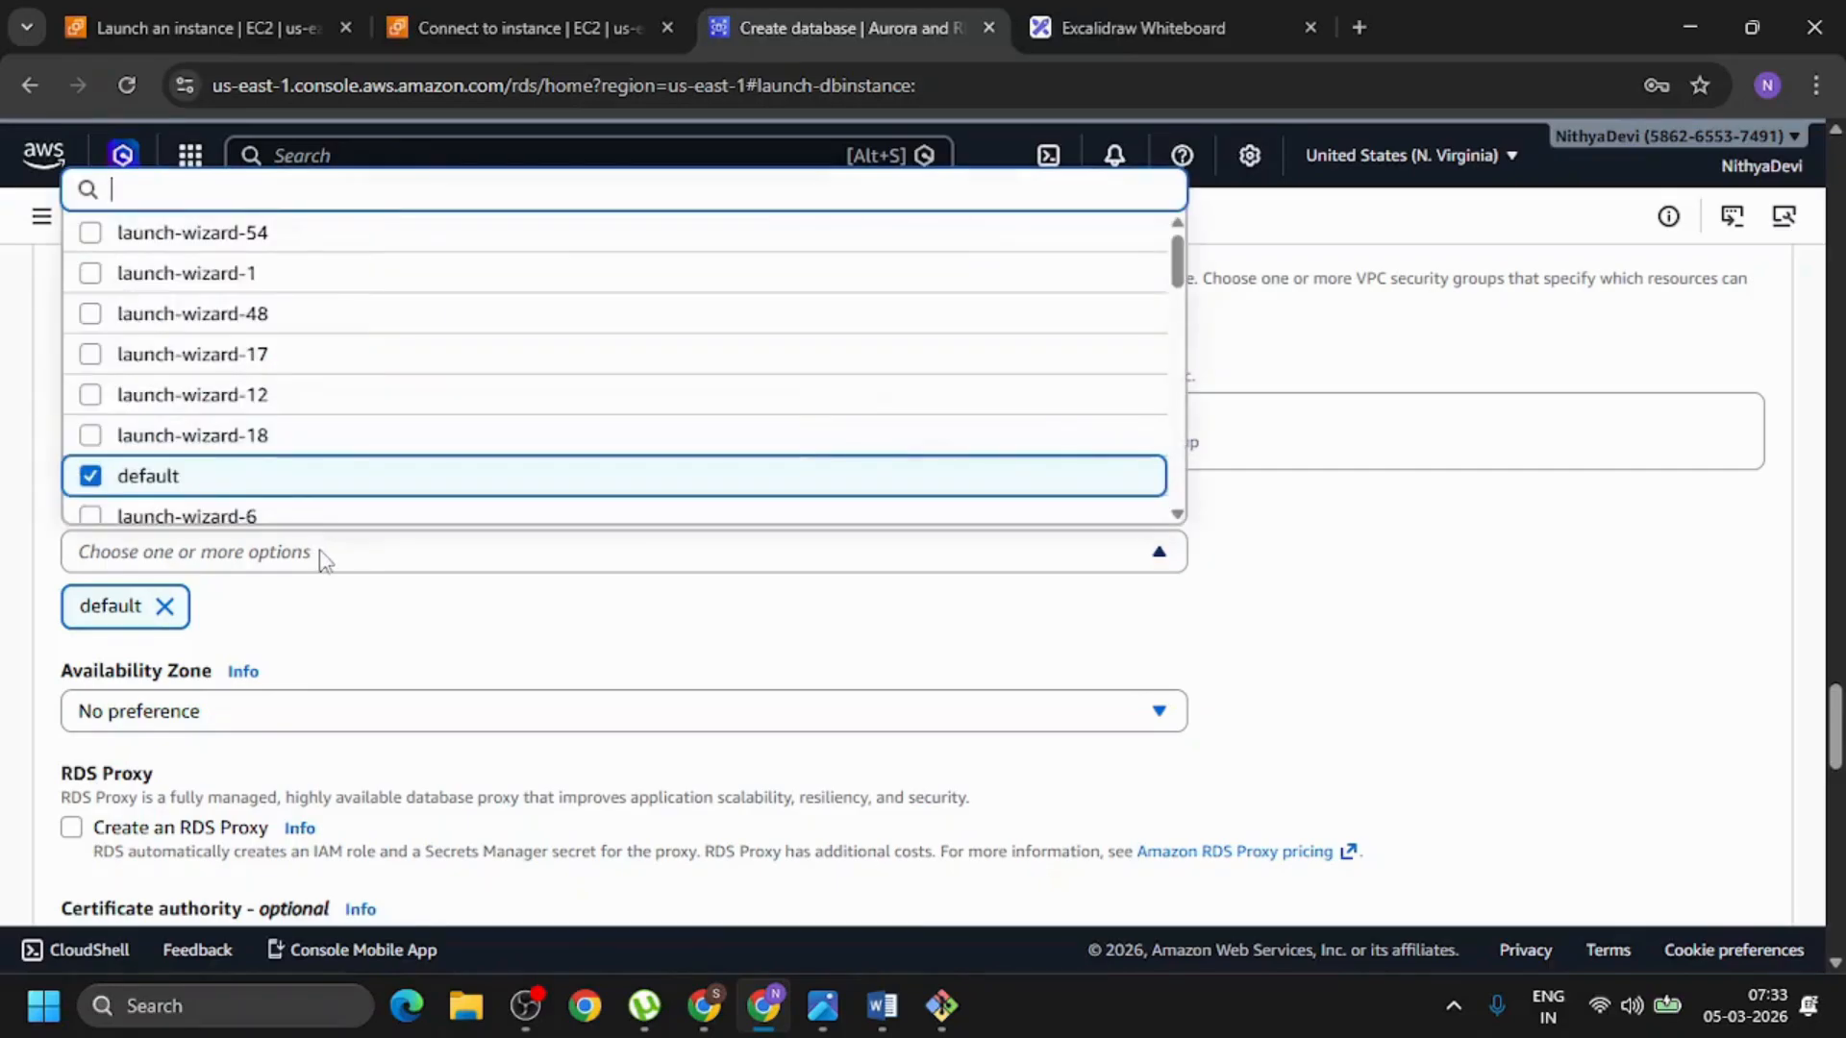
type("rds")
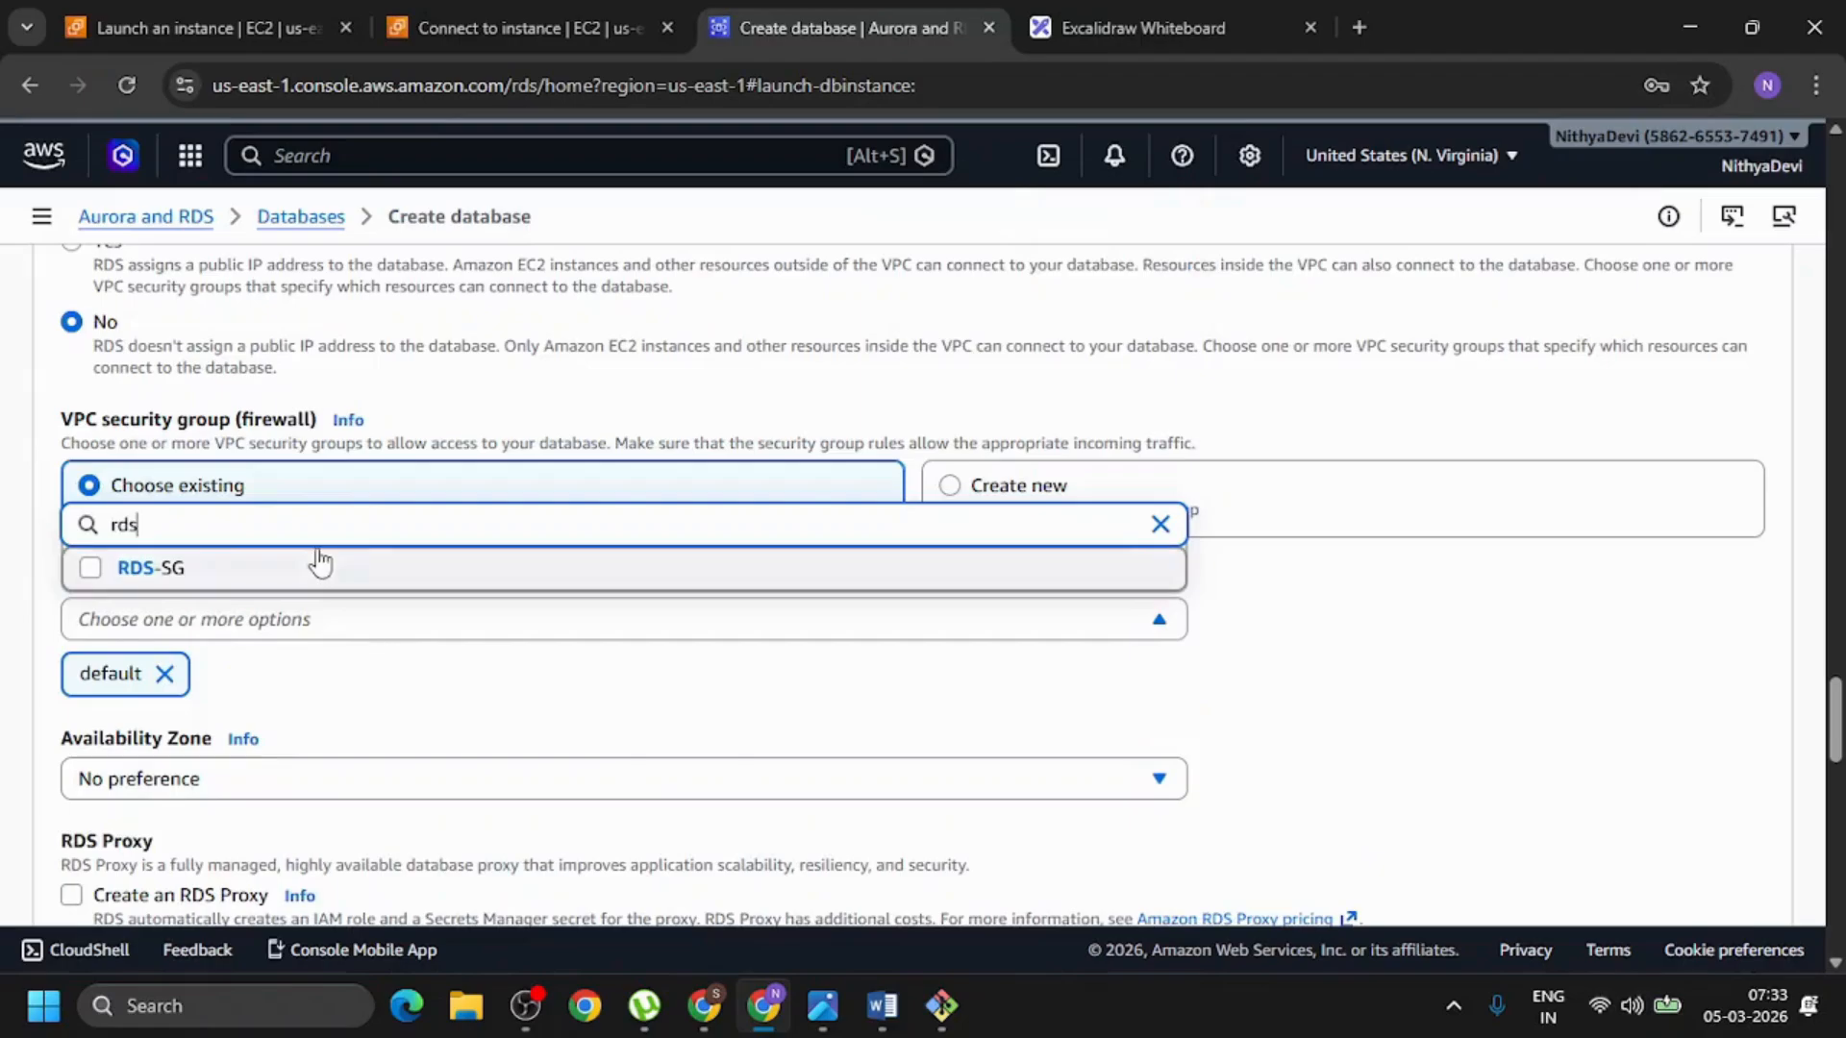
left_click(274, 583)
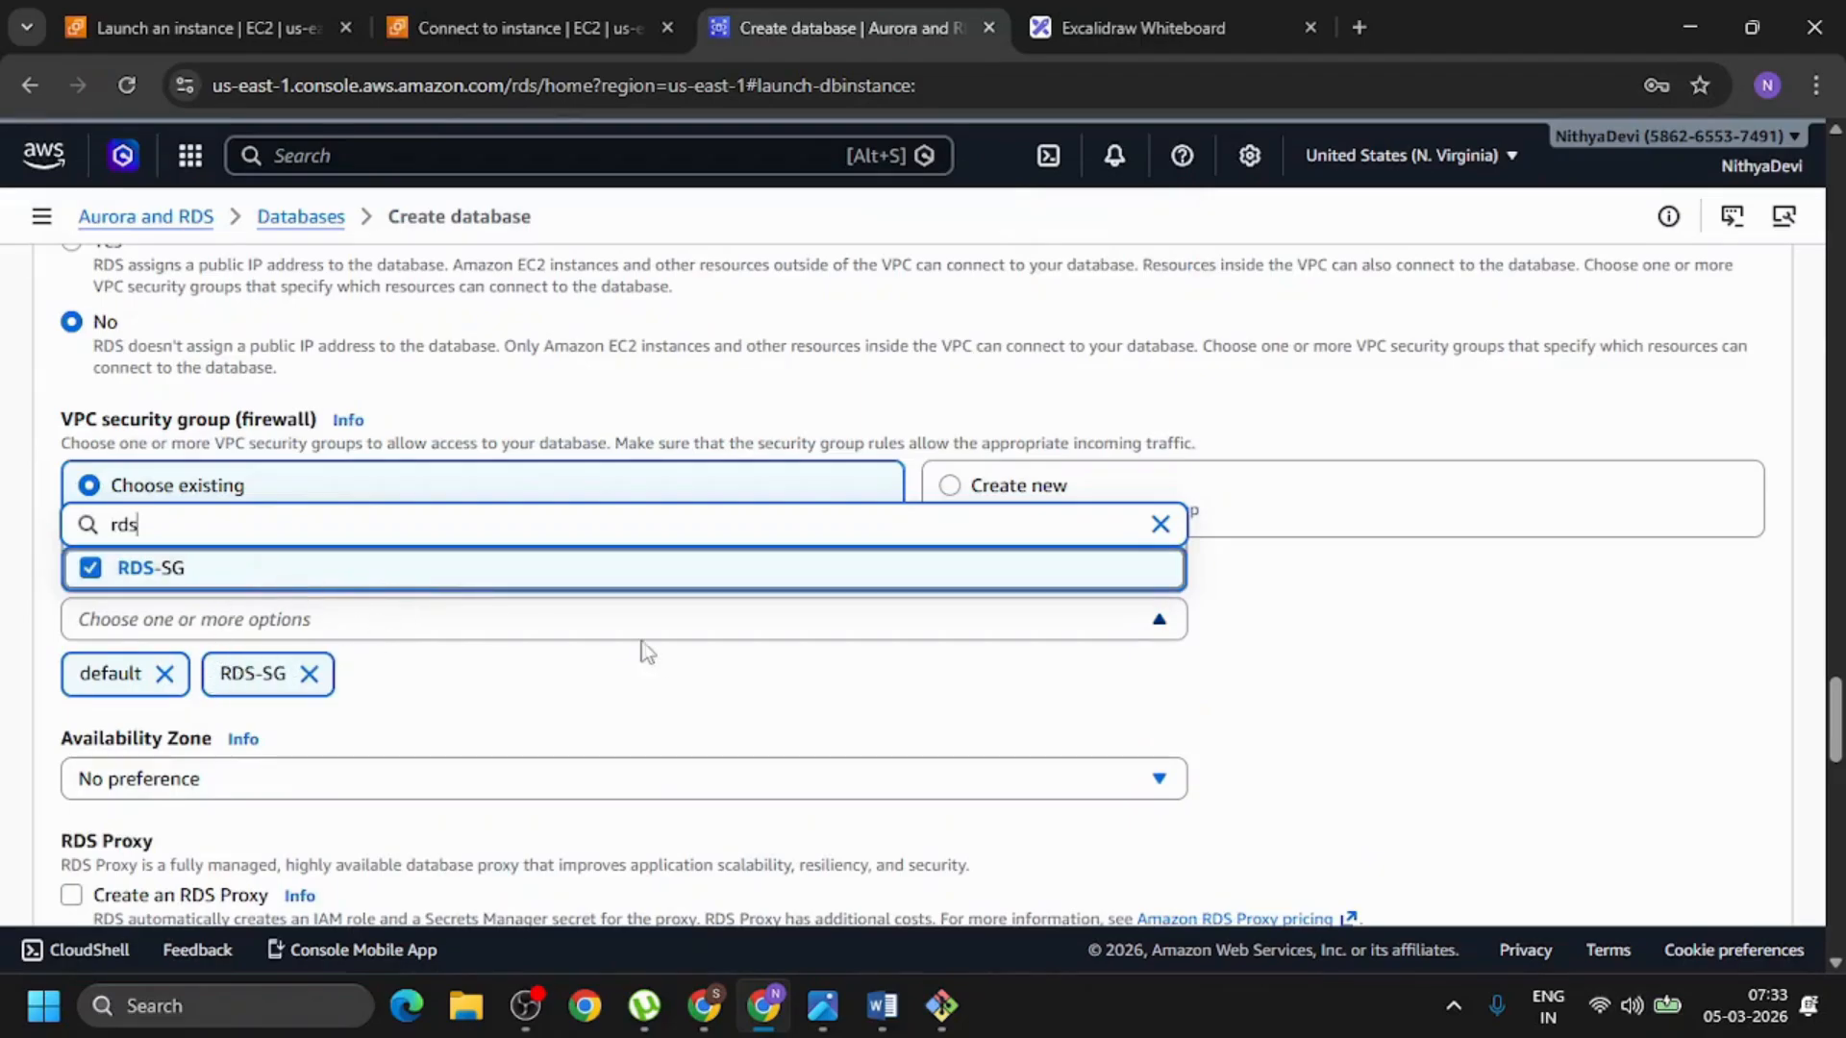
left_click(579, 714)
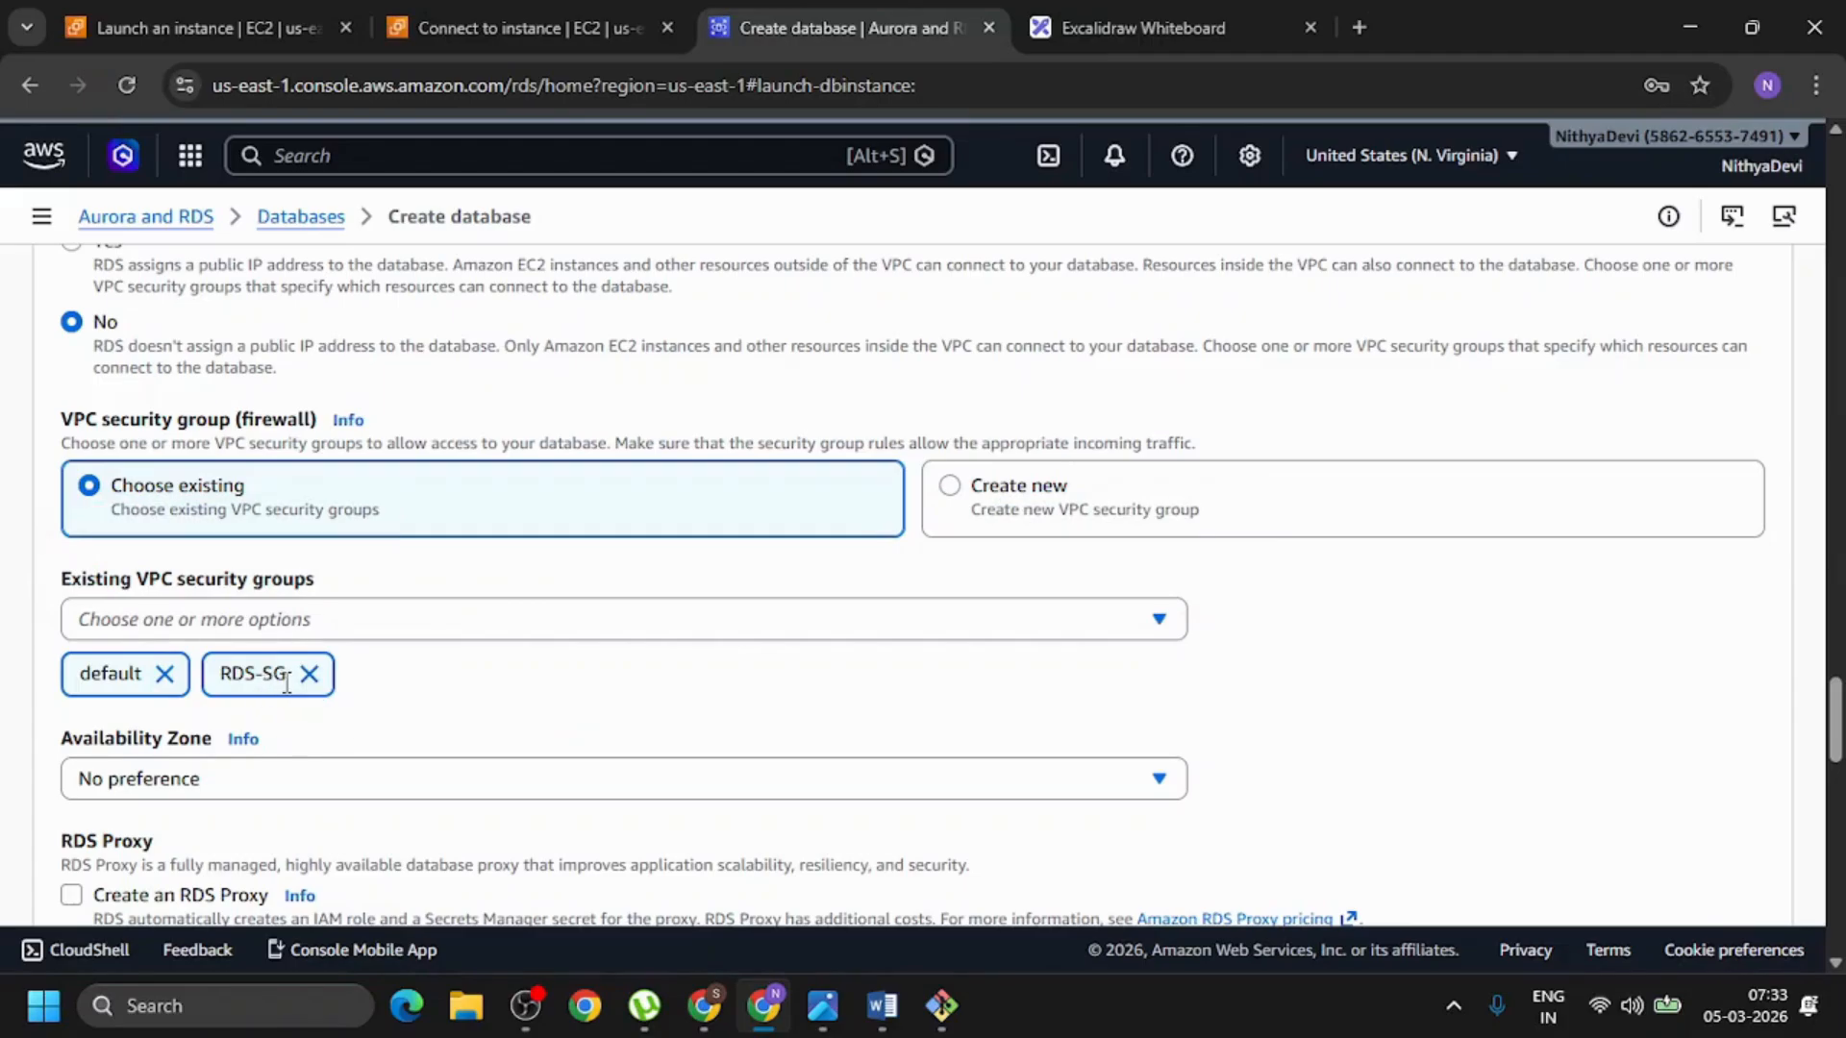
Scroll to the bottom of the form and submit it with Create database
scroll(337, 692, "down", 4)
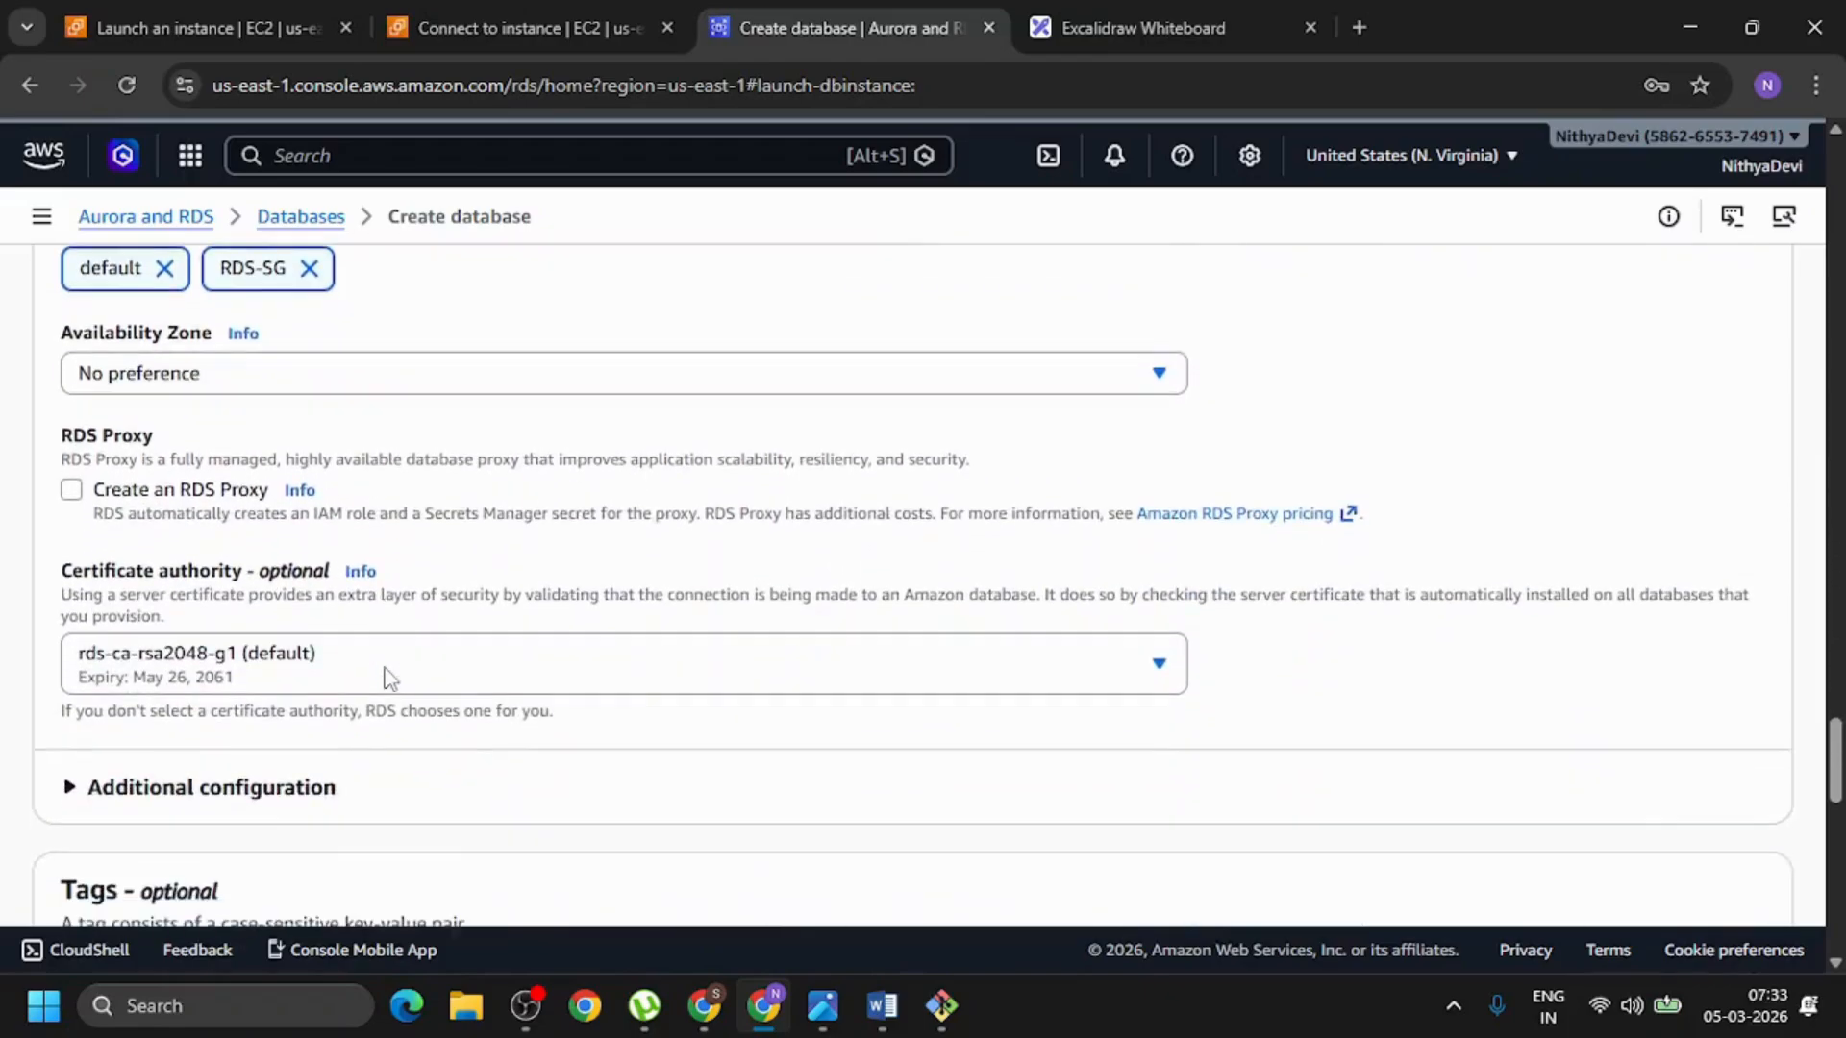
scroll(390, 678, "down", 10)
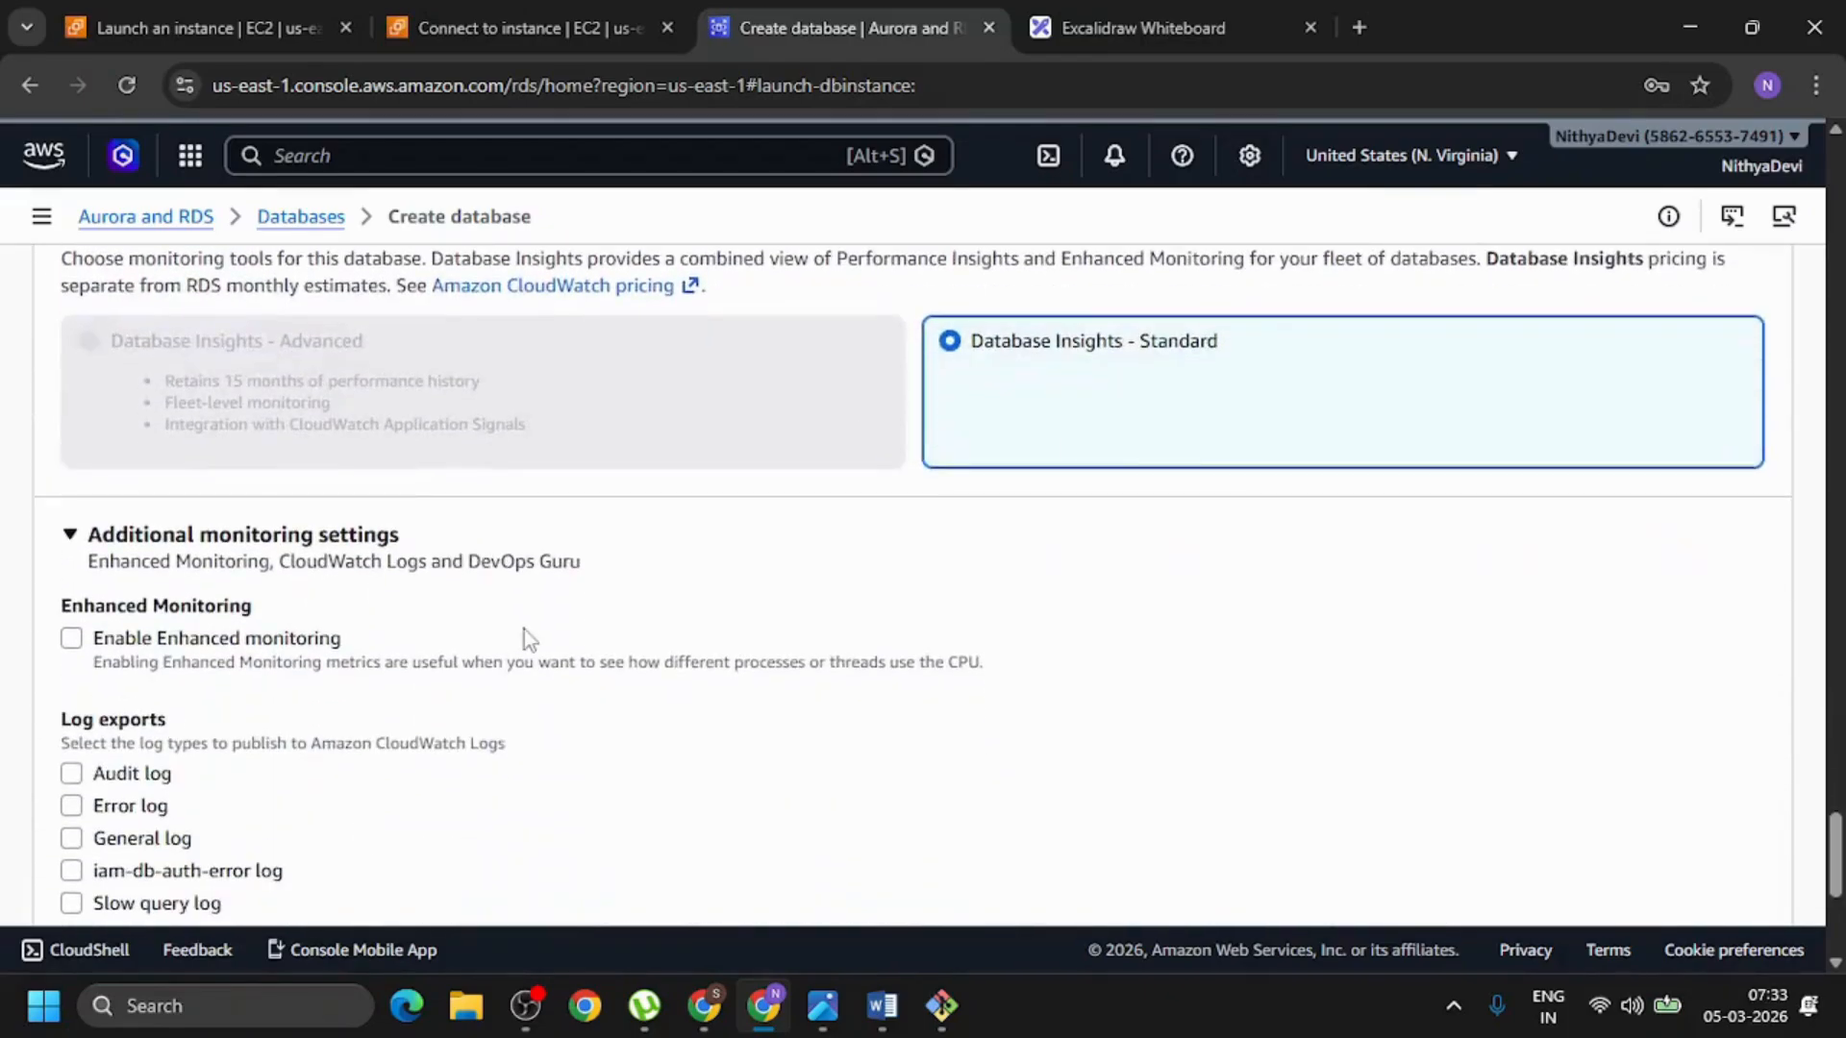
scroll(523, 630, "down", 5)
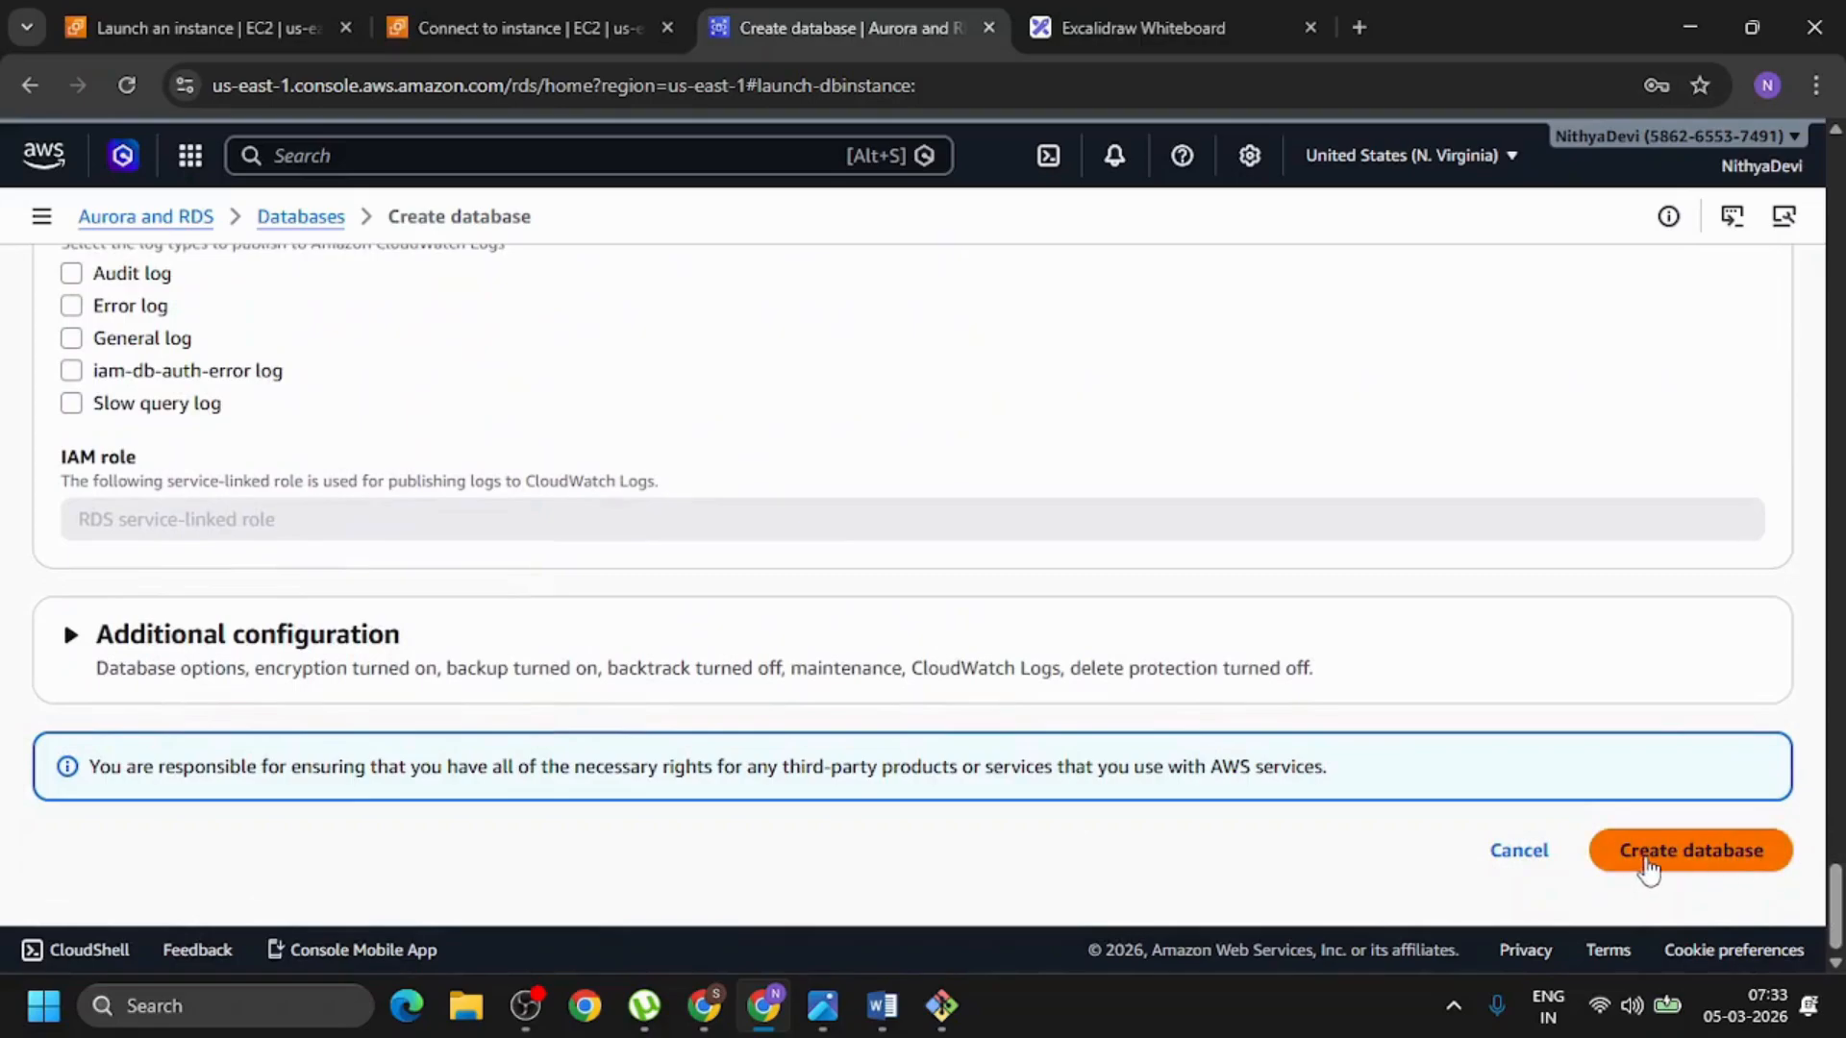
left_click(1648, 852)
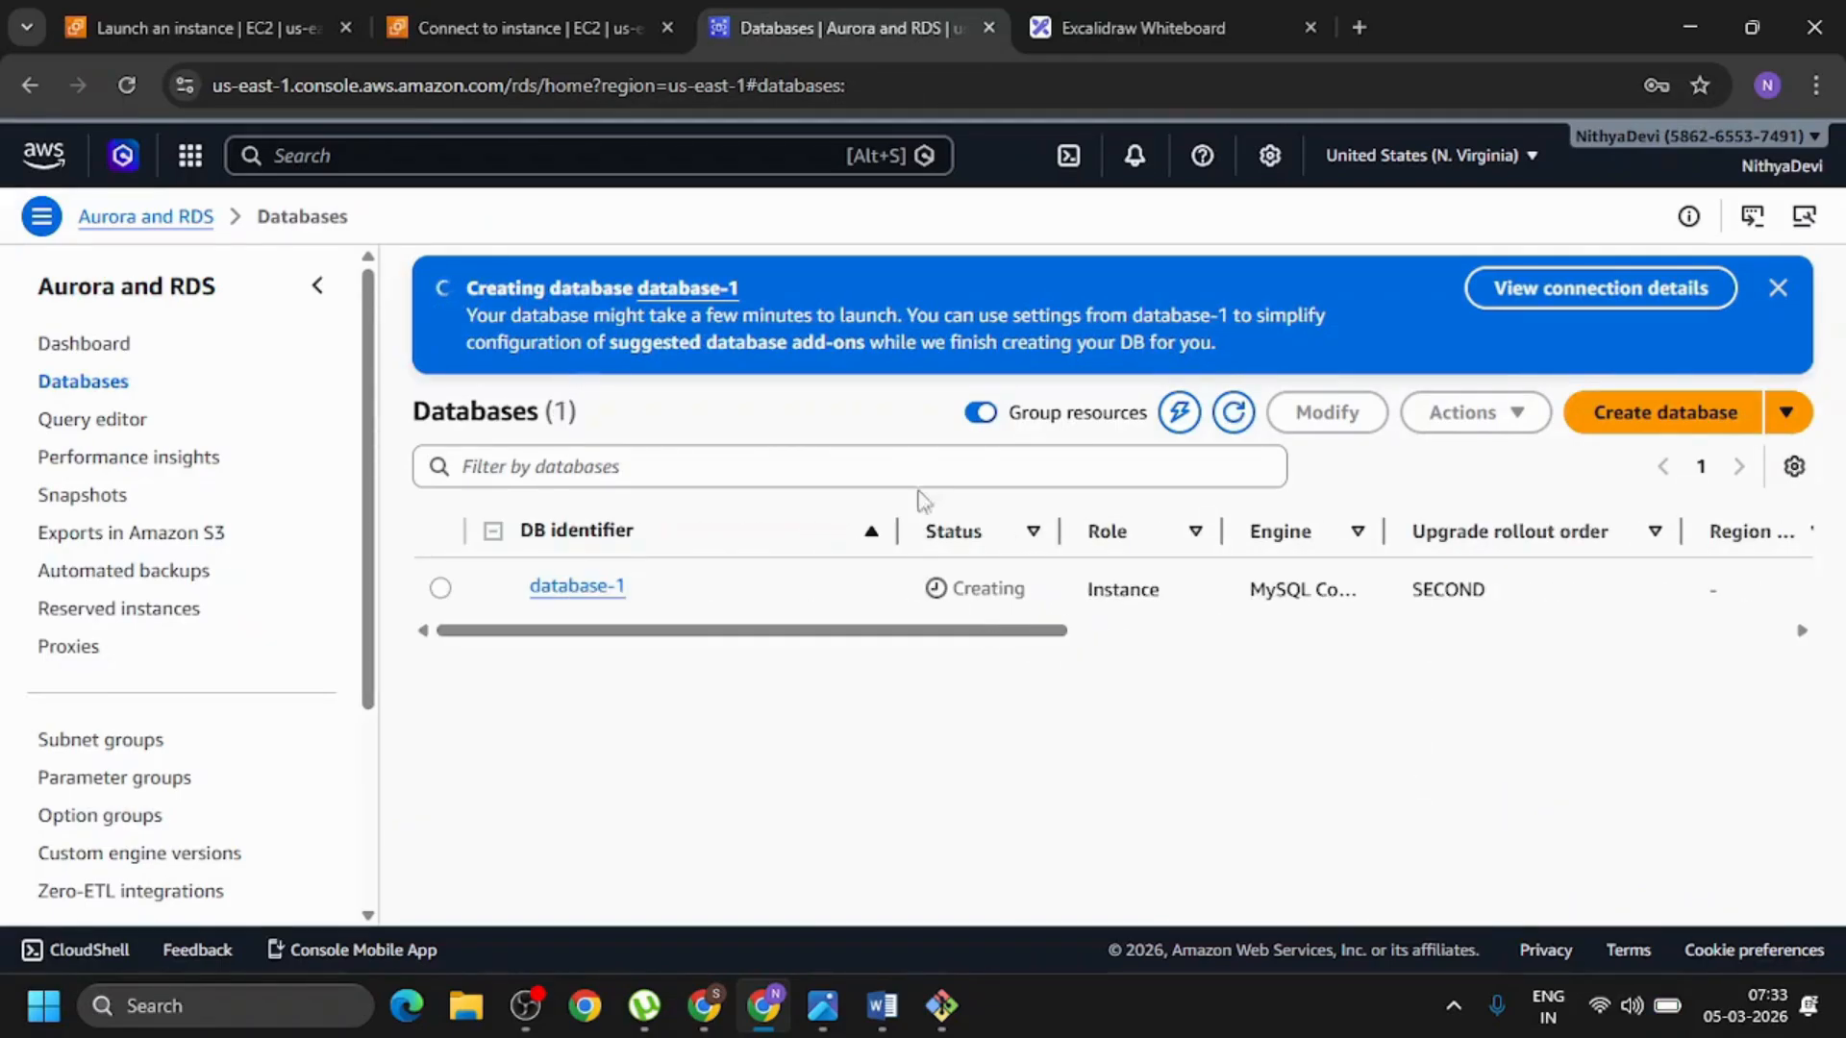
Copy the SSH client example command from EC2's Connect to instance page, then switch to Git Bash
left_click(510, 14)
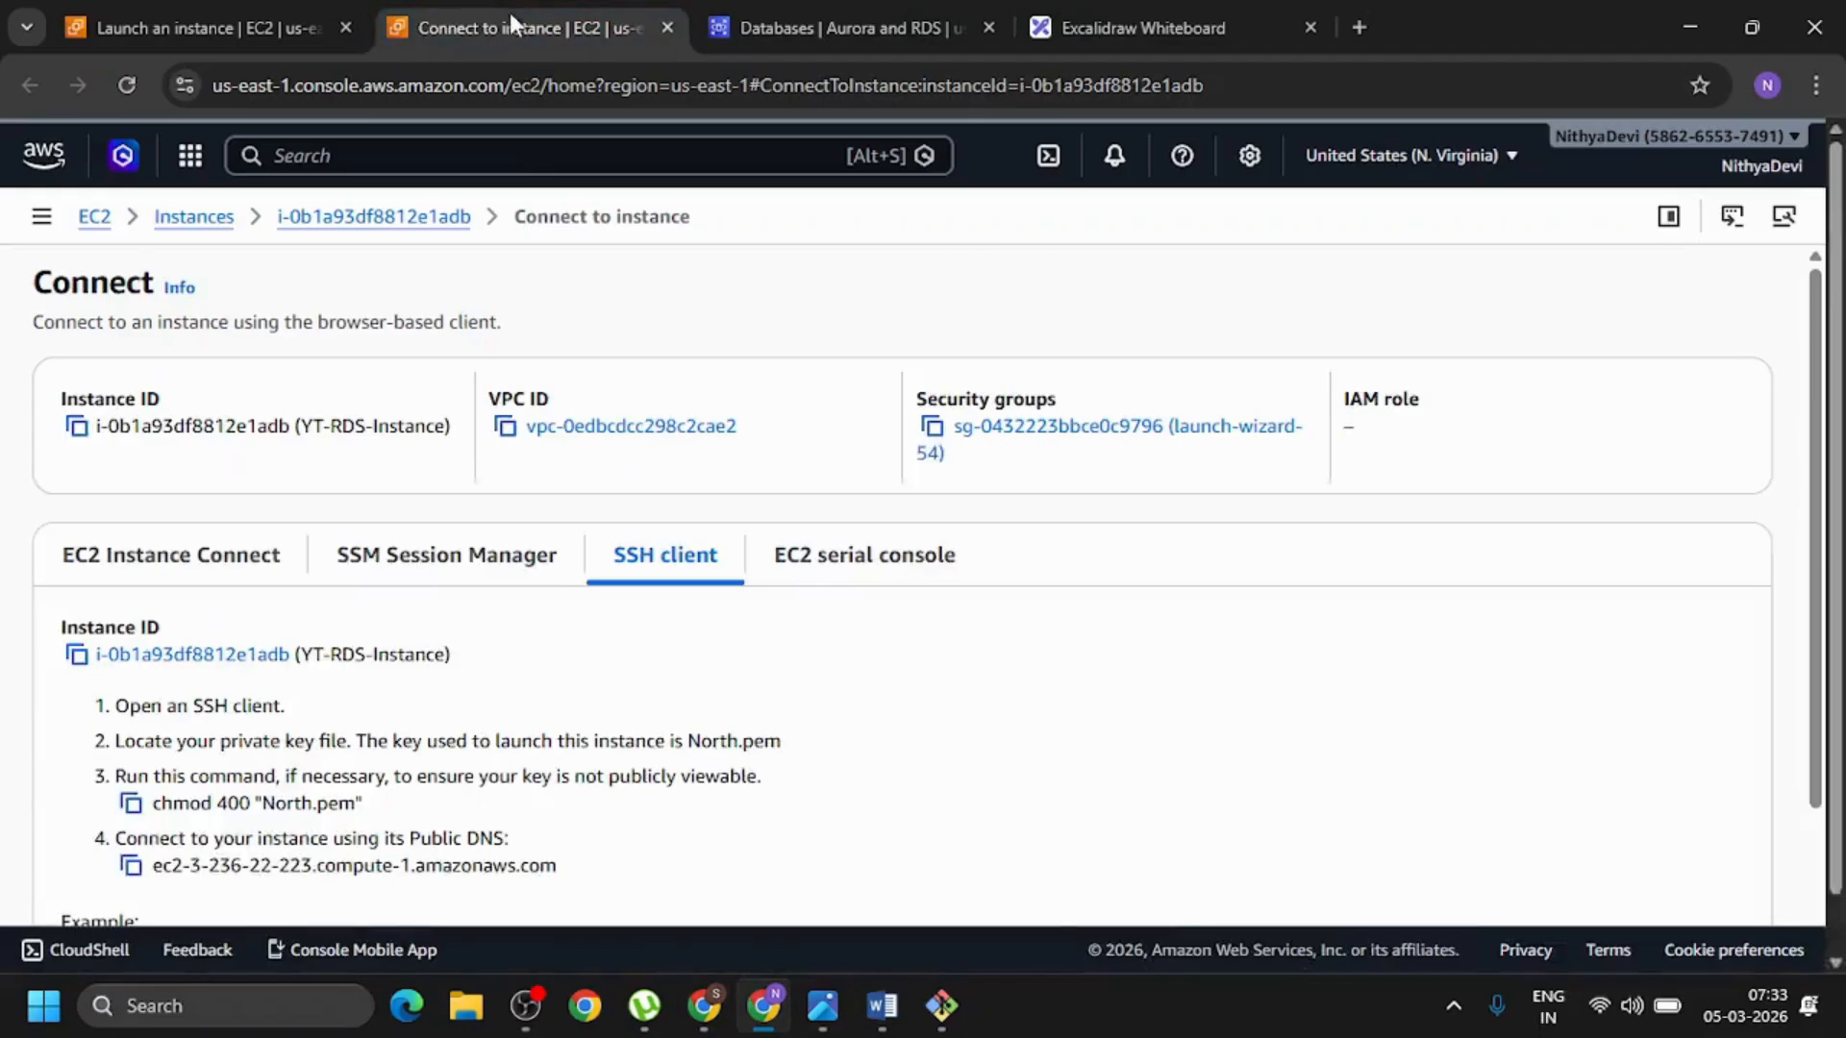
scroll(587, 540, "down", 2)
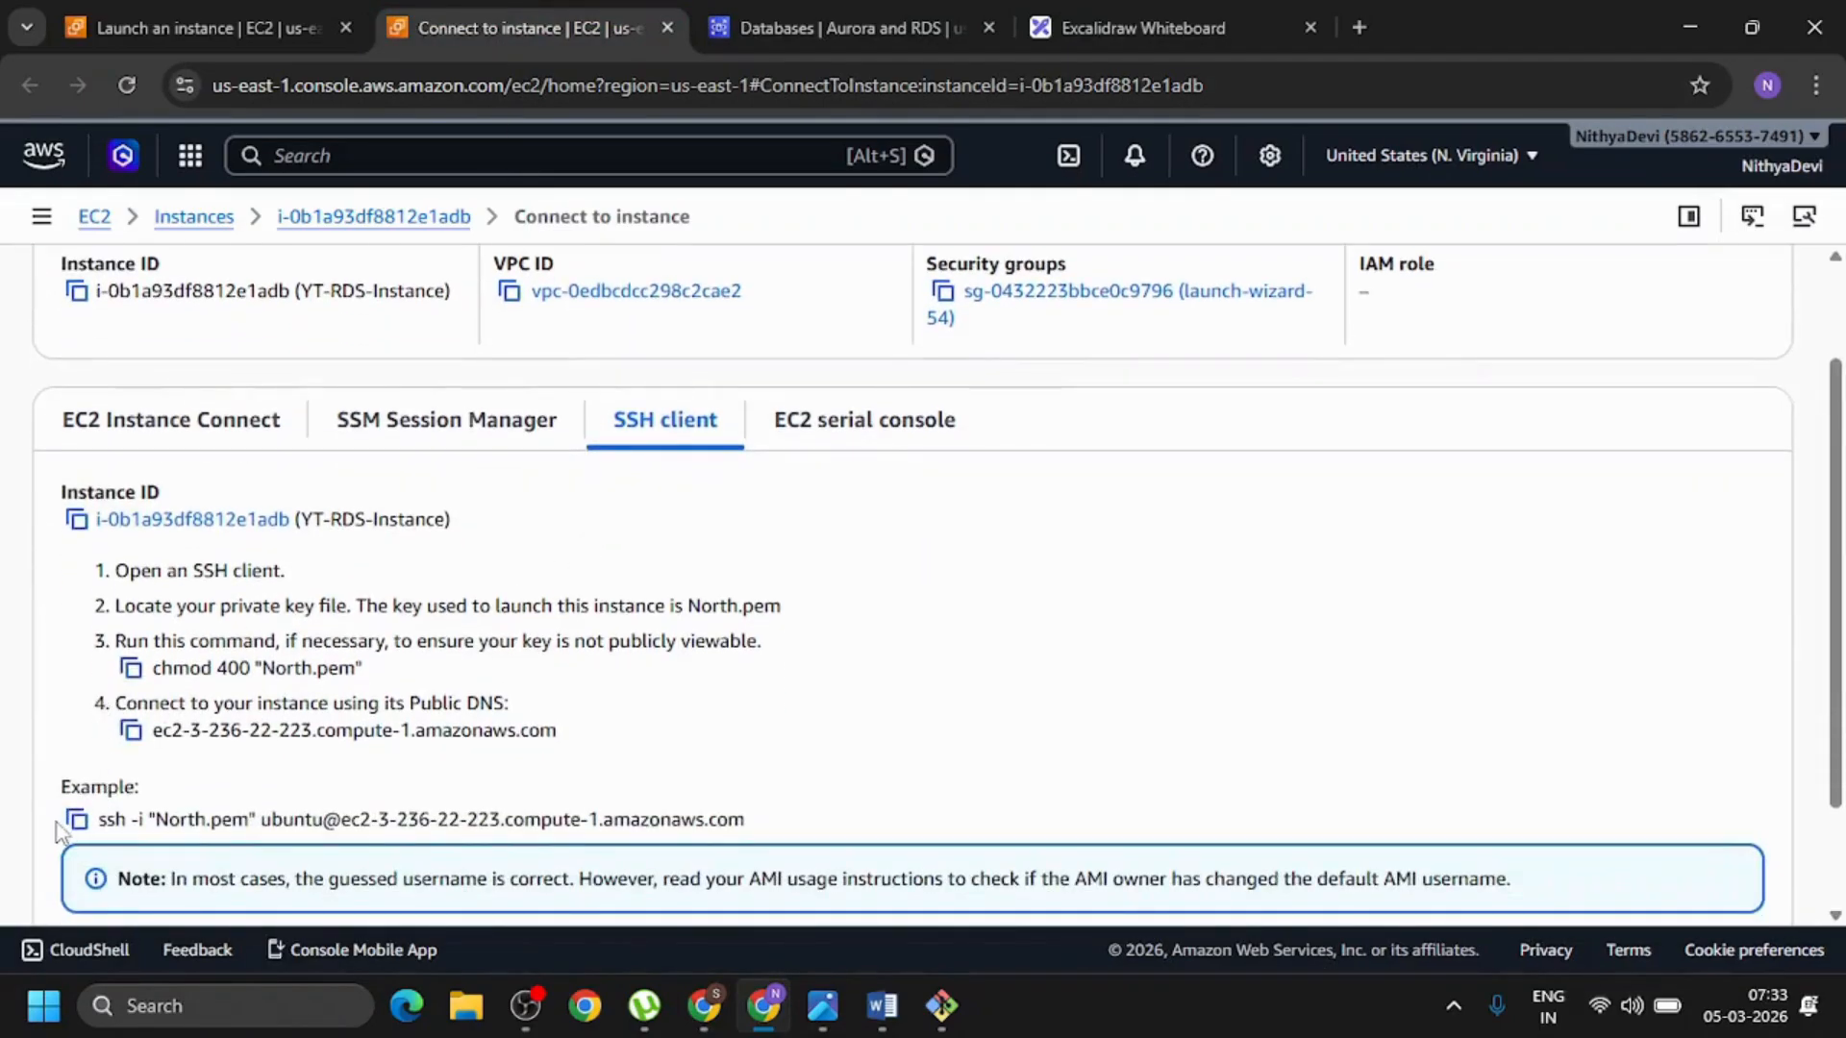
left_click(76, 819)
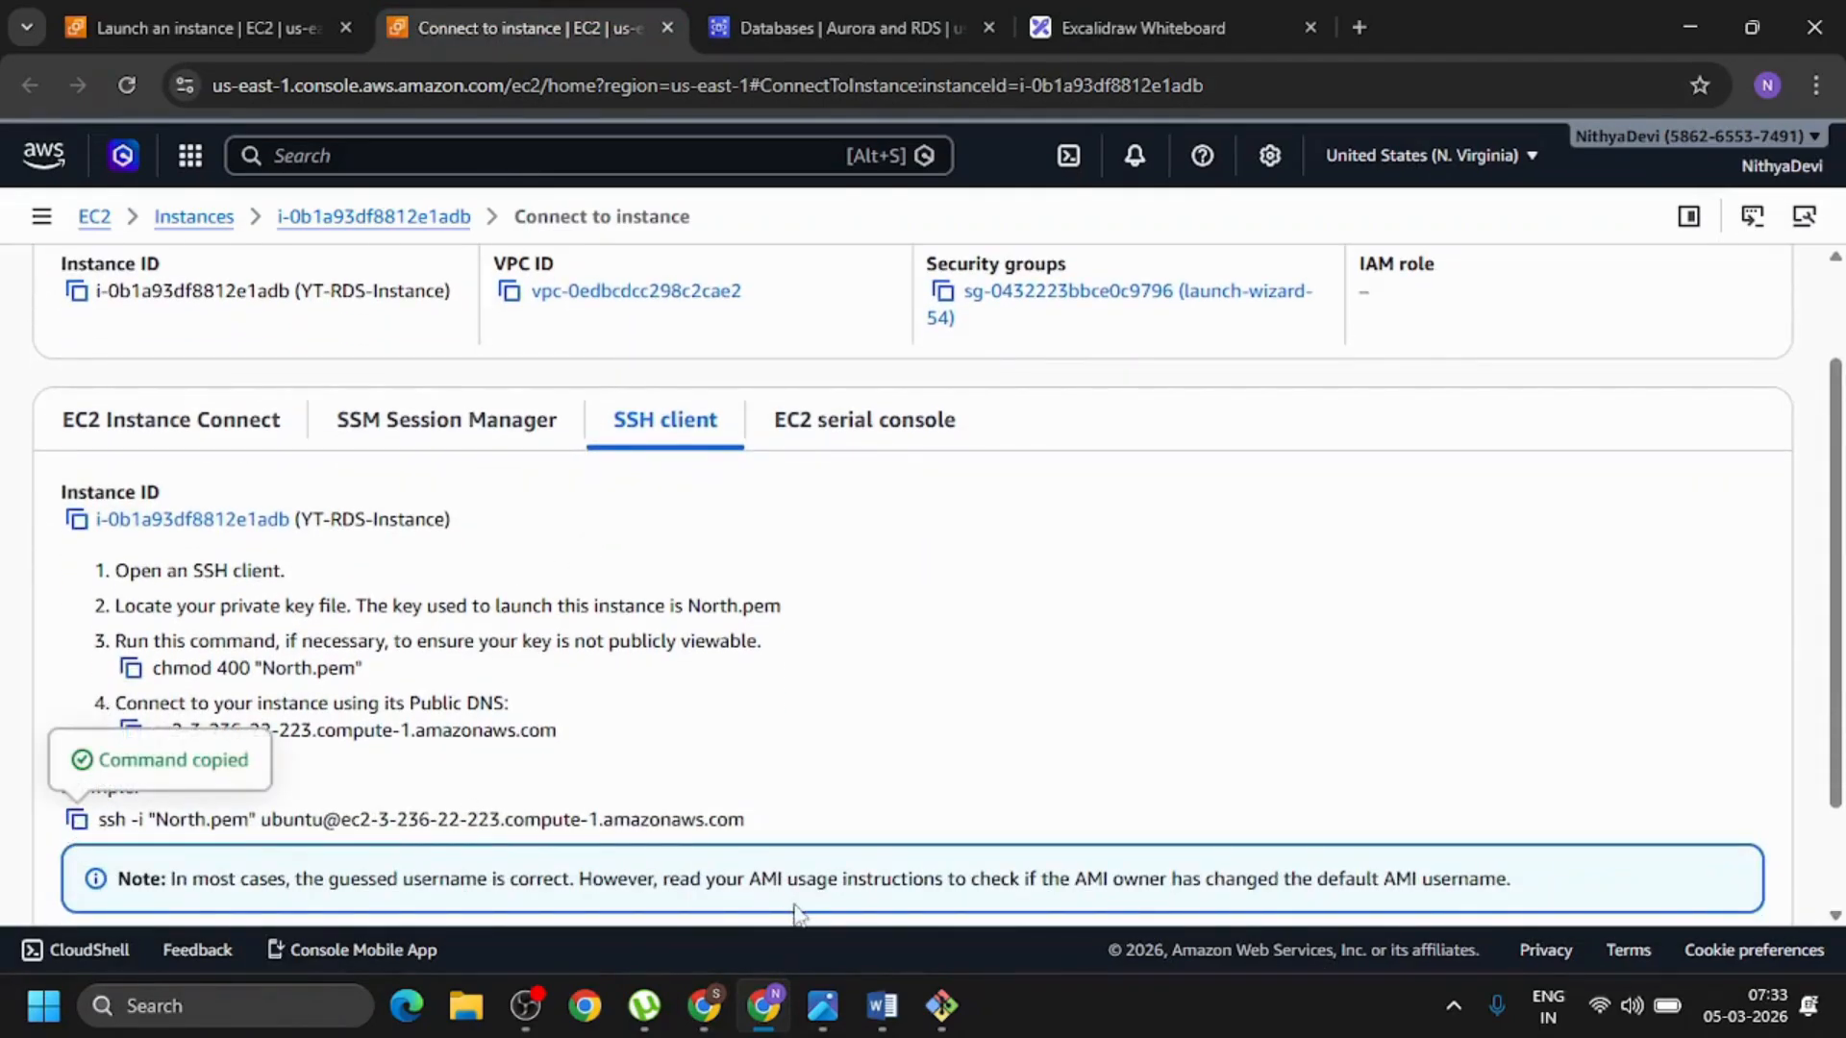
left_click(947, 1006)
Run the pasted ssh -i "North.pem" command, answer yes to the fingerprint, then open a blank browser tab
right_click(651, 434)
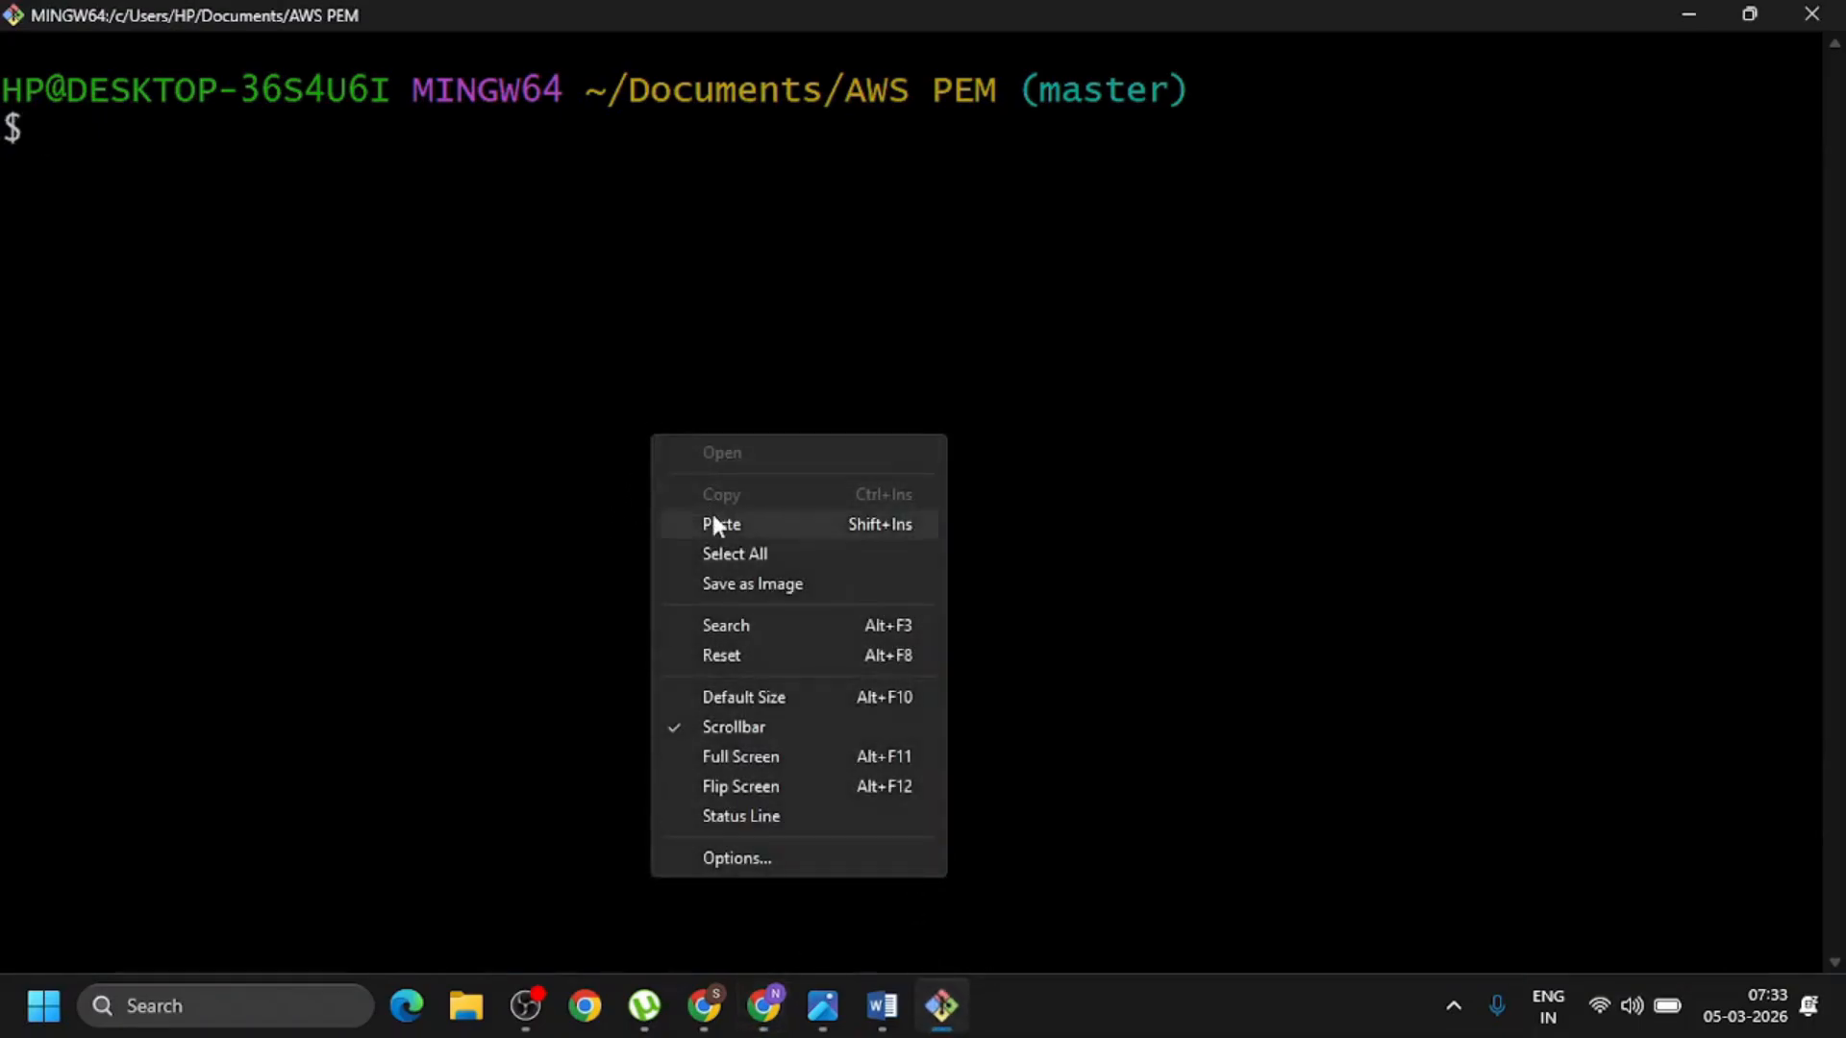
left_click(717, 524)
key("Return")
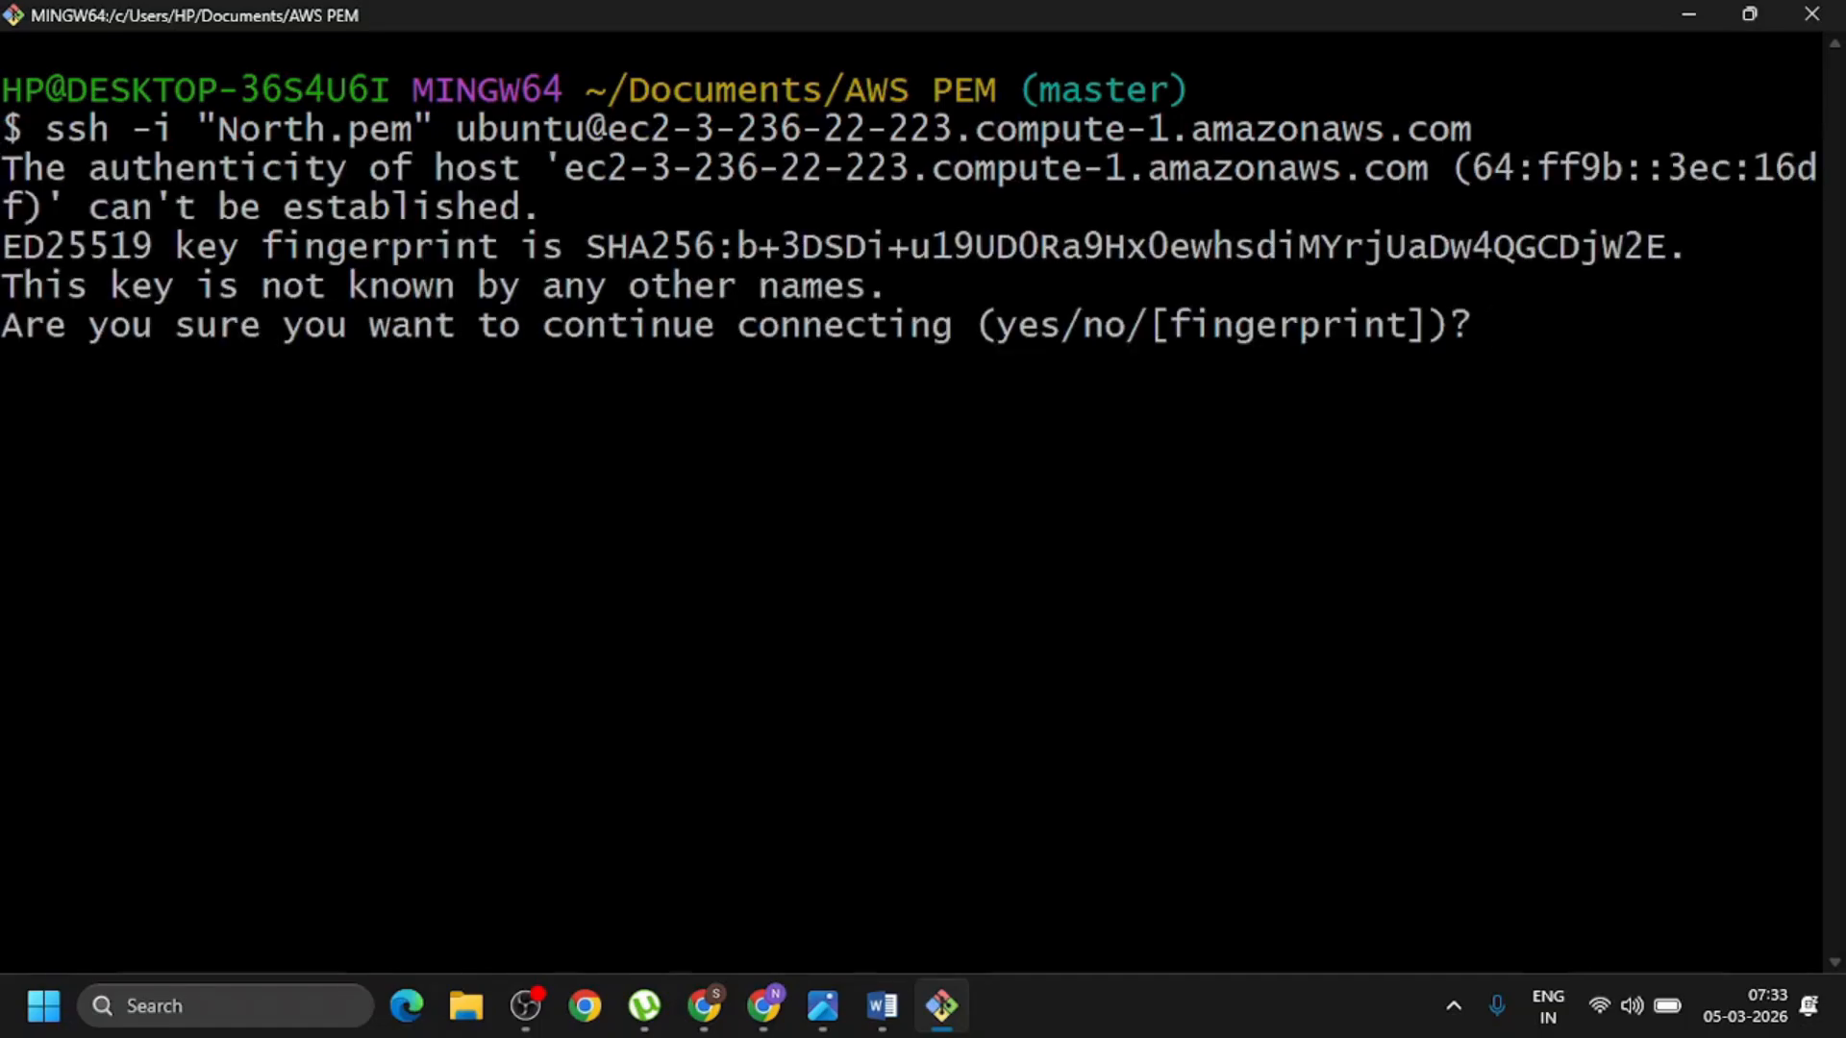
type("yes")
key("Return")
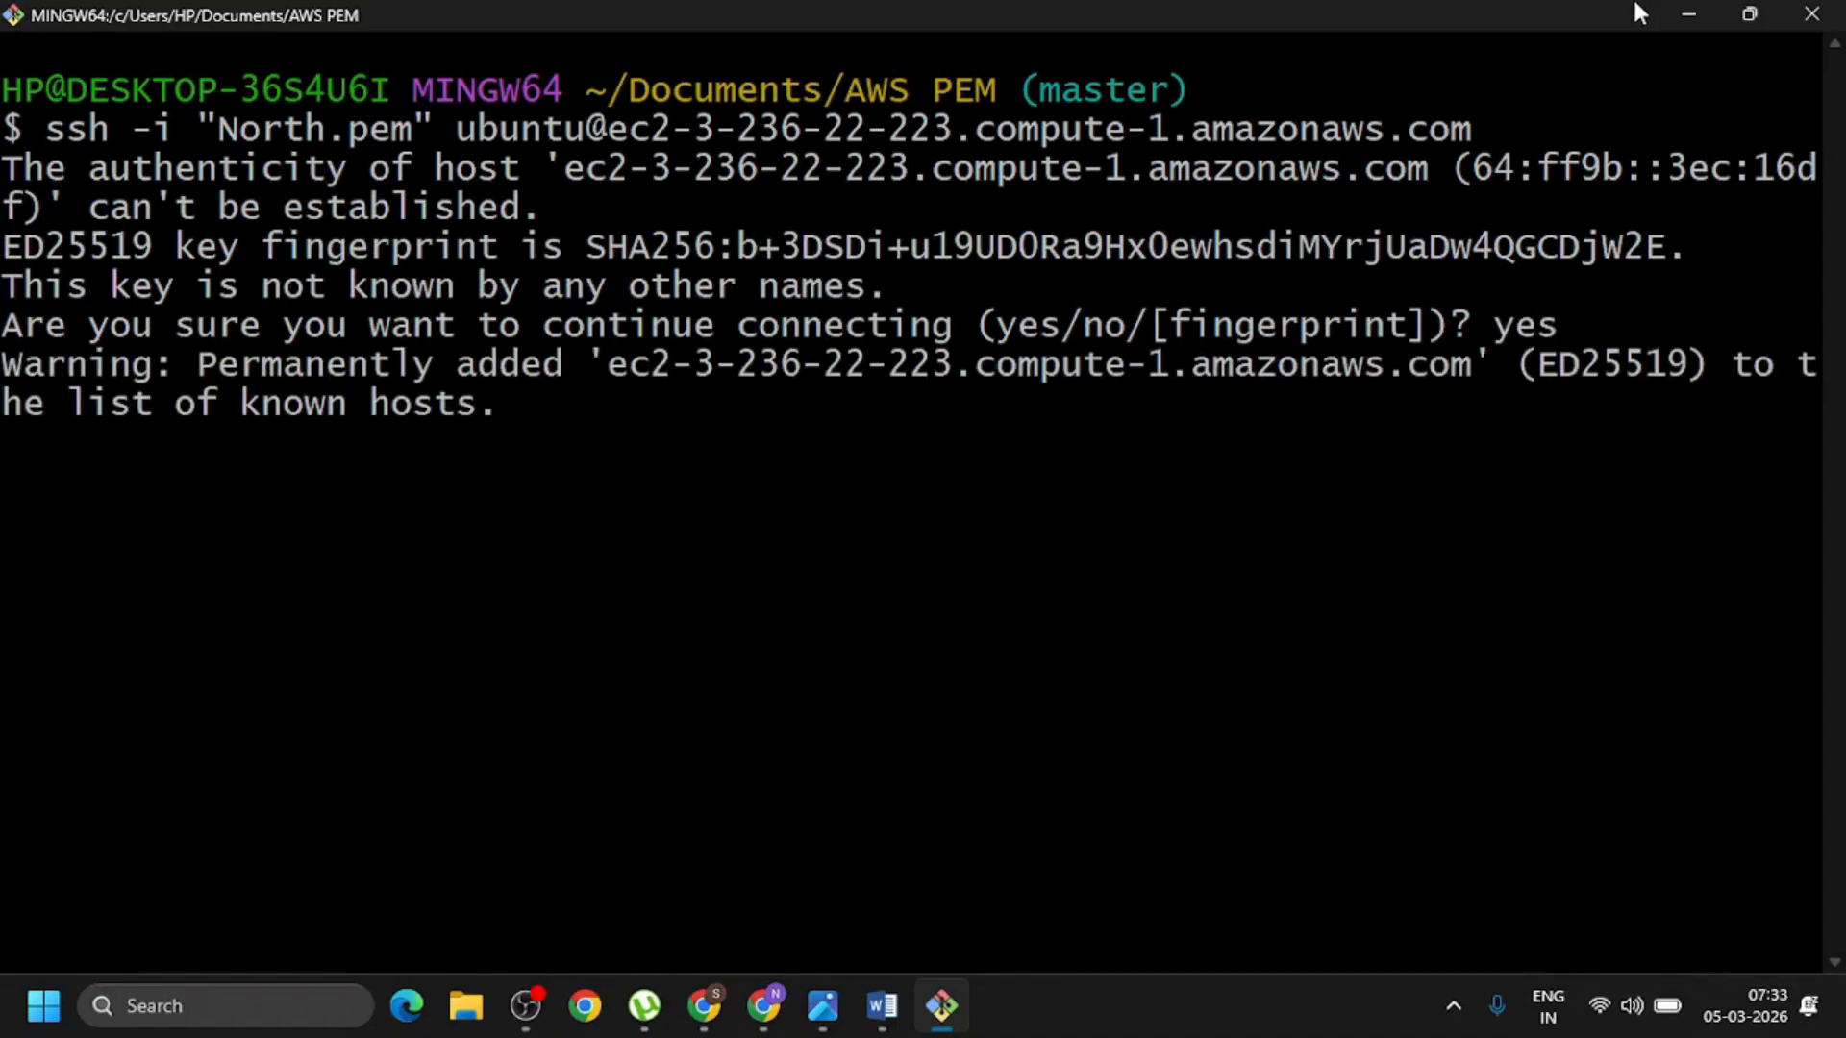
left_click(1688, 20)
left_click(1270, 27)
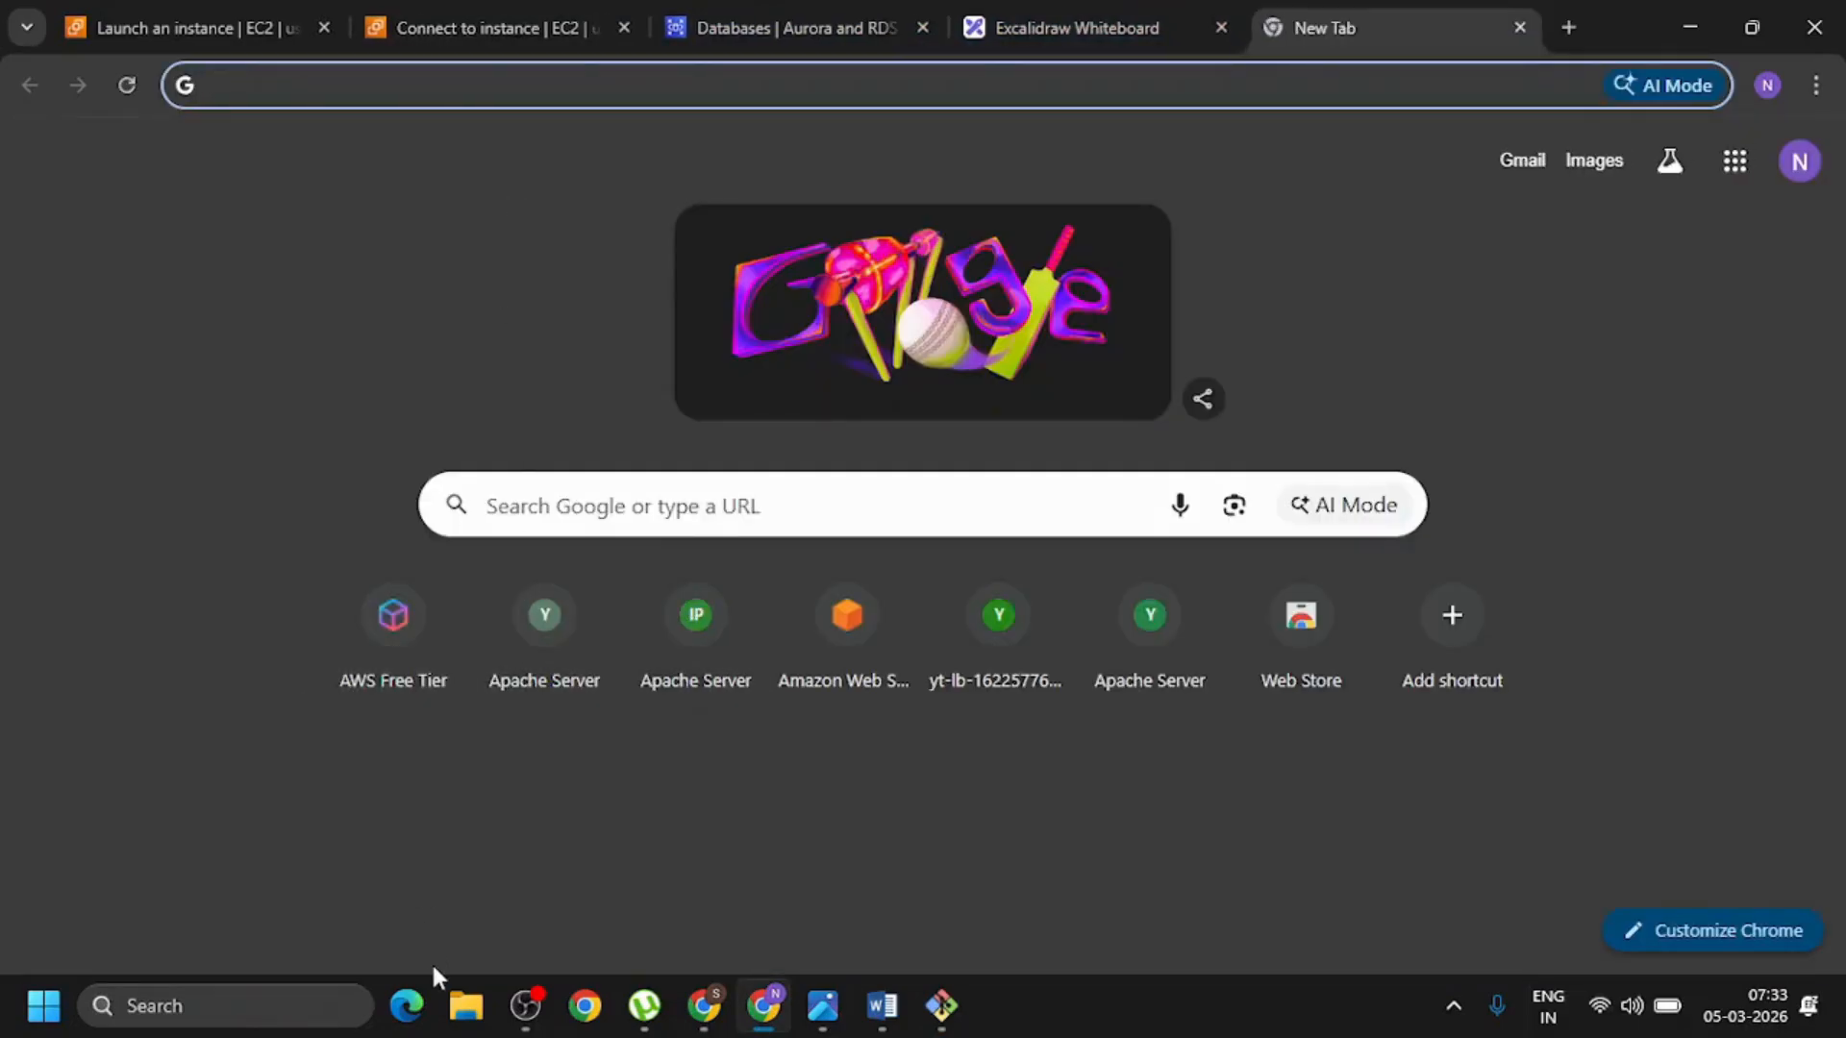
Ask ChatGPT for RDS/EC2 Ubuntu MySQL-client setup steps and copy its 'sudo apt update' command
left_click(704, 1006)
left_click(392, 27)
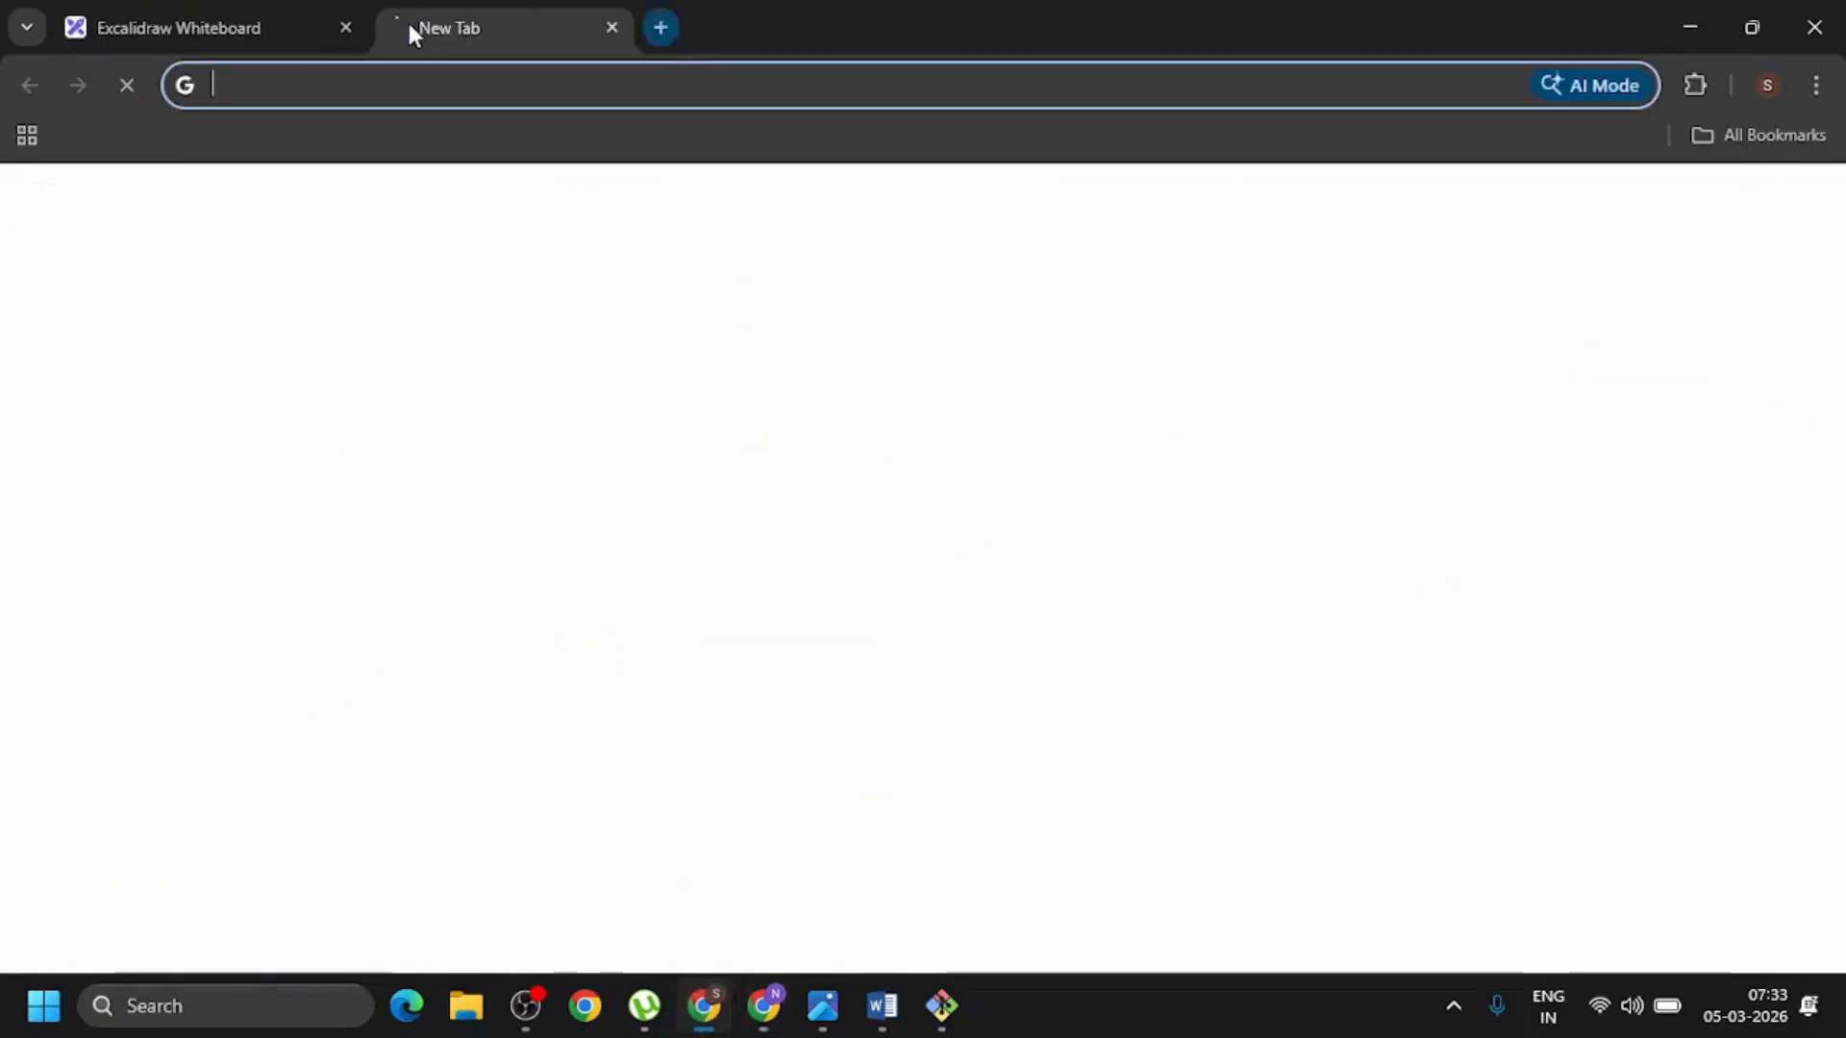
type("chatgpt.com")
key("Return")
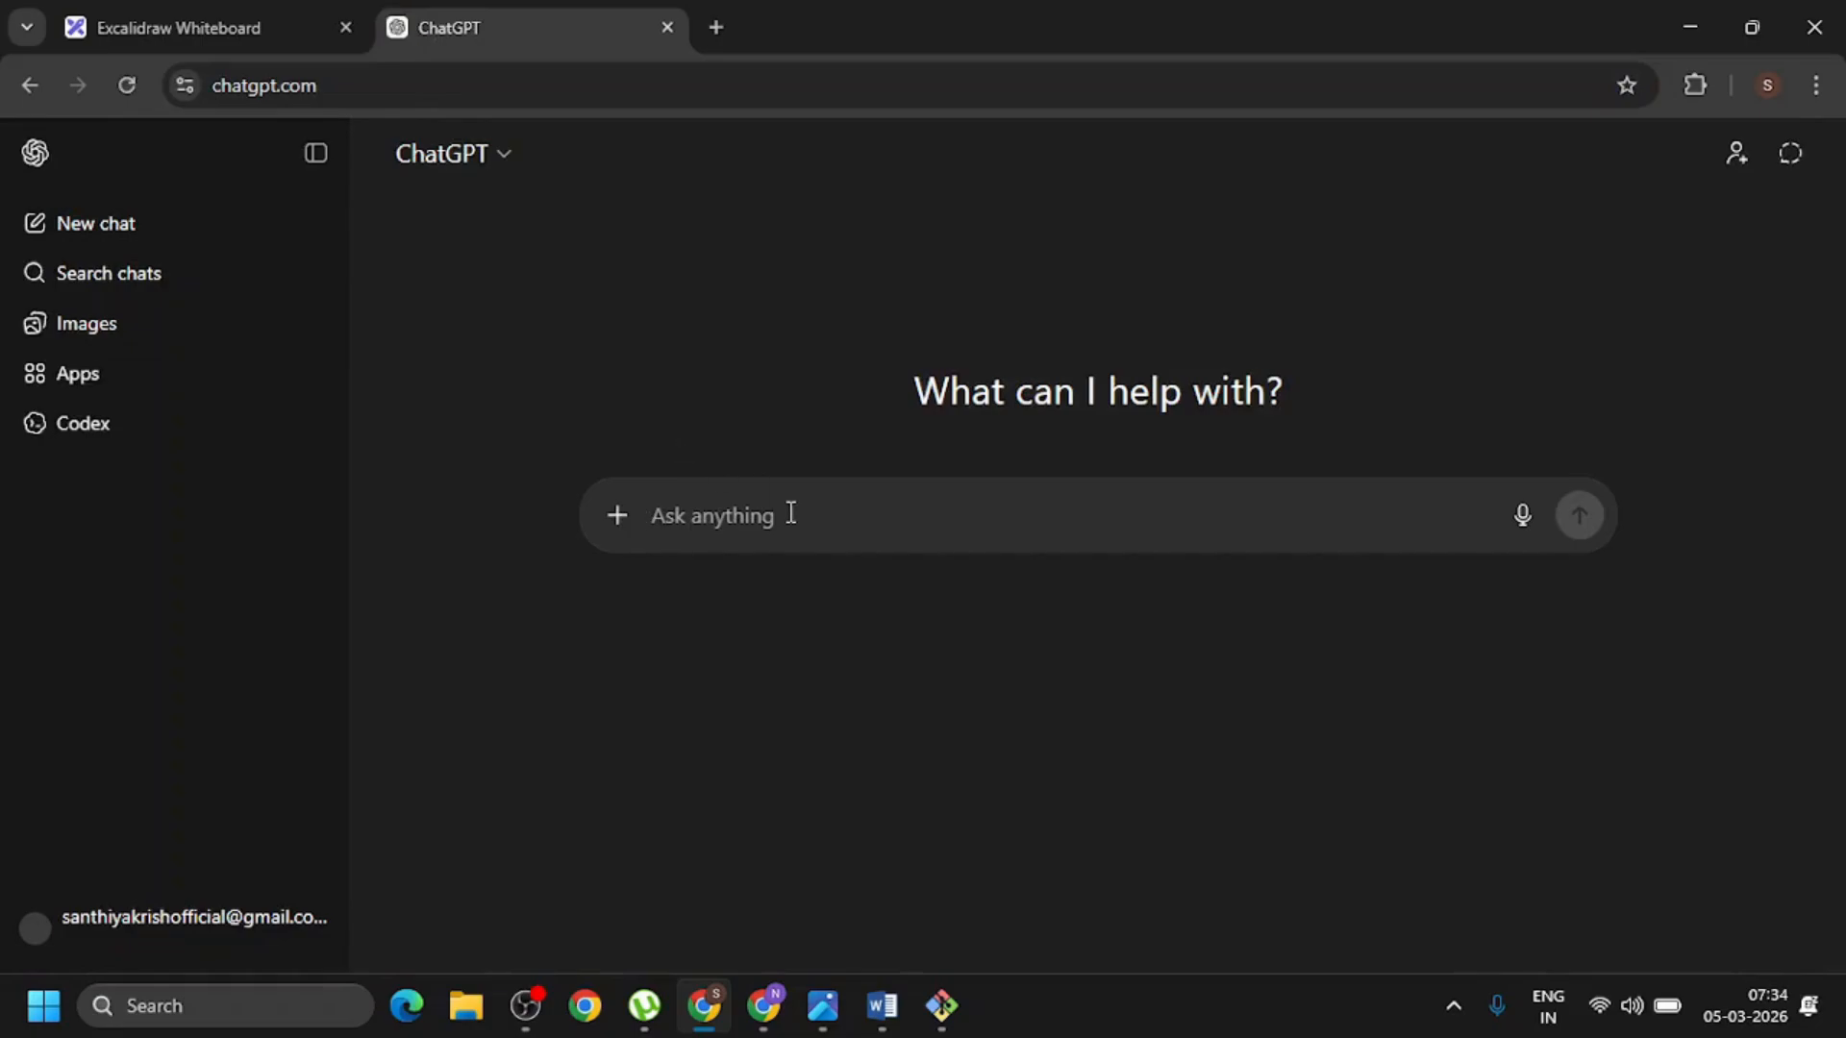
type("RDS")
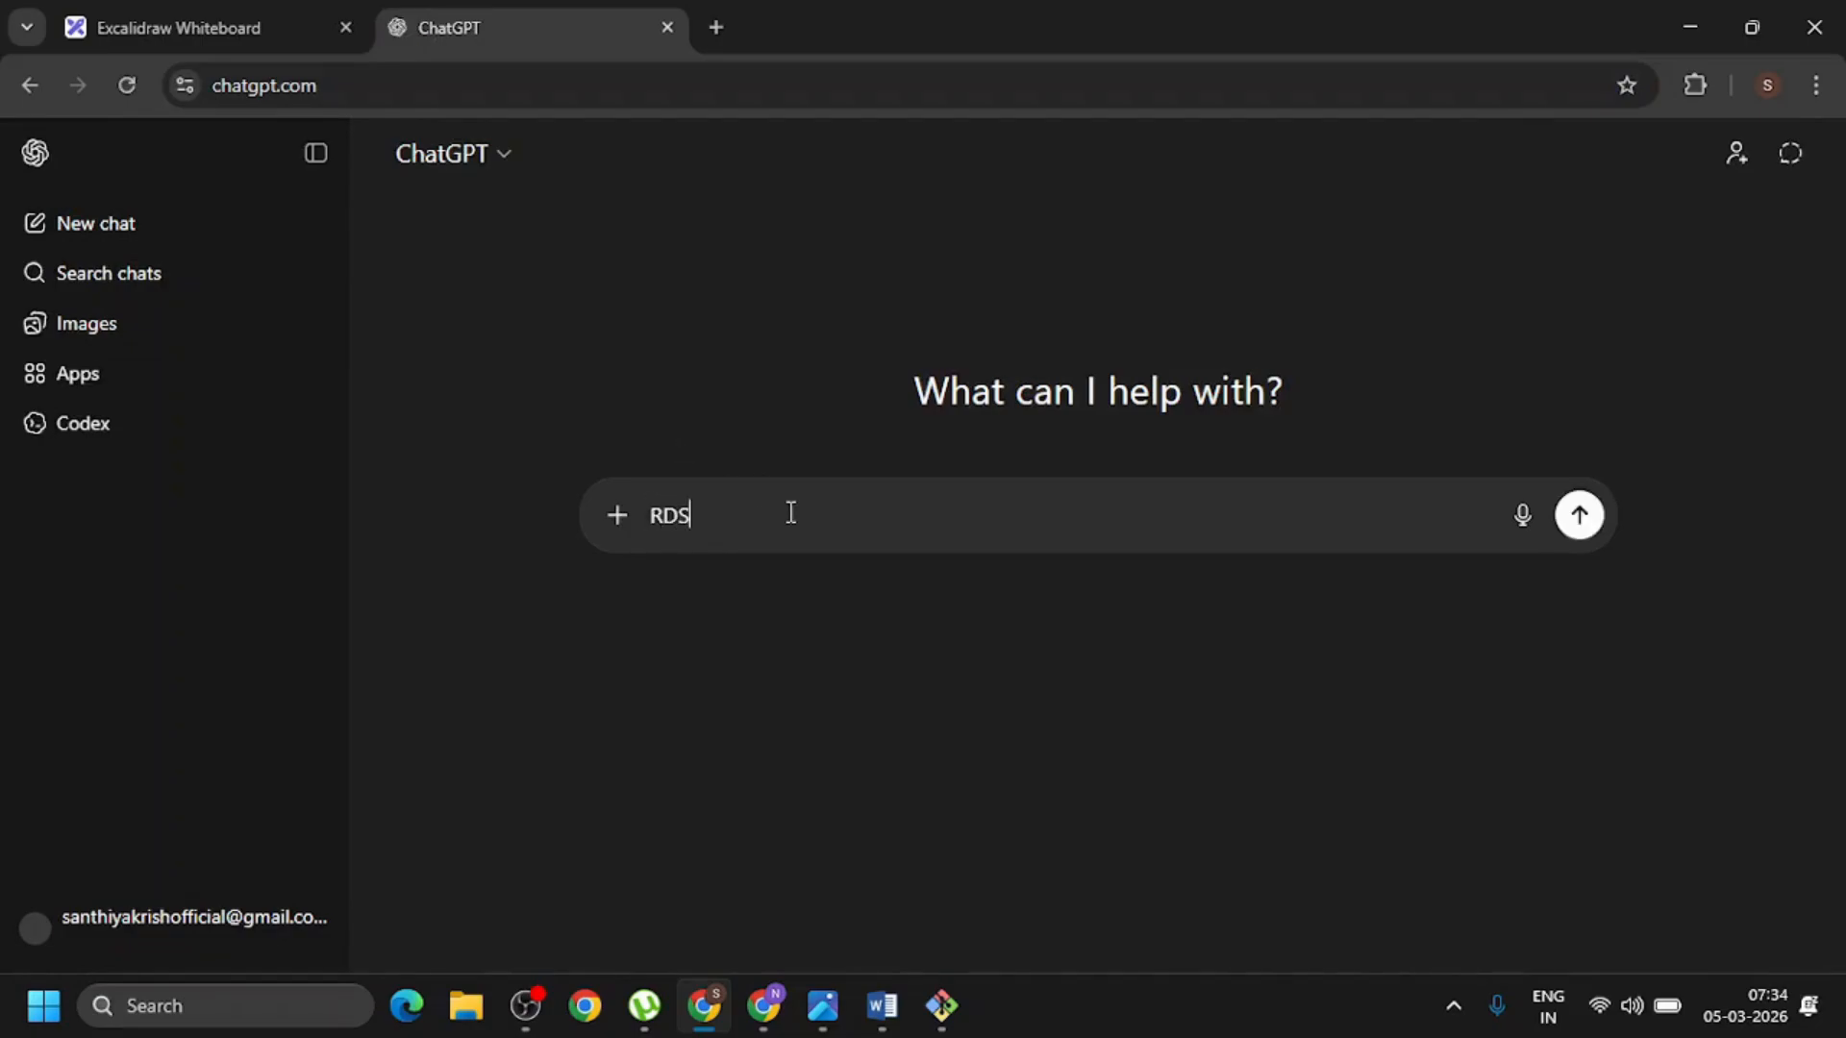
type(" aws ec2")
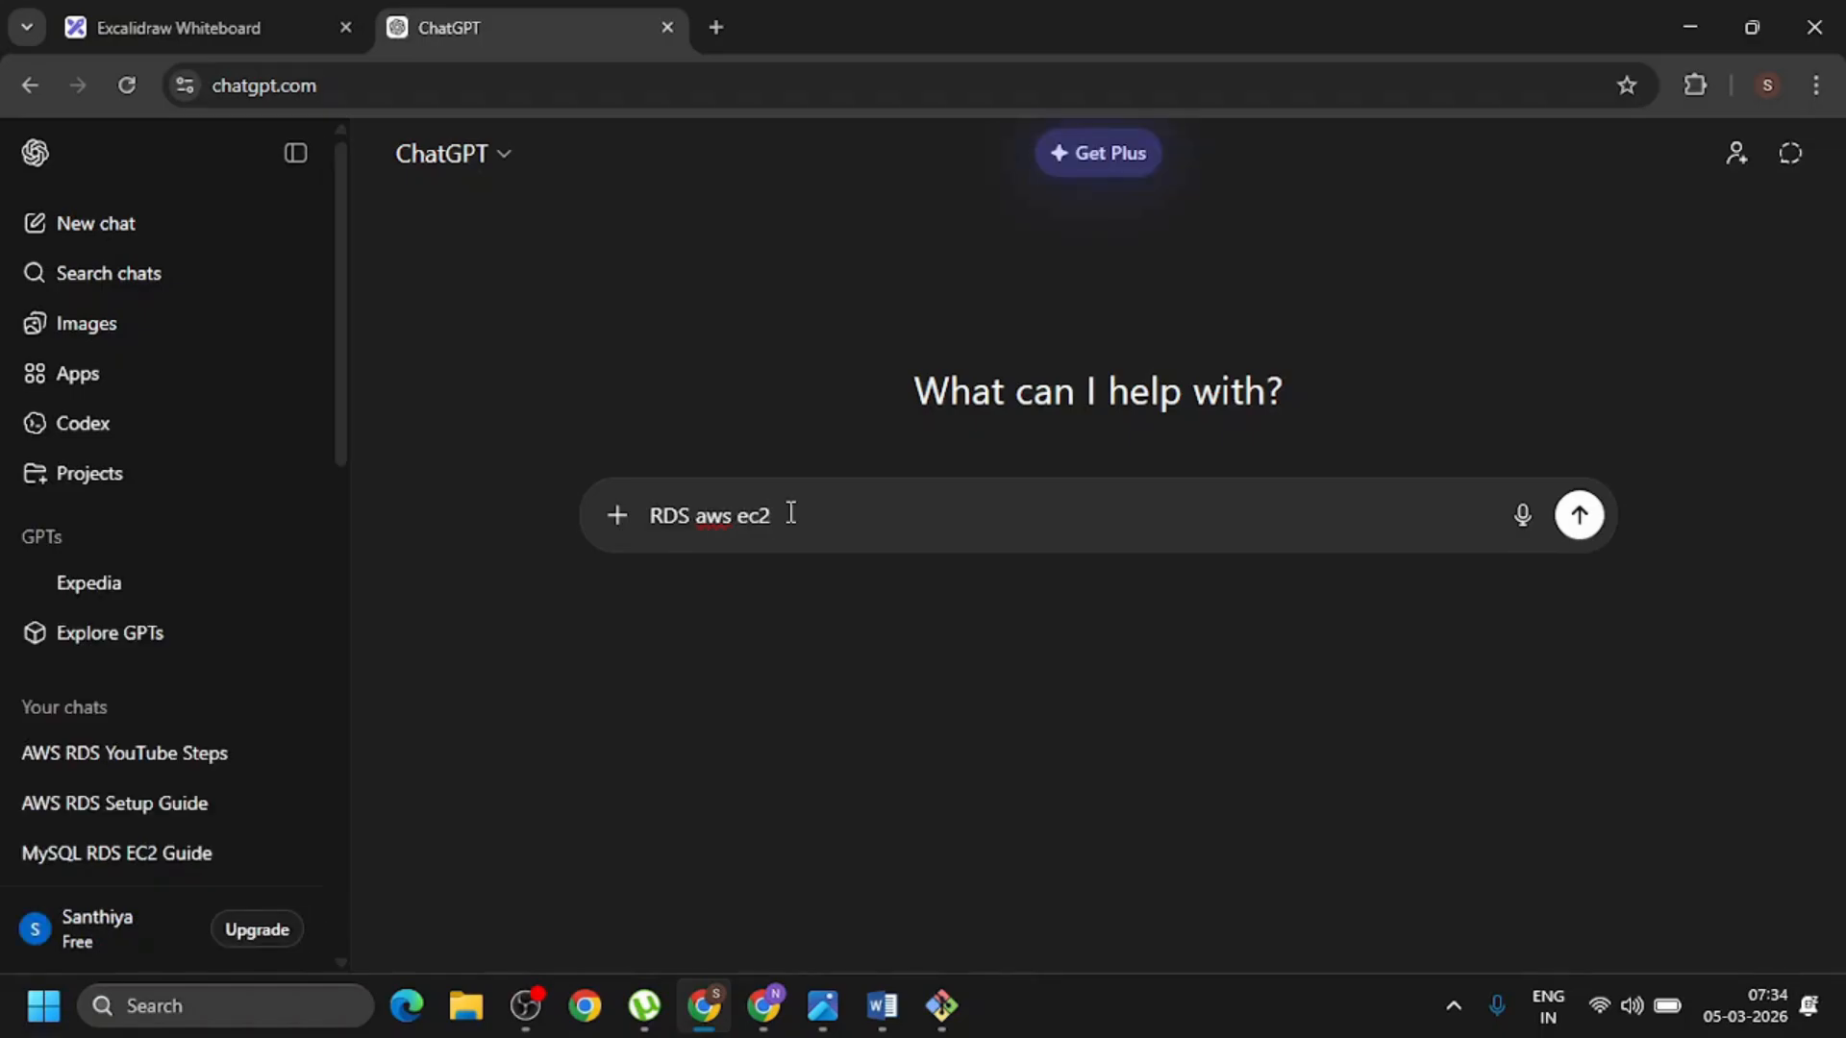
type(" untubut installation steps and mysql commands")
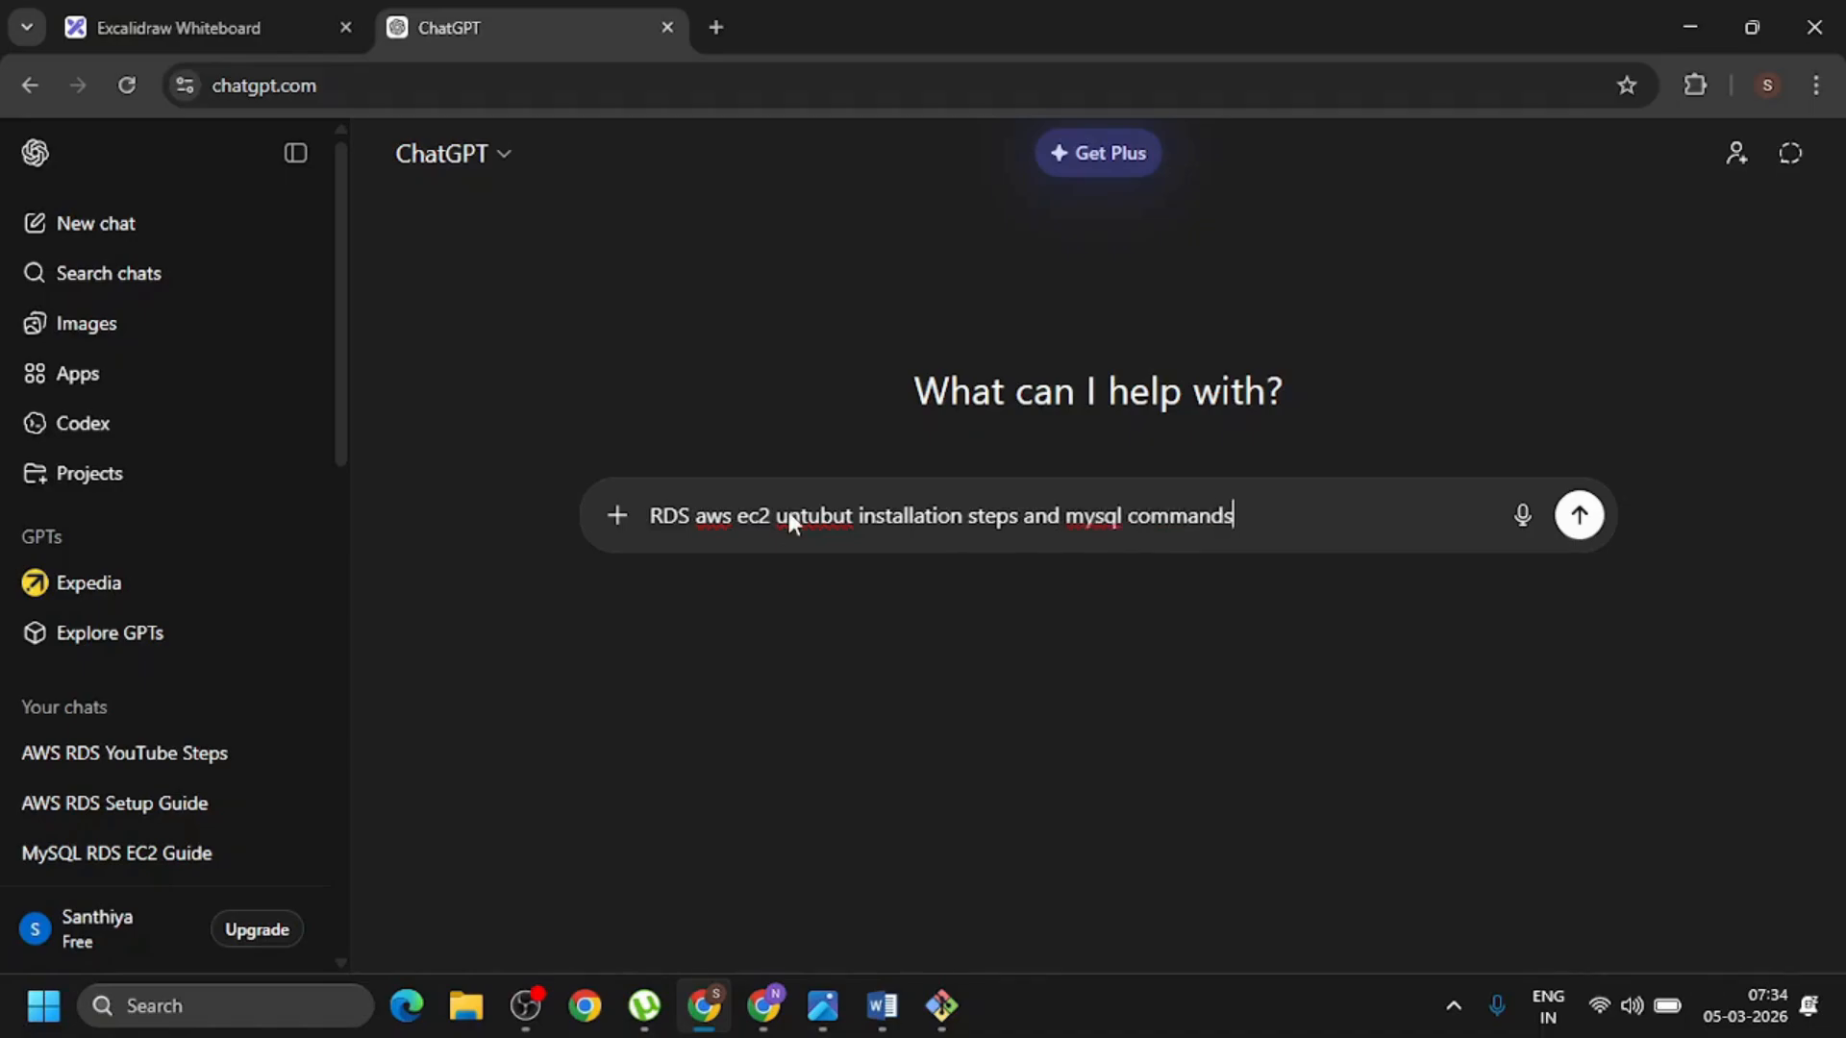
key("Return")
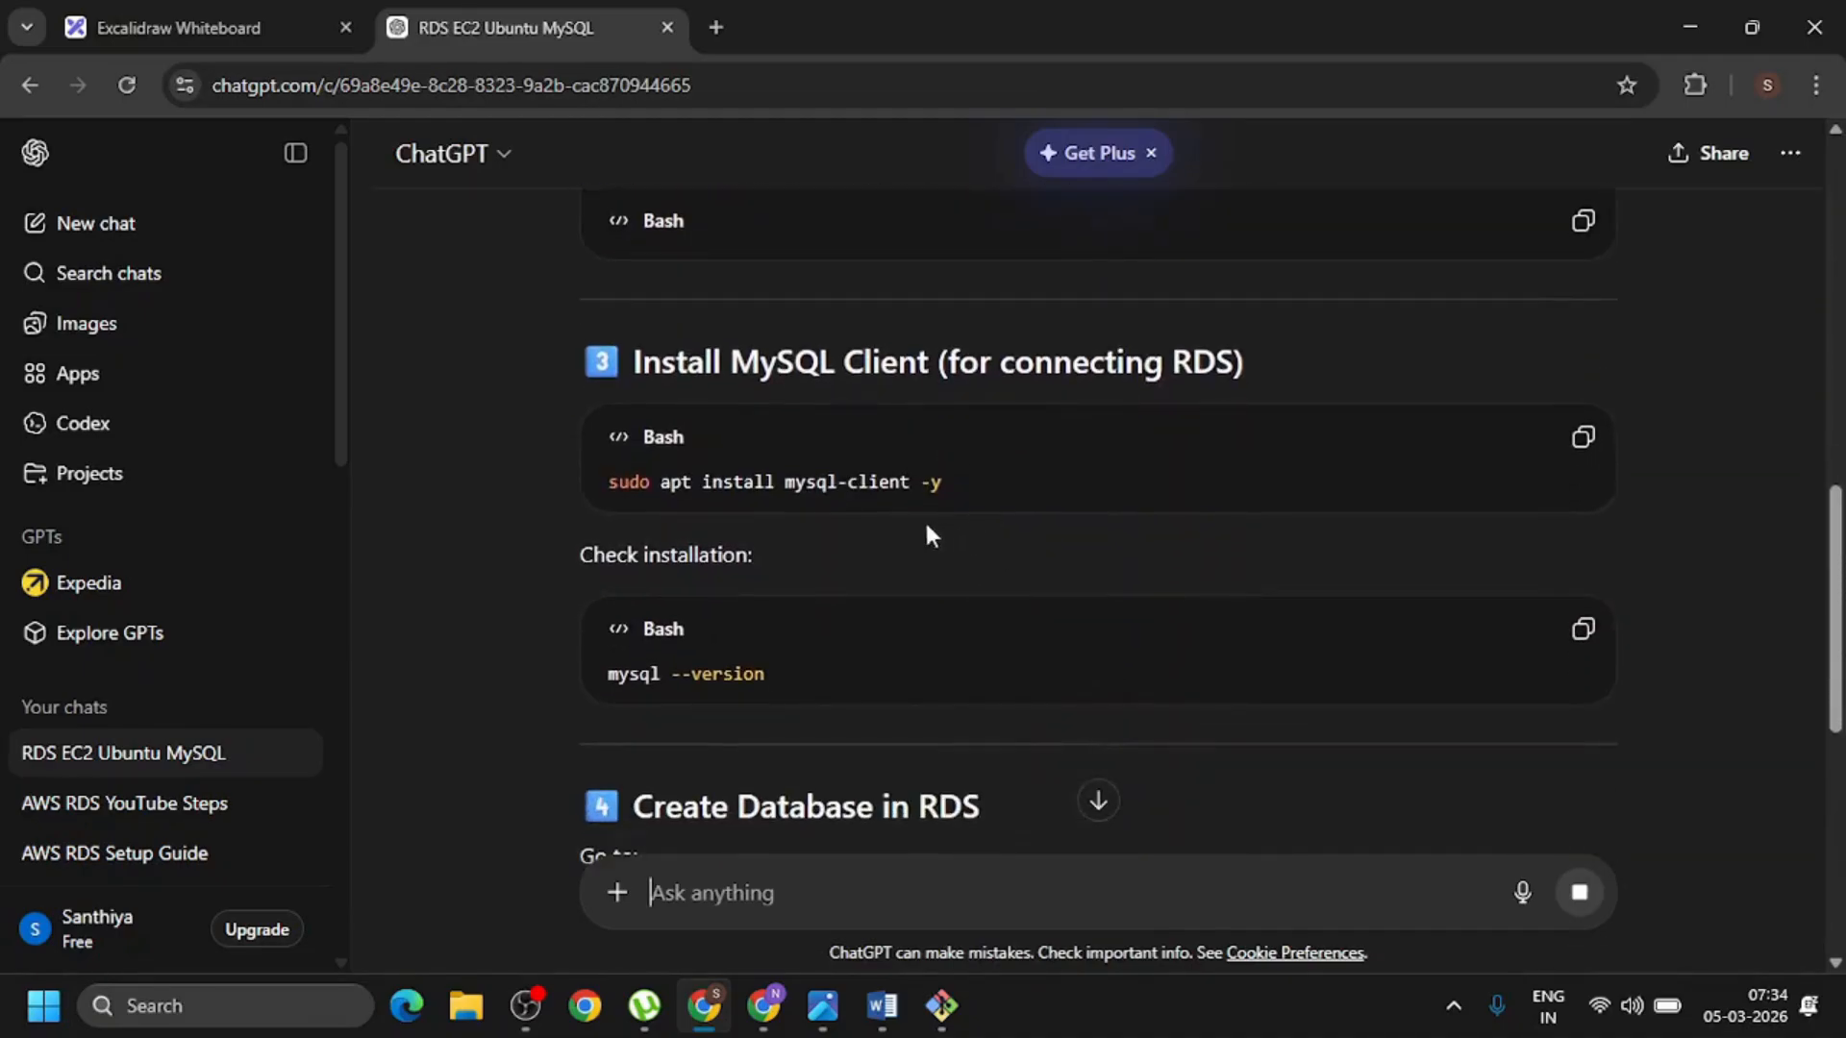
scroll(938, 529, "up", 3)
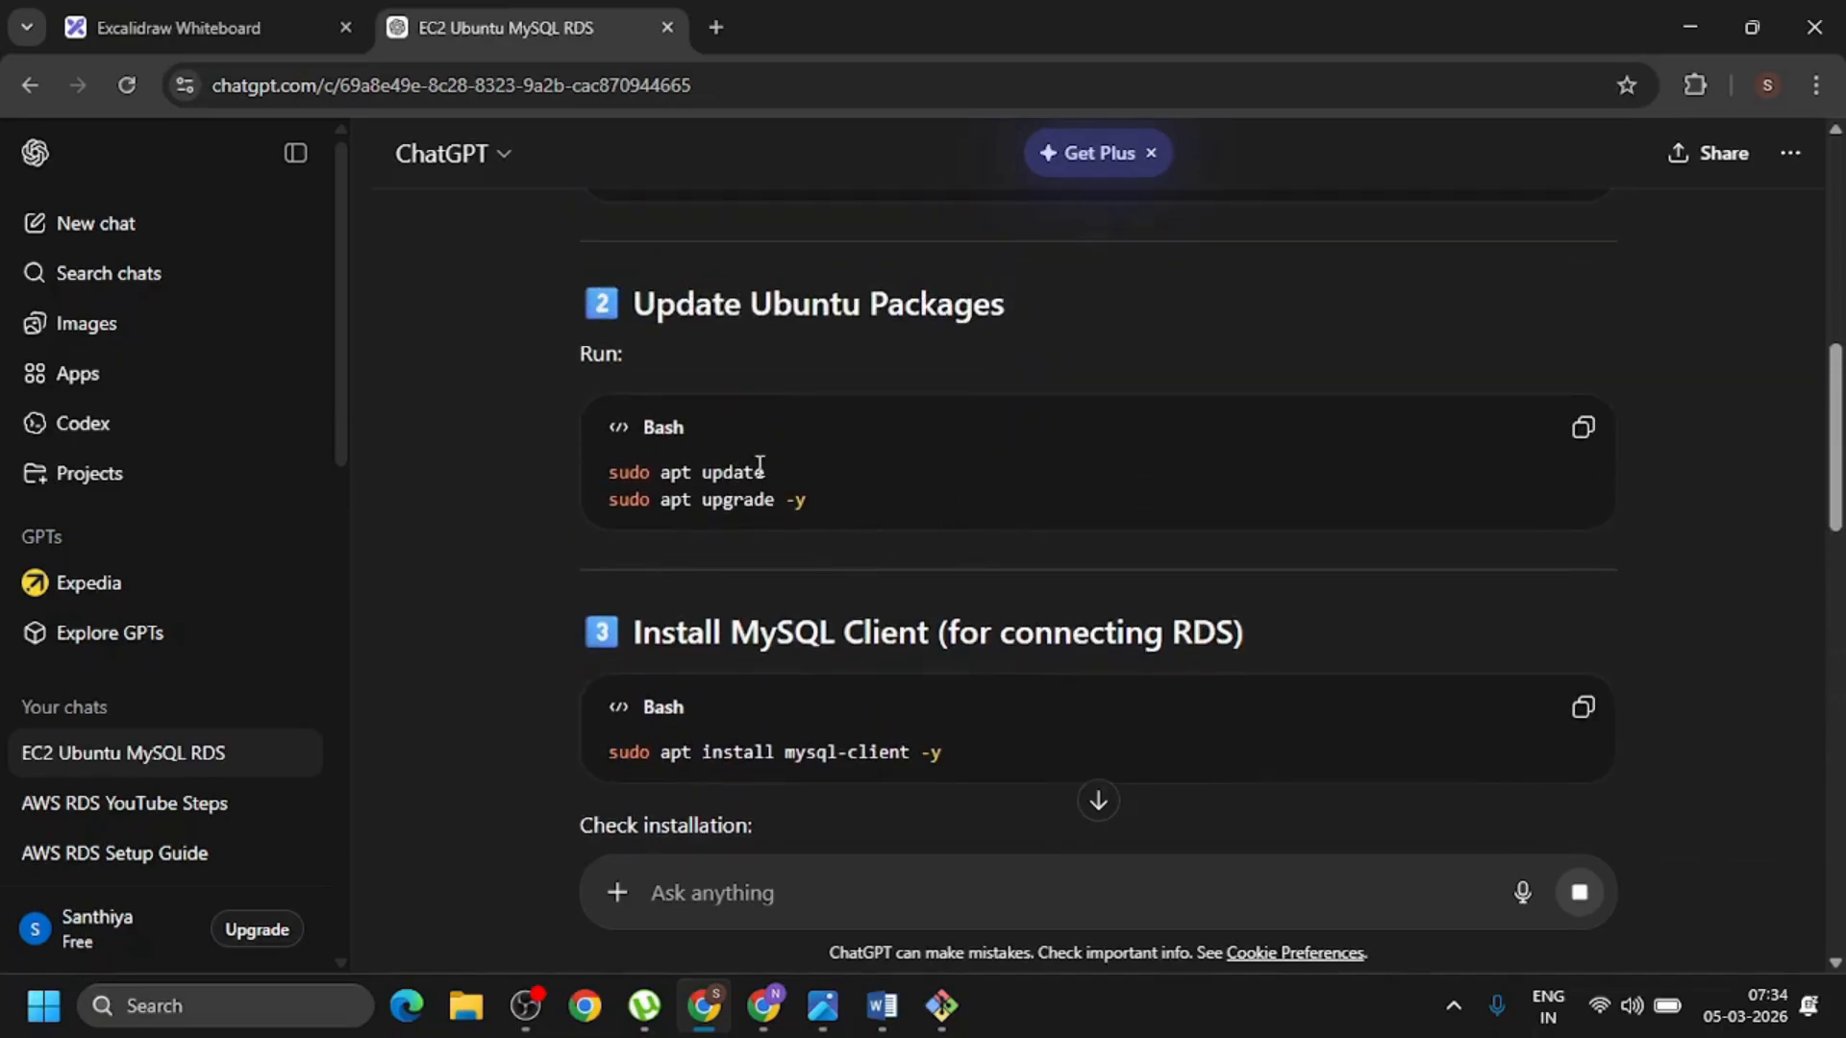
left_click_drag(766, 472, 604, 479)
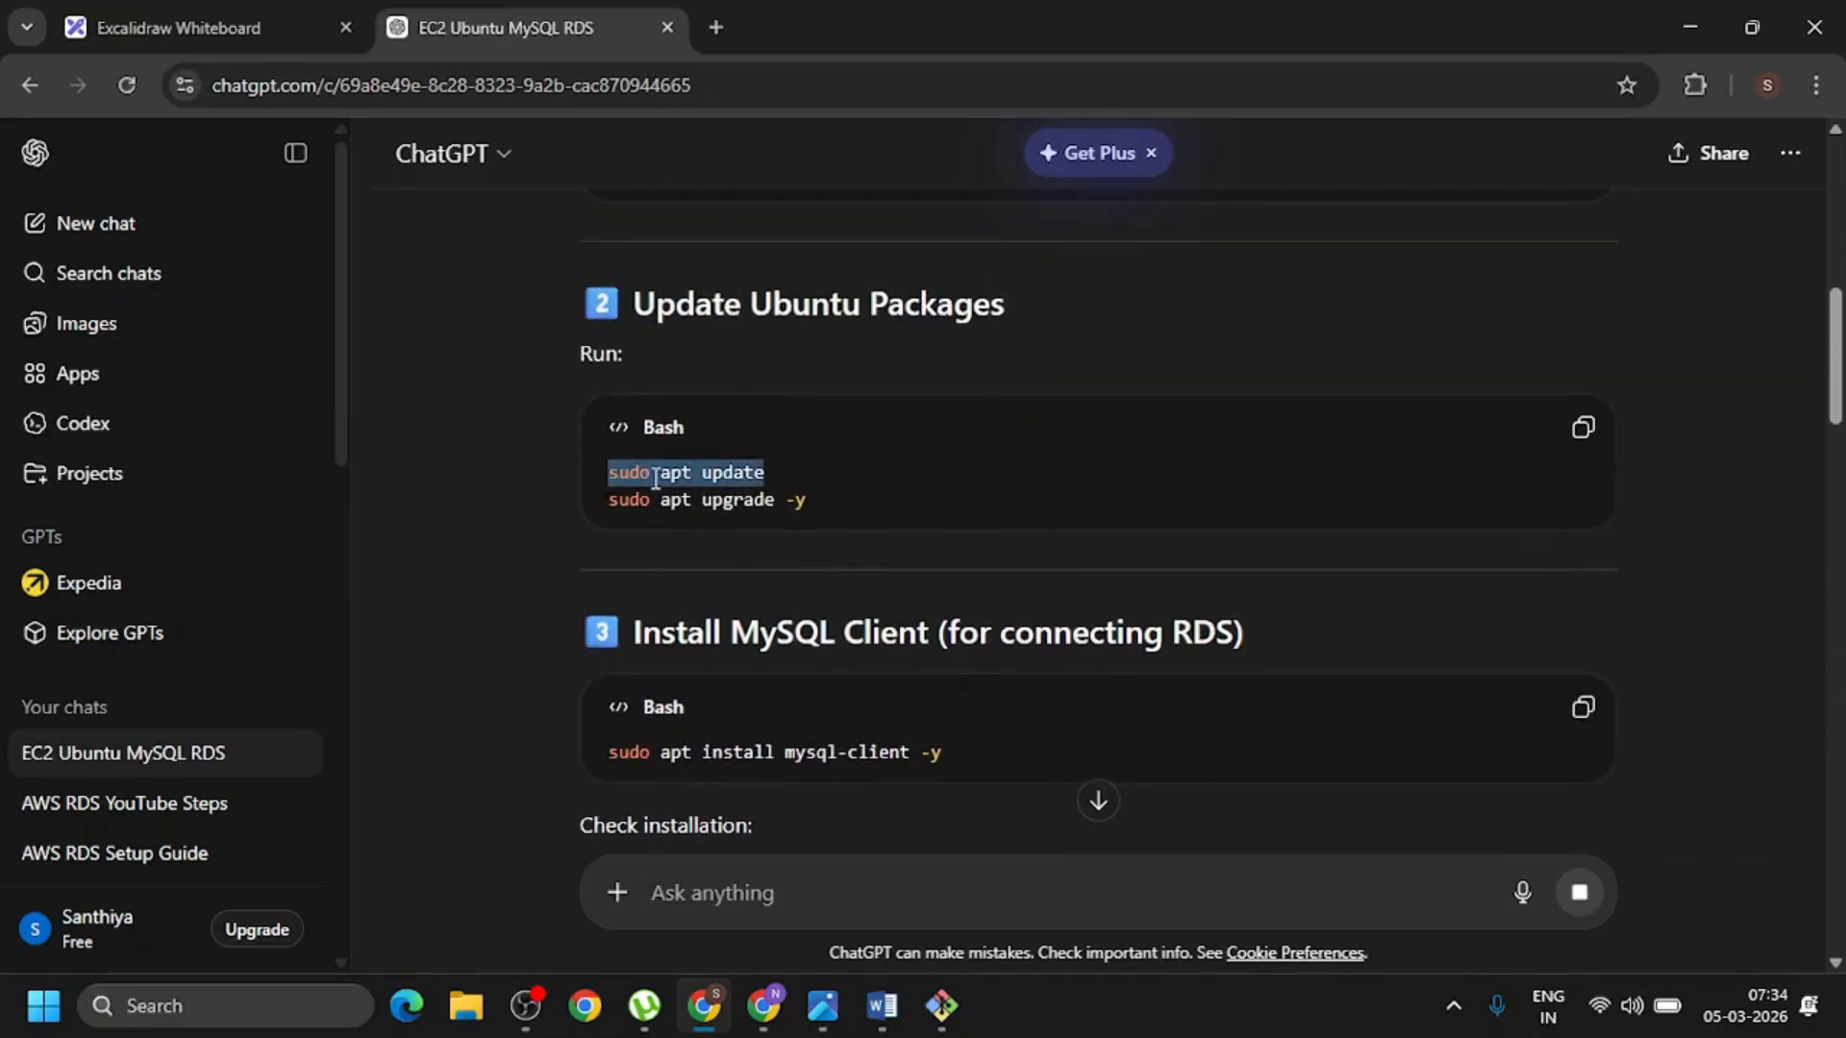
key("alt+Tab")
key("alt+Tab")
key("alt+Tab")
Paste and run sudo apt update in the SSH terminal
right_click(717, 873)
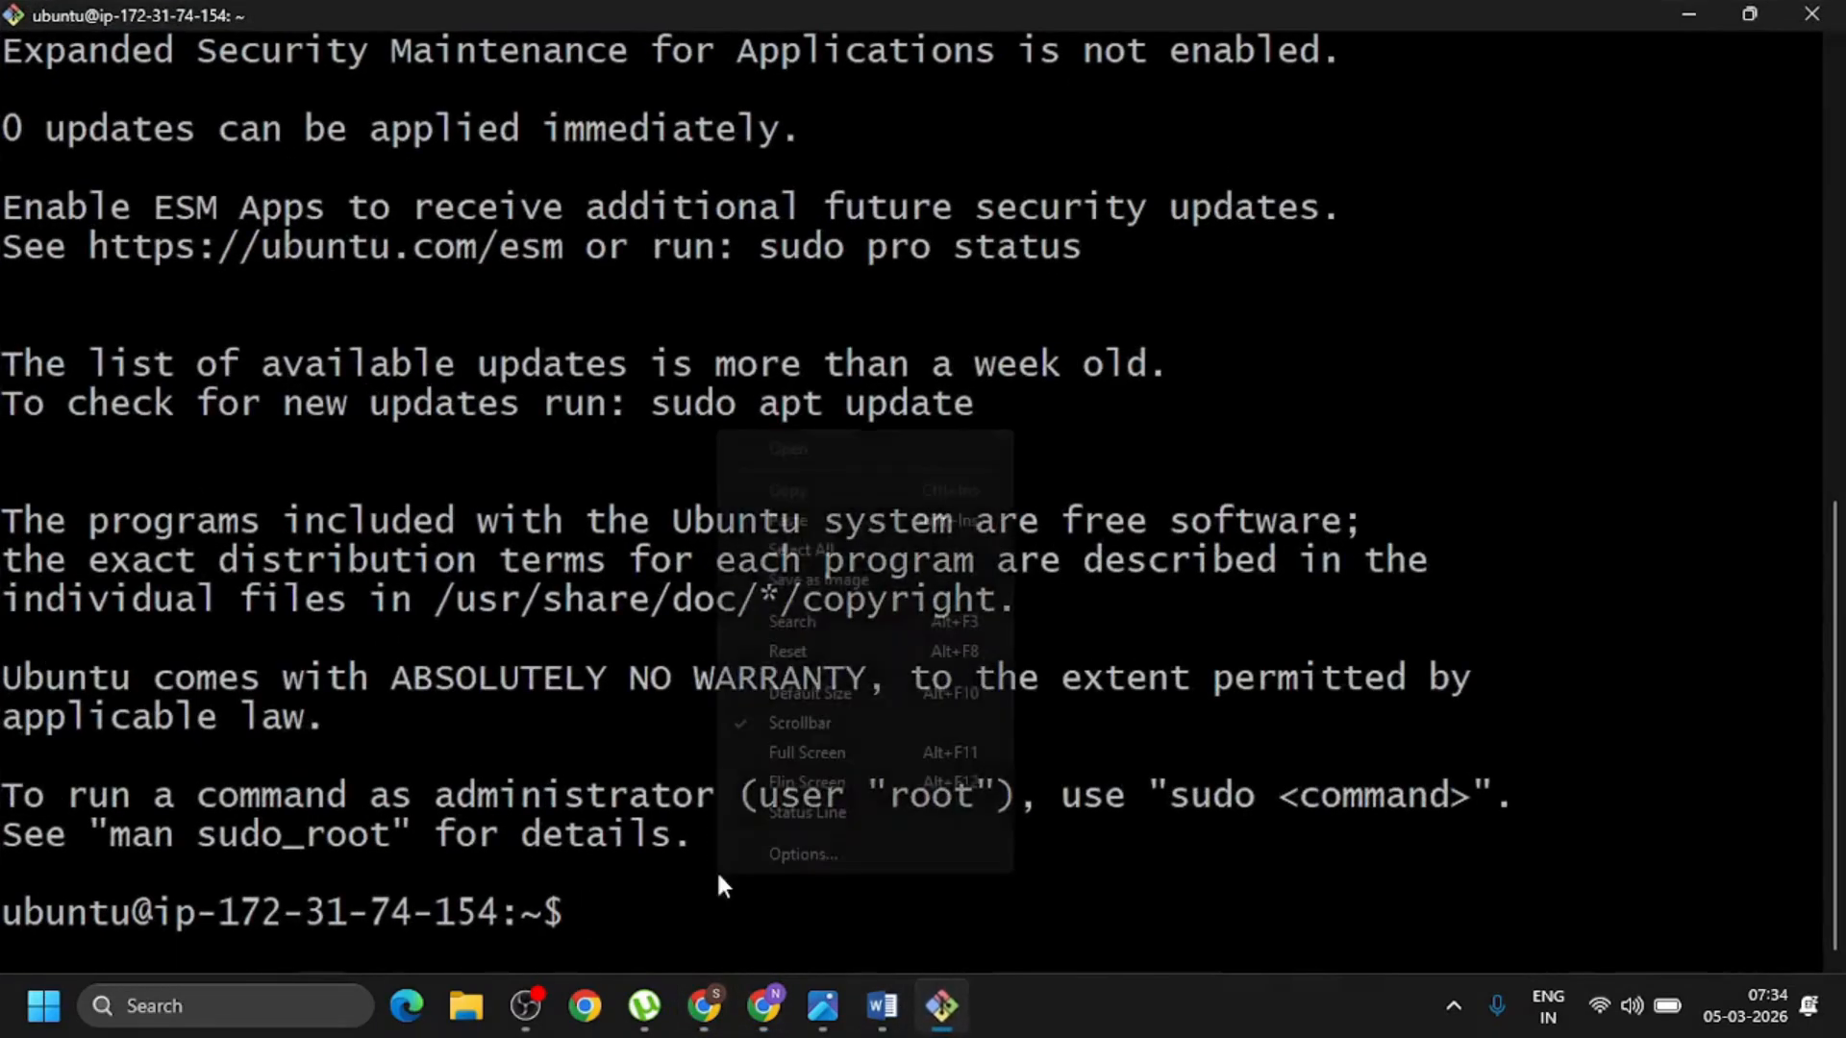
left_click(790, 514)
key("Return")
Copy 'sudo apt install mysql-client -y' from ChatGPT and run it on the instance
key("alt+Tab")
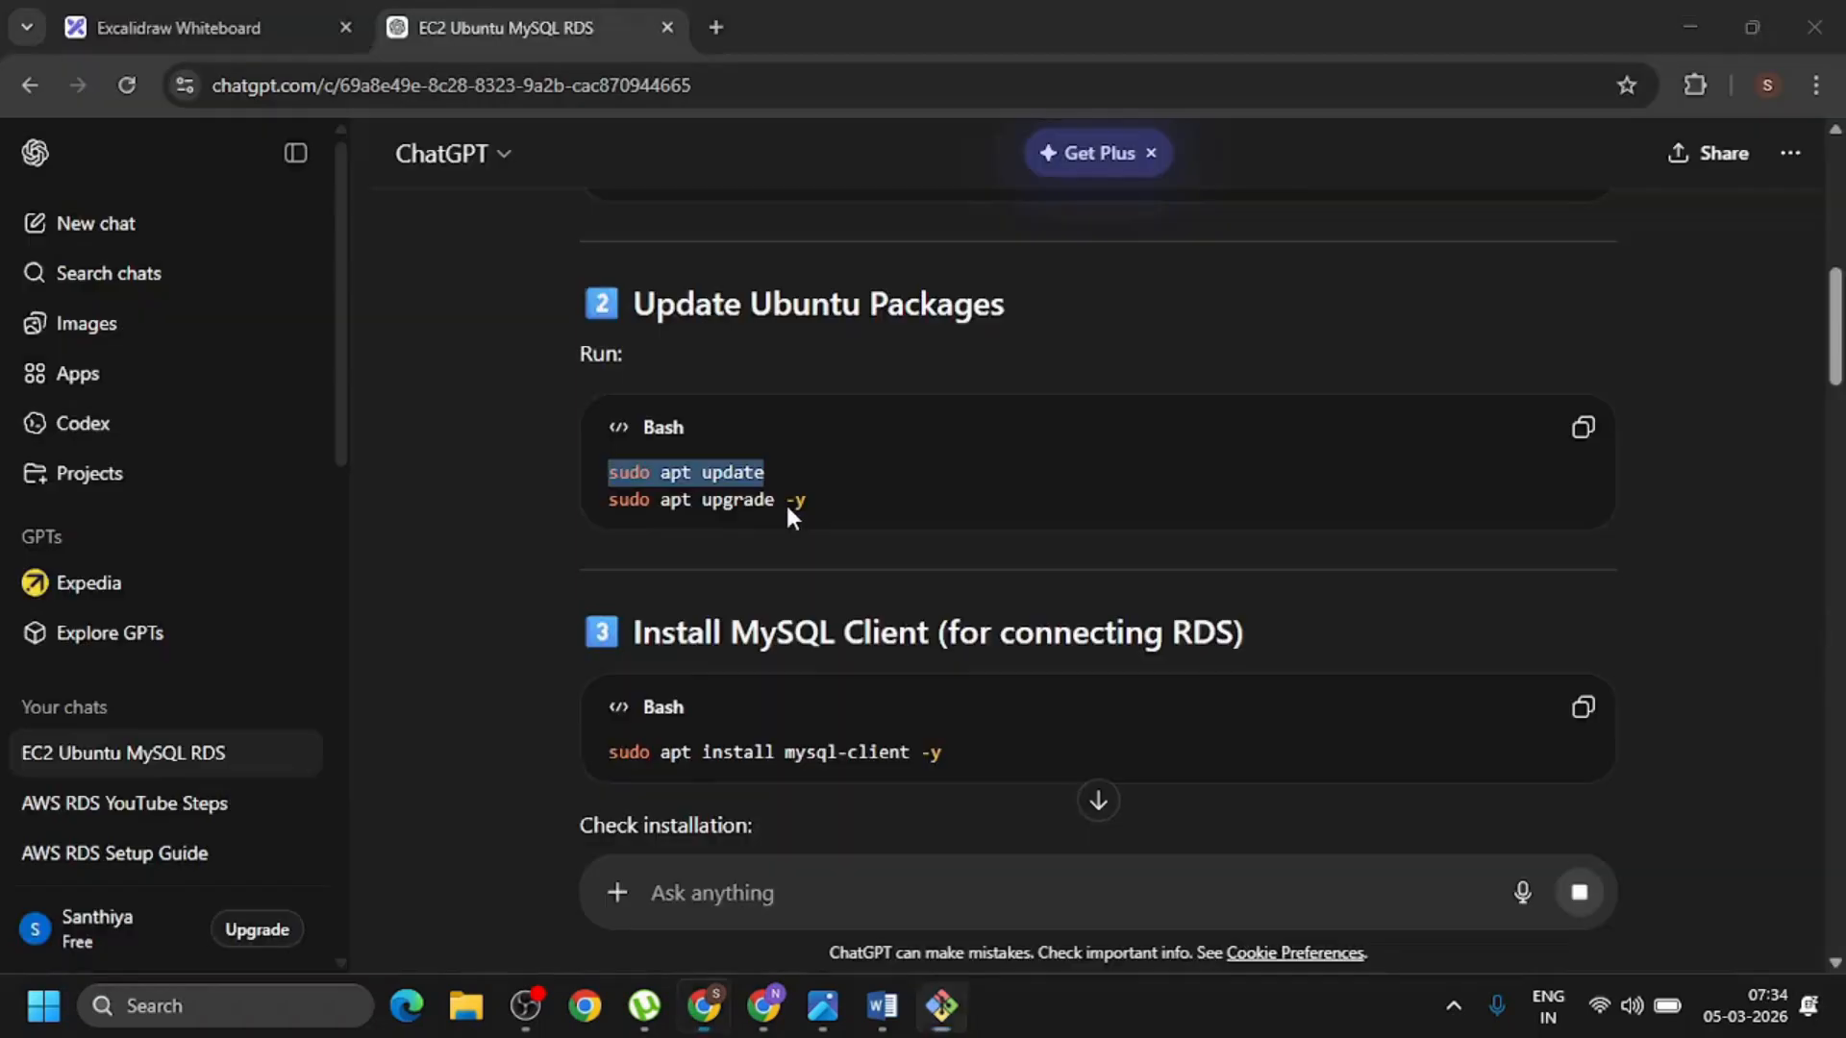
scroll(865, 499, "down", 4)
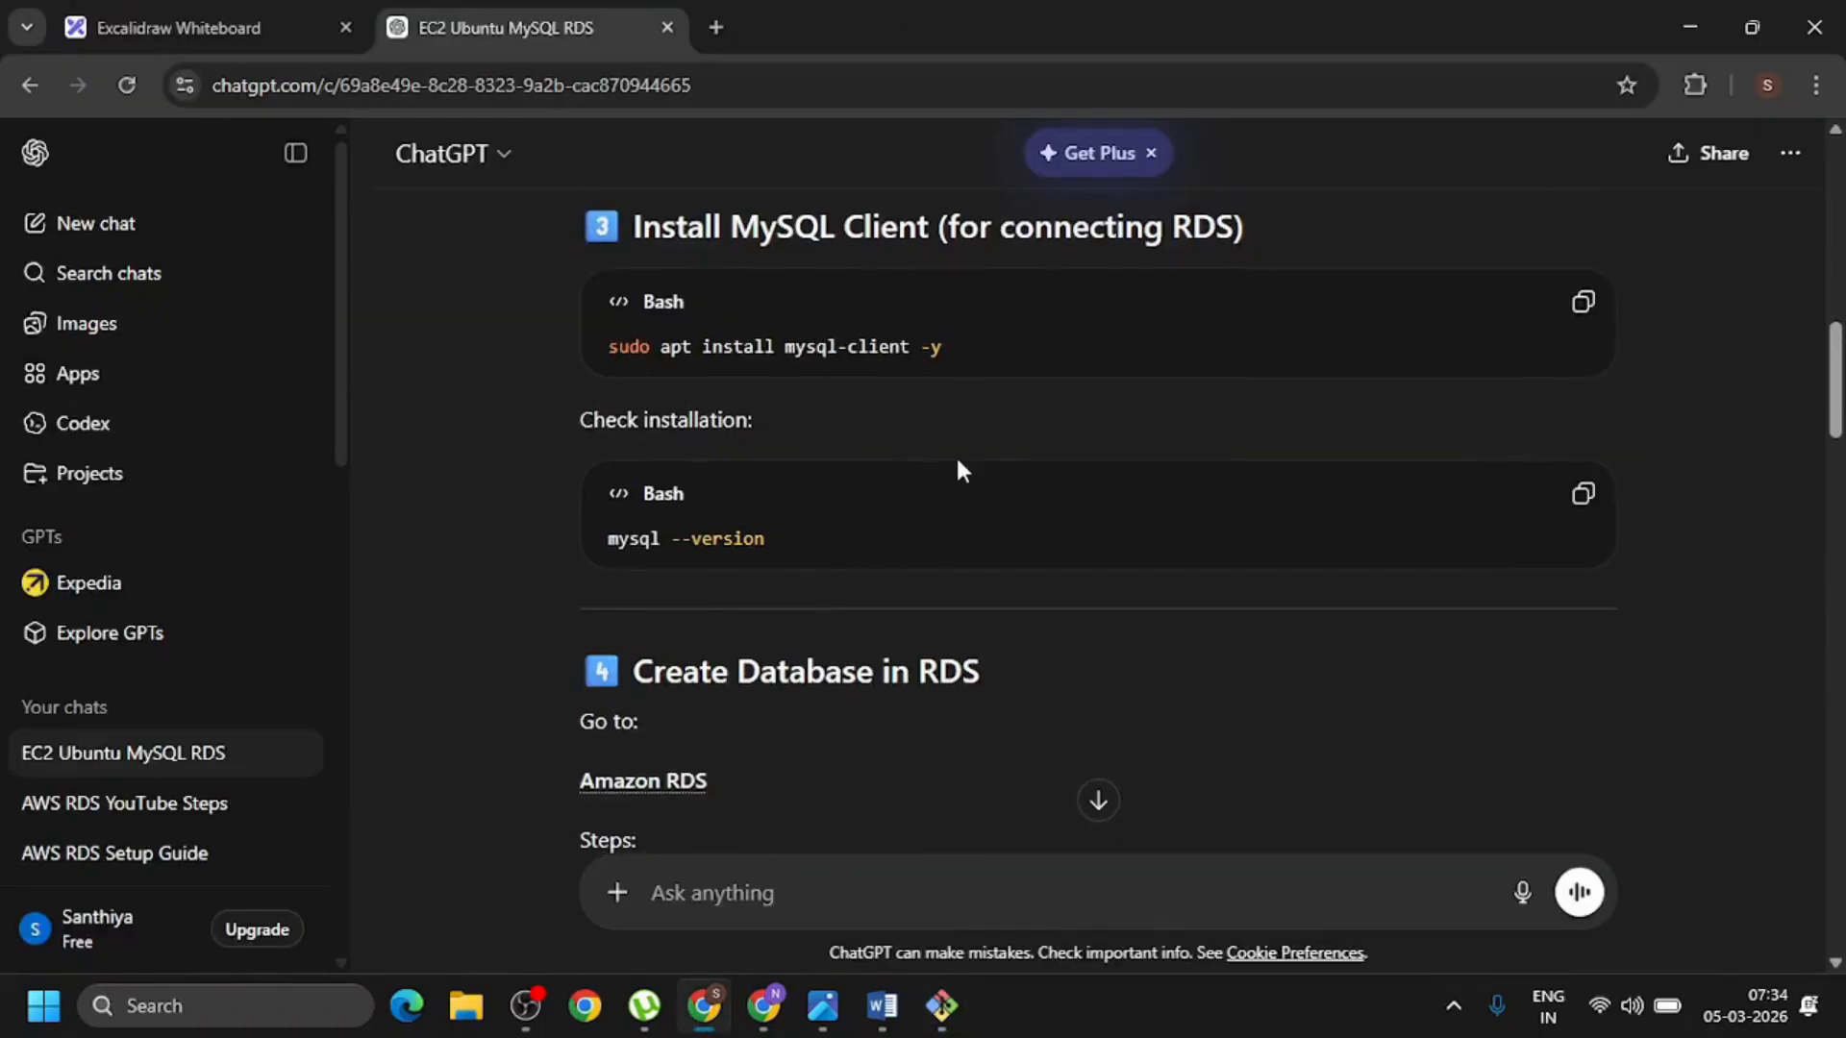
left_click(1582, 301)
scroll(1048, 505, "down", 2)
scroll(1046, 504, "down", 2)
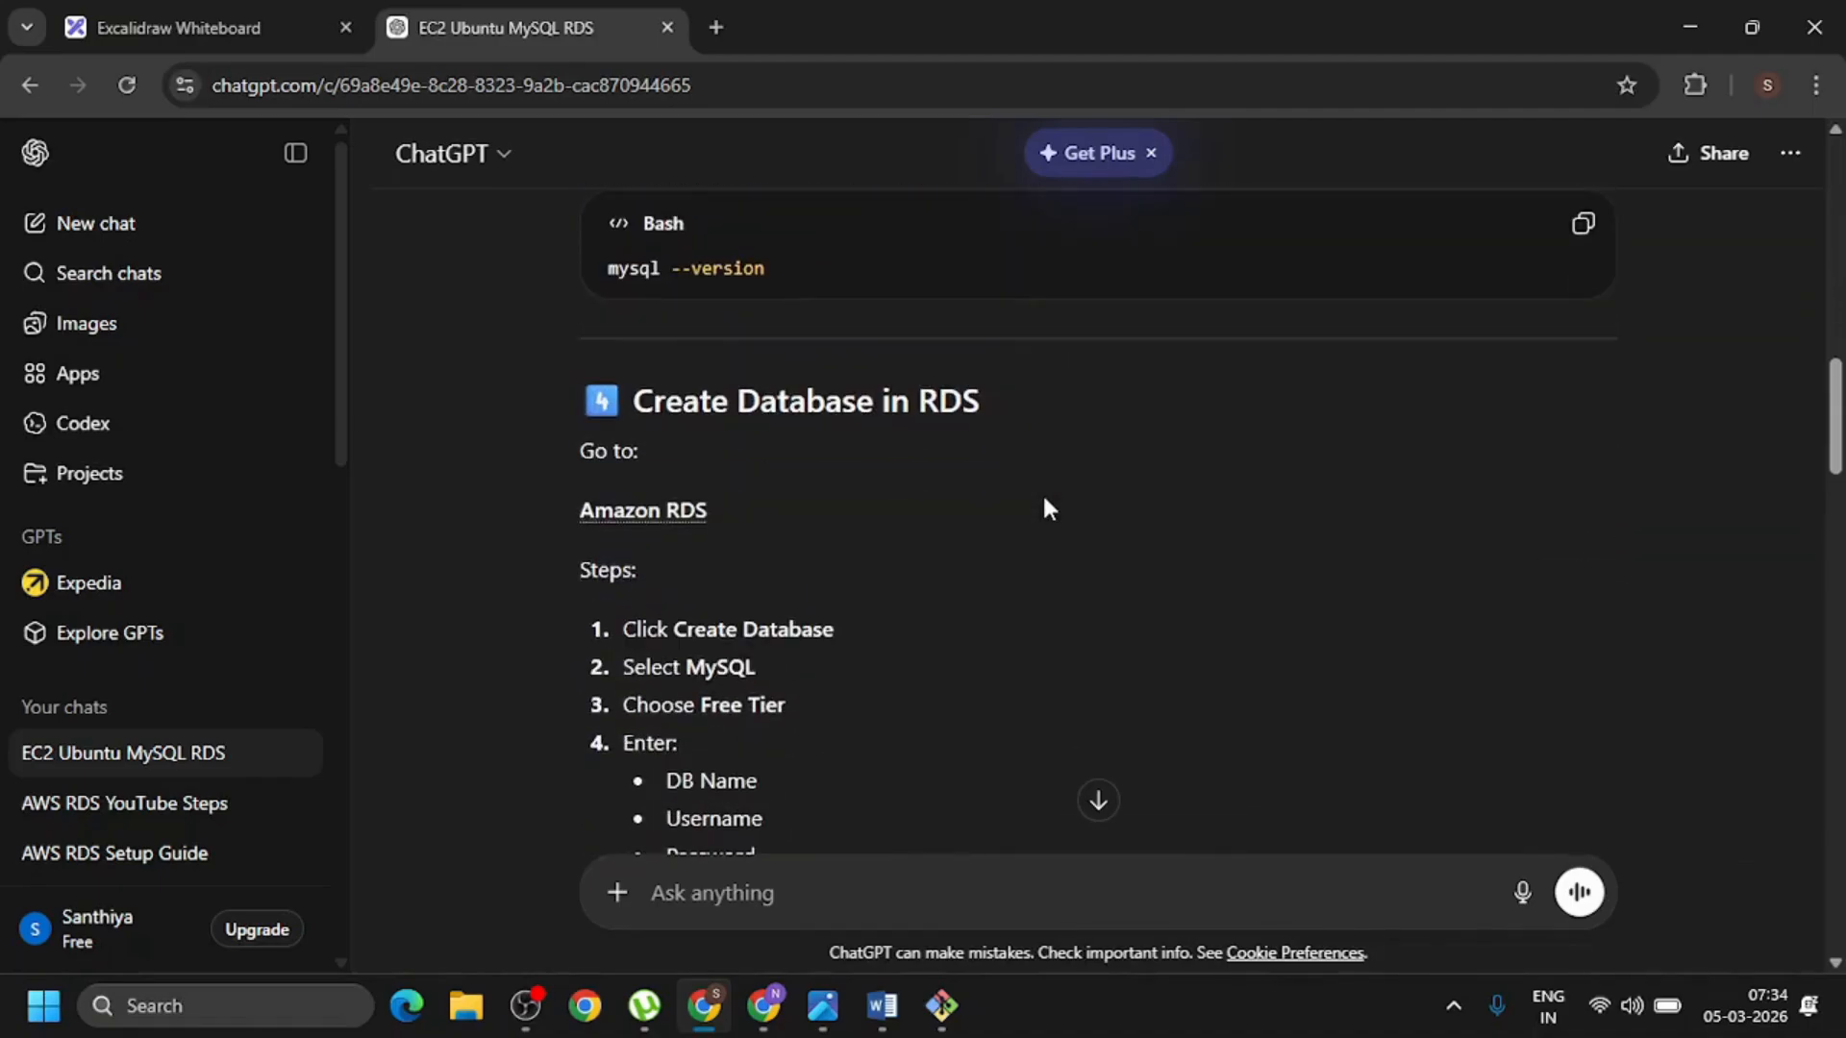
scroll(1023, 511, "down", 2)
scroll(1025, 515, "up", 4)
scroll(1023, 510, "up", 1)
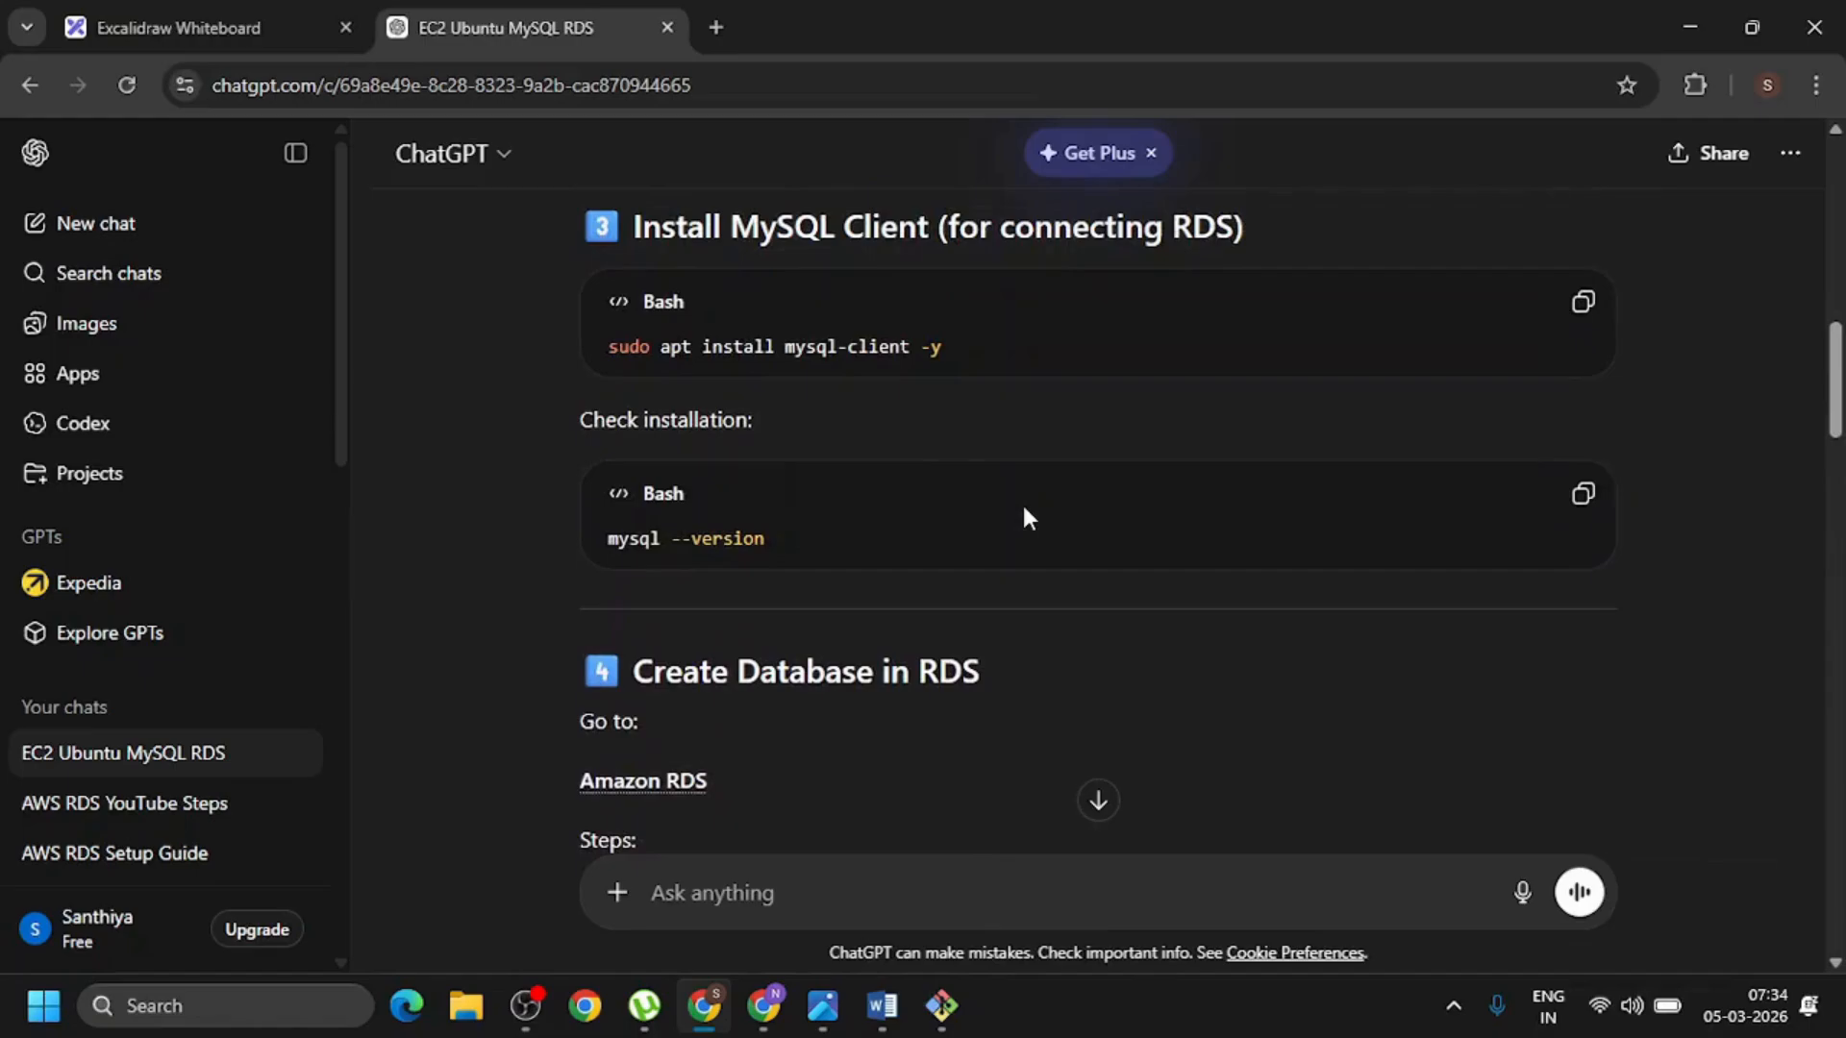
key("alt+Tab")
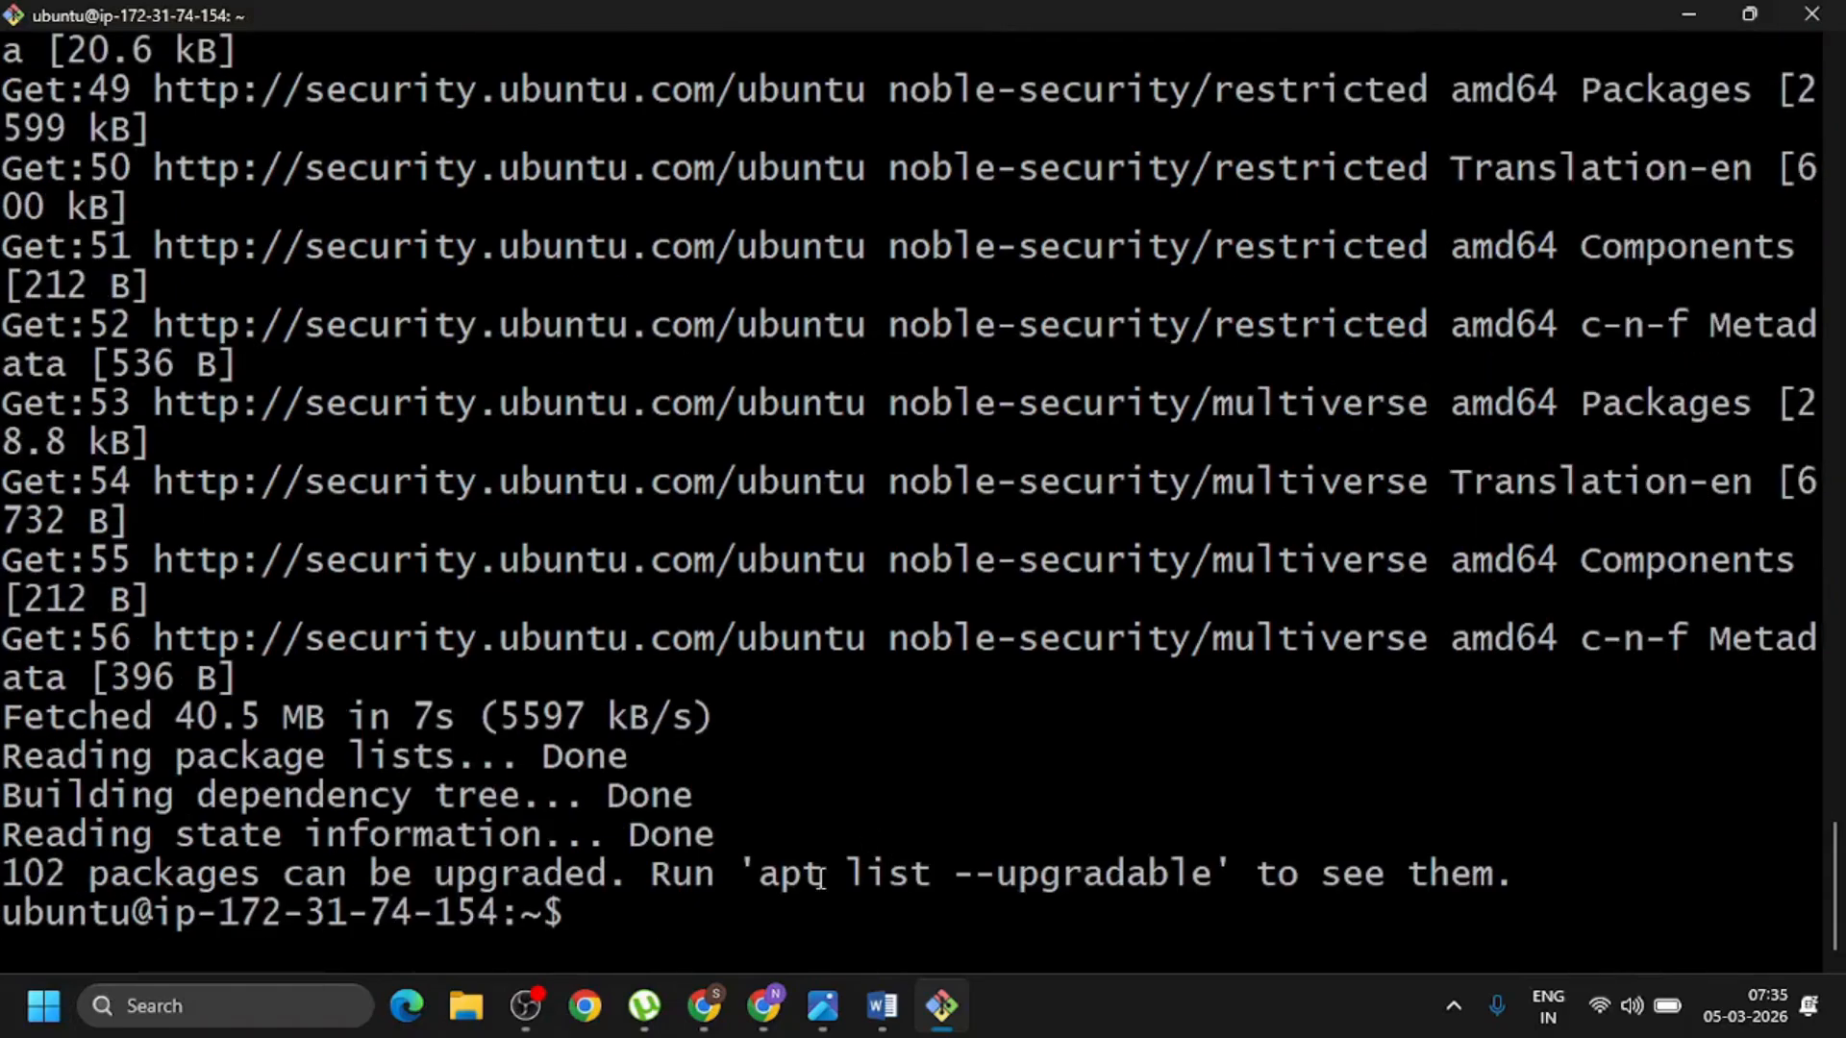
right_click(820, 885)
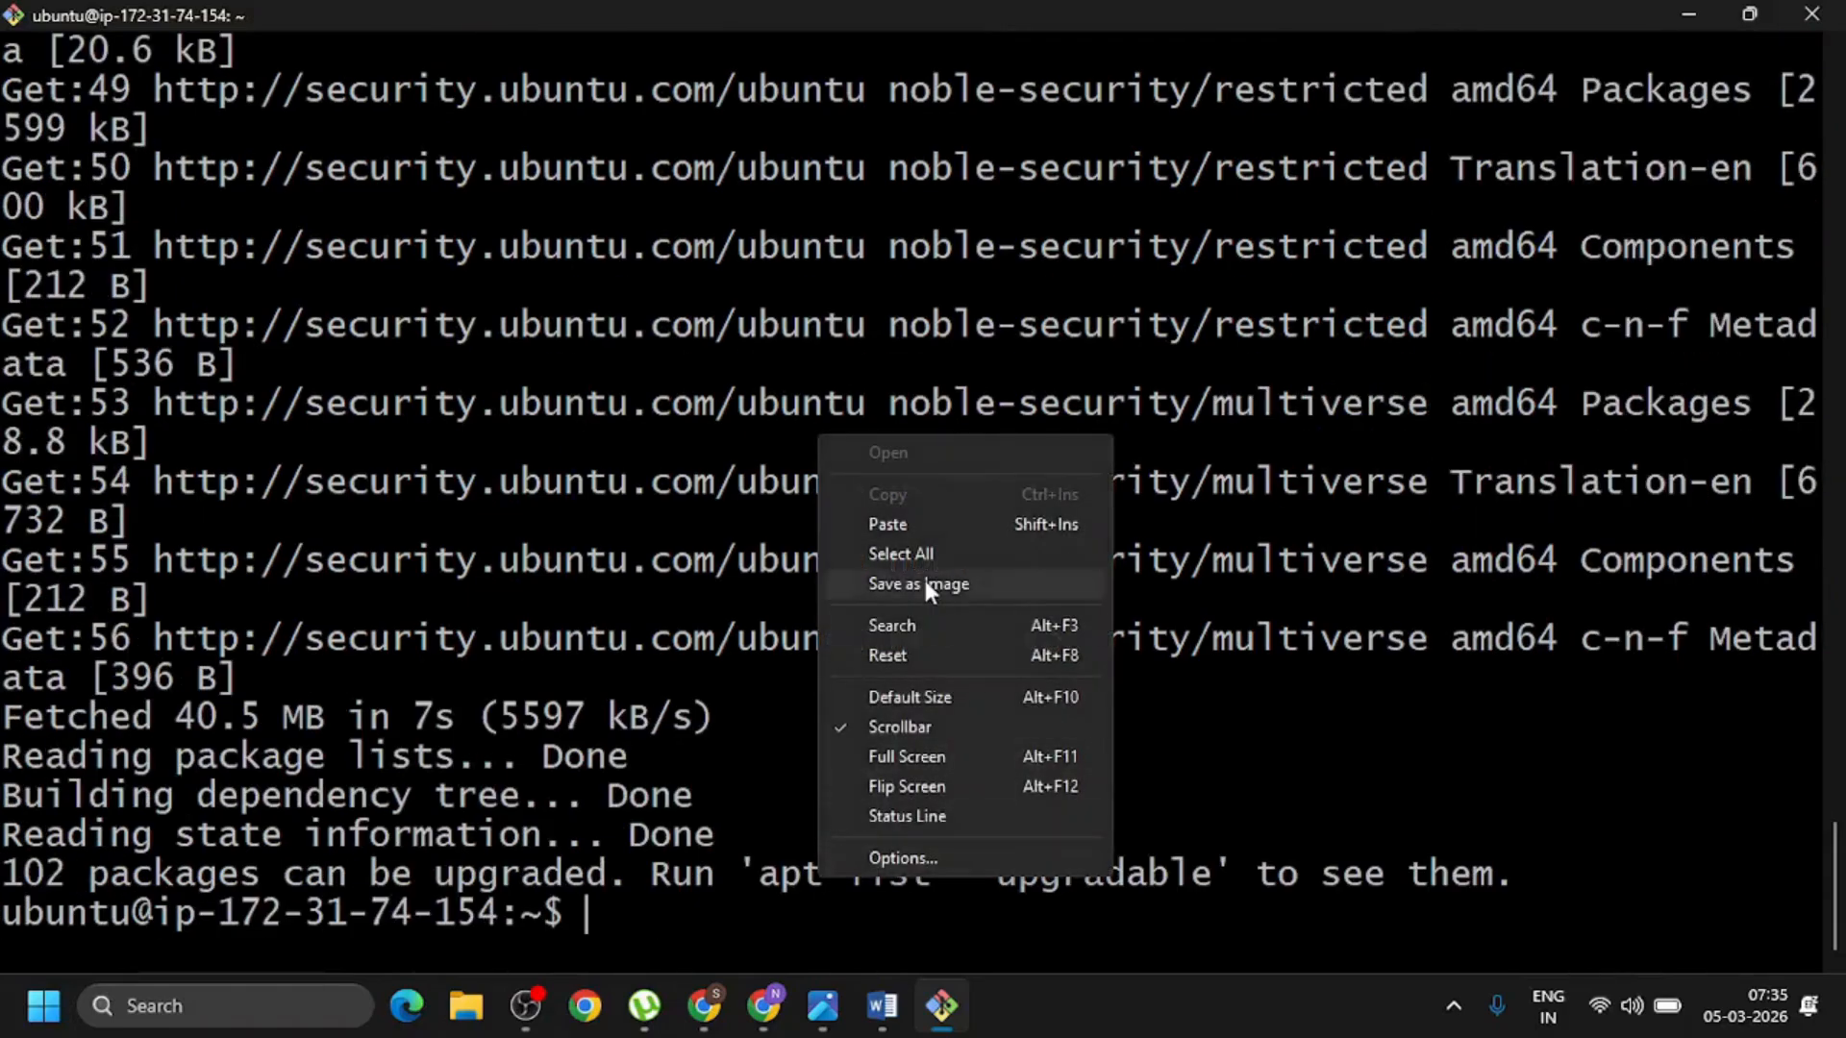
left_click(925, 529)
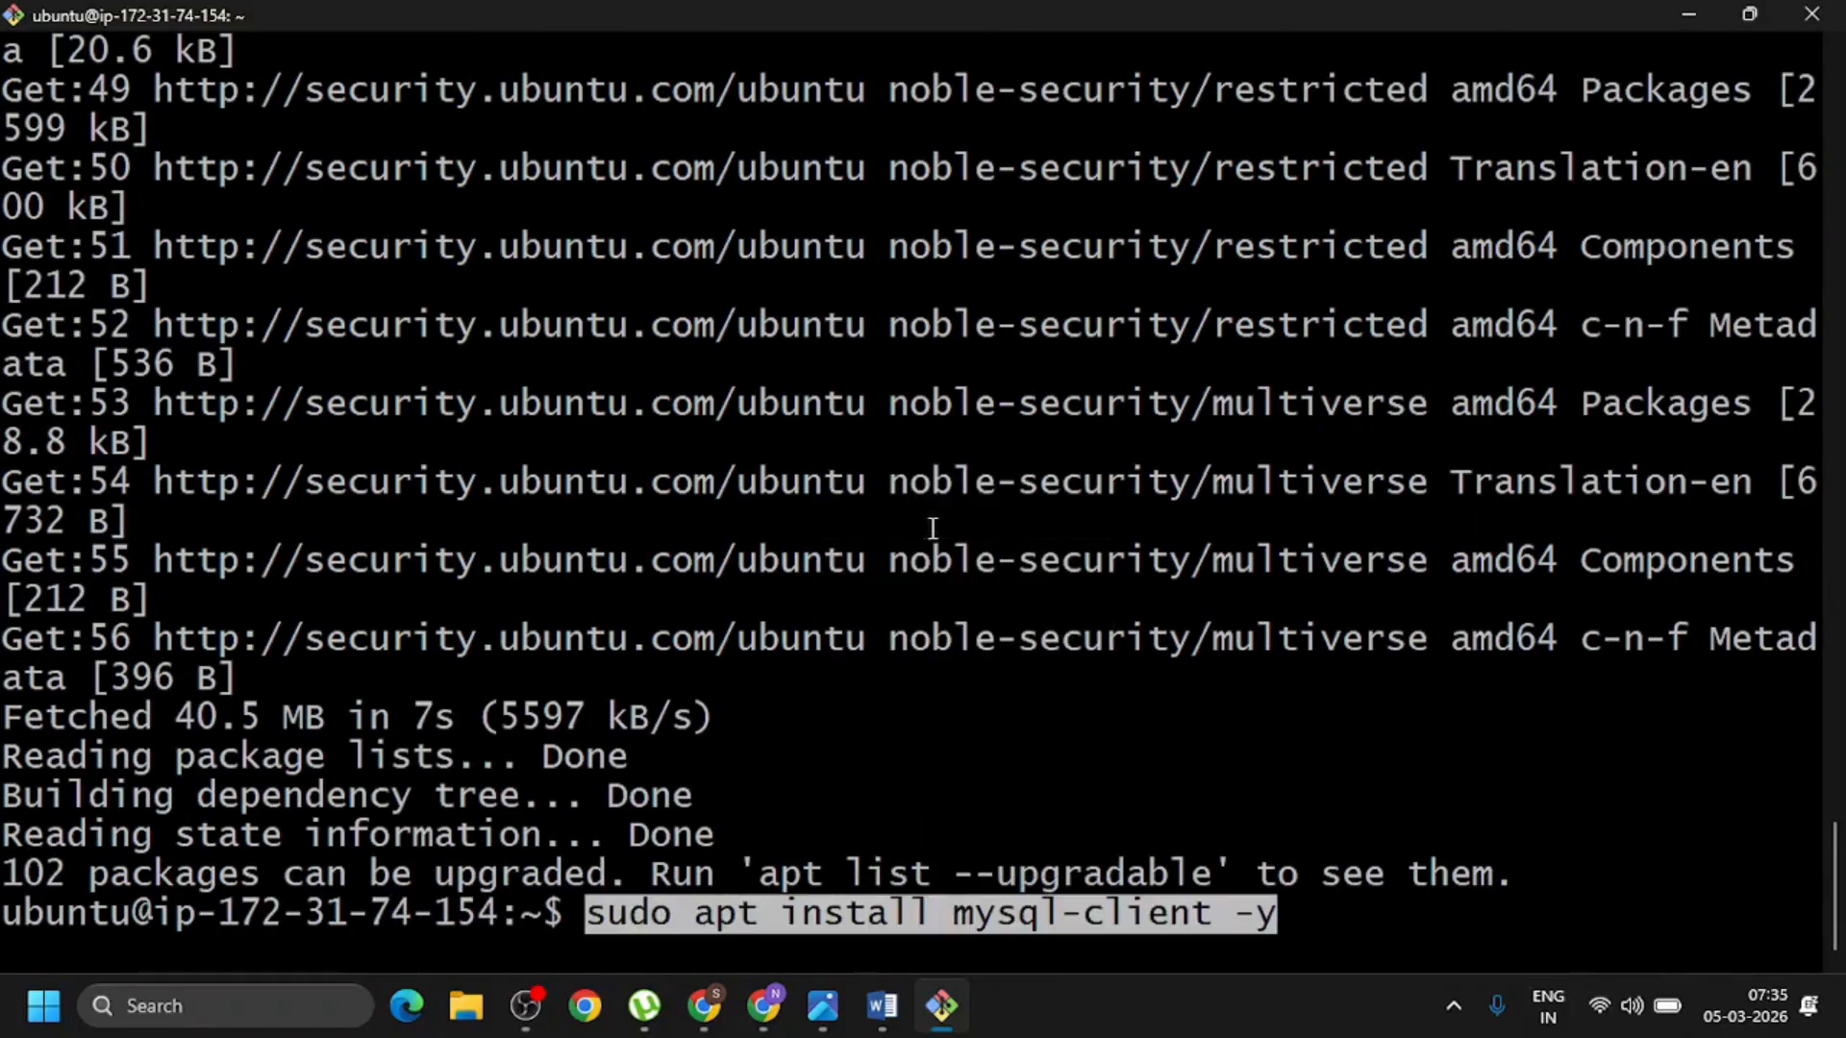
key("Return")
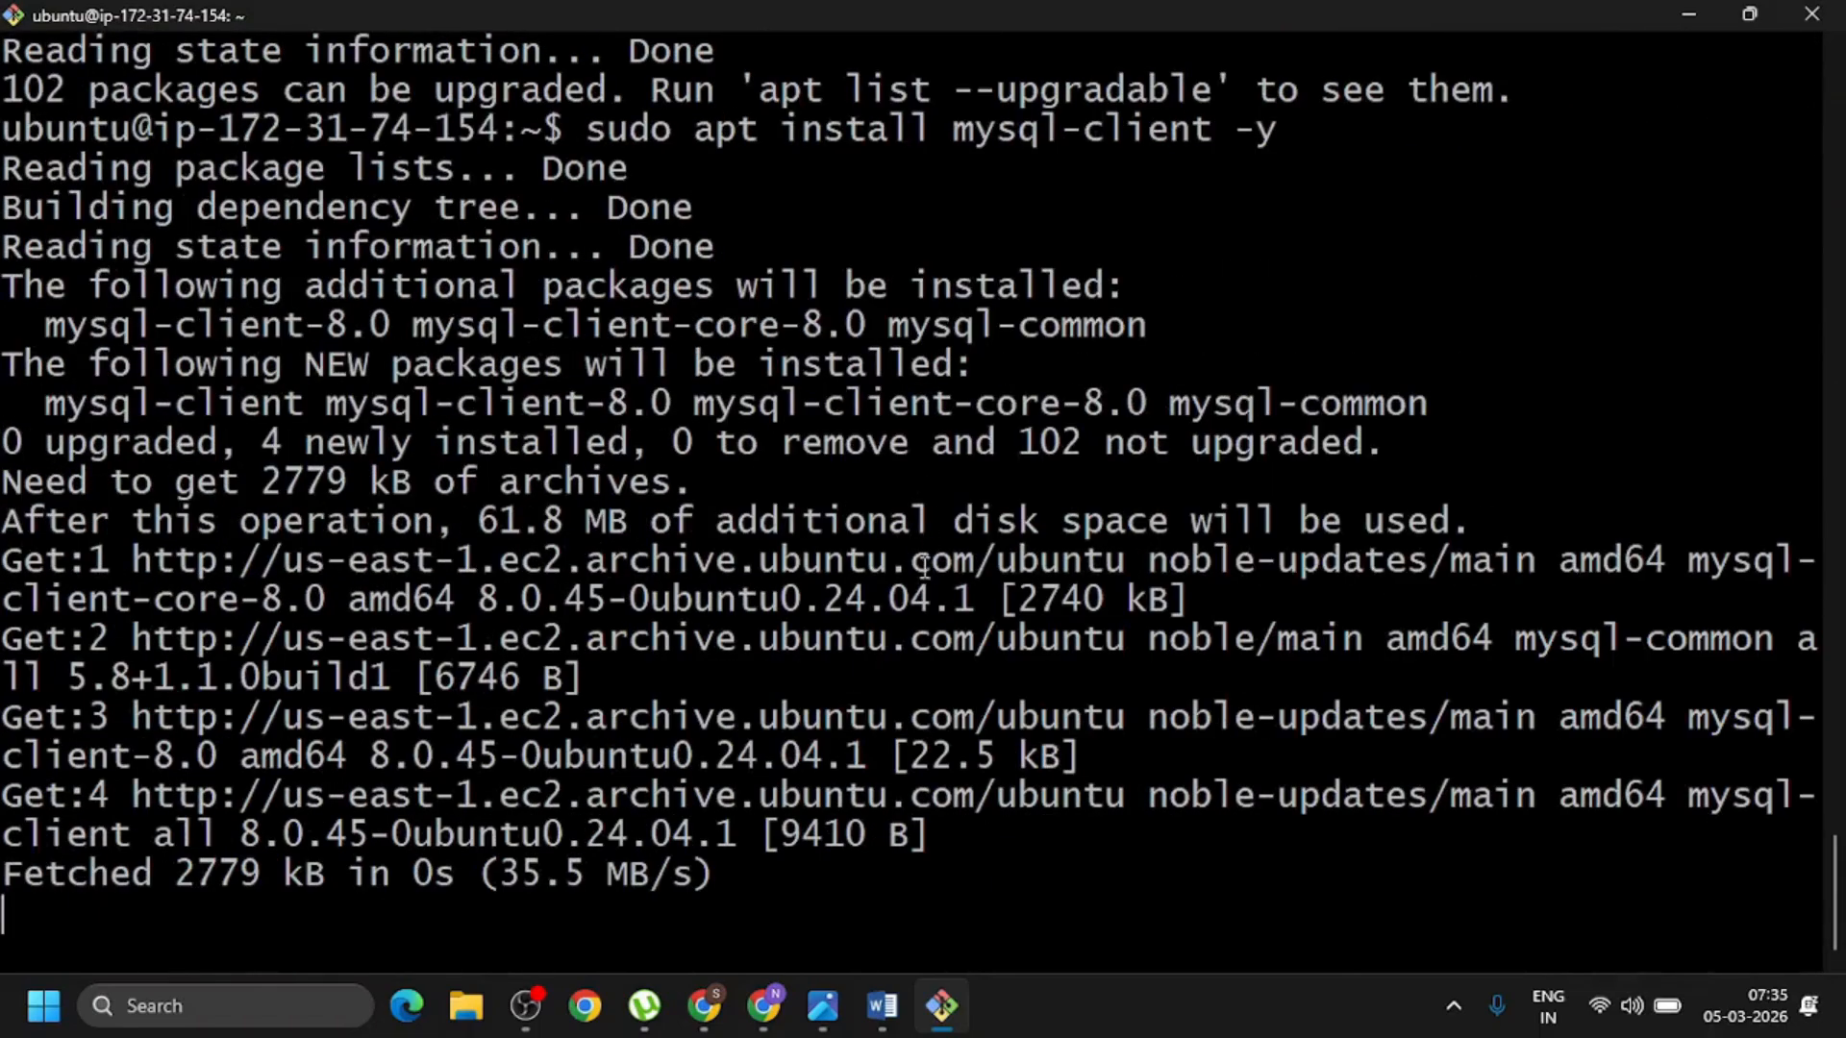
Copy and run mysql --version, confirming MySQL client 8.0.45 is installed
left_click(719, 1006)
scroll(1332, 227, "down", 3)
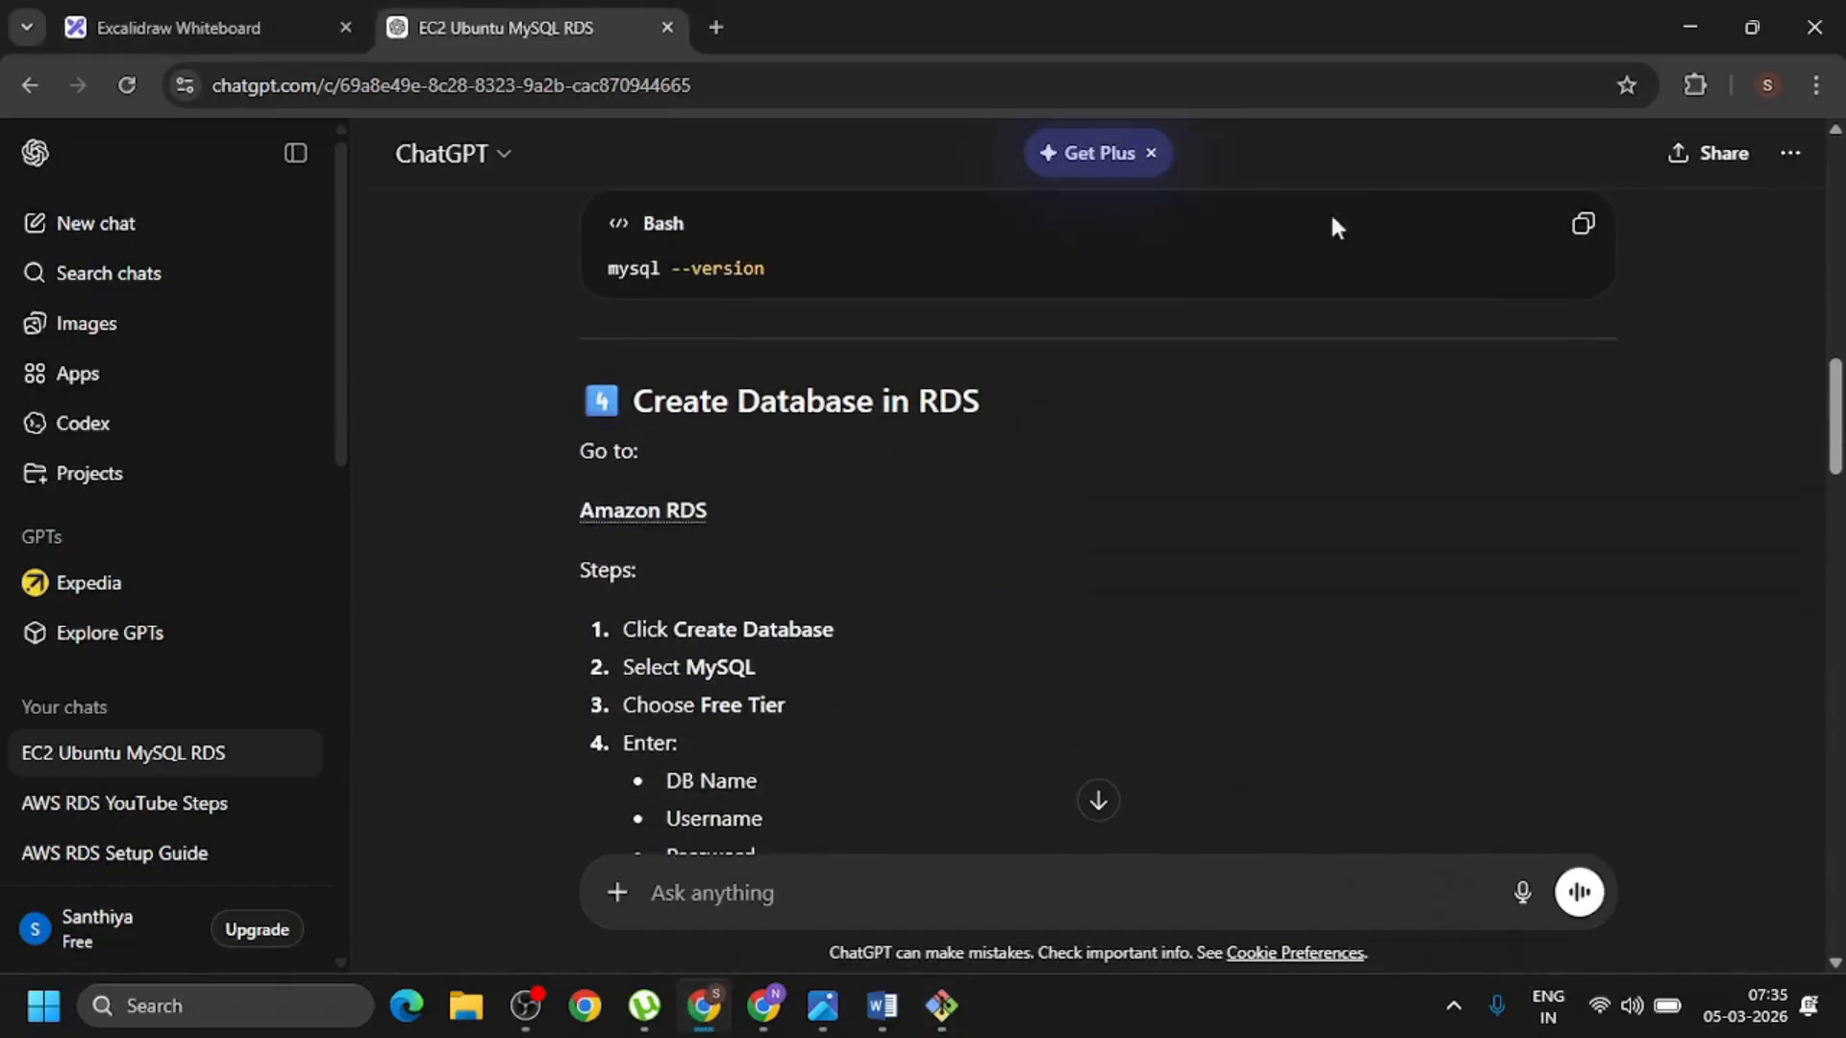
left_click(1582, 225)
scroll(1000, 530, "down", 6)
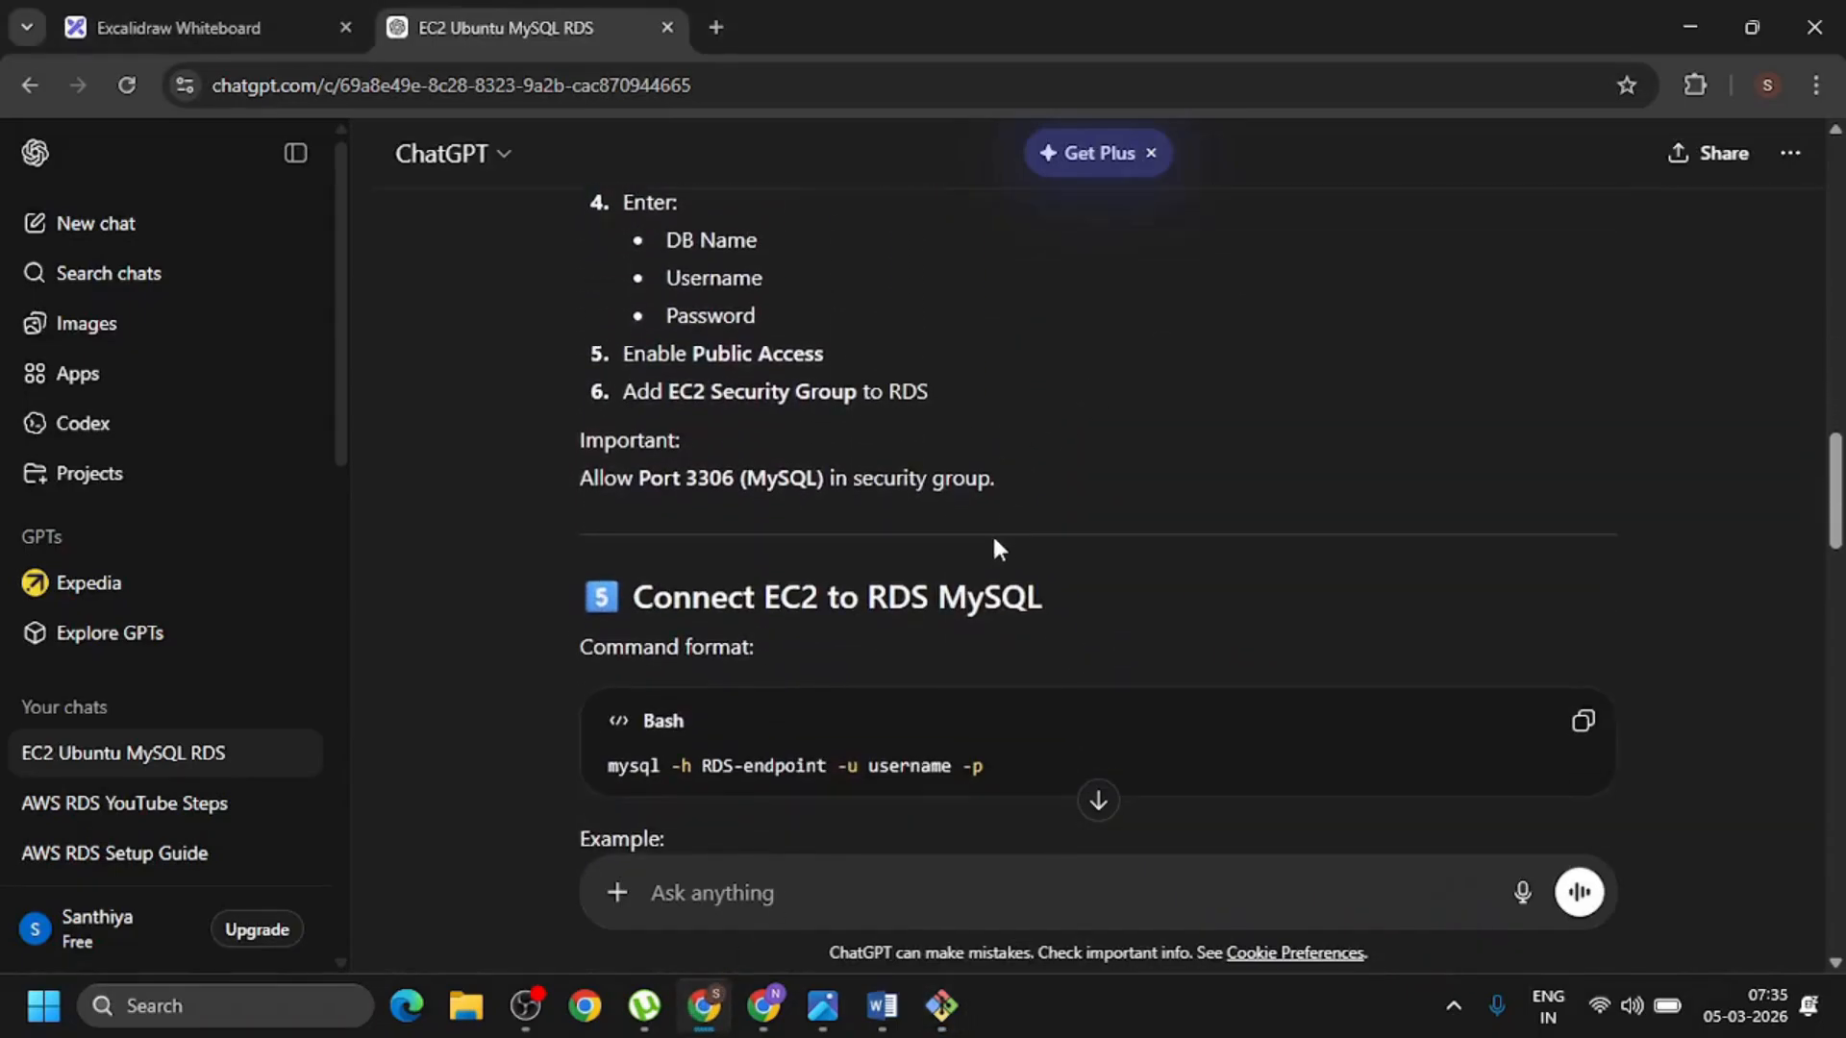
scroll(1274, 412, "up", 2)
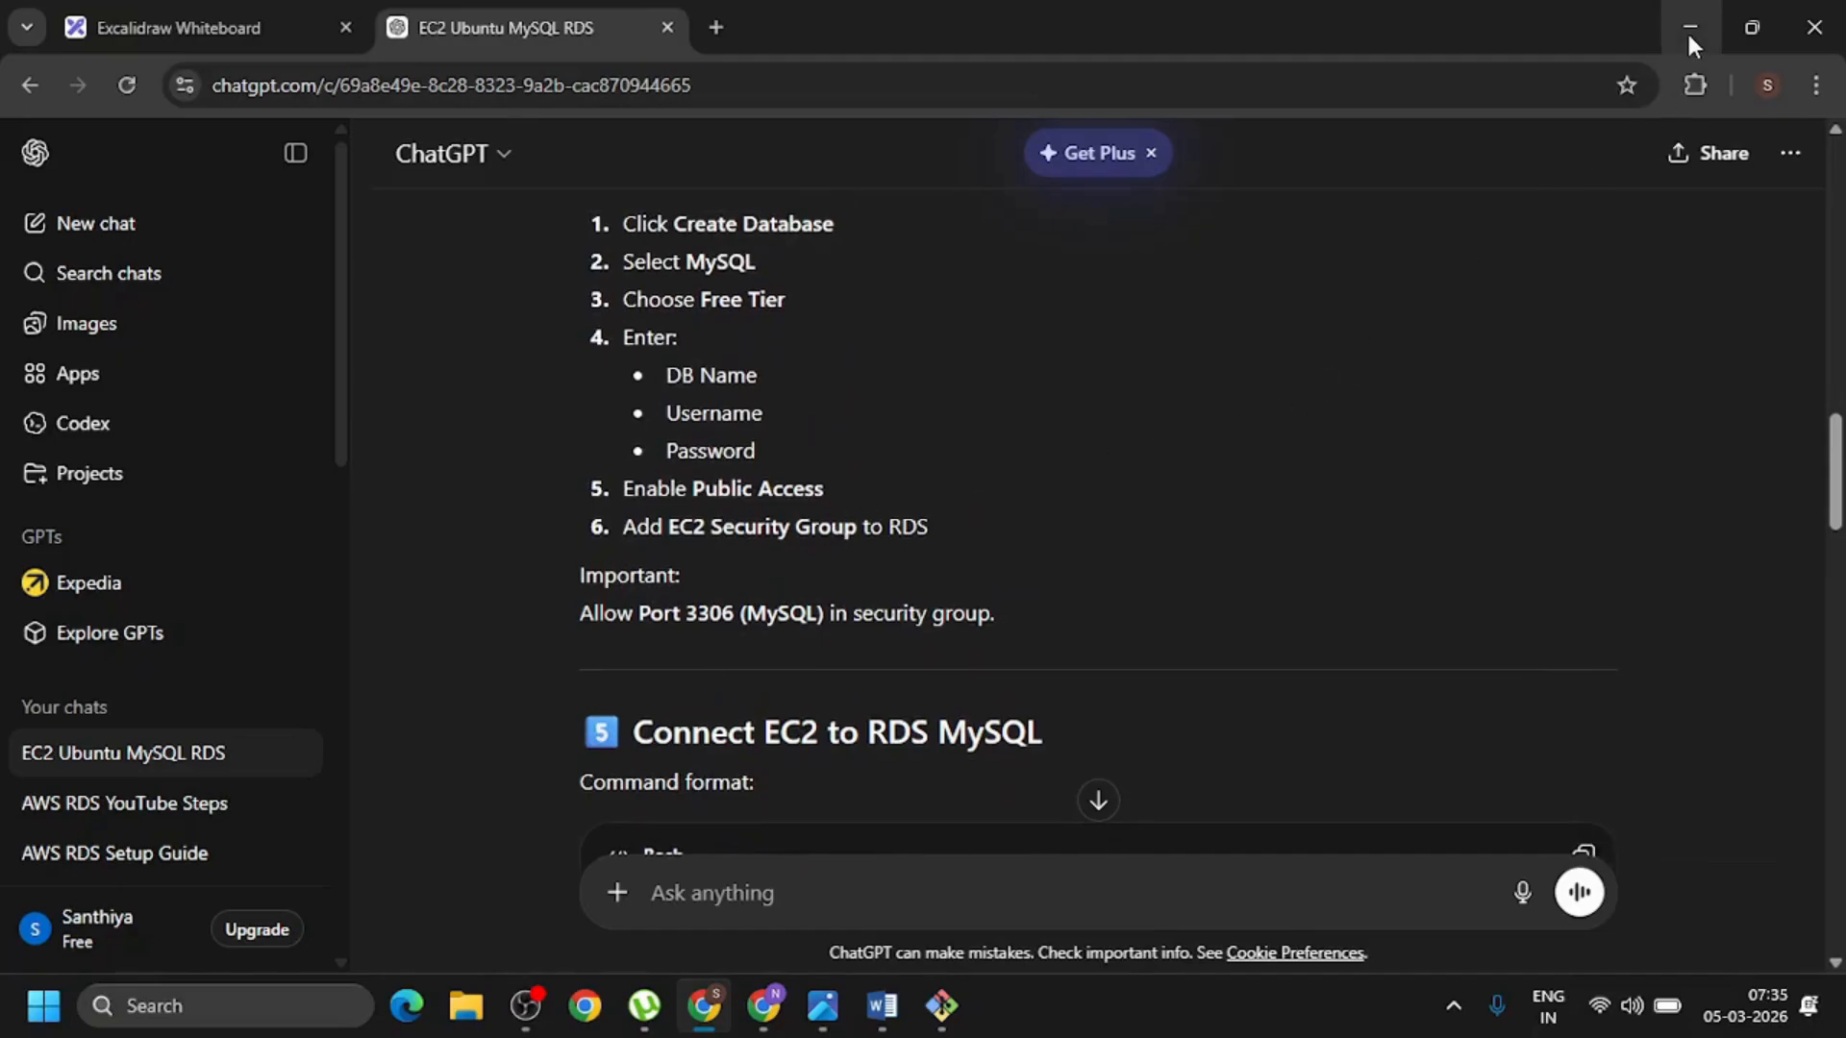
scroll(1161, 578, "down", 3)
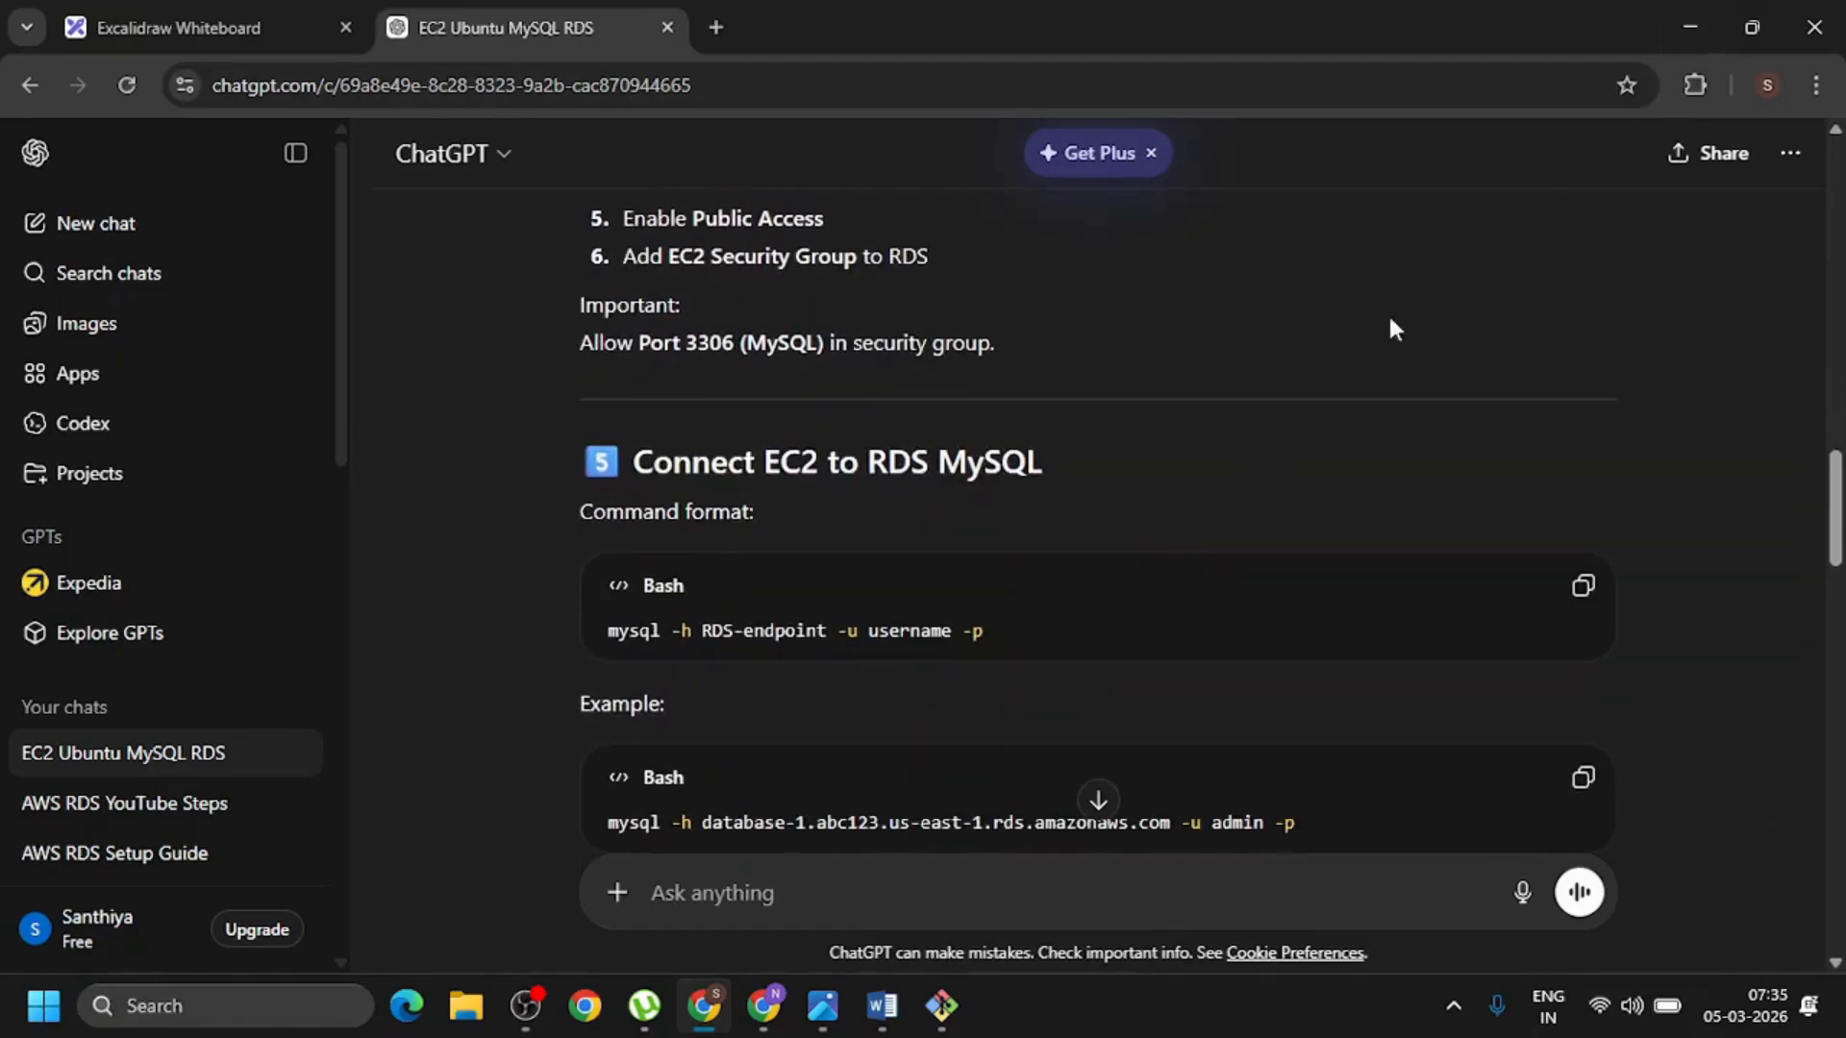
left_click(1701, 11)
right_click(671, 914)
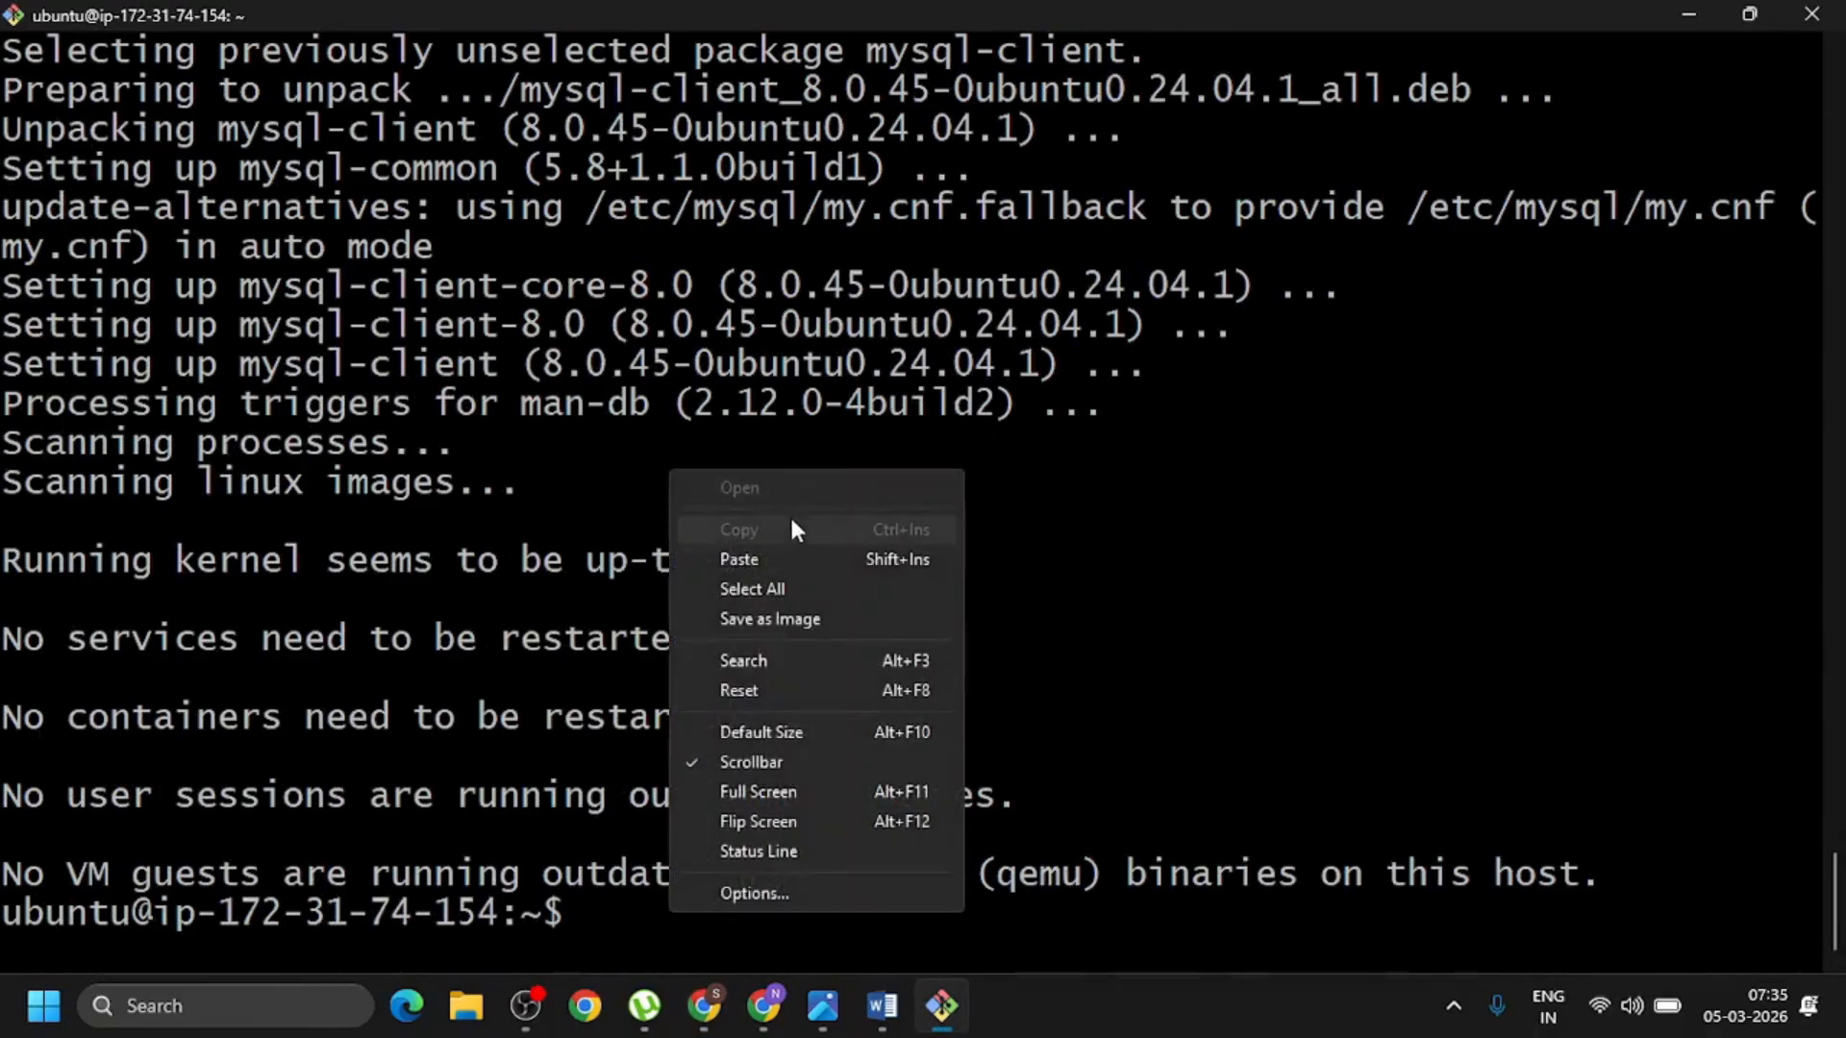
left_click(786, 558)
key("Return")
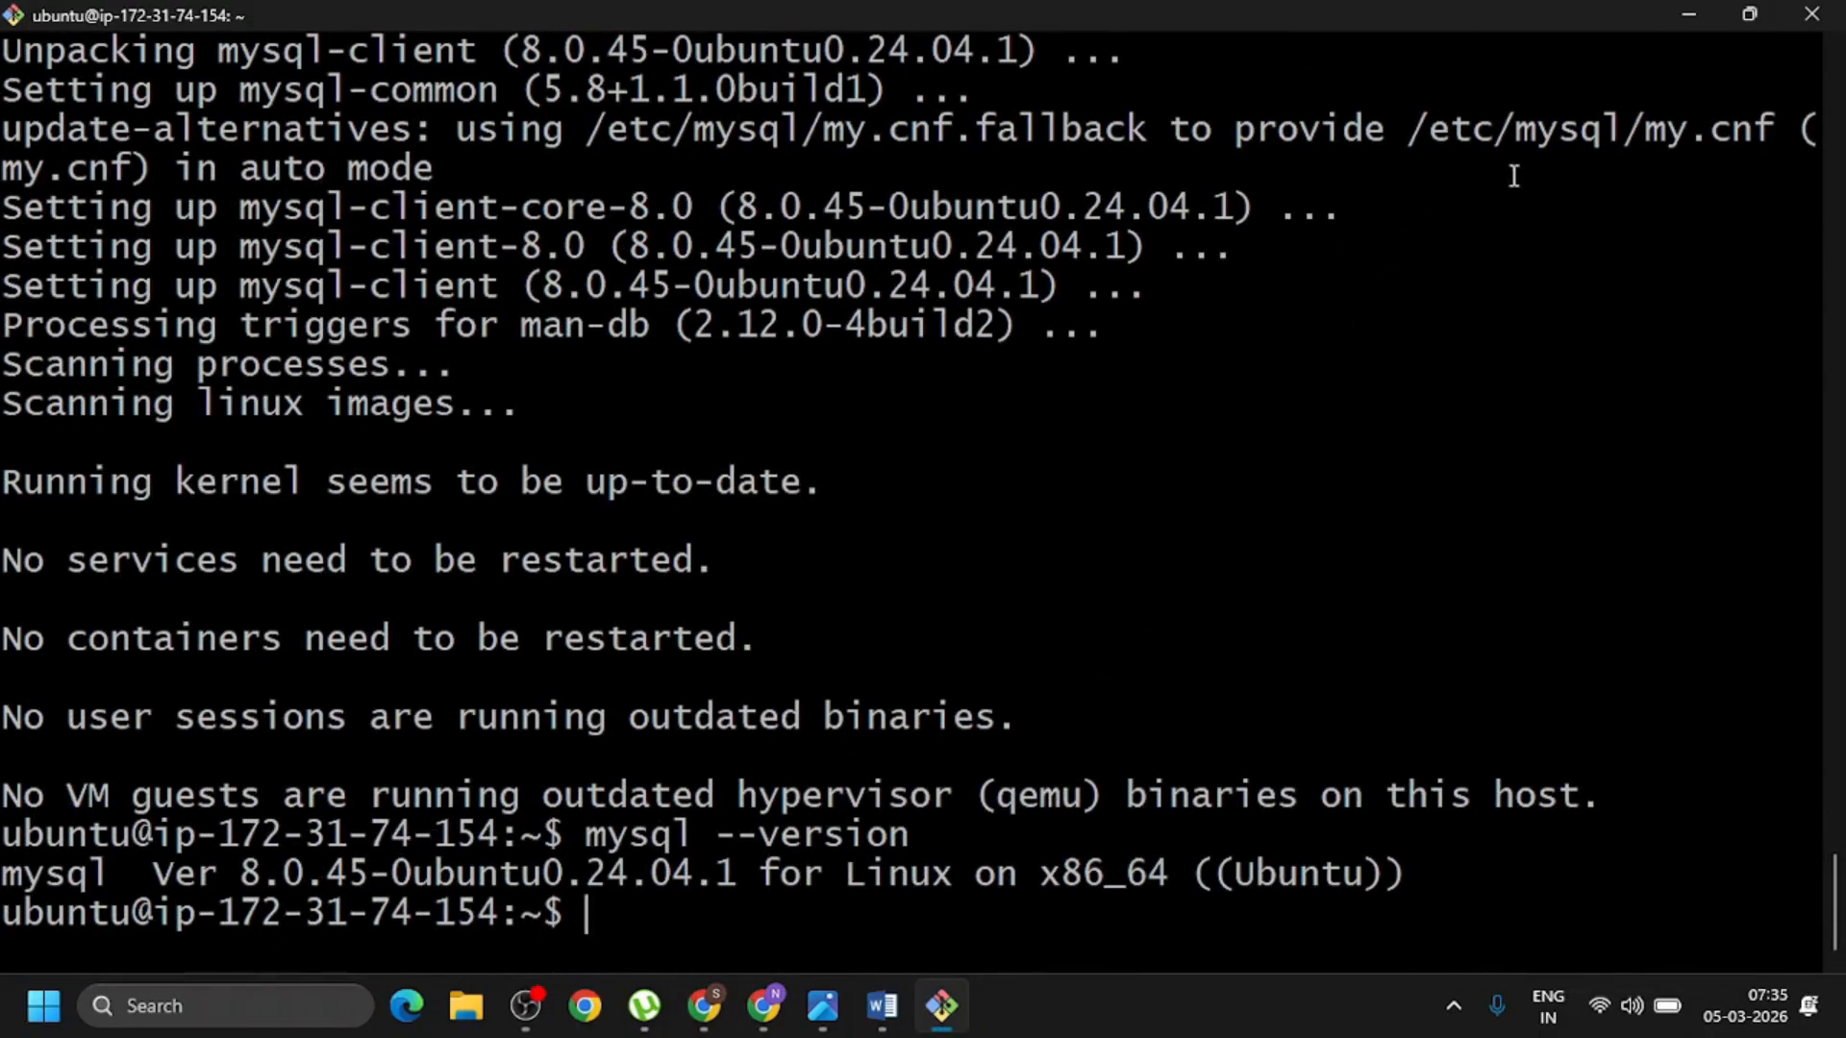
Open database-1's details and follow its default security group link (sg-07565e5b03c445558) into EC2
left_click(1685, 13)
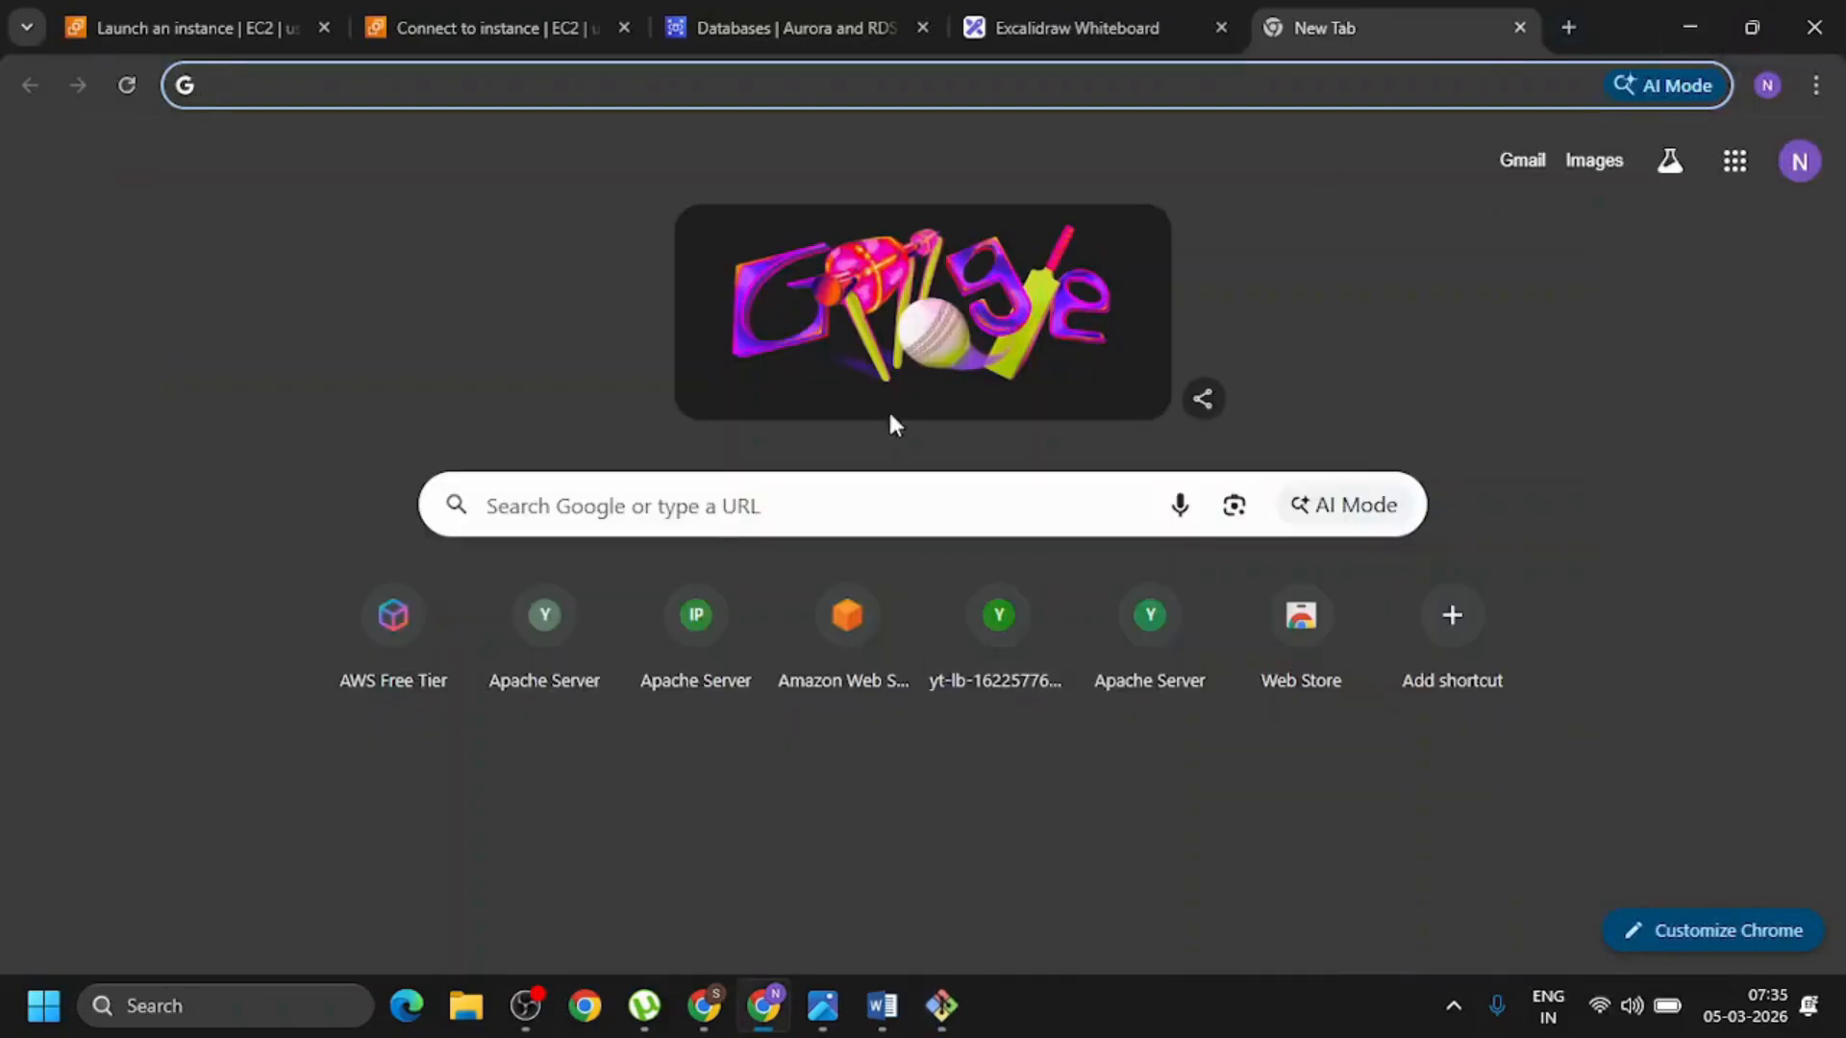
left_click(826, 27)
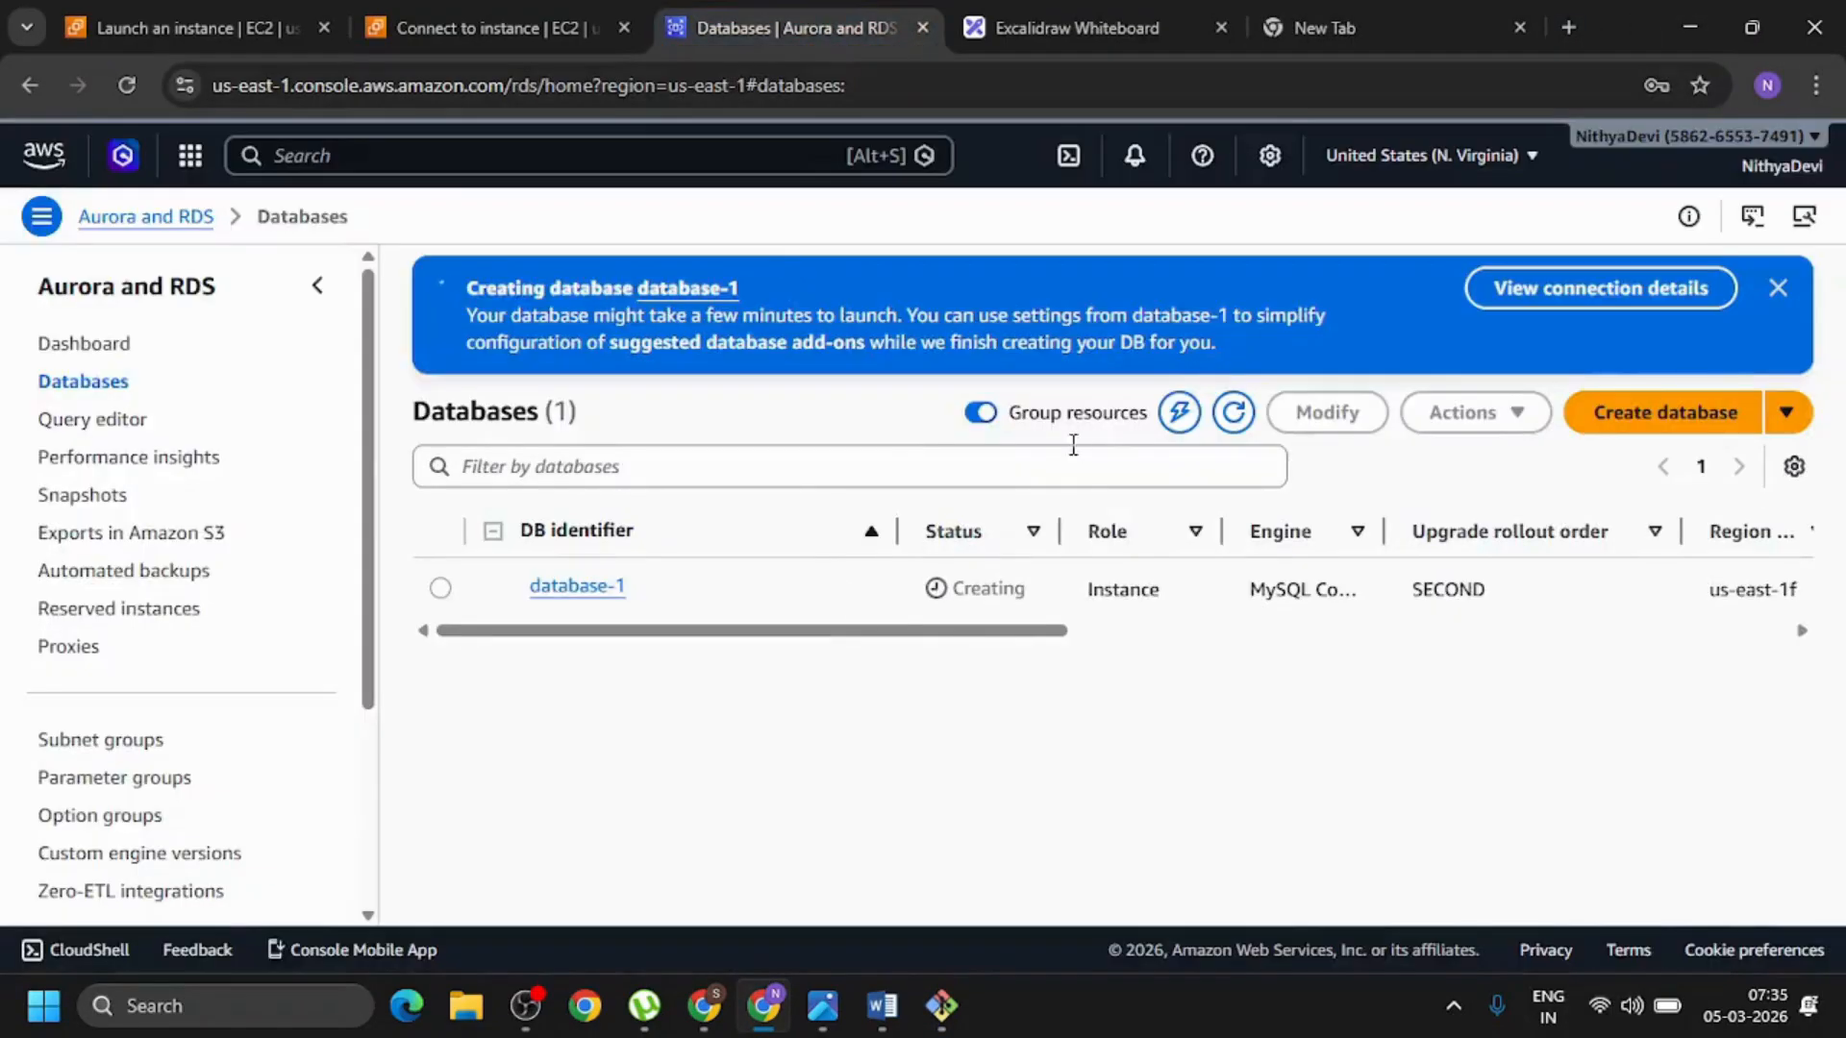
left_click(1231, 412)
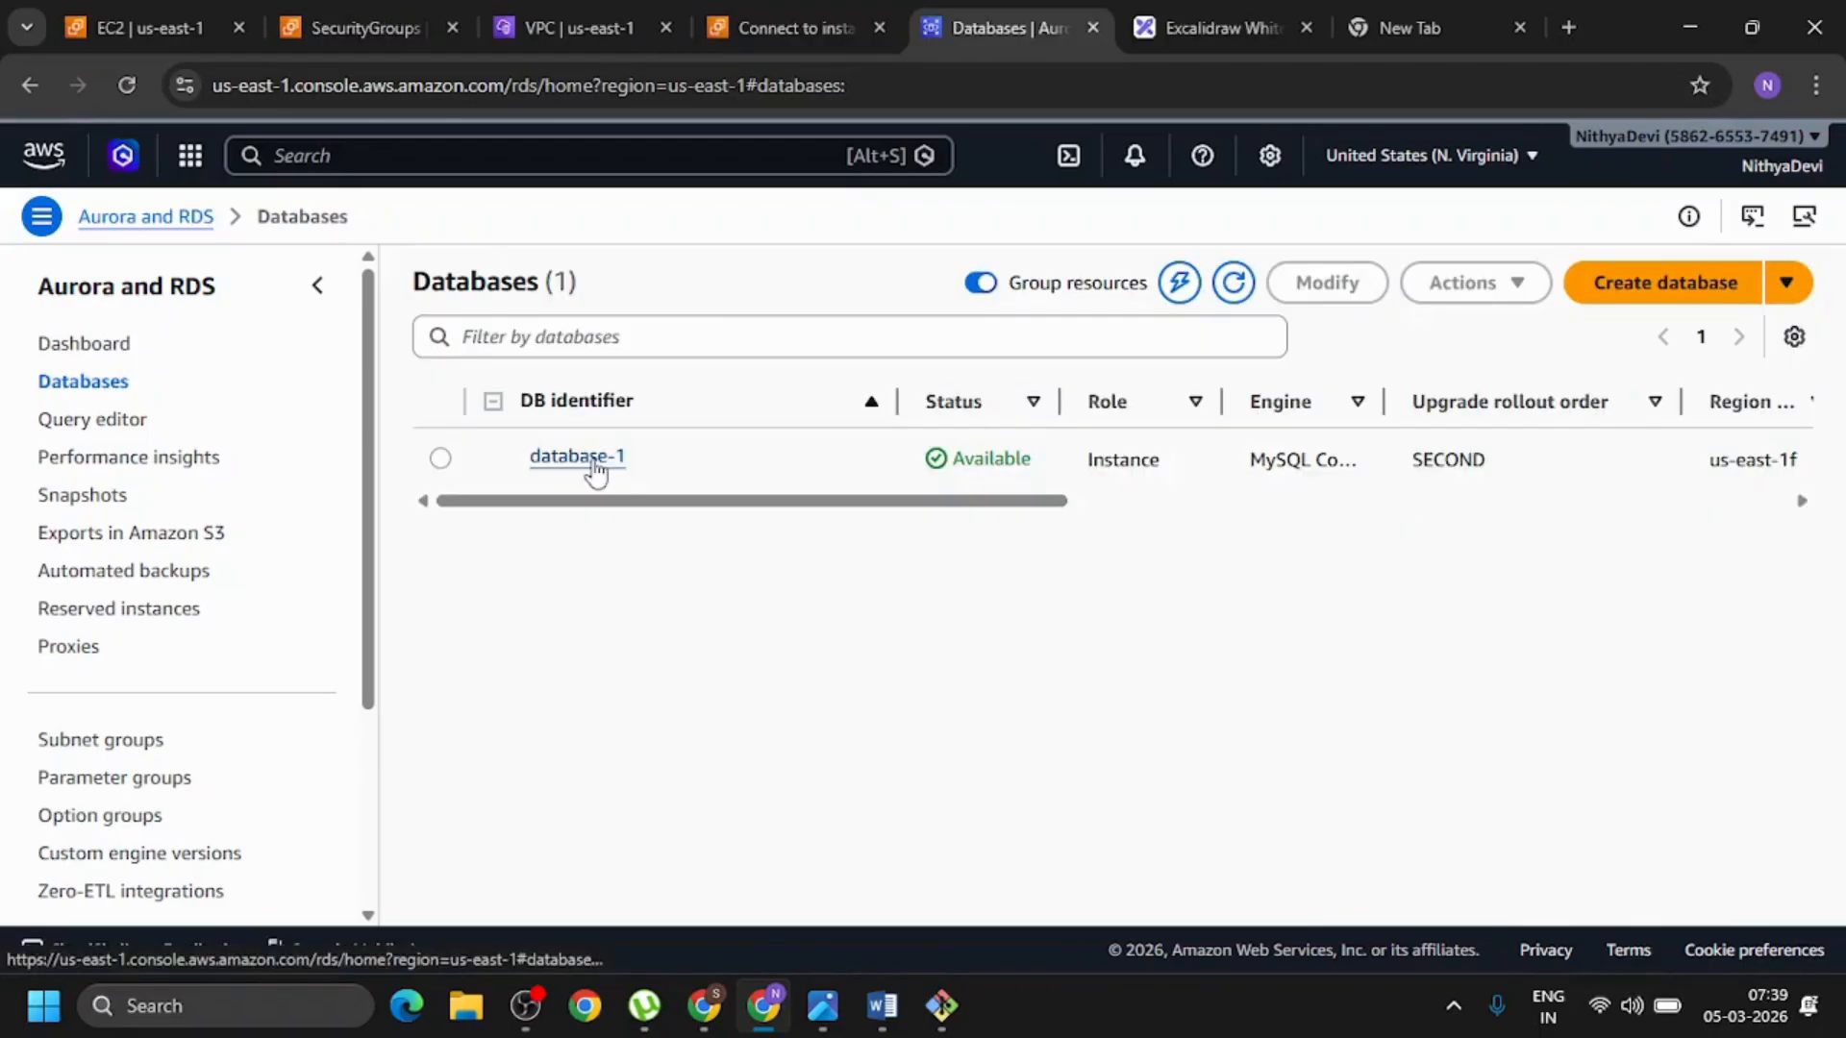
left_click(590, 460)
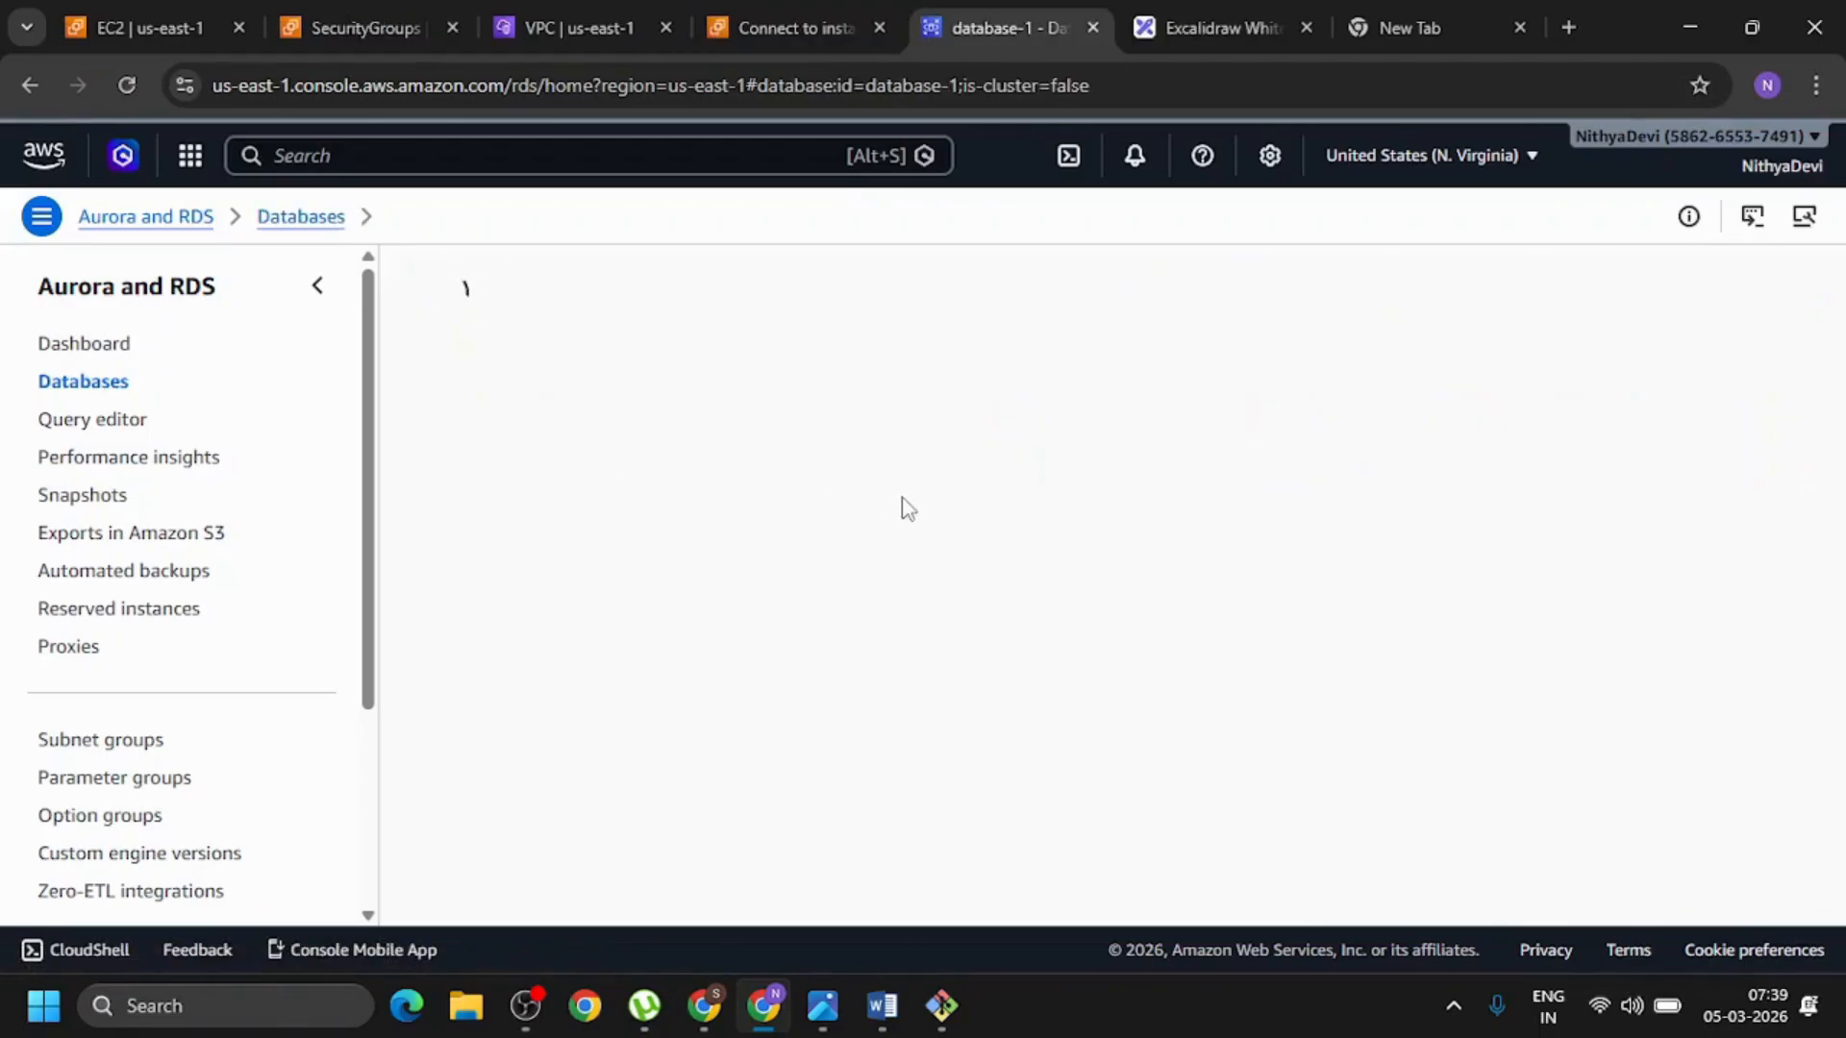
scroll(923, 558, "down", 8)
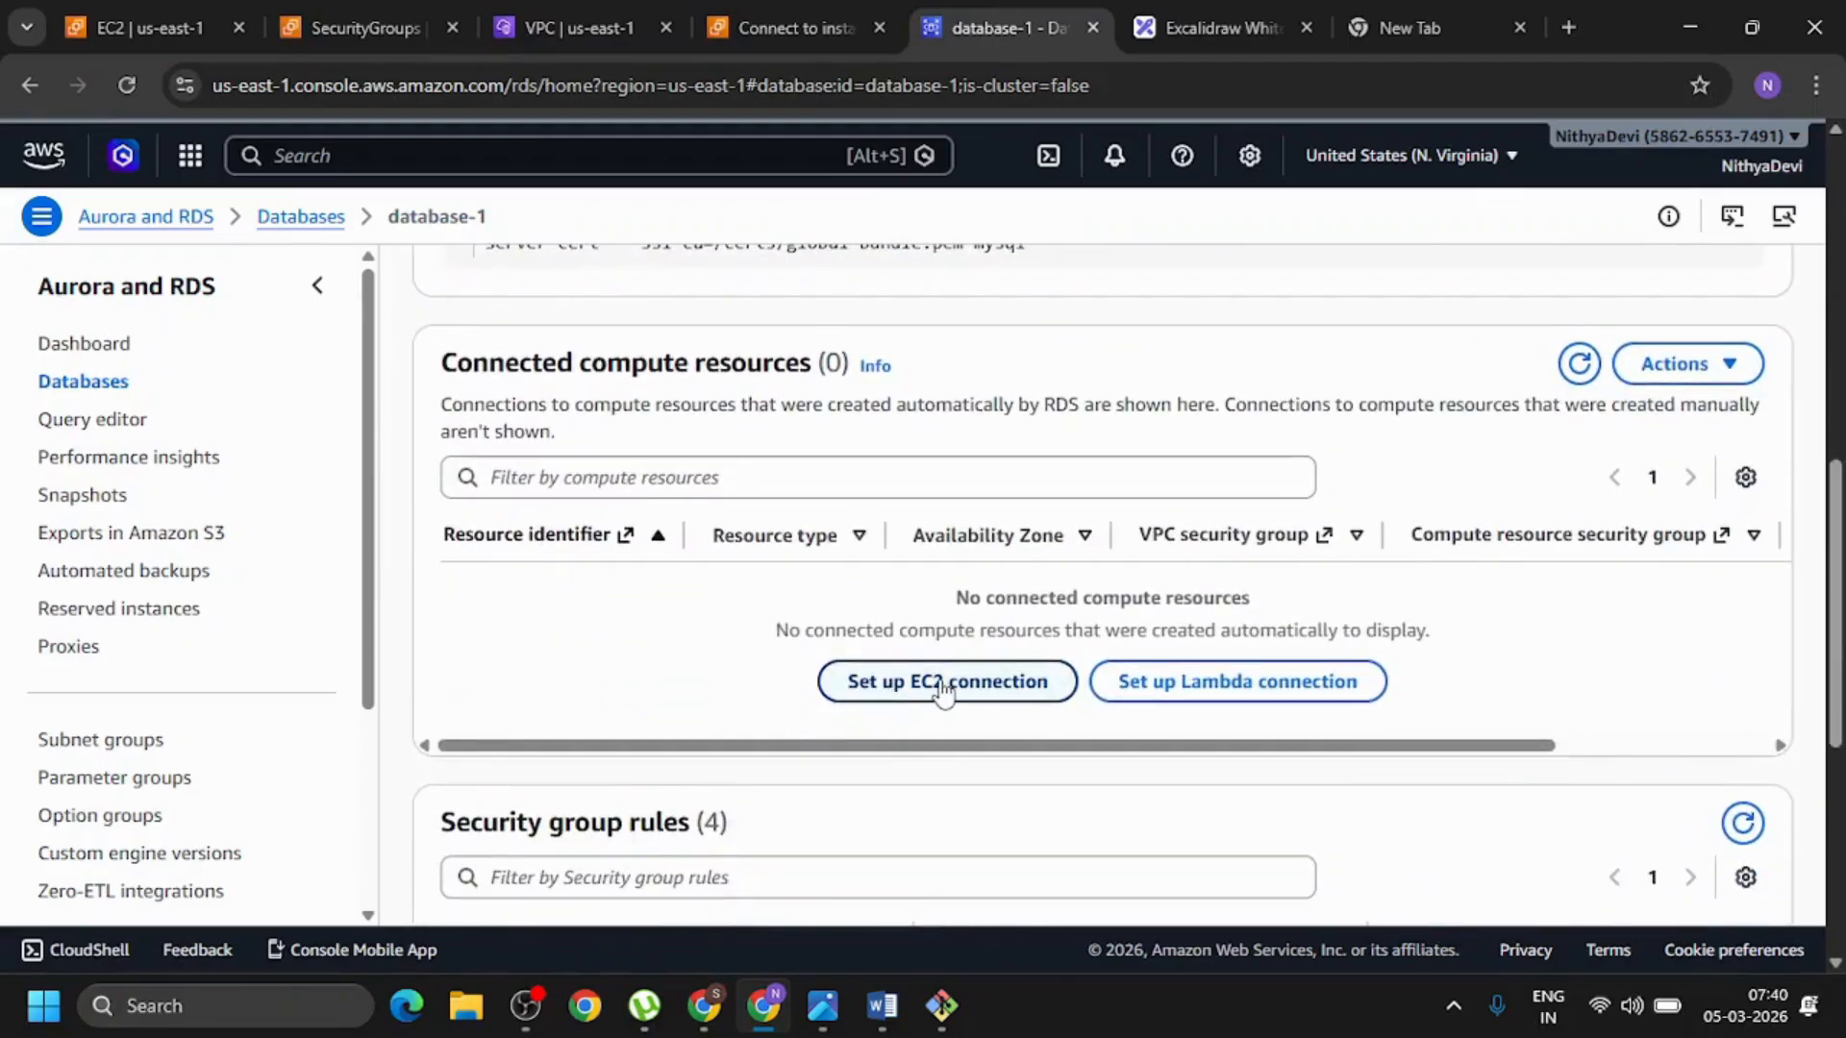
scroll(903, 651, "up", 5)
scroll(903, 649, "down", 10)
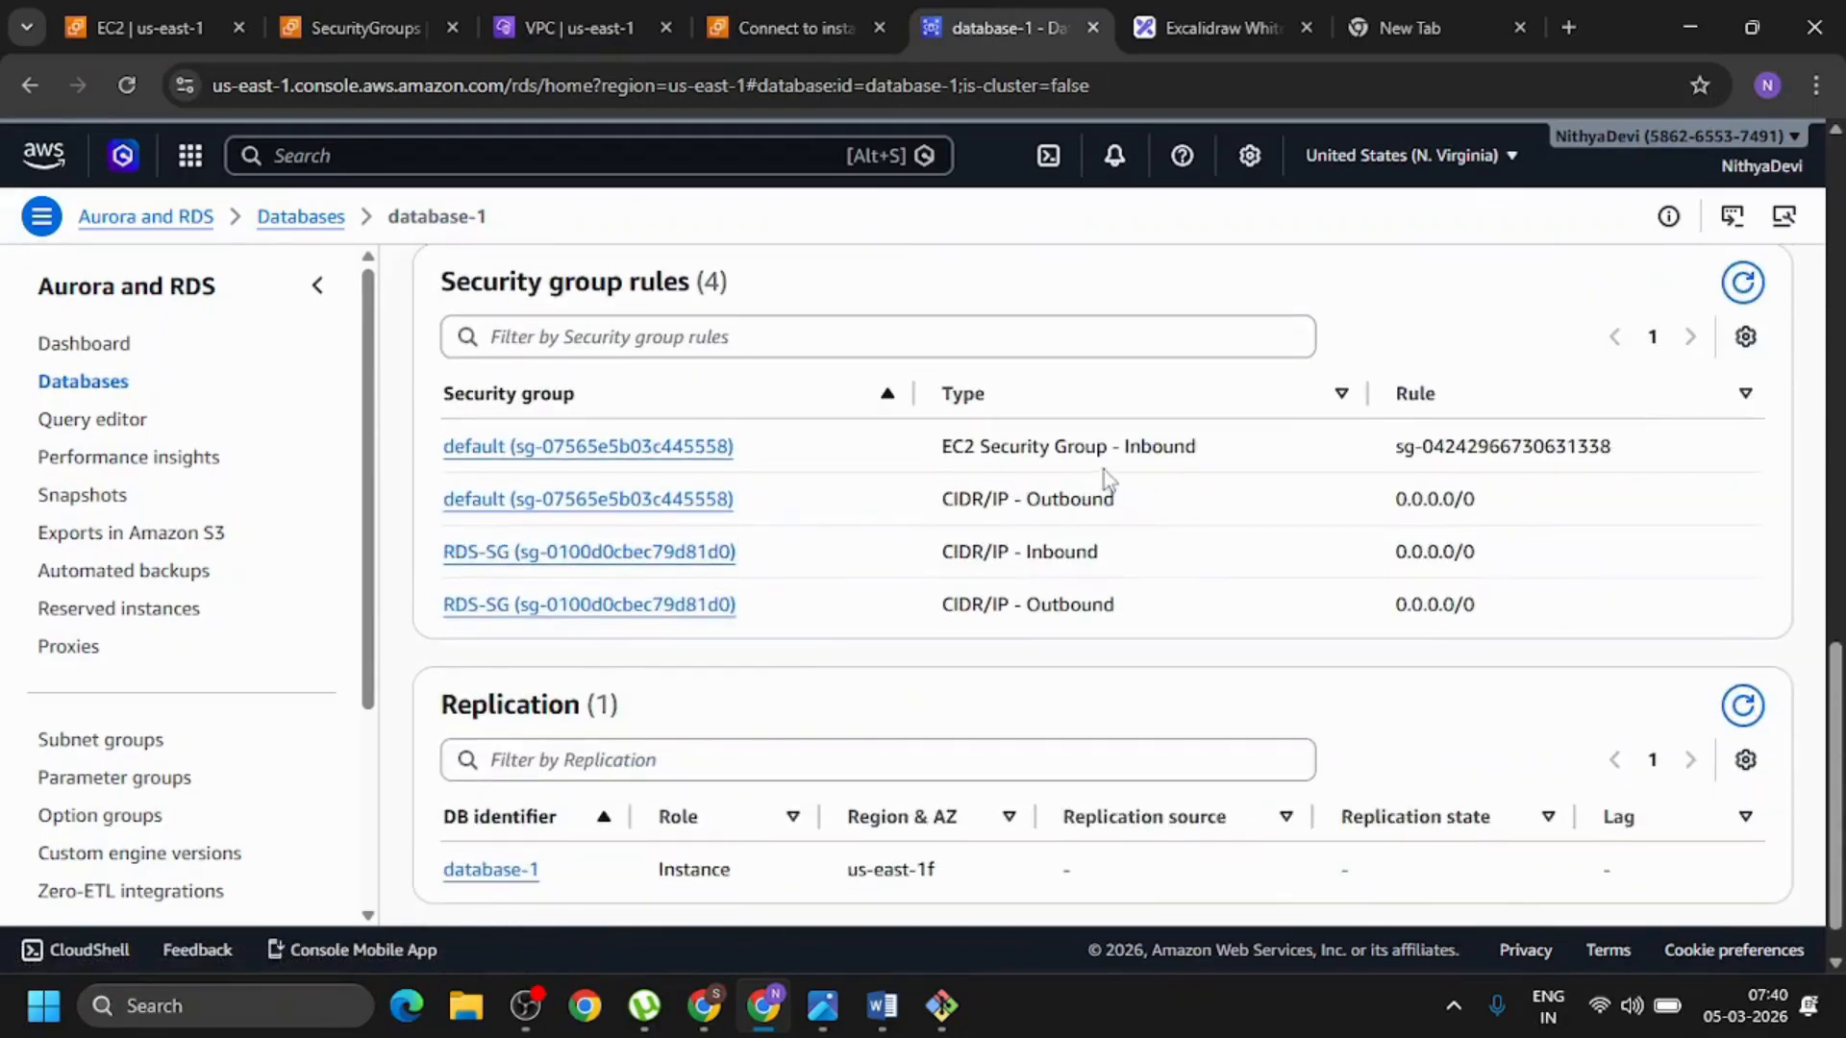
left_click(639, 448)
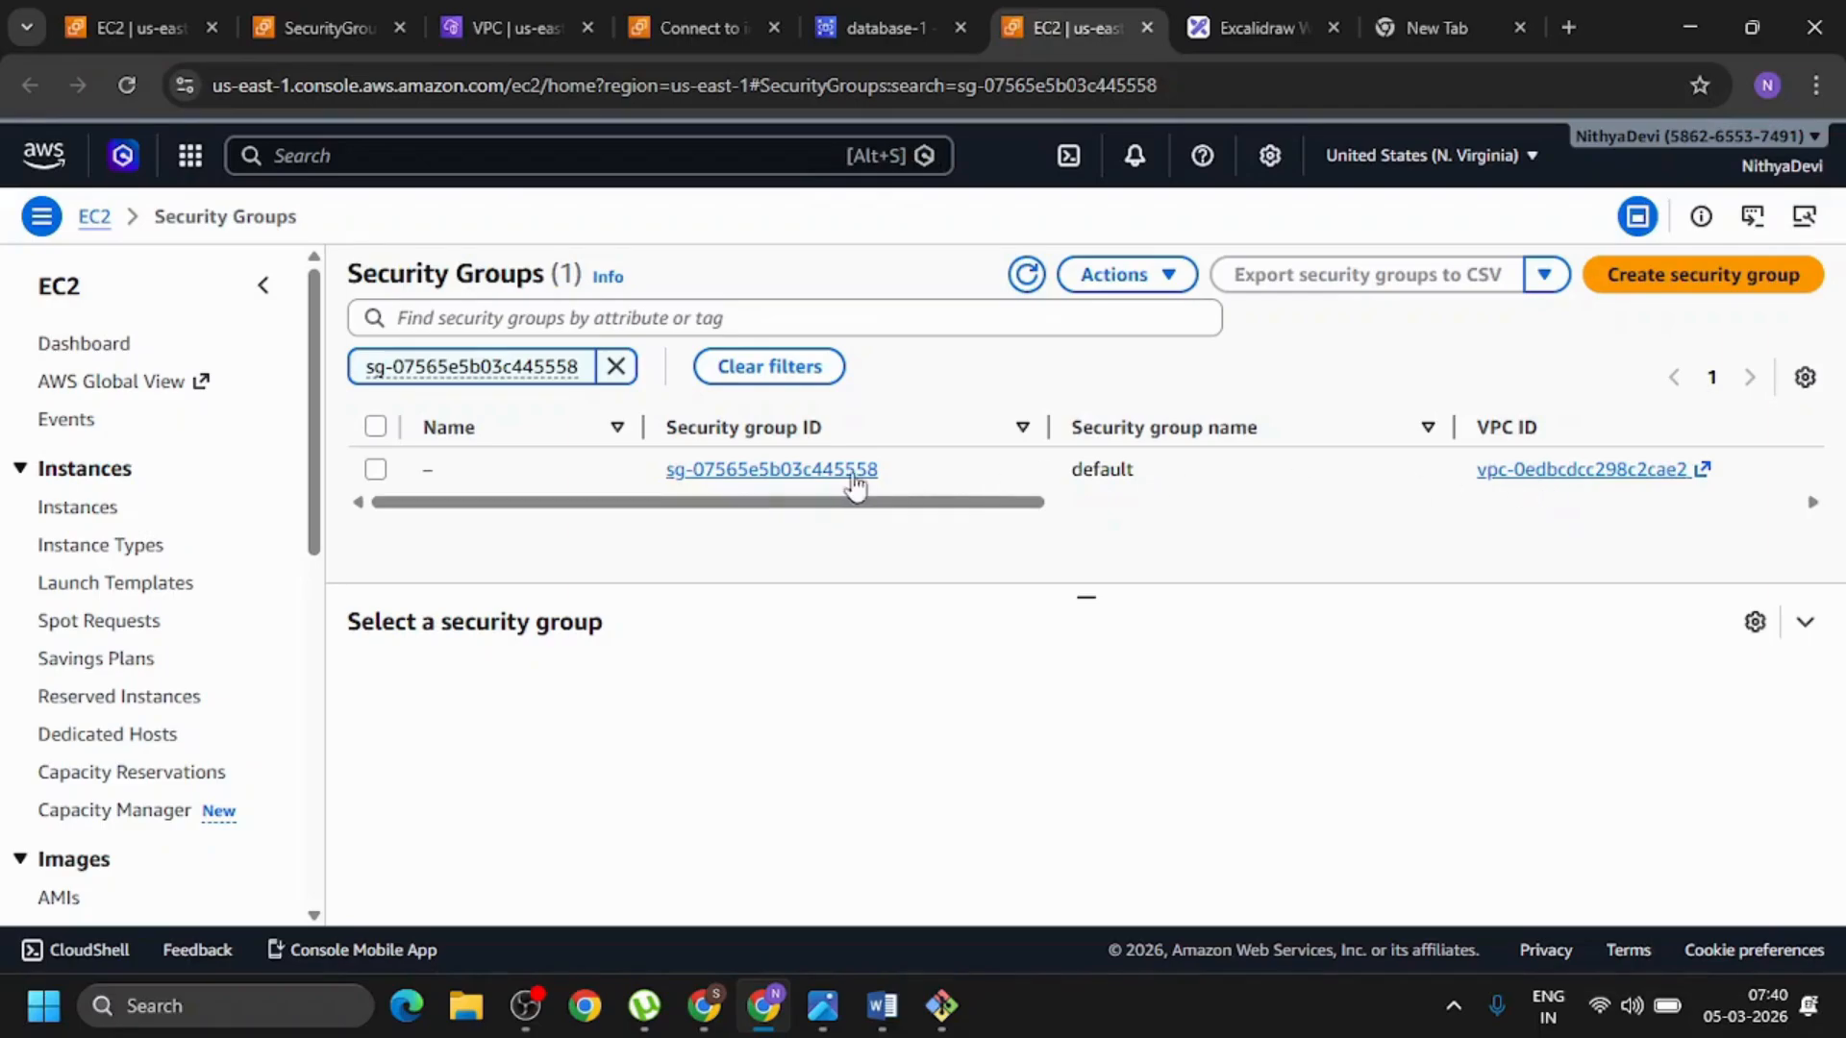
Select the default security group and start editing its inbound rules
left_click(492, 471)
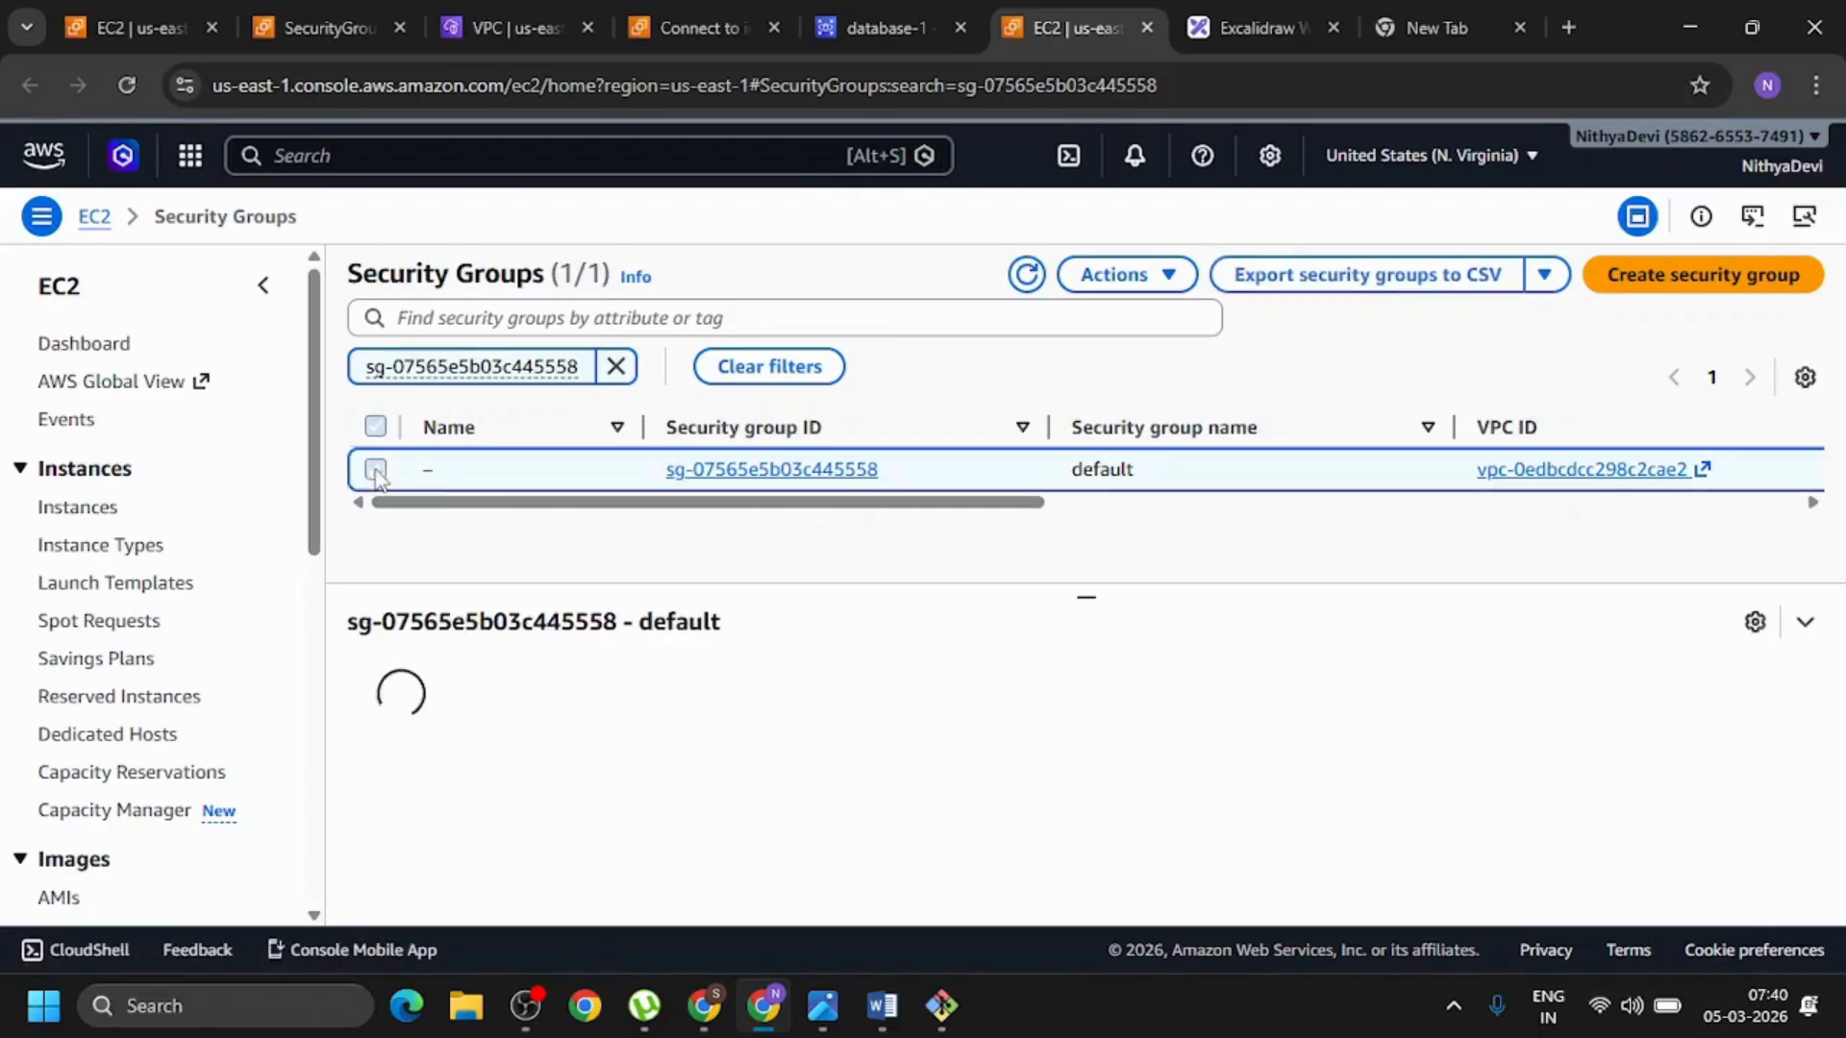
scroll(1300, 654, "down", 1)
scroll(1300, 654, "up", 1)
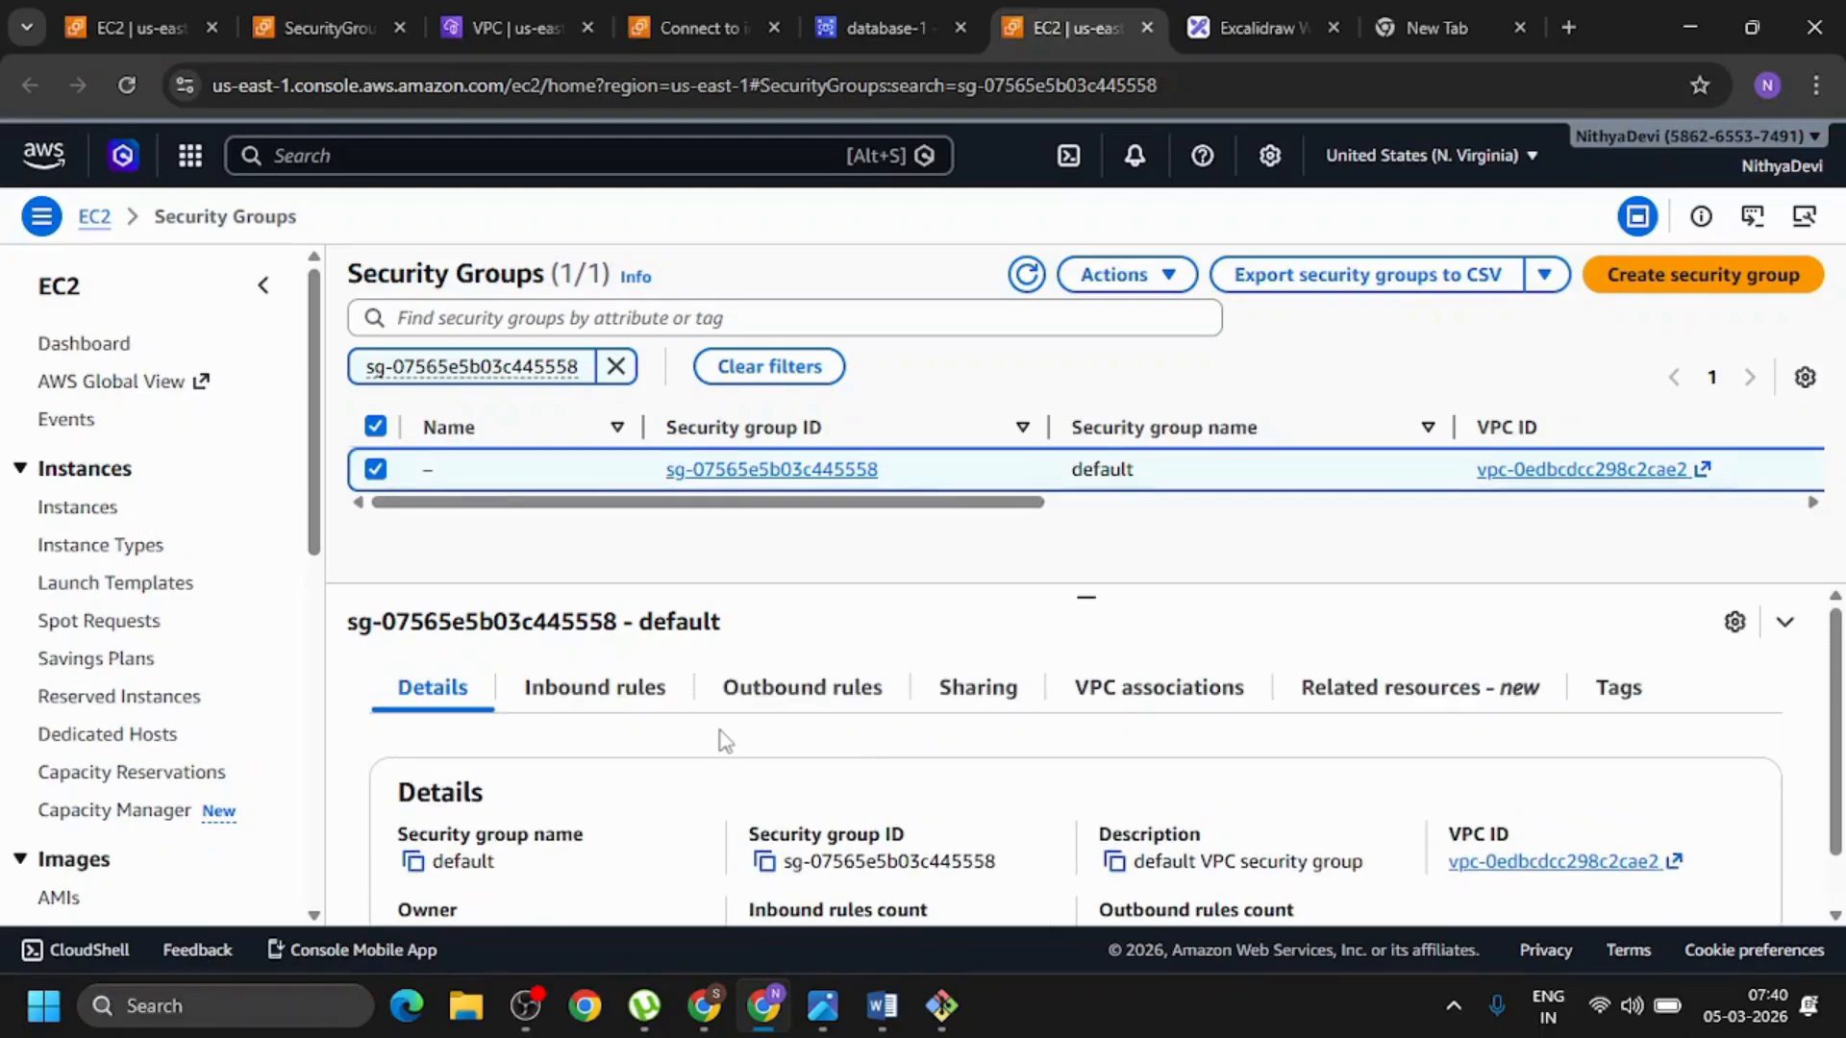
left_click(627, 702)
left_click(1647, 795)
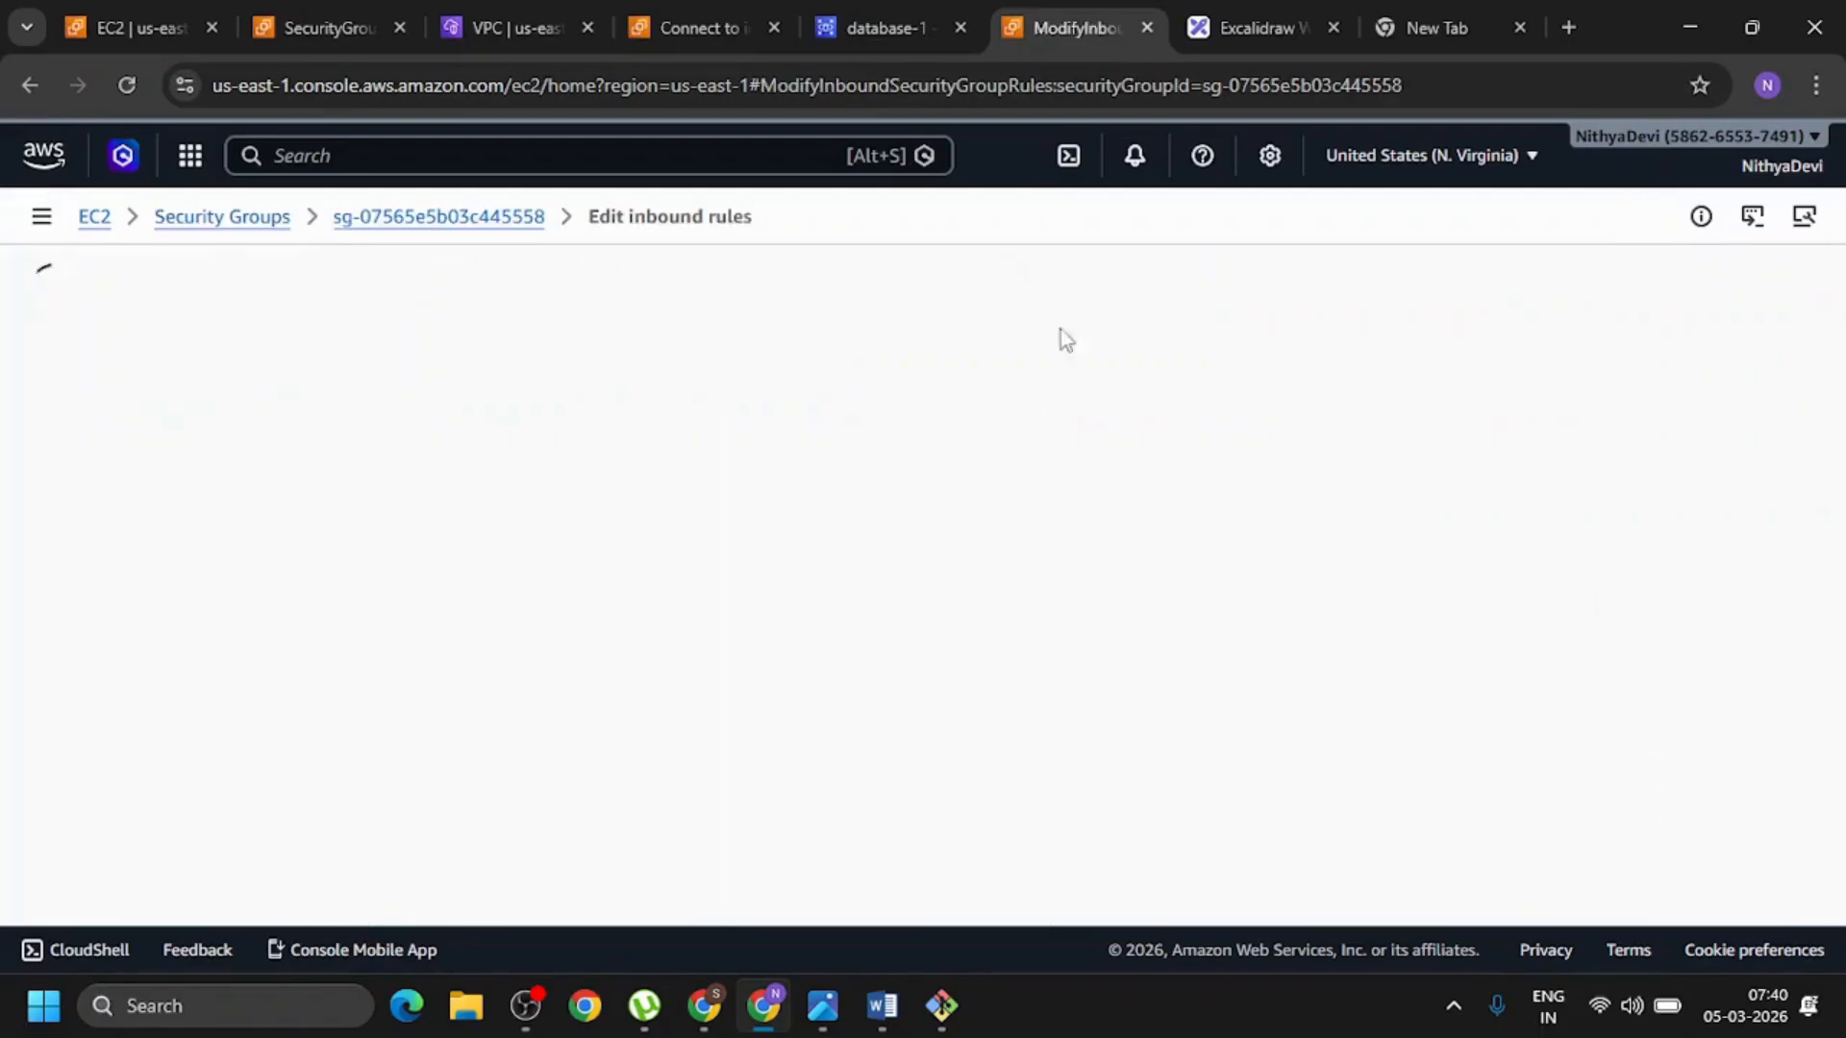
Check the launch-wizard-54 security group in the other tabs, then return to the rules editor
left_click(310, 3)
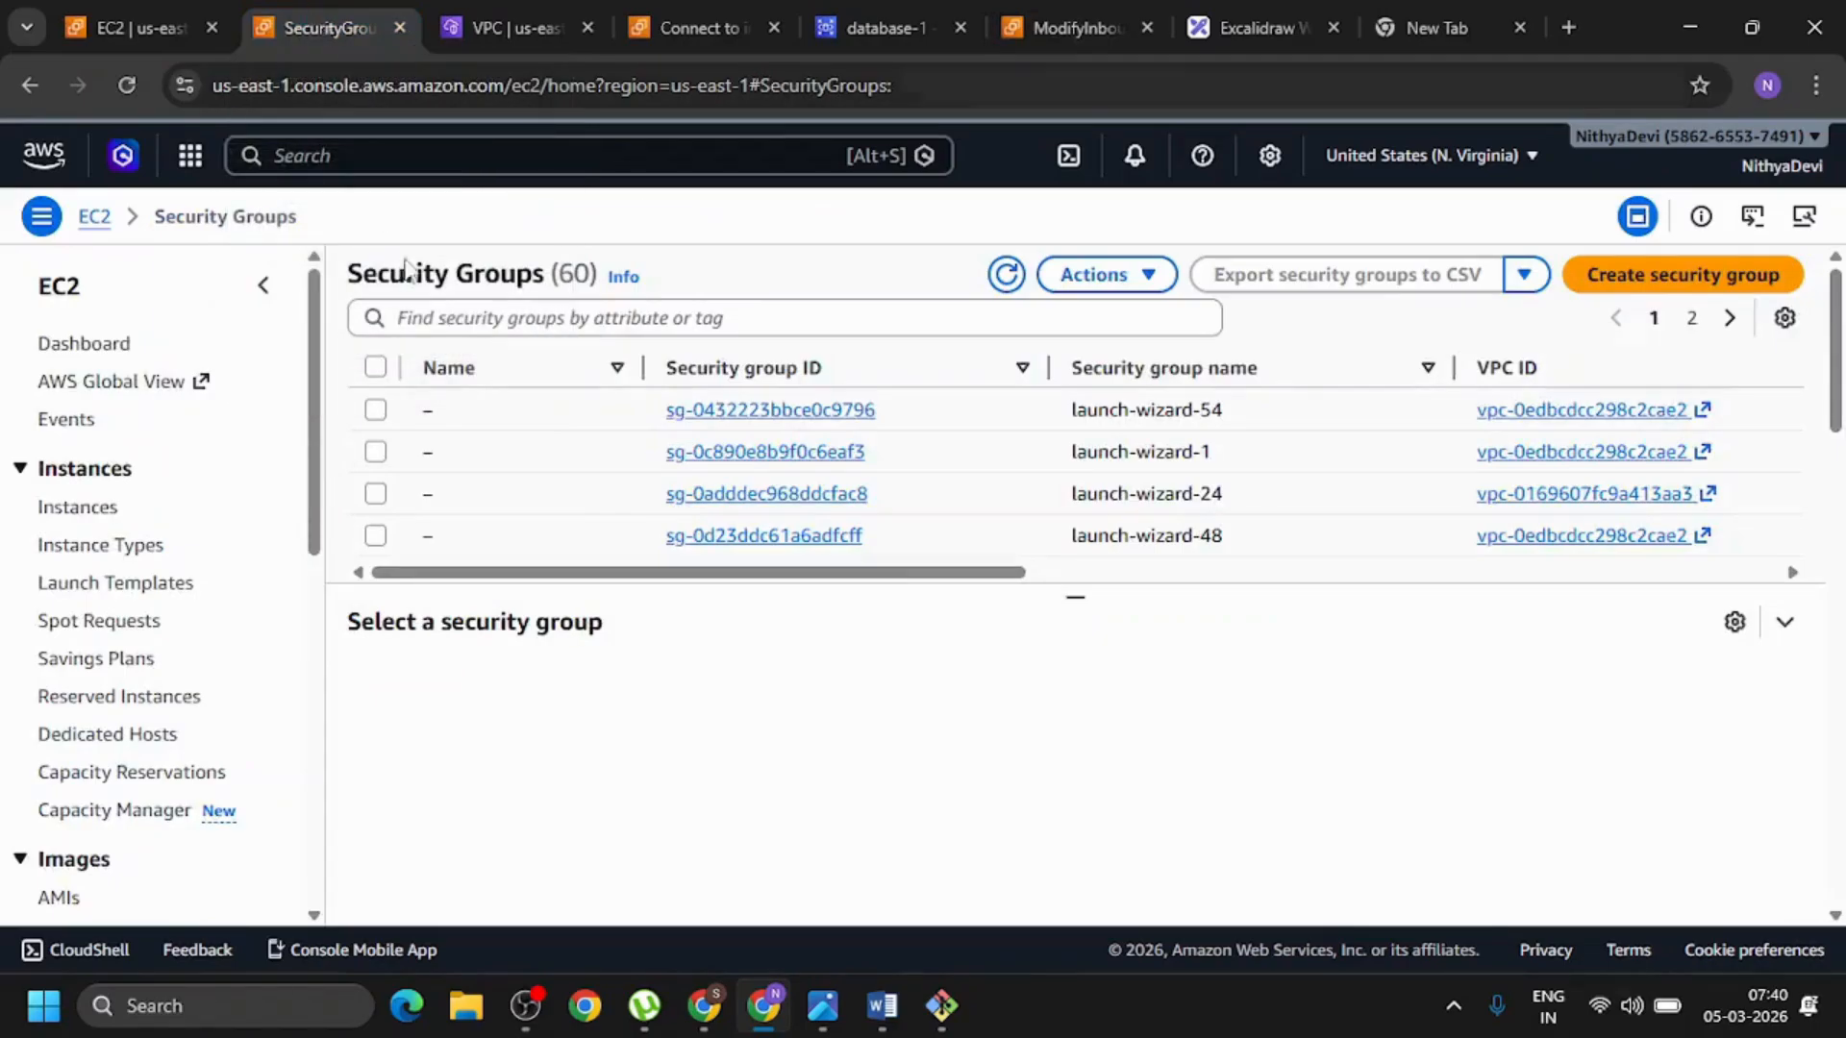
left_click(132, 21)
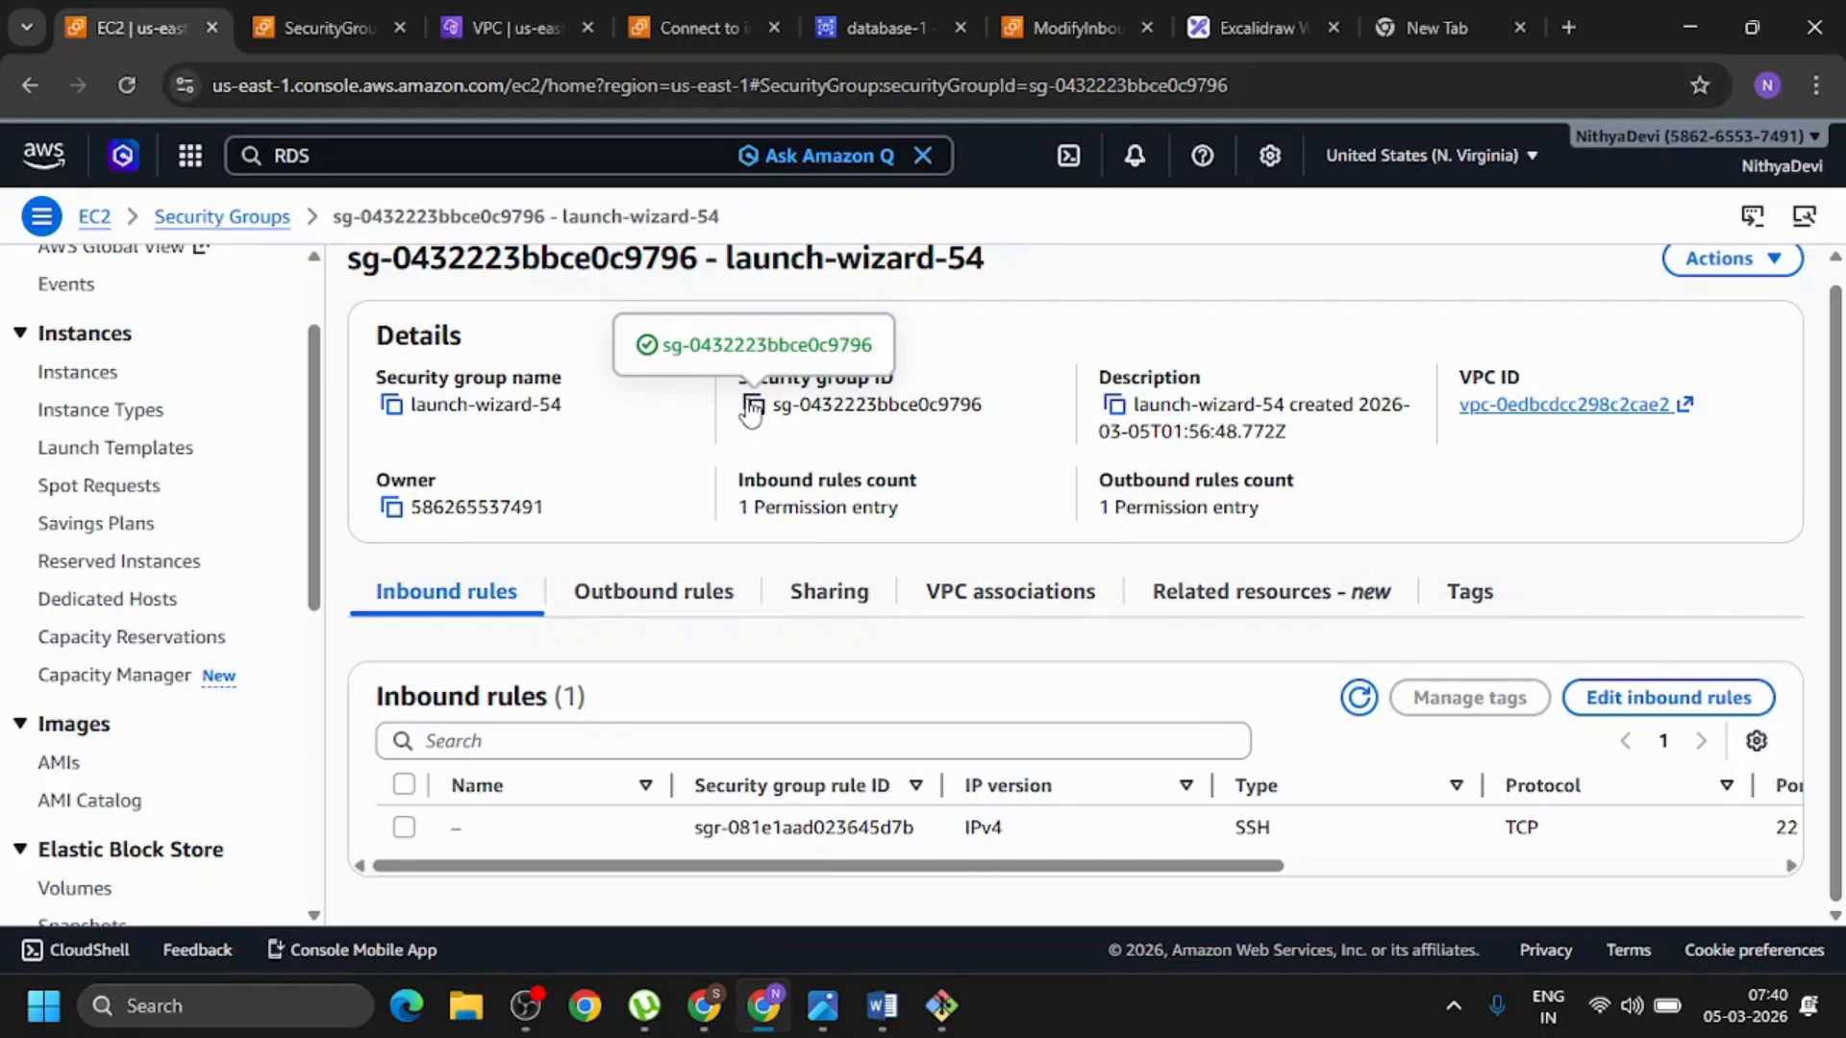
left_click(700, 19)
left_click(492, 31)
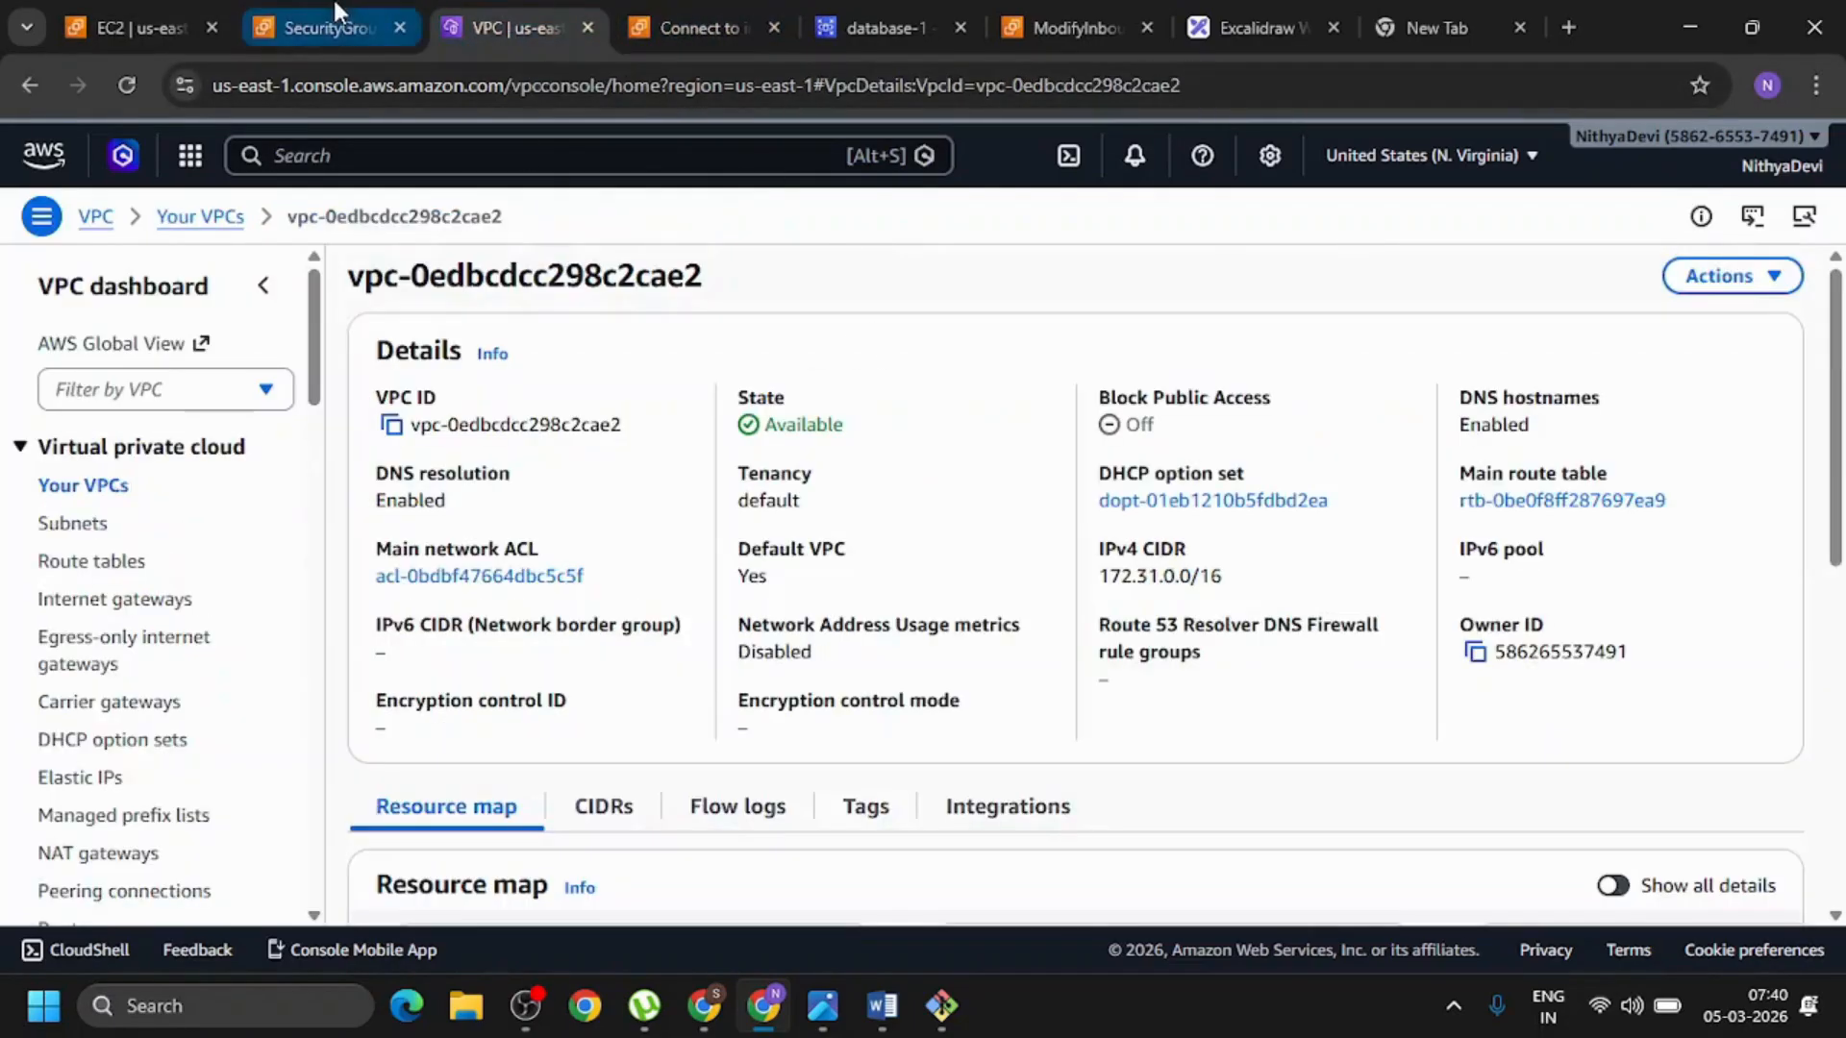
left_click(326, 27)
left_click(1072, 27)
Set the MYSQL/Aurora rule's source to launch-wizard-54 (sg-0432223bbce0c9796) and save the rules
left_click(1323, 550)
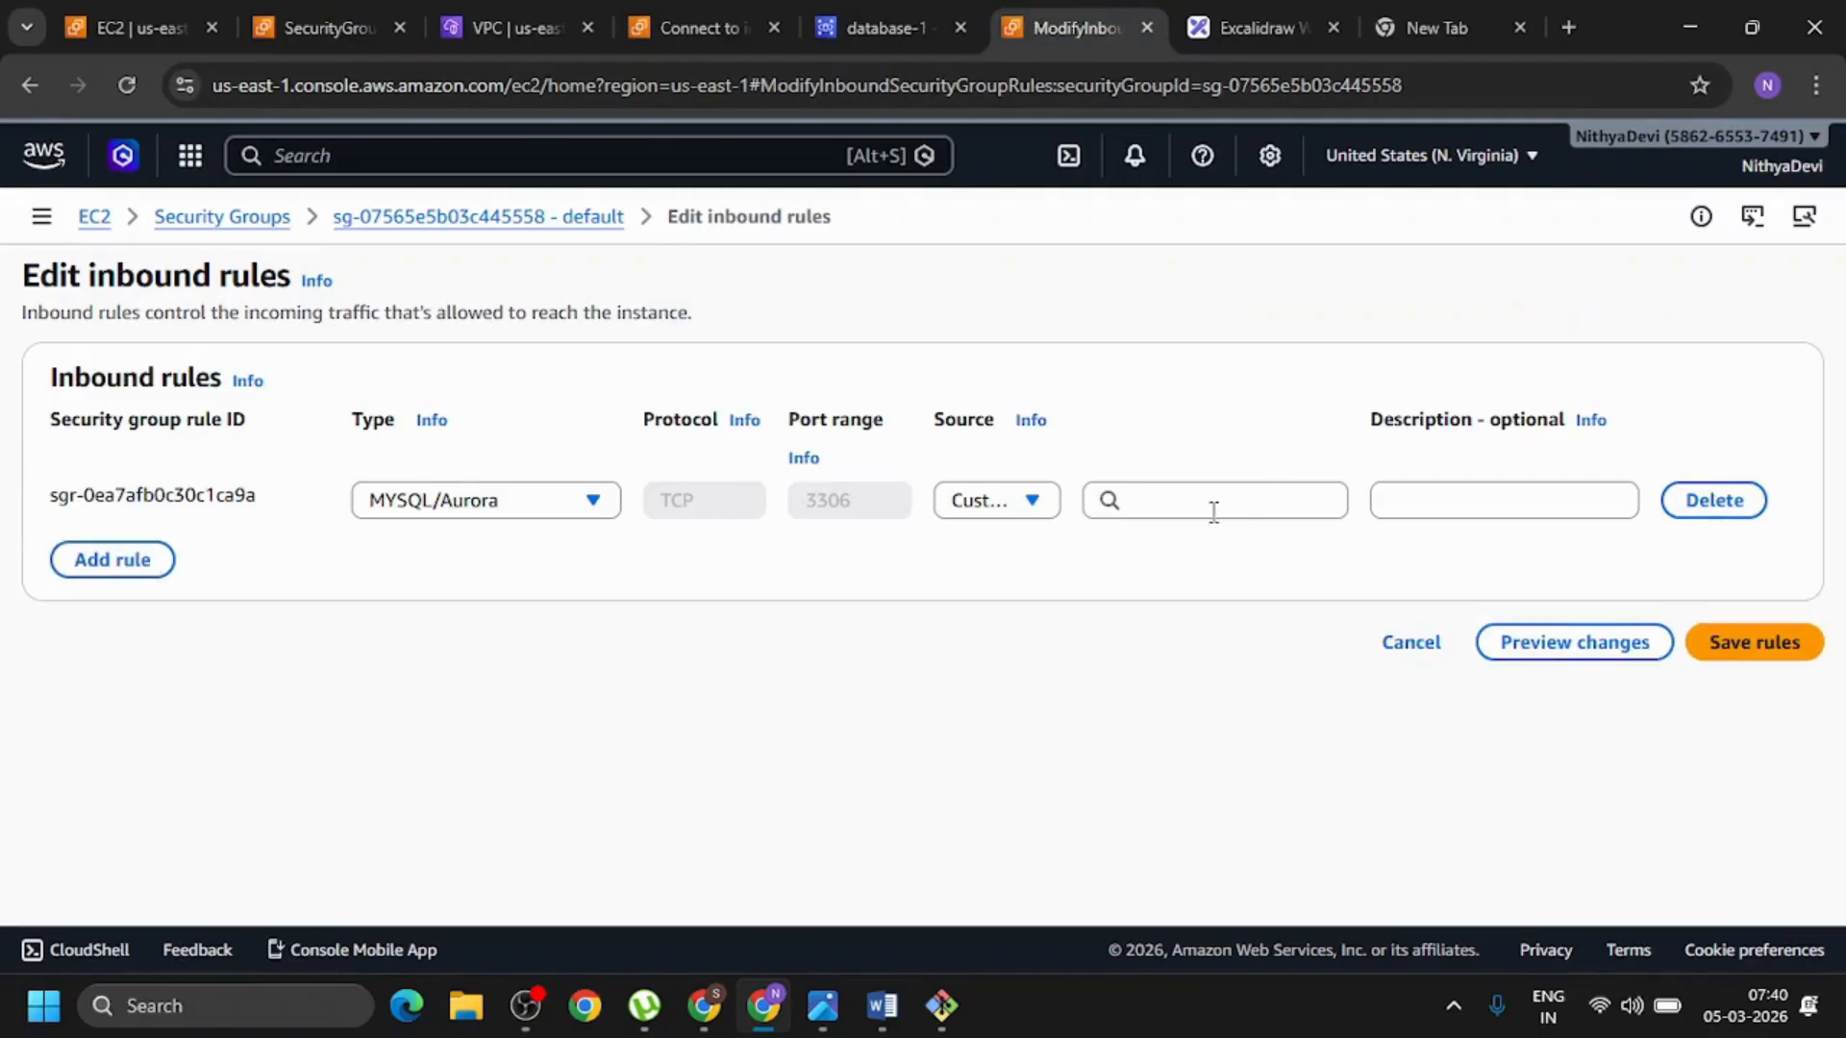
left_click(1212, 502)
key("ctrl+v")
left_click(1496, 540)
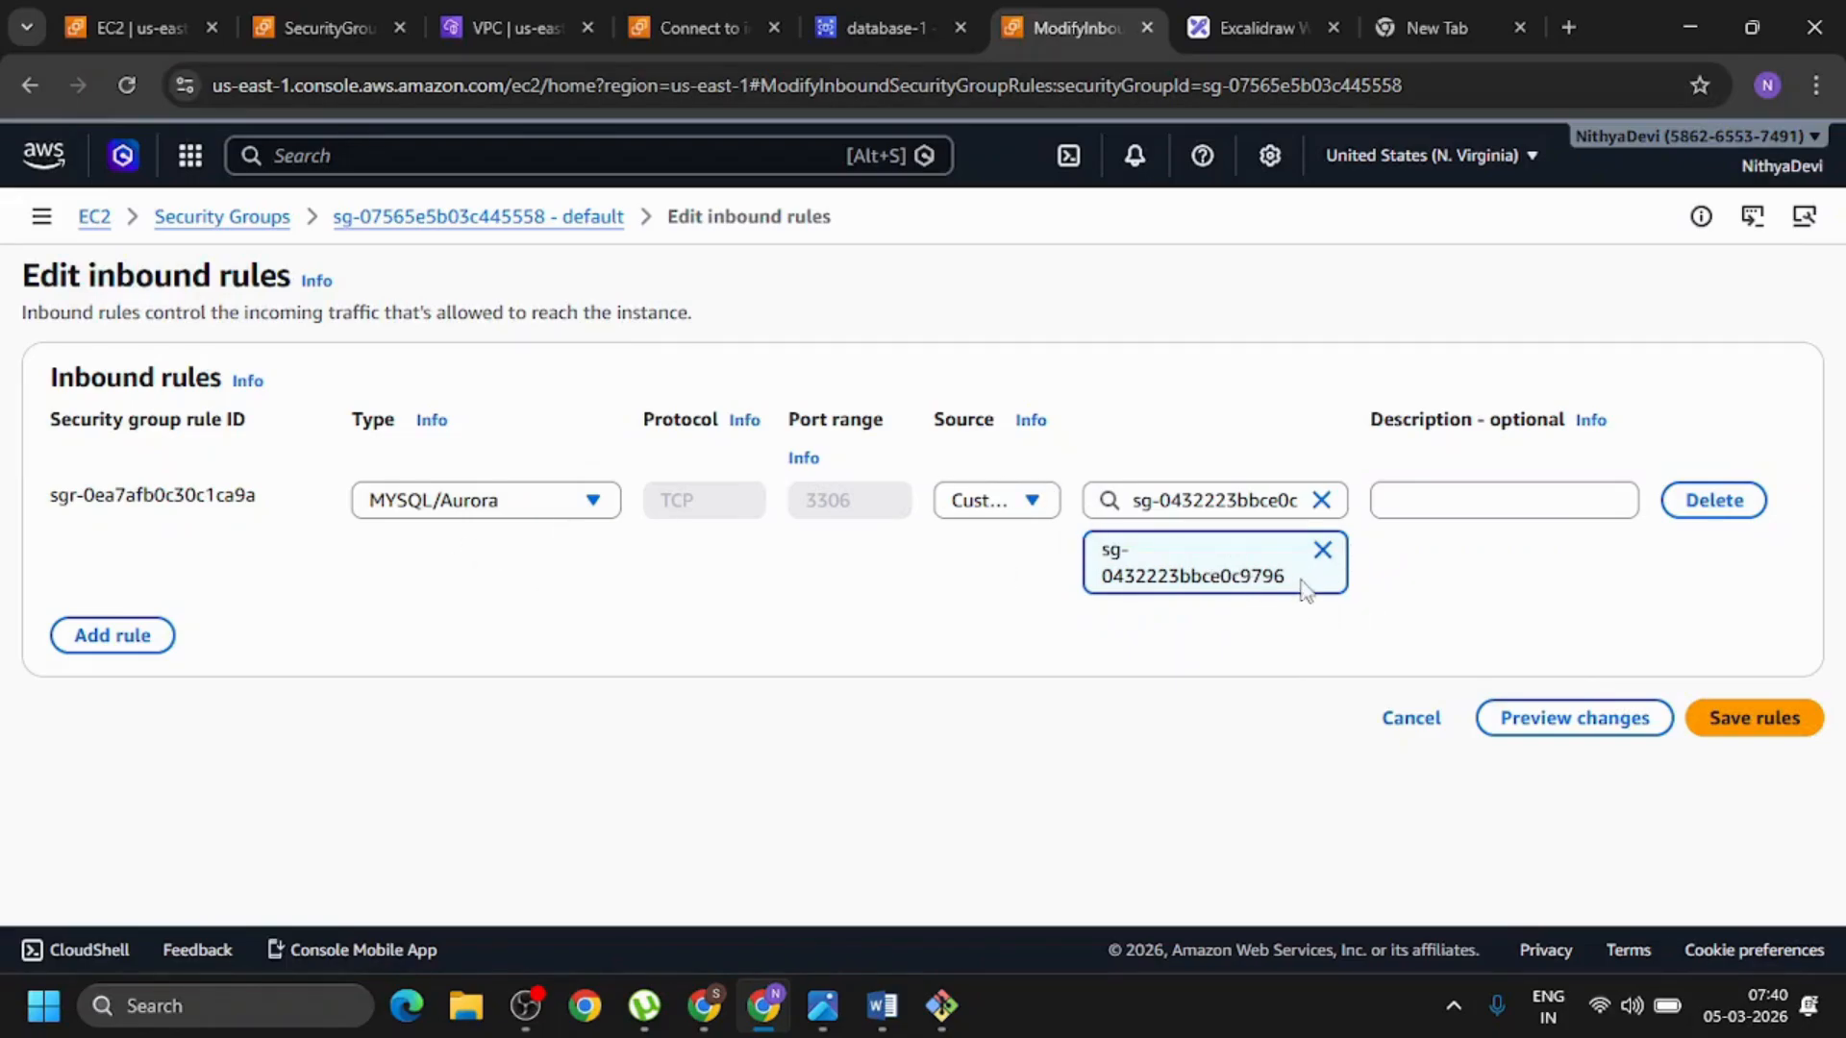
left_click(1760, 718)
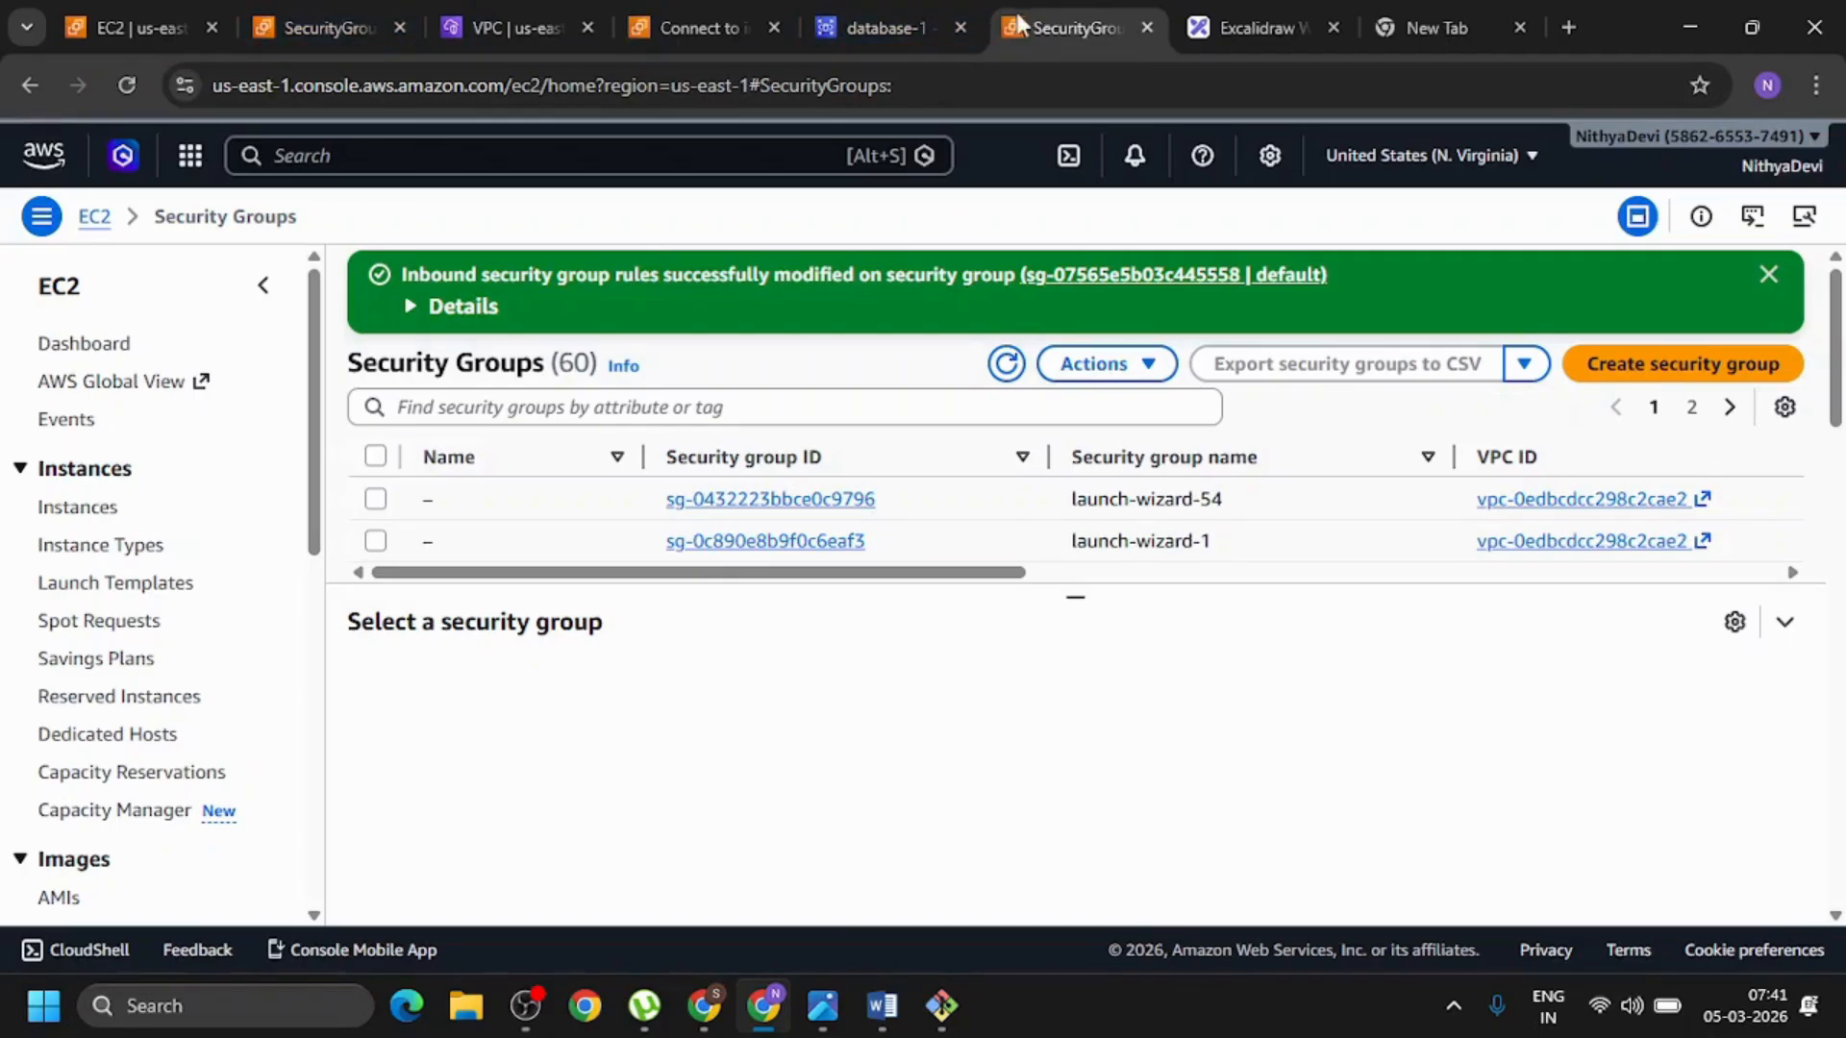
Return to database-1, now Available, and view its configuration: MySQL 8.4.7, db.t3.micro, 20 GiB
left_click(860, 15)
scroll(765, 521, "up", 15)
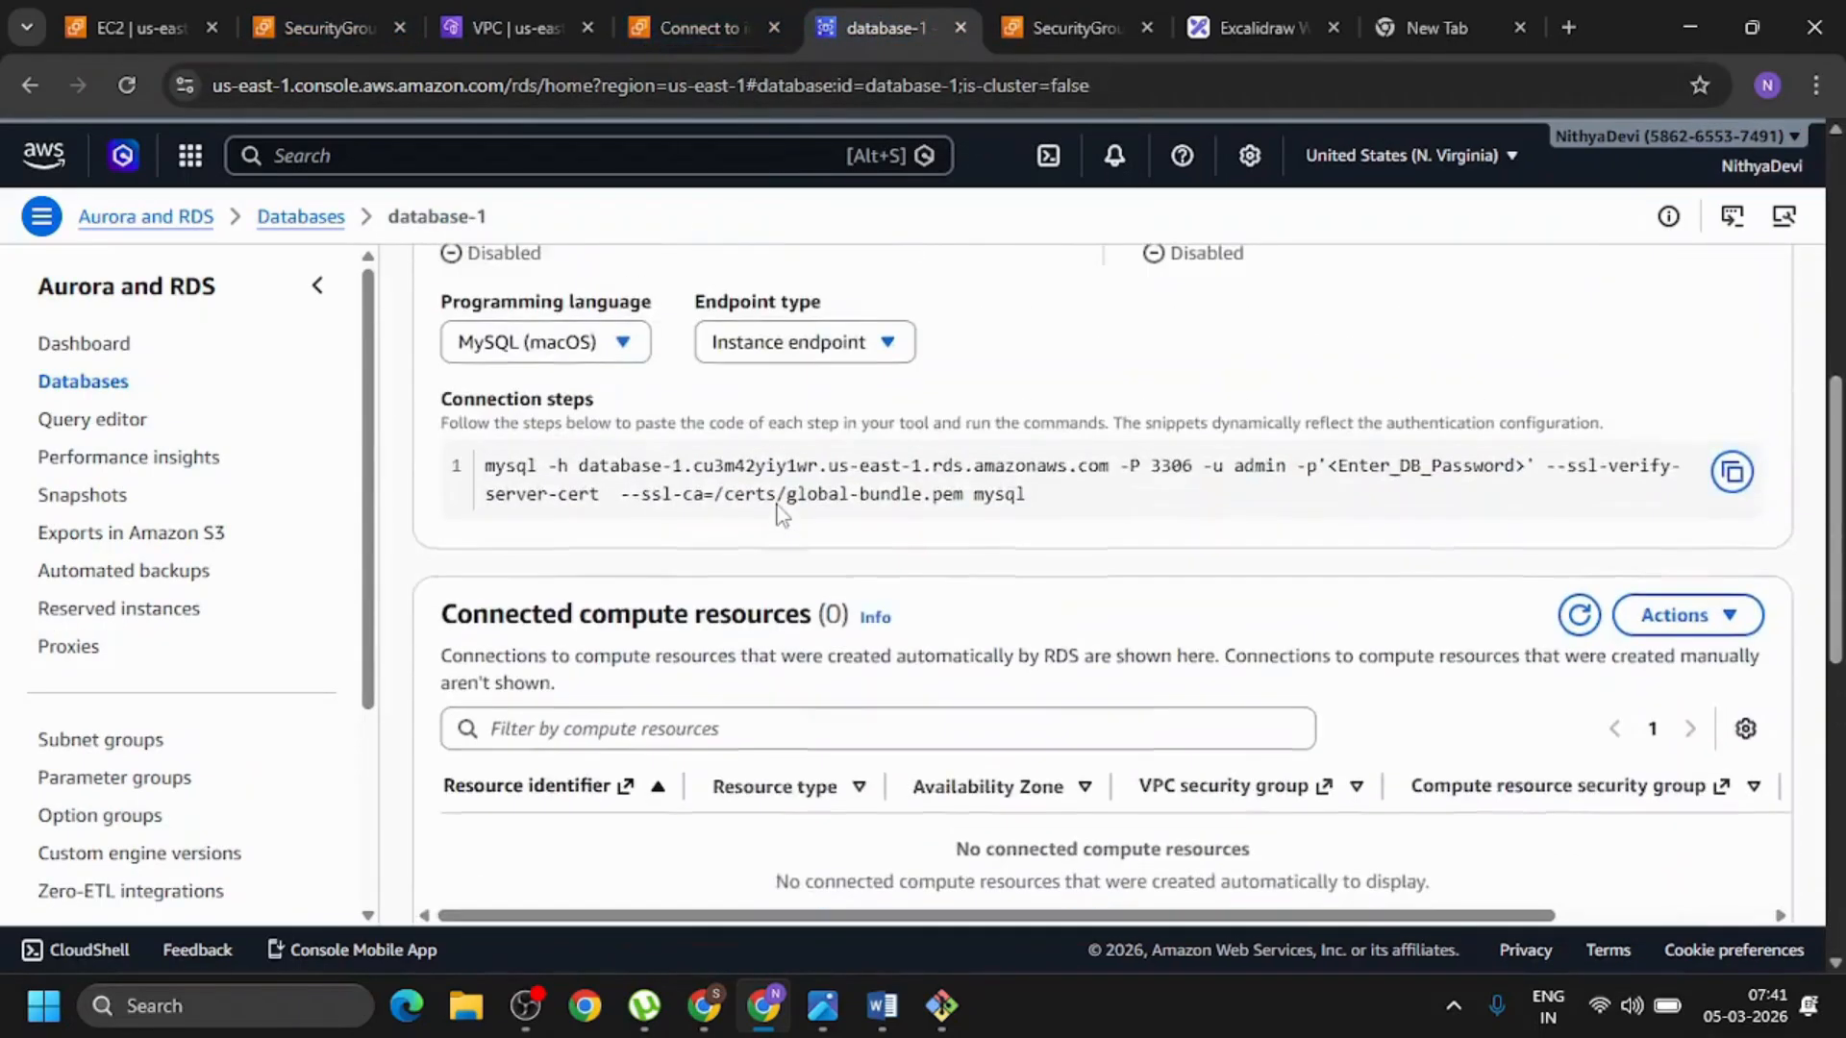
scroll(738, 659, "up", 3)
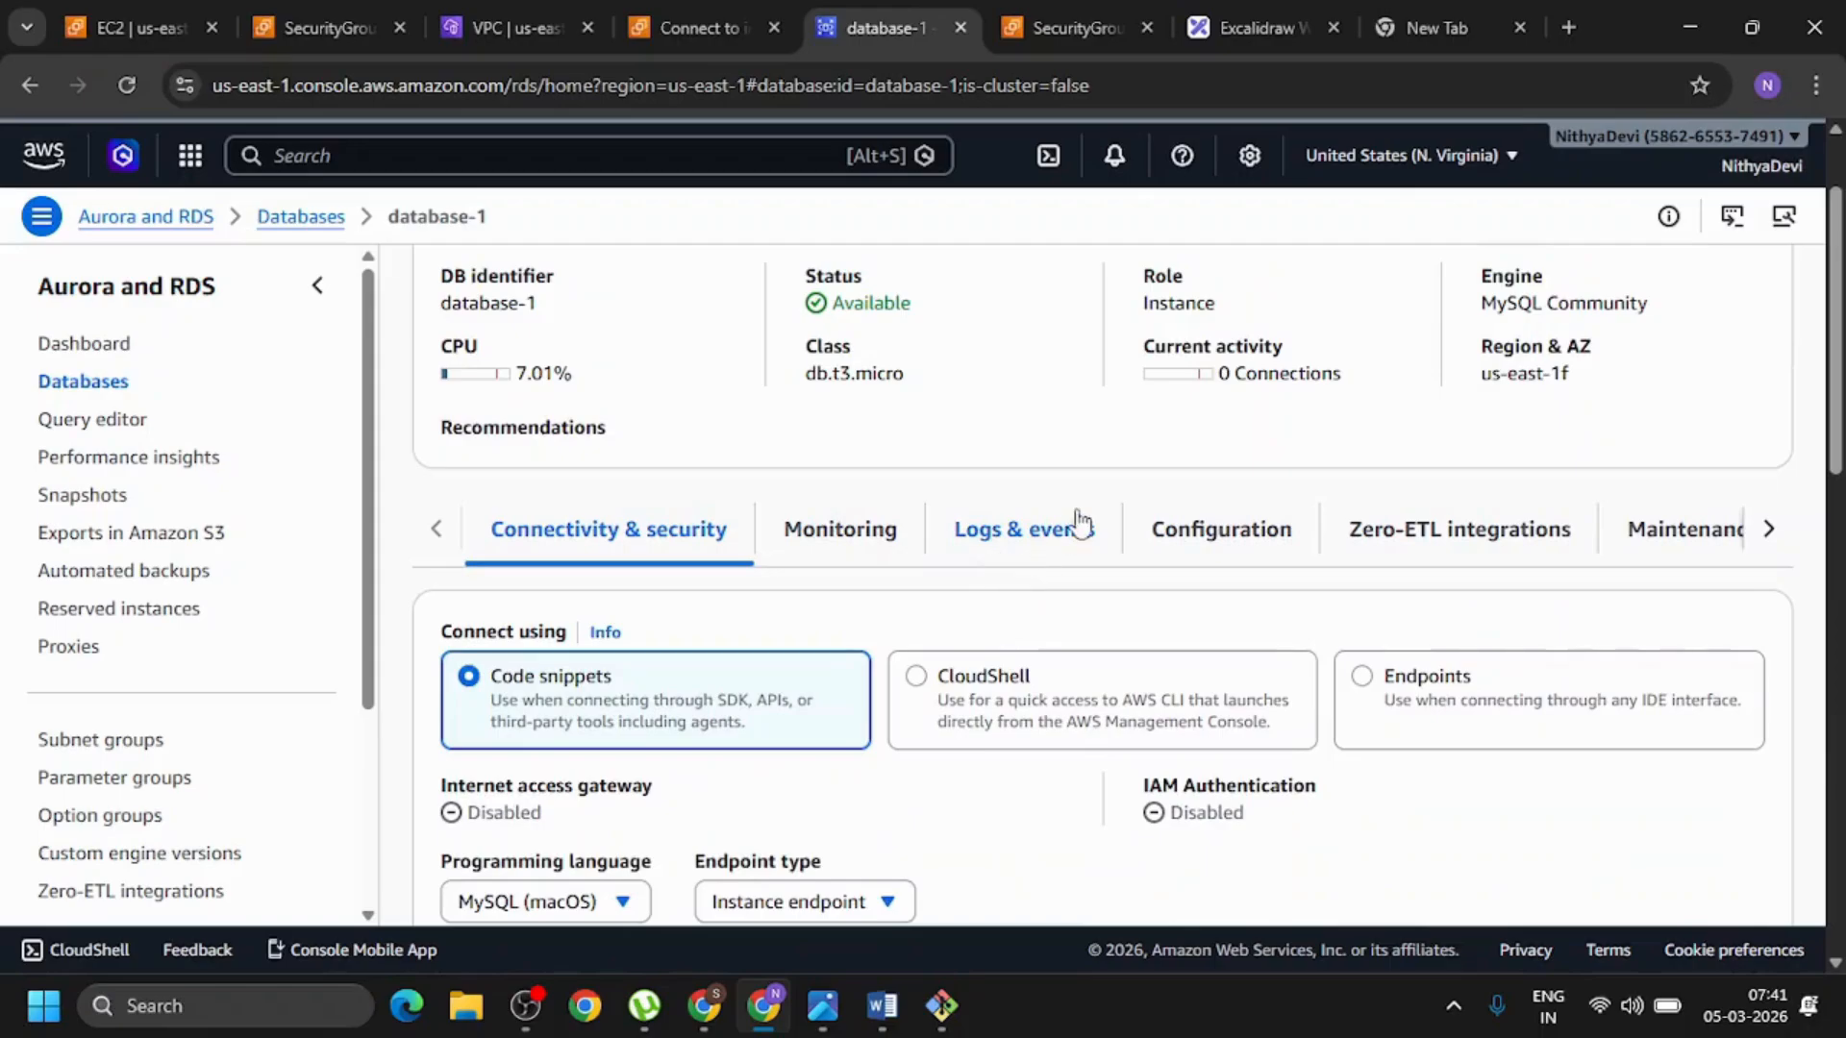
scroll(969, 635, "up", 1)
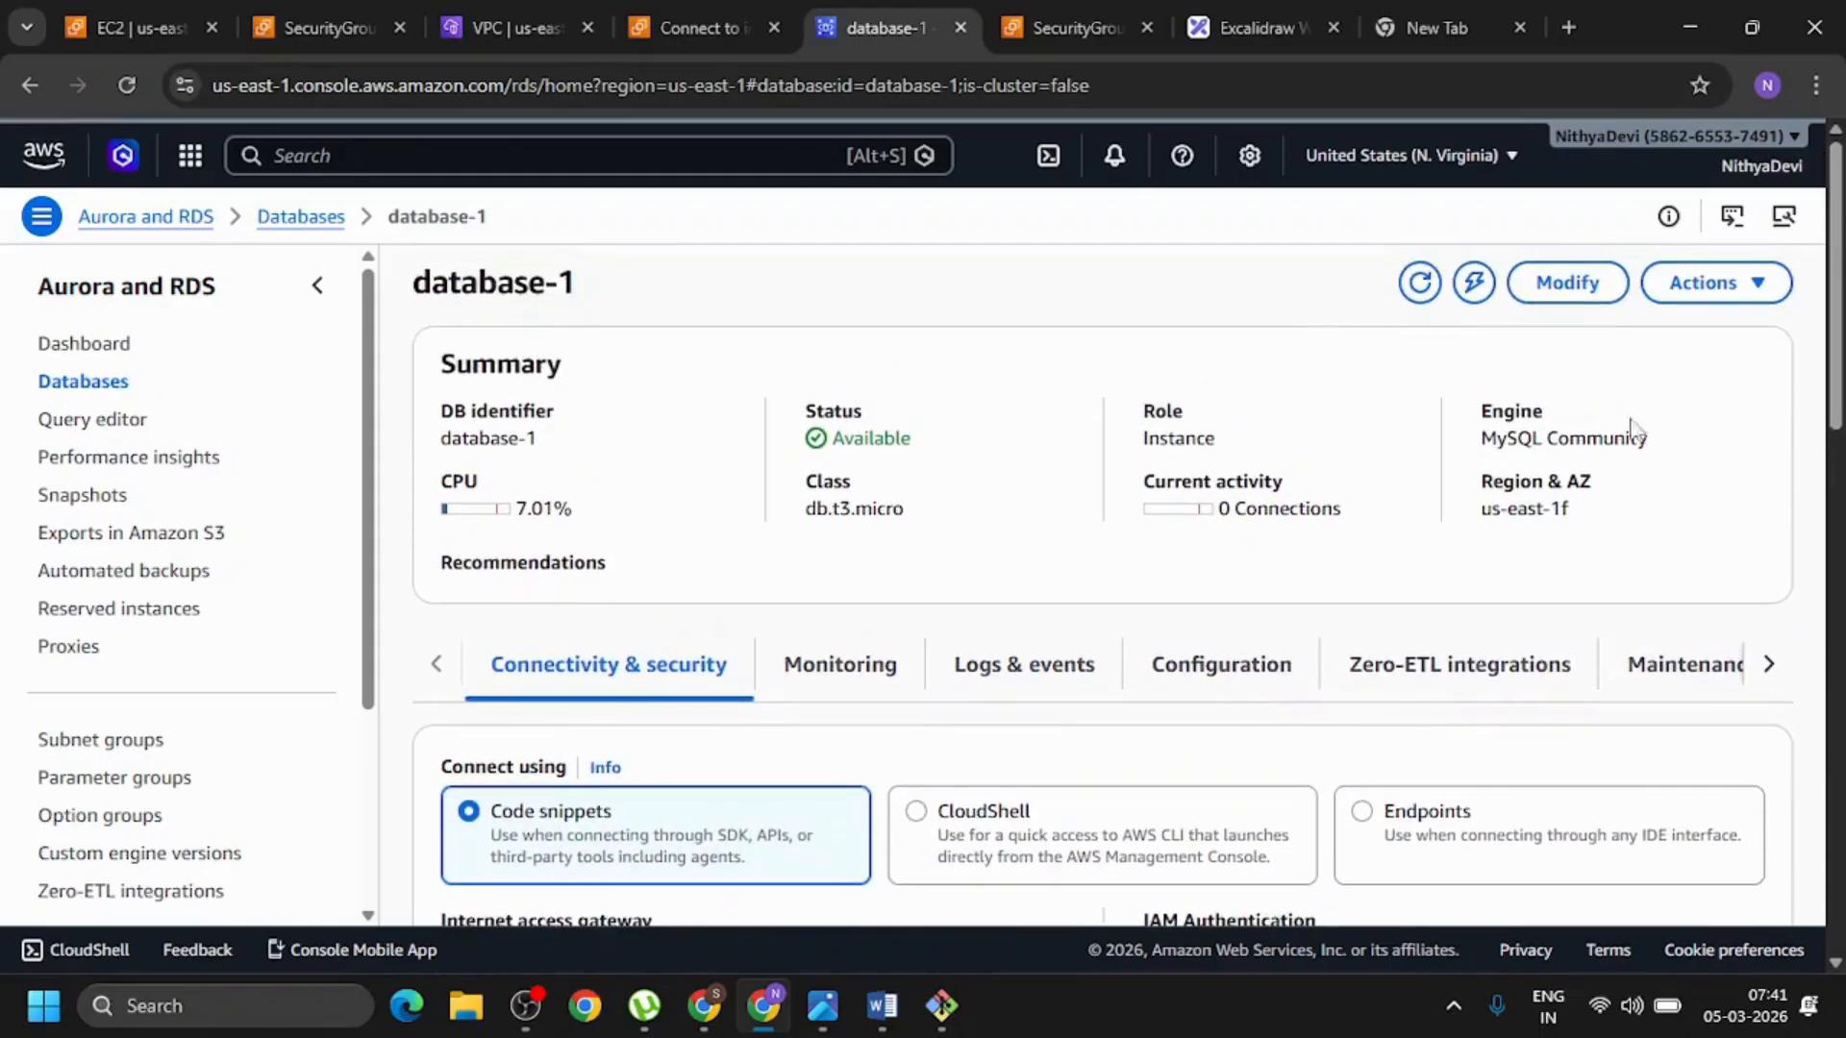
scroll(781, 708, "down", 5)
scroll(921, 716, "down", 5)
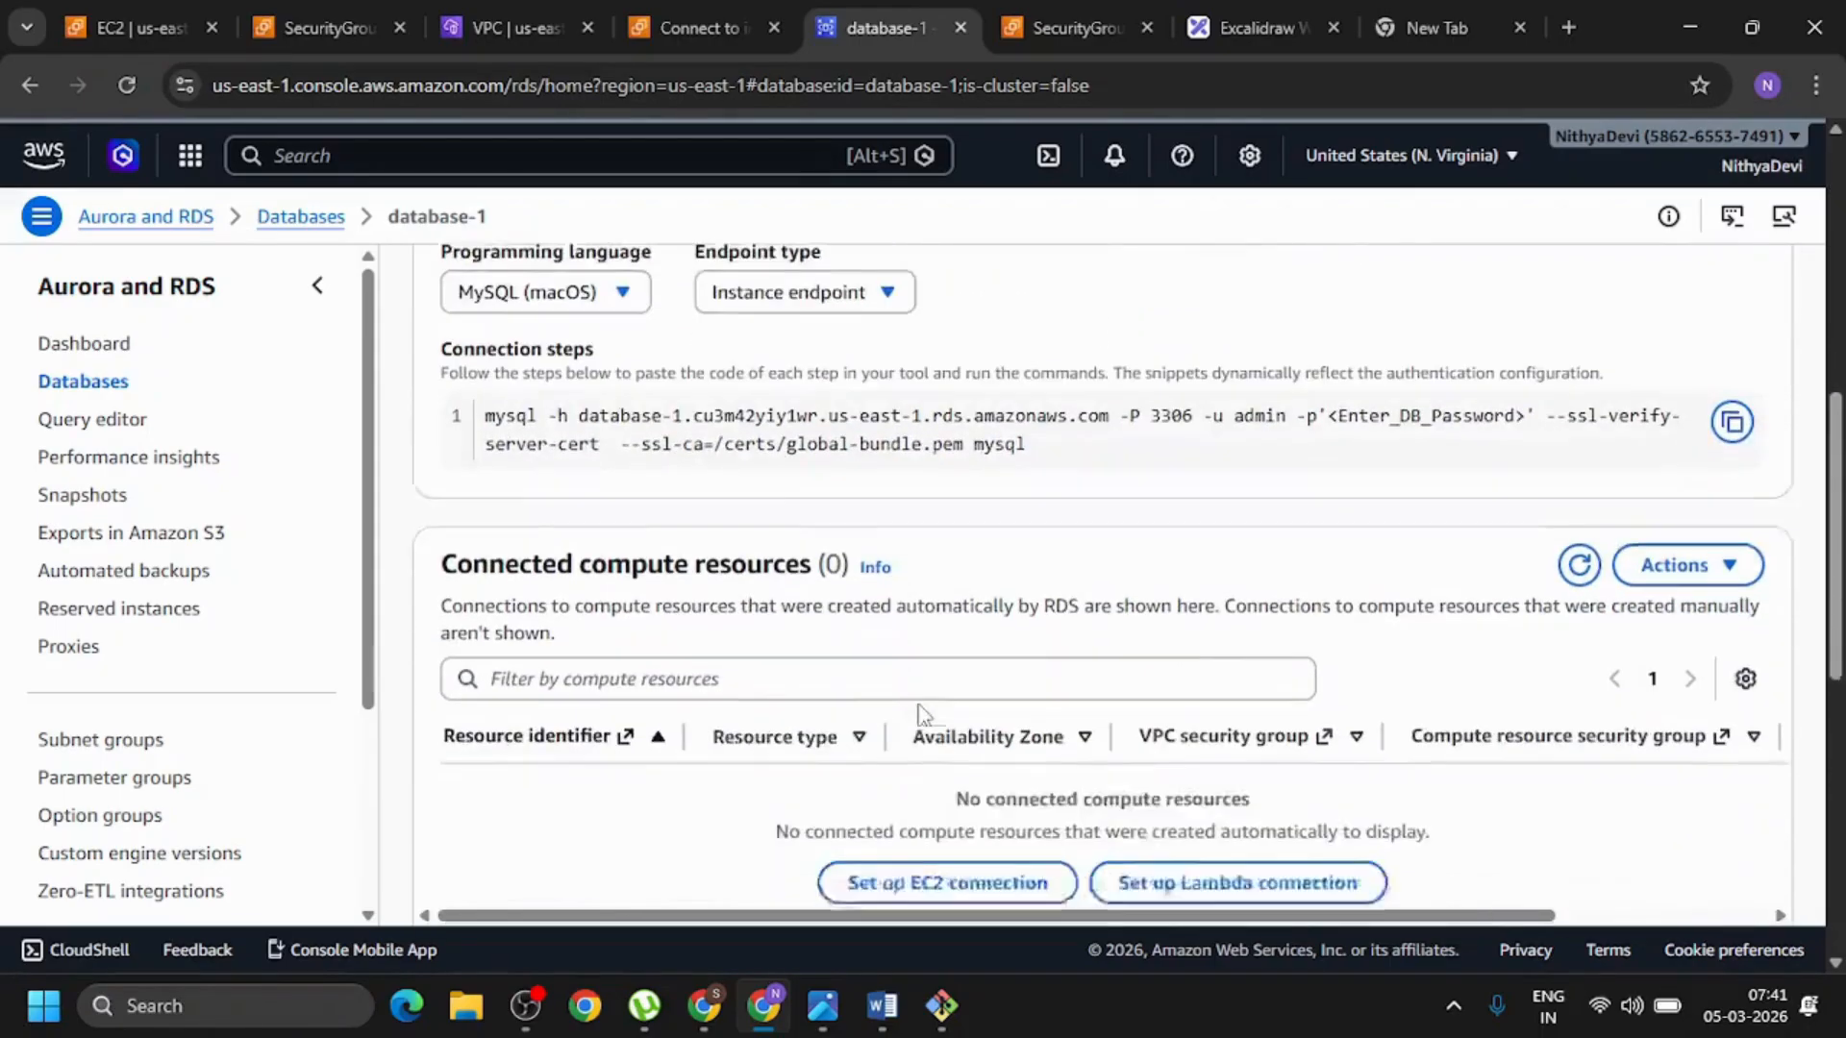
scroll(923, 713, "up", 10)
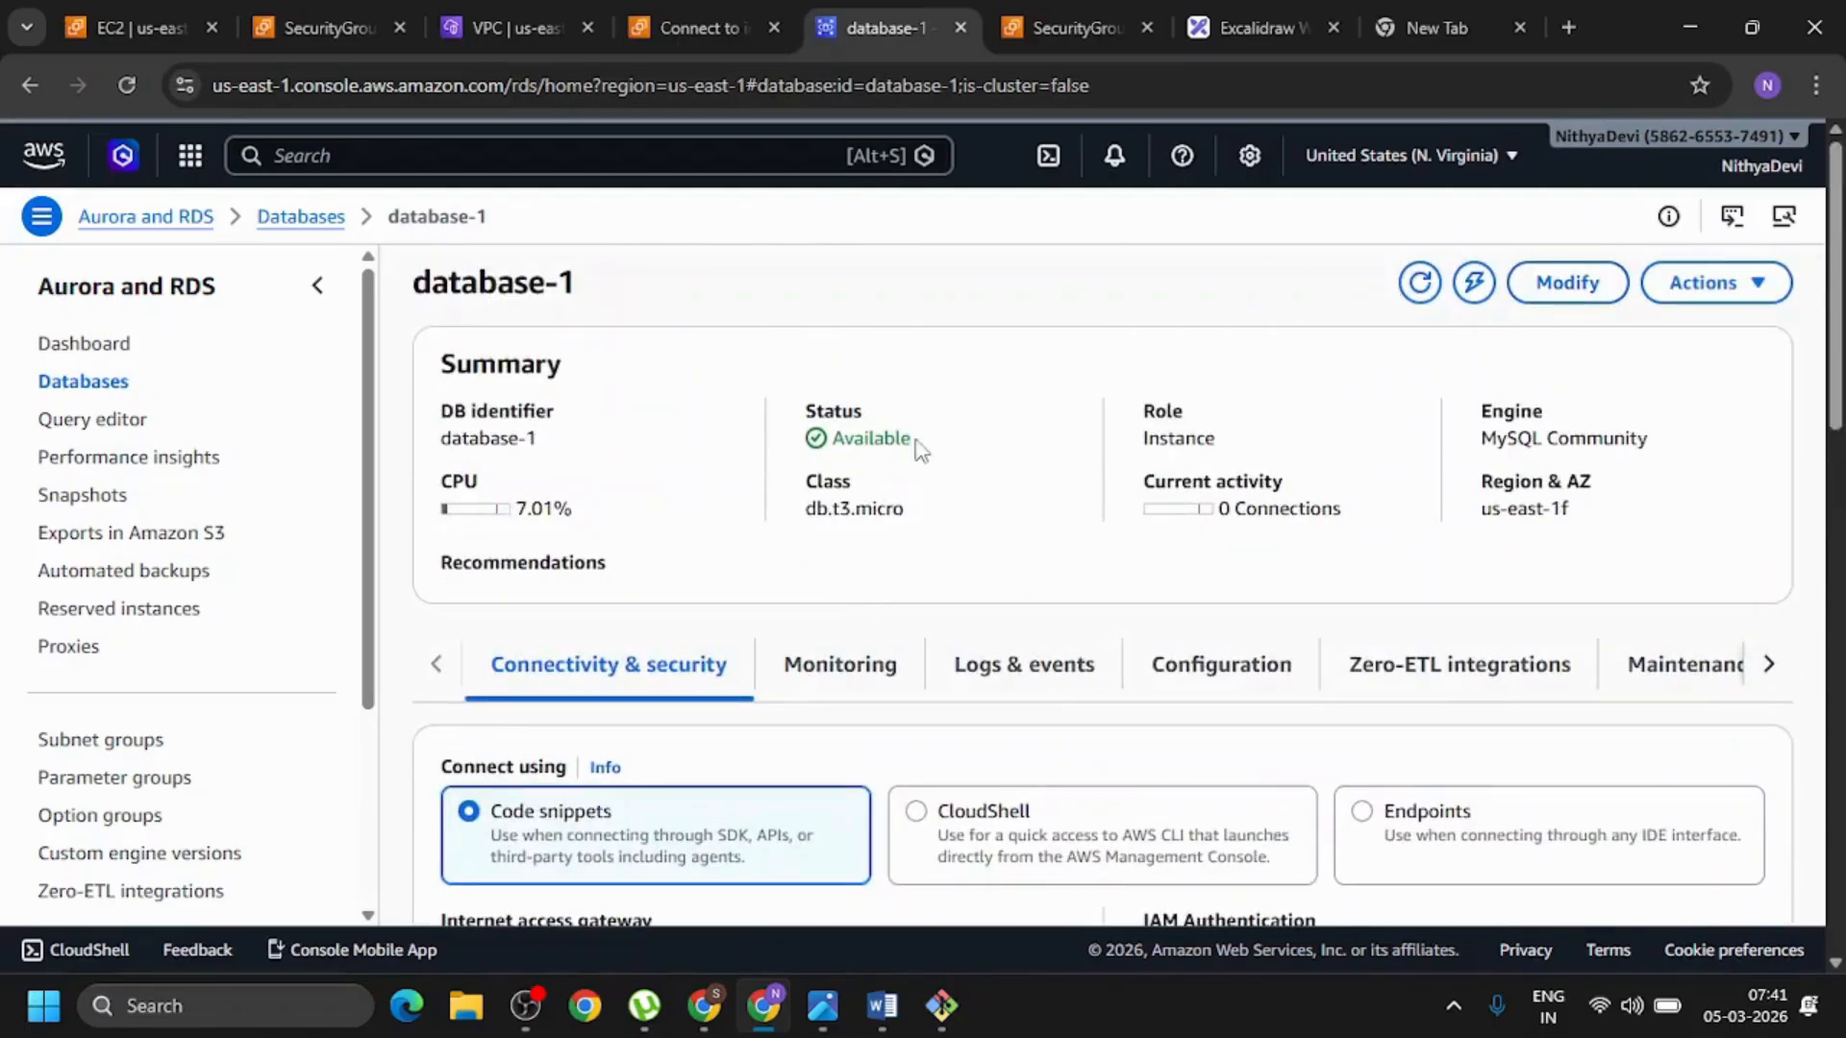
left_click(1243, 676)
scroll(1154, 721, "down", 10)
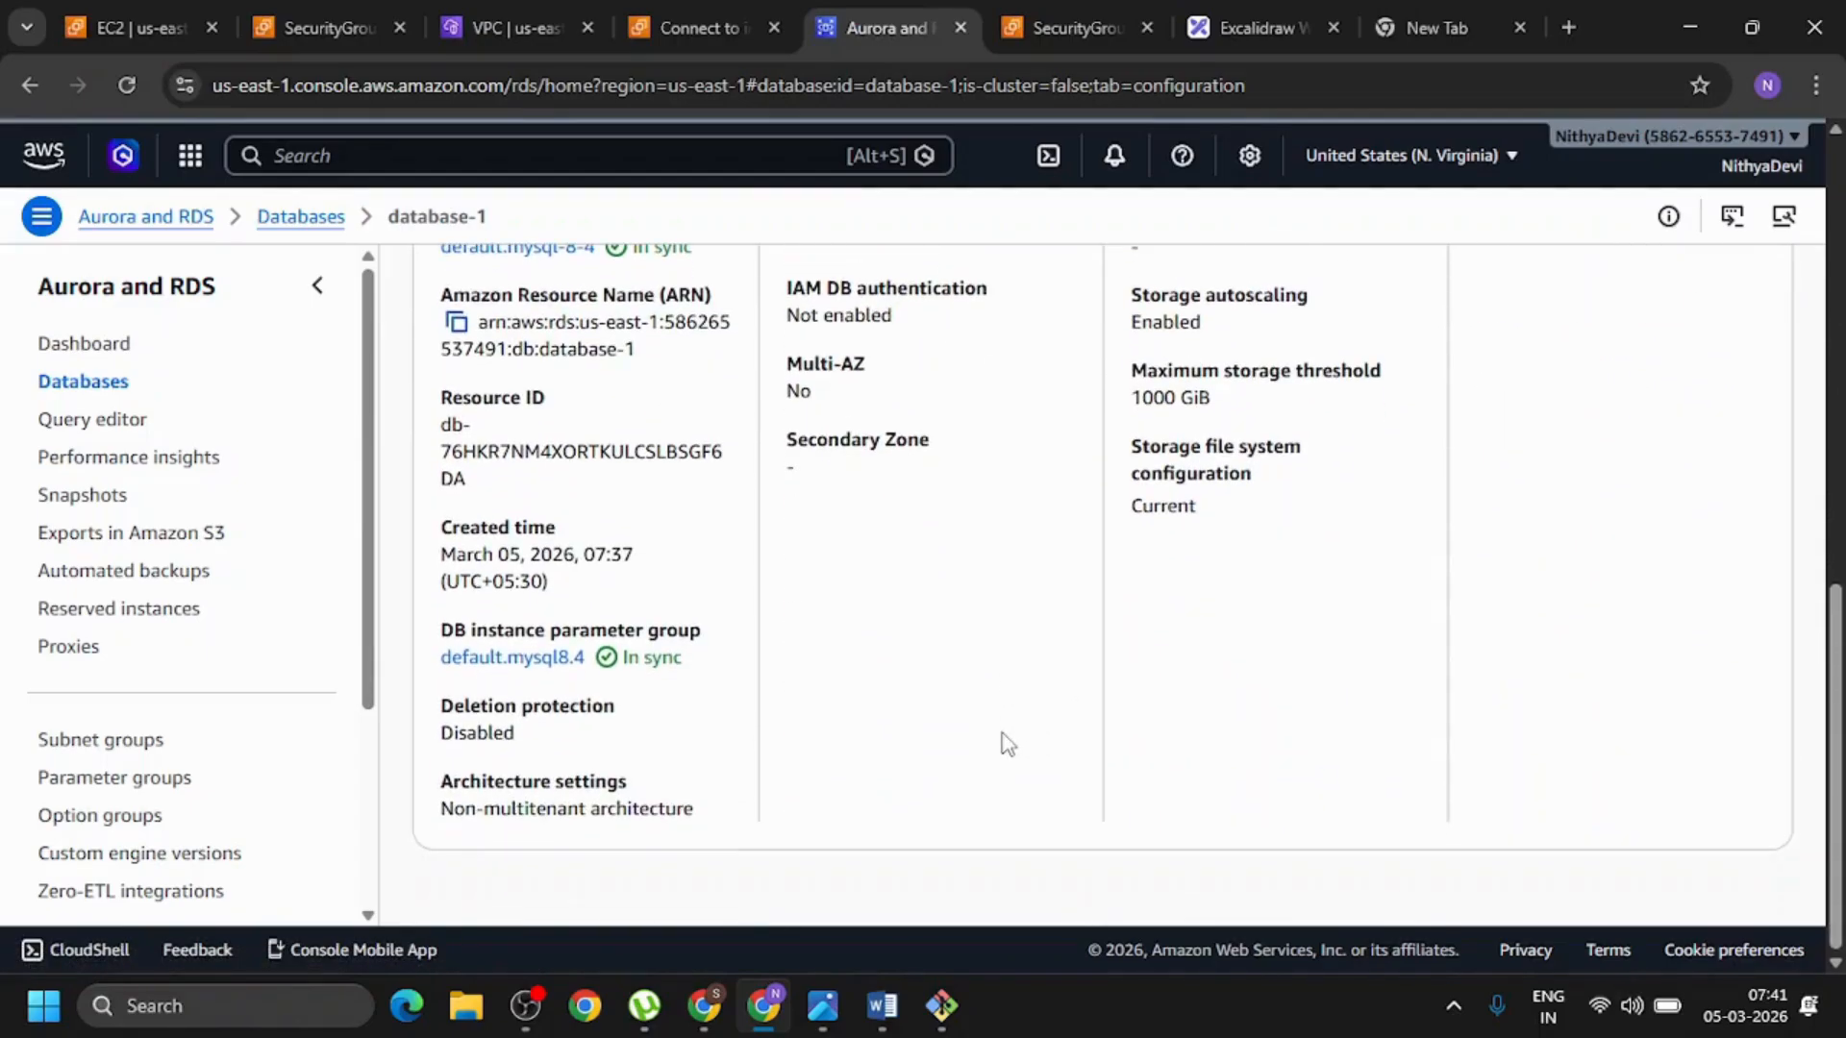
scroll(812, 766, "up", 3)
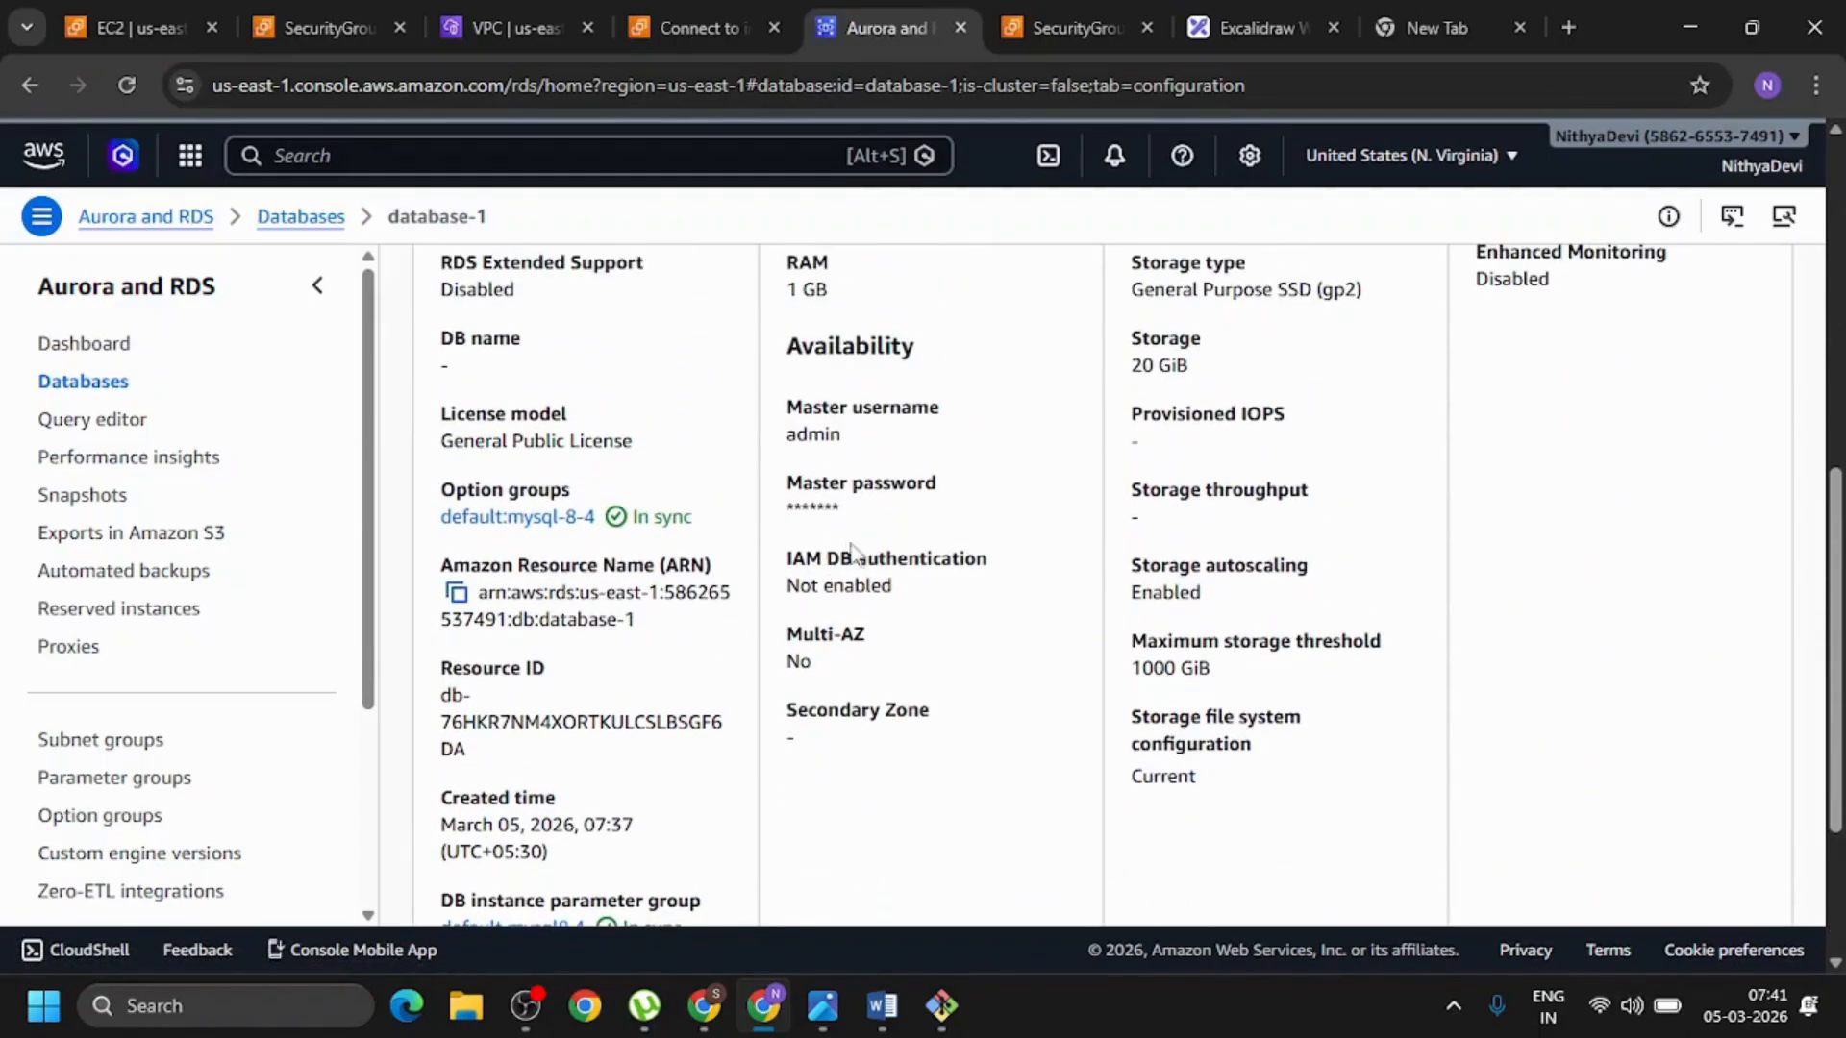
Reopen database-1 and copy its mysql connection command up to the -p option
scroll(1101, 483, "up", 8)
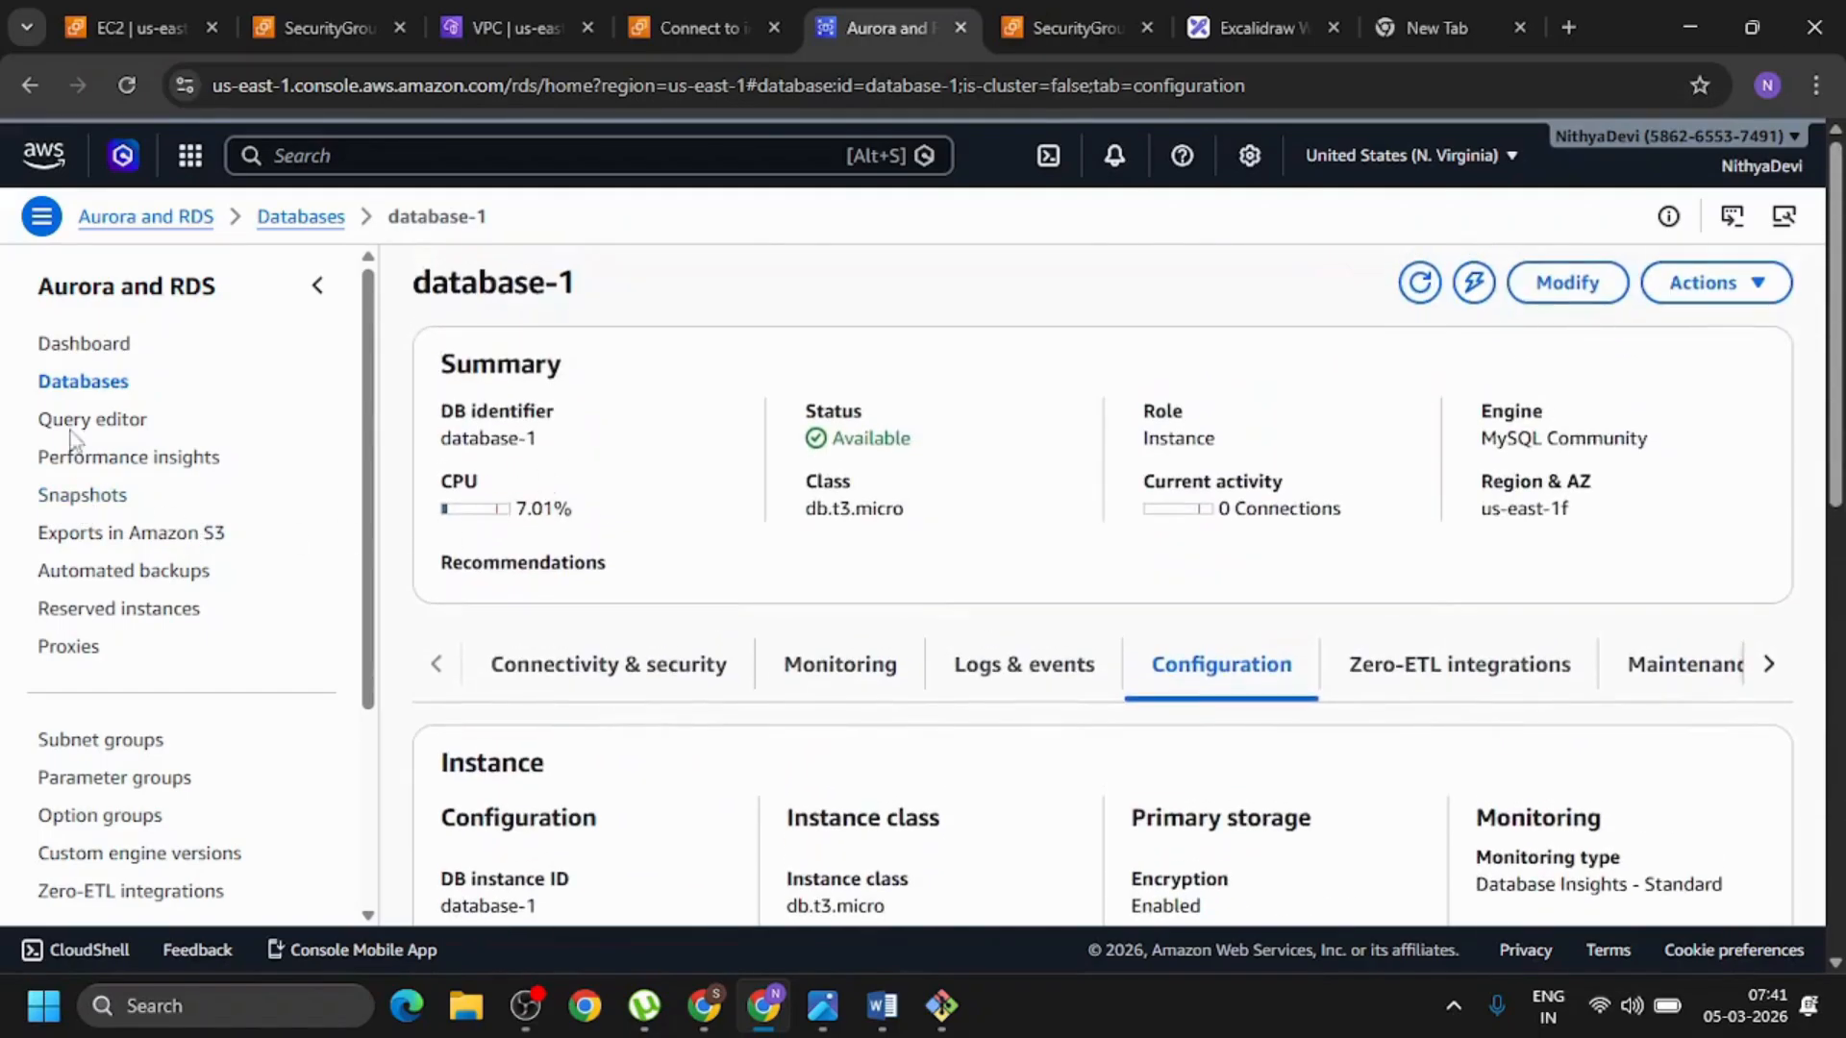
left_click(64, 382)
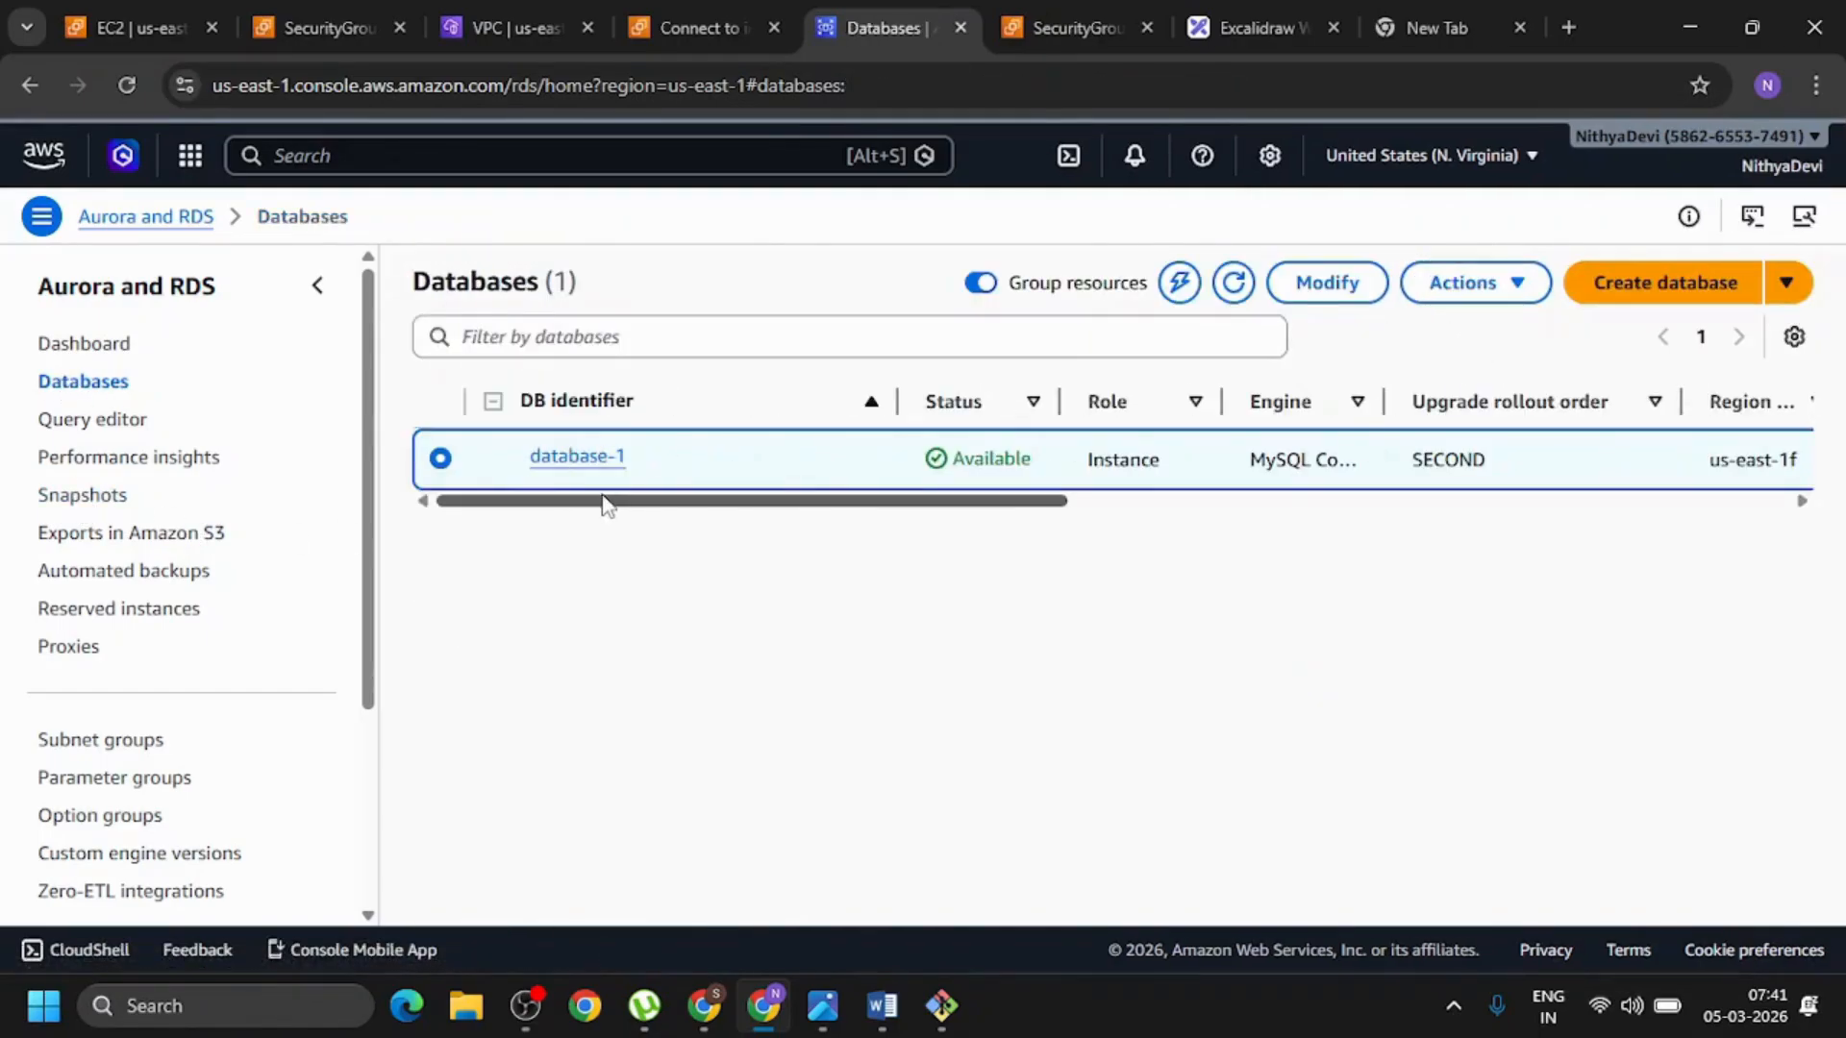
left_click(577, 458)
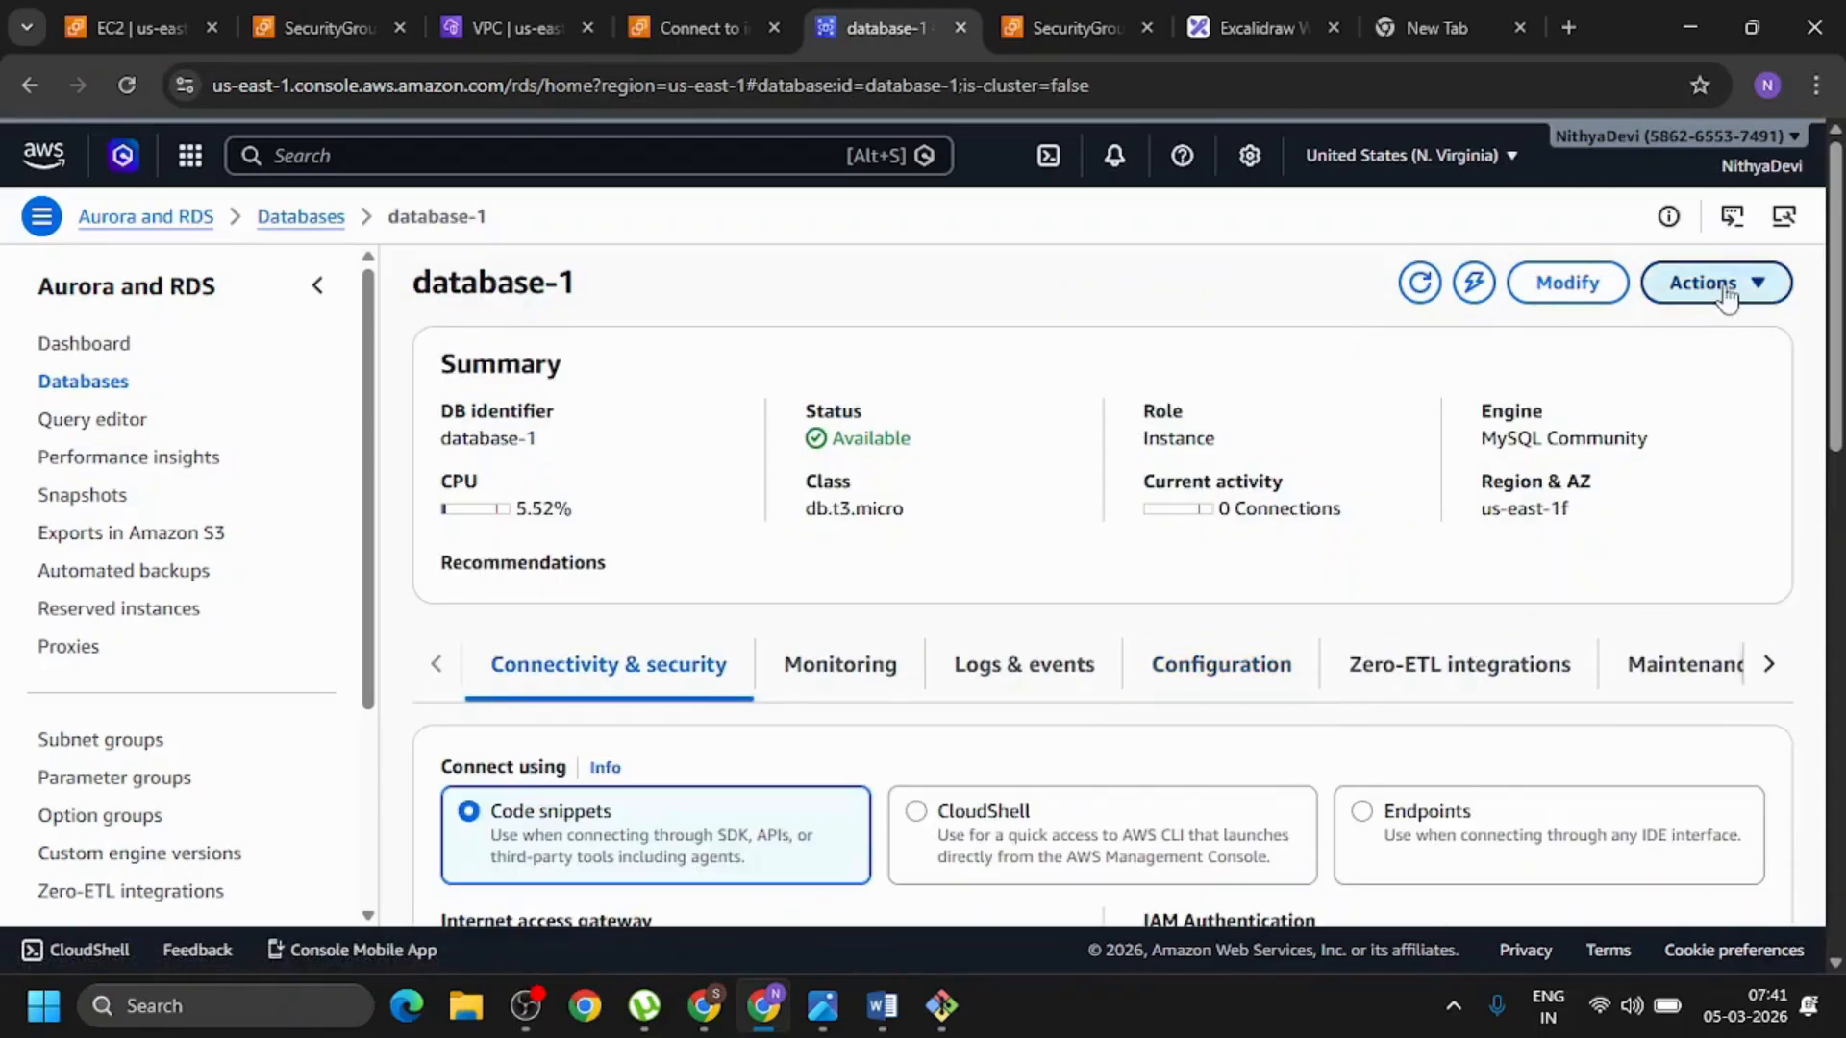
left_click(1726, 293)
left_click(1332, 377)
scroll(1134, 568, "down", 5)
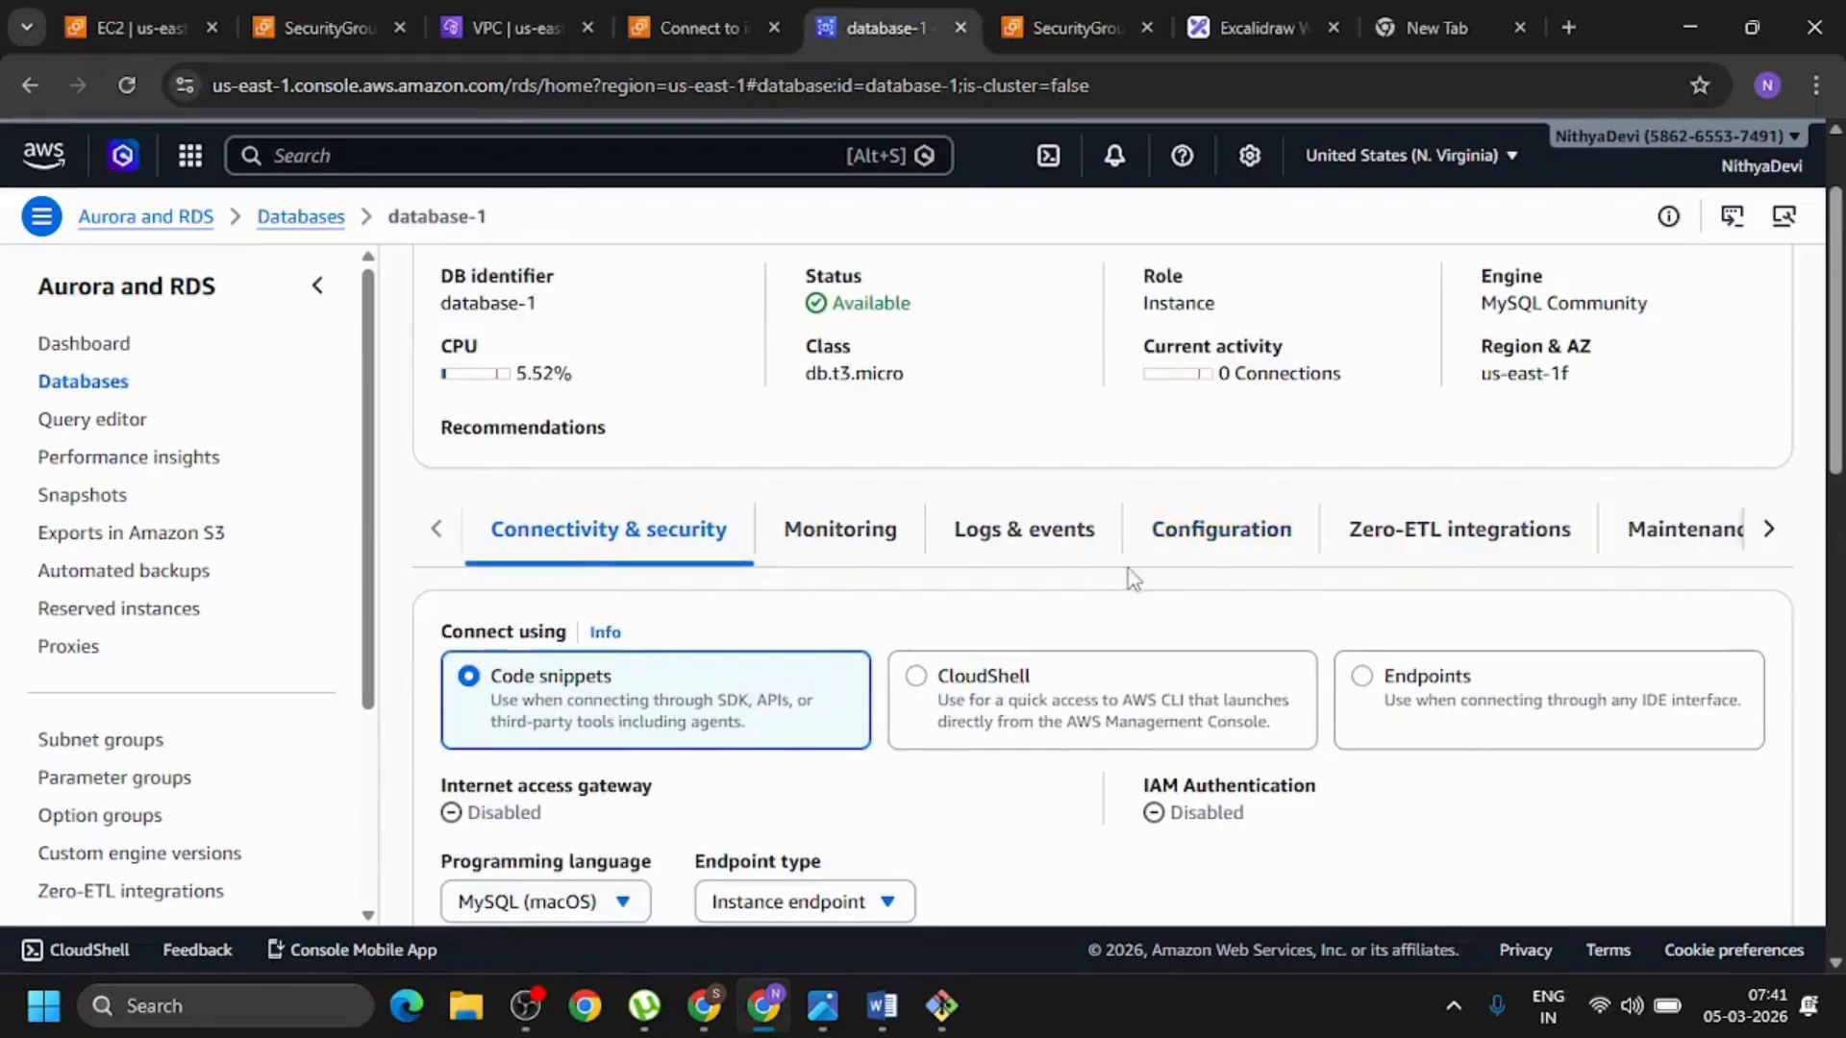
scroll(1058, 676, "down", 1)
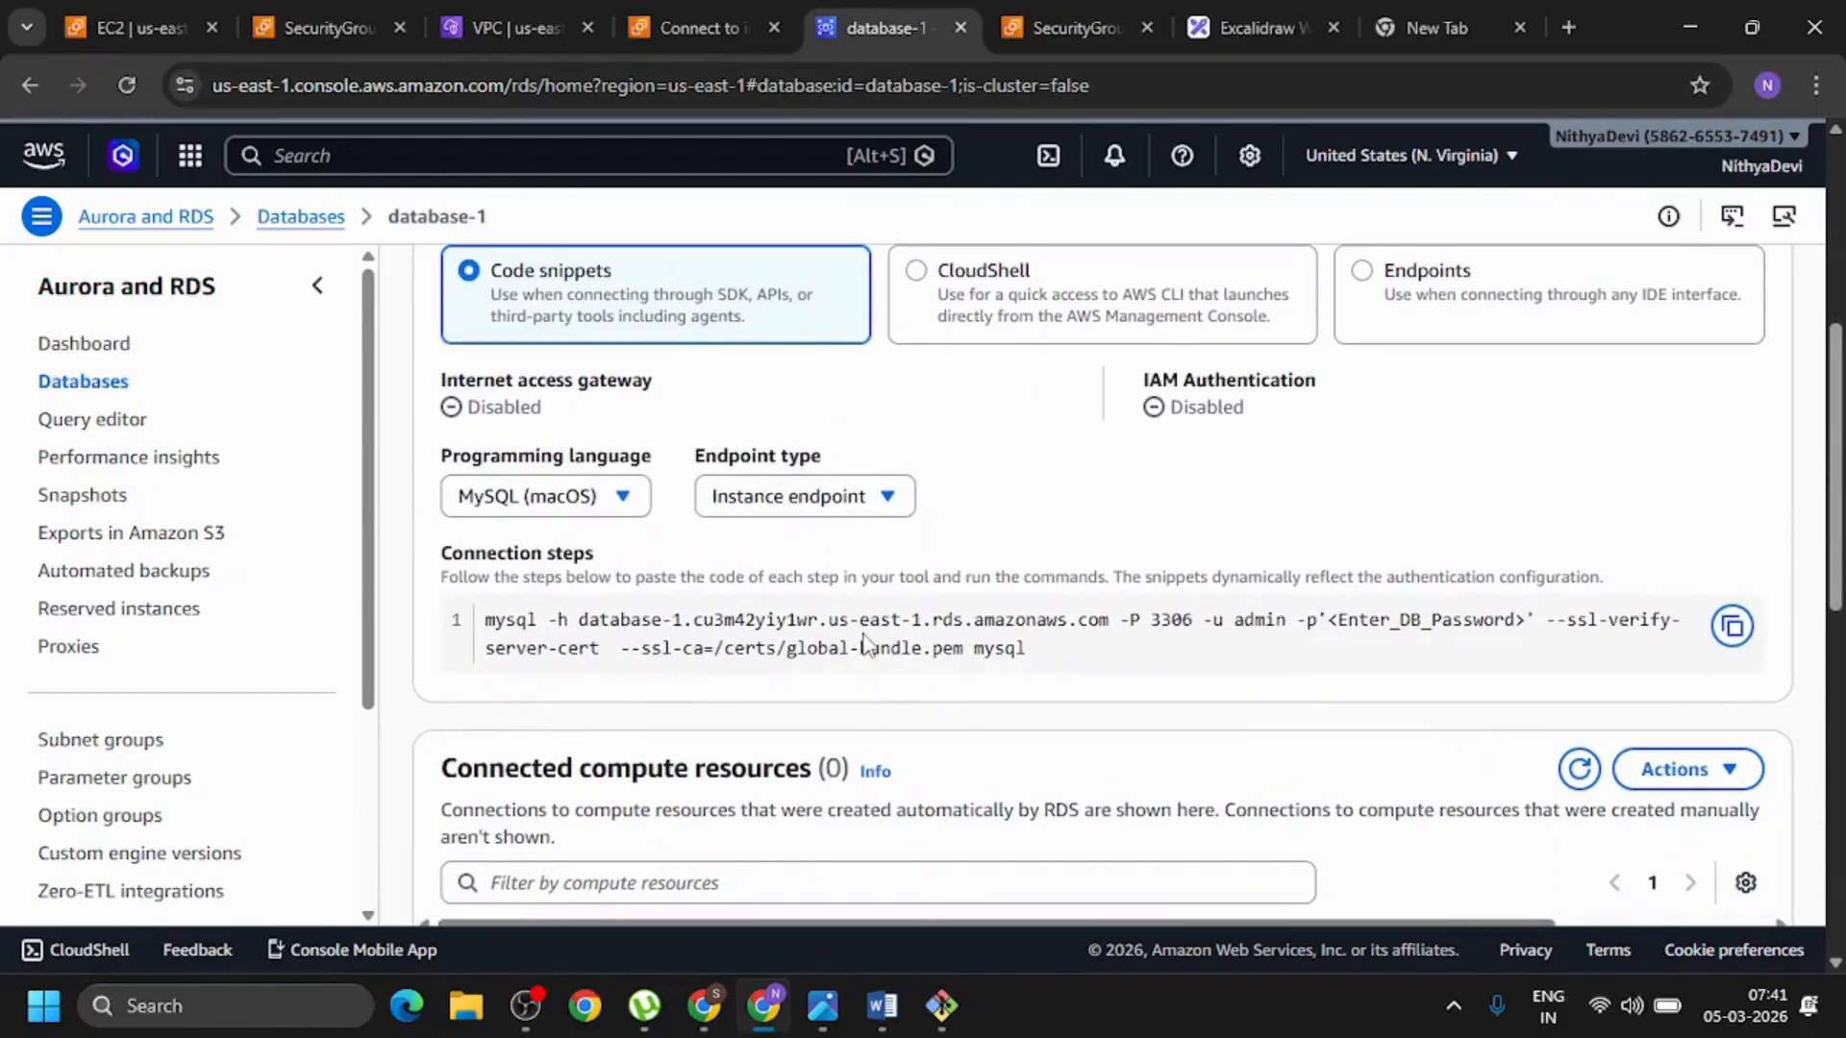
left_click_drag(484, 632, 1310, 620)
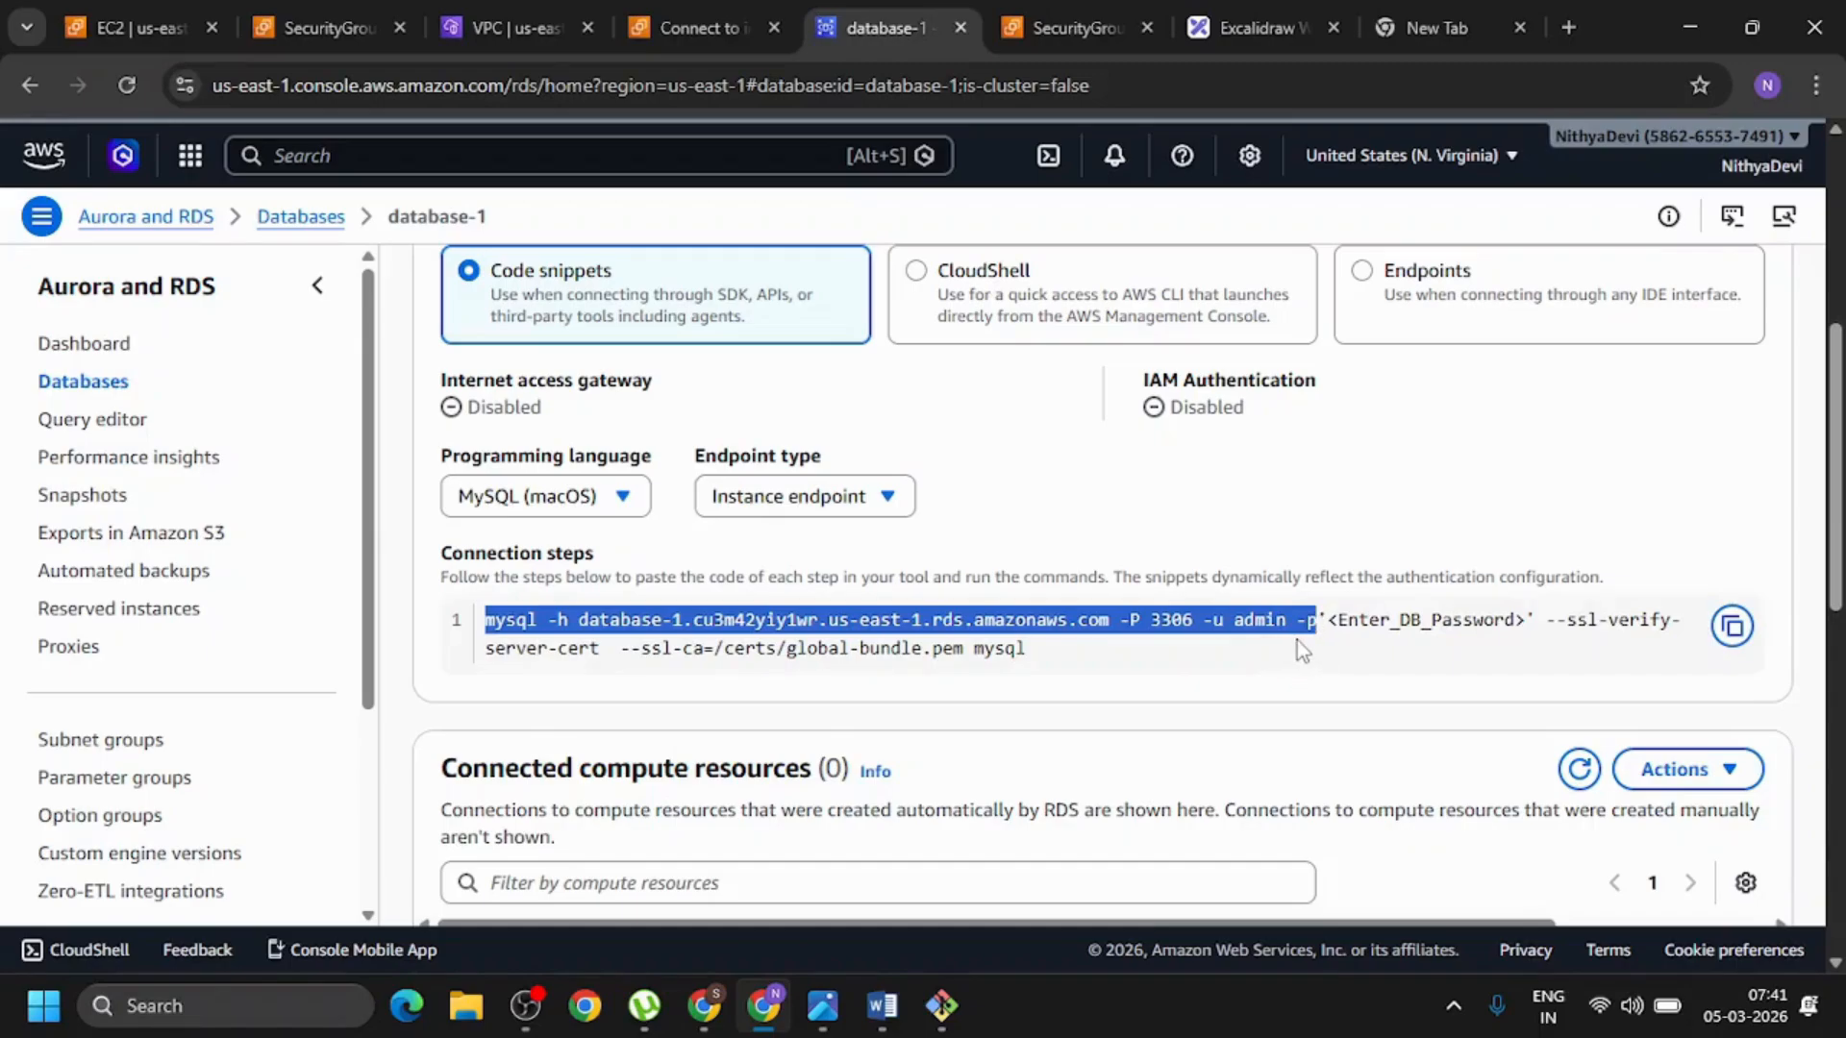
key("ctrl+c")
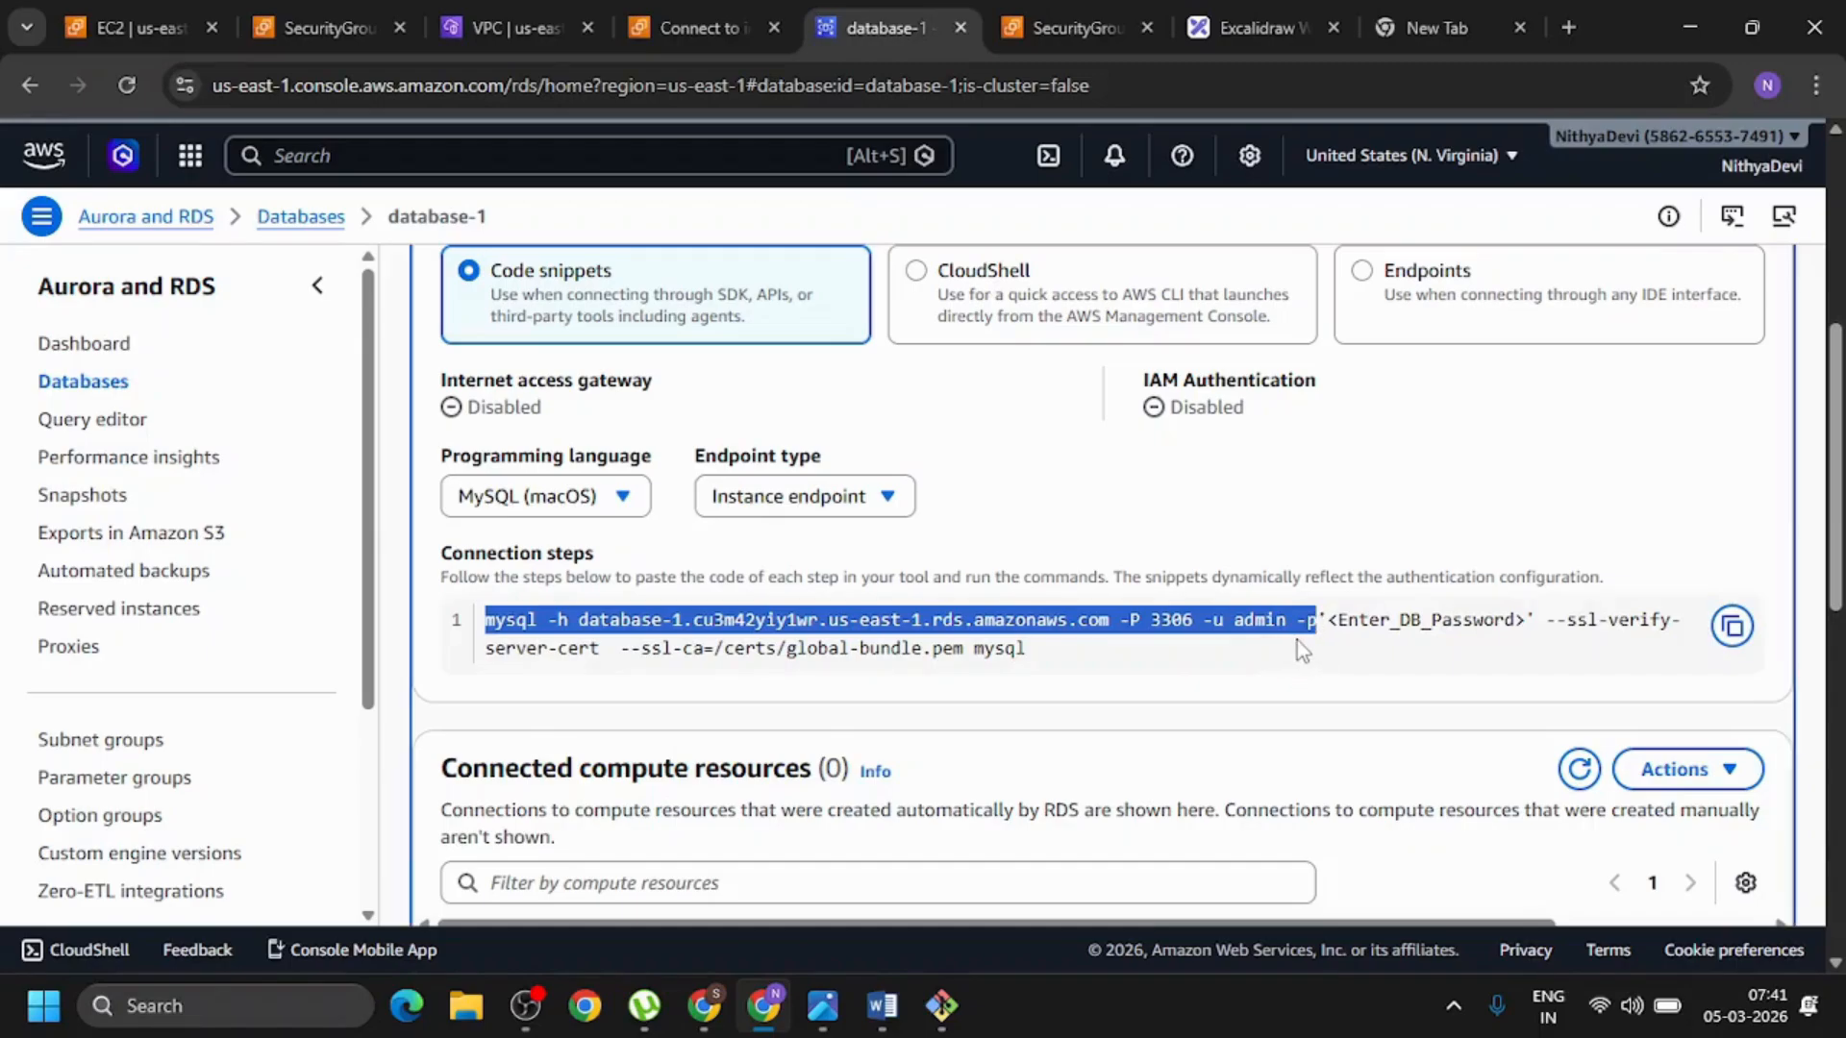
left_click(938, 1019)
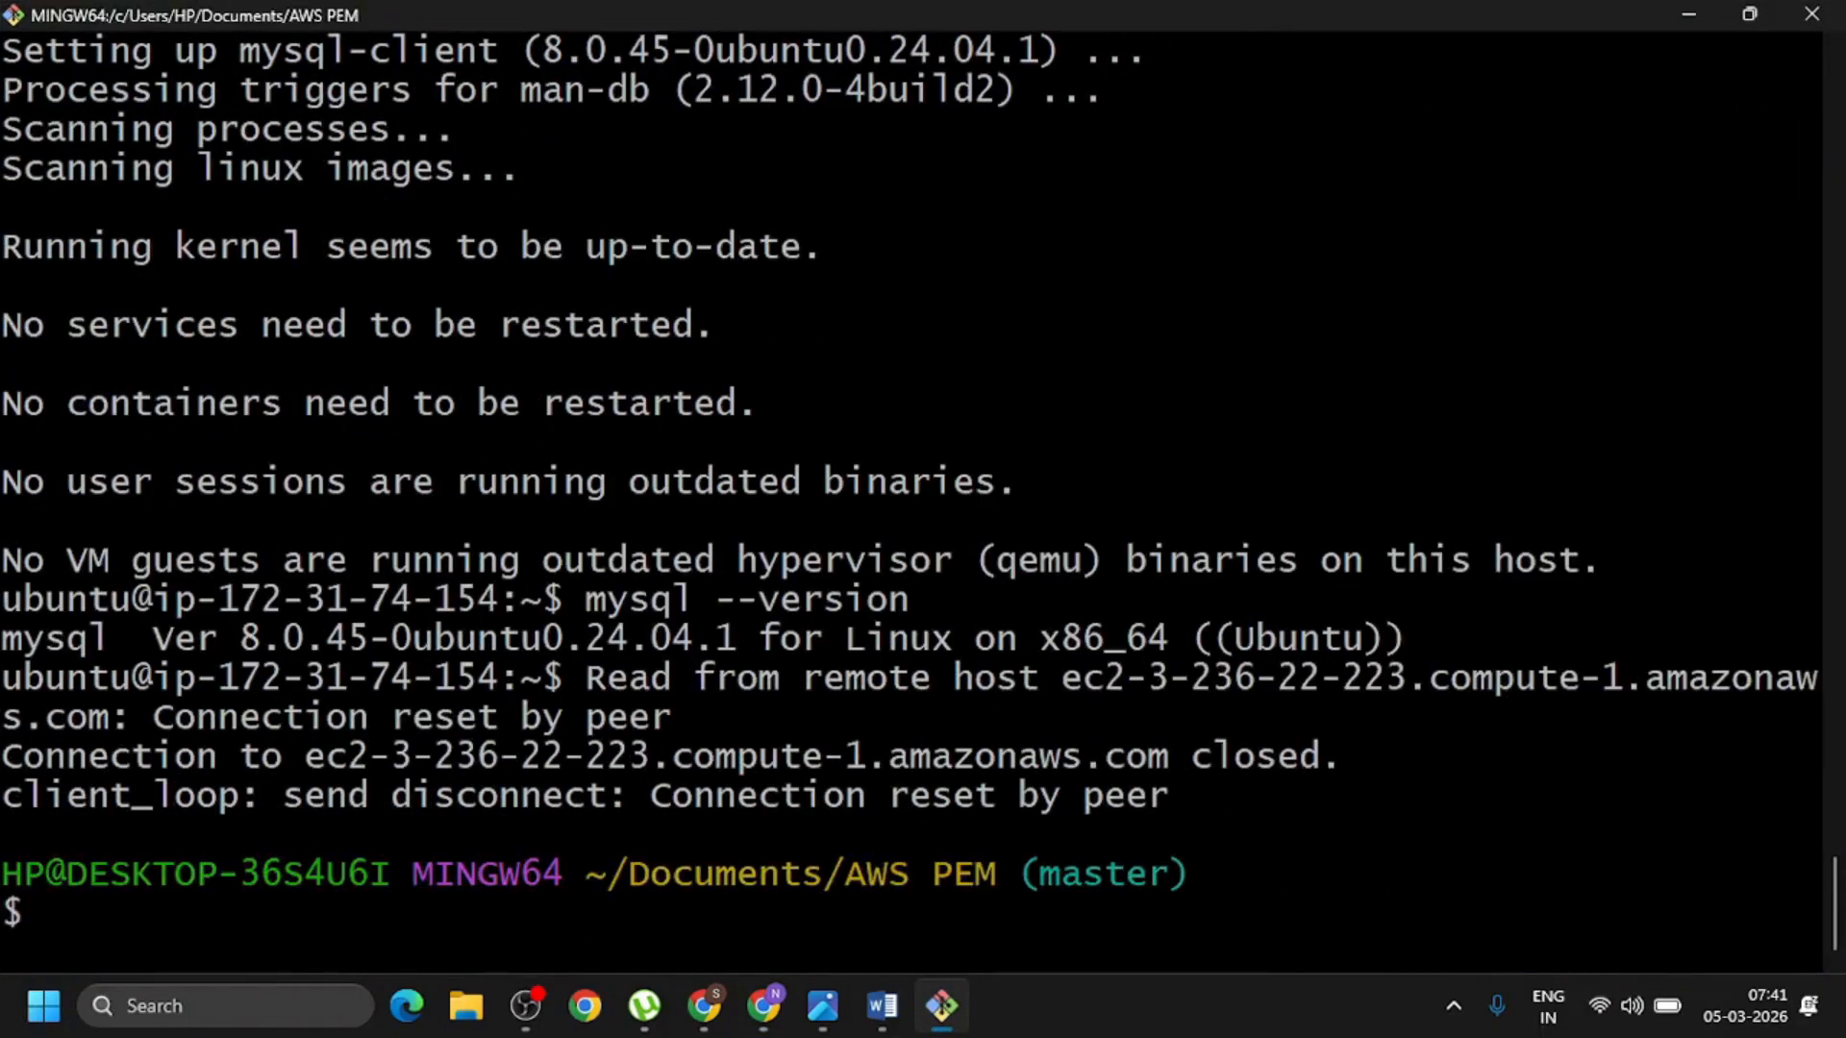
Clear the terminal with clear and look back at database-1's connection details
type("clear")
key("Return")
key("Up")
key("Up")
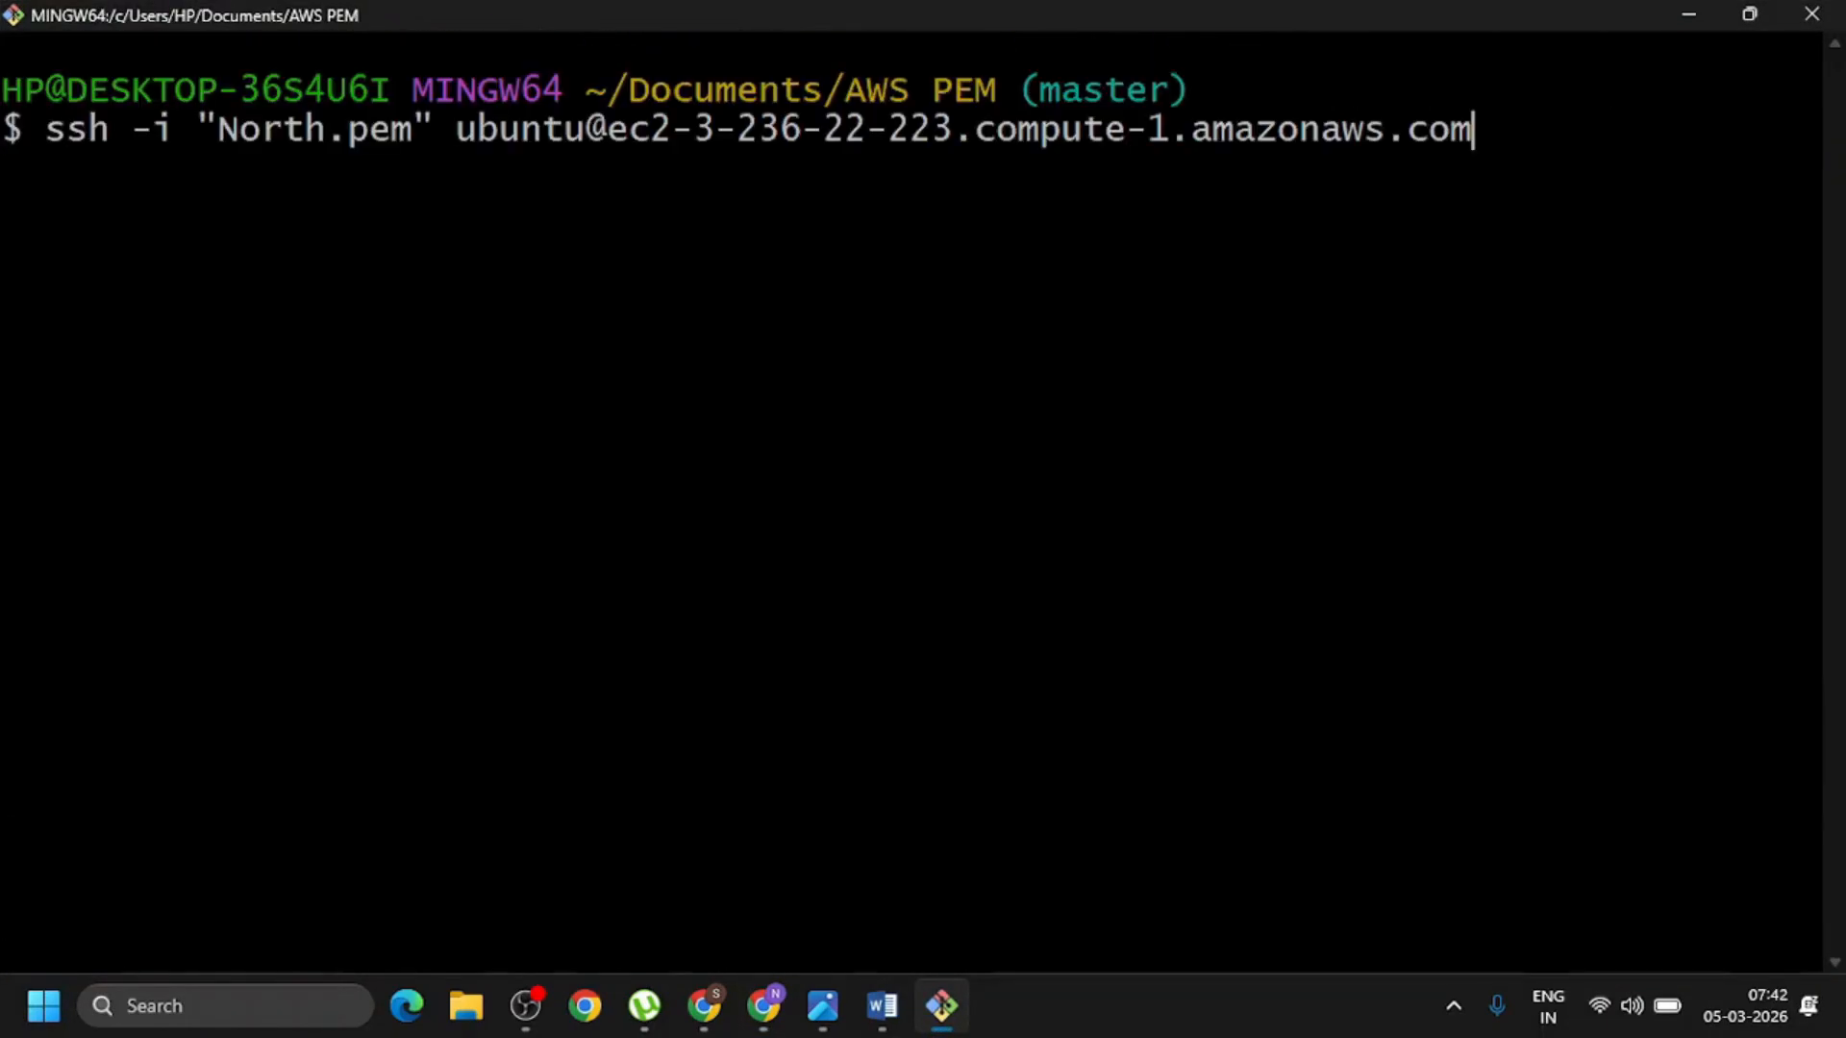
left_click(764, 1006)
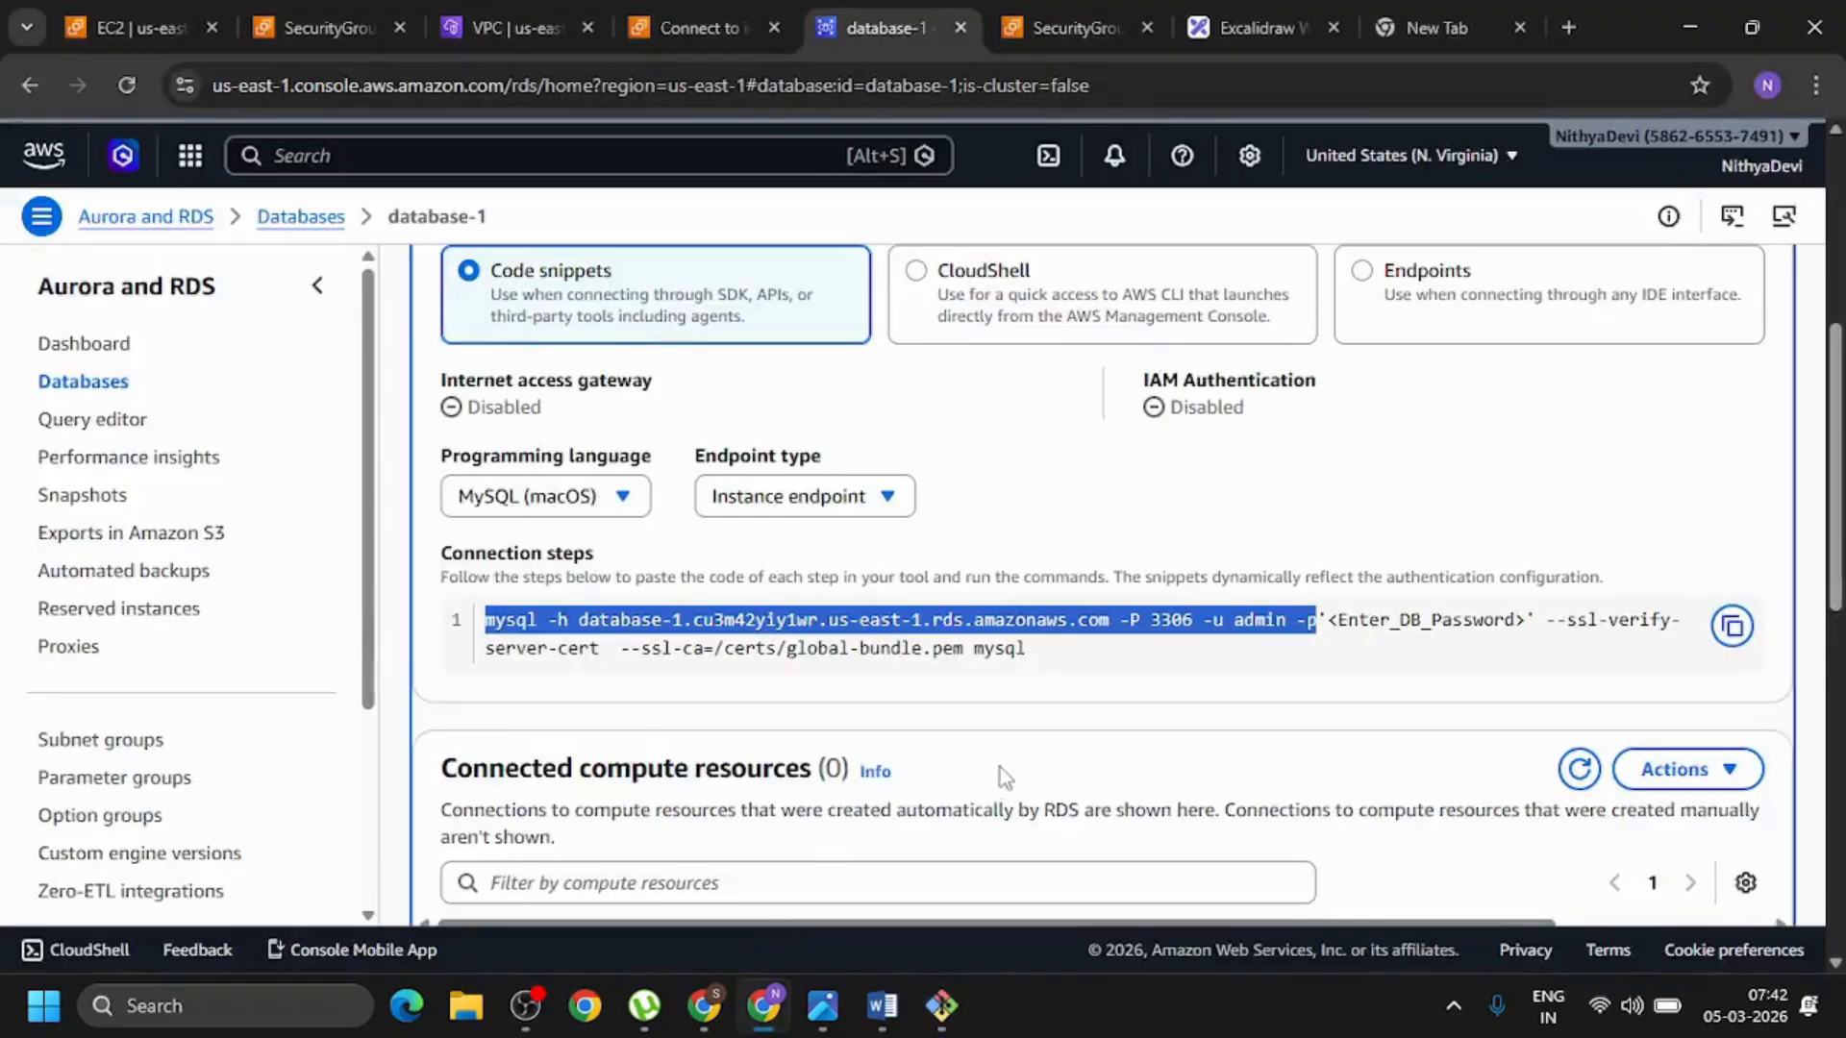
scroll(1000, 767, "down", 4)
scroll(995, 731, "up", 6)
scroll(993, 706, "down", 1)
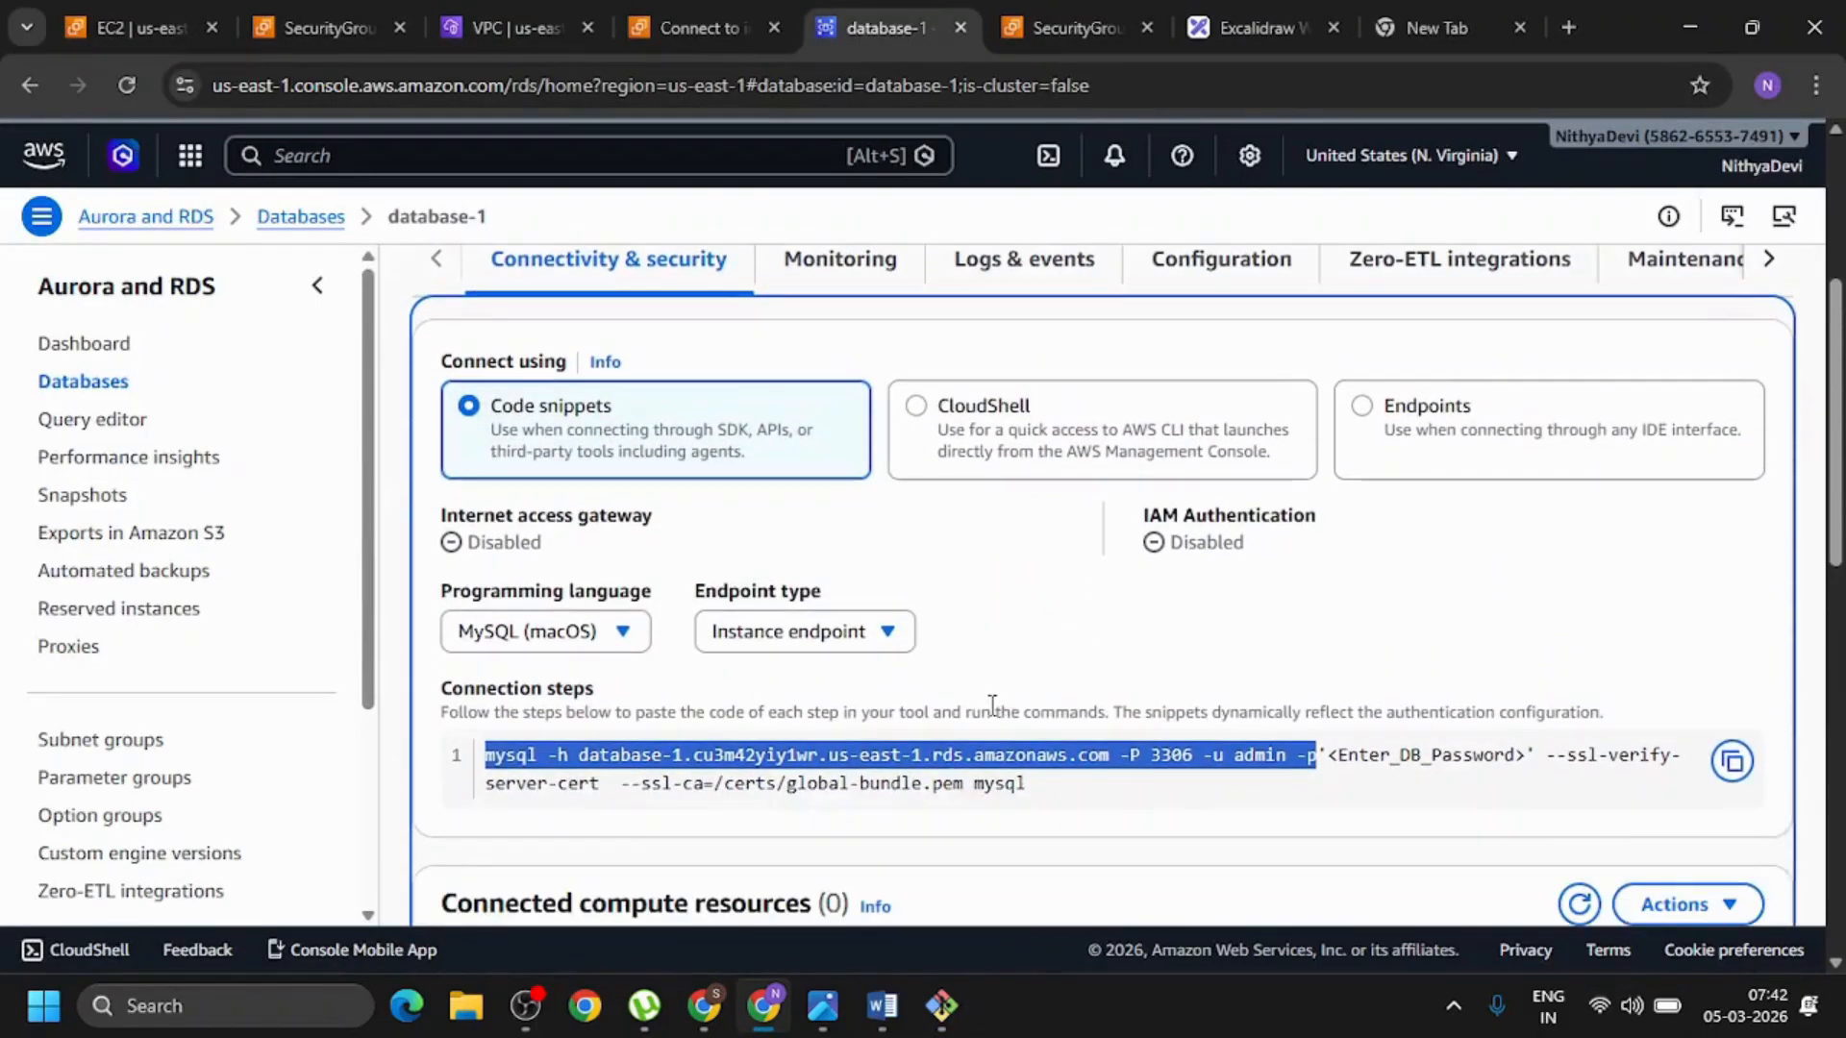
key("alt+Tab")
key("alt+Tab")
scroll(1346, 500, "up", 4)
key("alt+Tab")
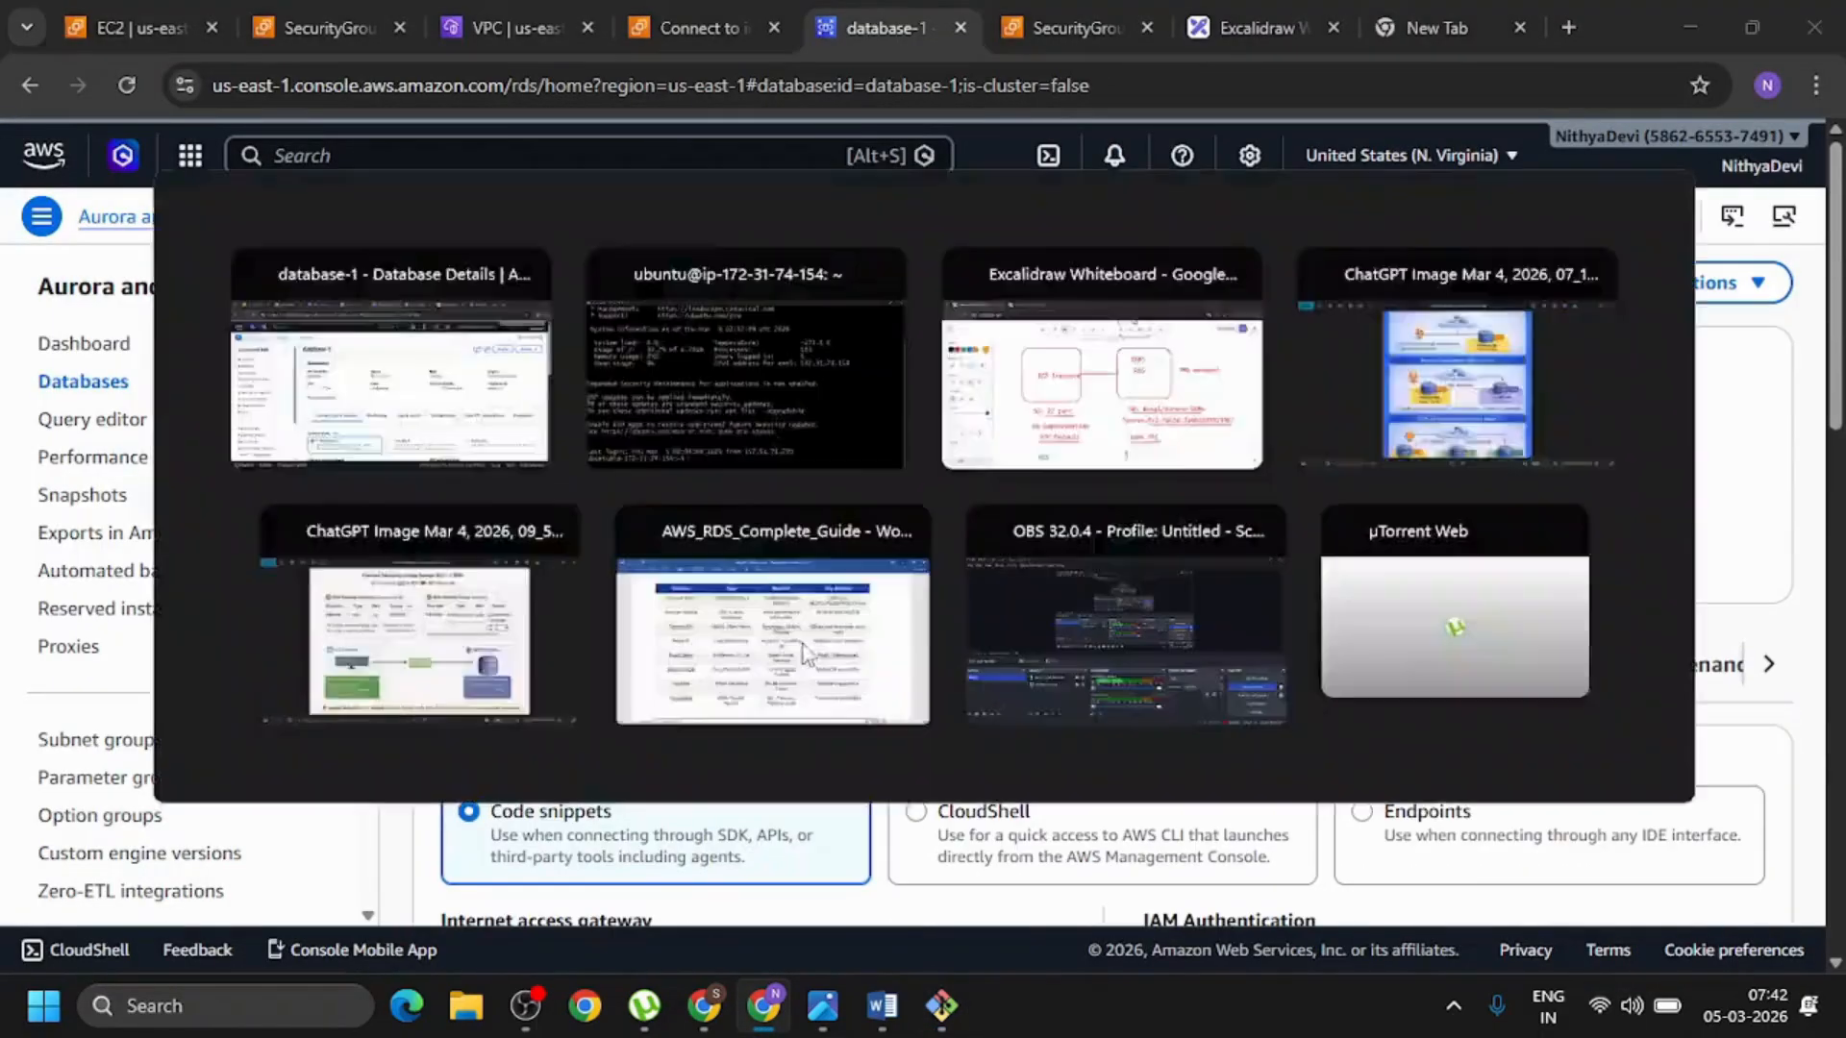
Run the pasted mysql -h <endpoint> -P 3306 -u admin -p command and enter the password
right_click(735, 462)
left_click(760, 549)
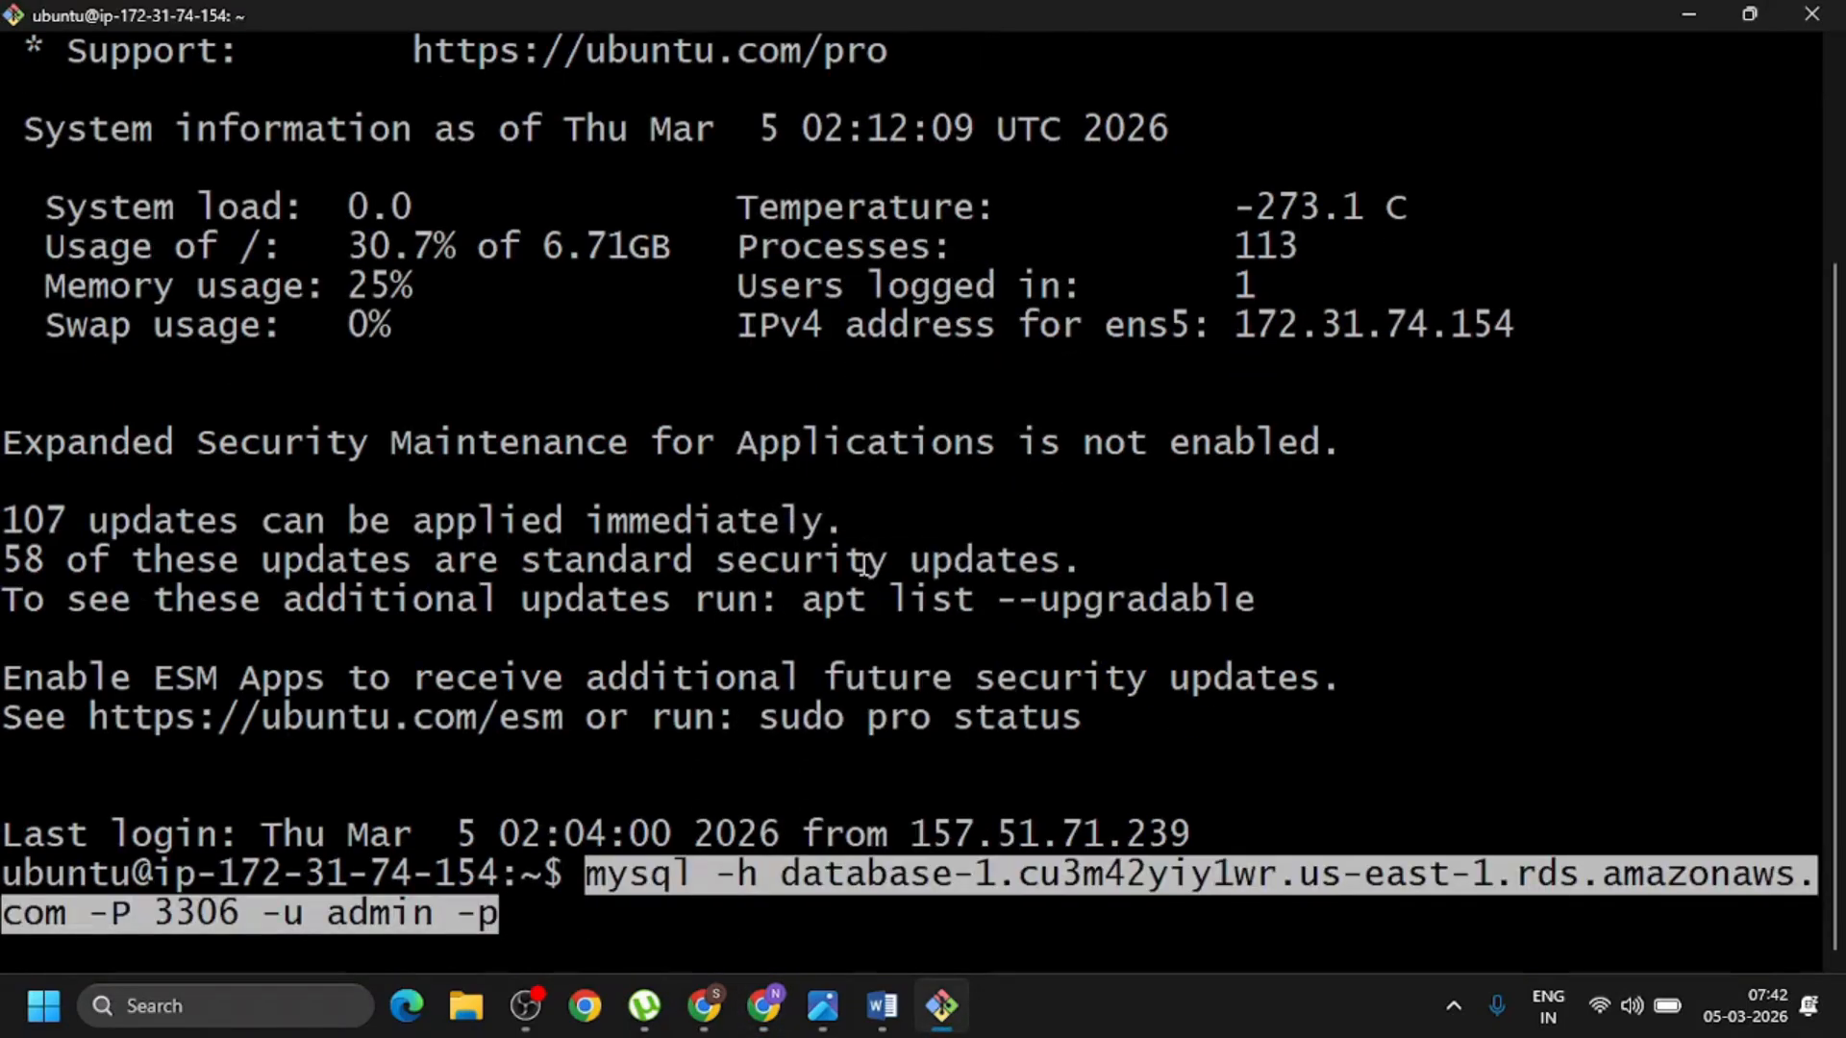
key("Return")
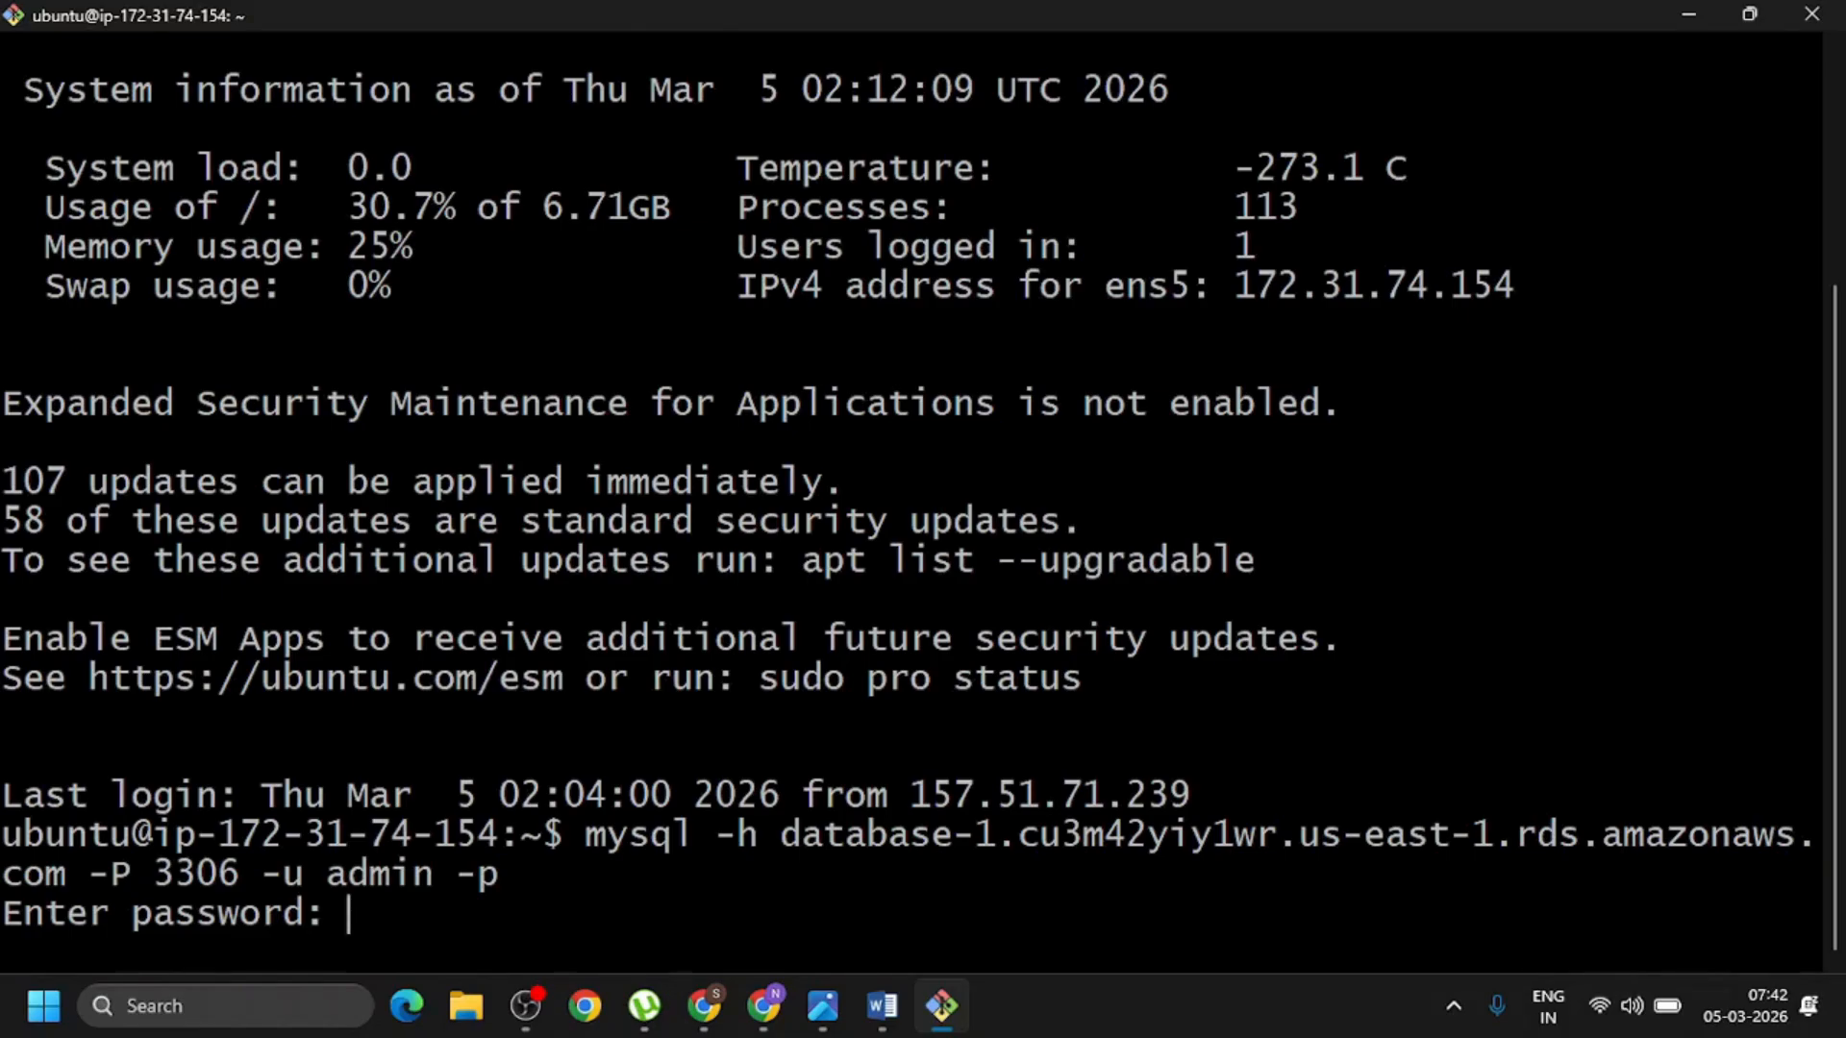
key("Return")
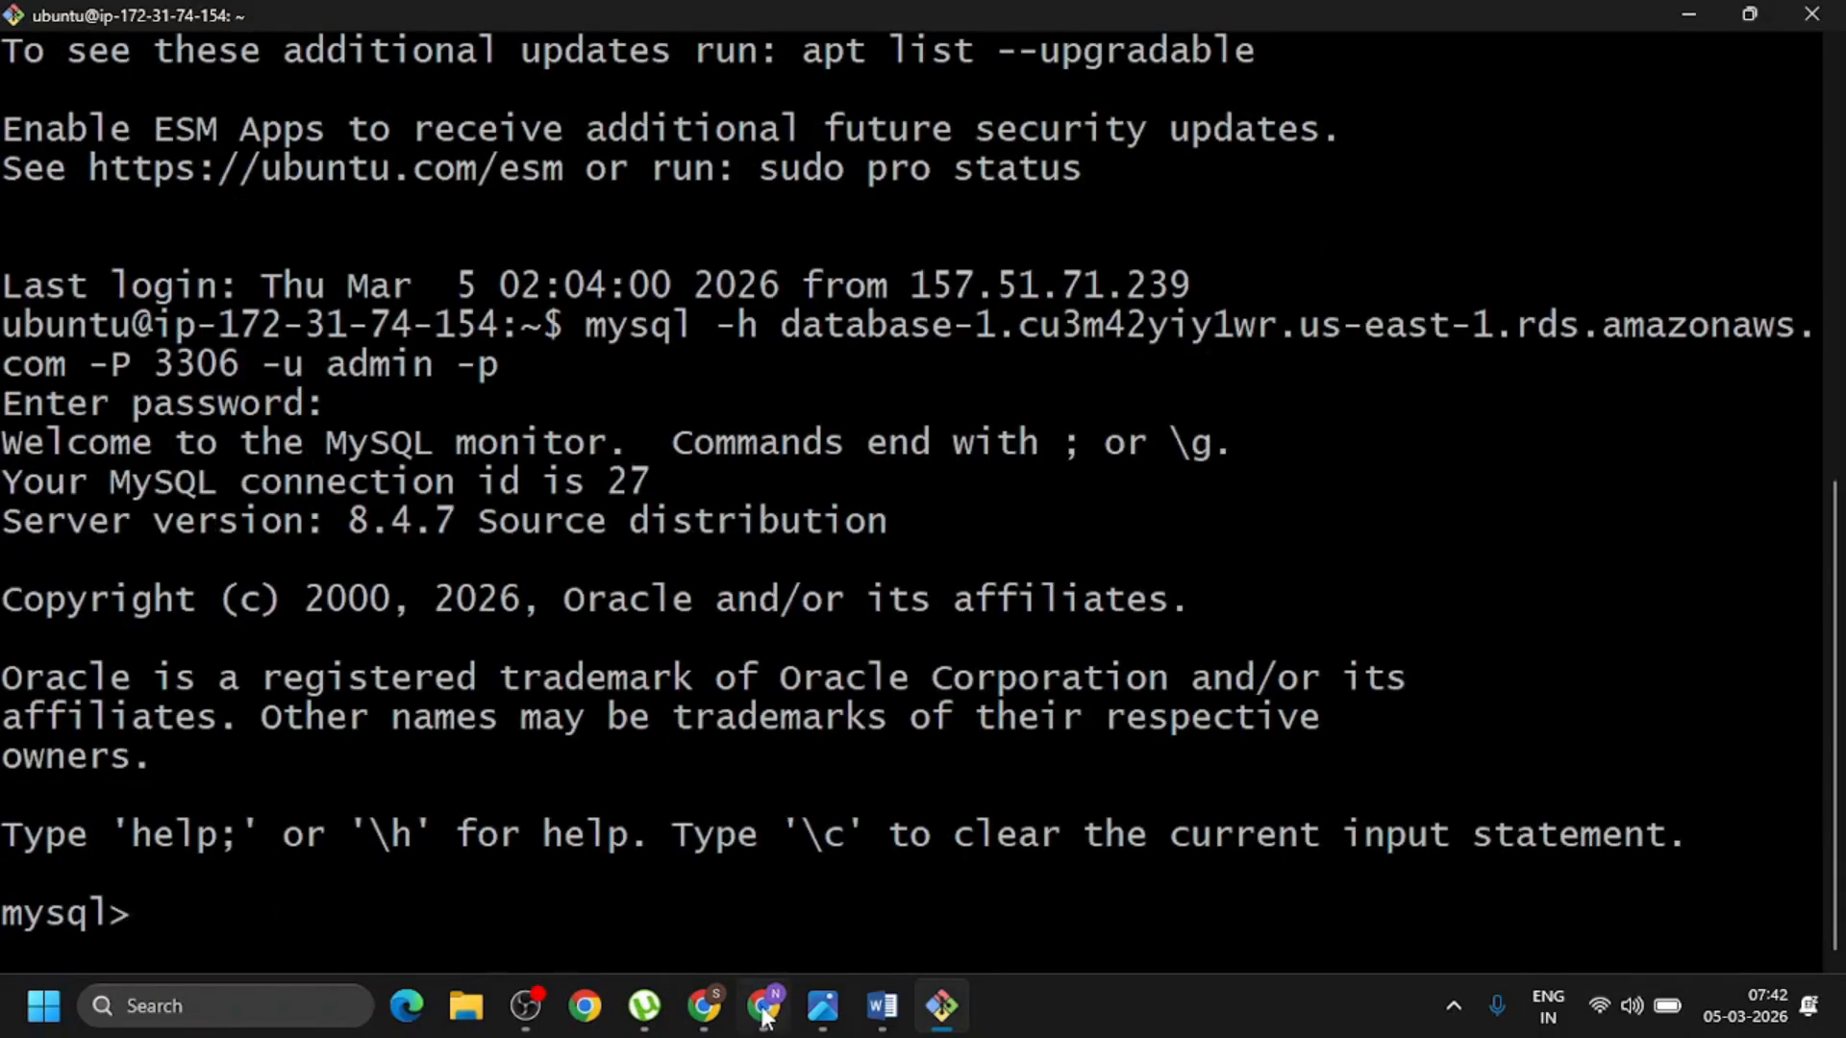
Find the MySQL commands in the ChatGPT guide, noting the RDS-endpoint placeholder in the example
mouse_move(762, 1017)
left_click(703, 1007)
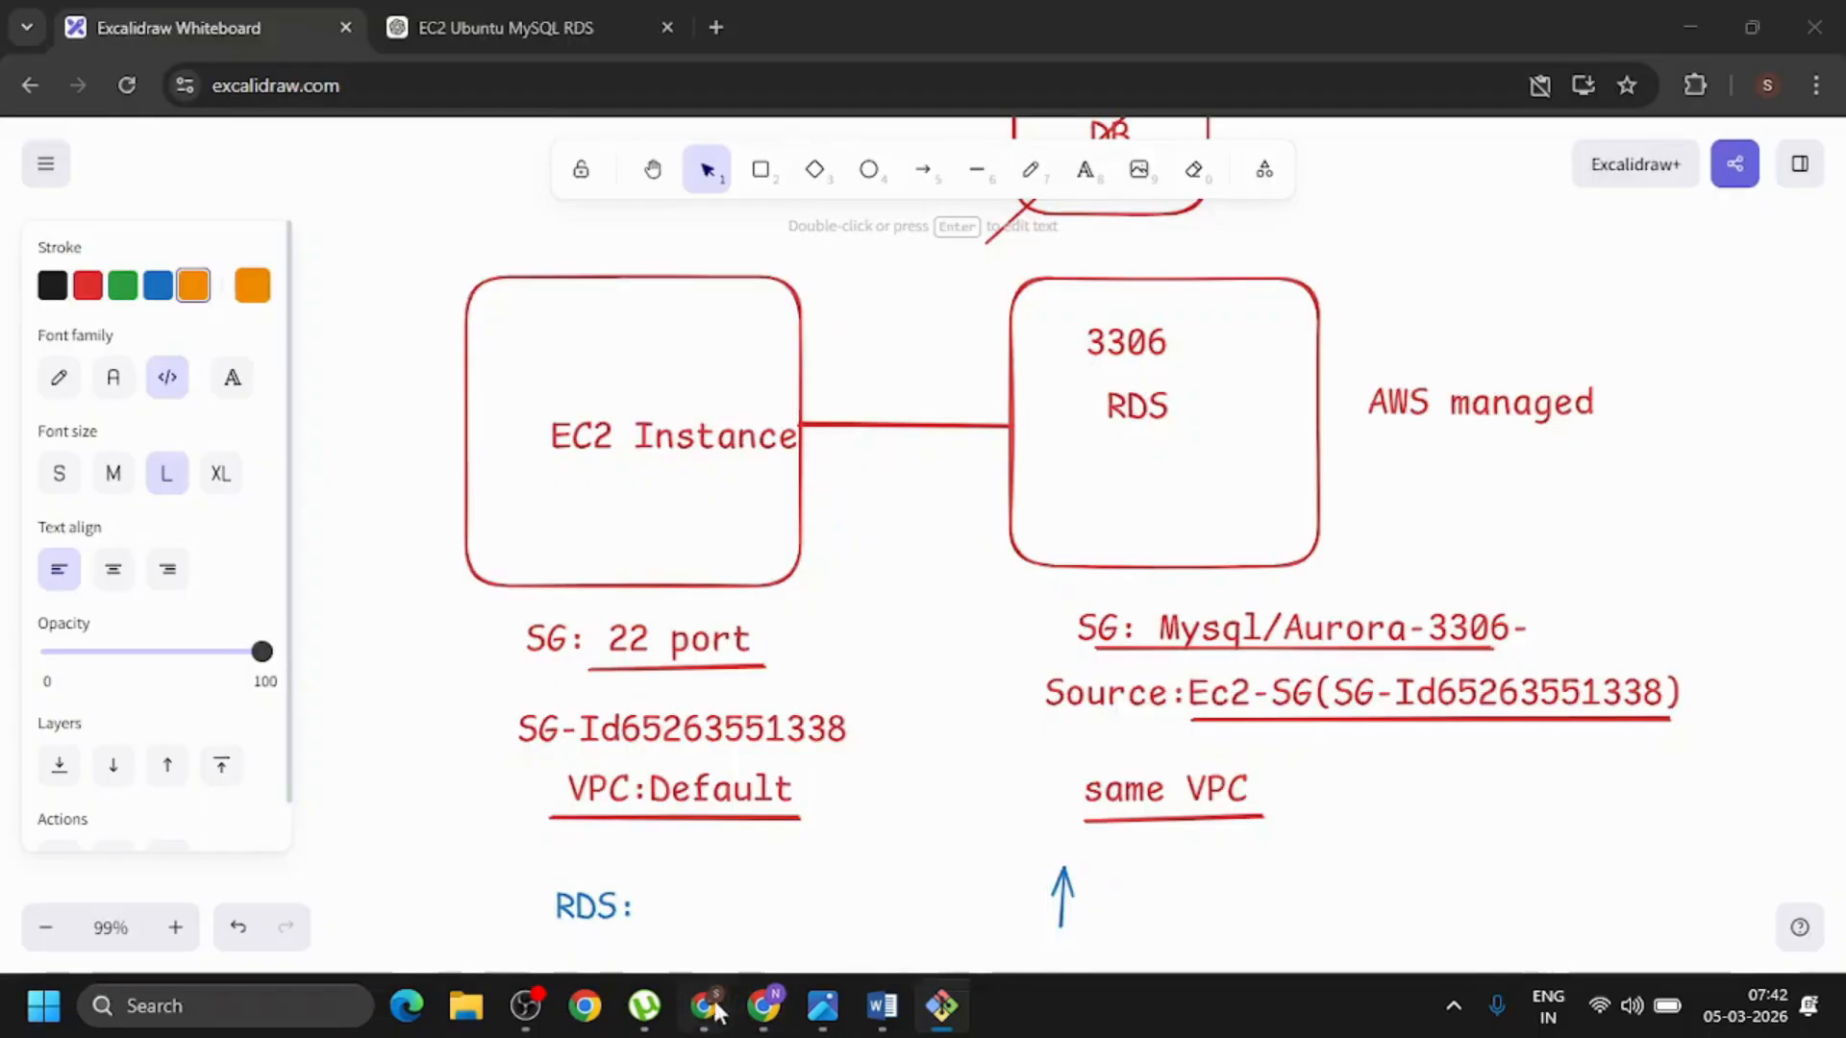
left_click(534, 27)
scroll(1072, 553, "down", 3)
scroll(1072, 555, "up", 6)
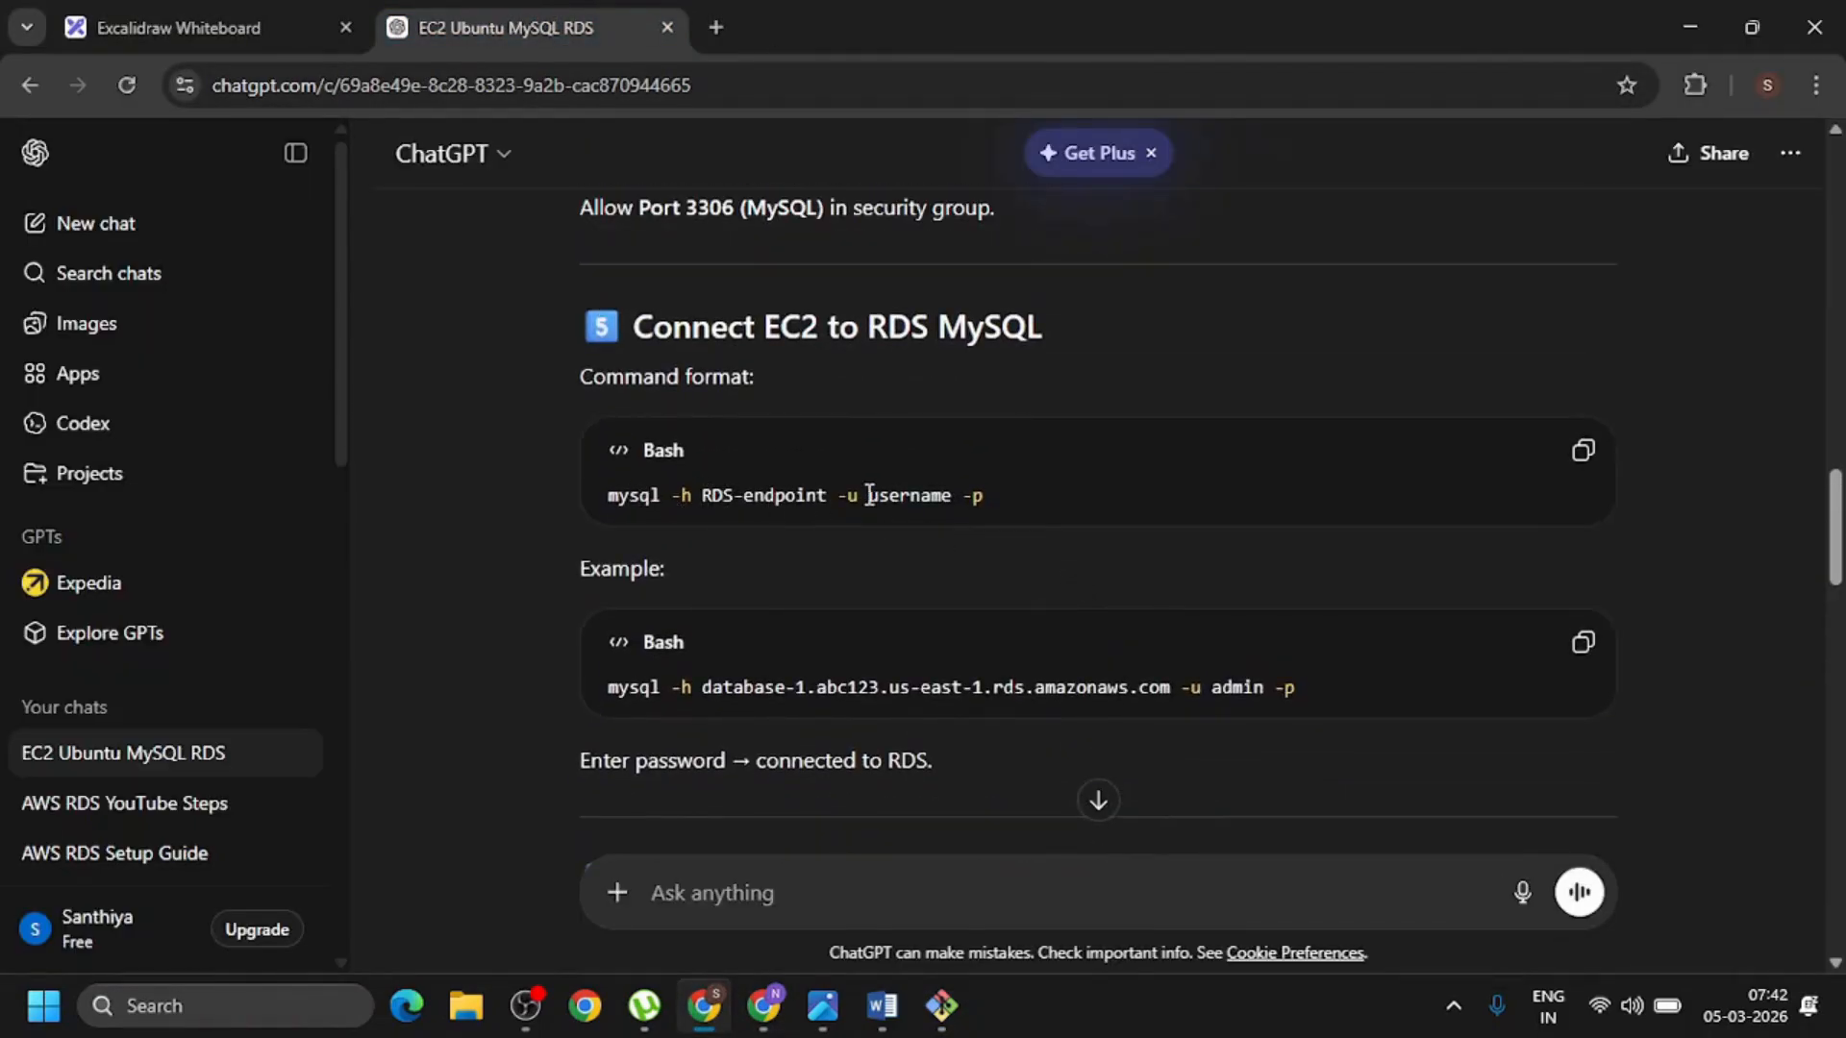
scroll(869, 495, "up", 5)
left_click_drag(550, 501, 1027, 502)
scroll(1034, 652, "down", 5)
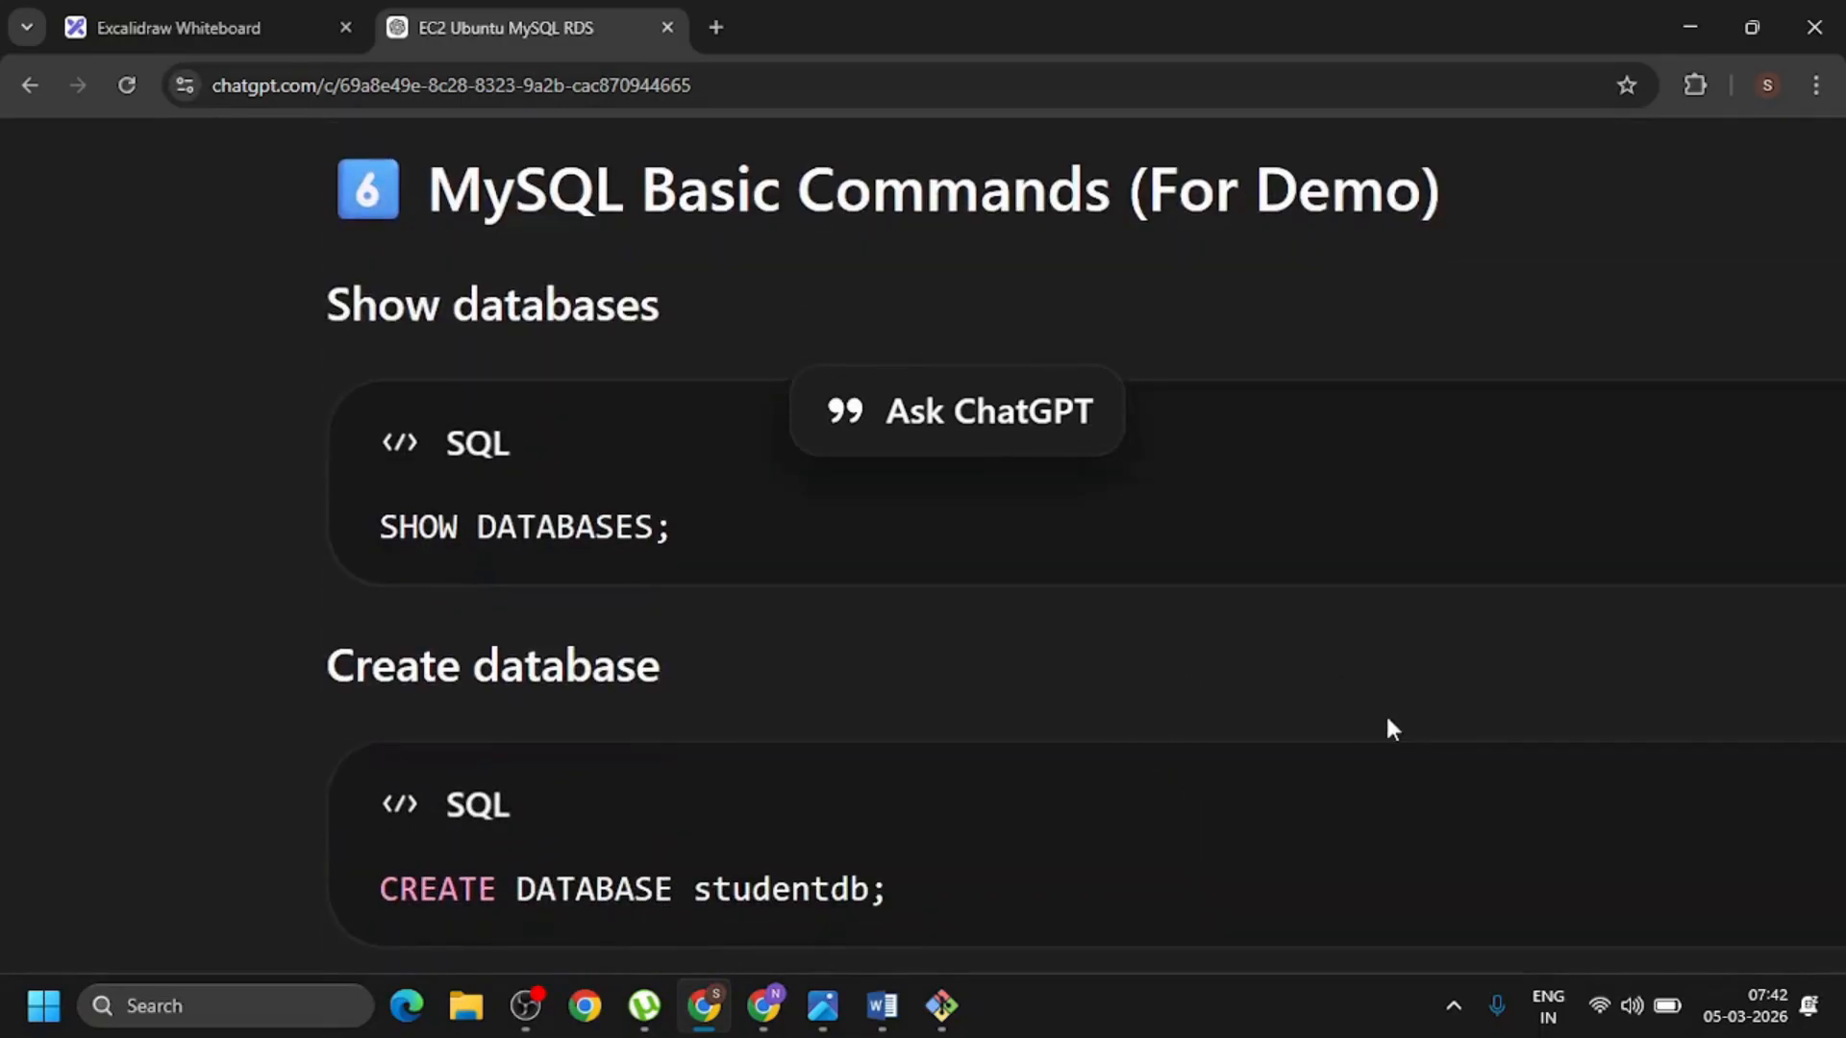
key("ctrl+minus")
Run SHOW DATABASES at the mysql prompt, listing the four default databases
left_click(1737, 496)
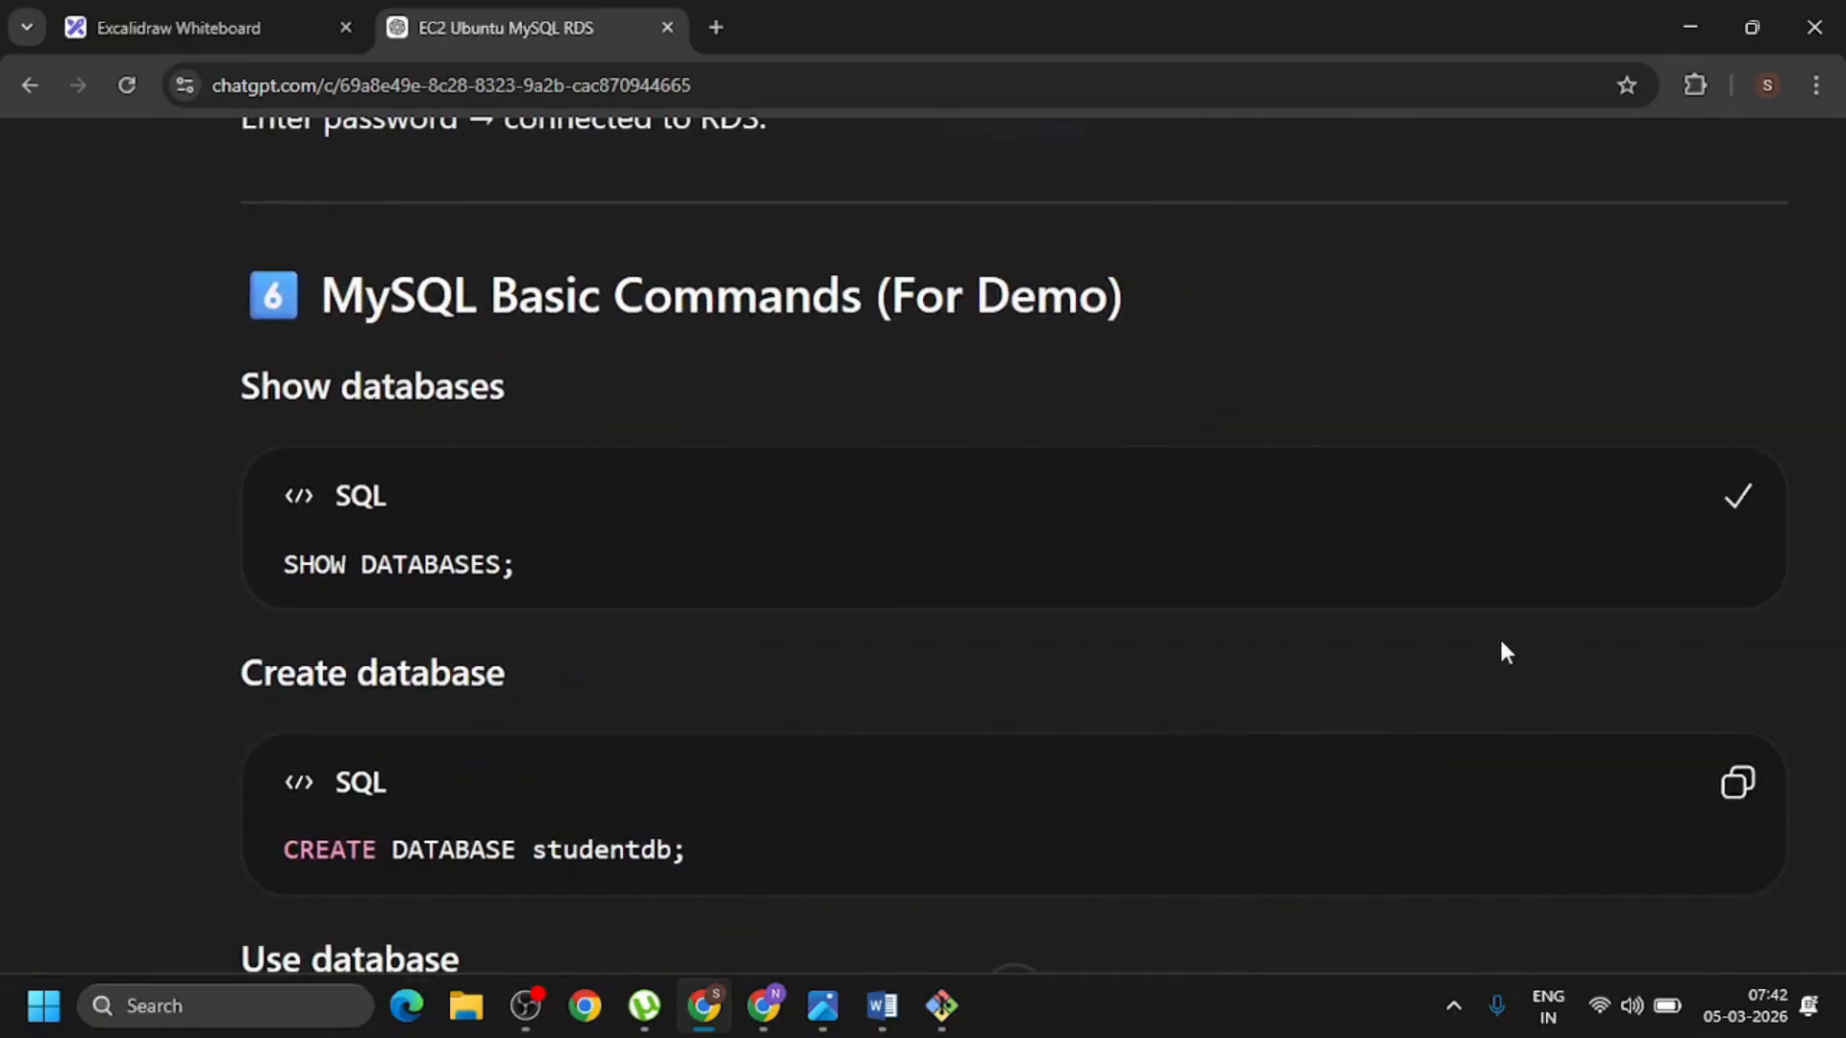
key("alt+Tab")
right_click(684, 414)
left_click(819, 506)
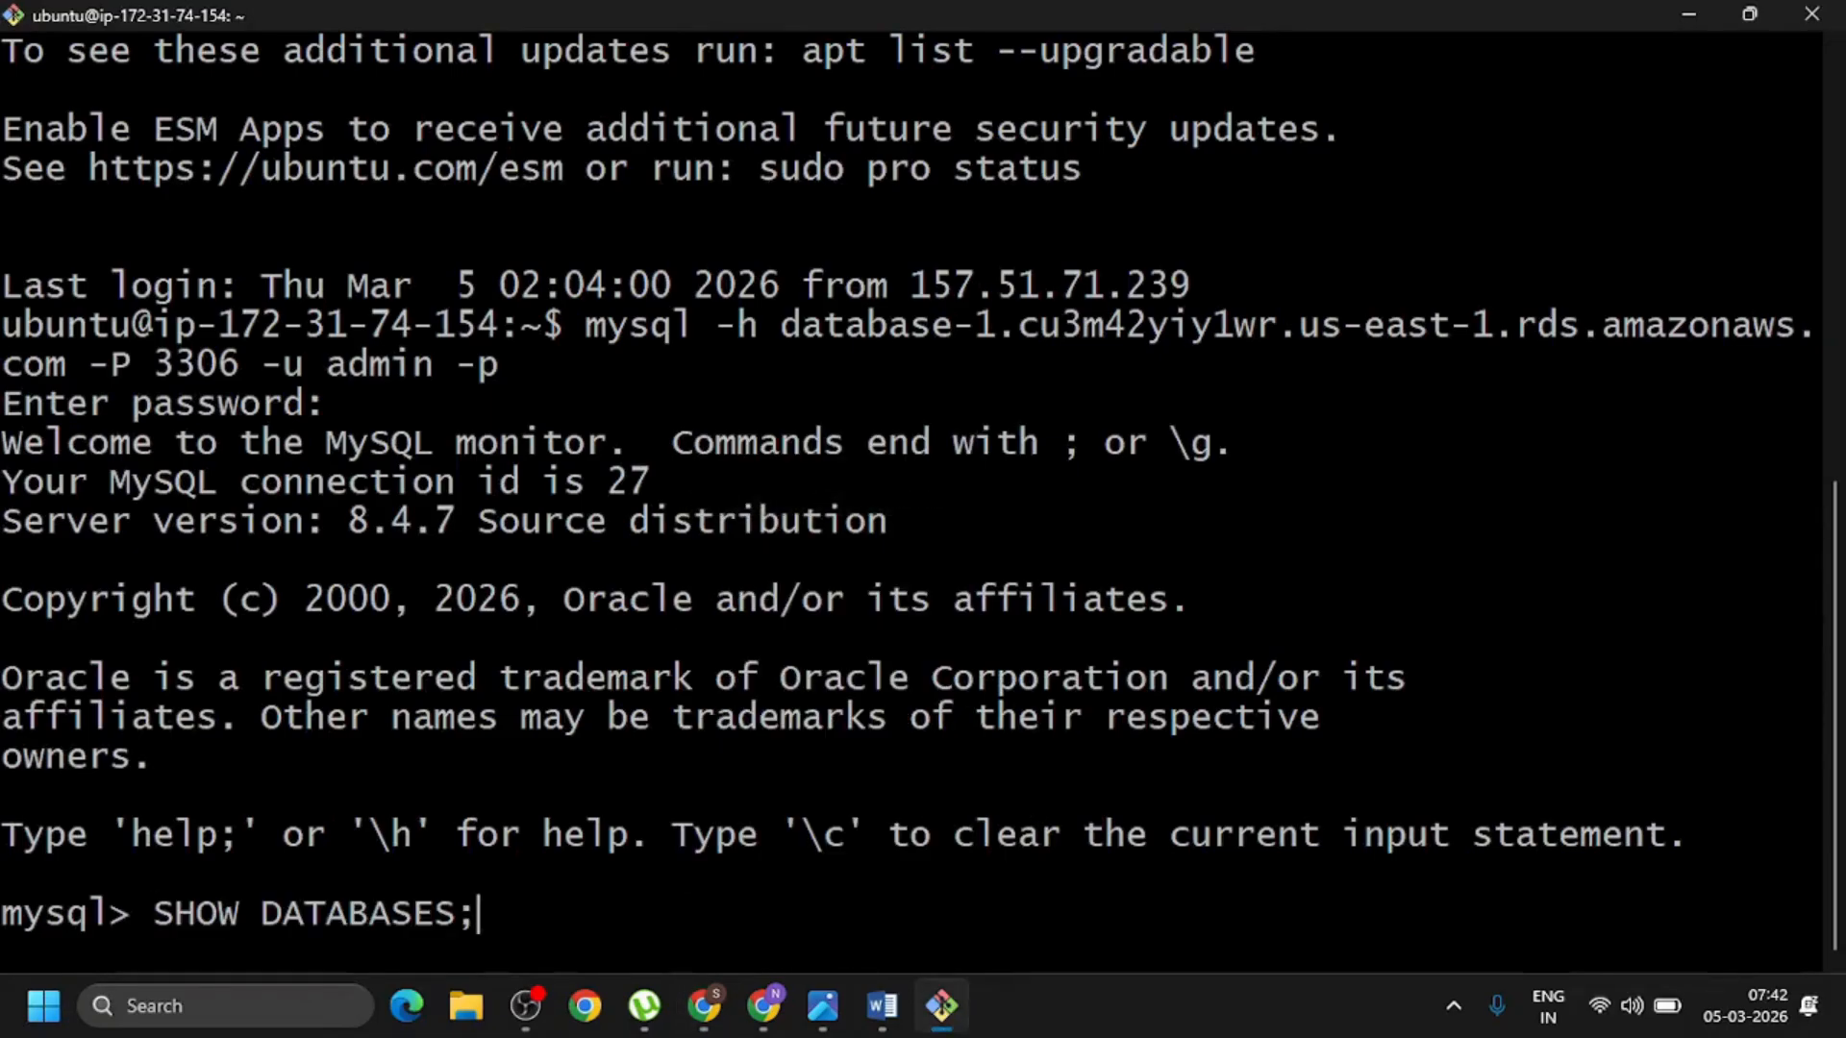
key("Return")
Copy the CREATE DATABASE studentdb command from the guide
key("alt+Tab")
scroll(781, 677, "down", 3)
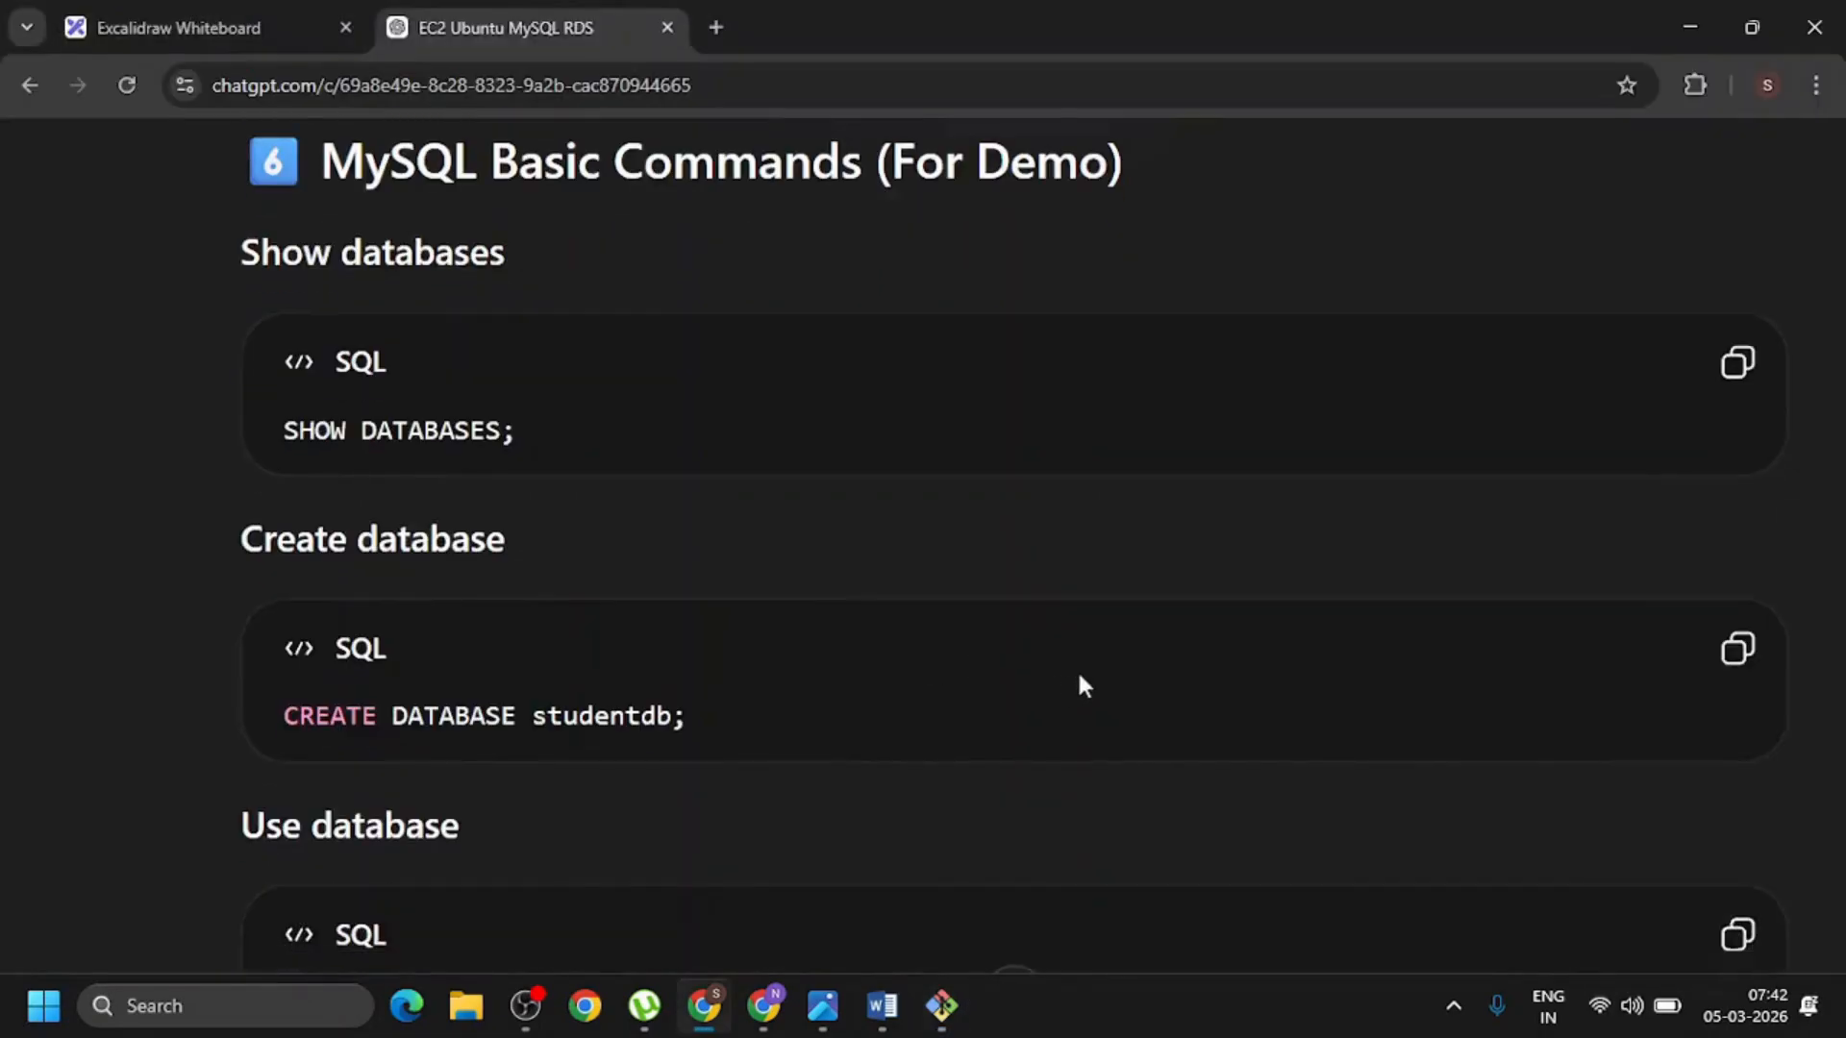
left_click(1759, 536)
key("alt+Tab")
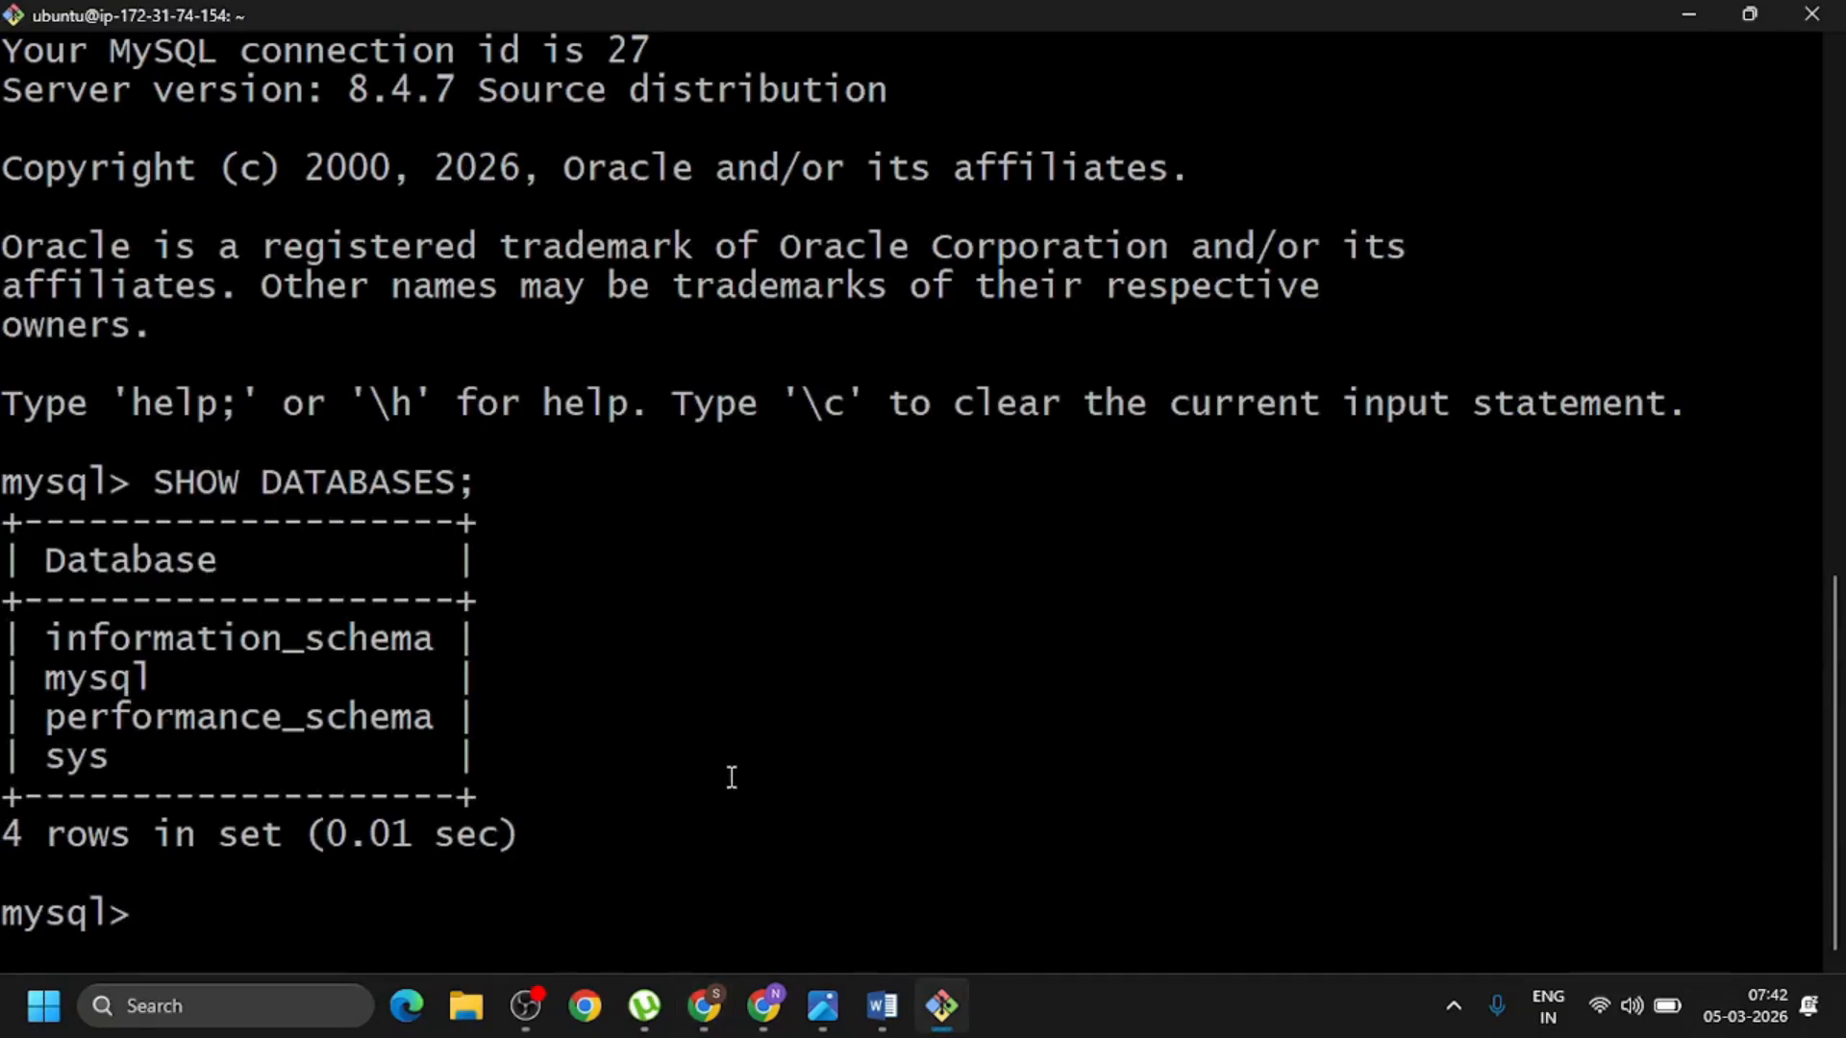
Create the studentdb database and confirm it with SHOW DATABASES
right_click(730, 777)
left_click(875, 421)
key("Return")
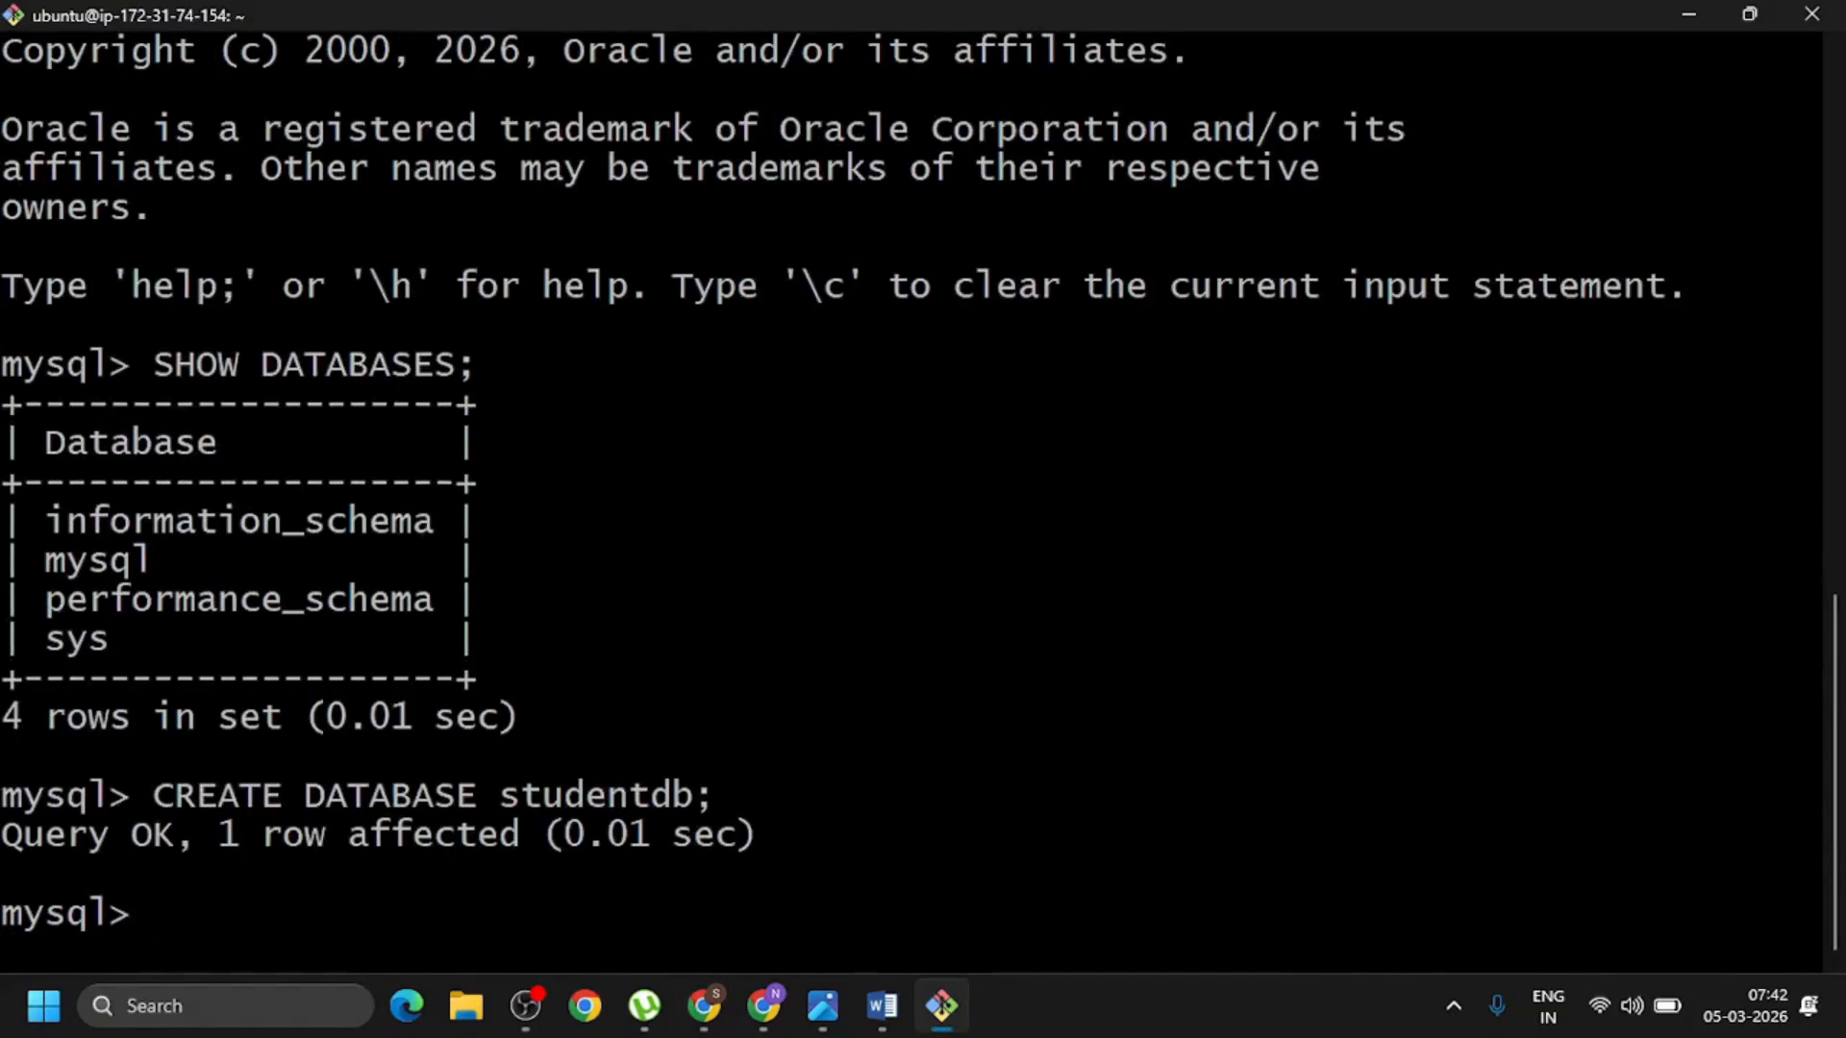
key("Up")
key("Up")
key("Return")
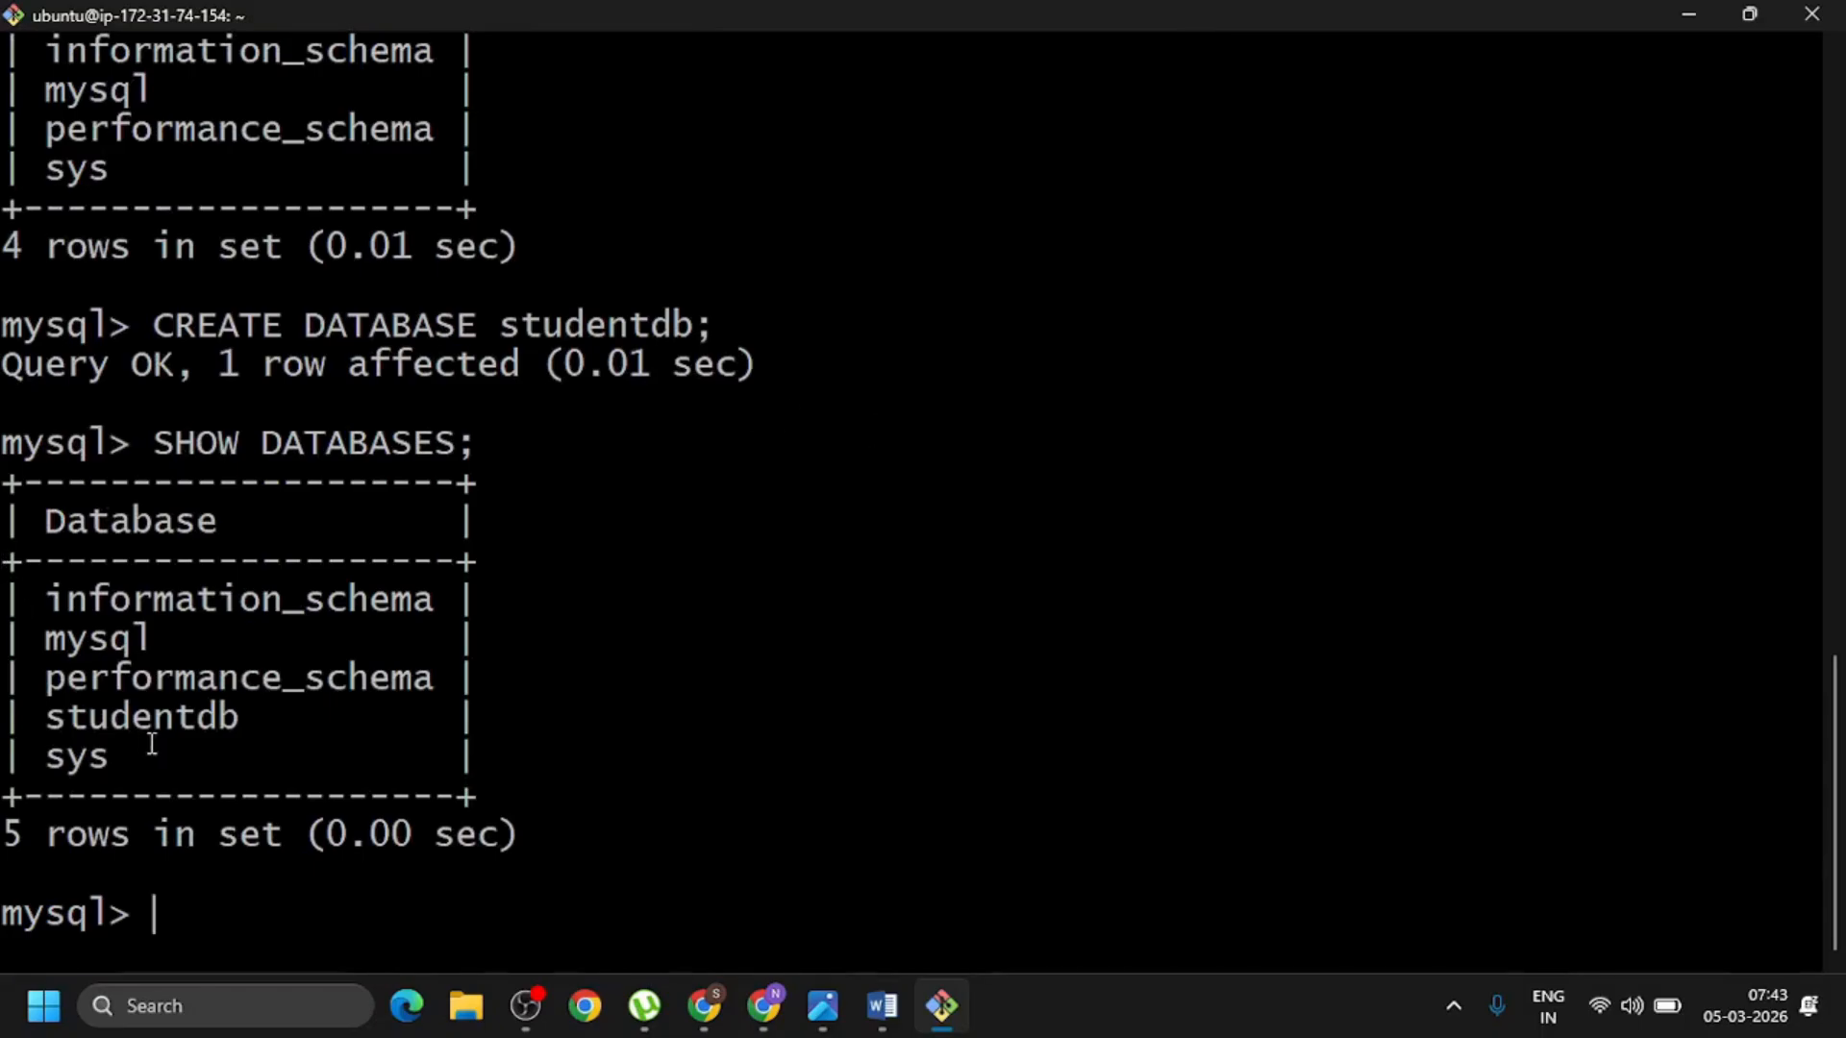
Select the database with USE studentdb
key("alt+Tab")
scroll(1013, 672, "down", 6)
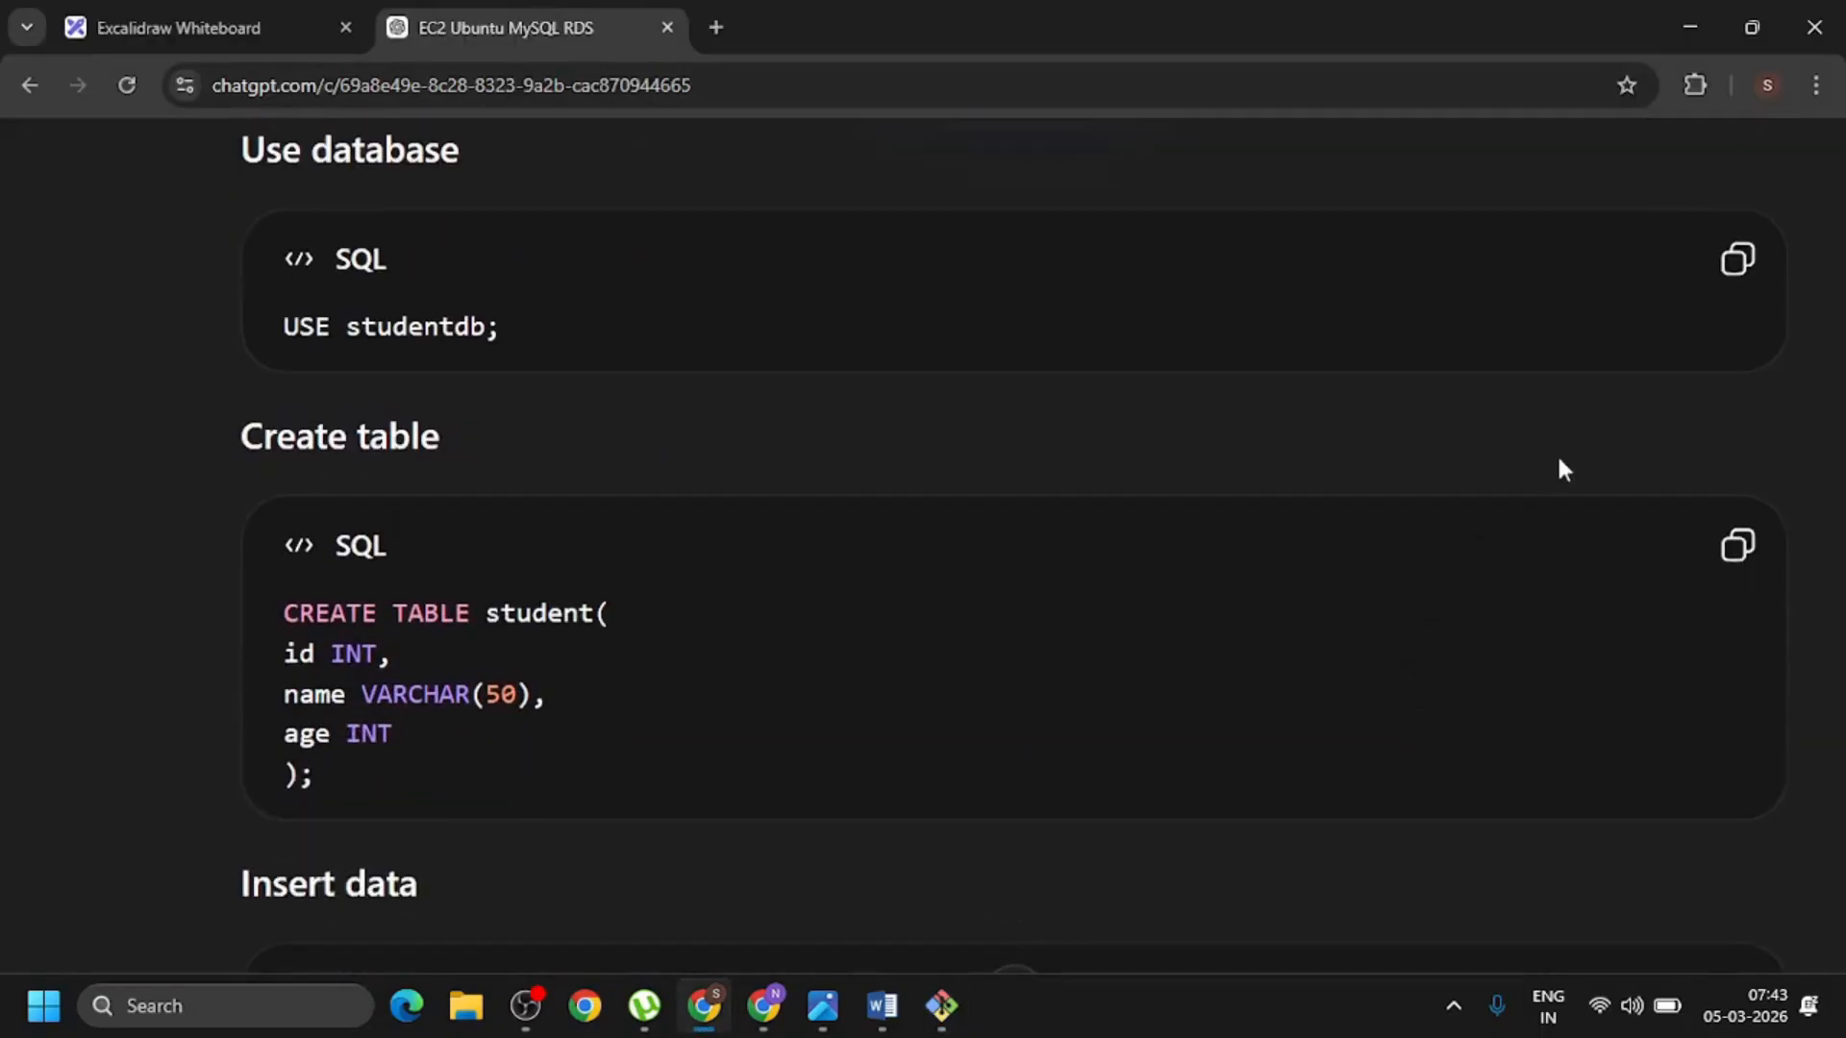
left_click(1737, 259)
key("alt+Tab")
right_click(813, 810)
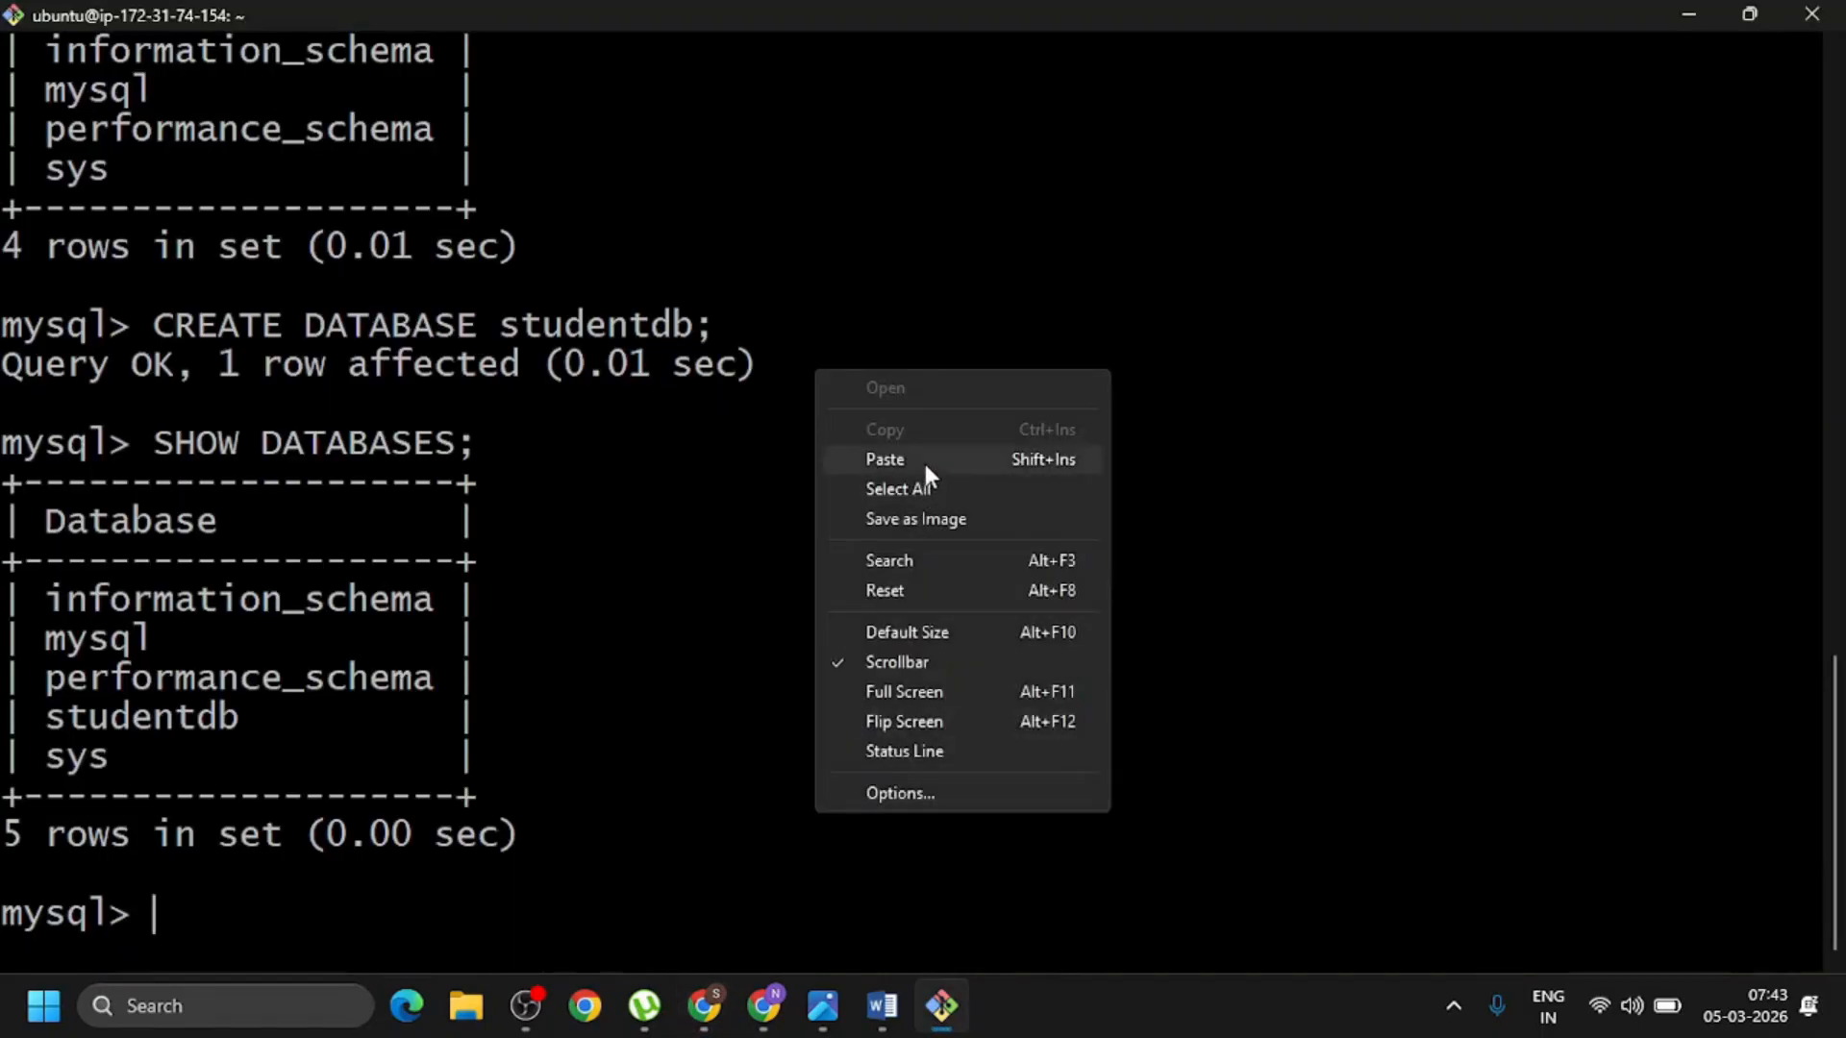
left_click(923, 460)
key("Return")
Create the student table with the guide's CREATE TABLE statement
key("alt+Tab")
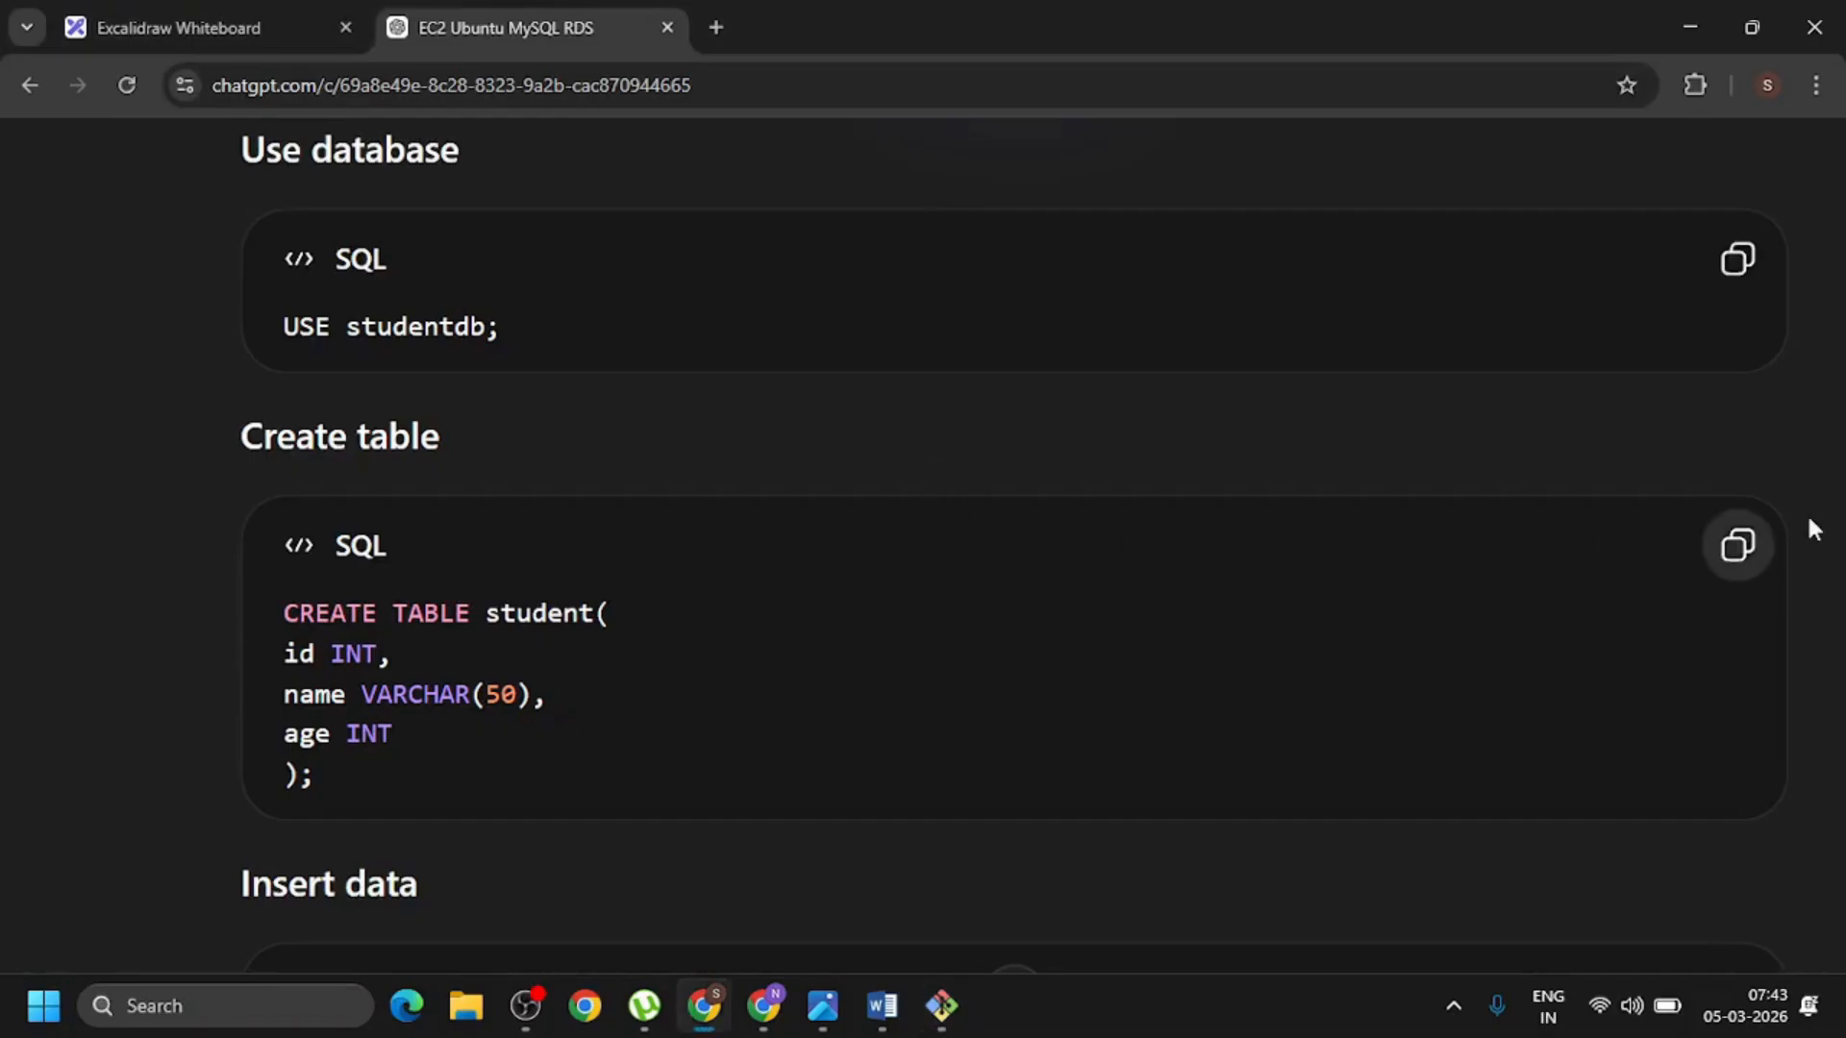
left_click(1737, 545)
key("alt+Tab")
right_click(904, 792)
left_click(1059, 445)
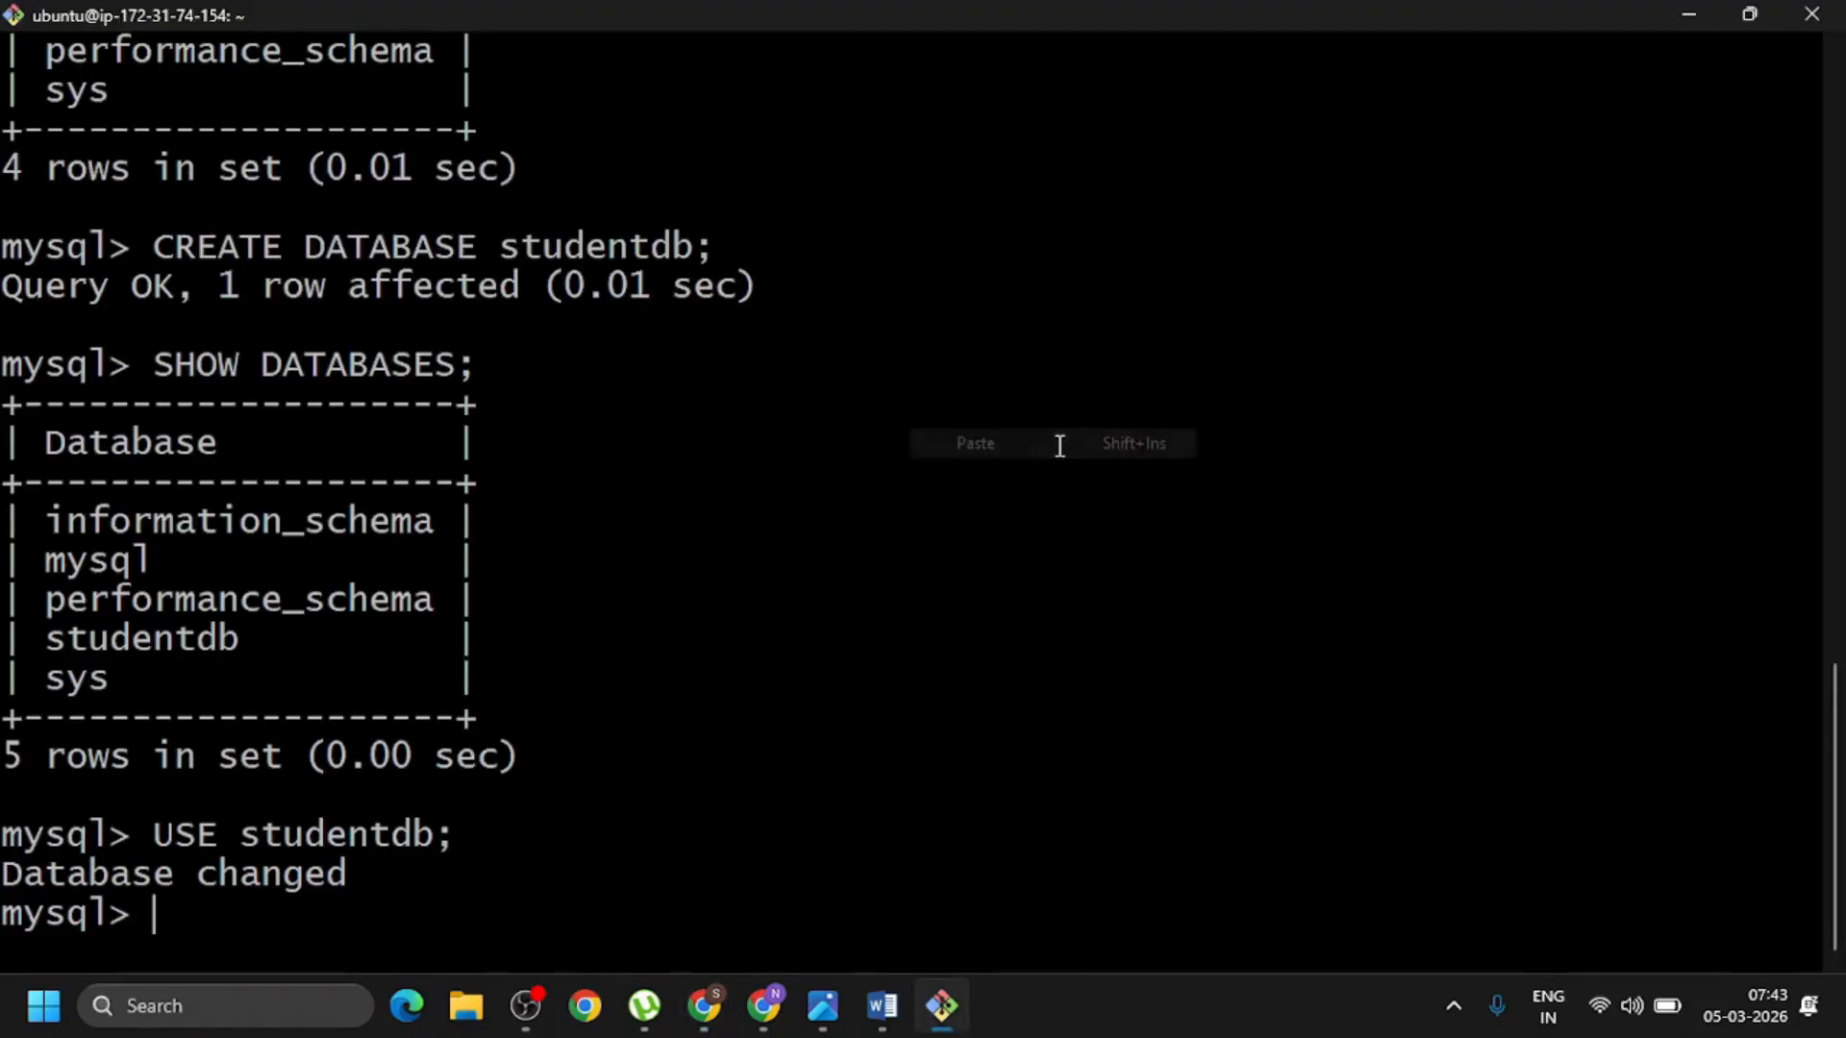
key("Return")
Insert the two sample rows, Ram and Priya, into the student table
key("alt+Tab")
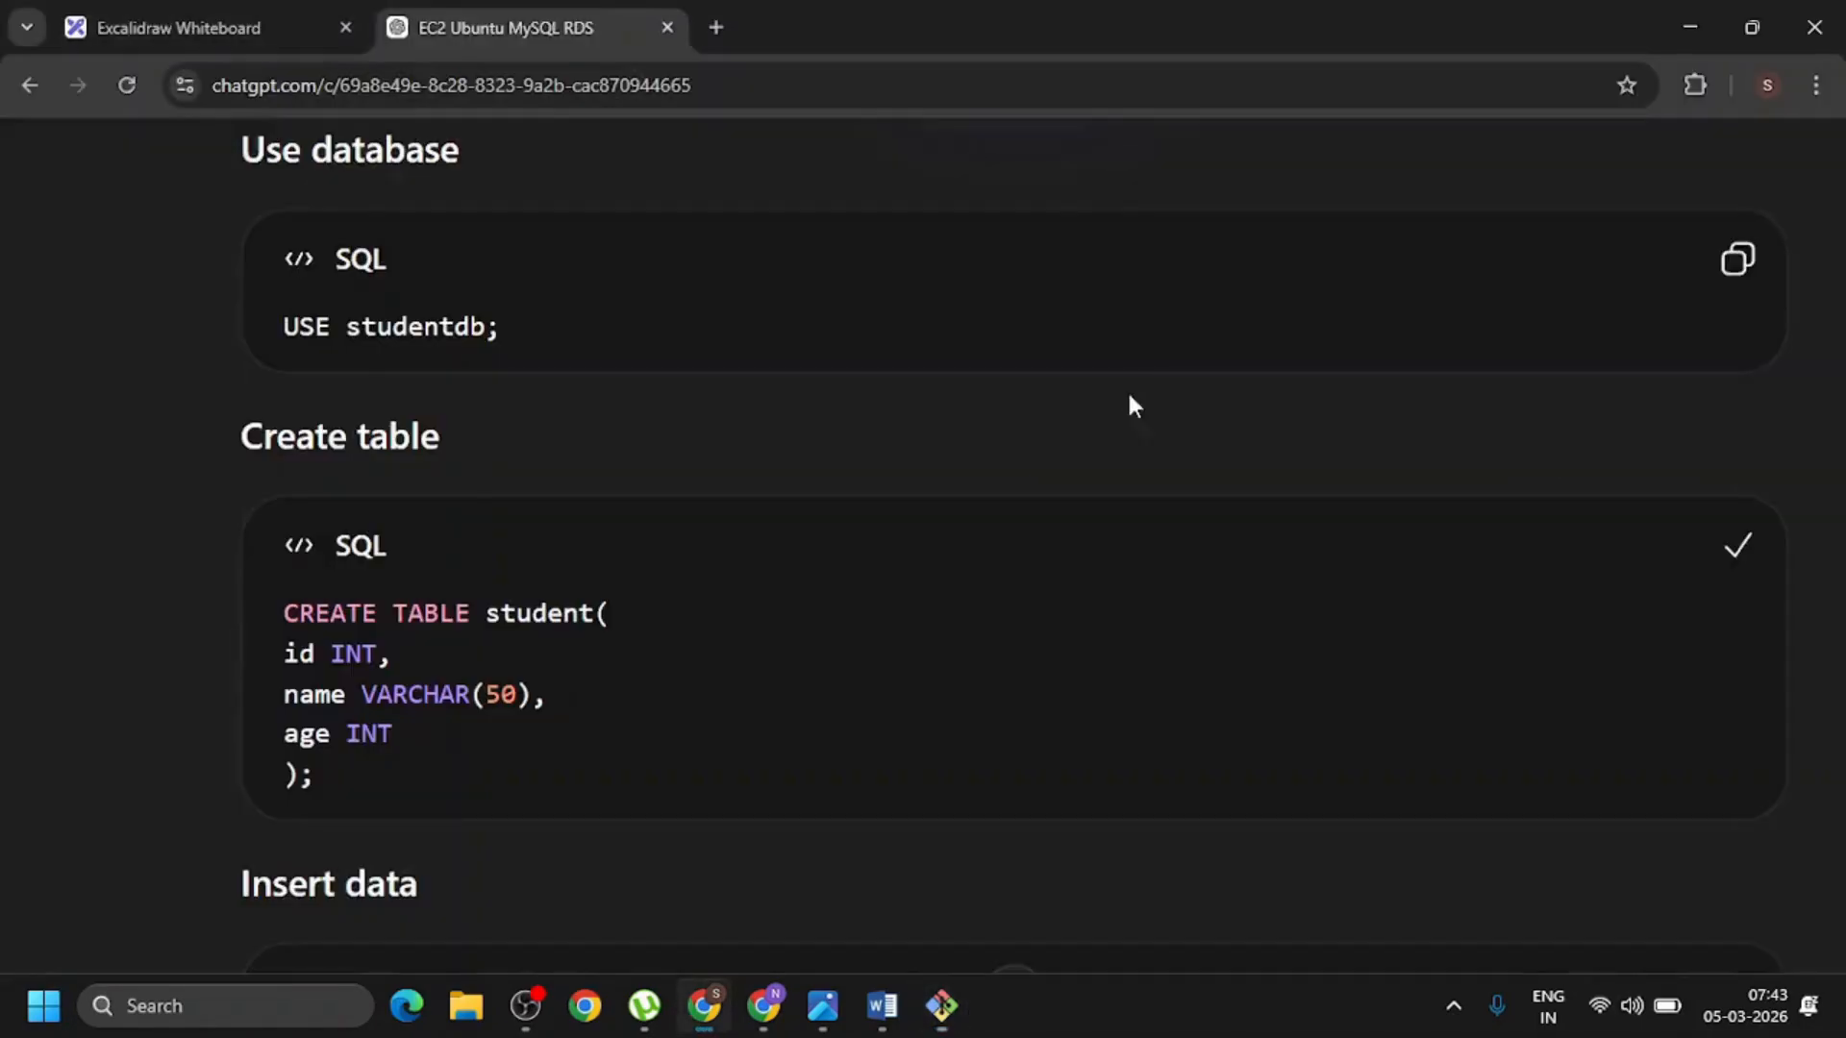
scroll(1129, 400, "down", 5)
left_click(1737, 452)
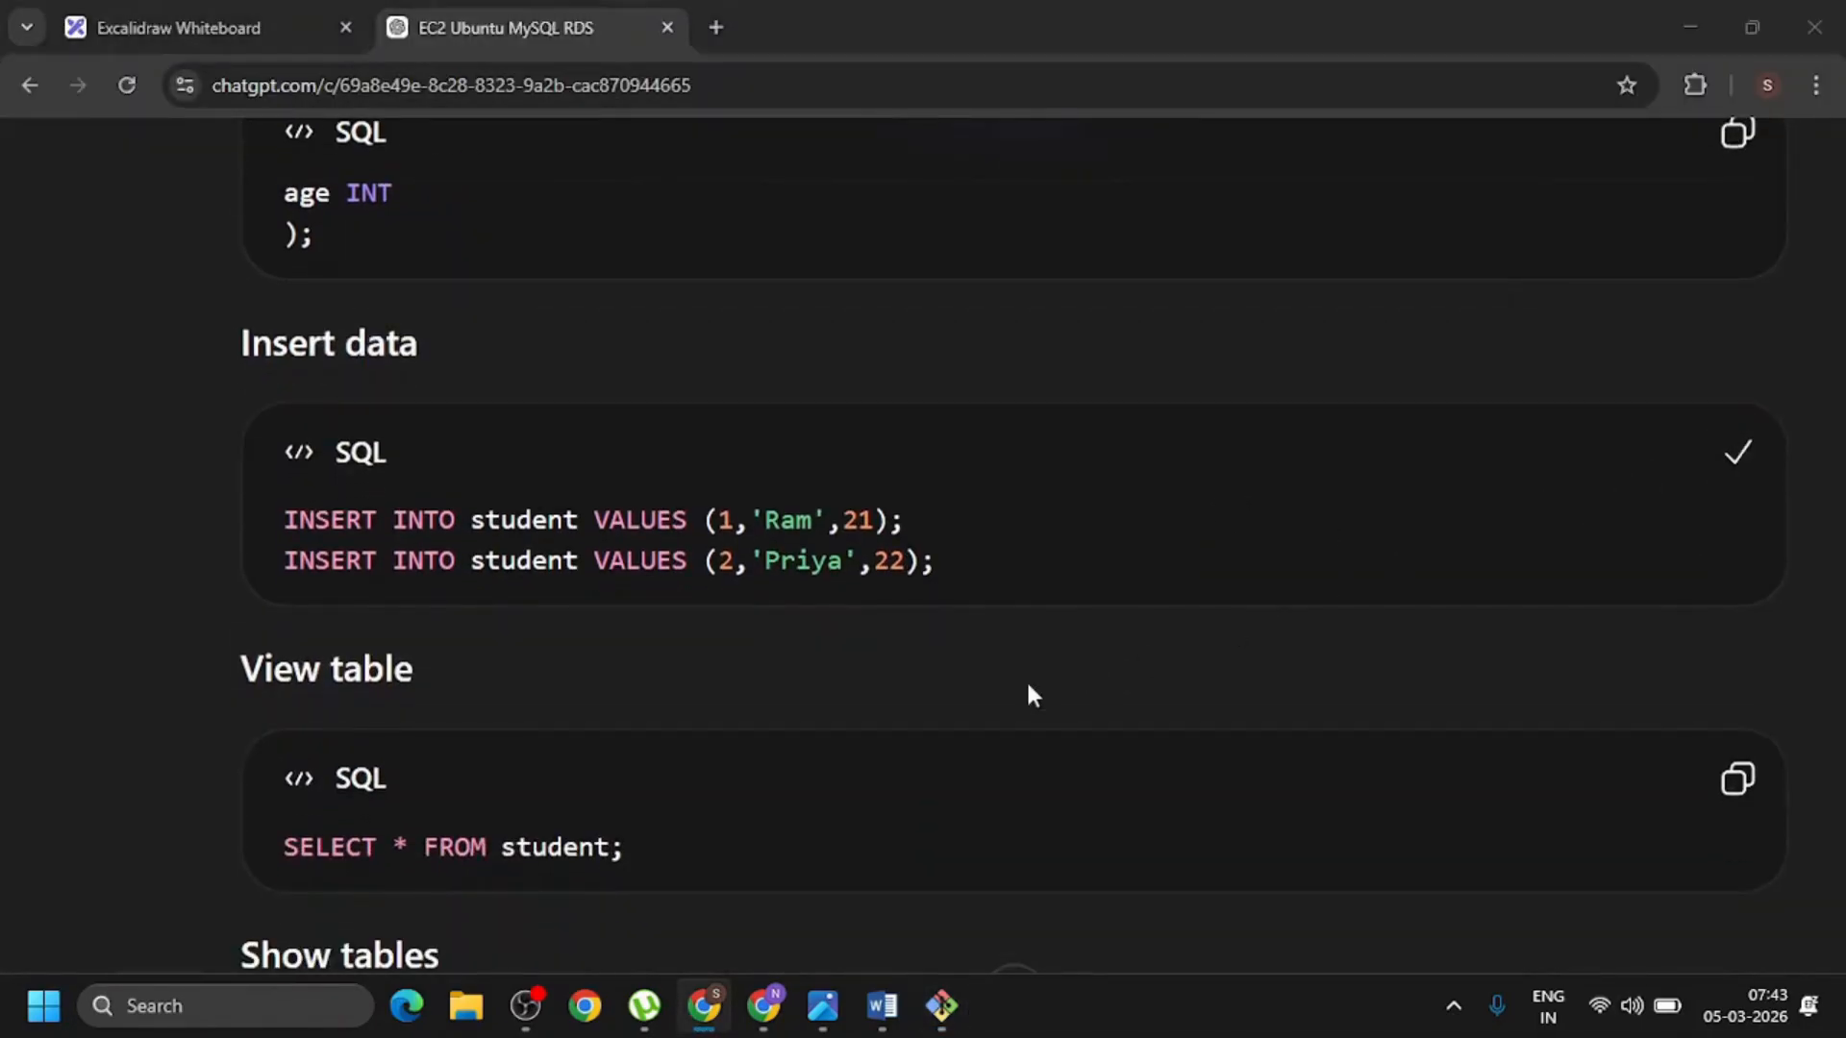
key("alt+Tab")
right_click(832, 304)
left_click(956, 394)
key("Return")
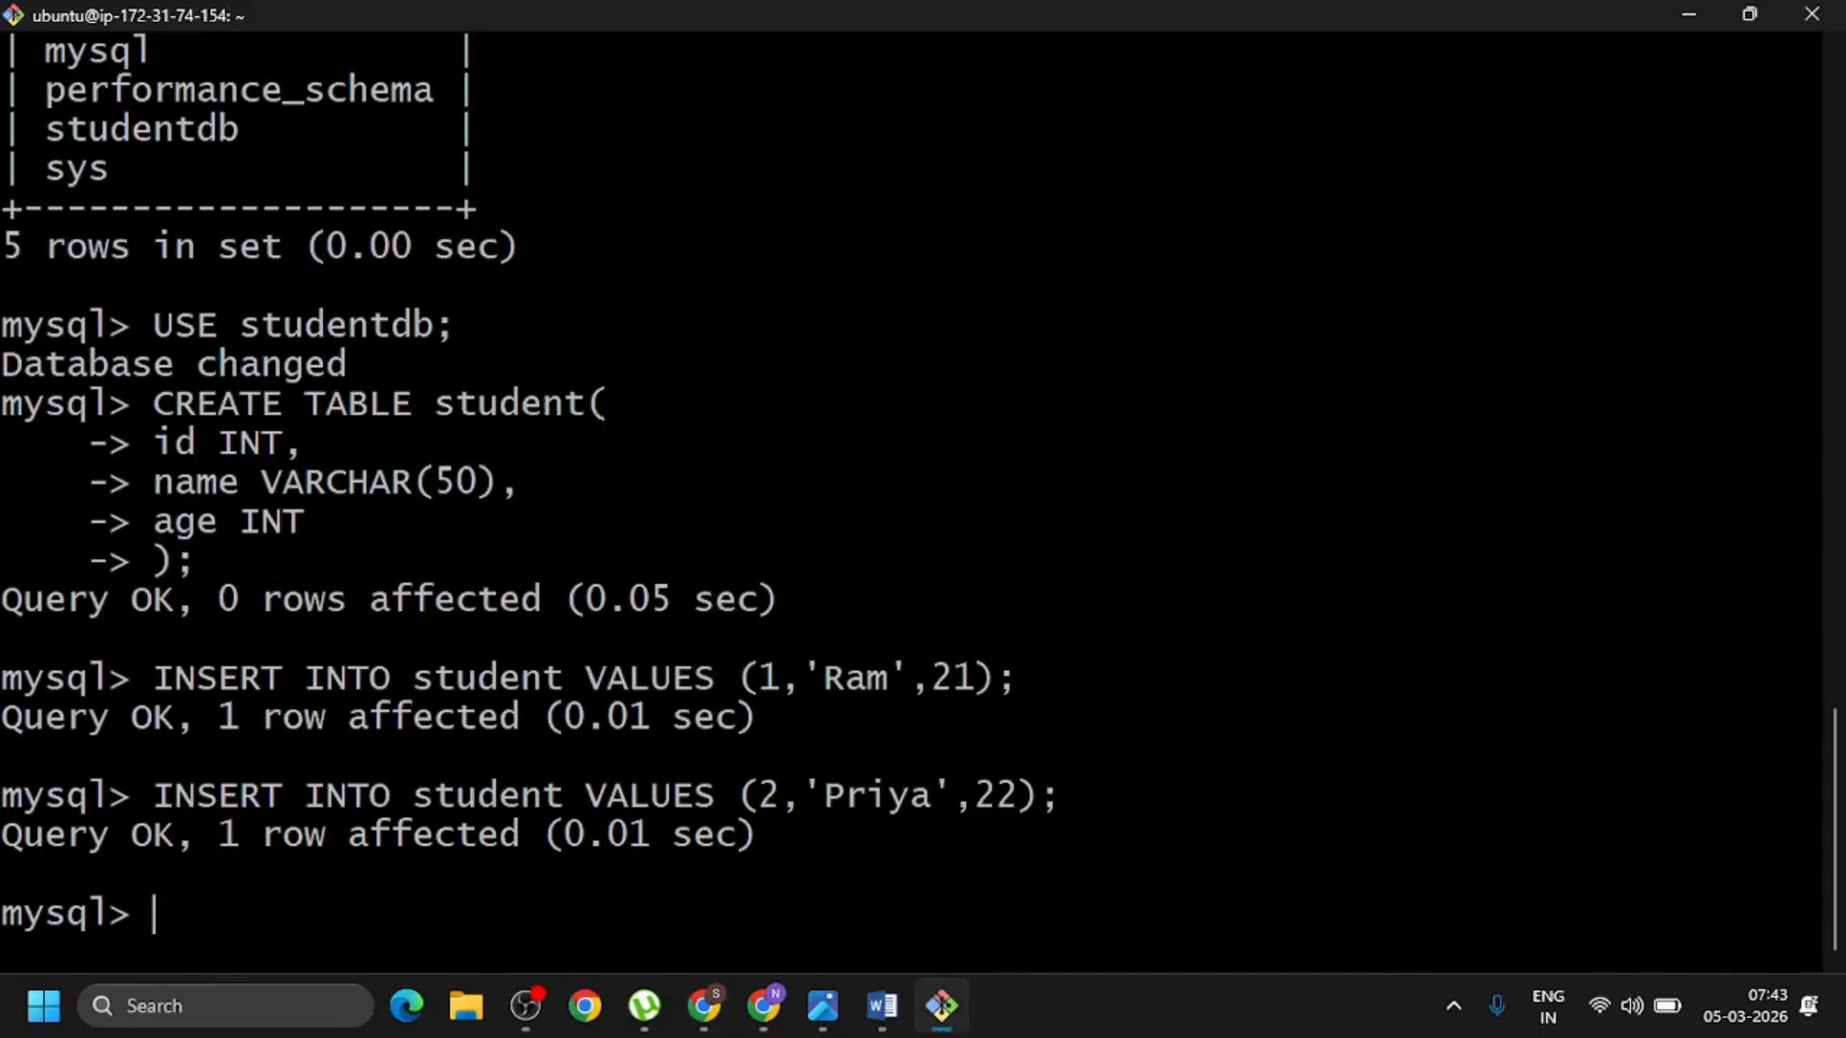
Run SELECT * FROM student to confirm both rows
key("alt+Tab")
scroll(1498, 599, "down", 2)
left_click(1735, 510)
key("alt+Tab")
right_click(592, 406)
left_click(747, 499)
key("Return")
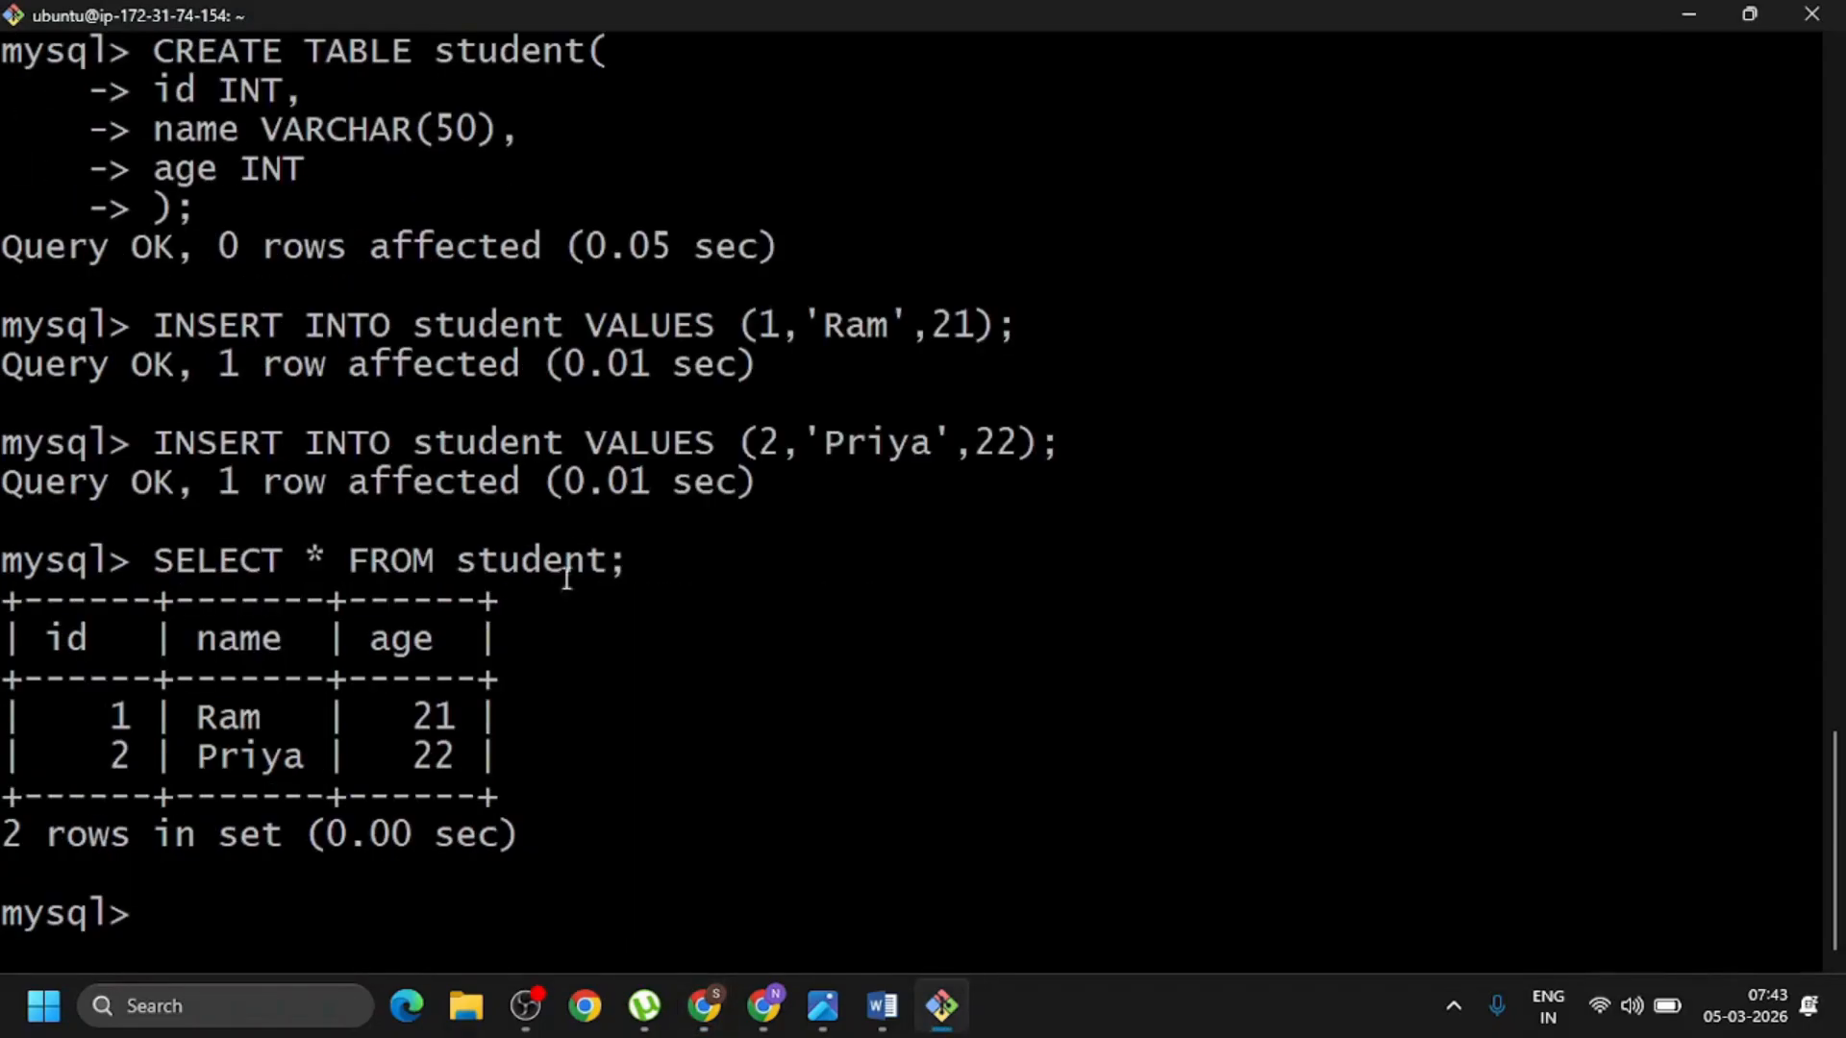
Leave the MySQL session with EXIT, returning to the Ubuntu shell
key("alt+Tab")
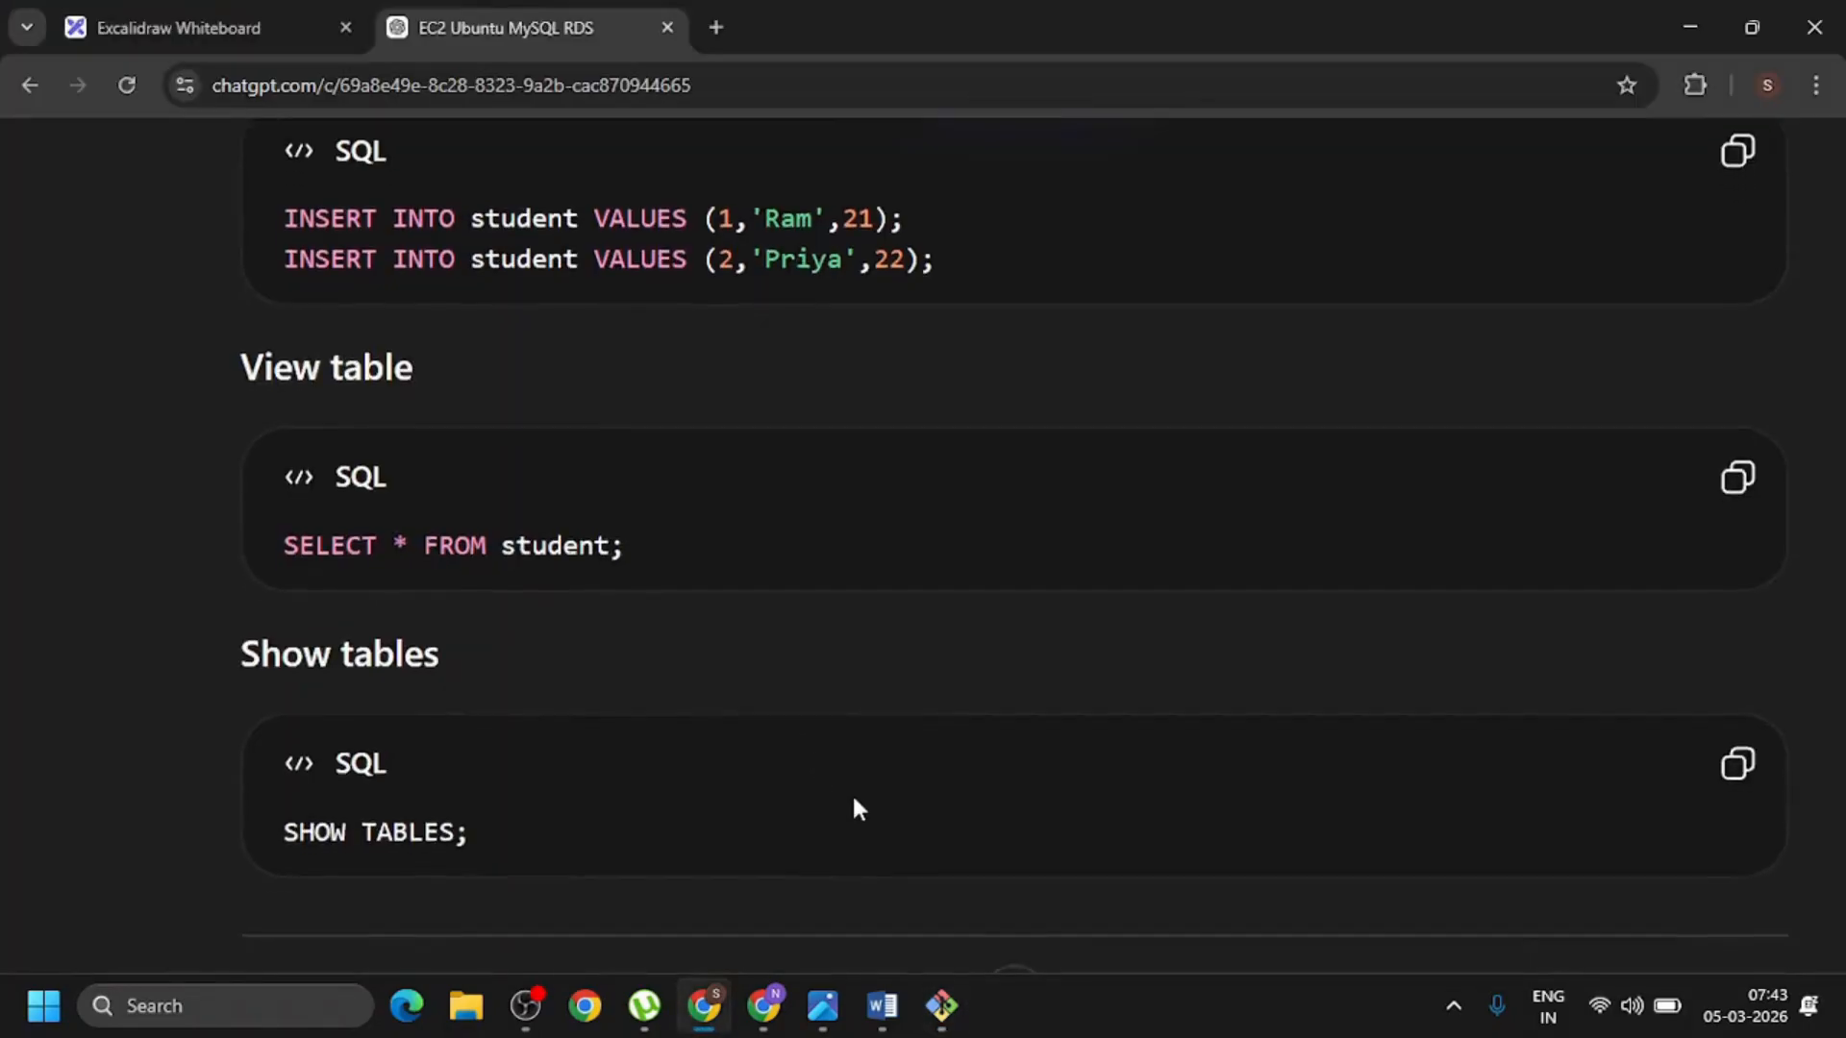
scroll(854, 799, "down", 2)
scroll(859, 779, "up", 2)
scroll(863, 760, "down", 4)
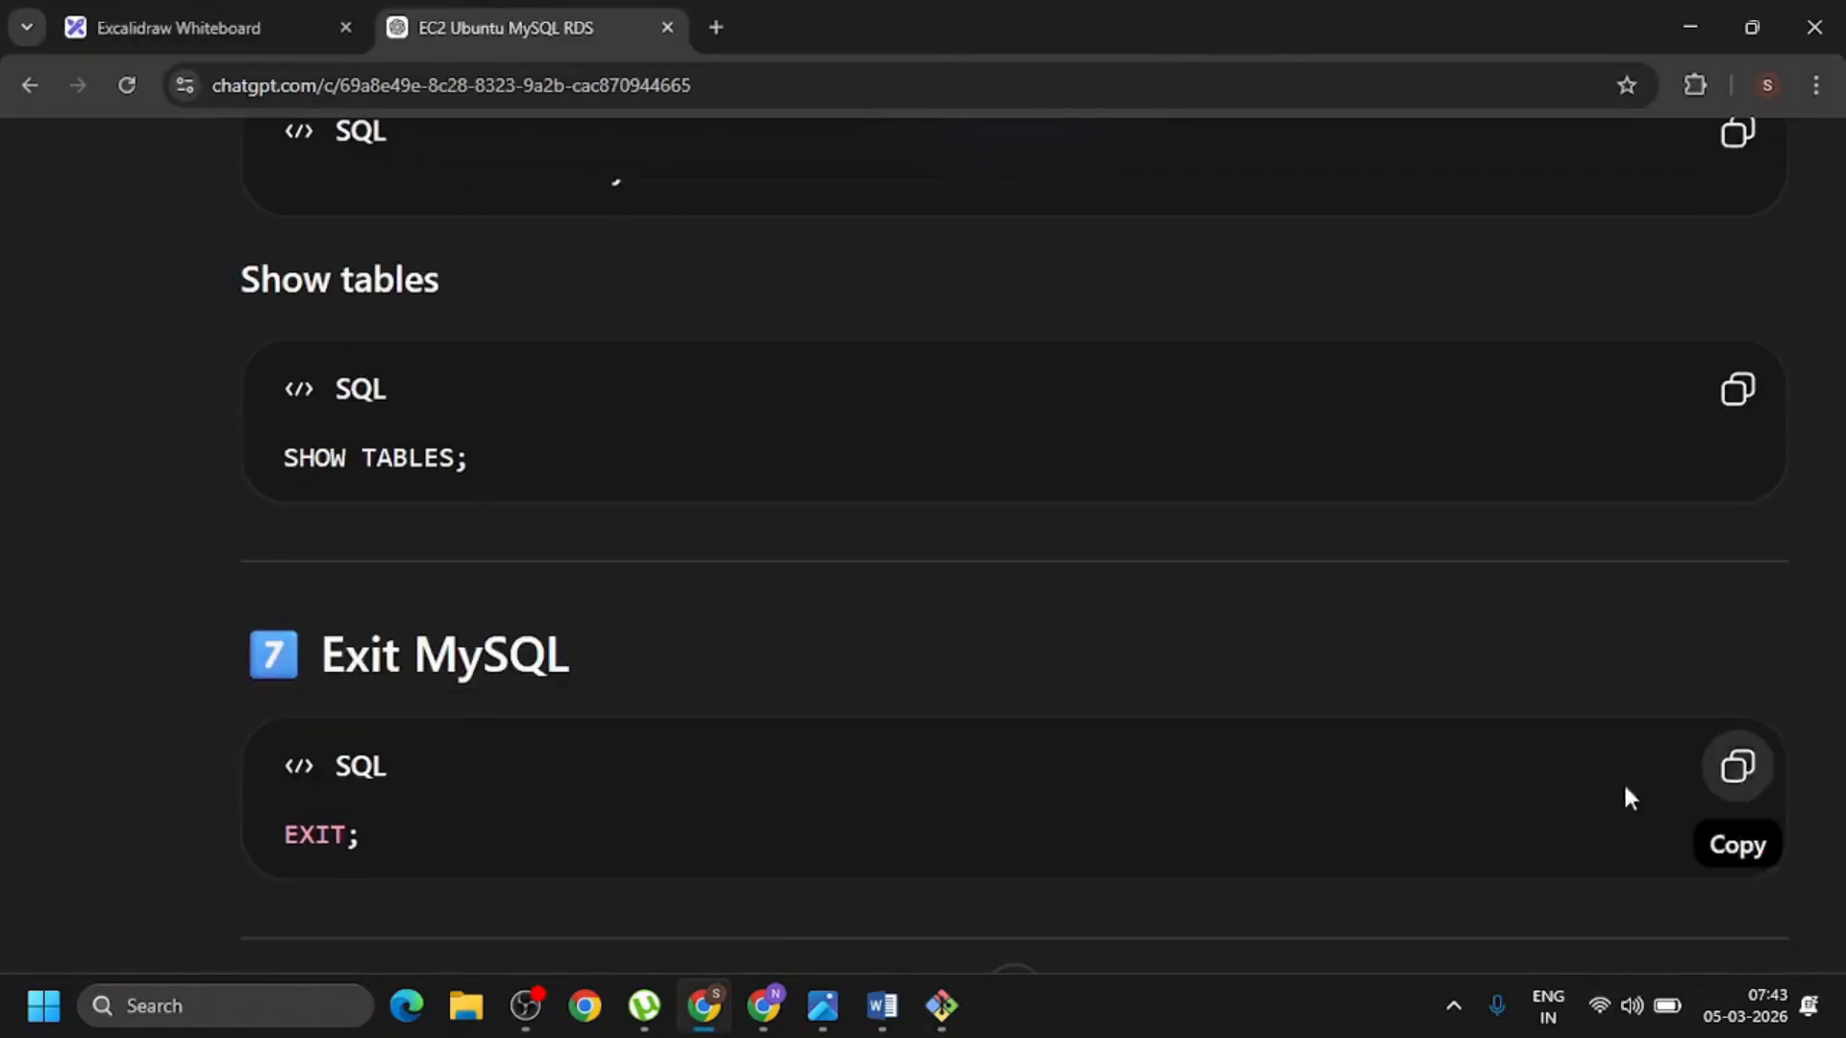
left_click(1736, 766)
key("alt+Tab")
right_click(750, 836)
left_click(870, 485)
key("Return")
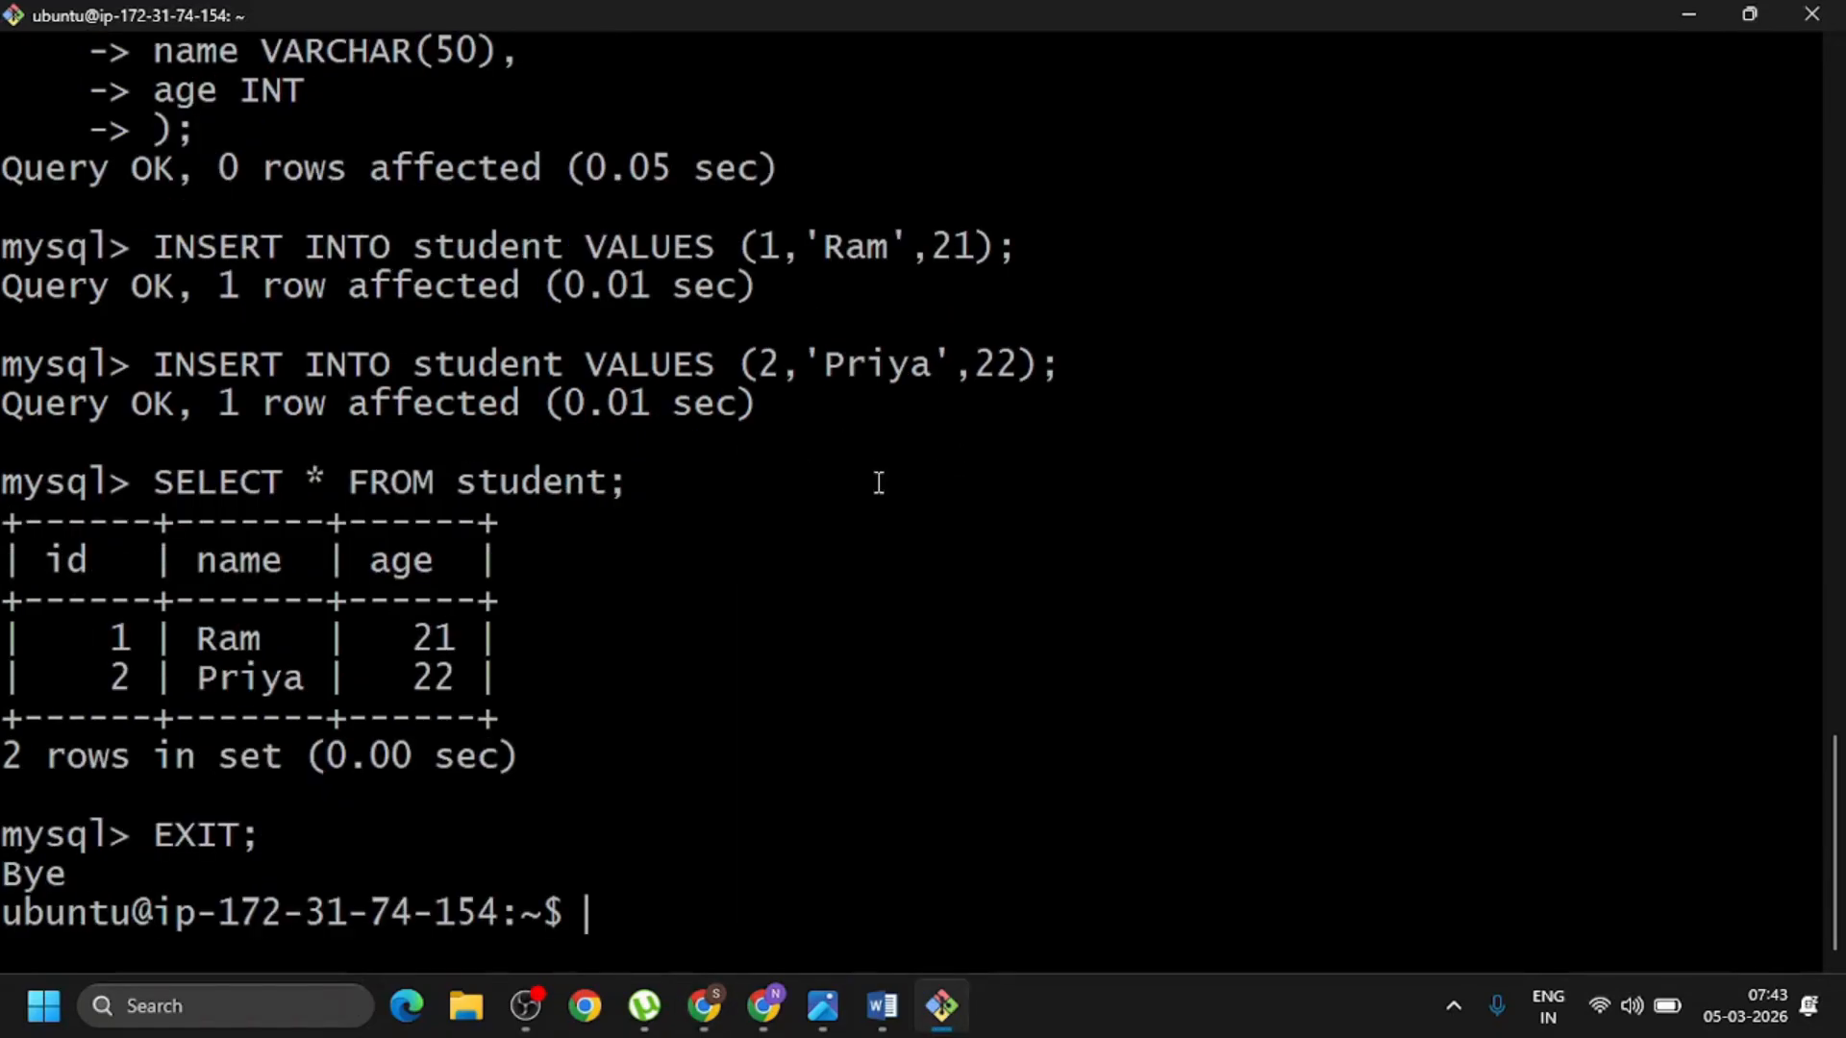
key("alt+Tab")
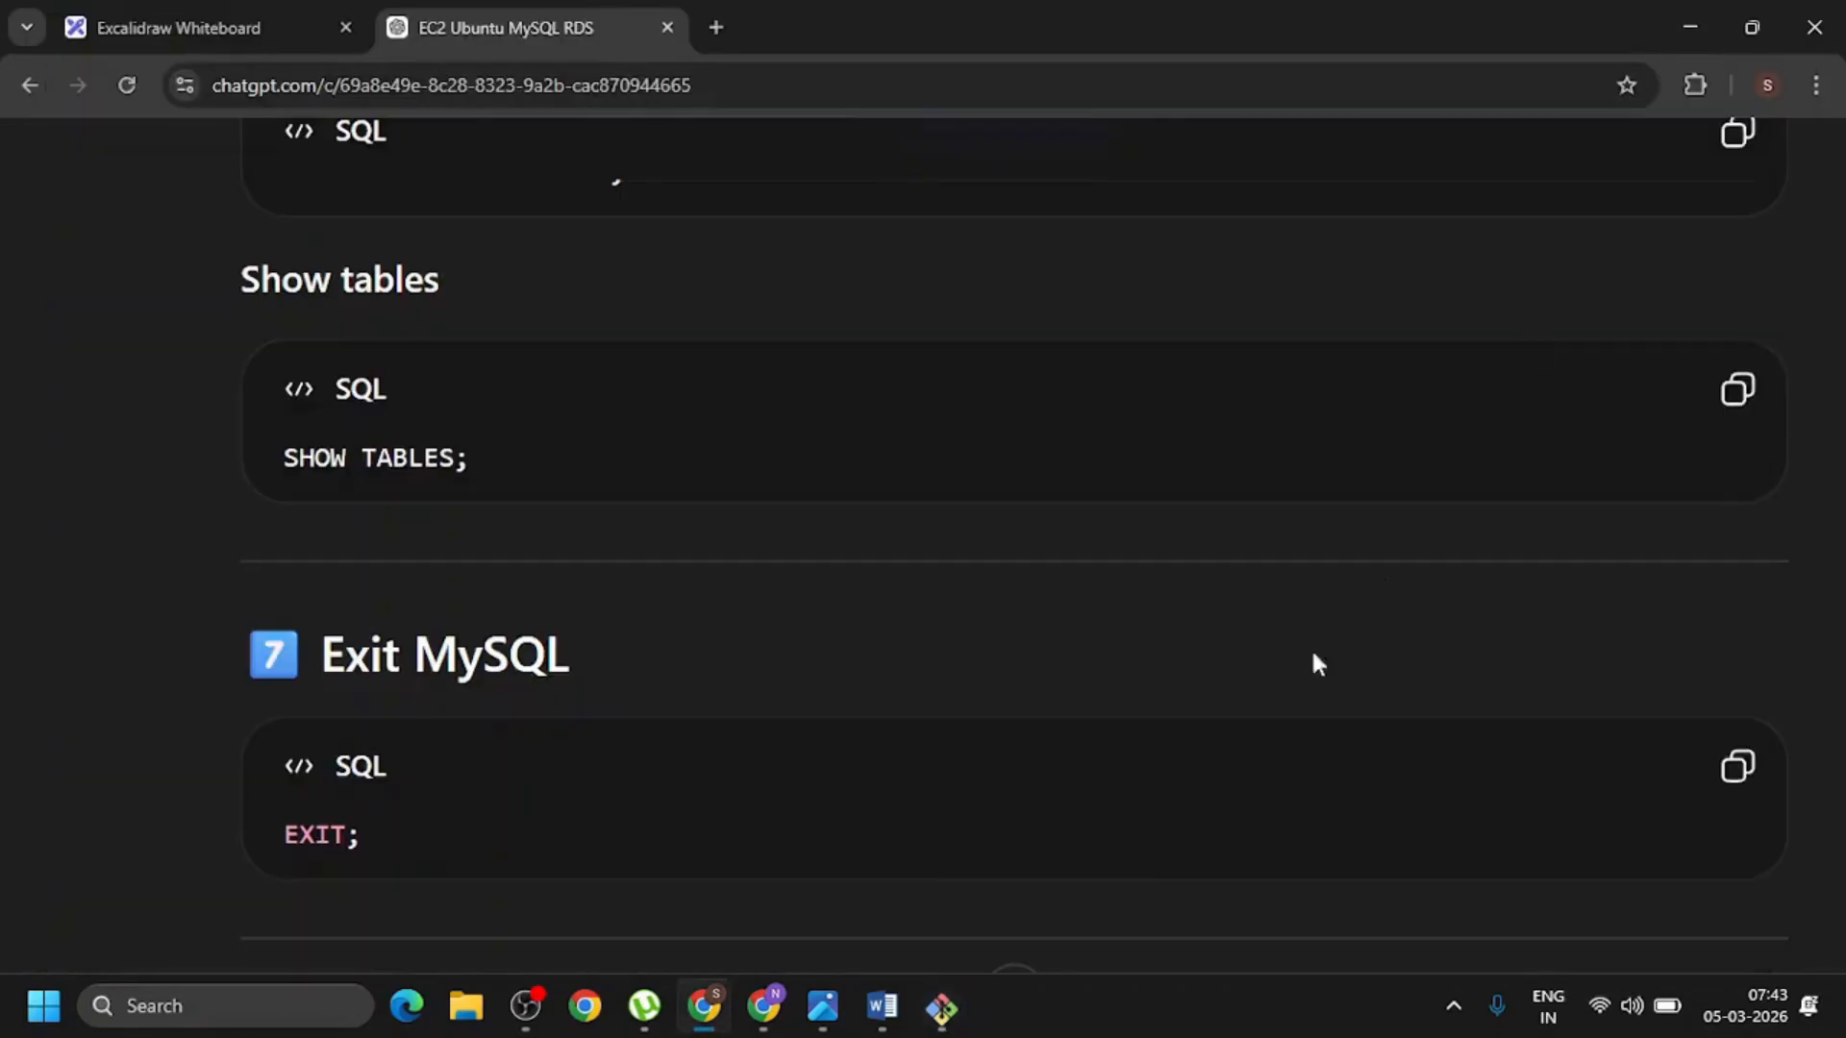
Scroll over the Excalidraw diagram of EC2 linked to RDS on port 3306 and its security group notes
mouse_move(772, 1004)
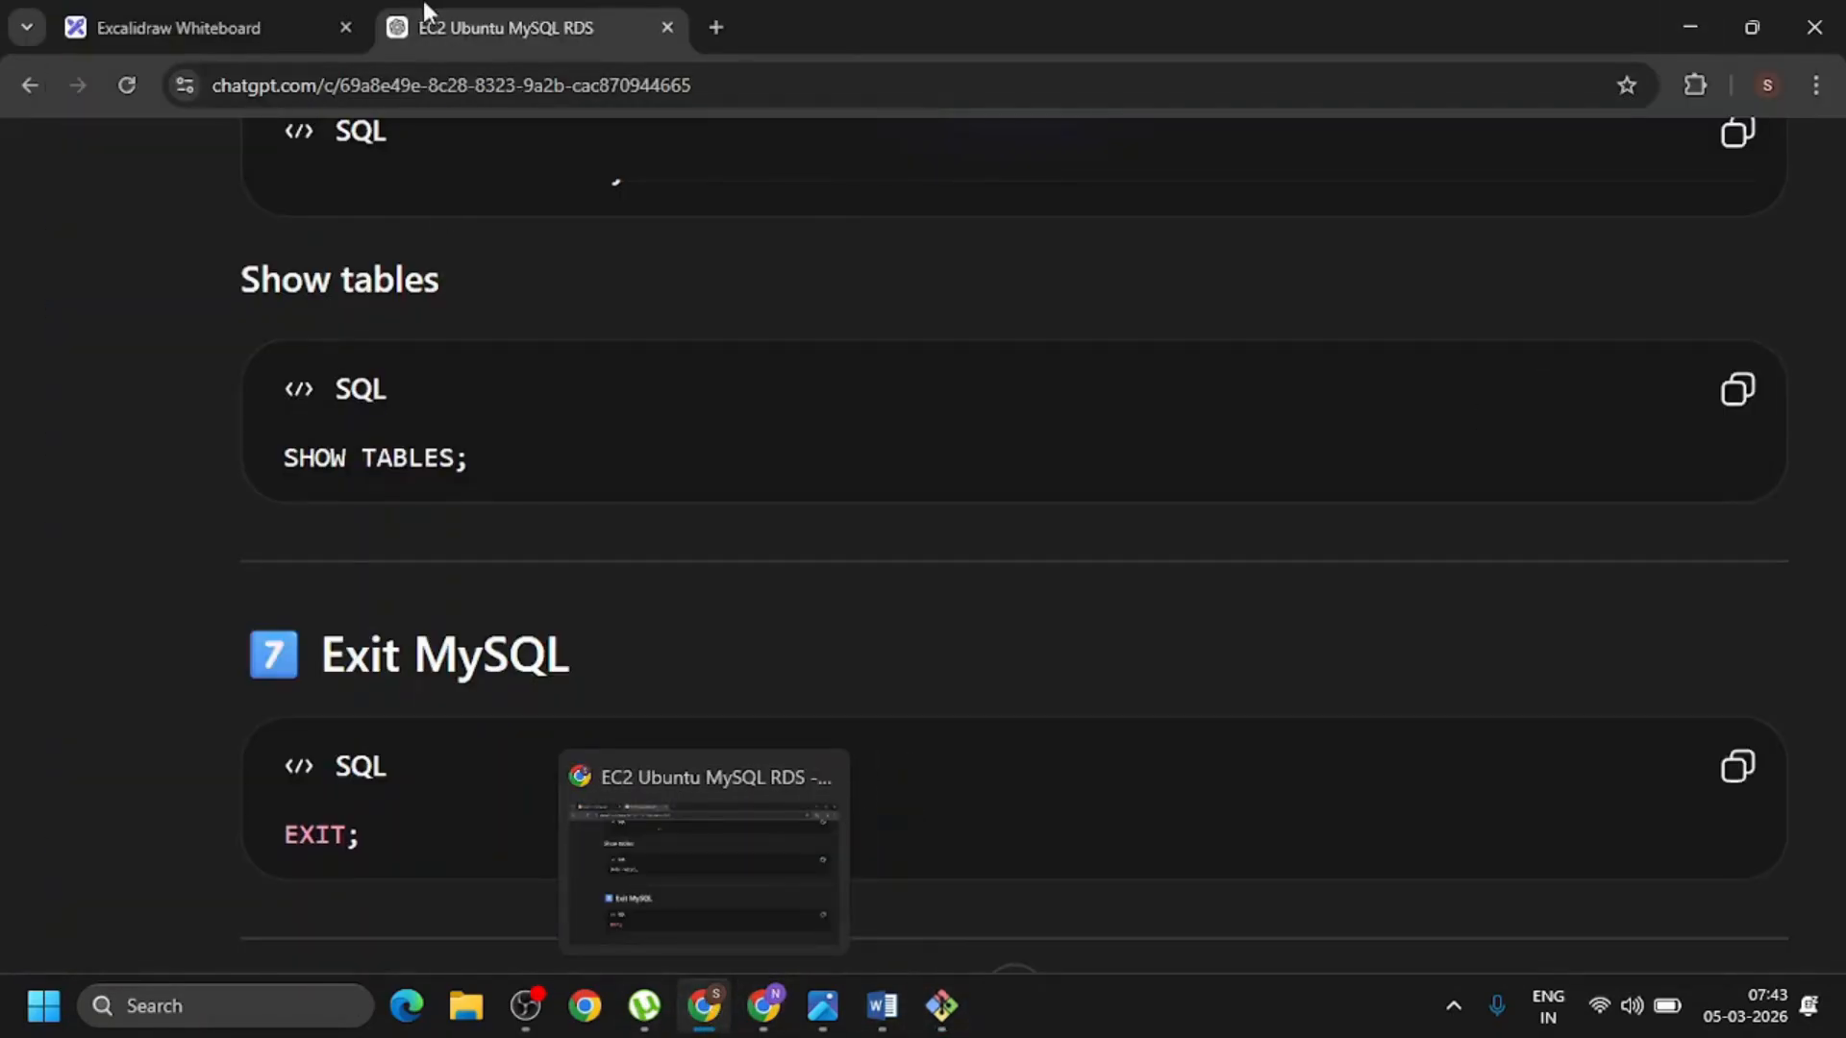
left_click(192, 27)
scroll(981, 519, "up", 3)
scroll(1138, 663, "down", 3)
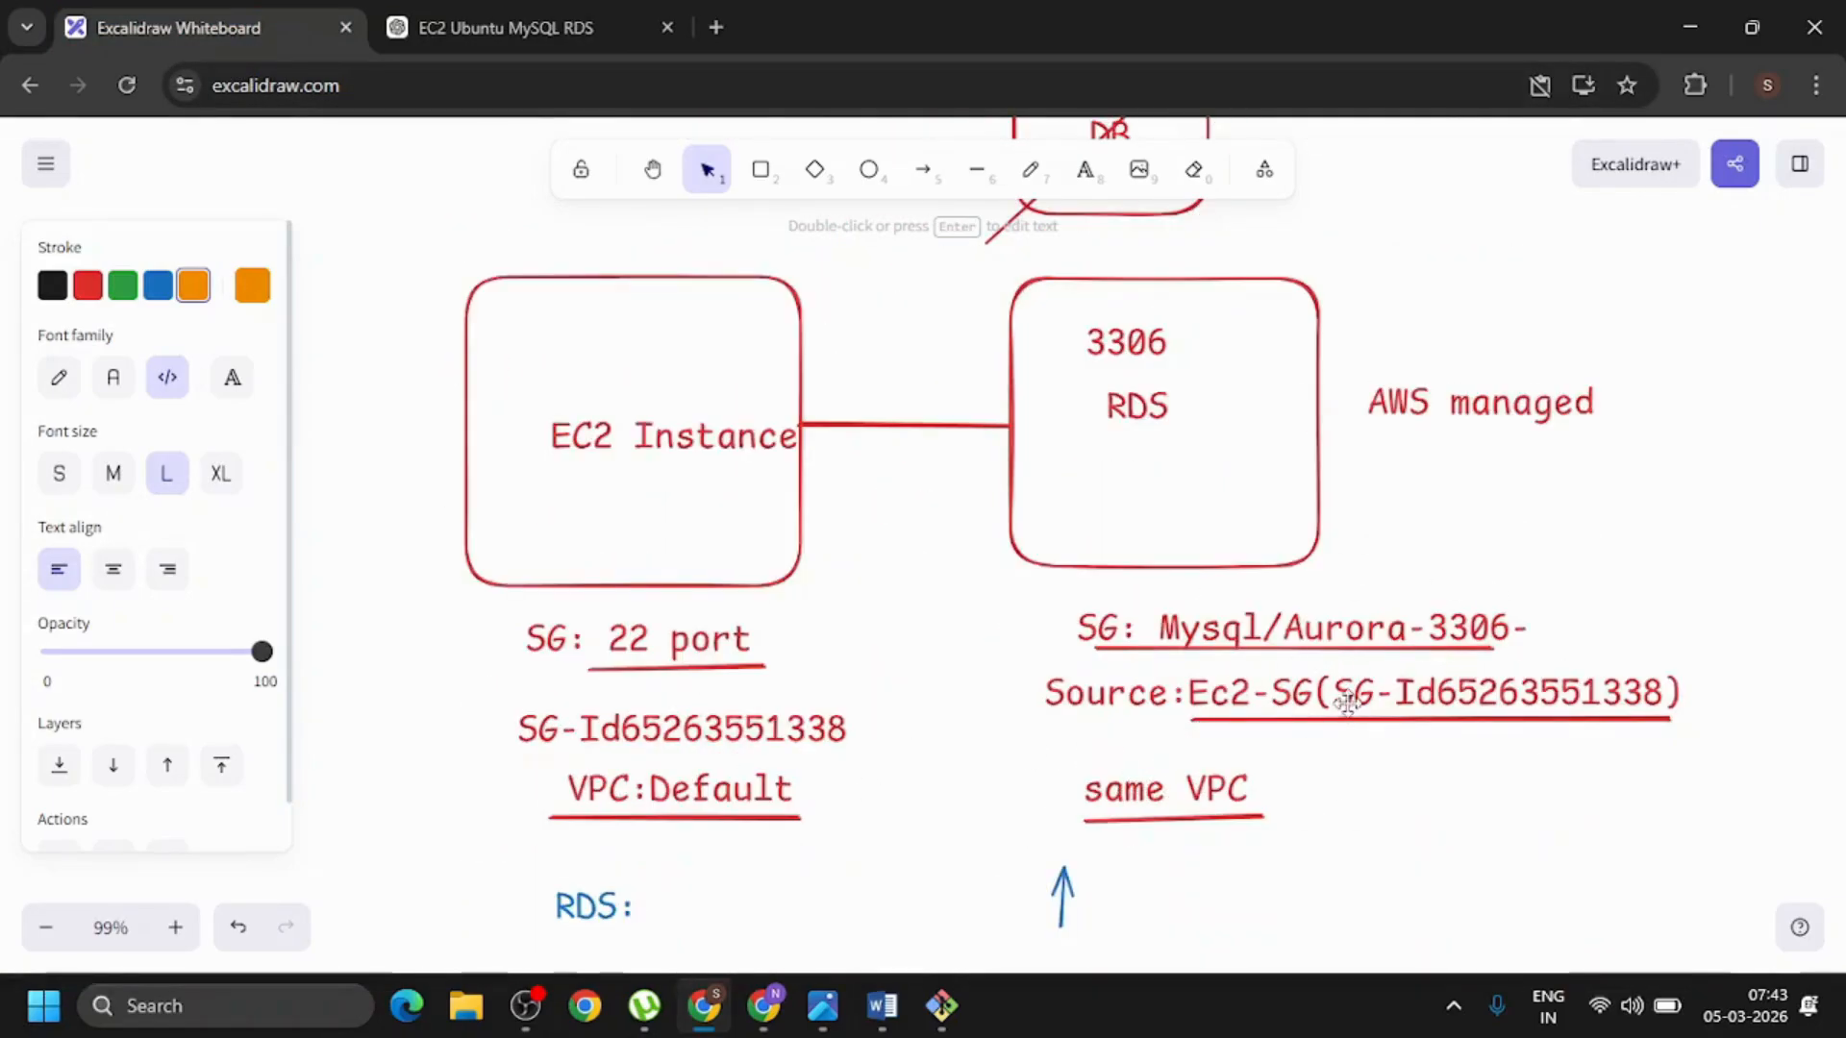
scroll(1342, 693, "up", 4)
scroll(1263, 670, "down", 1)
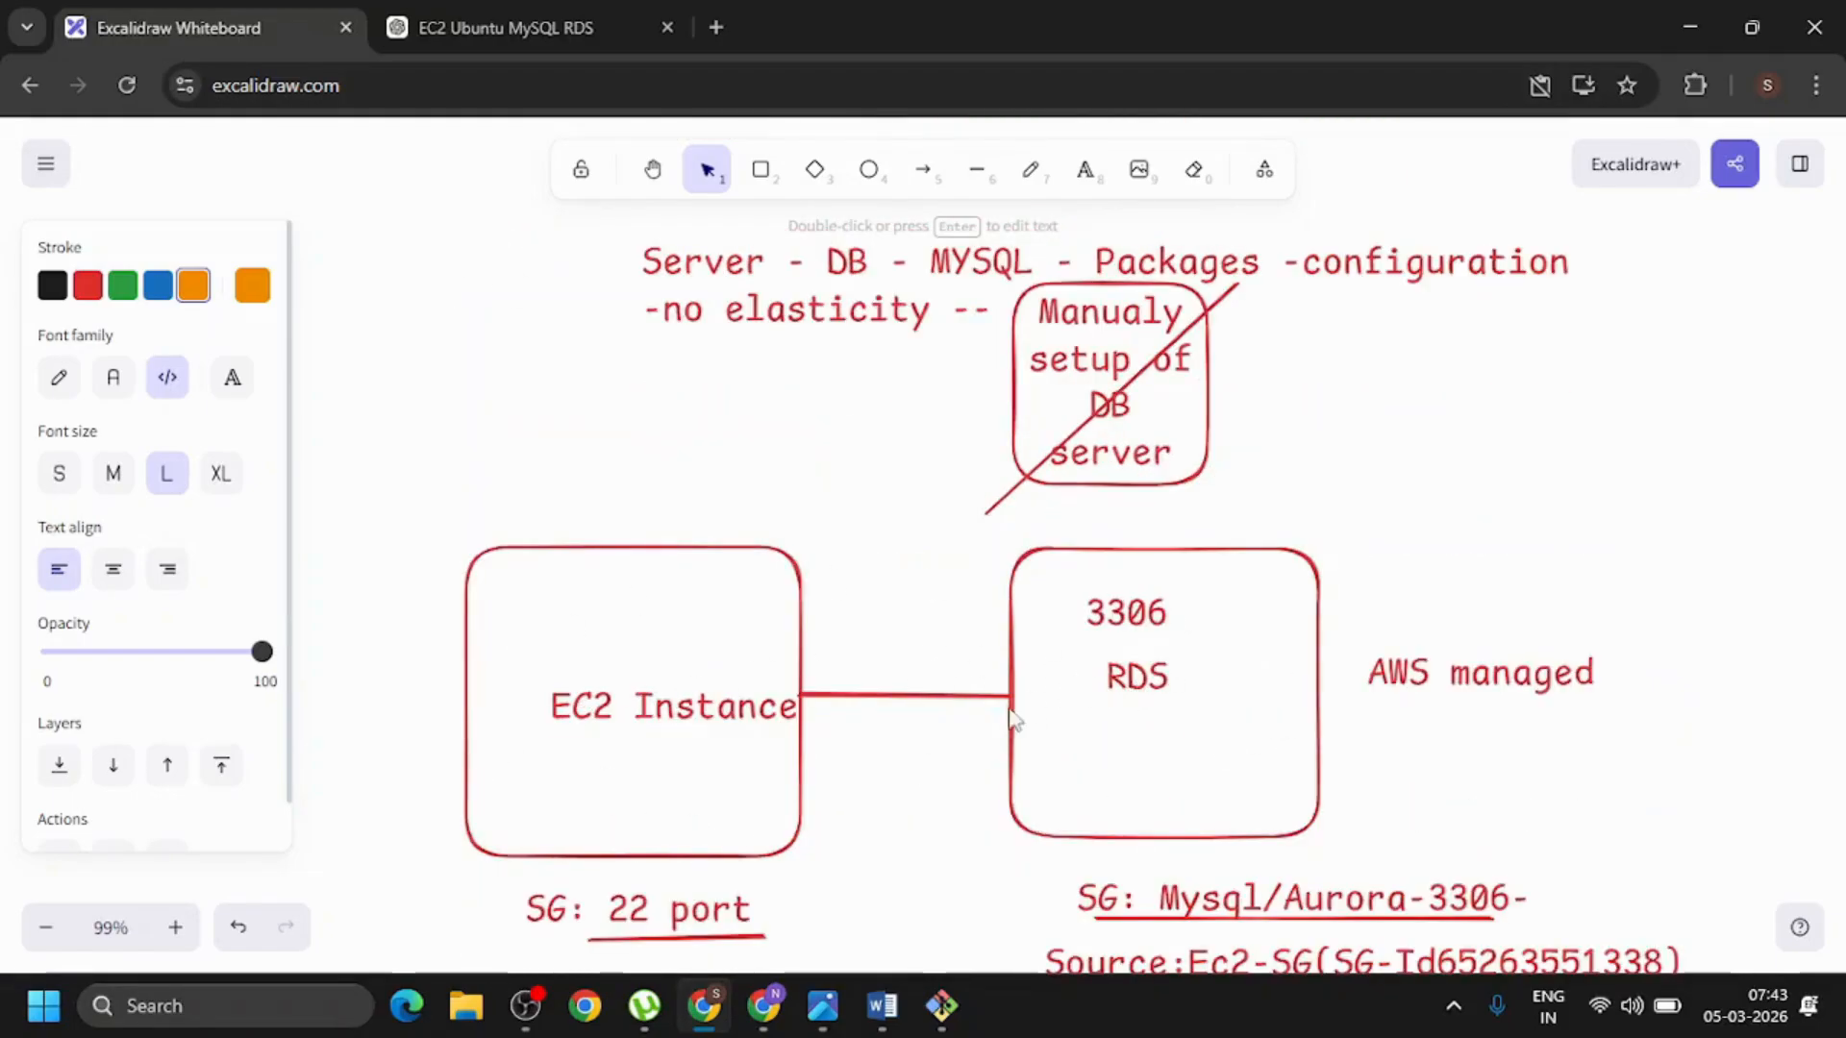
scroll(1011, 717, "down", 1)
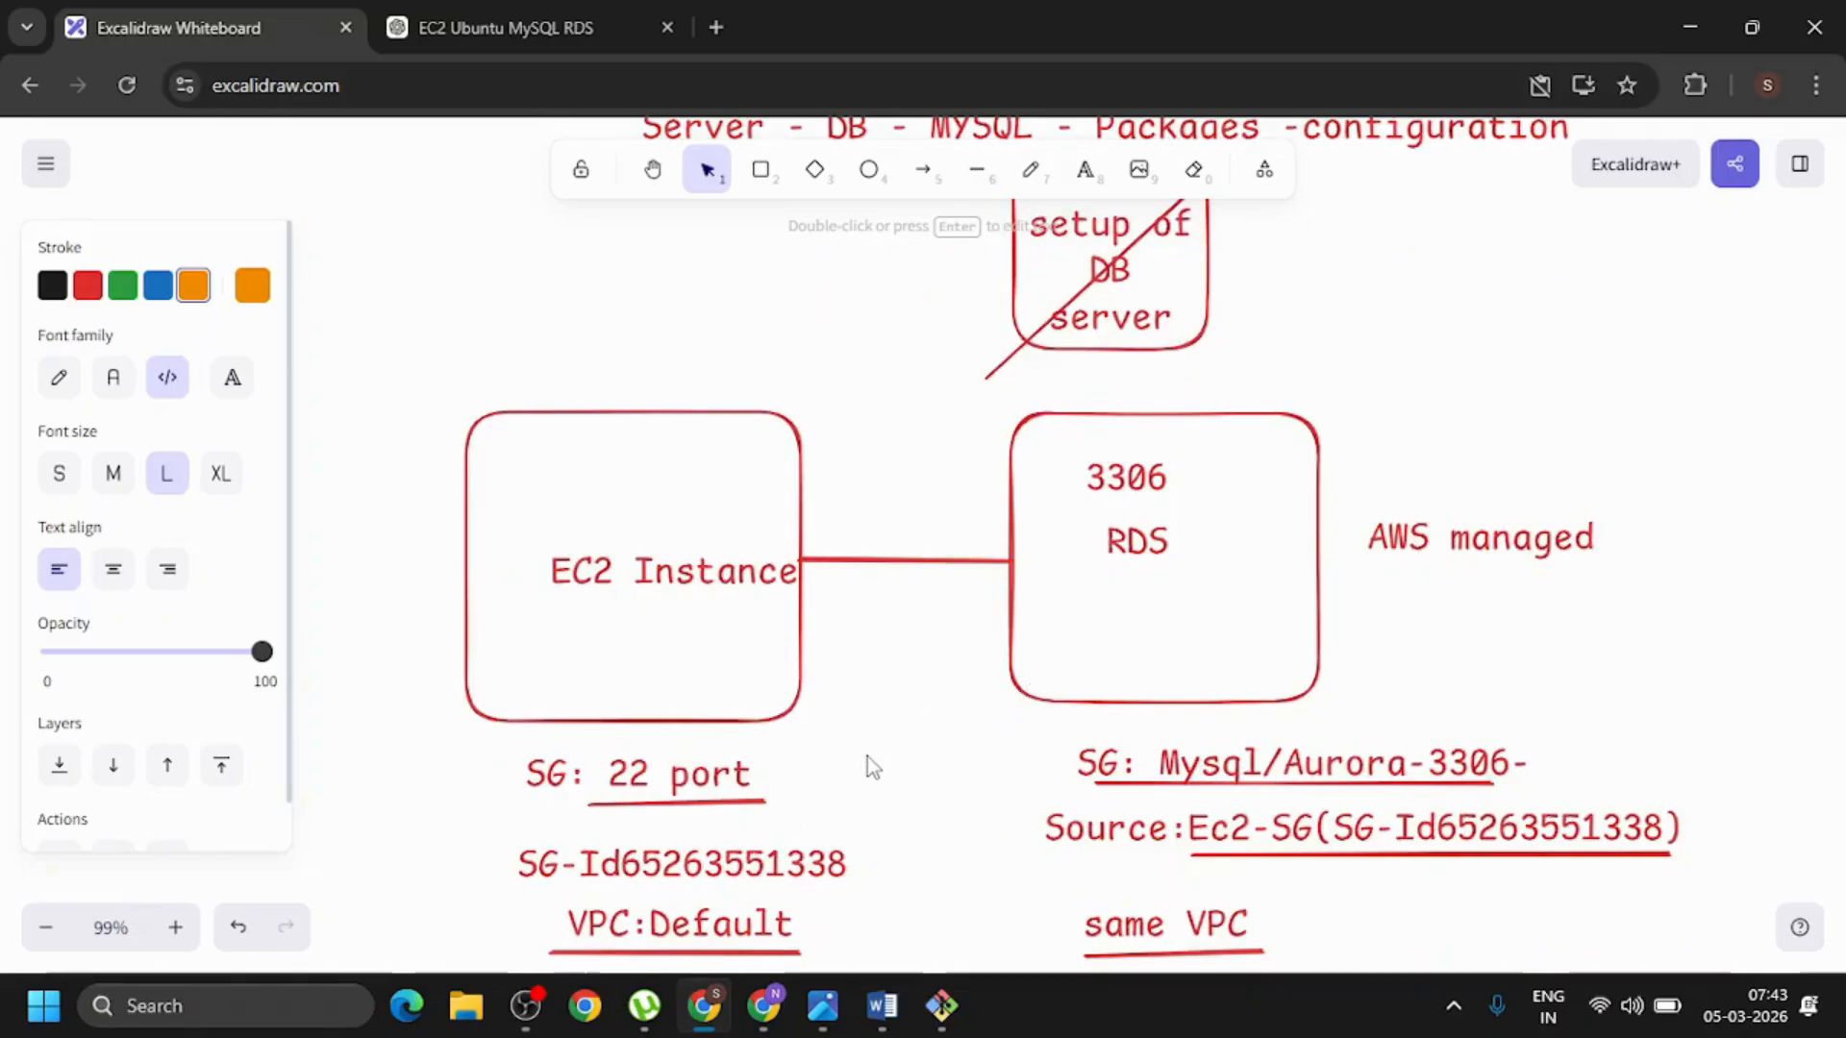